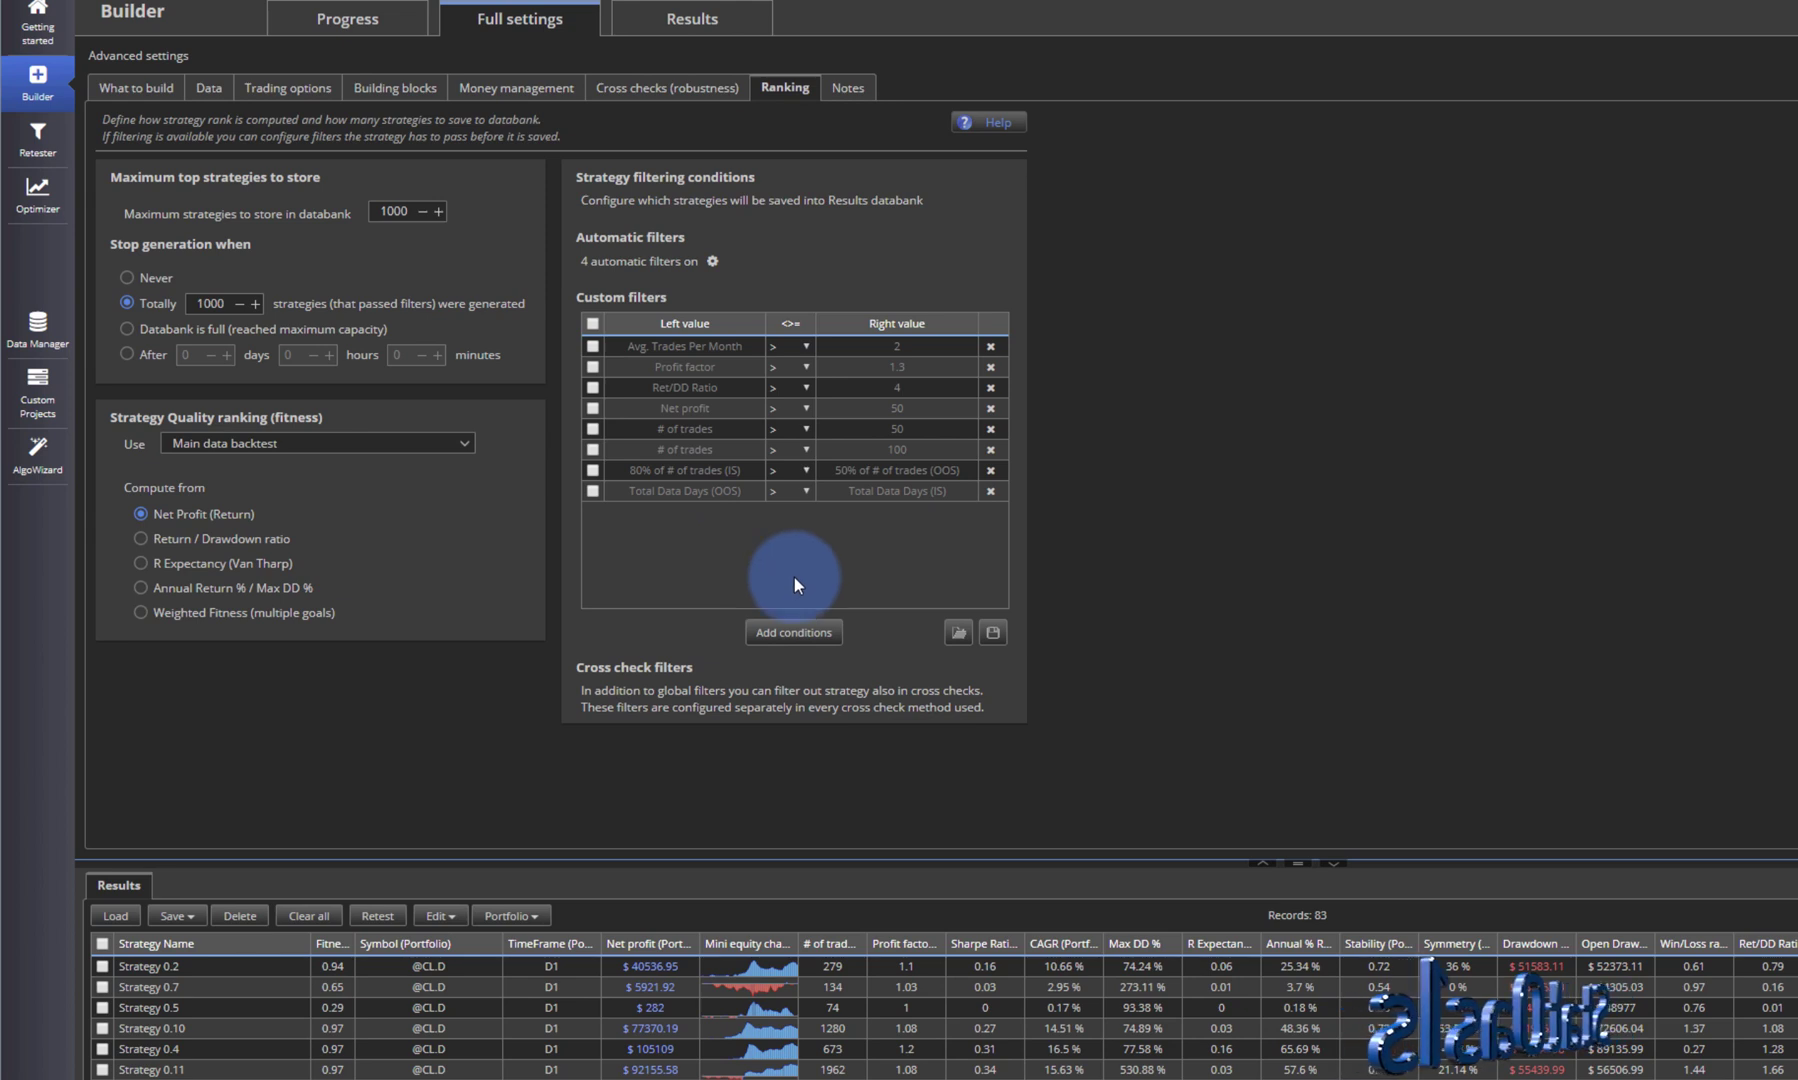
Step: Clear the custom filters, then apply the predefined Market configuration and return to the ranking settings
click(948, 601)
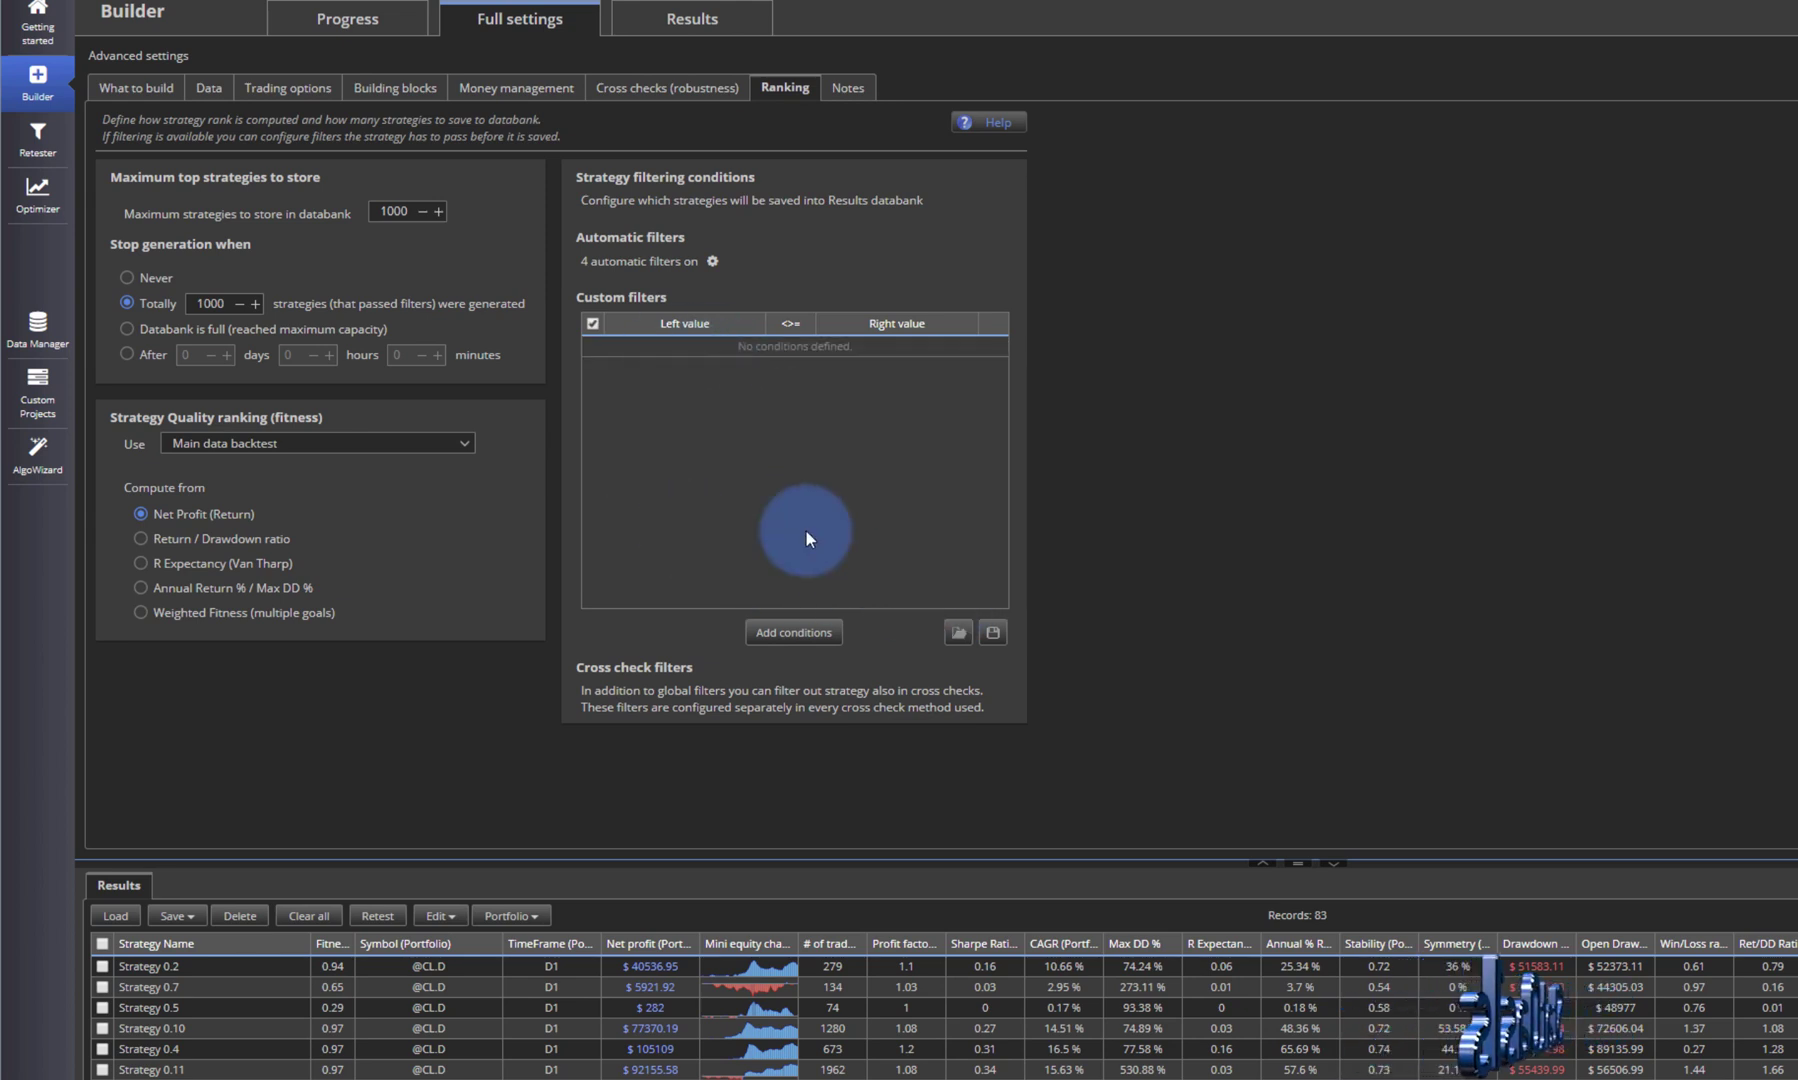
click(376, 24)
click(1044, 80)
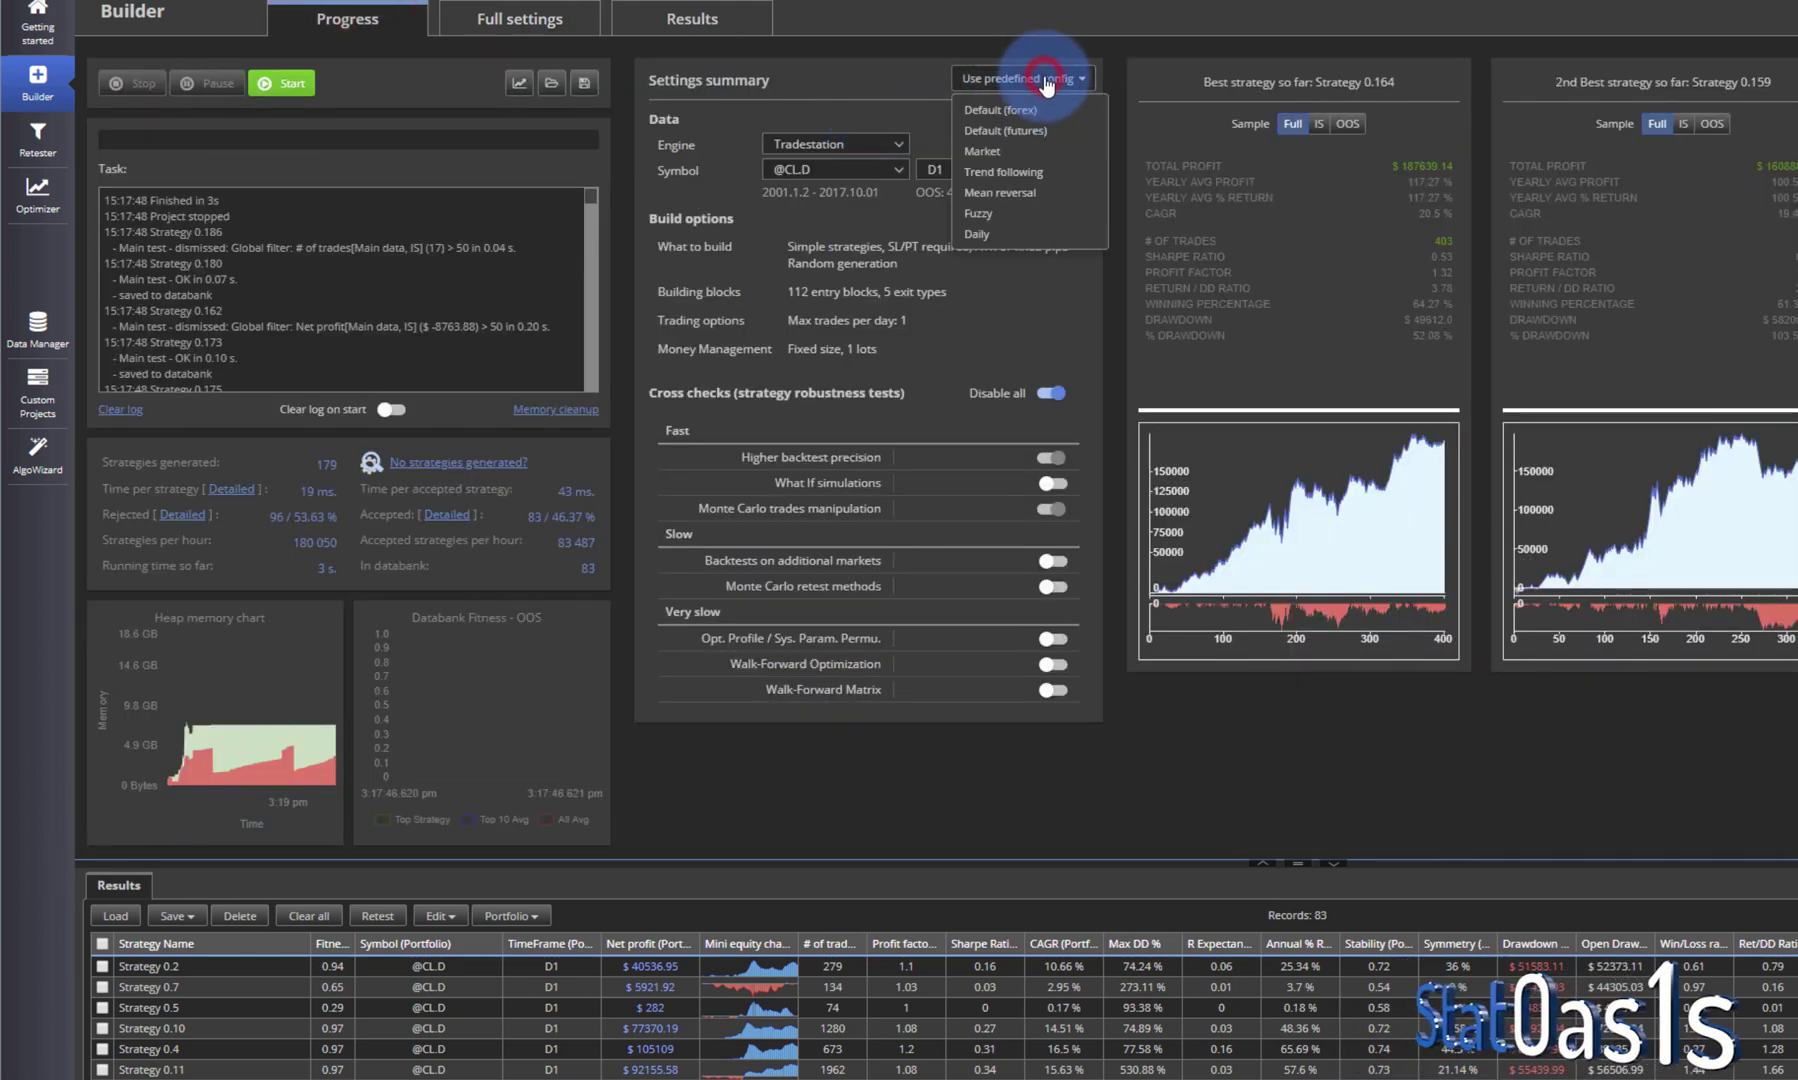
click(1016, 151)
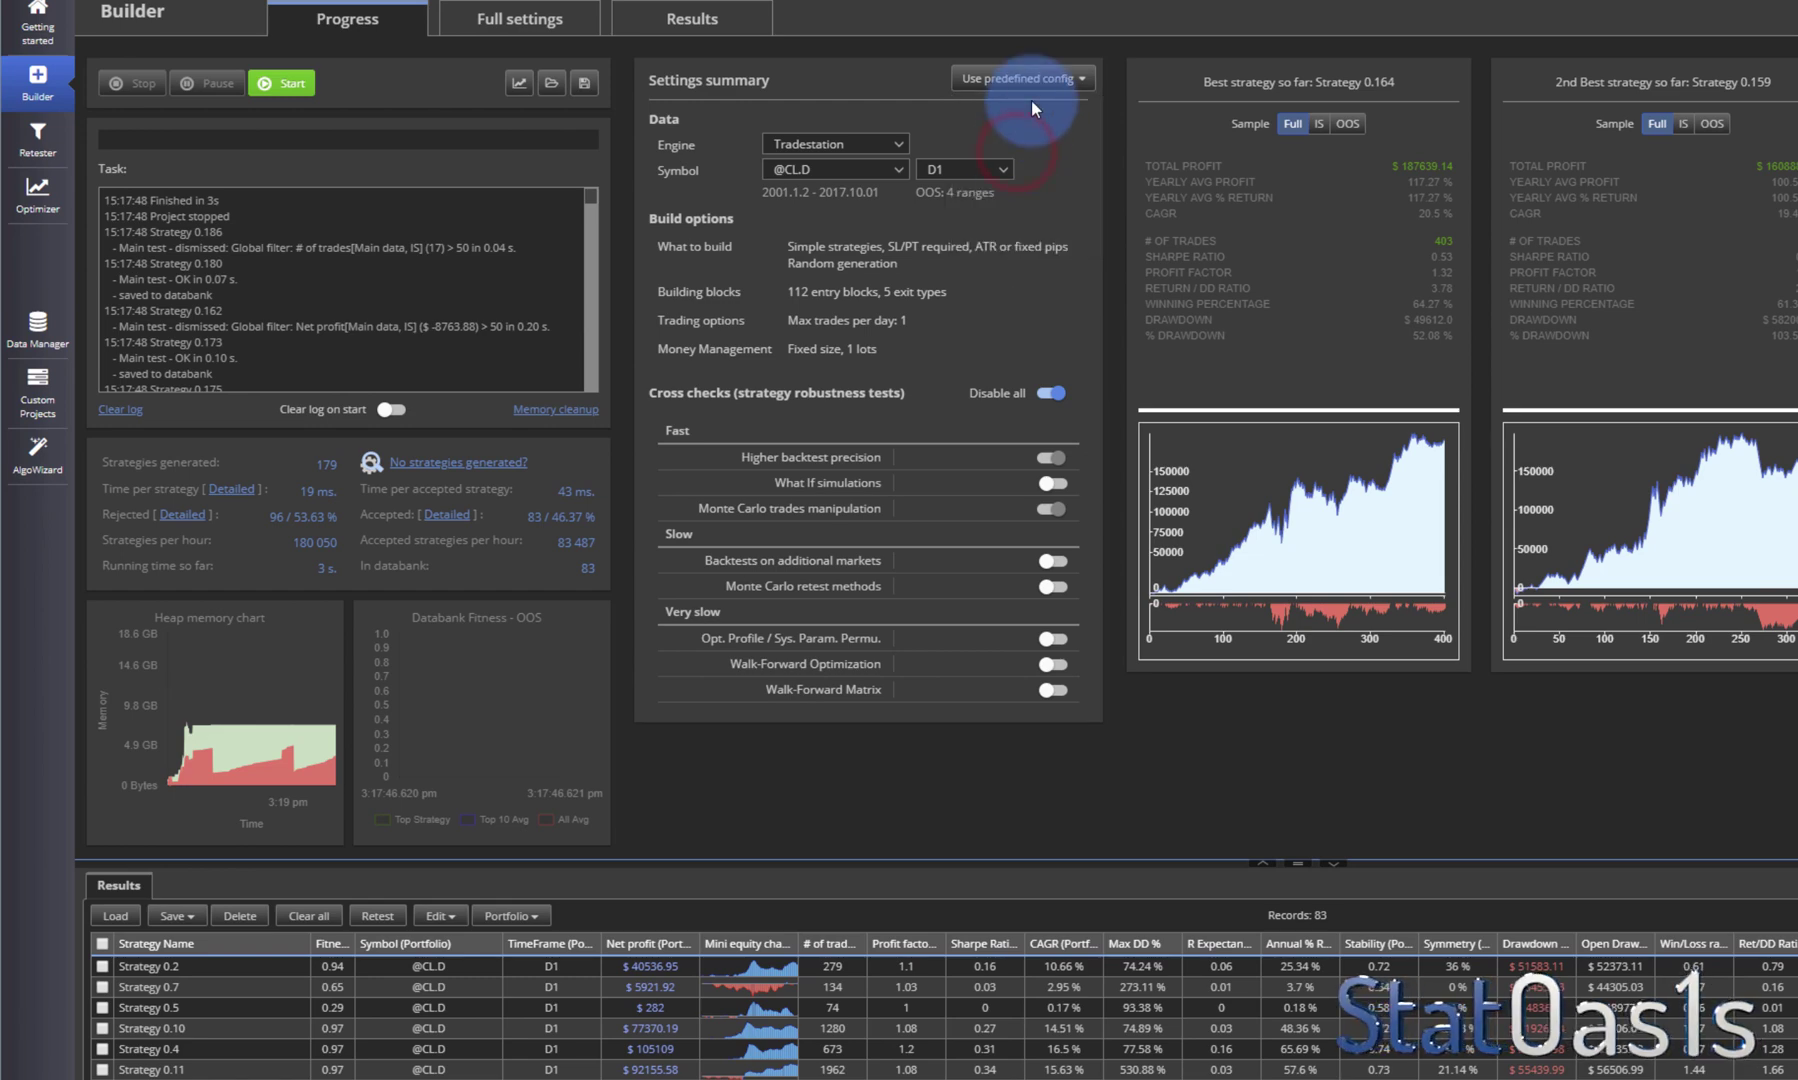
click(533, 27)
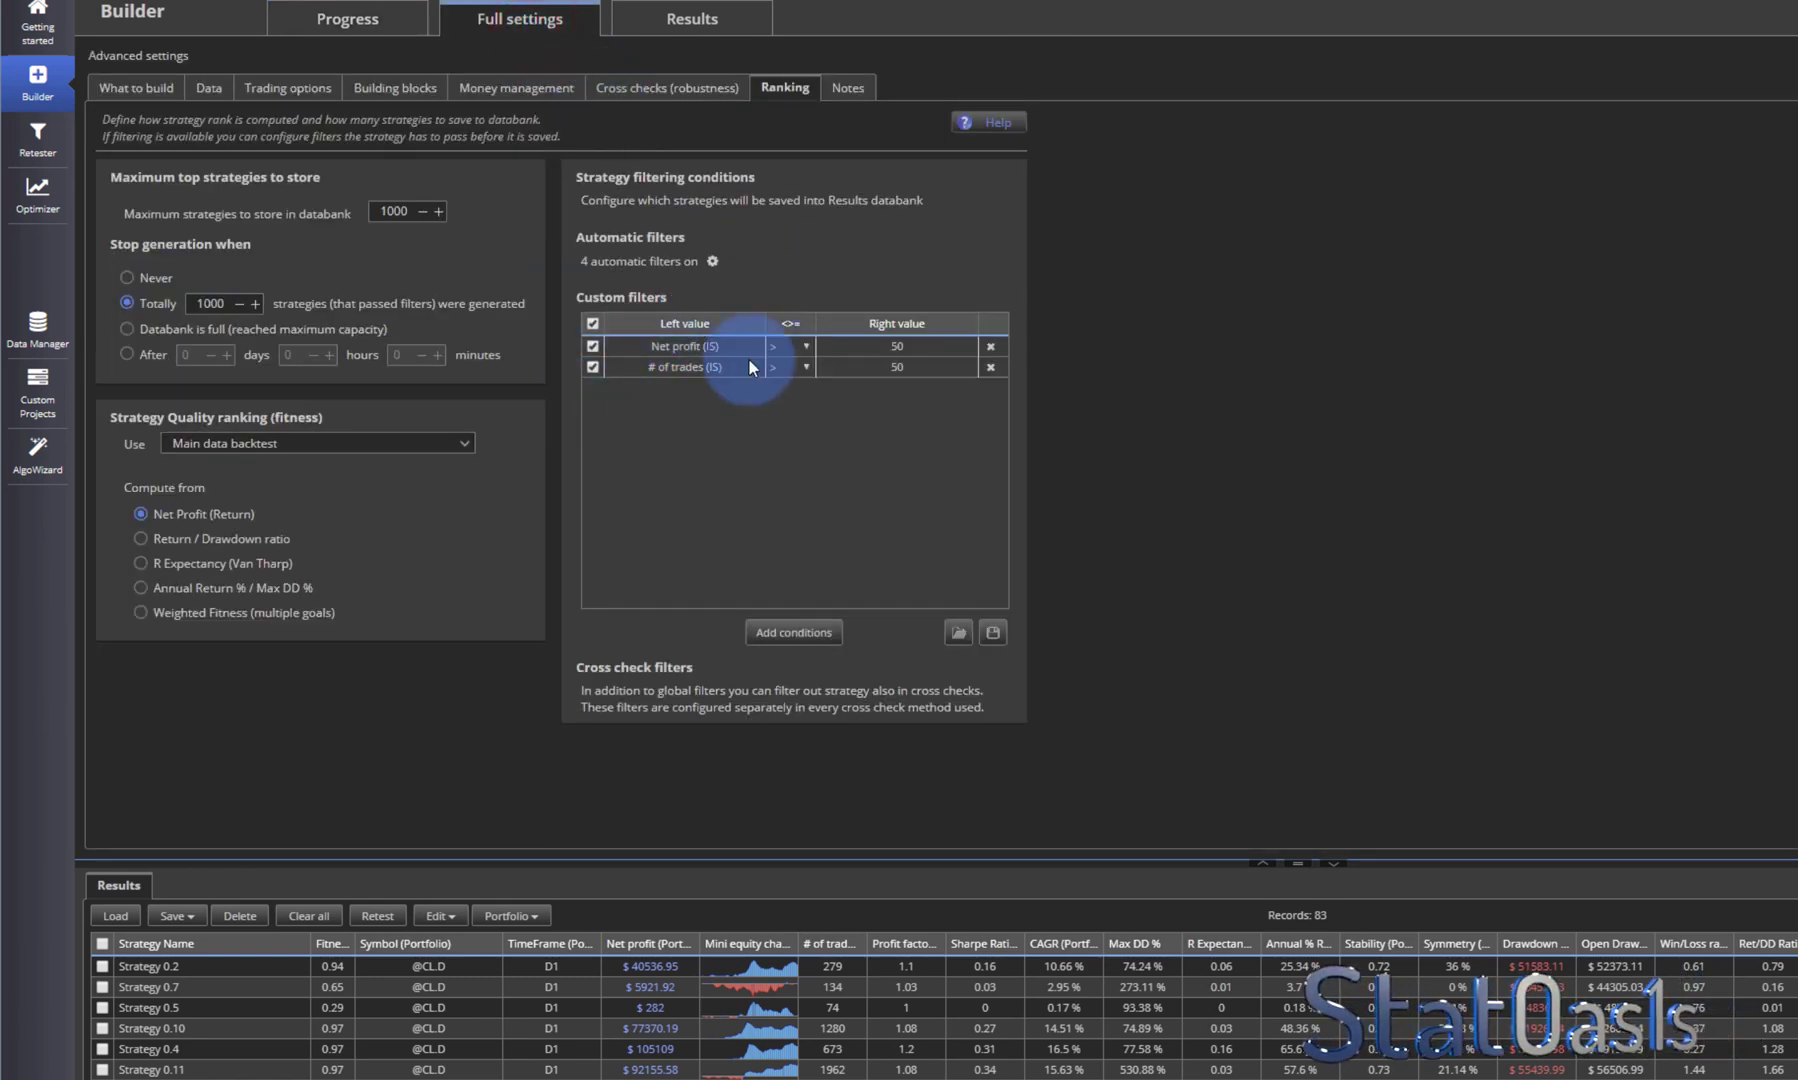
click(769, 490)
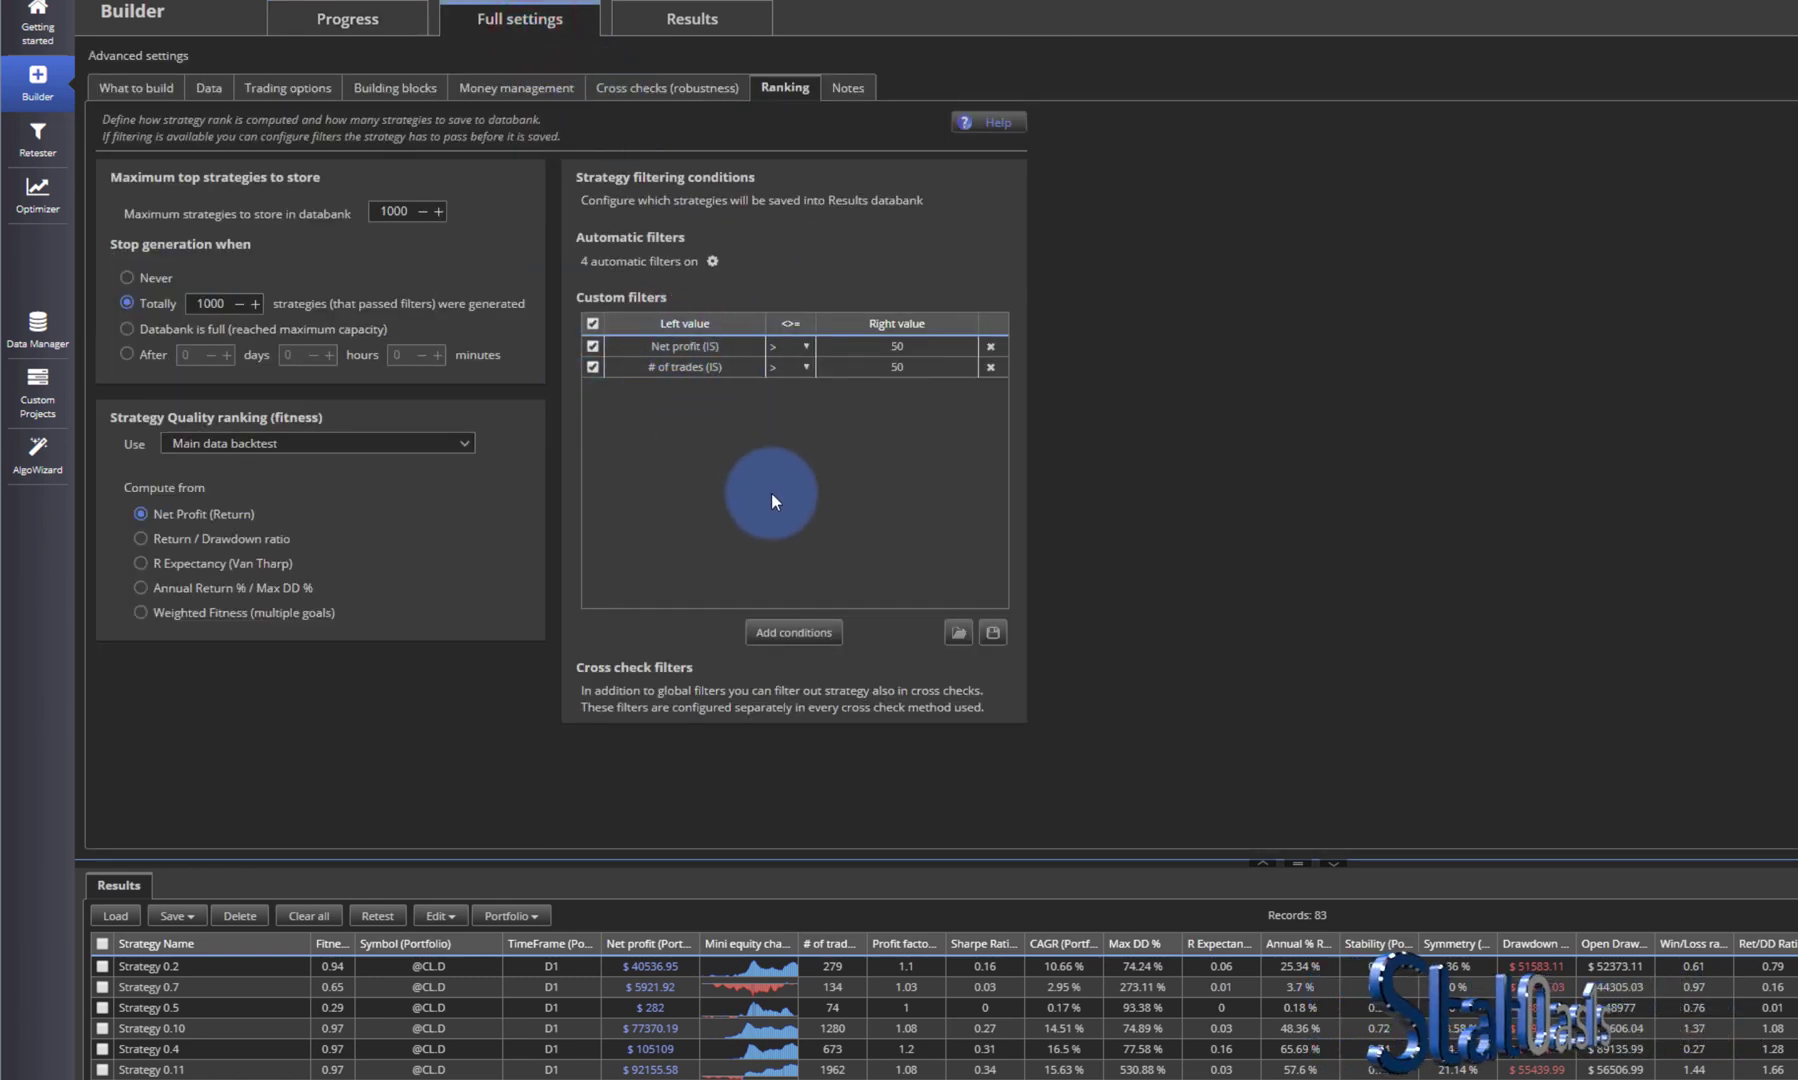
click(962, 638)
click(994, 634)
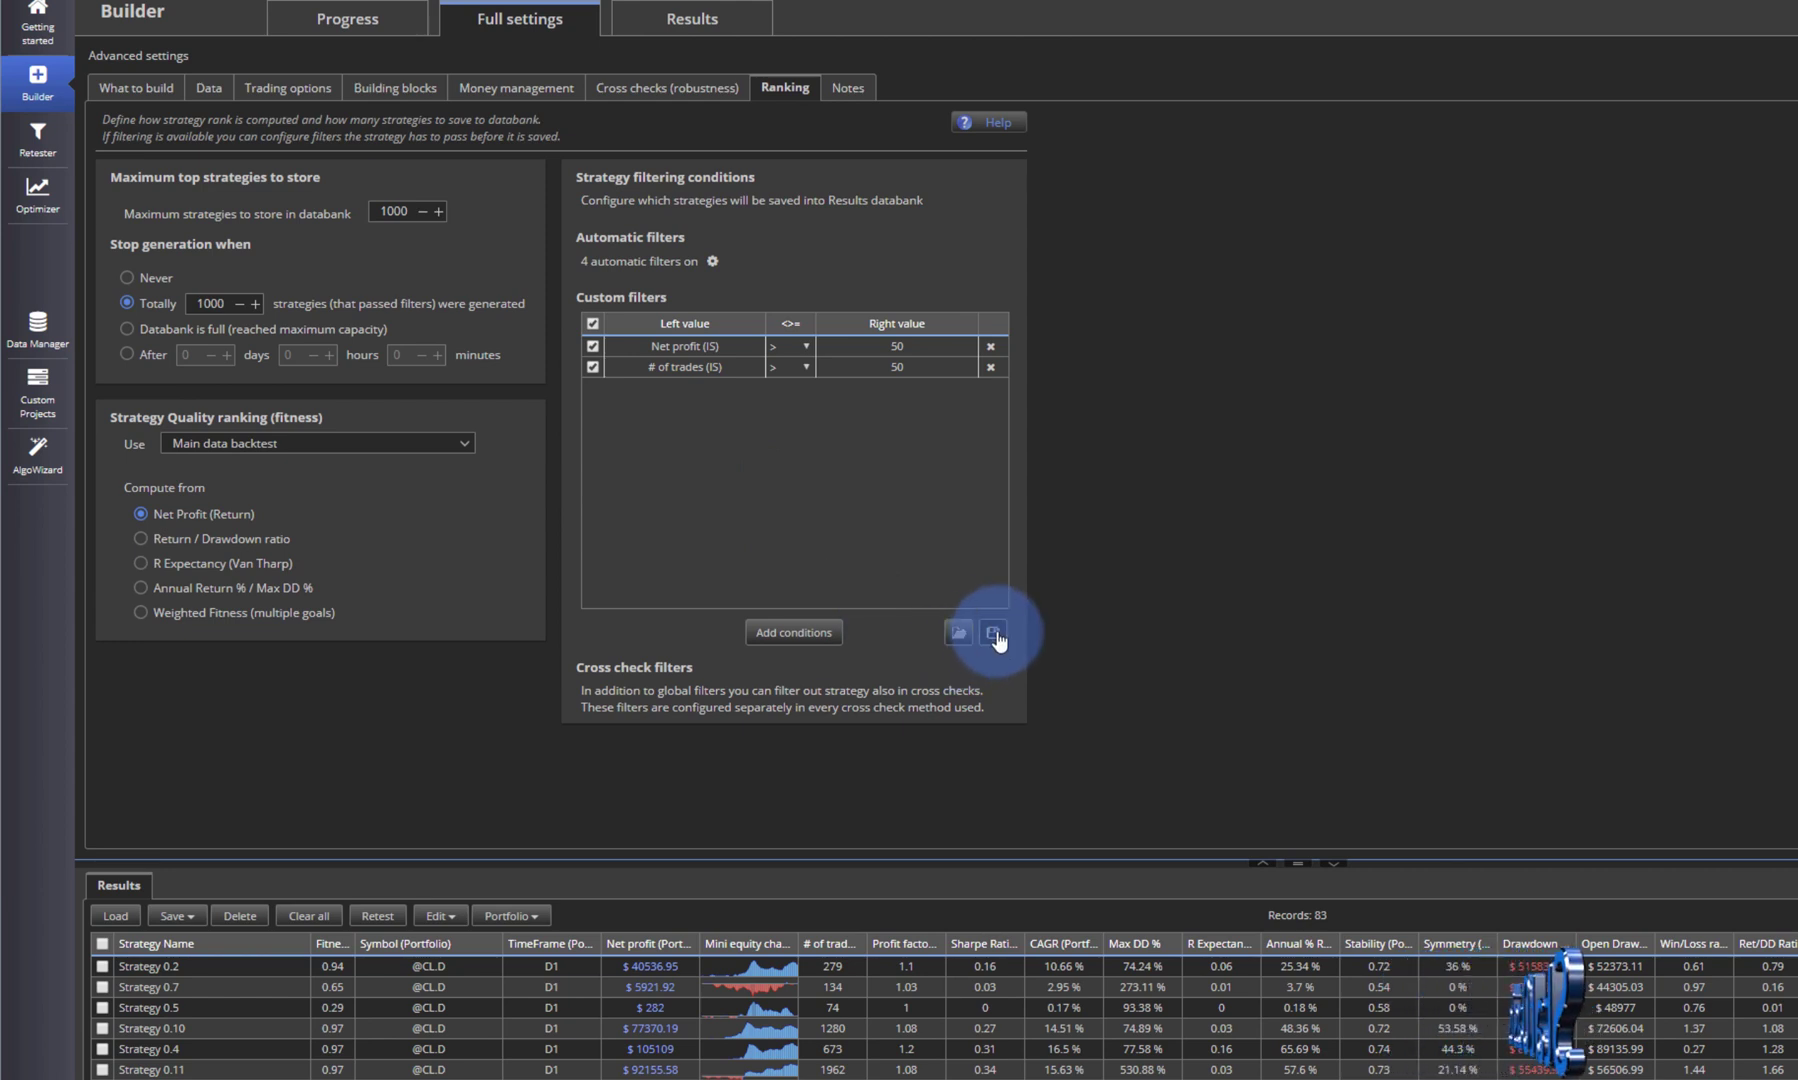
click(659, 381)
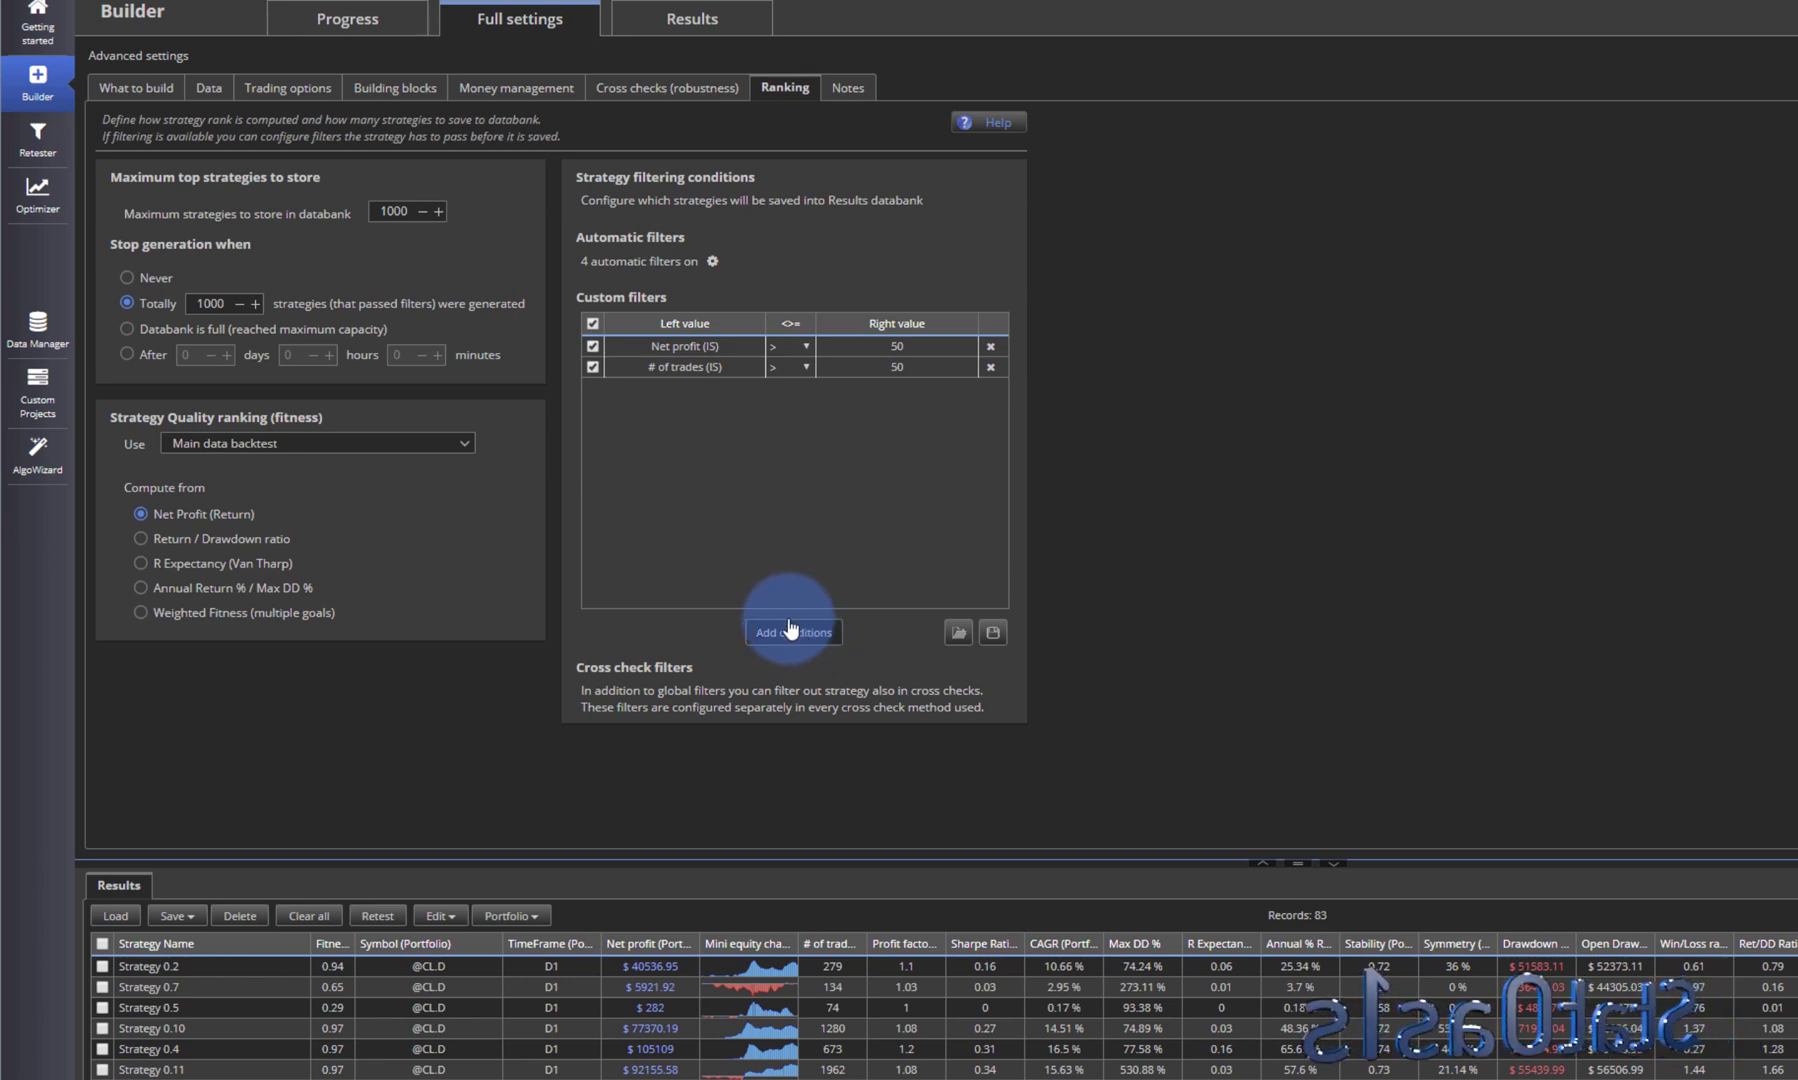
Step: Reactivate the cross checks and switch off Higher backtest precision so only Monte Carlo trades manipulation is enabled
click(667, 90)
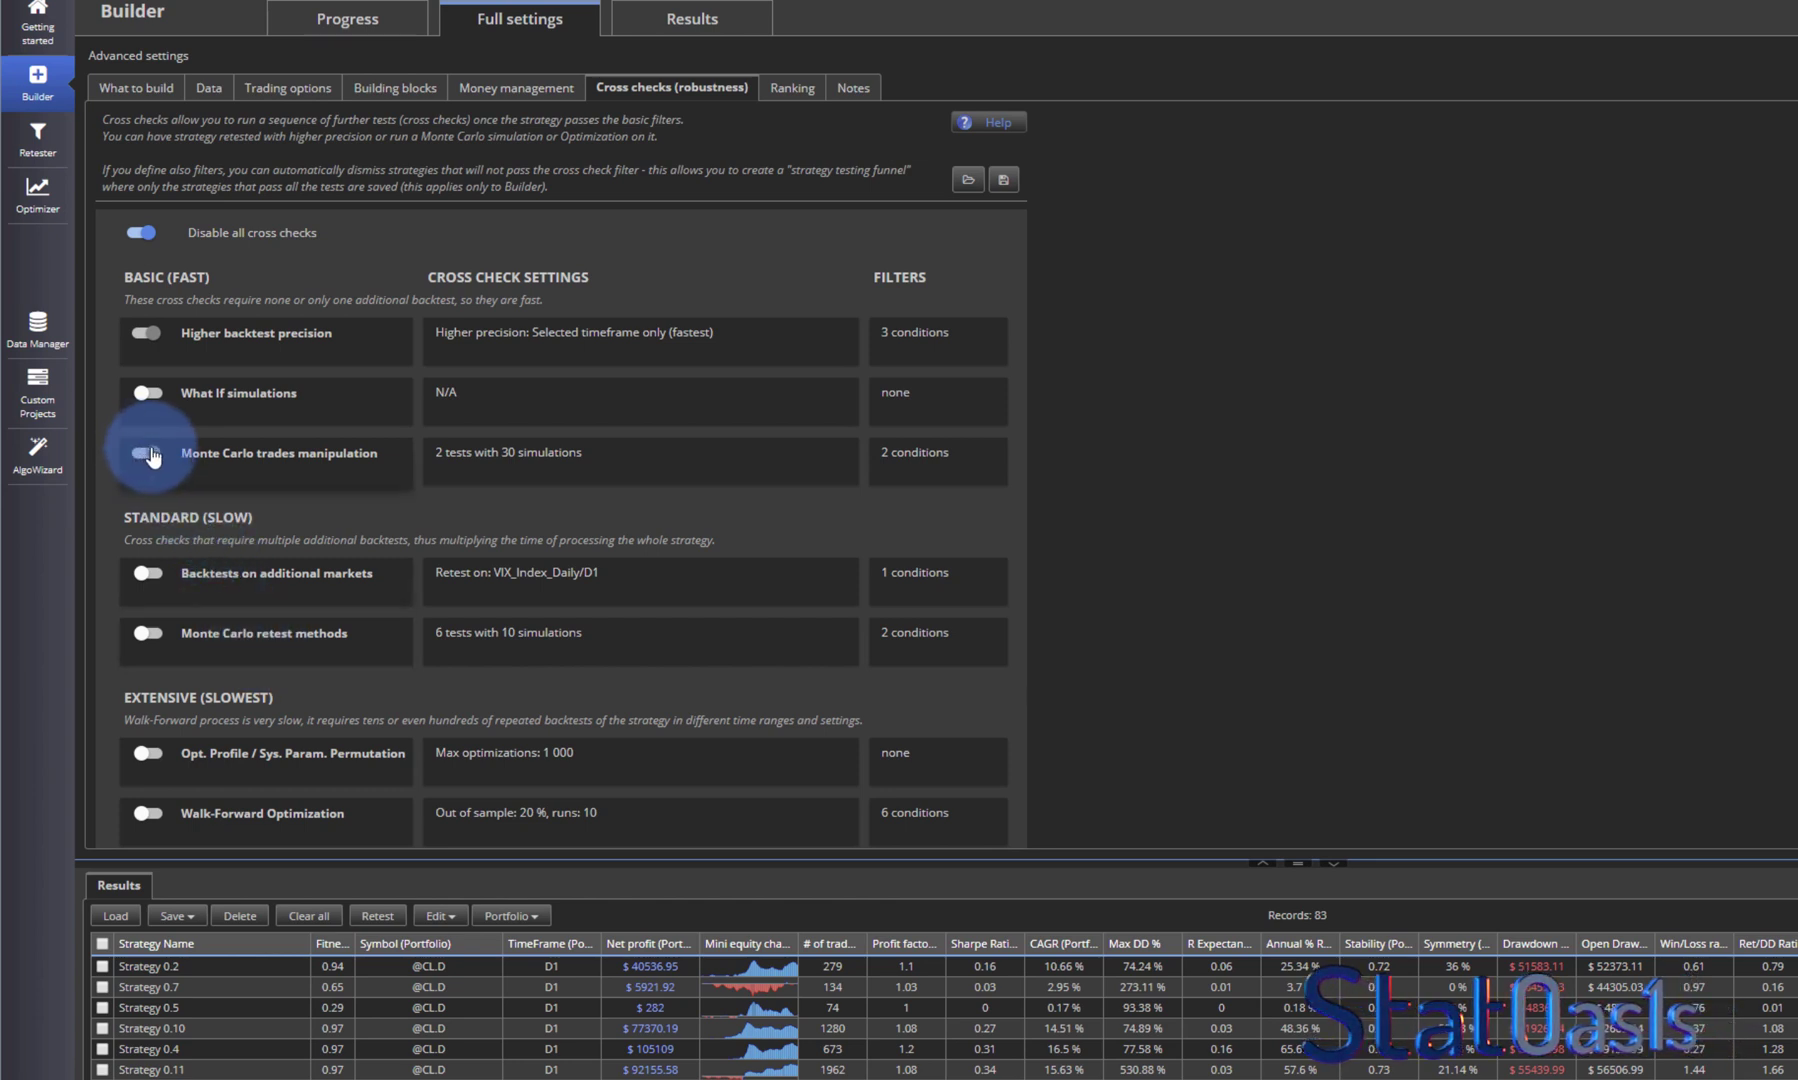
click(142, 232)
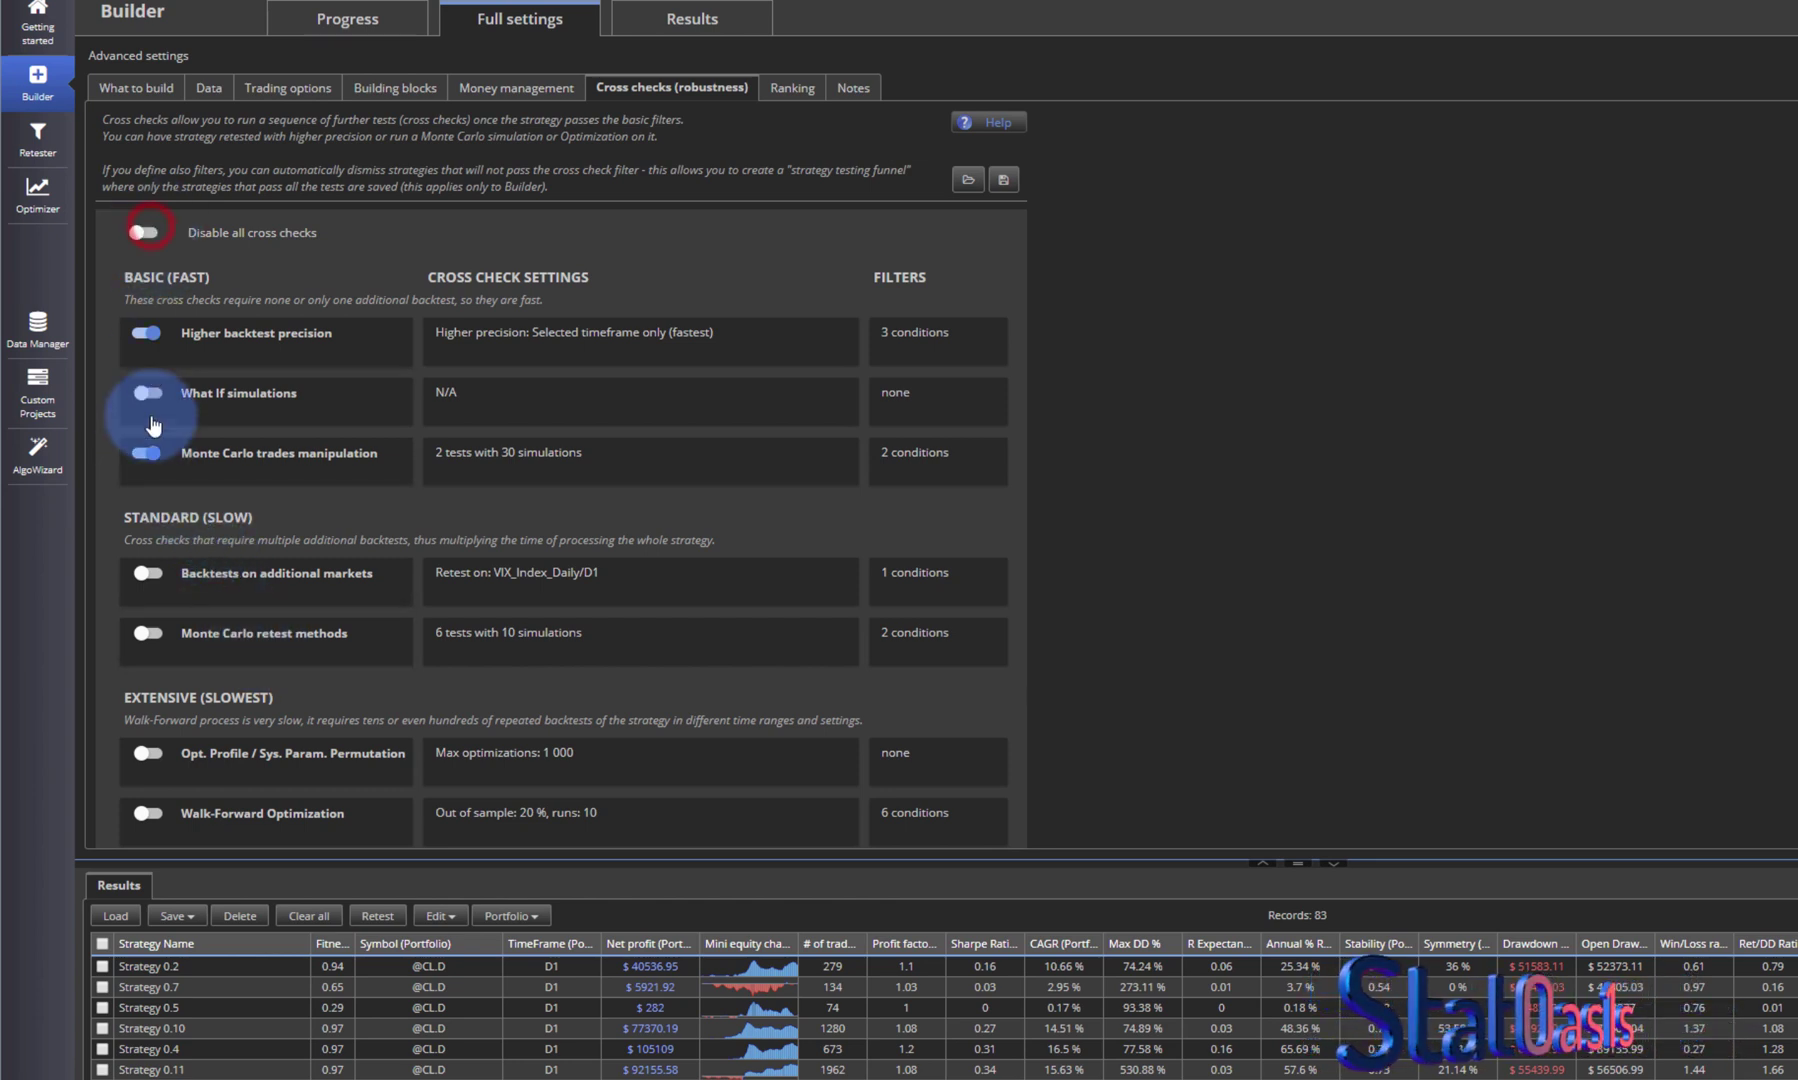
click(146, 333)
Step: Inspect the Net profit filtering condition of Monte Carlo trades manipulation and its available backtest sources, without saving changes
click(622, 455)
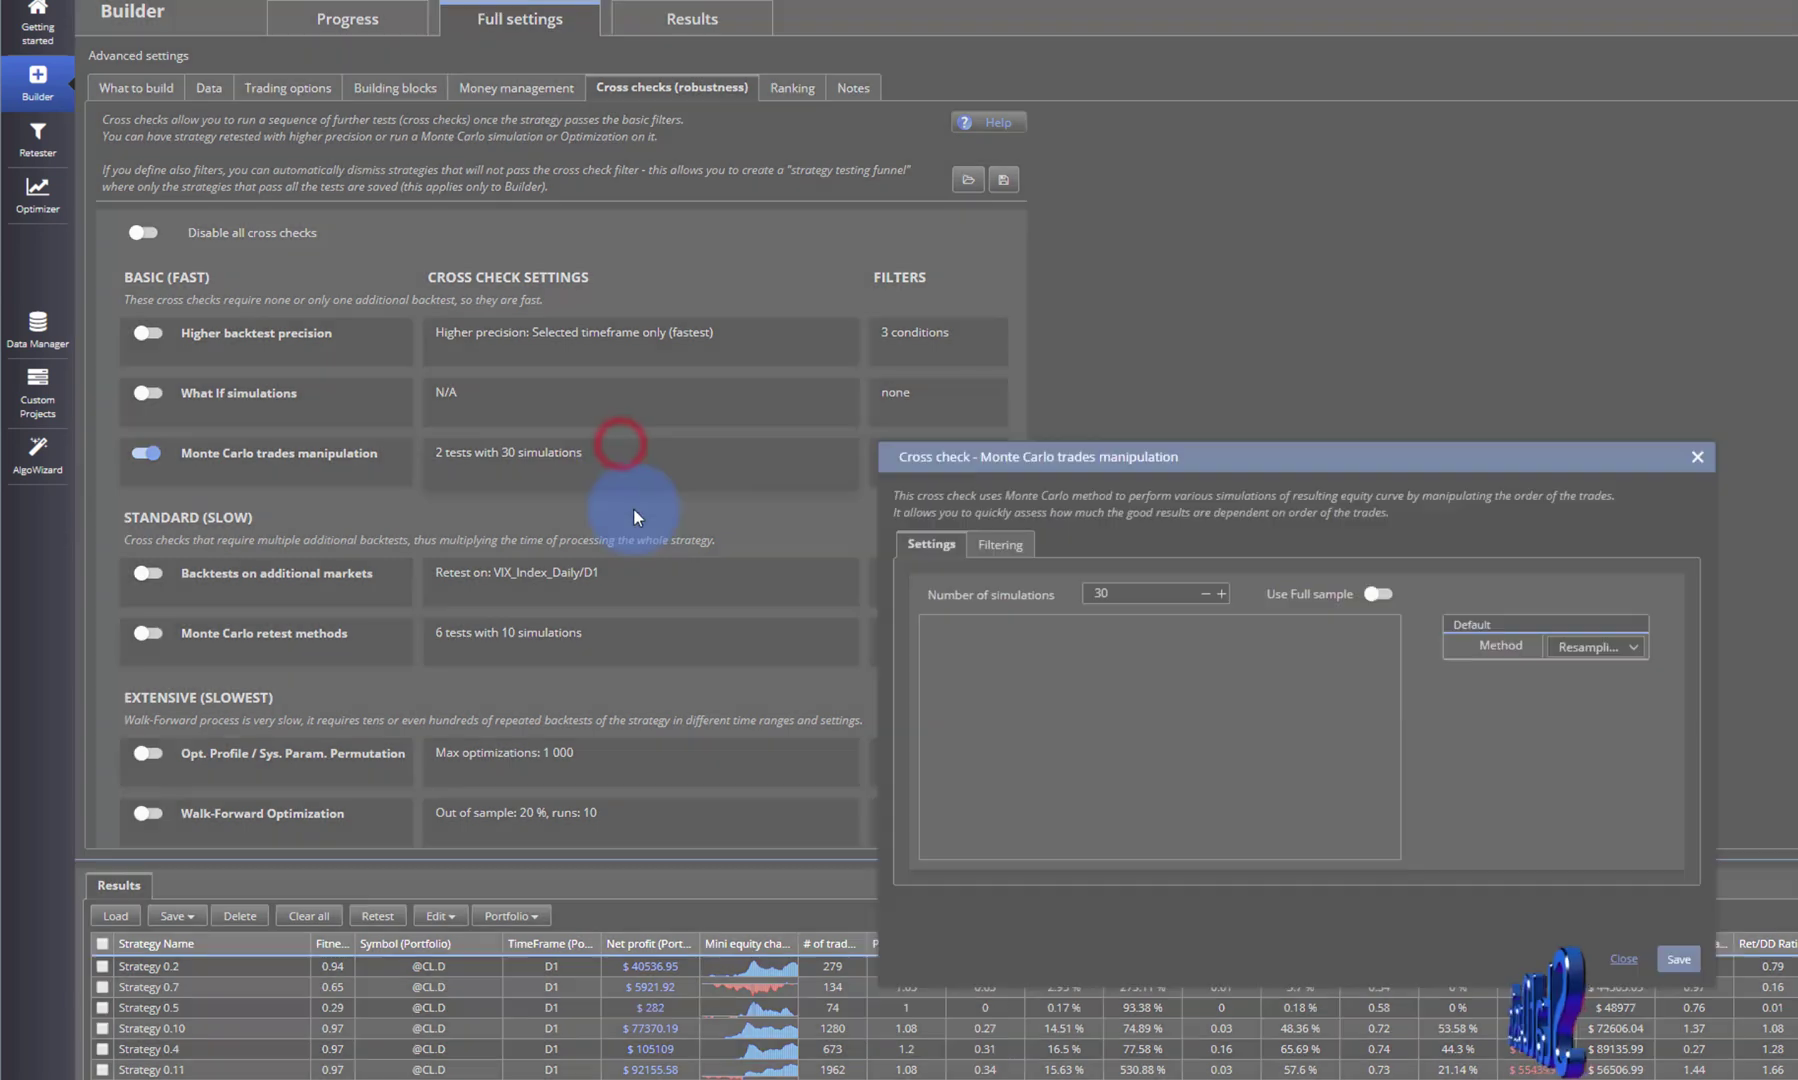
click(996, 546)
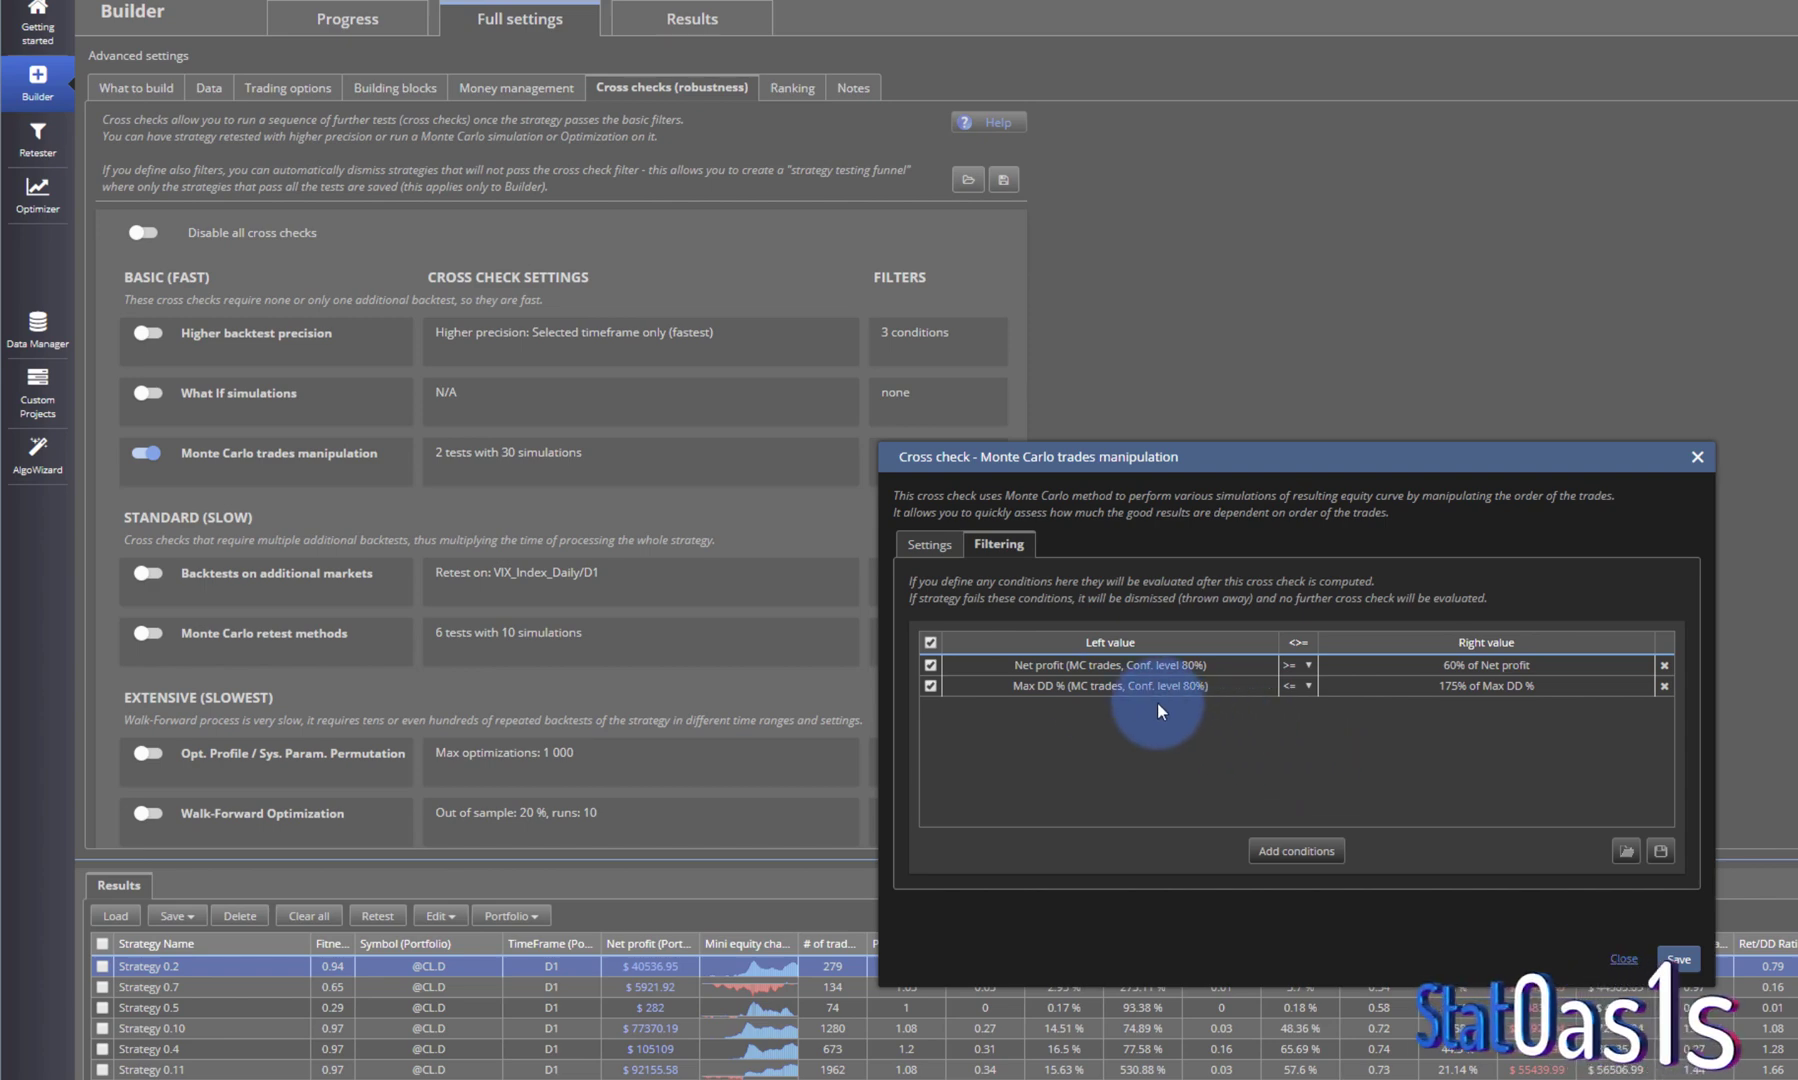
double_click(1075, 667)
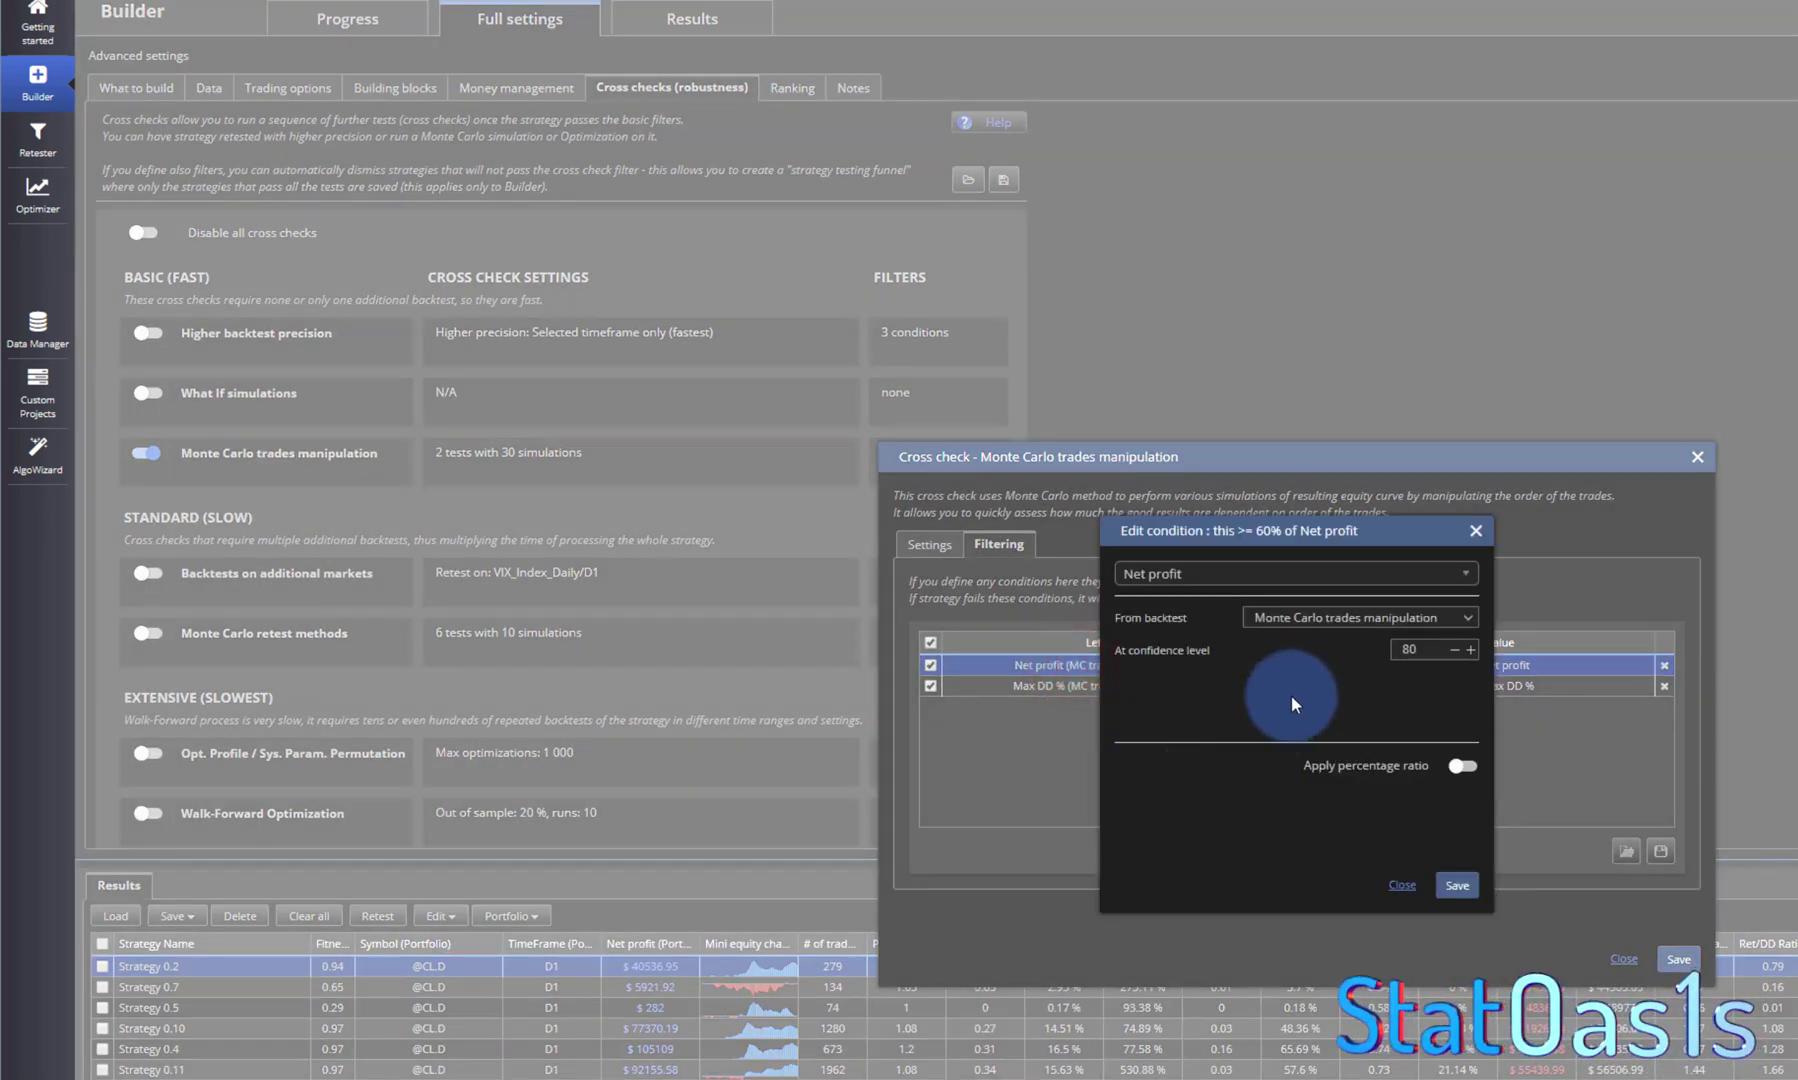
click(1320, 621)
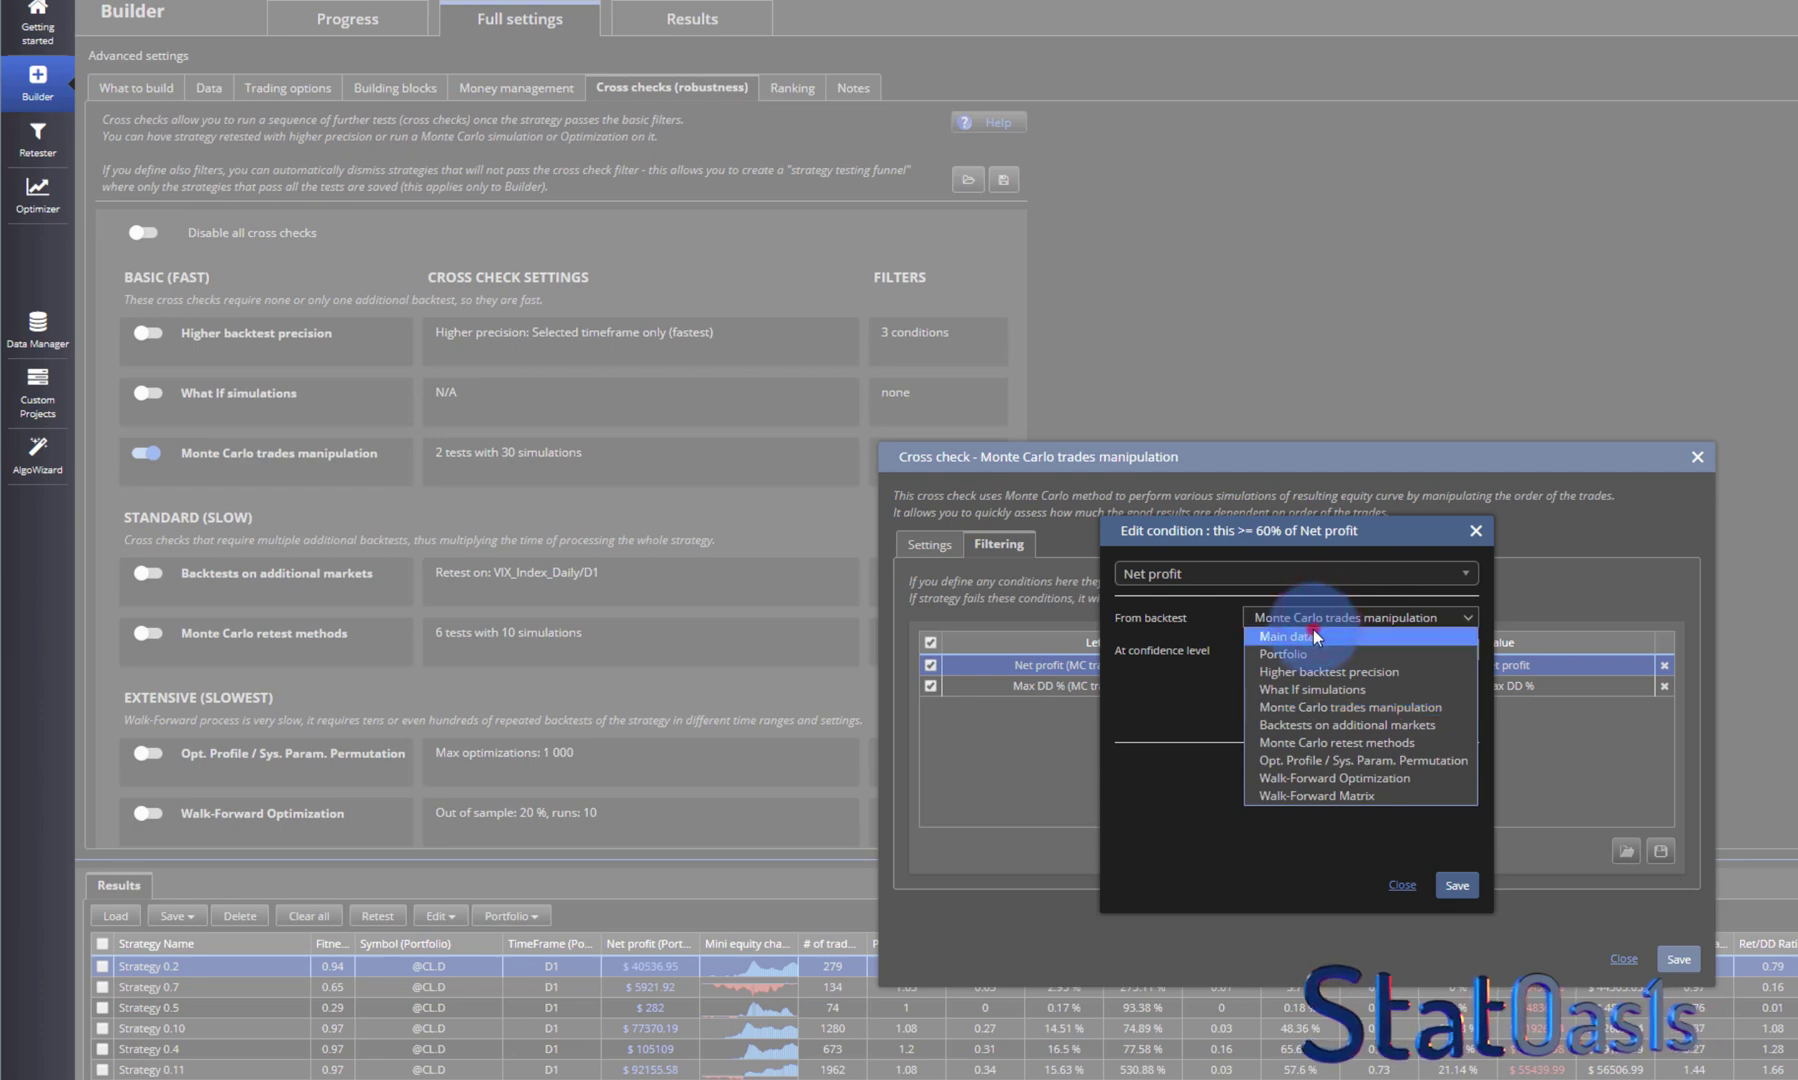
click(1313, 629)
click(1408, 883)
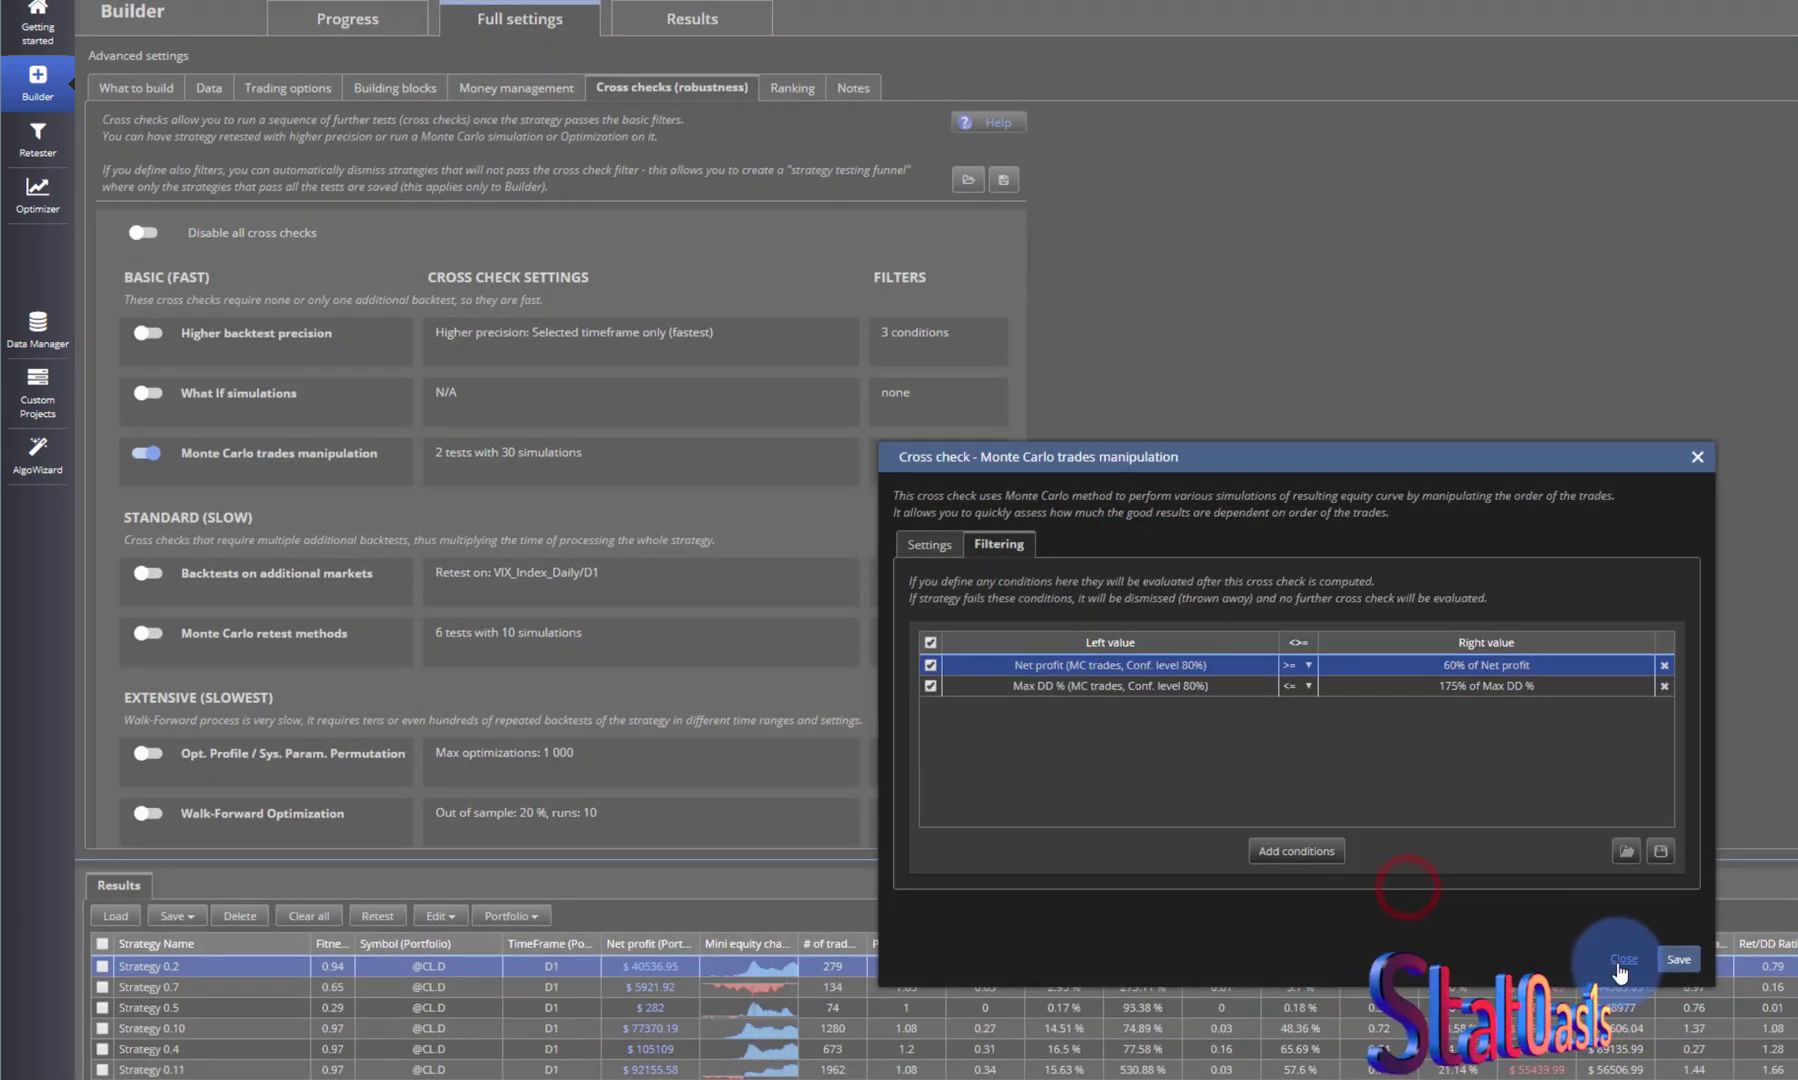
click(1622, 959)
Step: Enable the Net profit (IS) custom filter in the ranking settings and check which backtest its condition uses
click(793, 89)
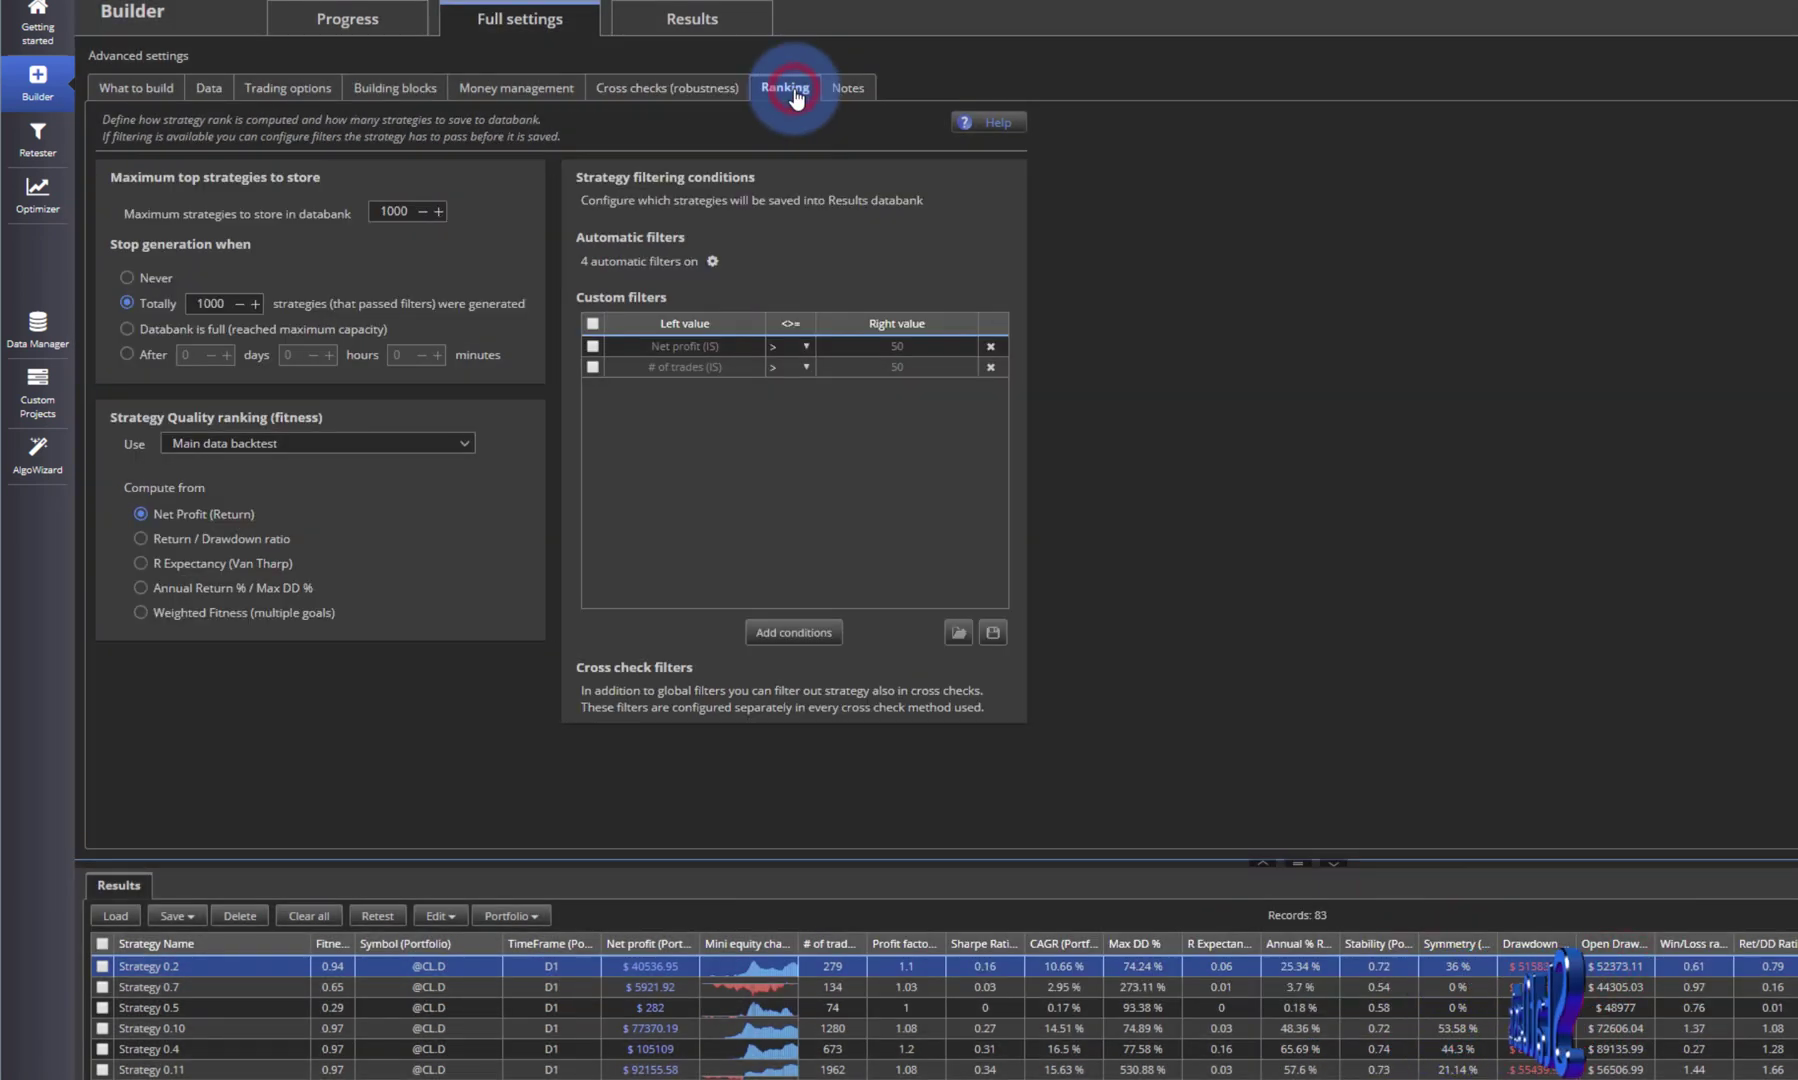
click(685, 368)
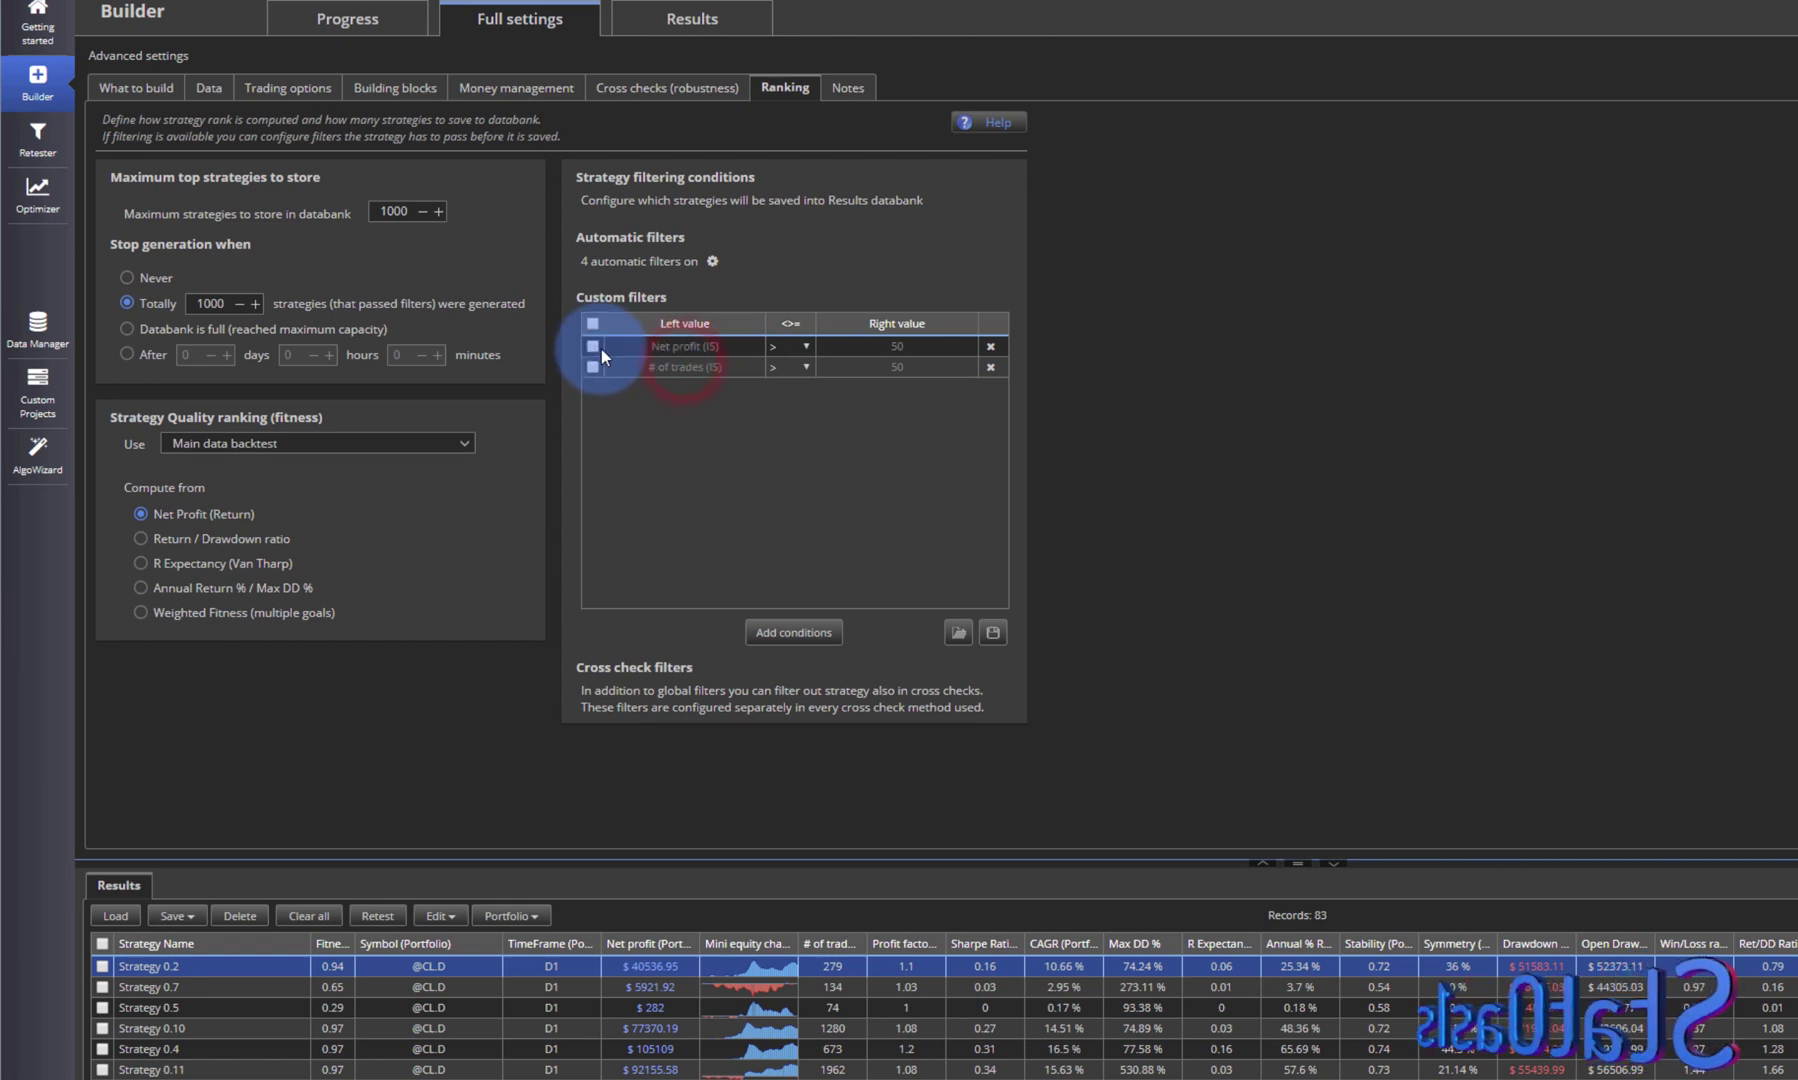
click(592, 346)
double_click(674, 350)
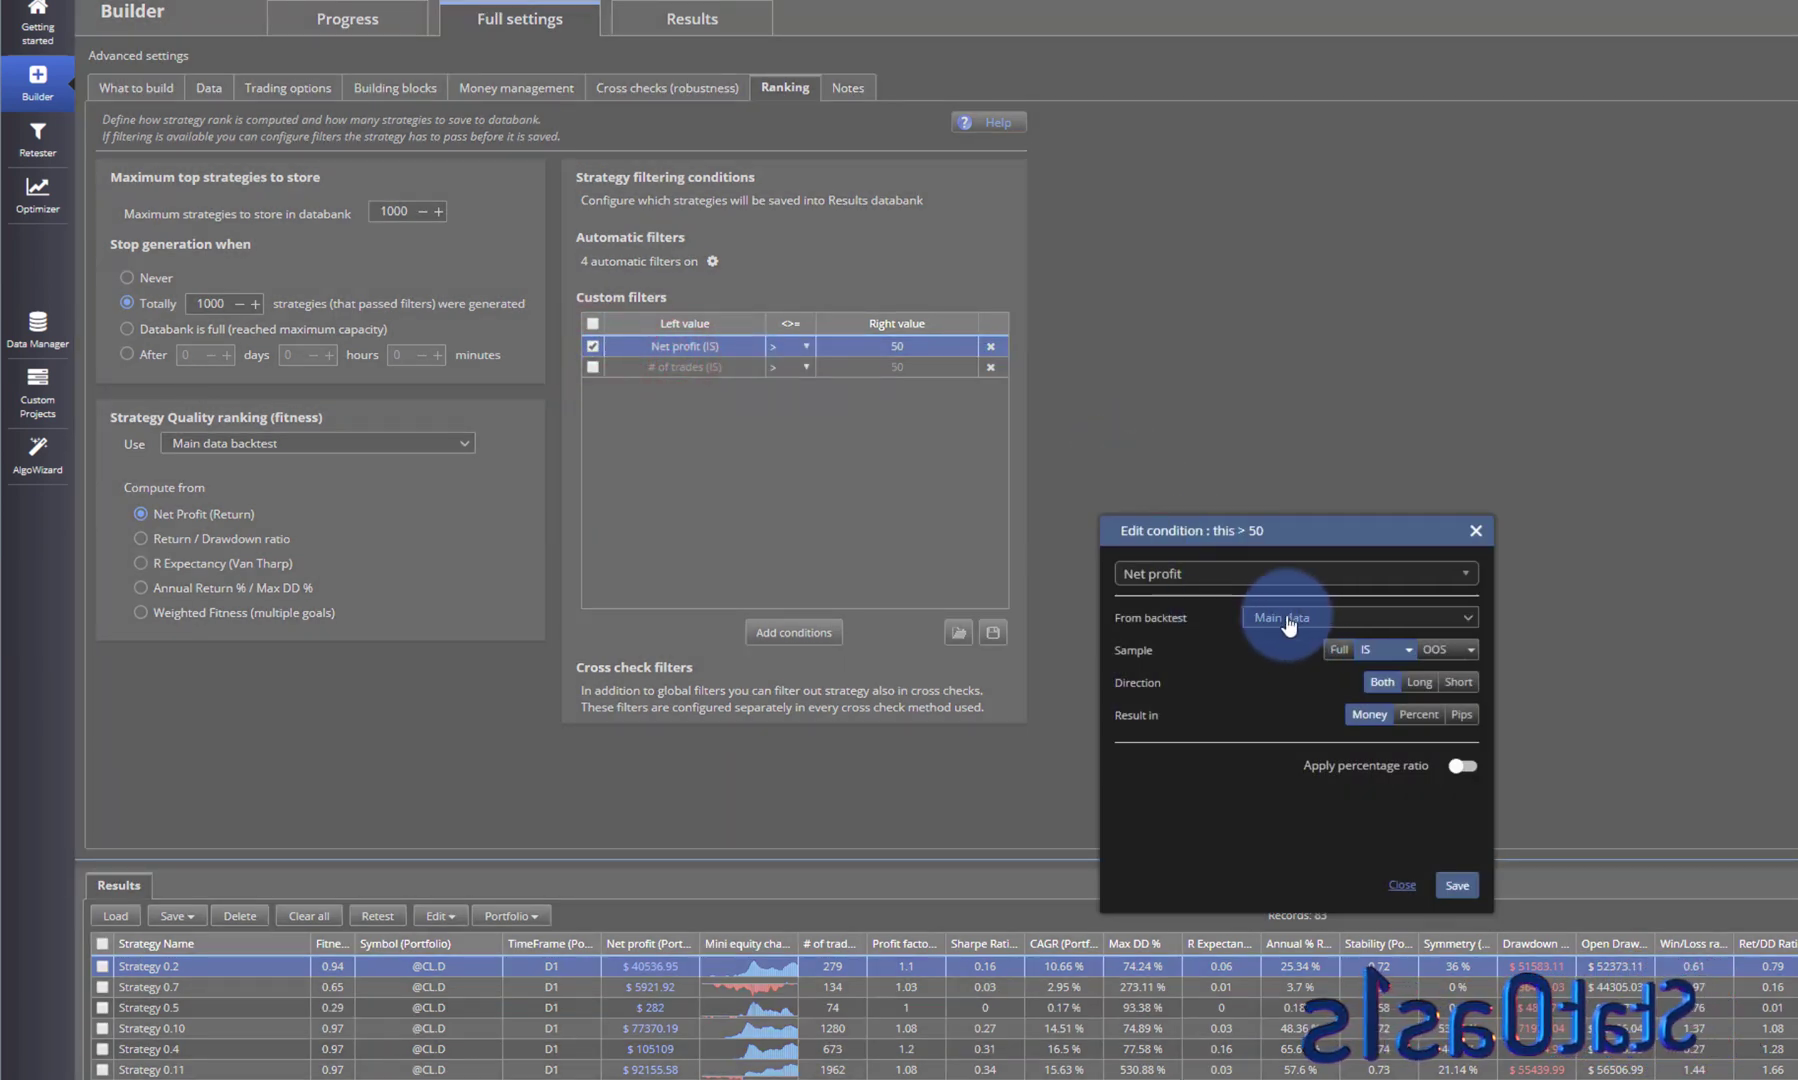
click(1400, 884)
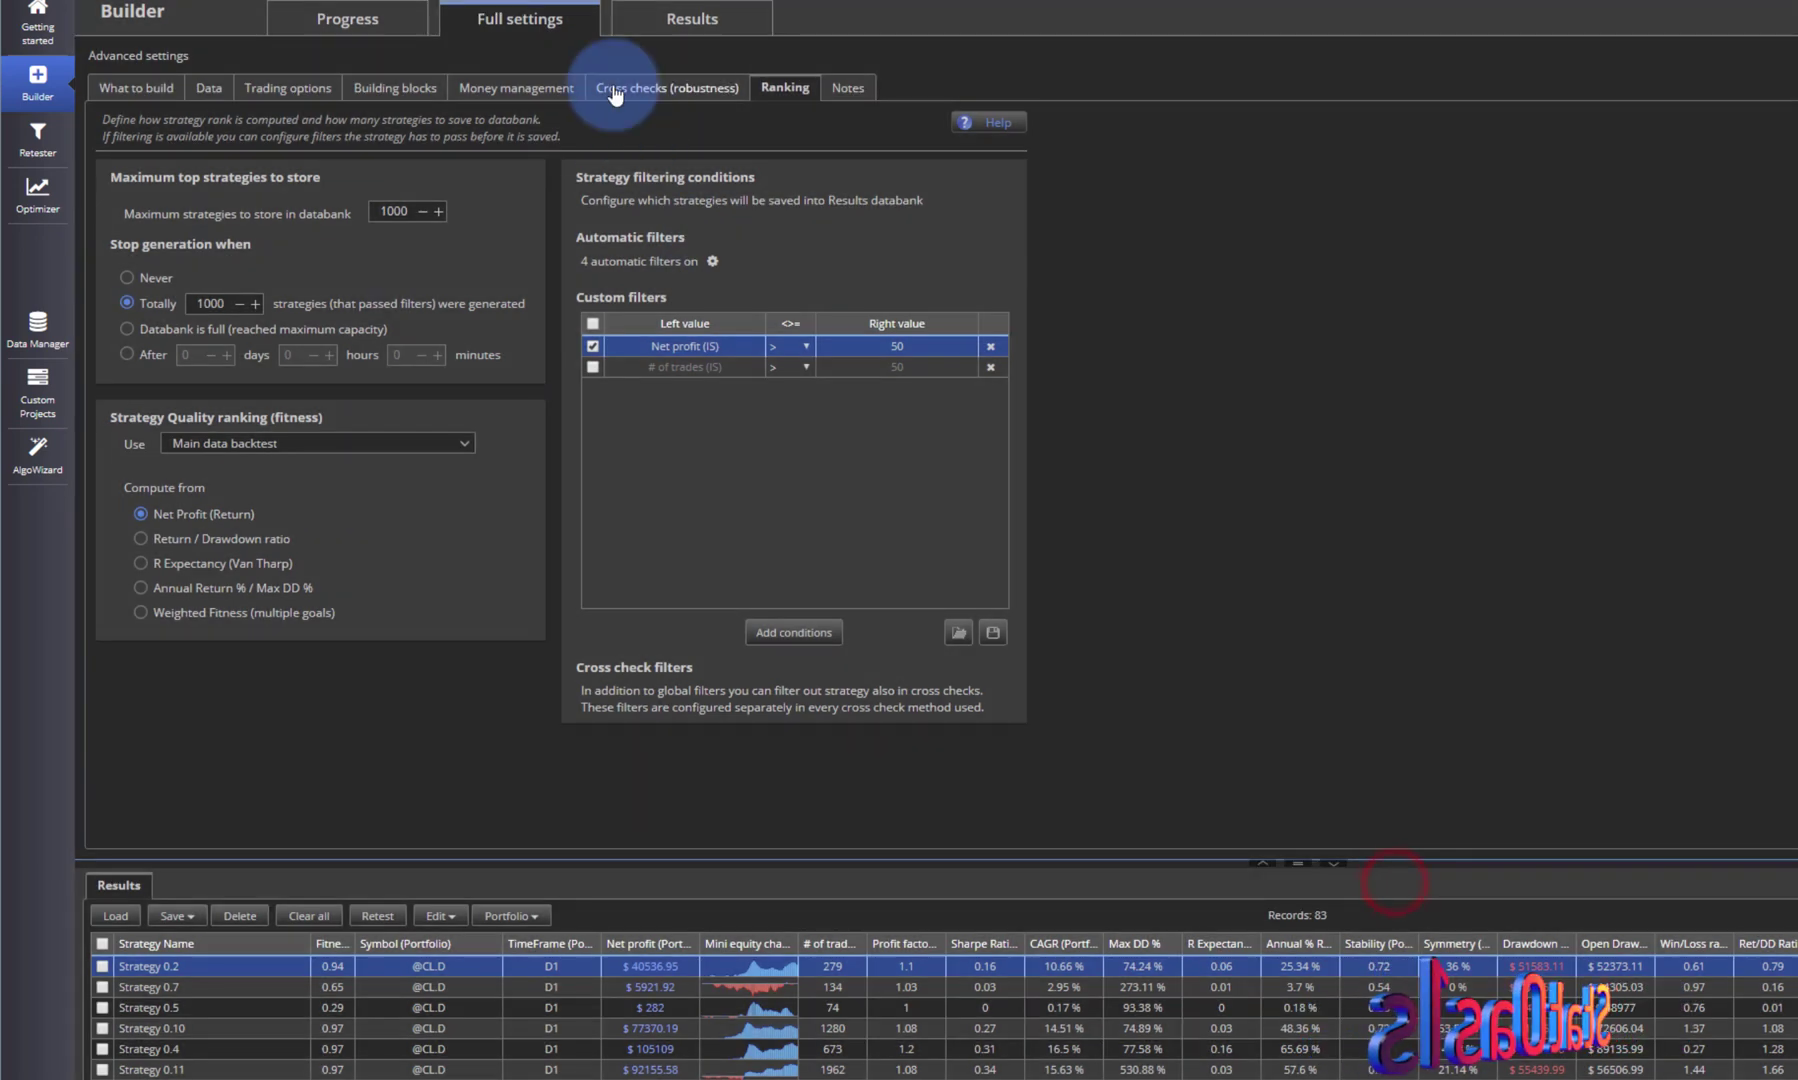
Step: Review the backtest source and confidence level of the Net profit condition in the Monte Carlo trades manipulation filters
click(640, 90)
click(508, 480)
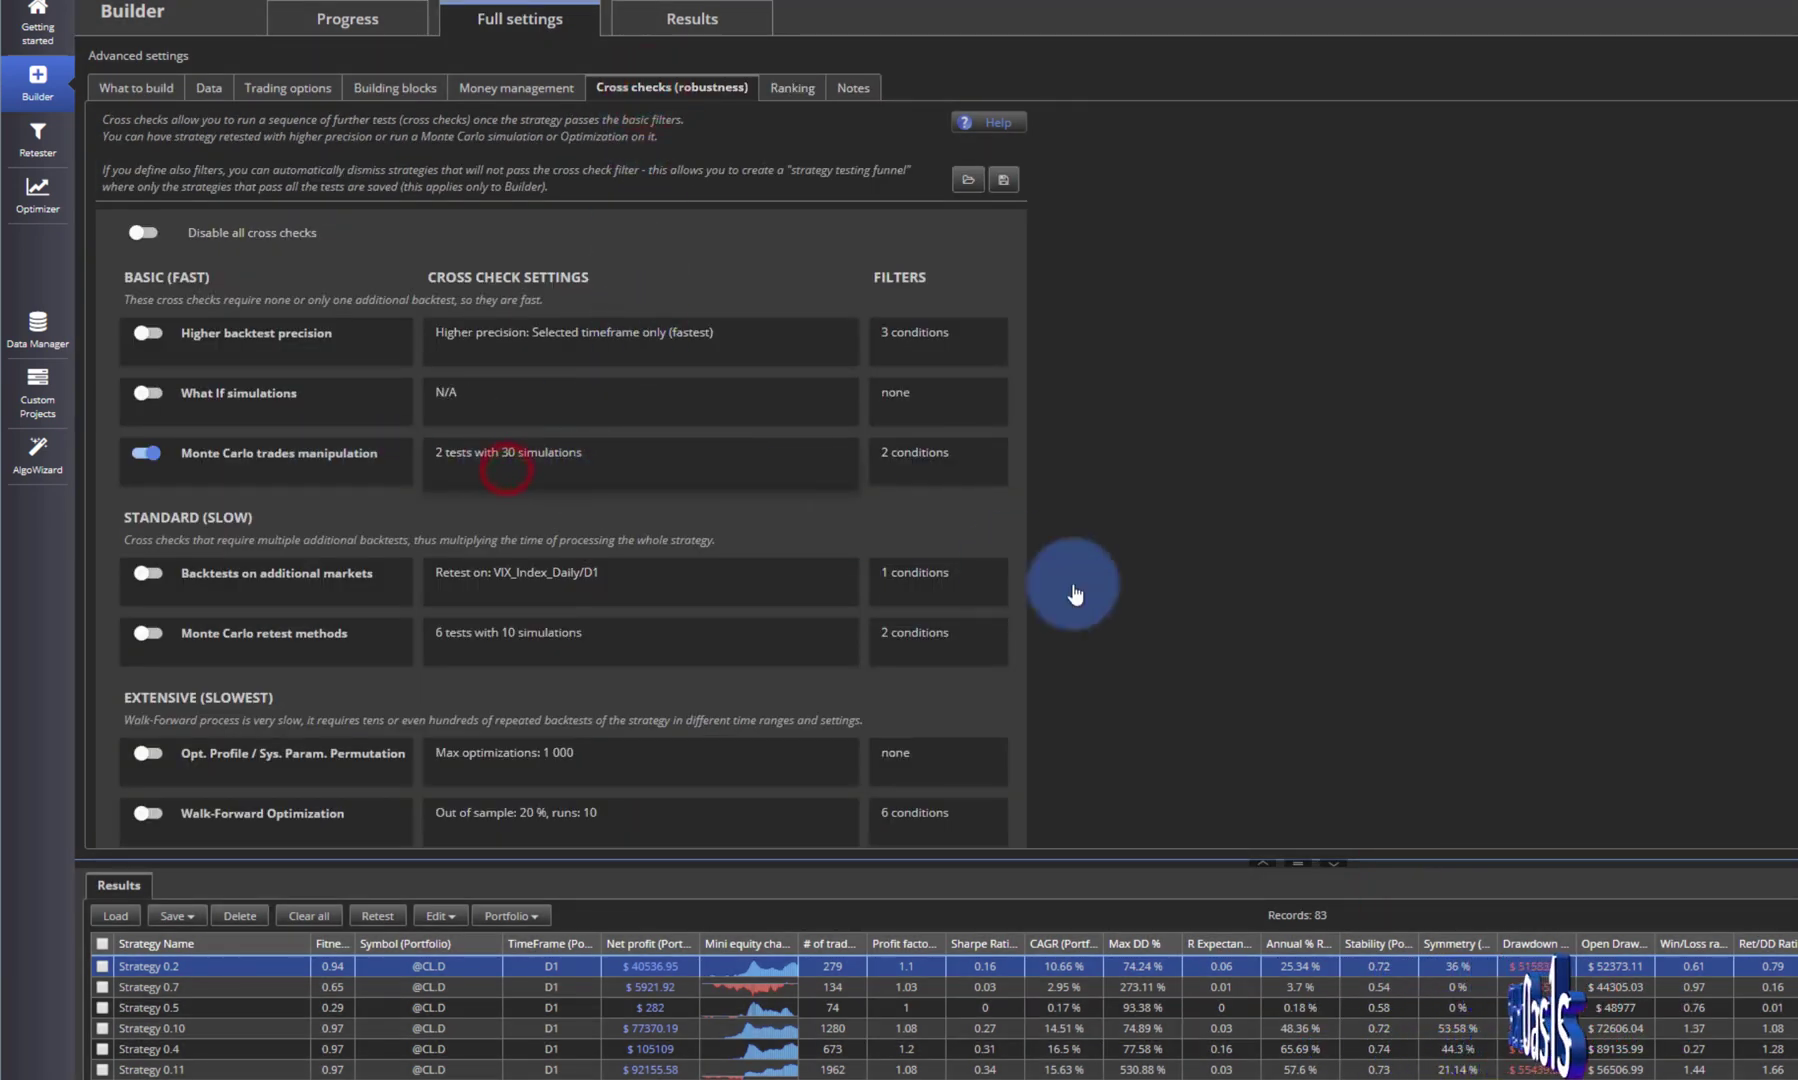
click(1002, 546)
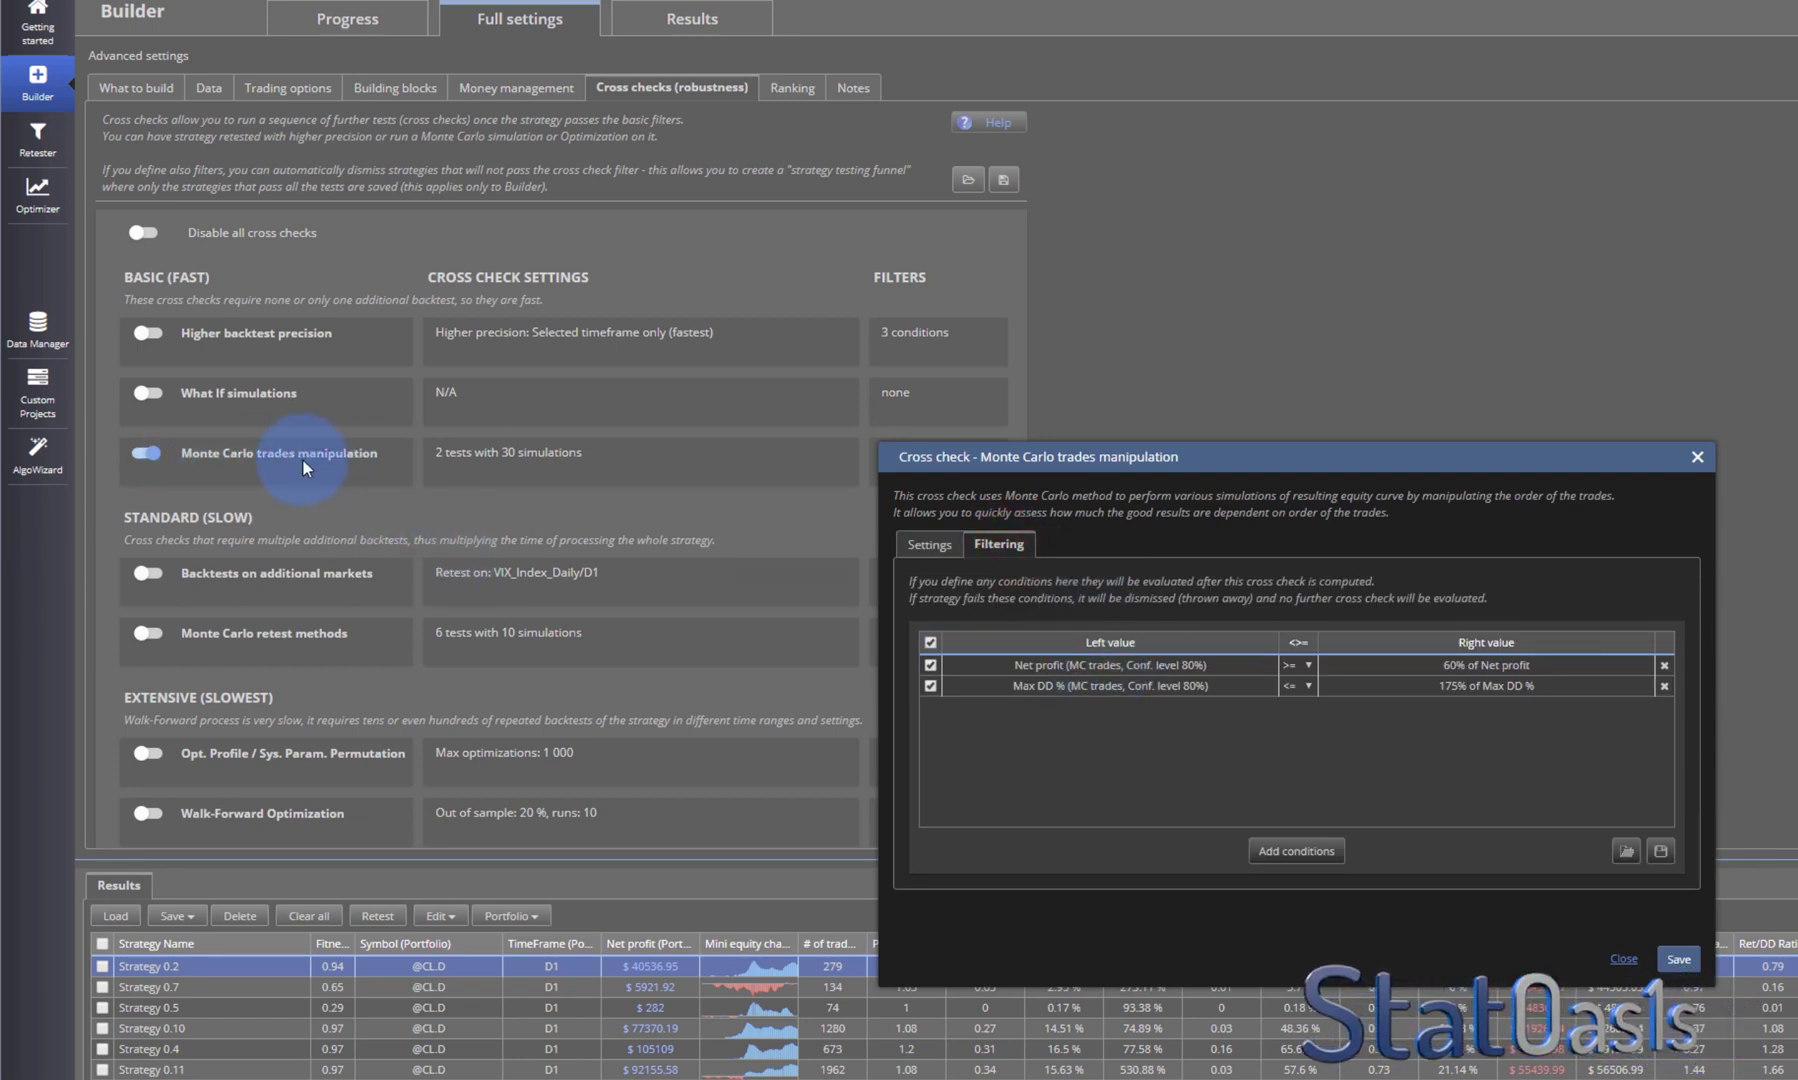
double_click(1058, 664)
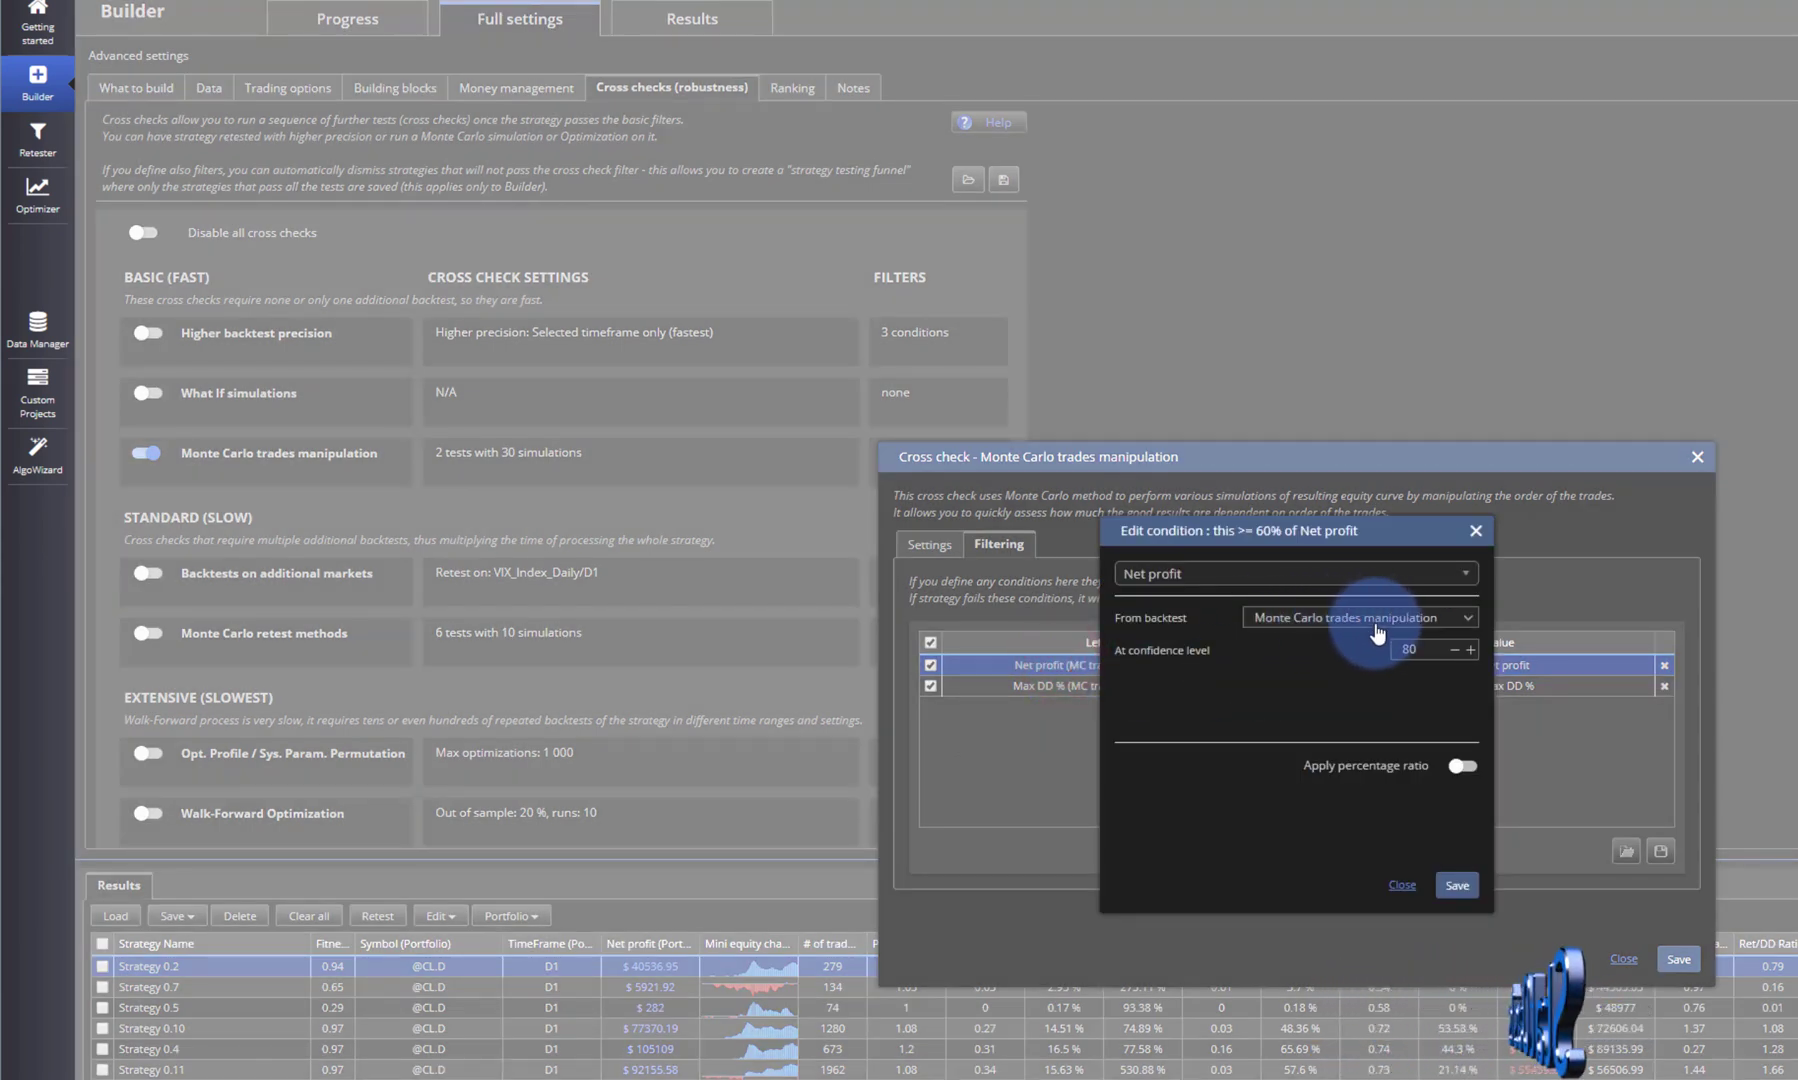
click(1397, 882)
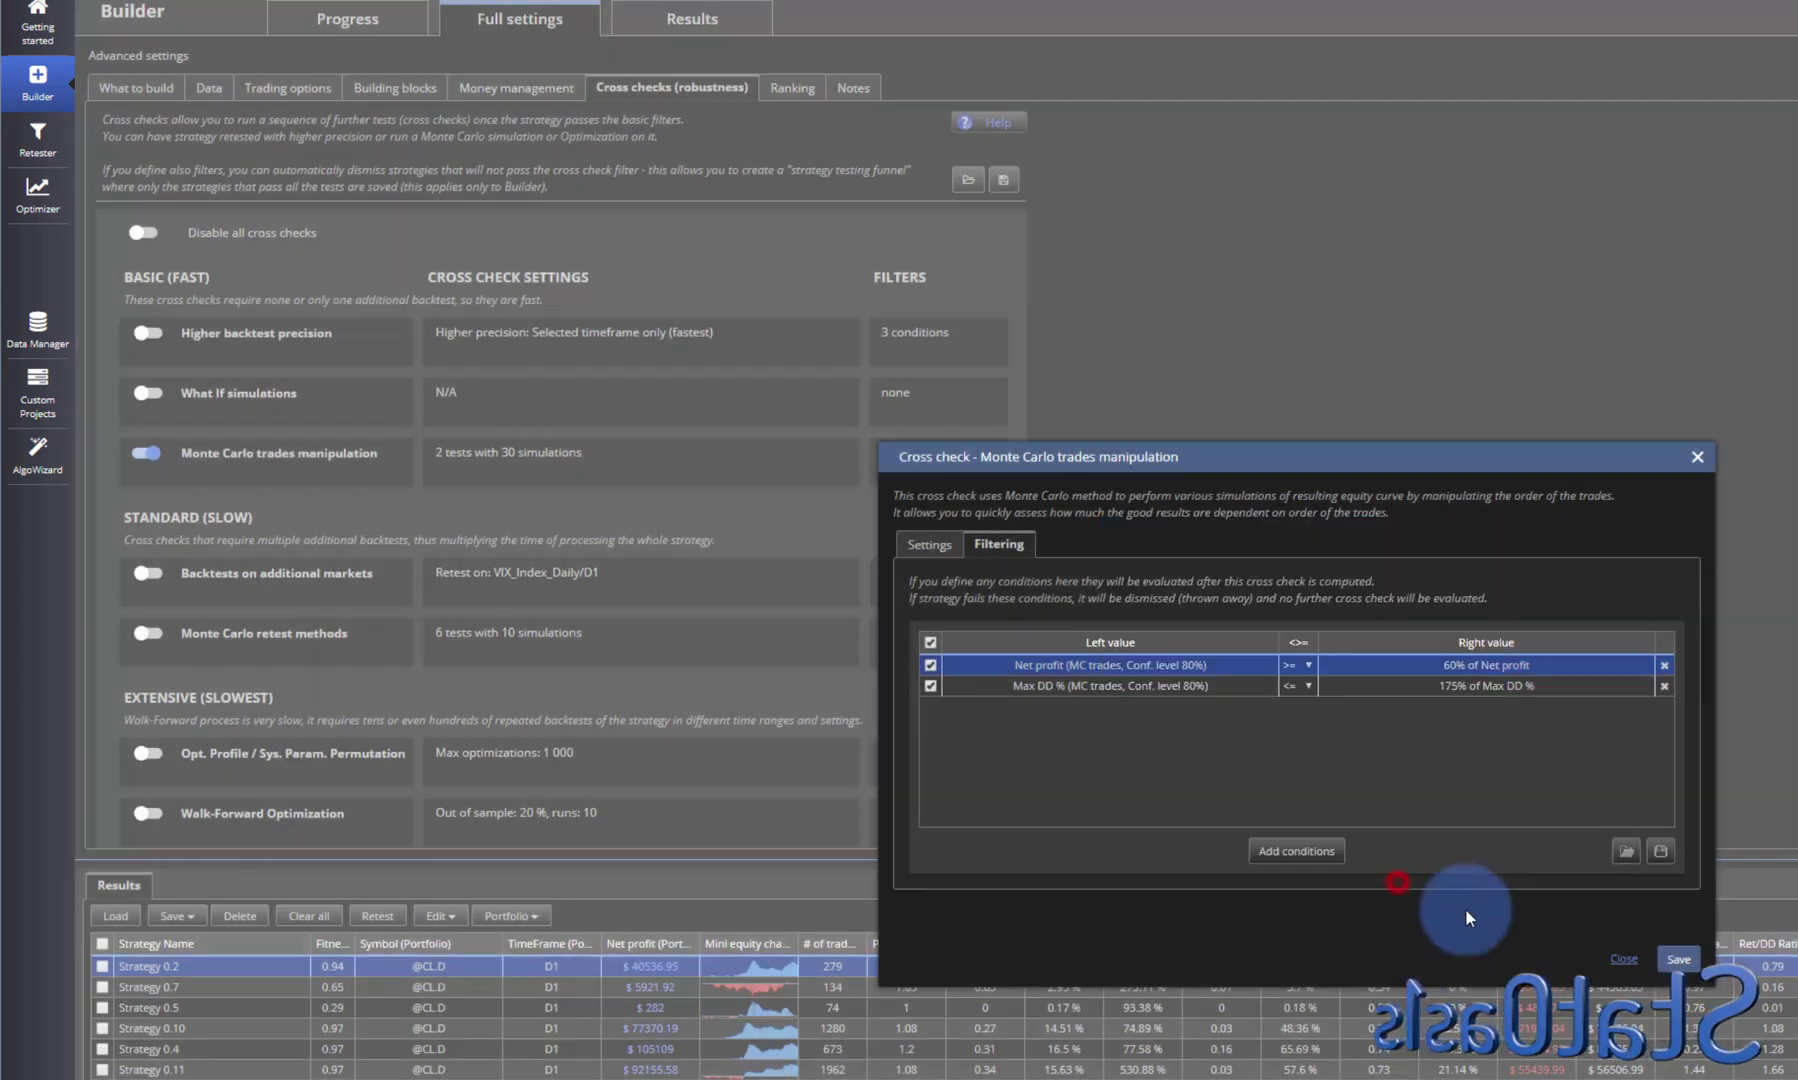
click(1621, 960)
Step: Deselect both Monte Carlo trades manipulation tests, randomized trade order and randomly skipped trades, and save the cross check
click(785, 88)
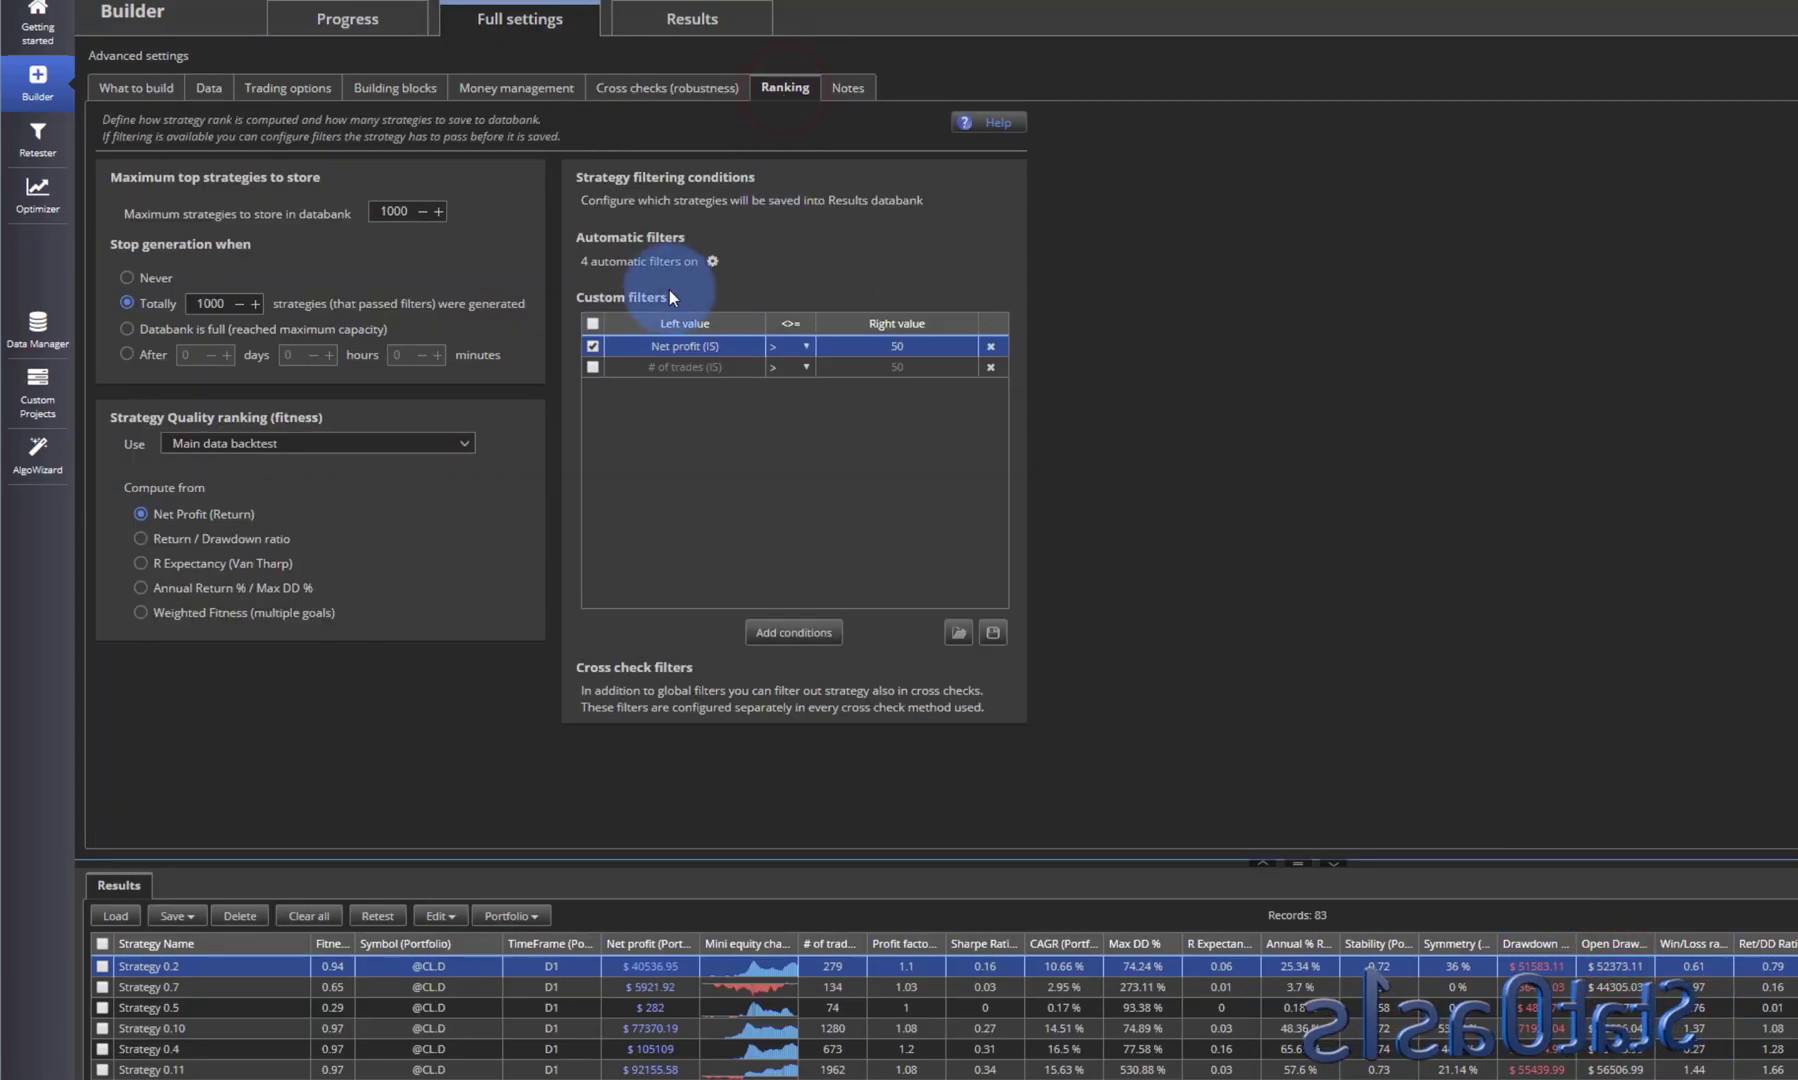
click(665, 88)
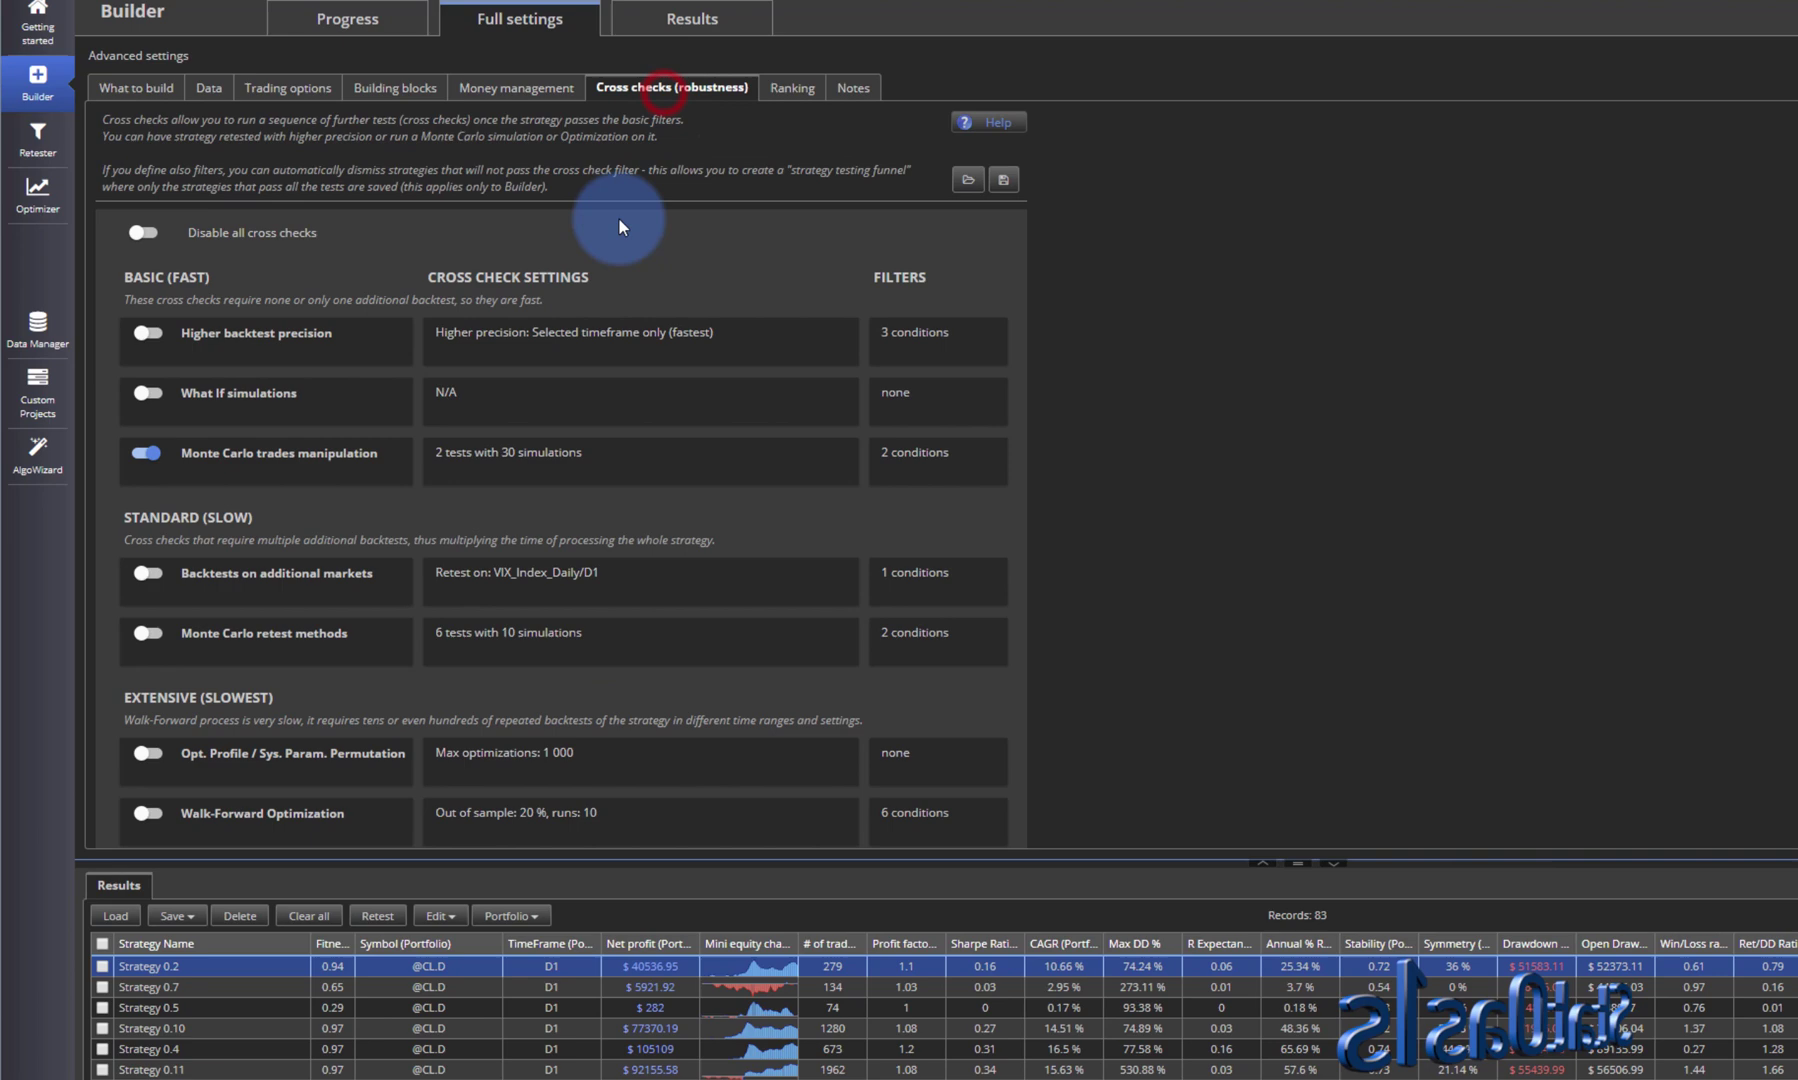
click(567, 455)
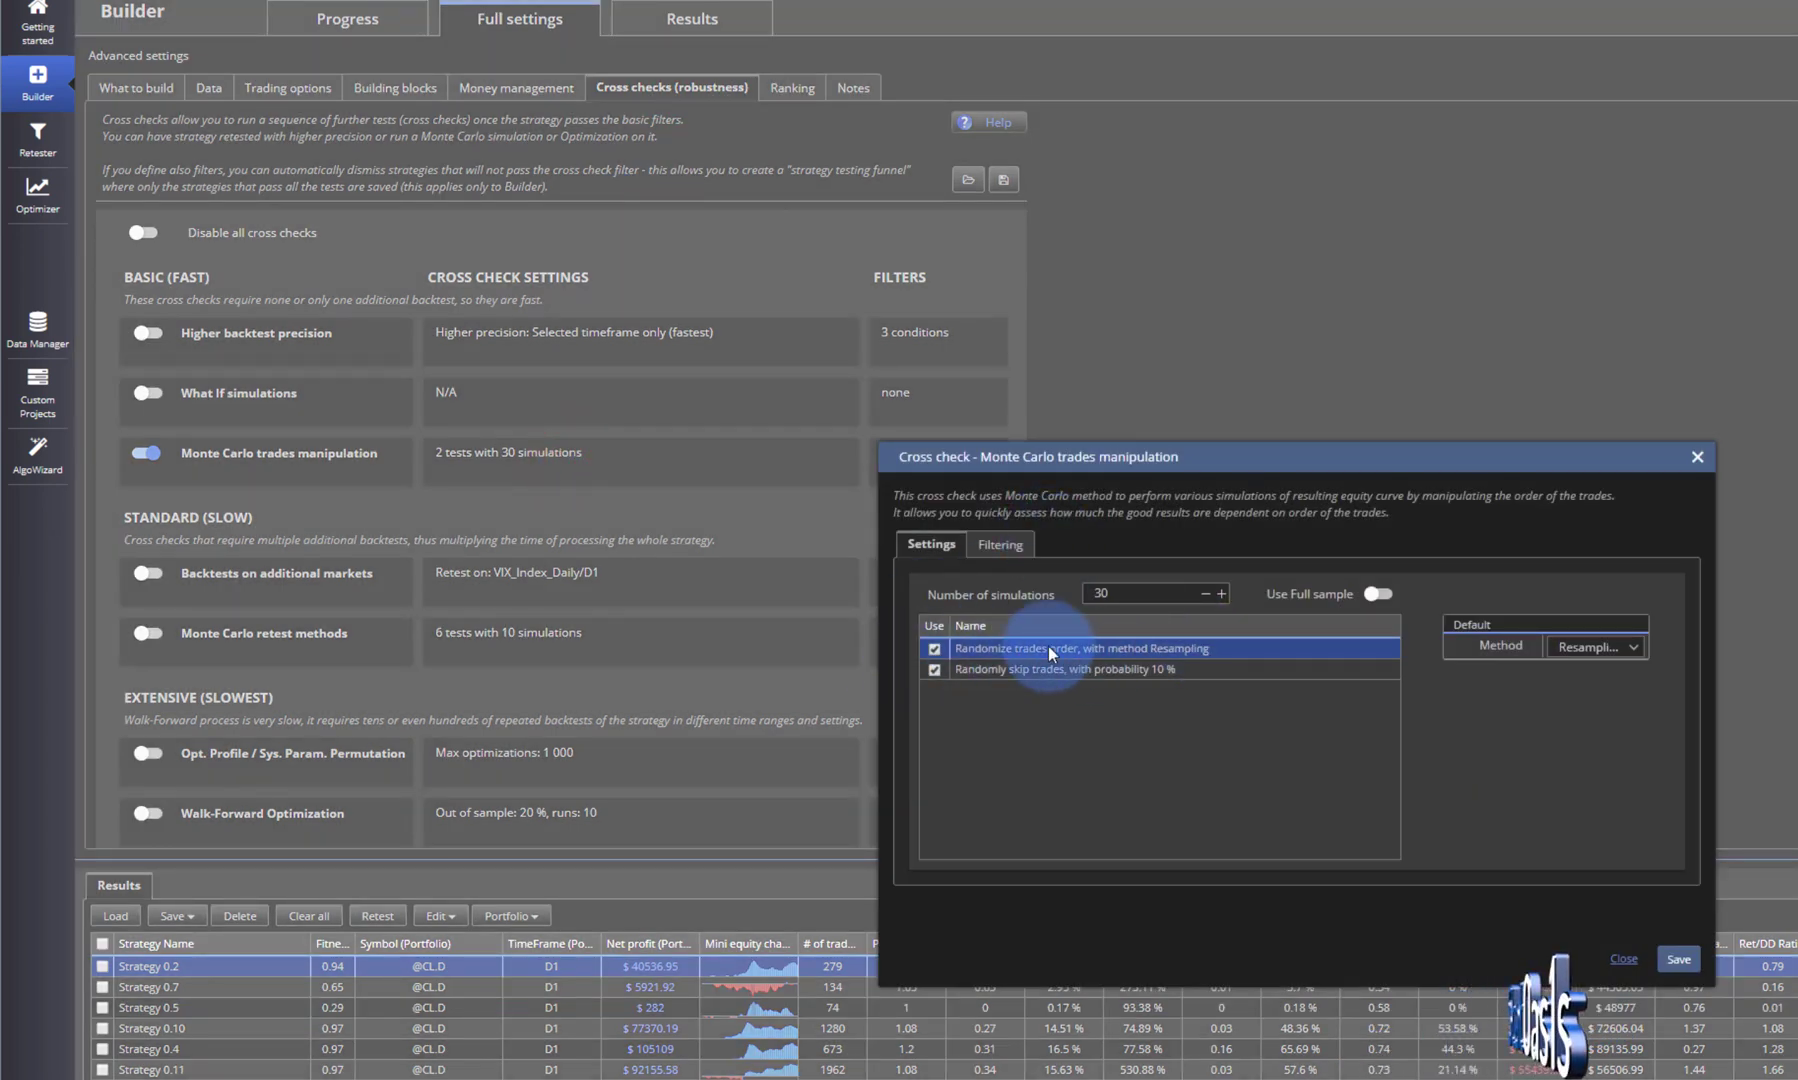
click(934, 648)
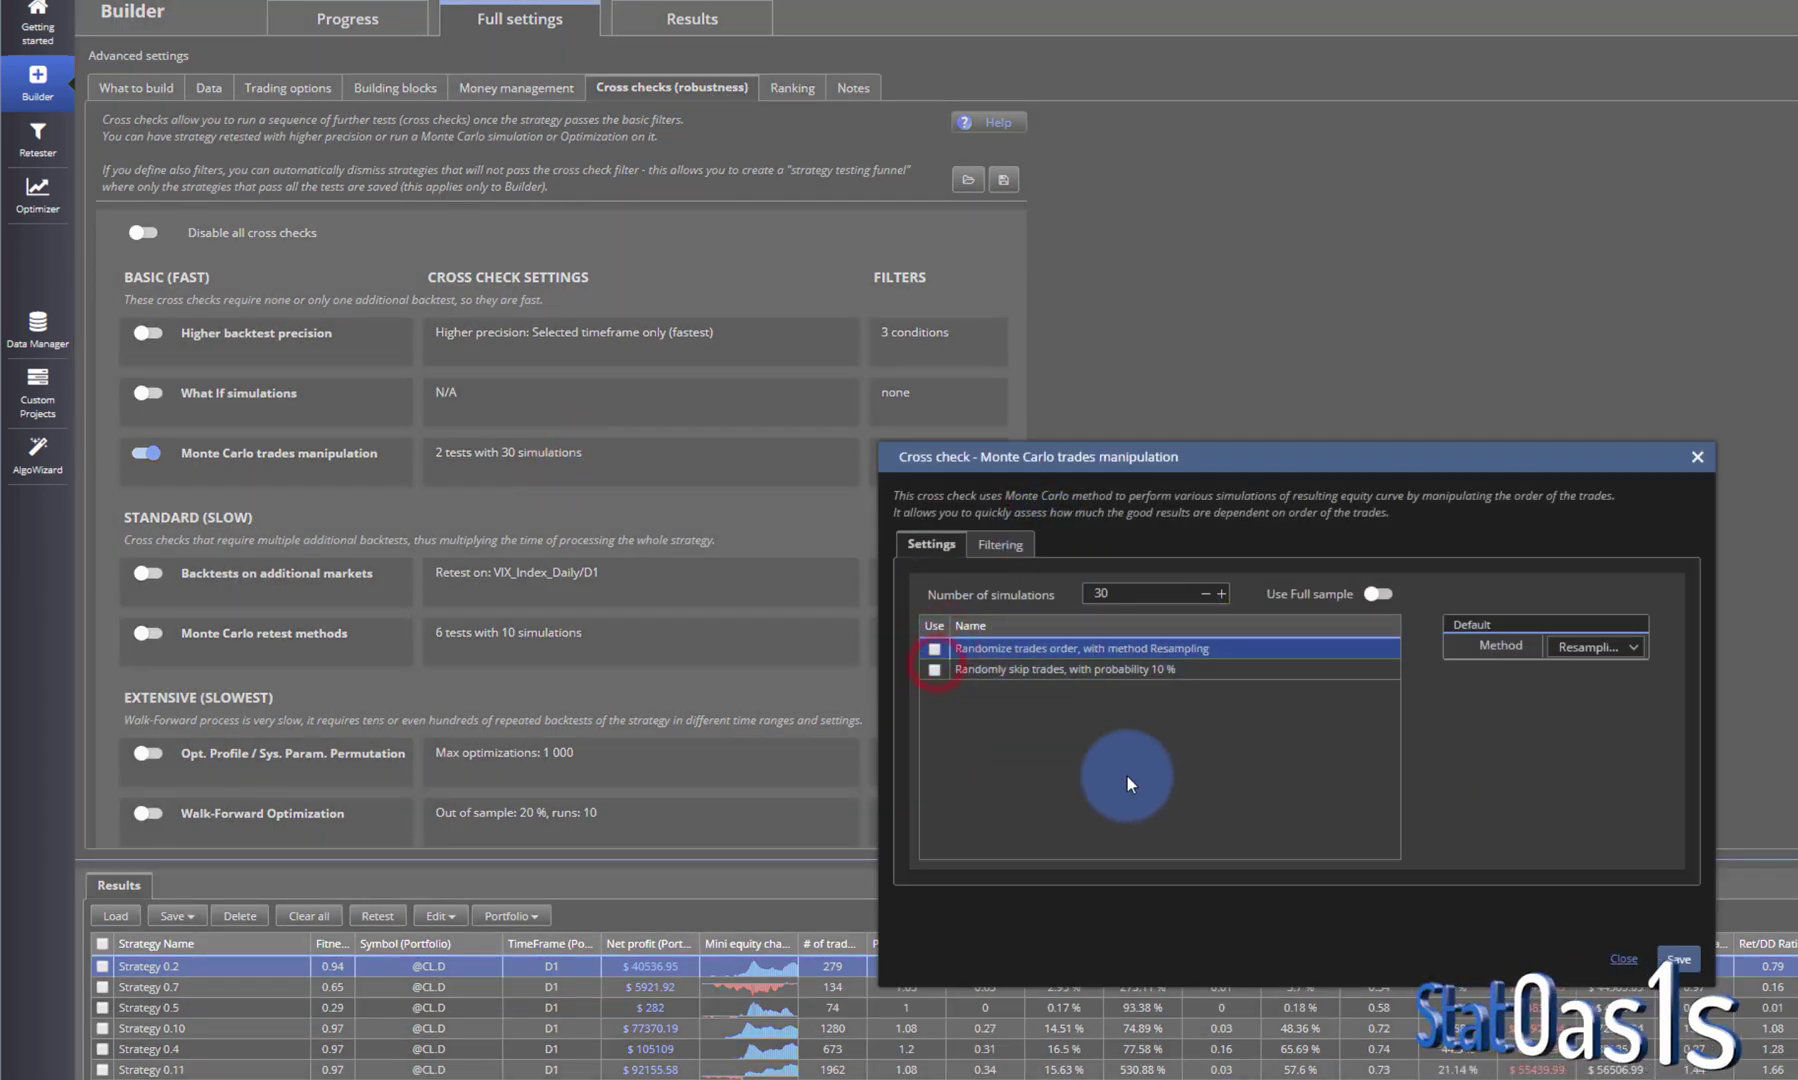
click(1677, 959)
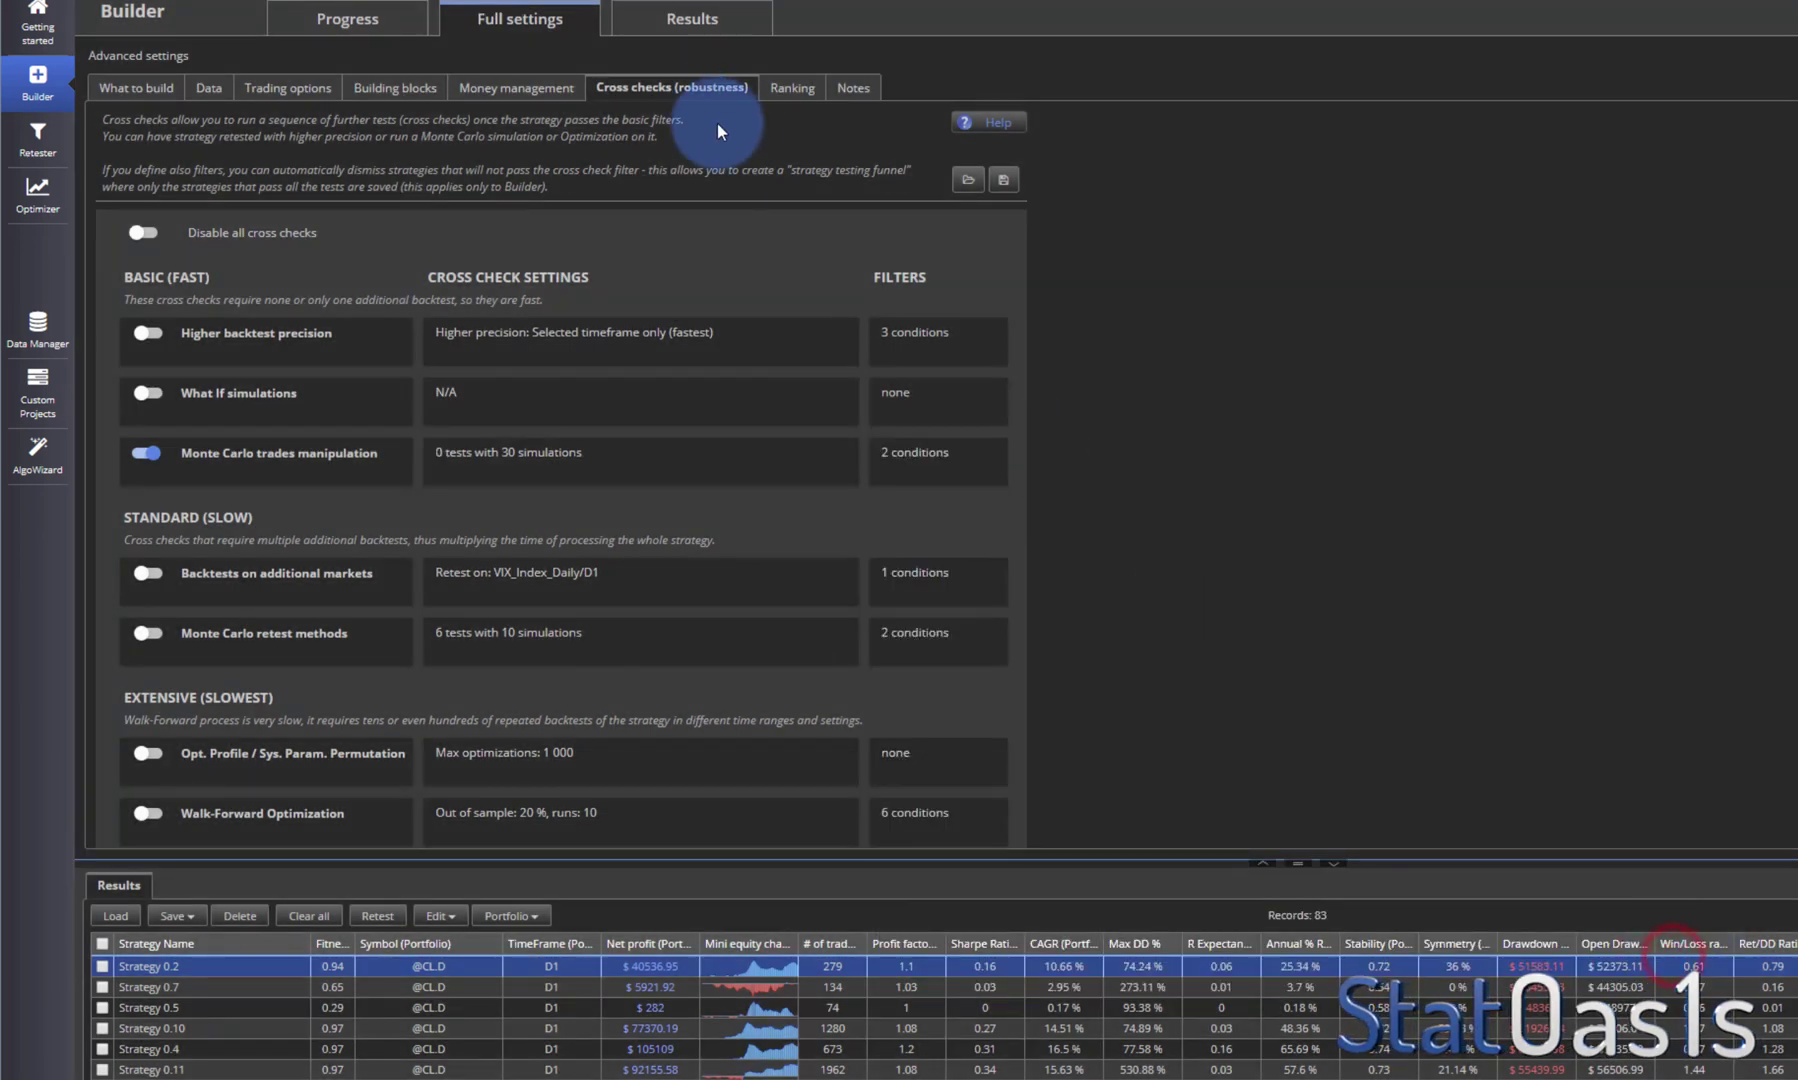
Step: Disable the Net profit (IS) custom filter and dismiss the dialog for adding conditions without choosing any
click(786, 88)
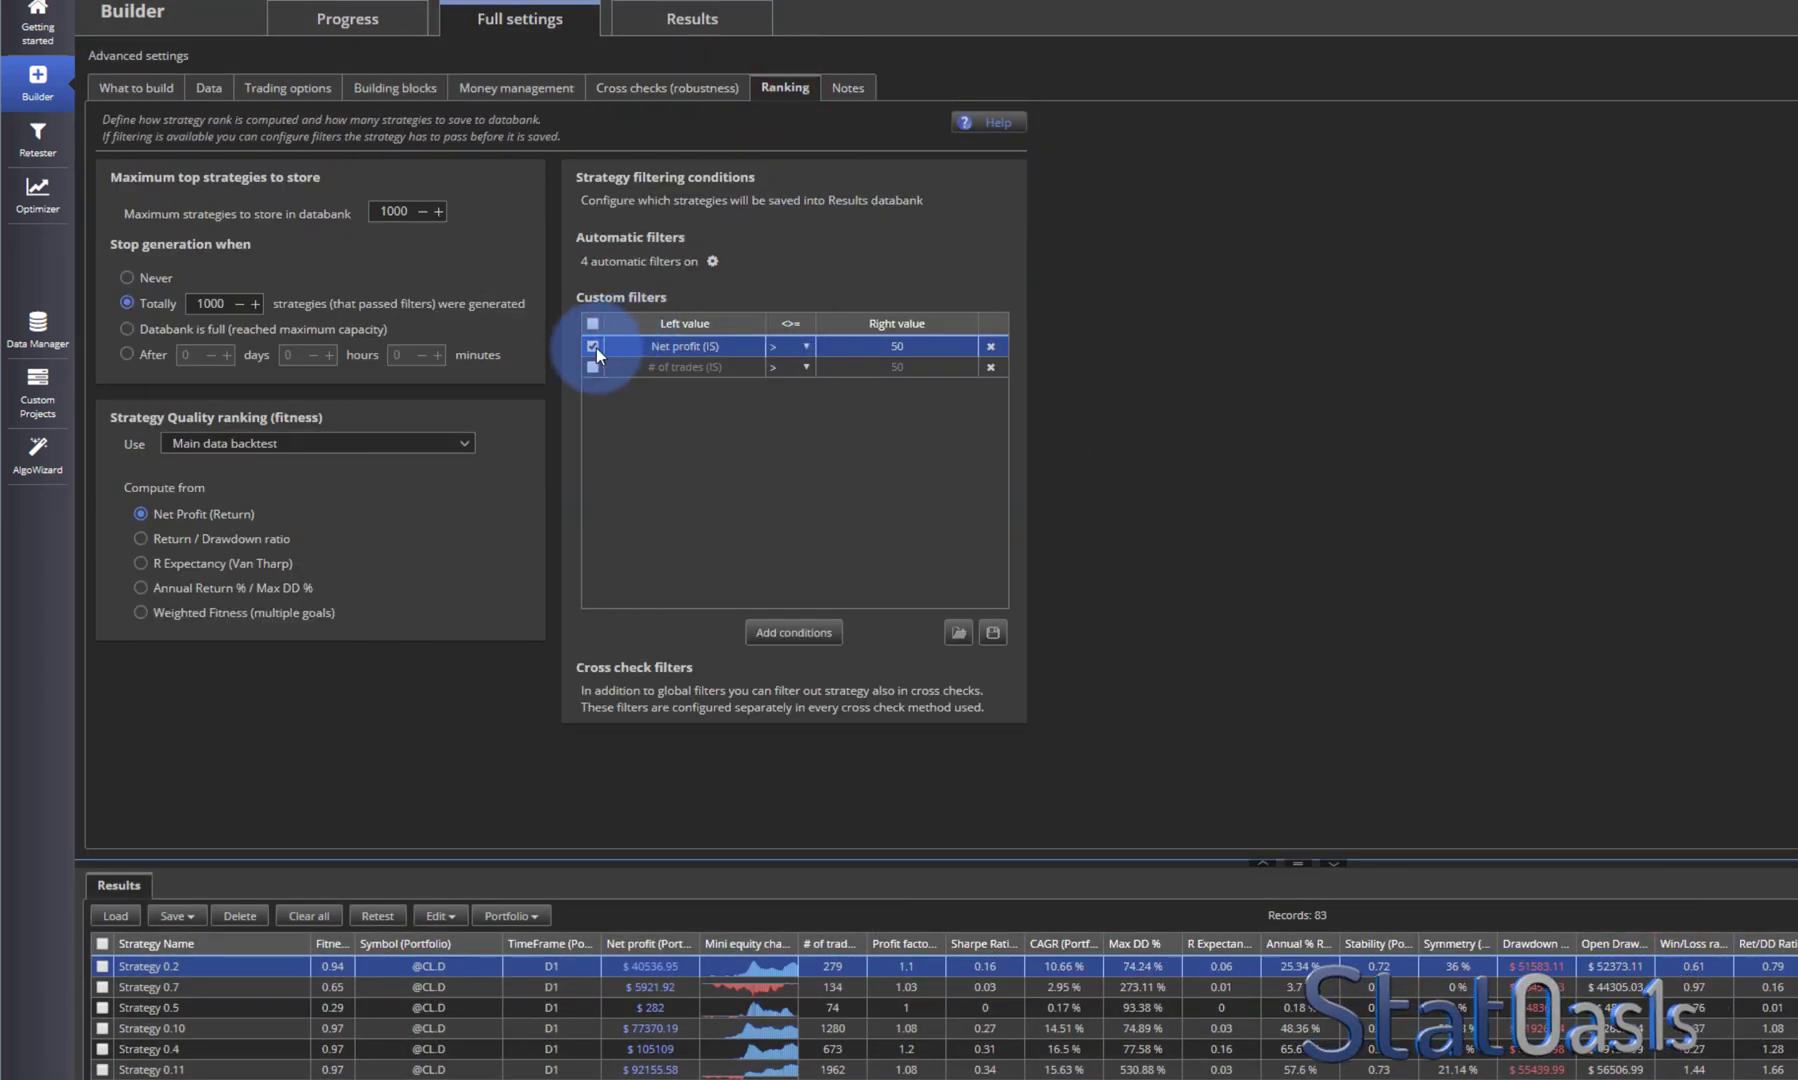
click(594, 346)
click(793, 632)
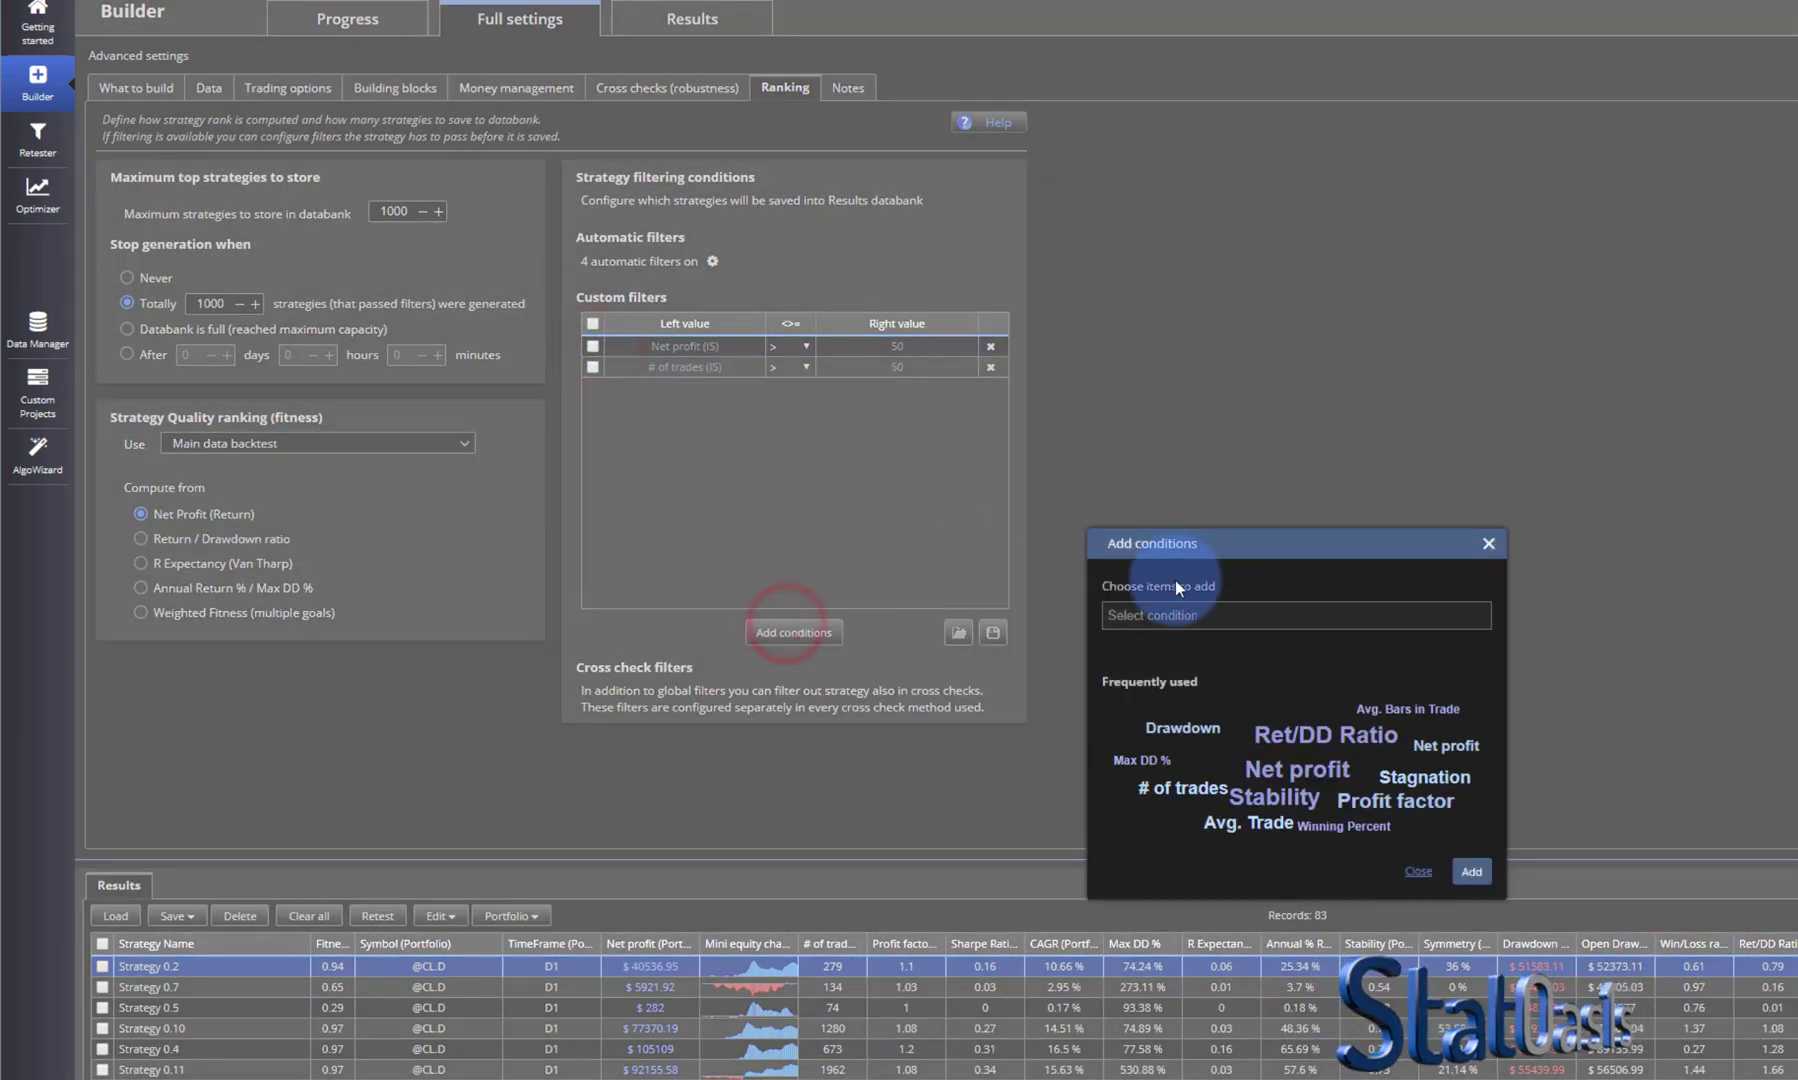
click(1417, 872)
Step: Review the test list and the percentage-based filtering conditions of the Monte Carlo trades manipulation cross check
click(636, 92)
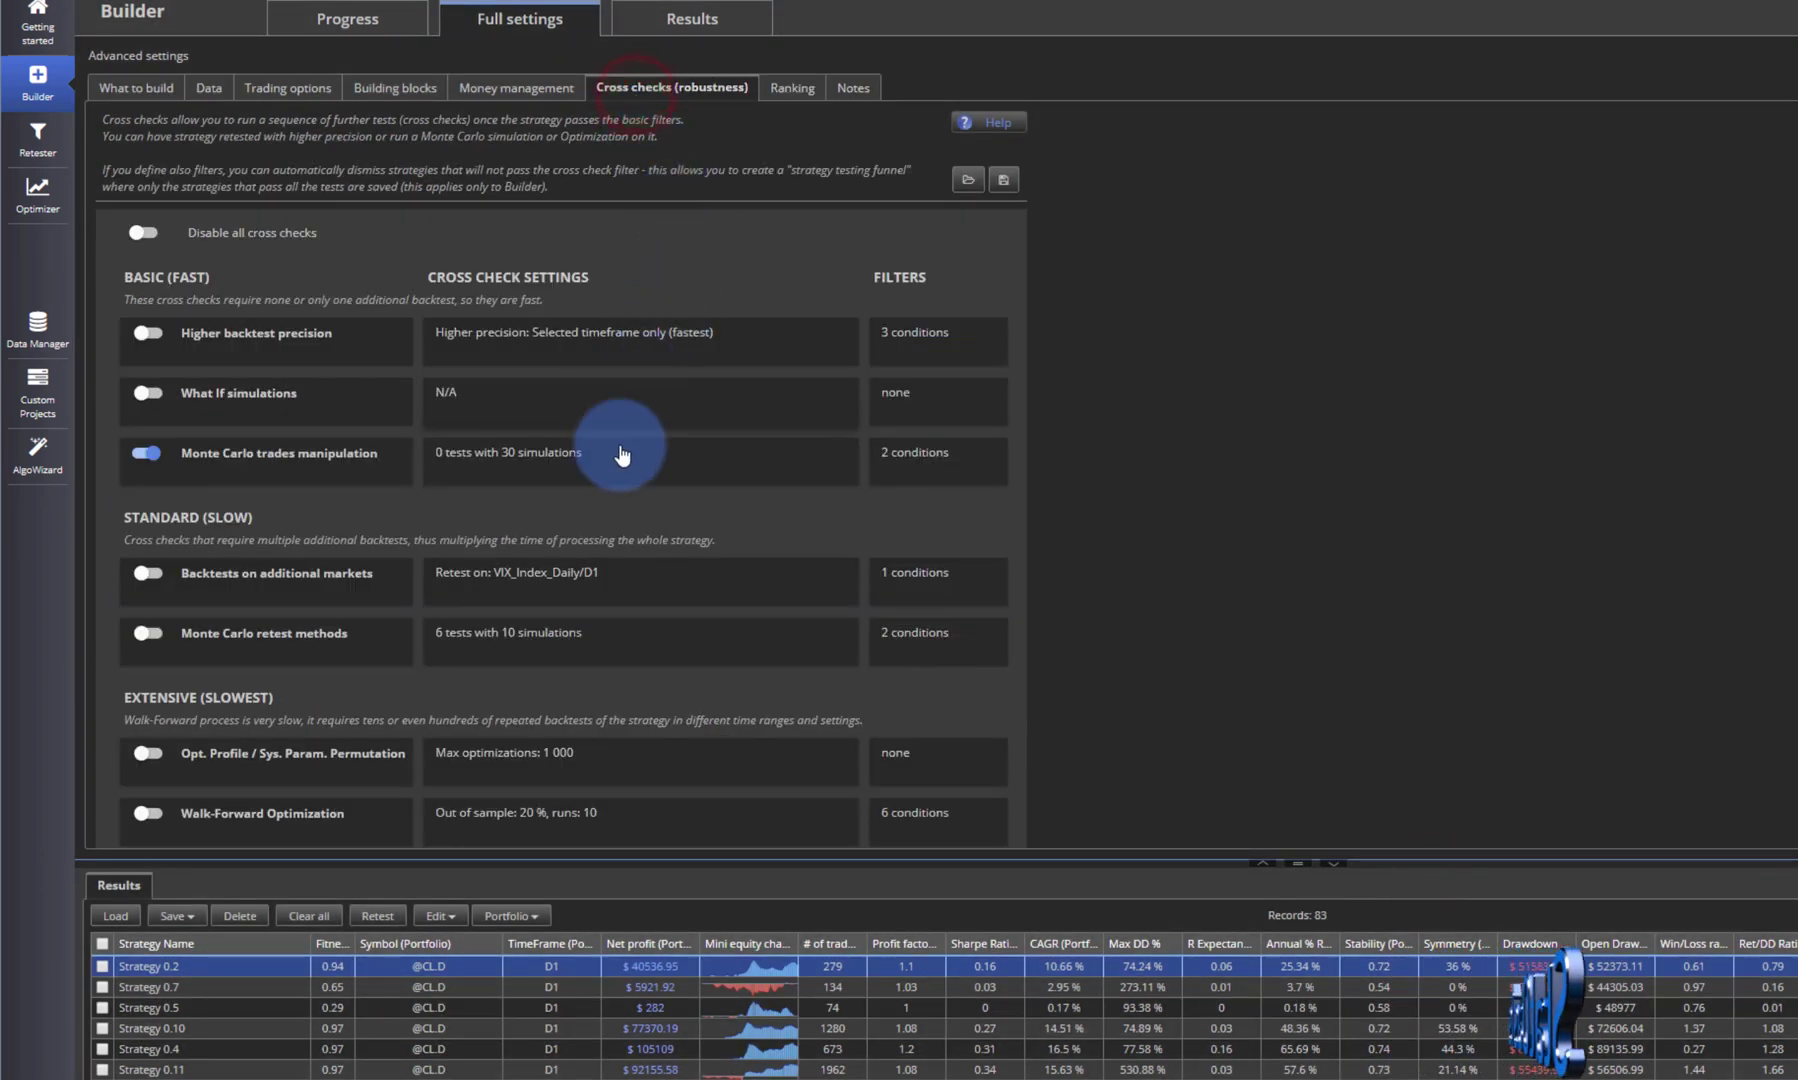
click(565, 453)
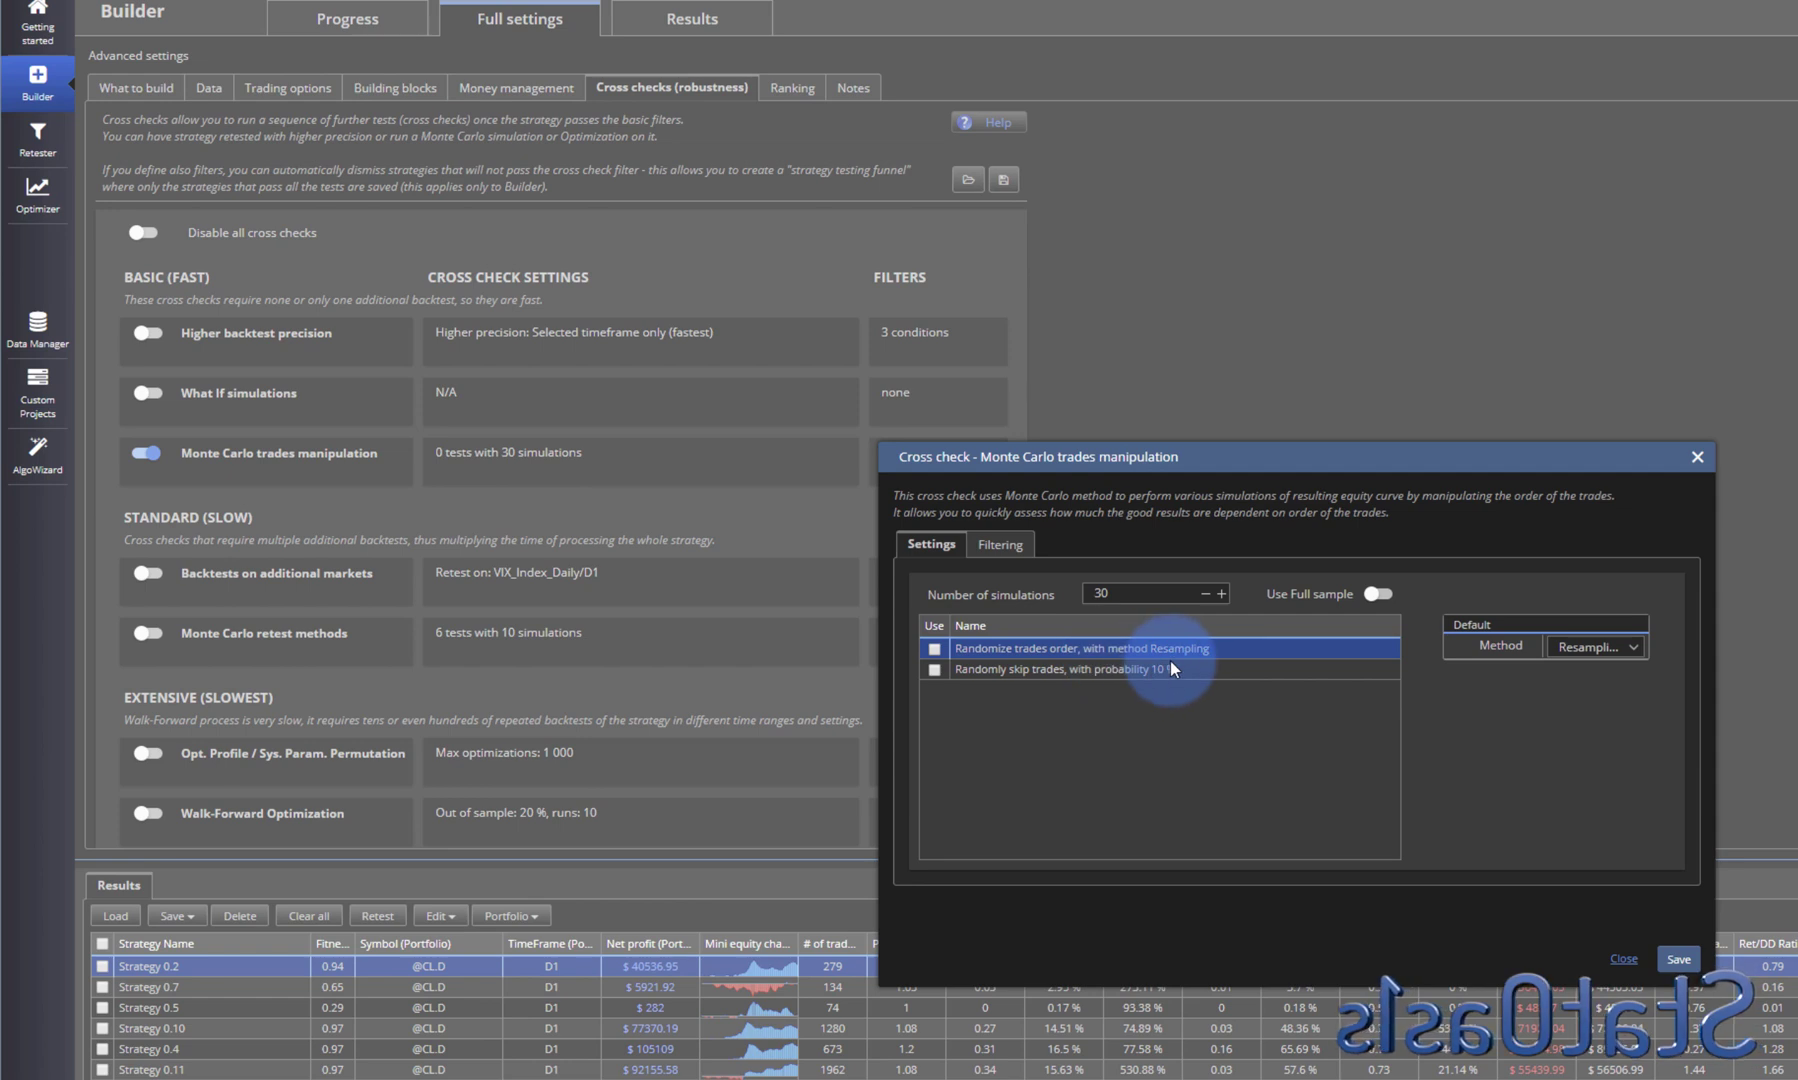
click(1003, 545)
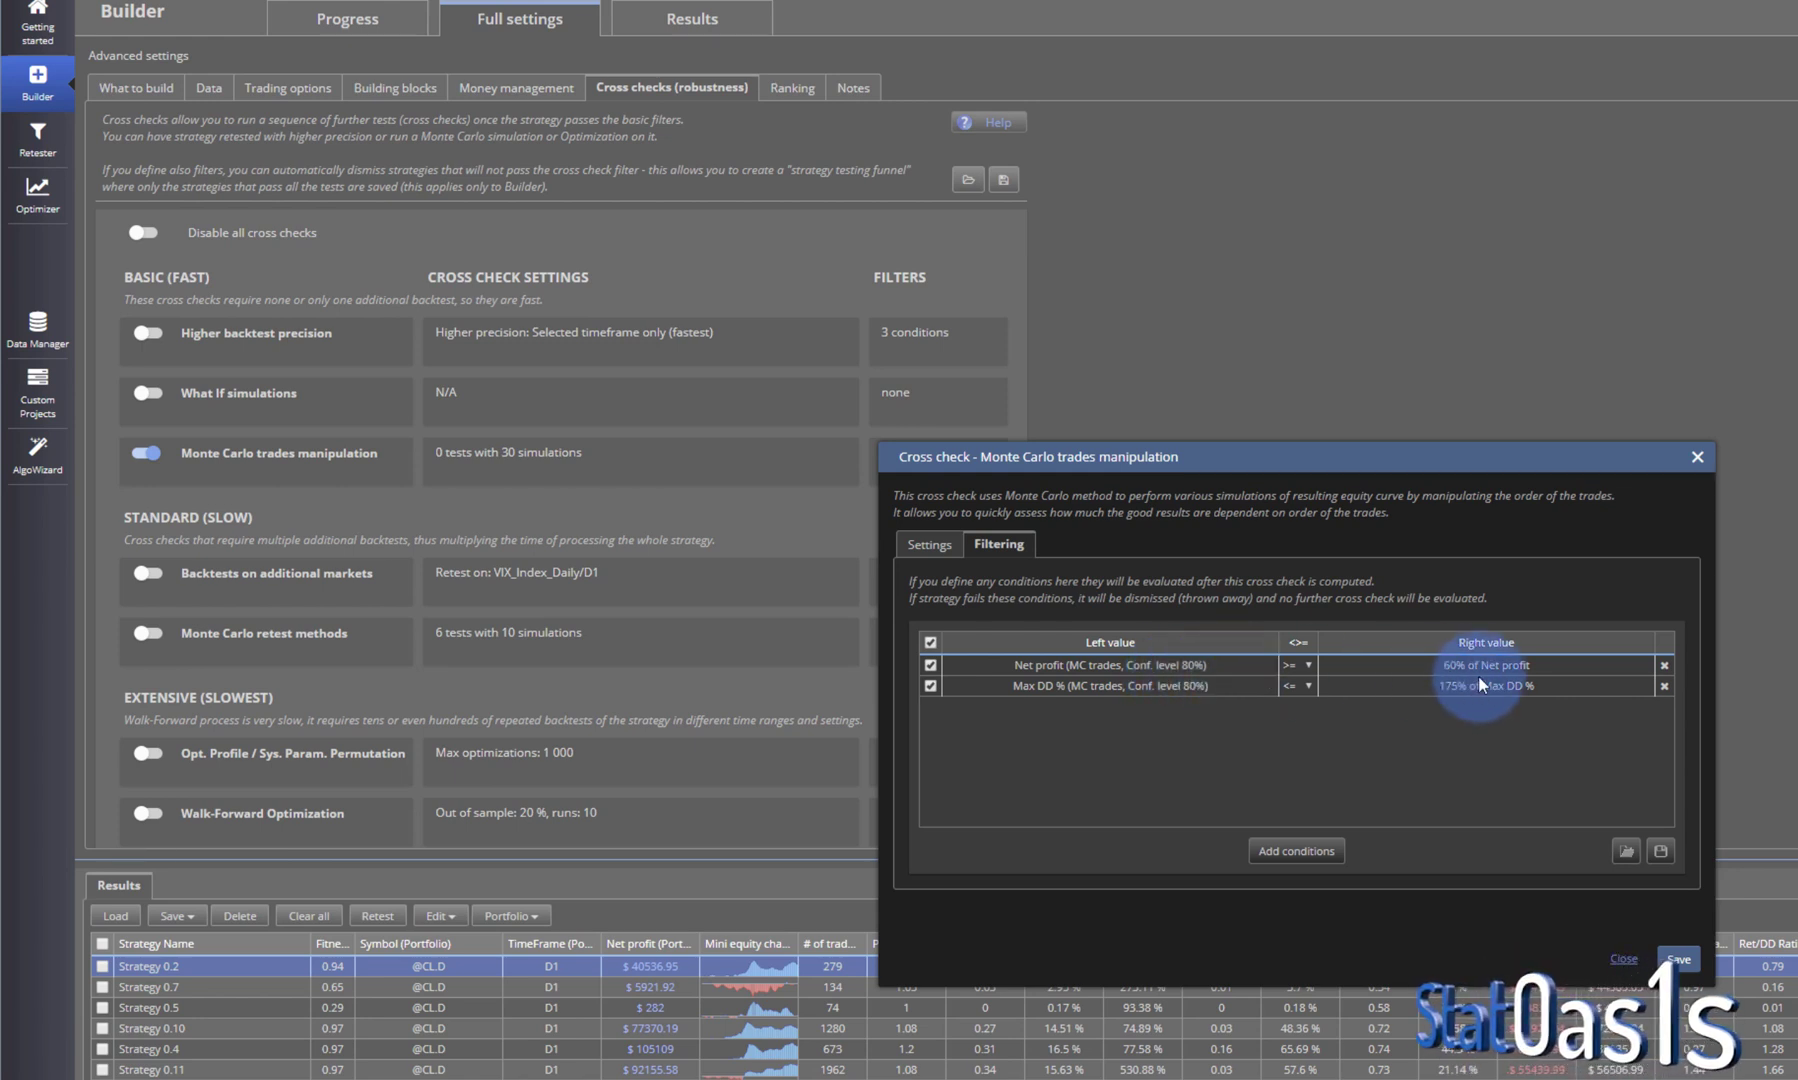
click(1625, 960)
Step: Add a new Net profit condition to the custom filters in the ranking settings
click(806, 89)
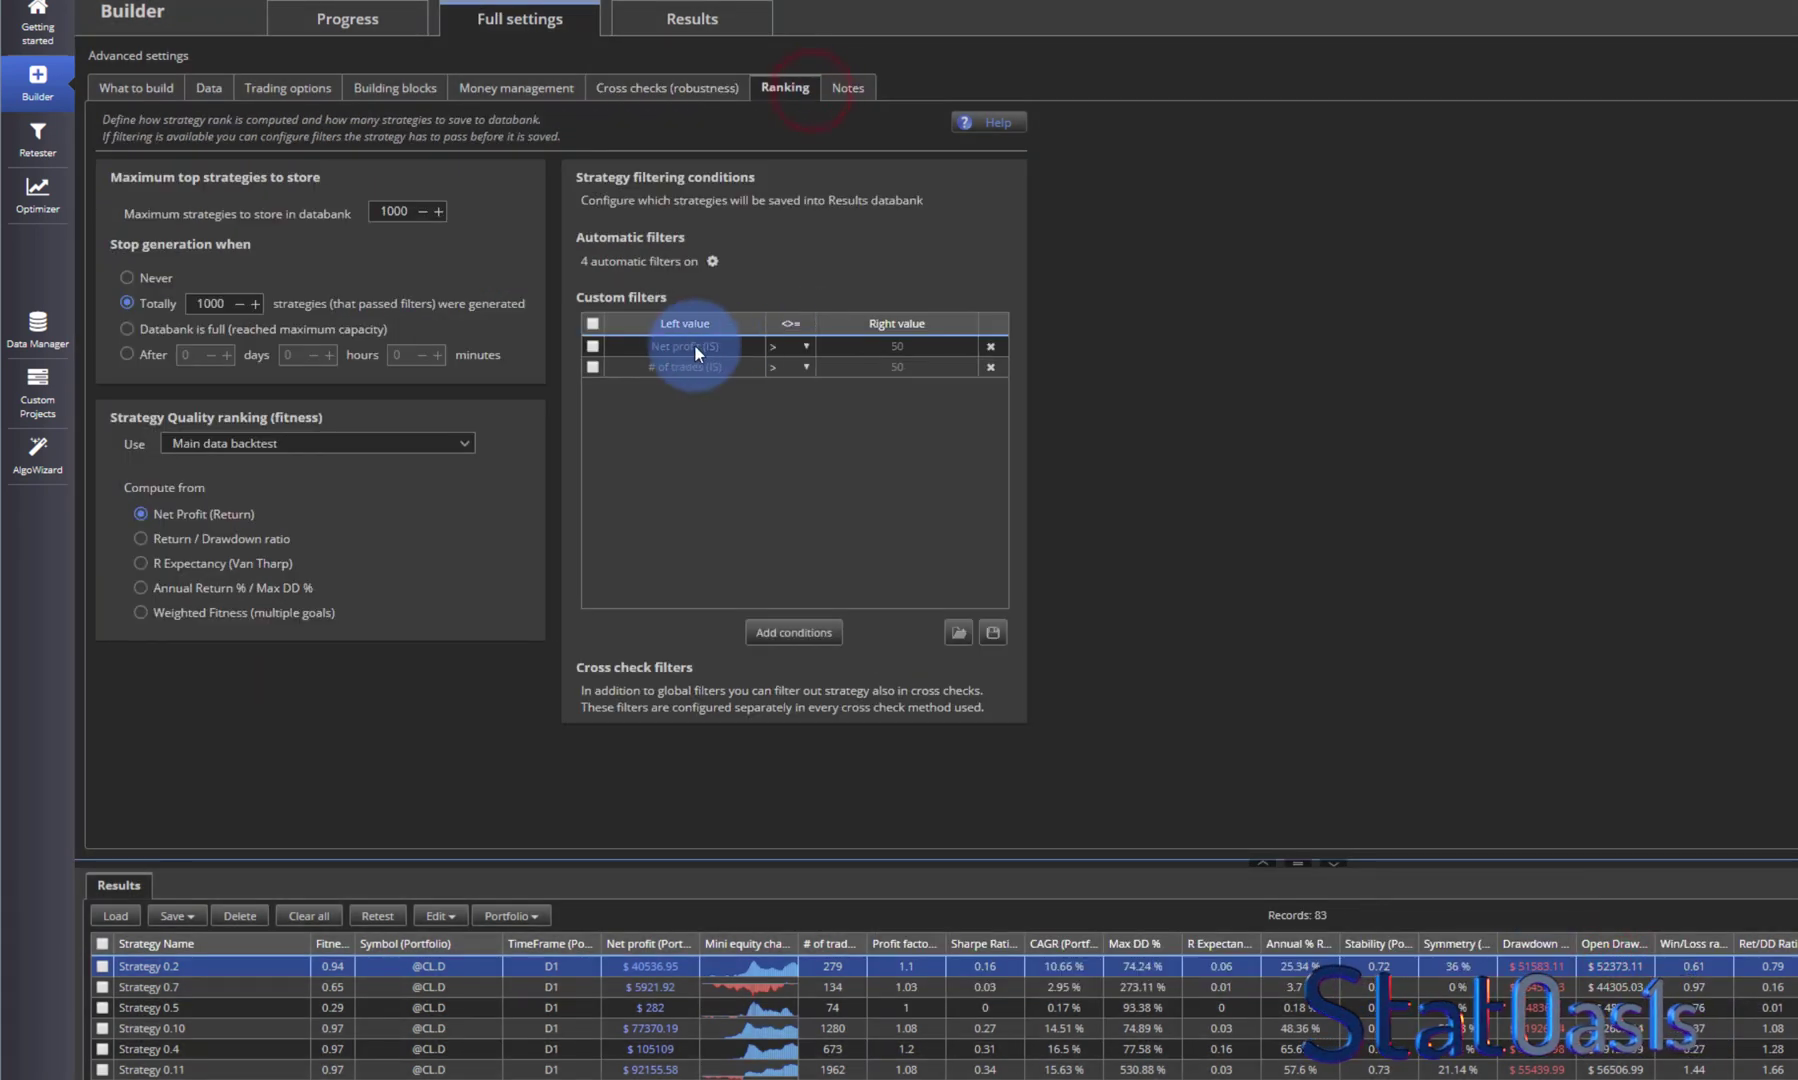
click(784, 631)
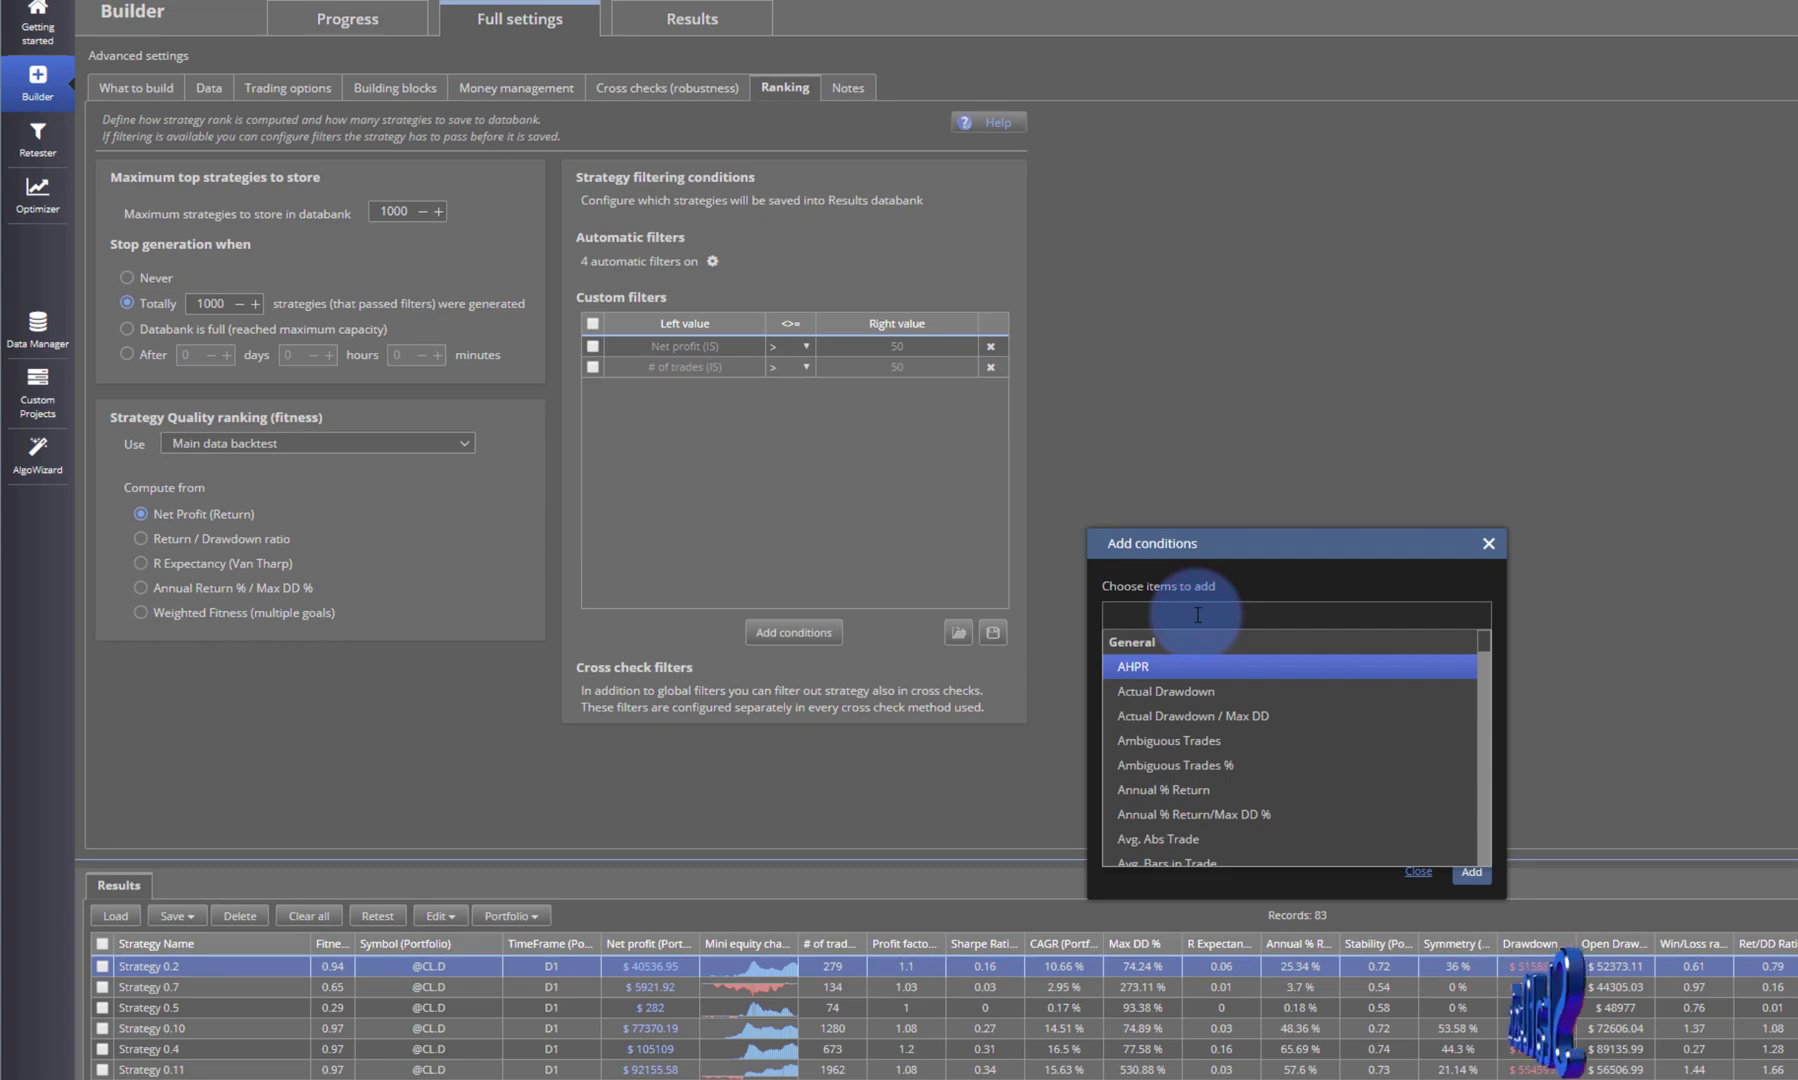
text(net)
click(1160, 667)
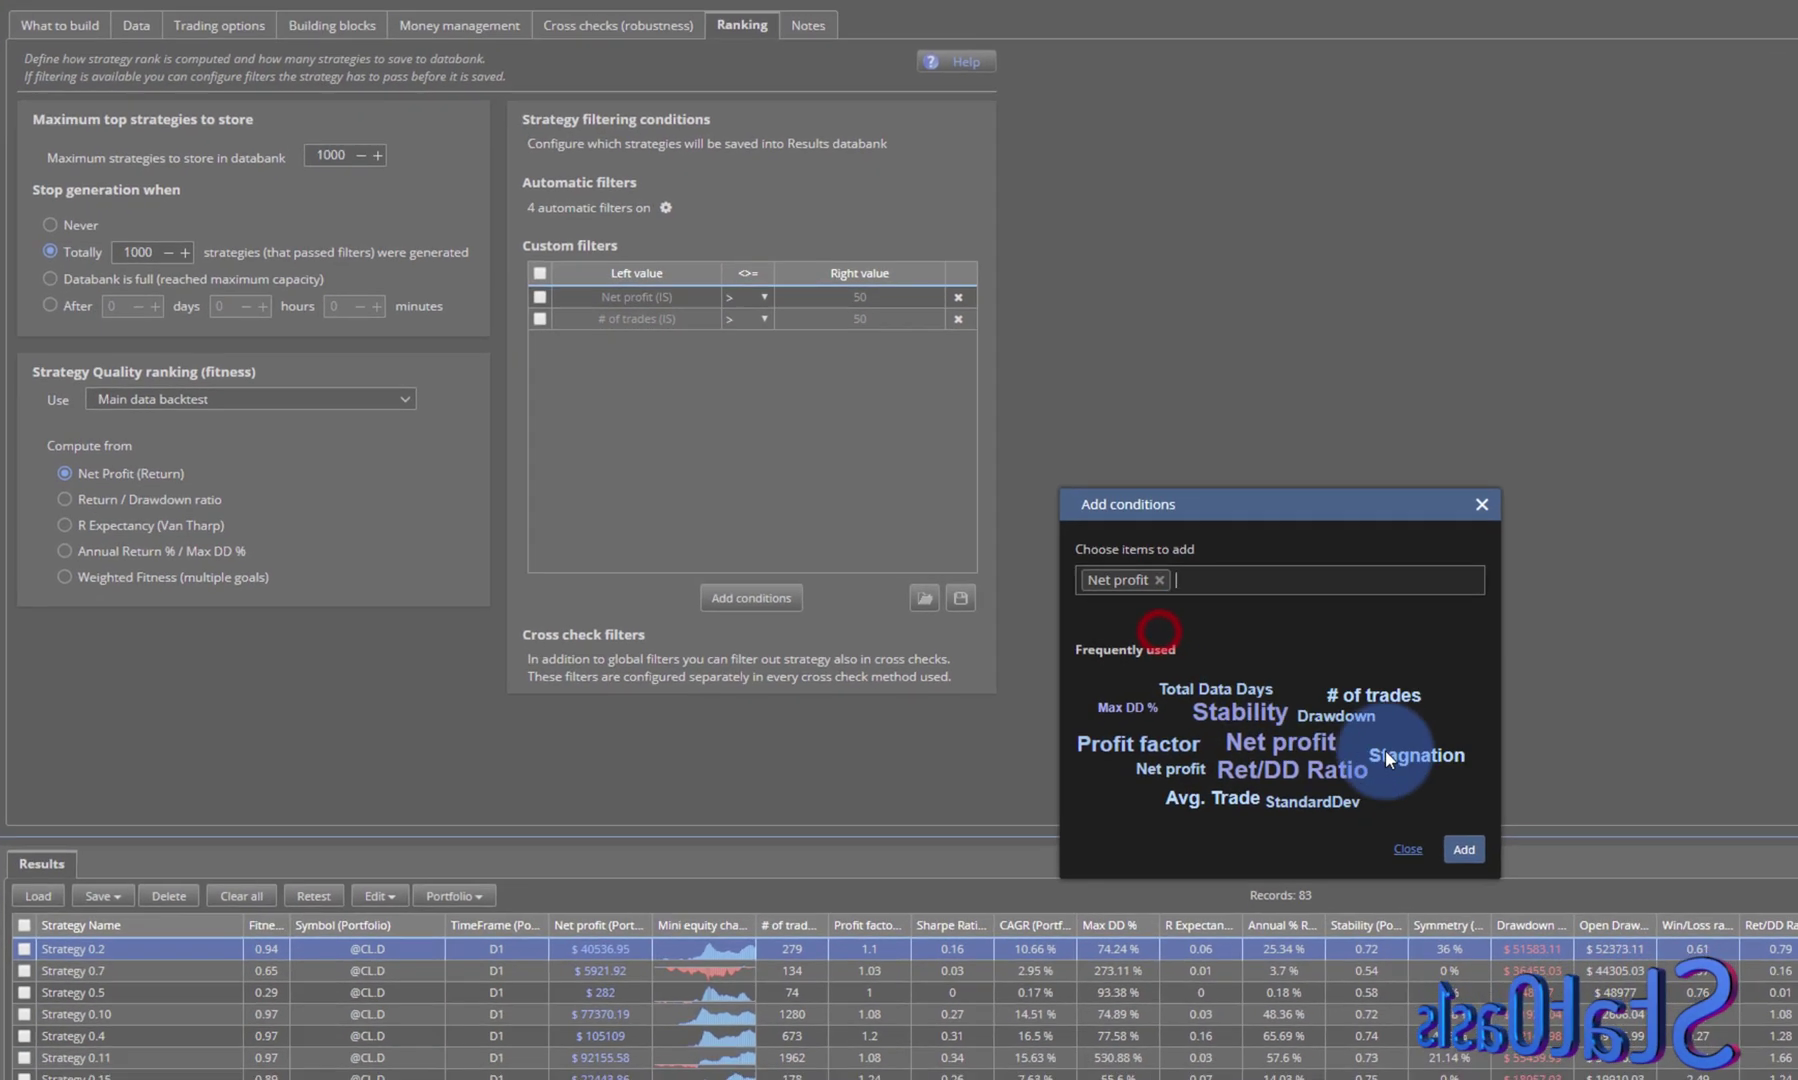
click(1471, 871)
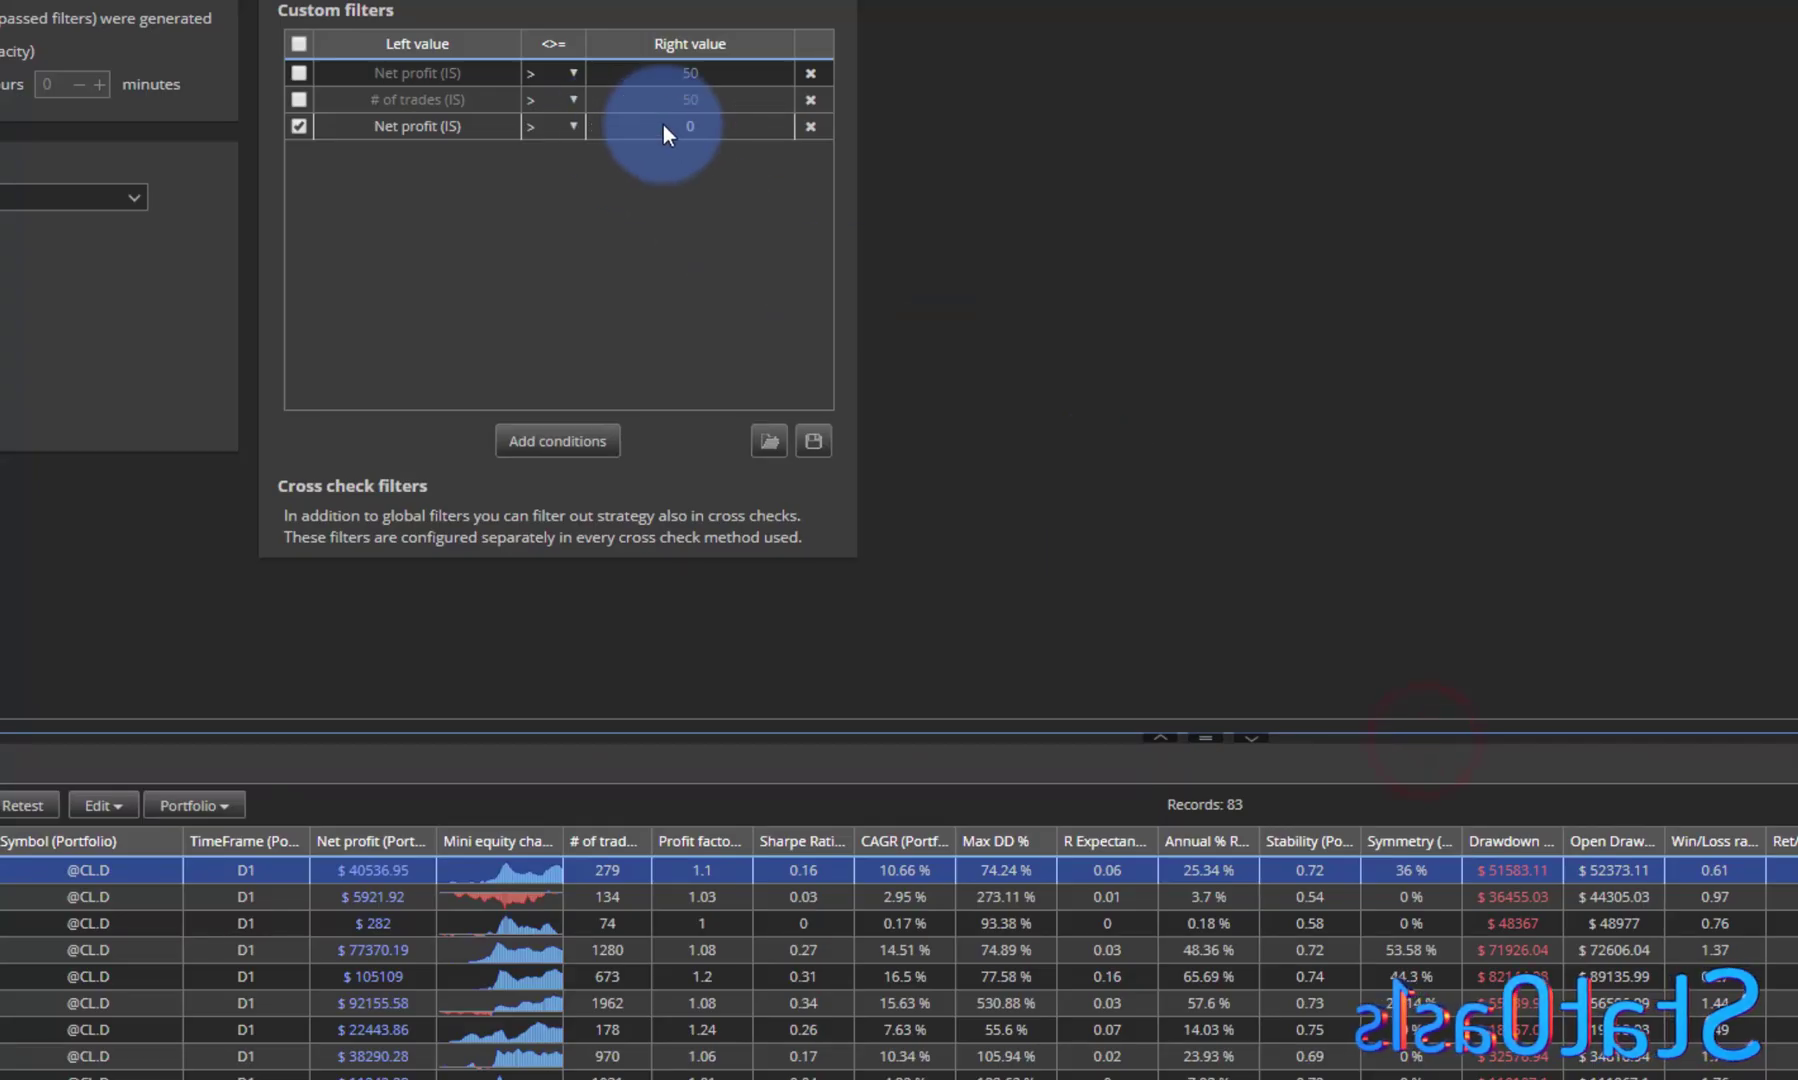
Step: Set the right value of the new Net profit filter to Net profit from the main data, full sample
click(663, 124)
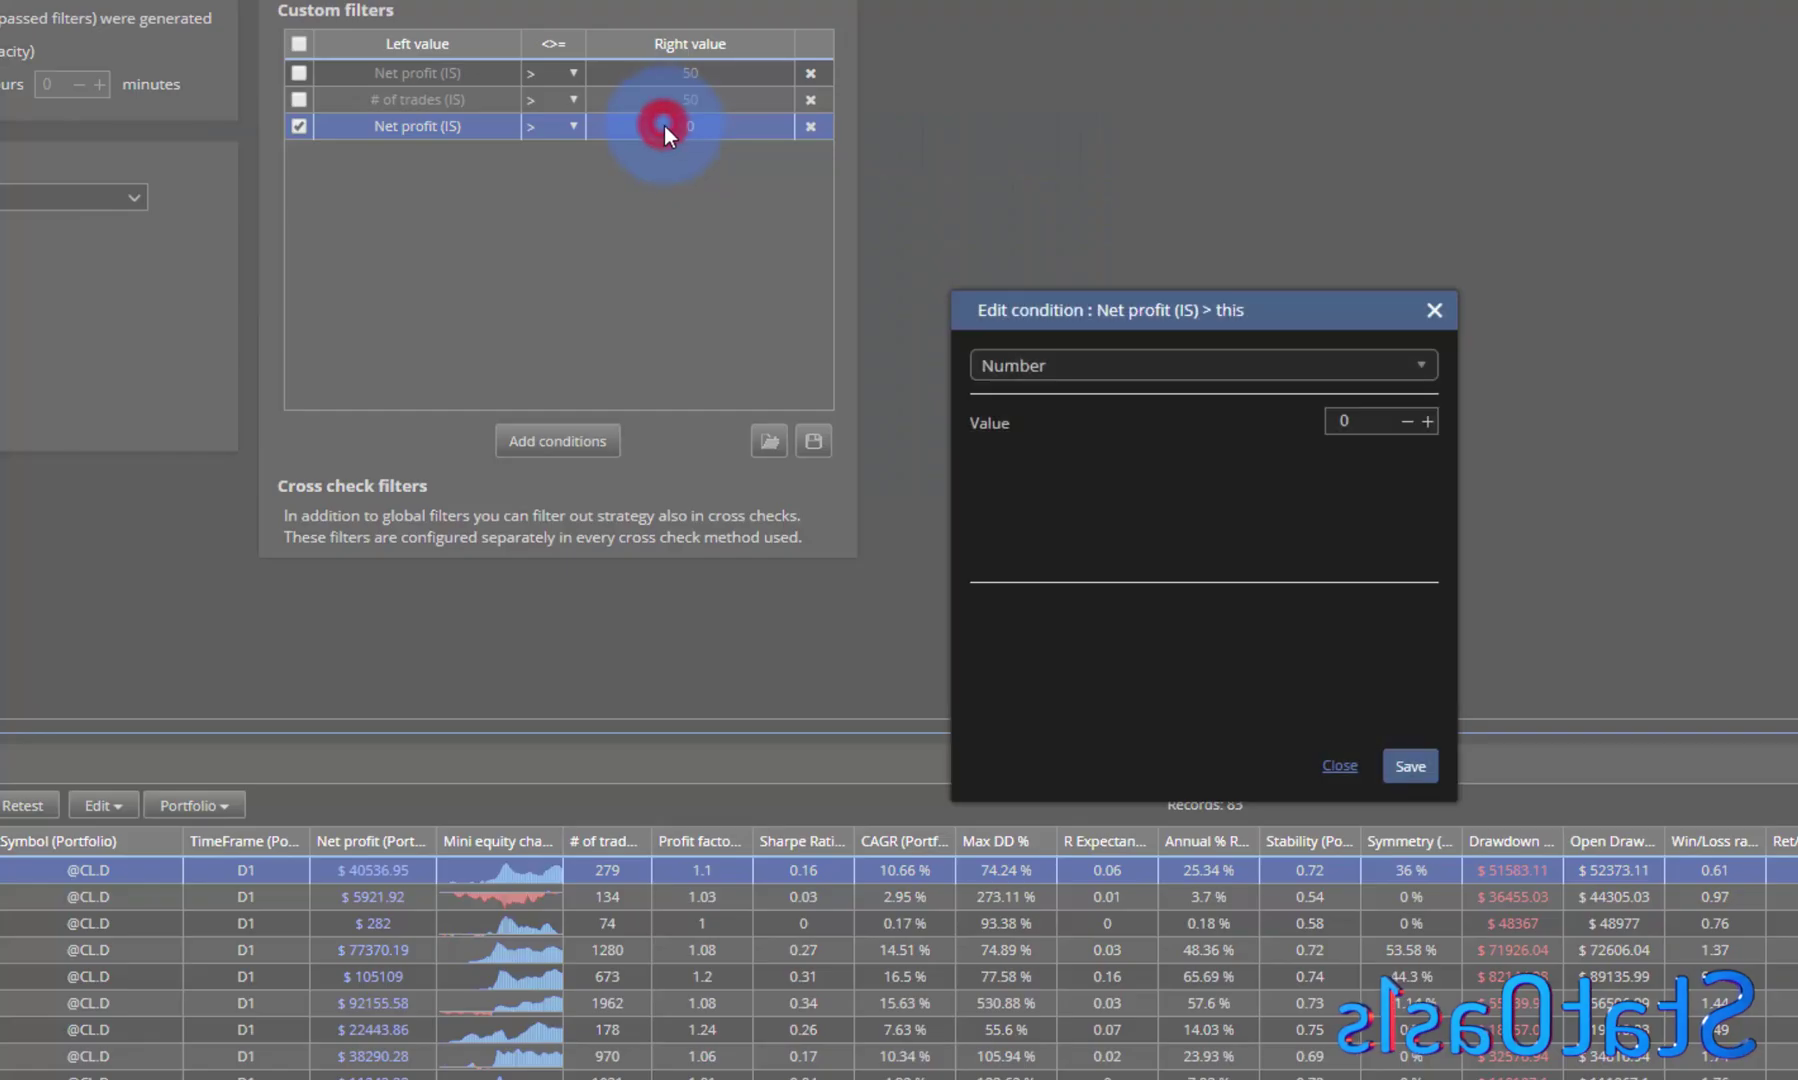
click(1083, 365)
text(net)
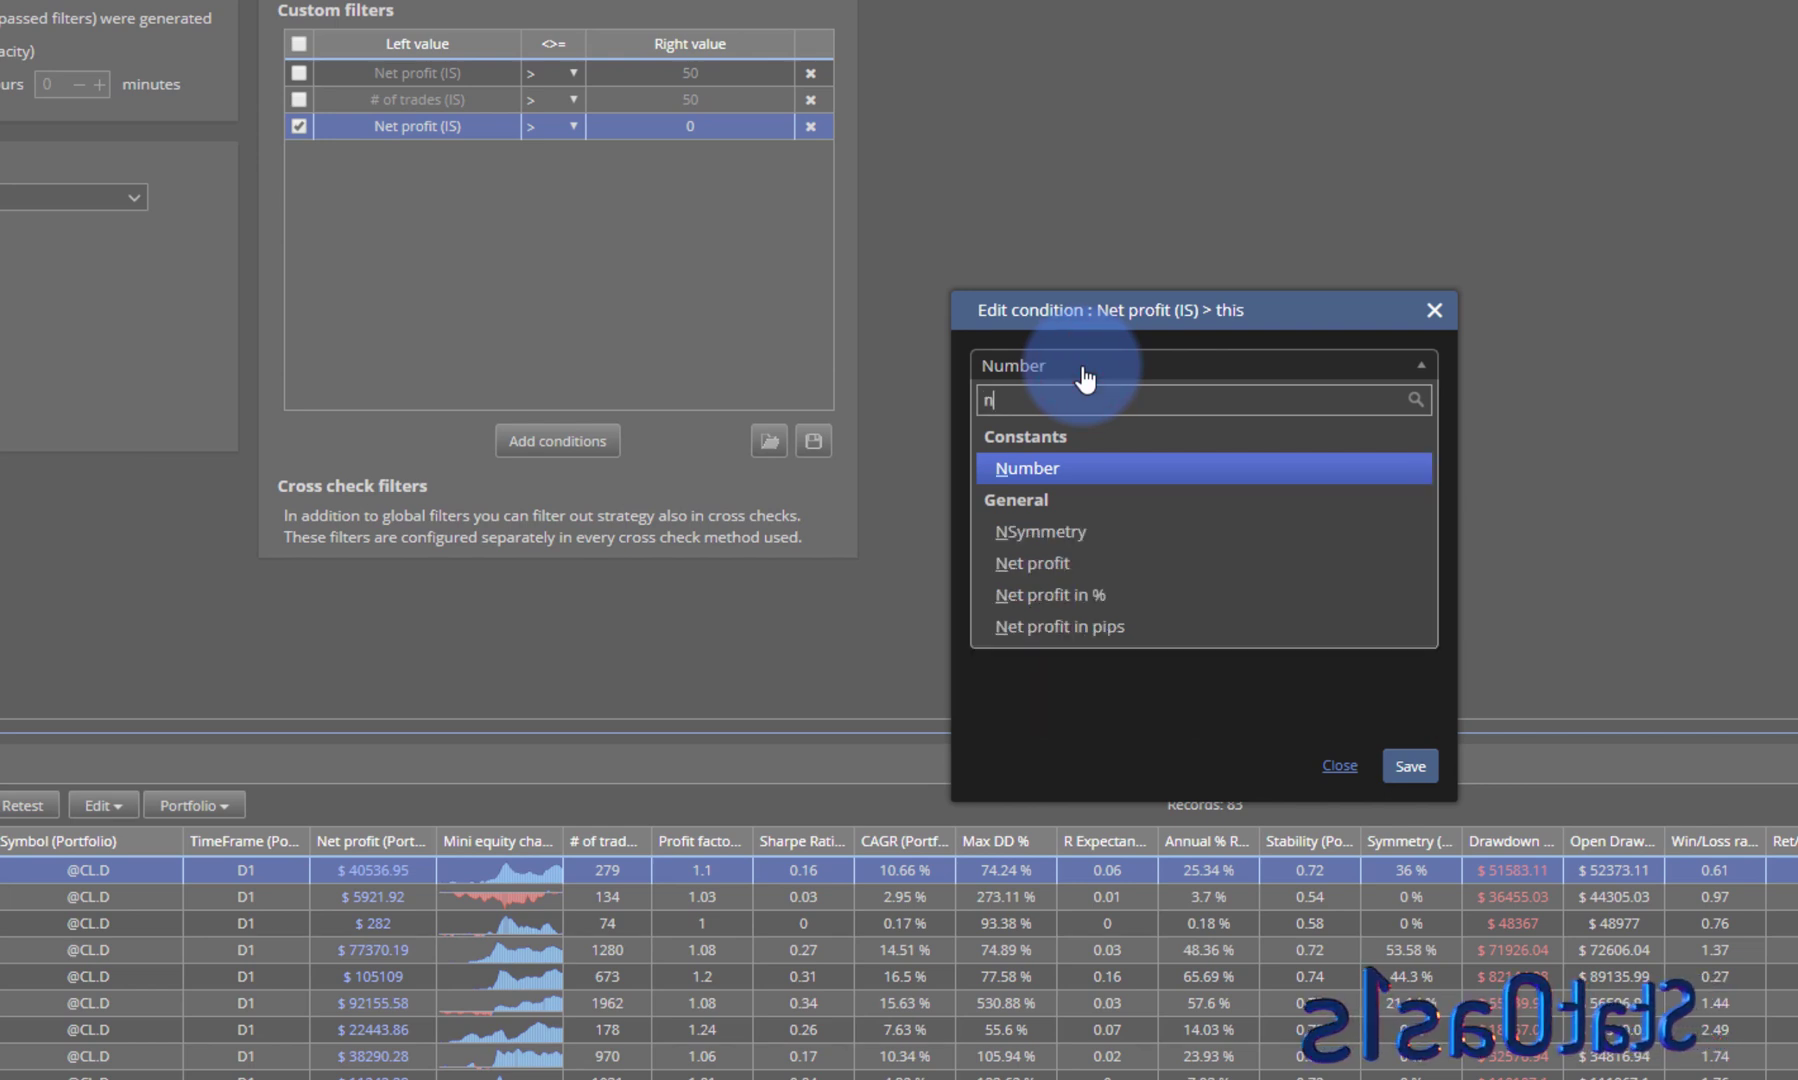
click(1080, 470)
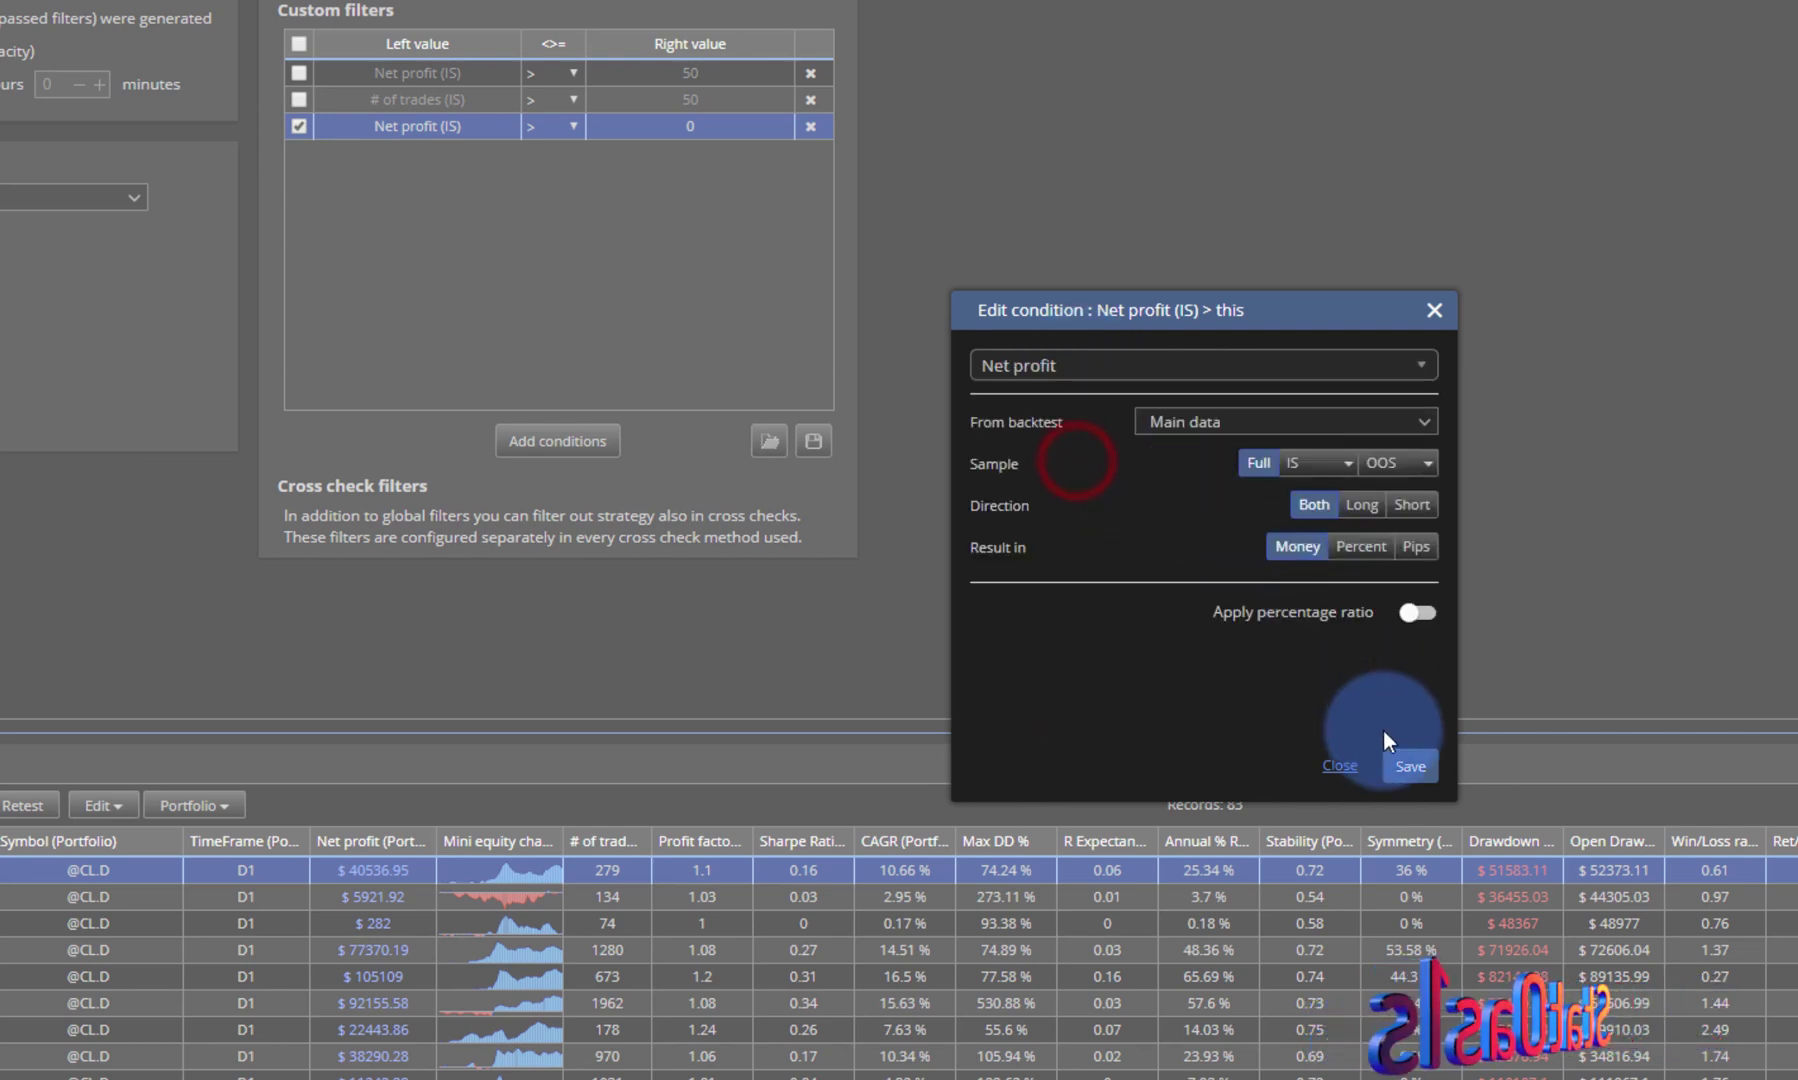
click(1405, 763)
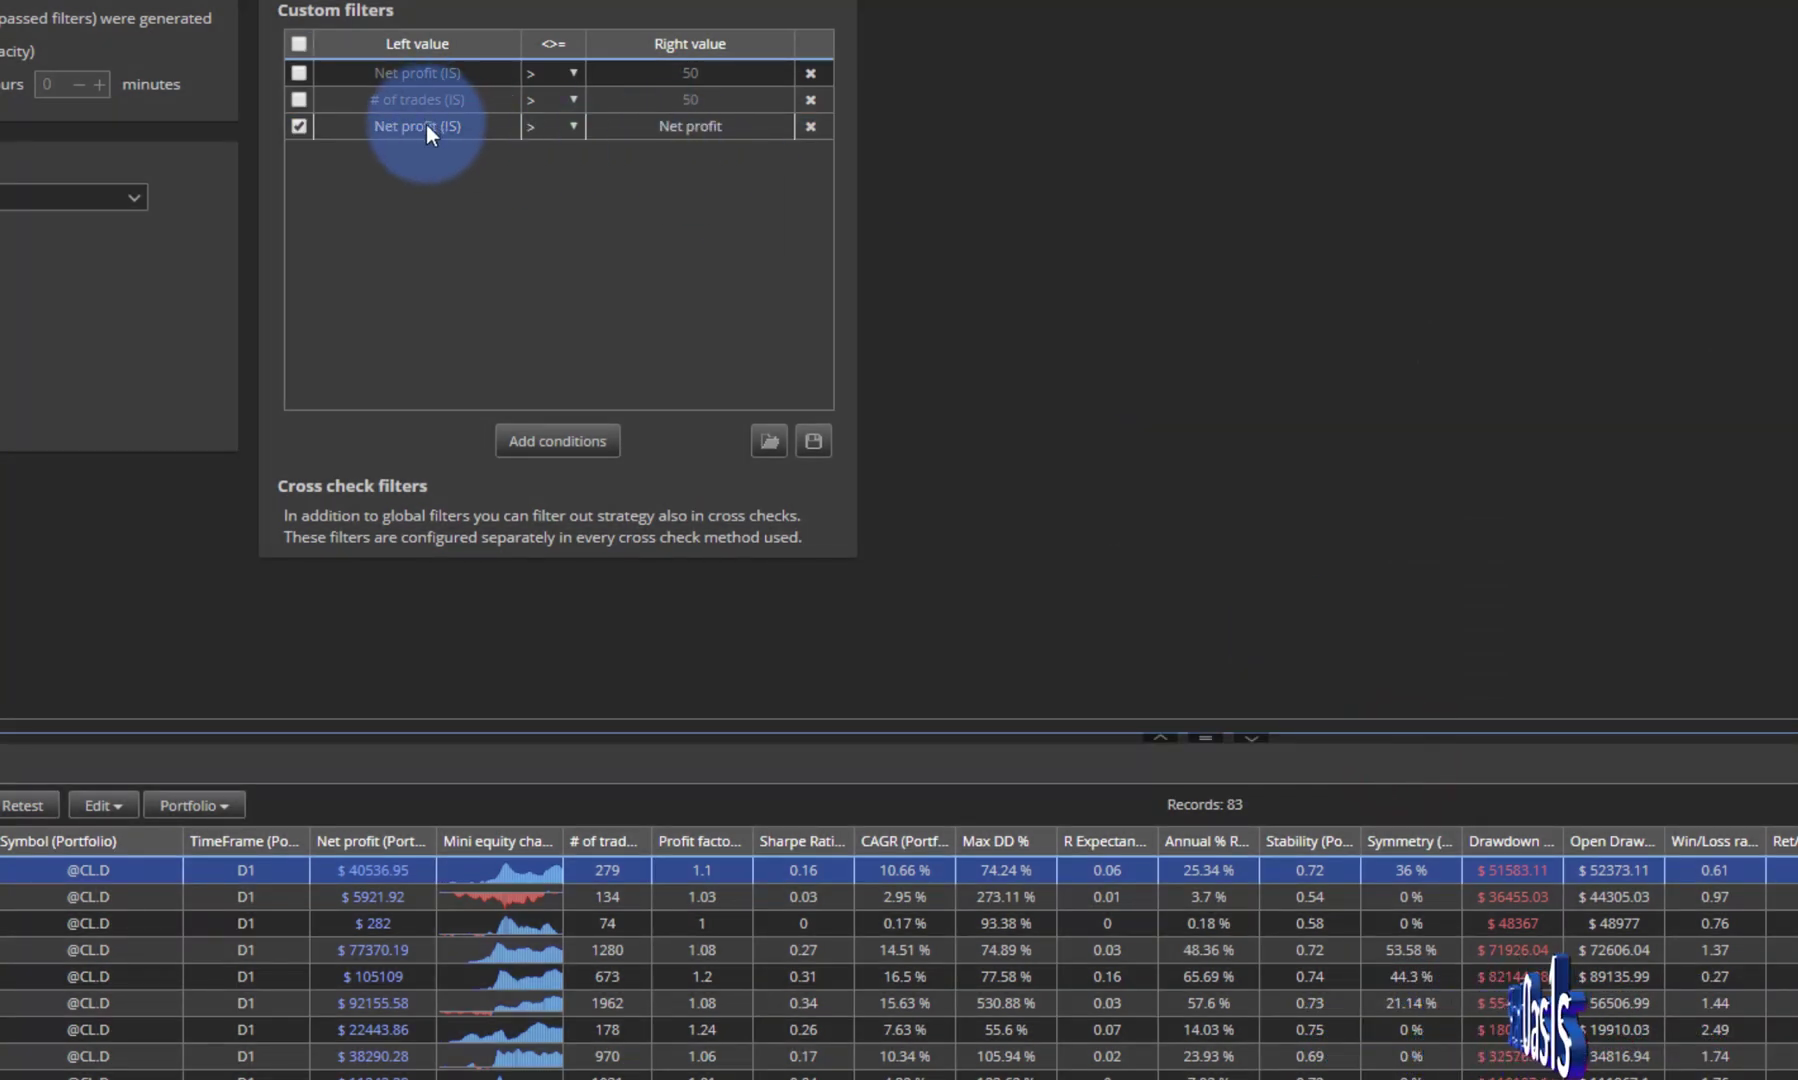
Step: Review the left-side backtest source and confidence level of the Net profit condition in the Monte Carlo trades manipulation cross check
click(188, 215)
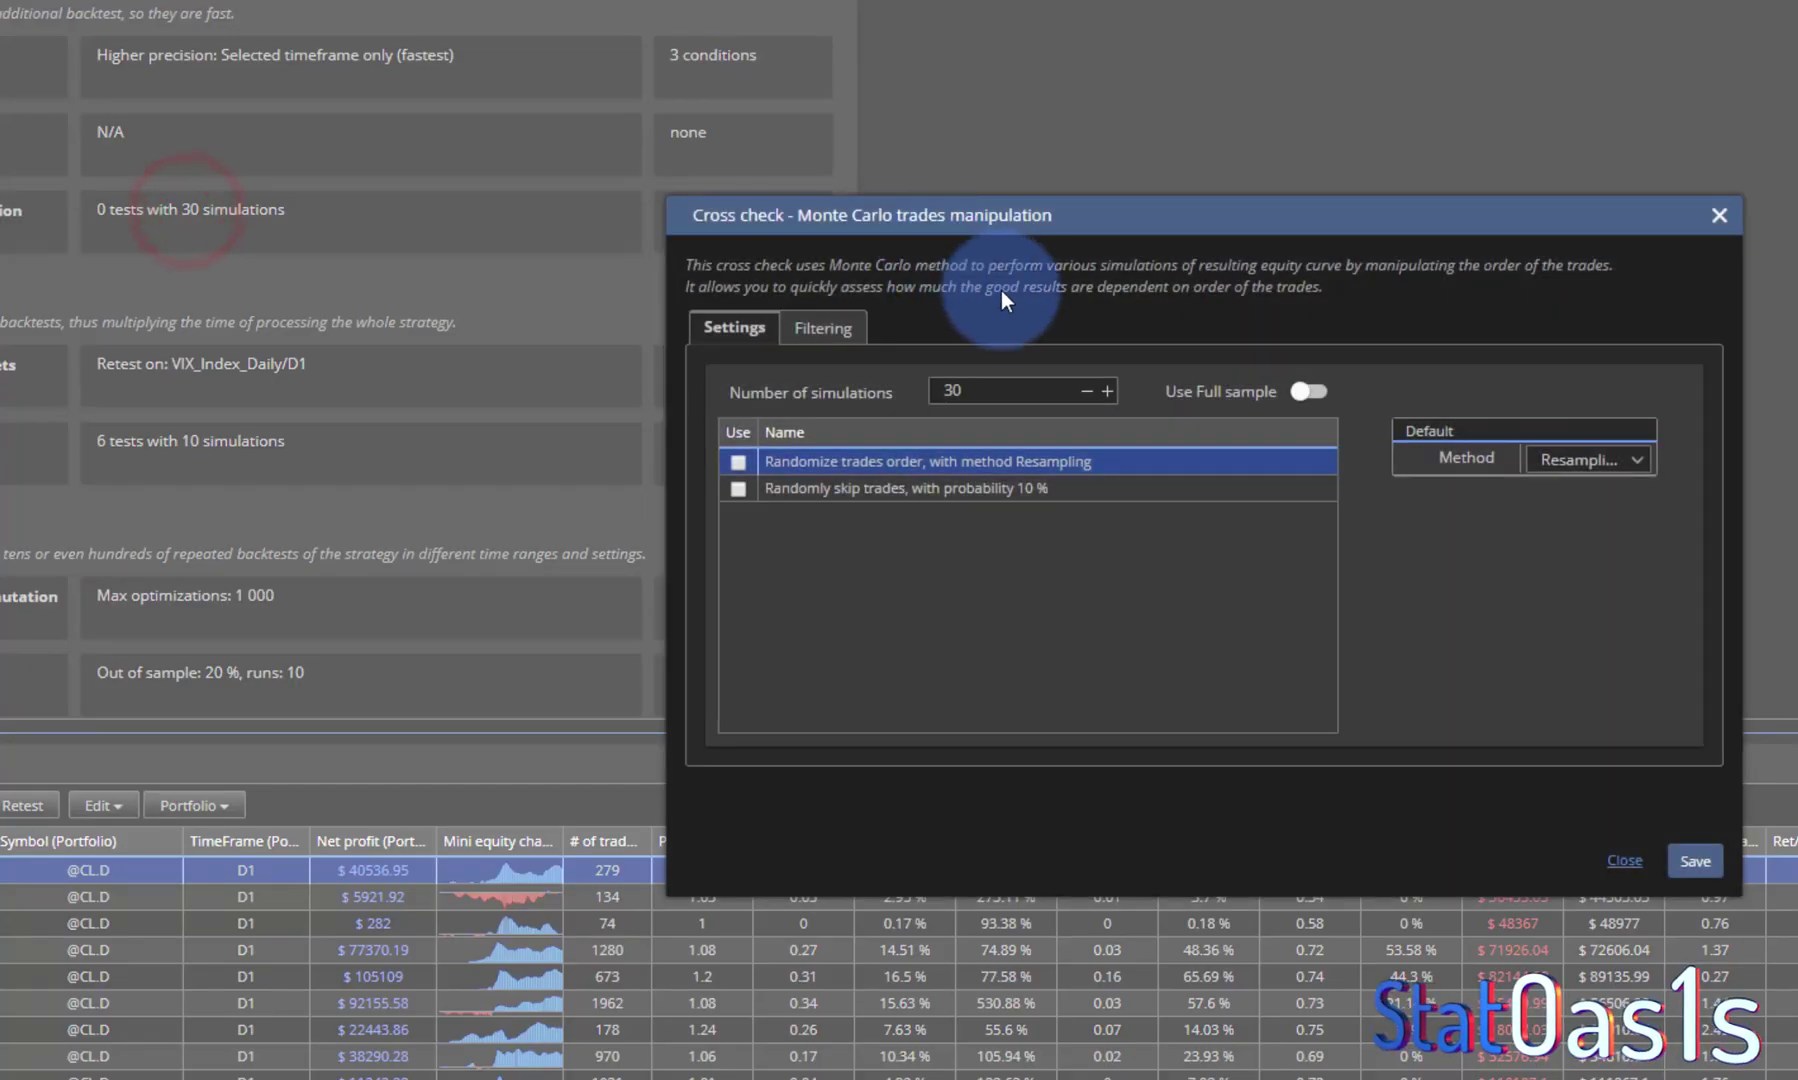
click(838, 326)
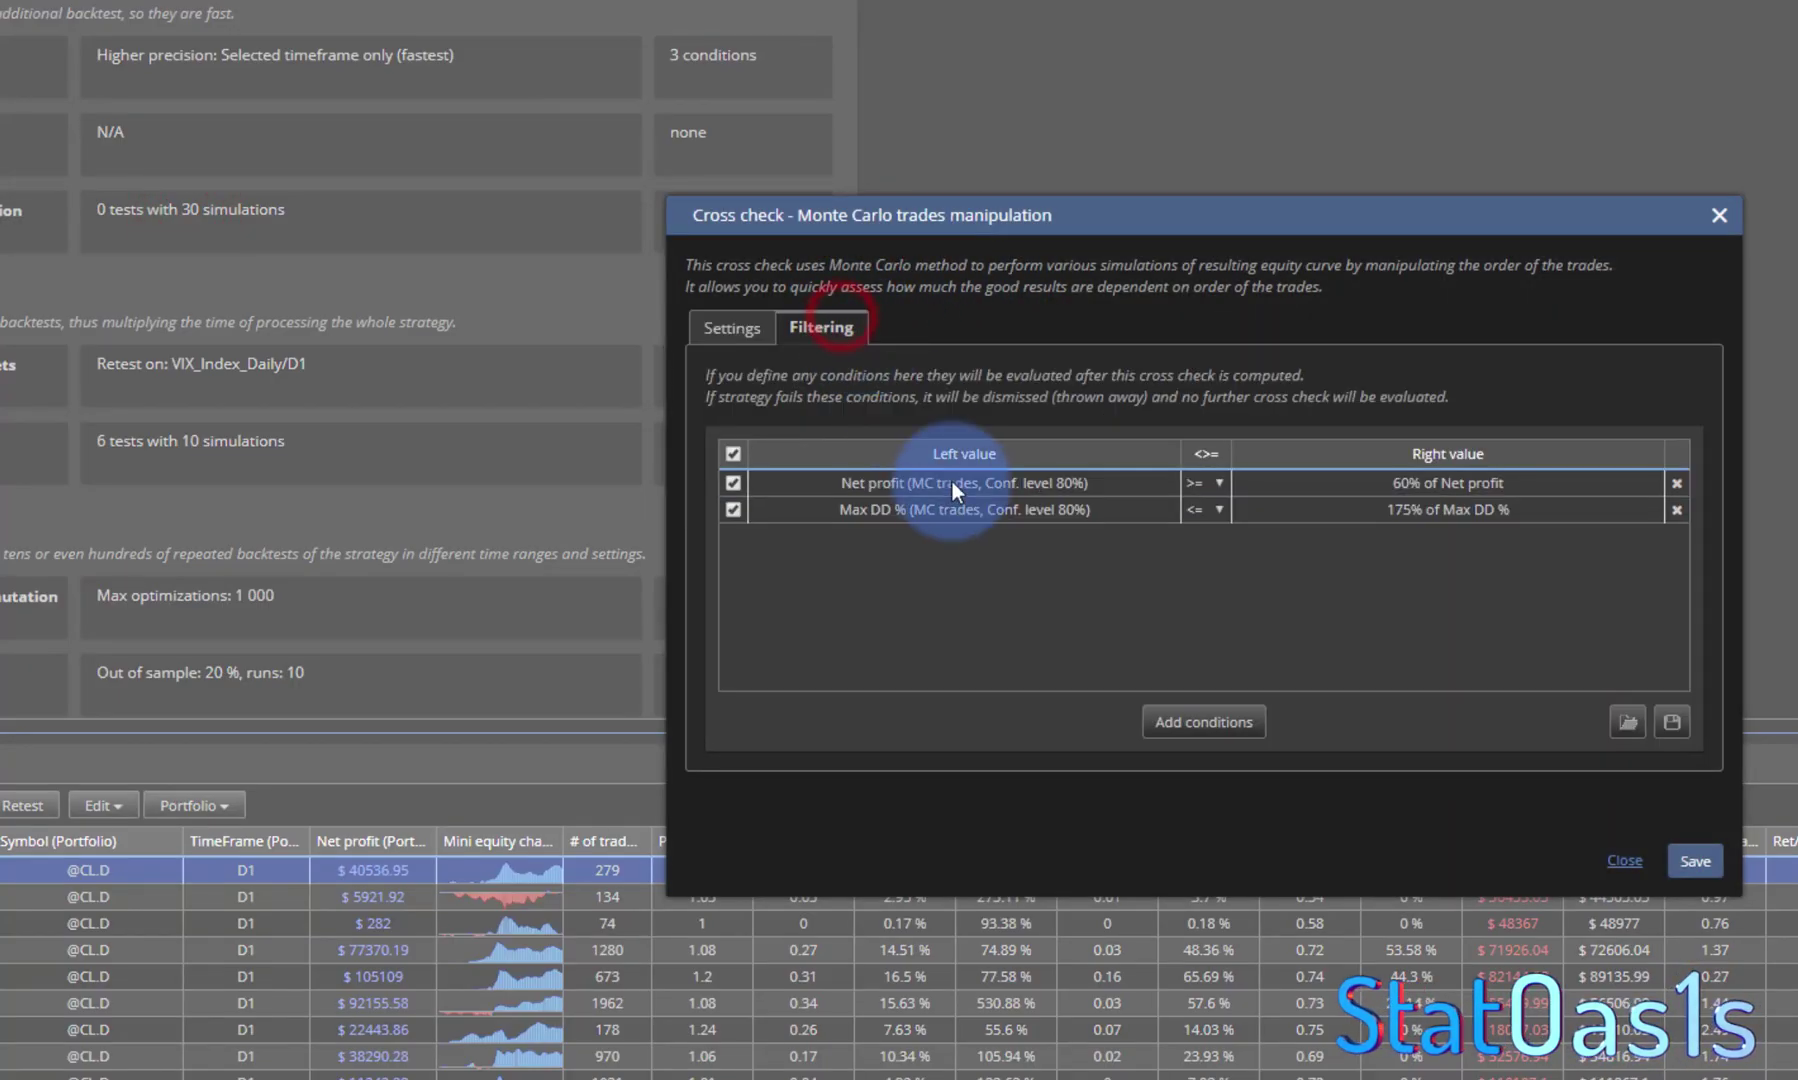
double_click(905, 485)
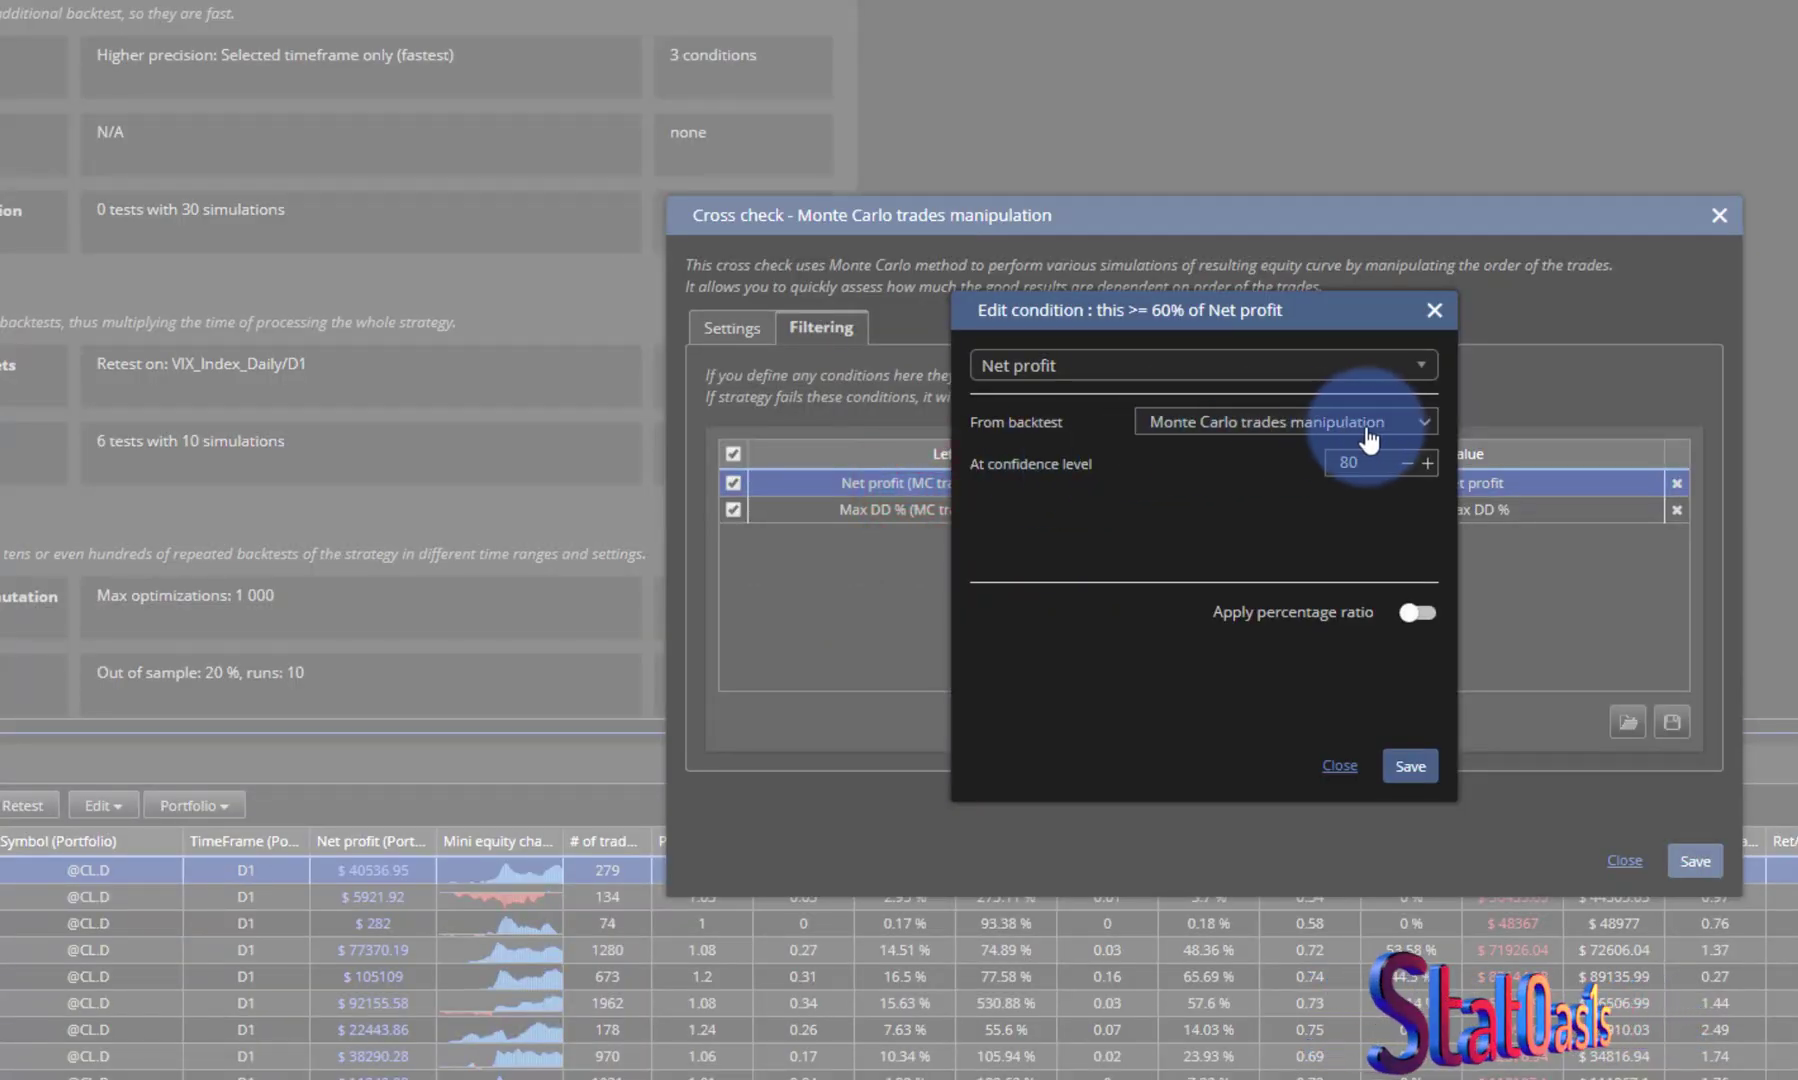
click(1408, 767)
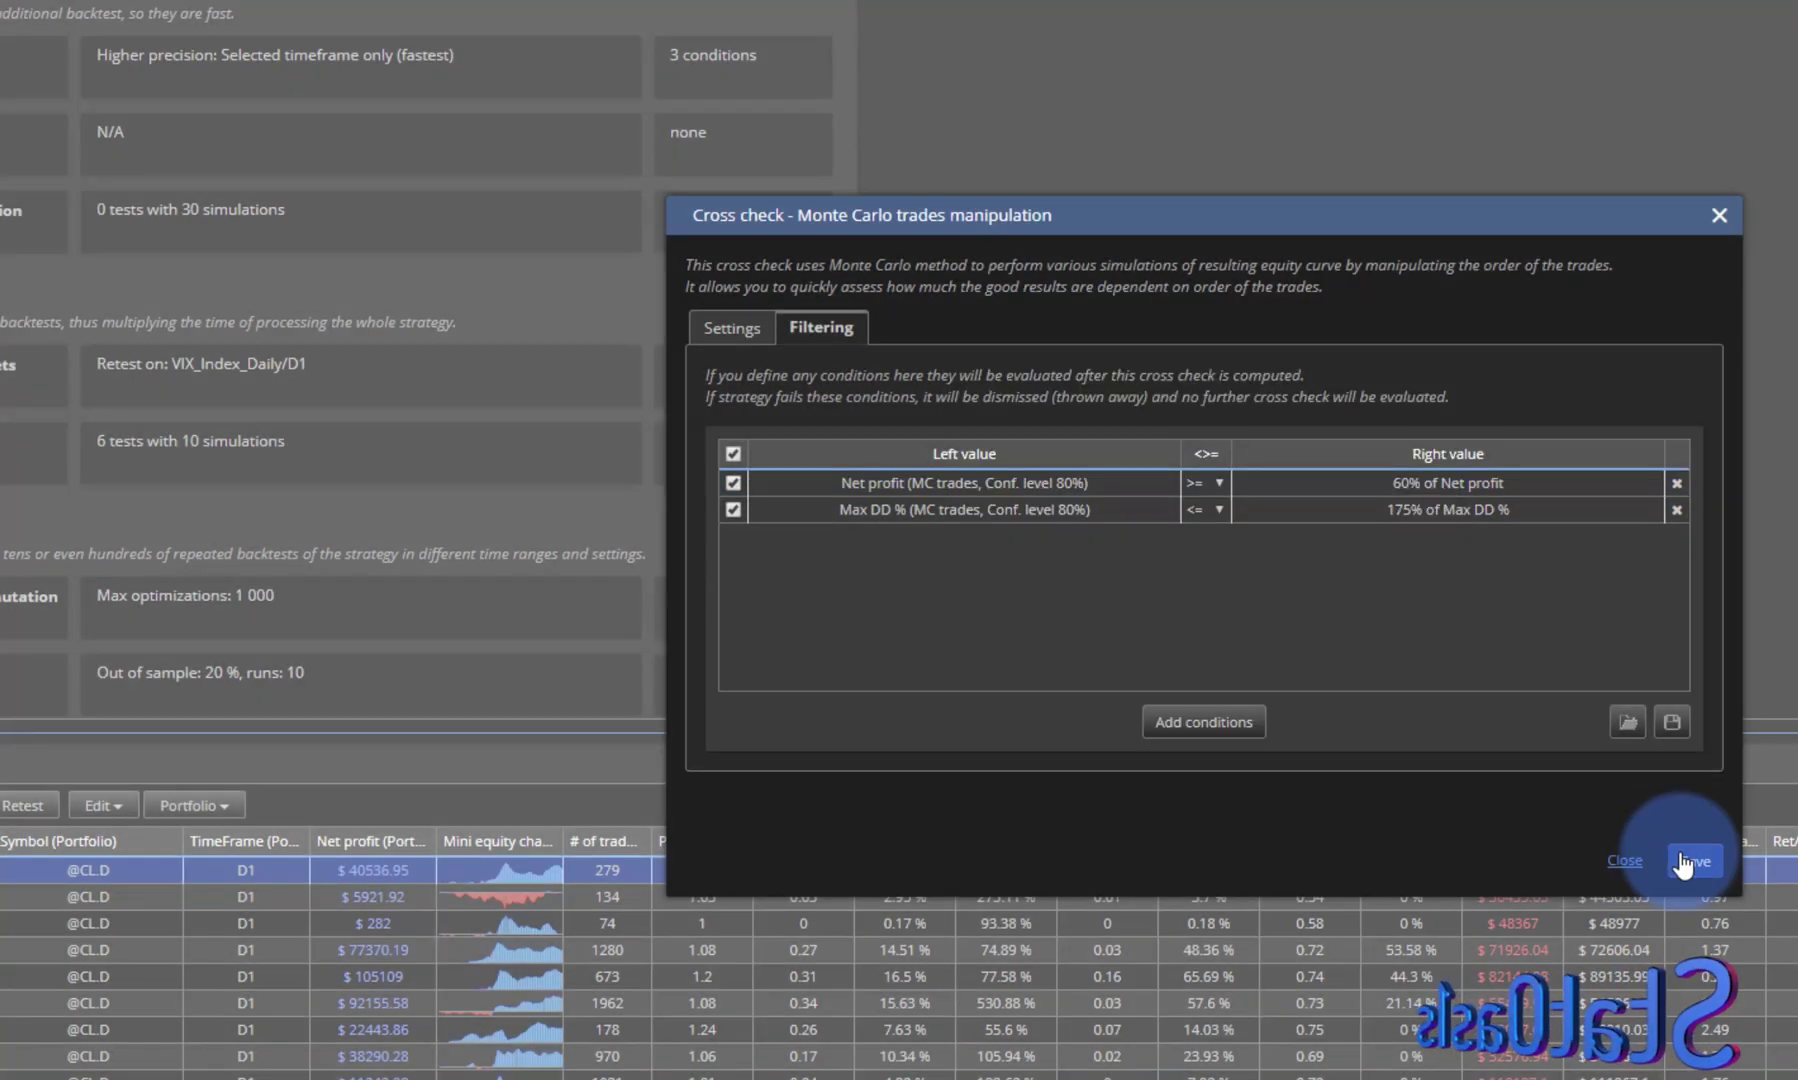
click(1694, 861)
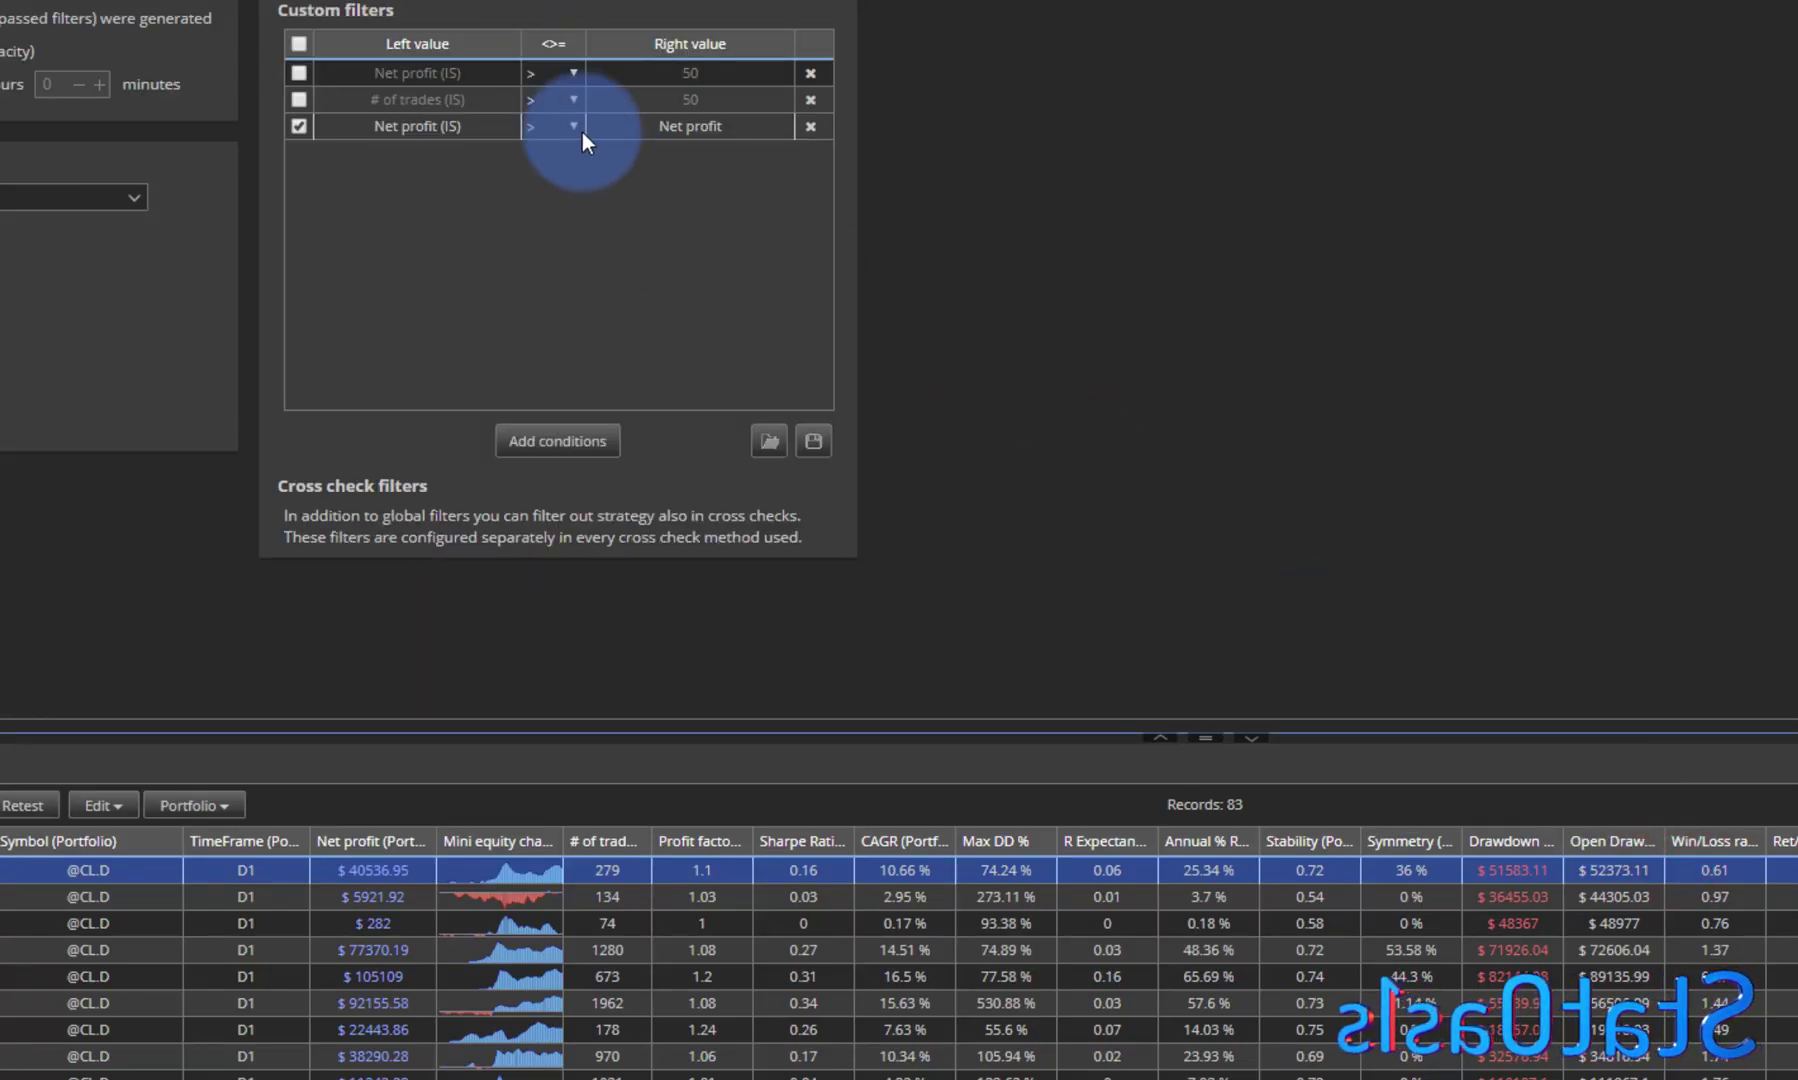
Step: Set the left value of the new ranking filter to Net profit from Monte Carlo trades manipulation at confidence level 80
click(458, 124)
click(1218, 422)
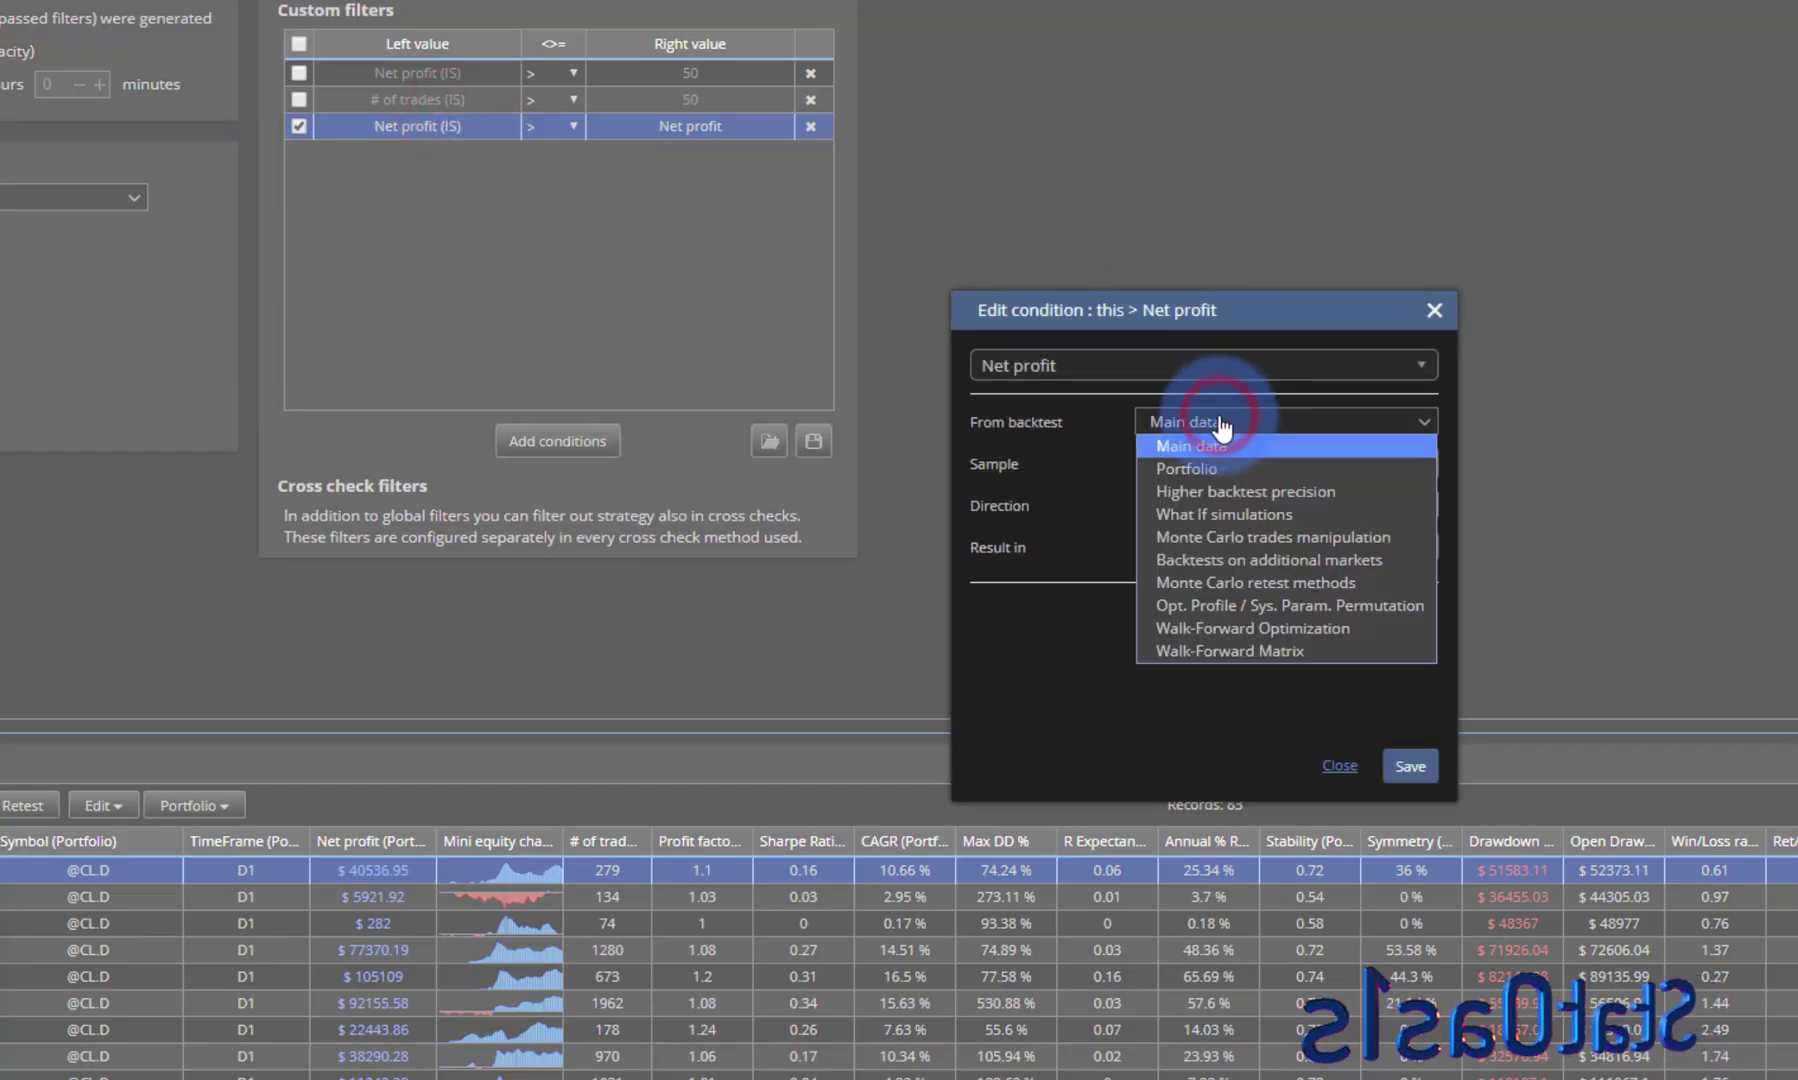
click(1344, 539)
click(1362, 462)
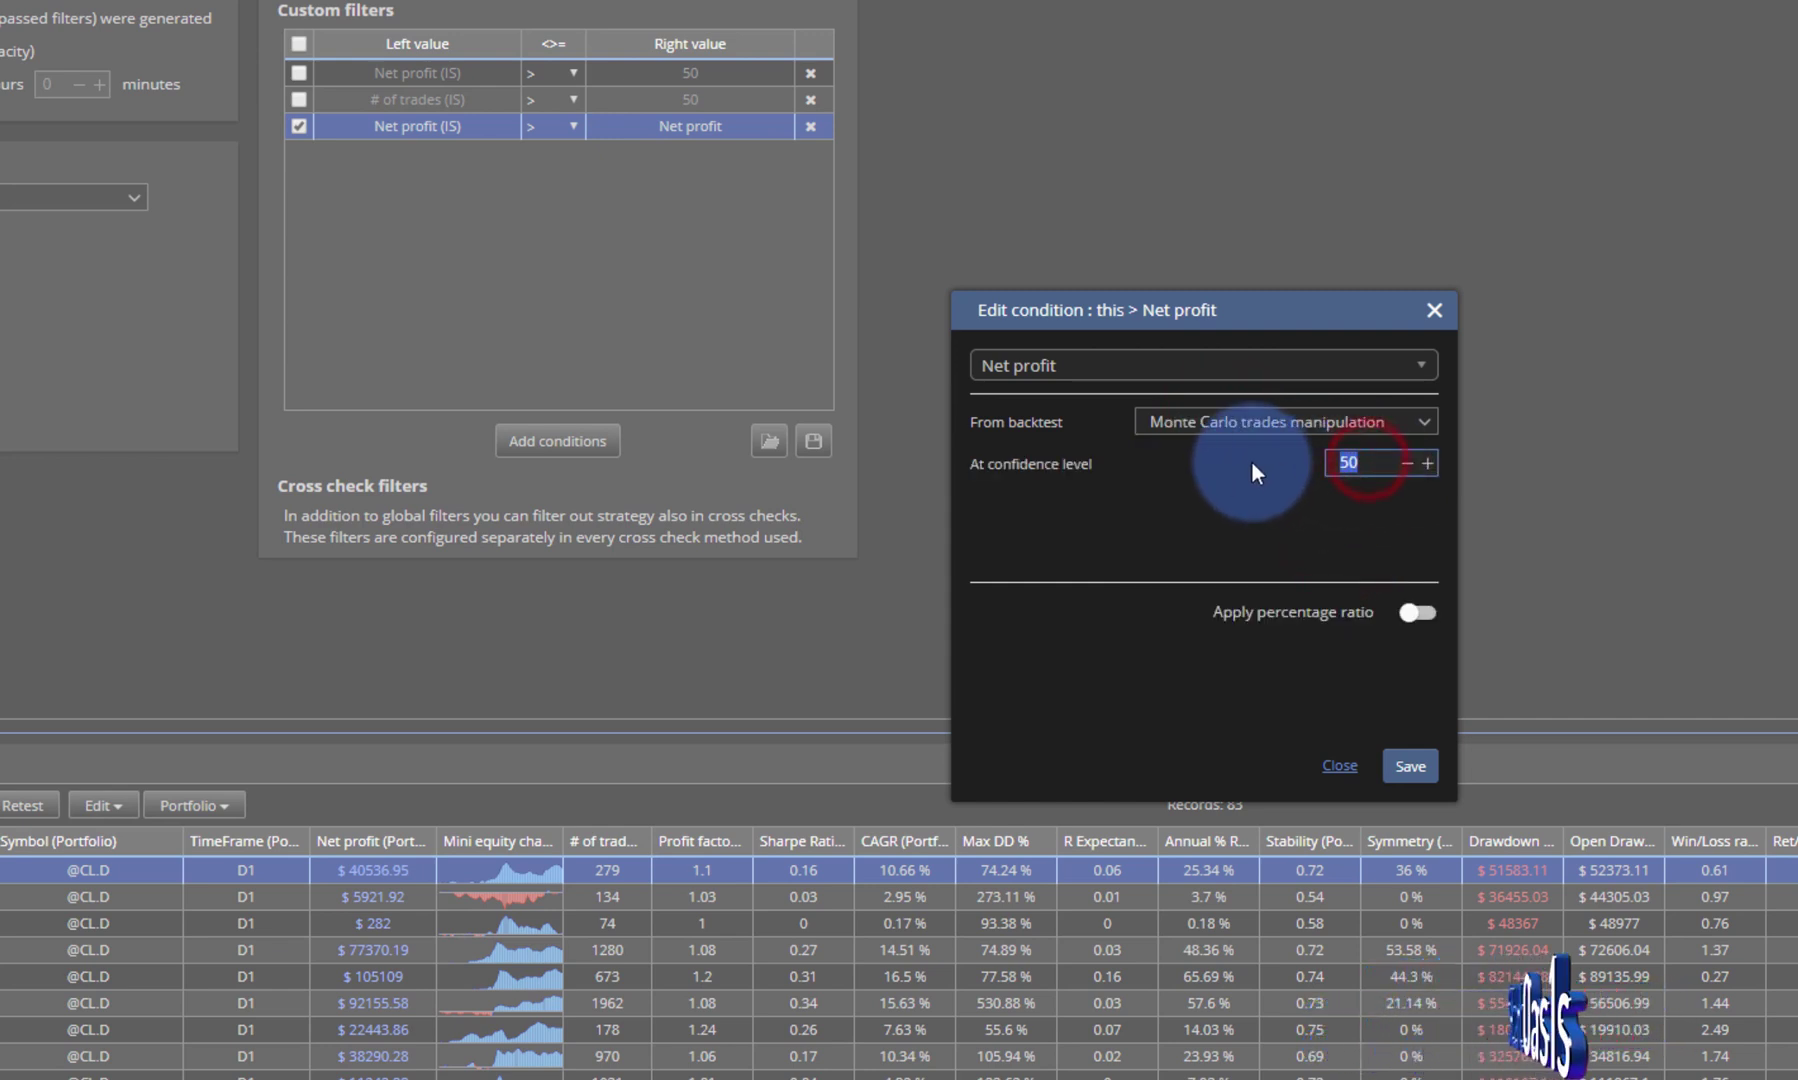
text(90)
click(1405, 765)
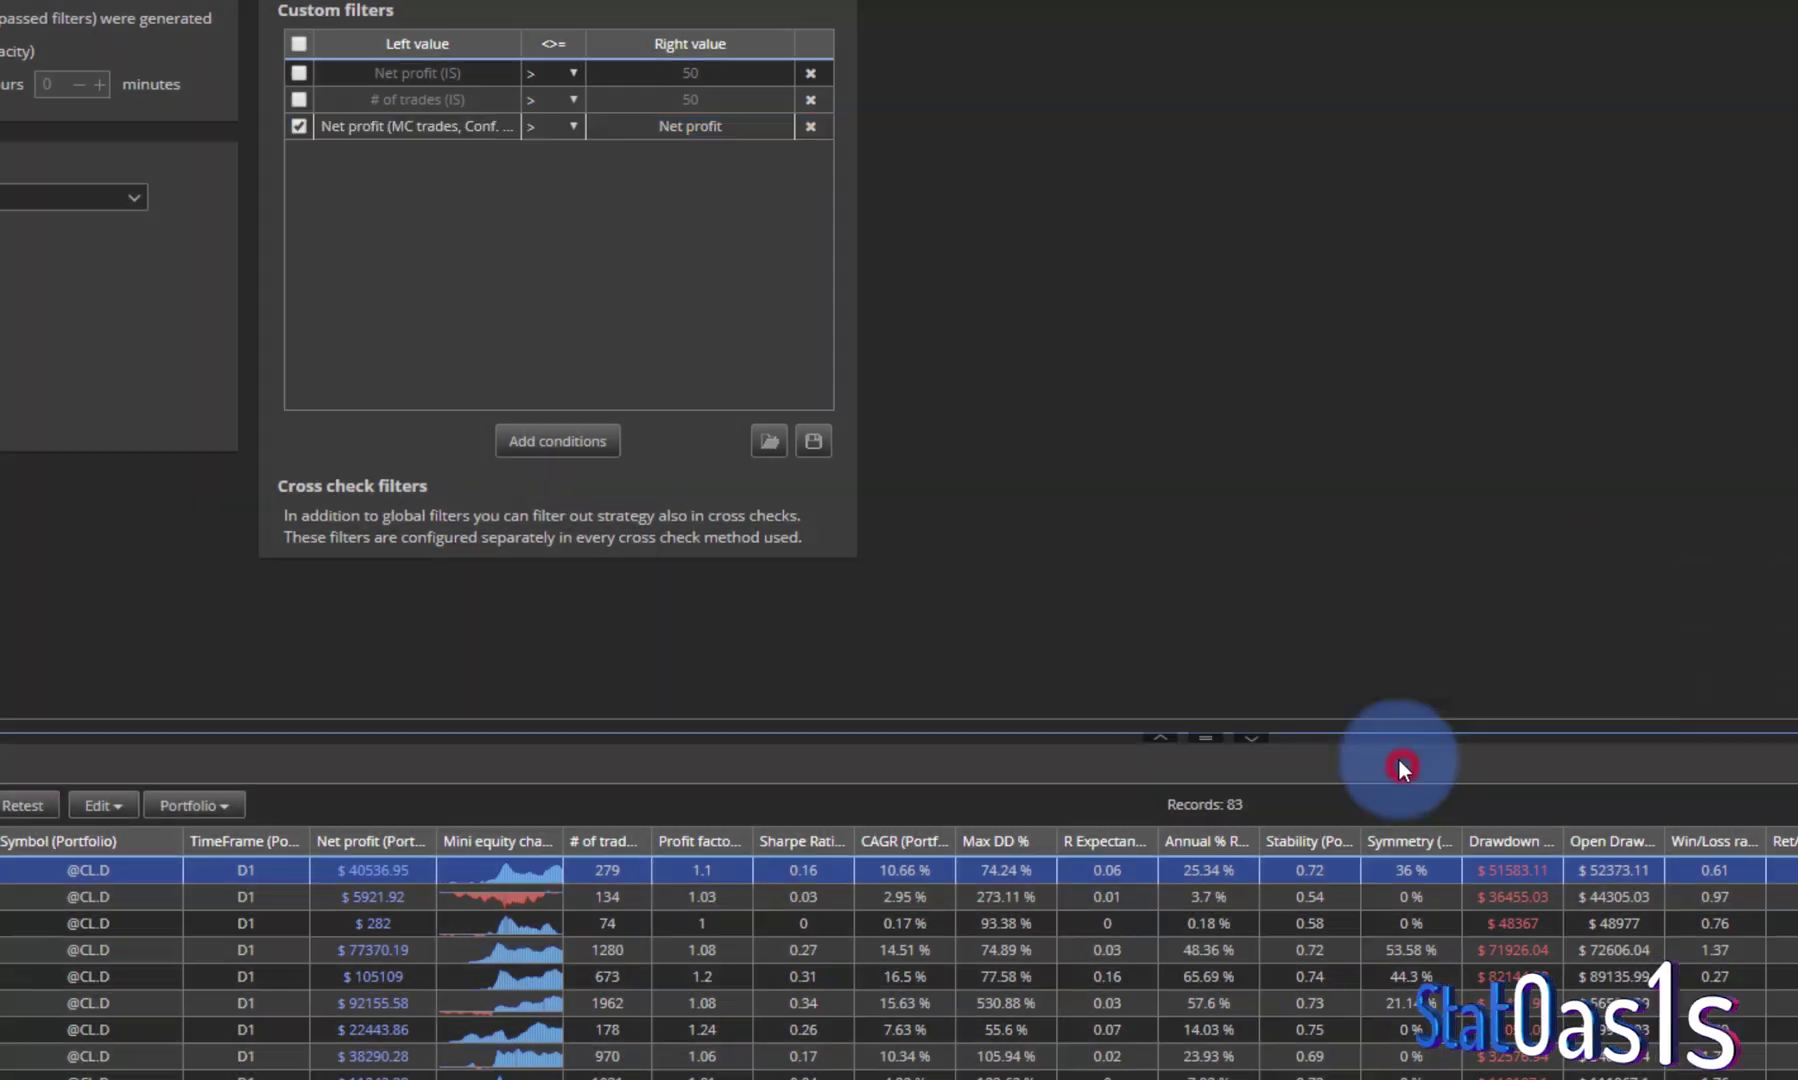
Step: Review the right-side backtest source and percentage ratio of the Net profit condition in the Monte Carlo trades manipulation filters
scroll(611, 262, down, 10)
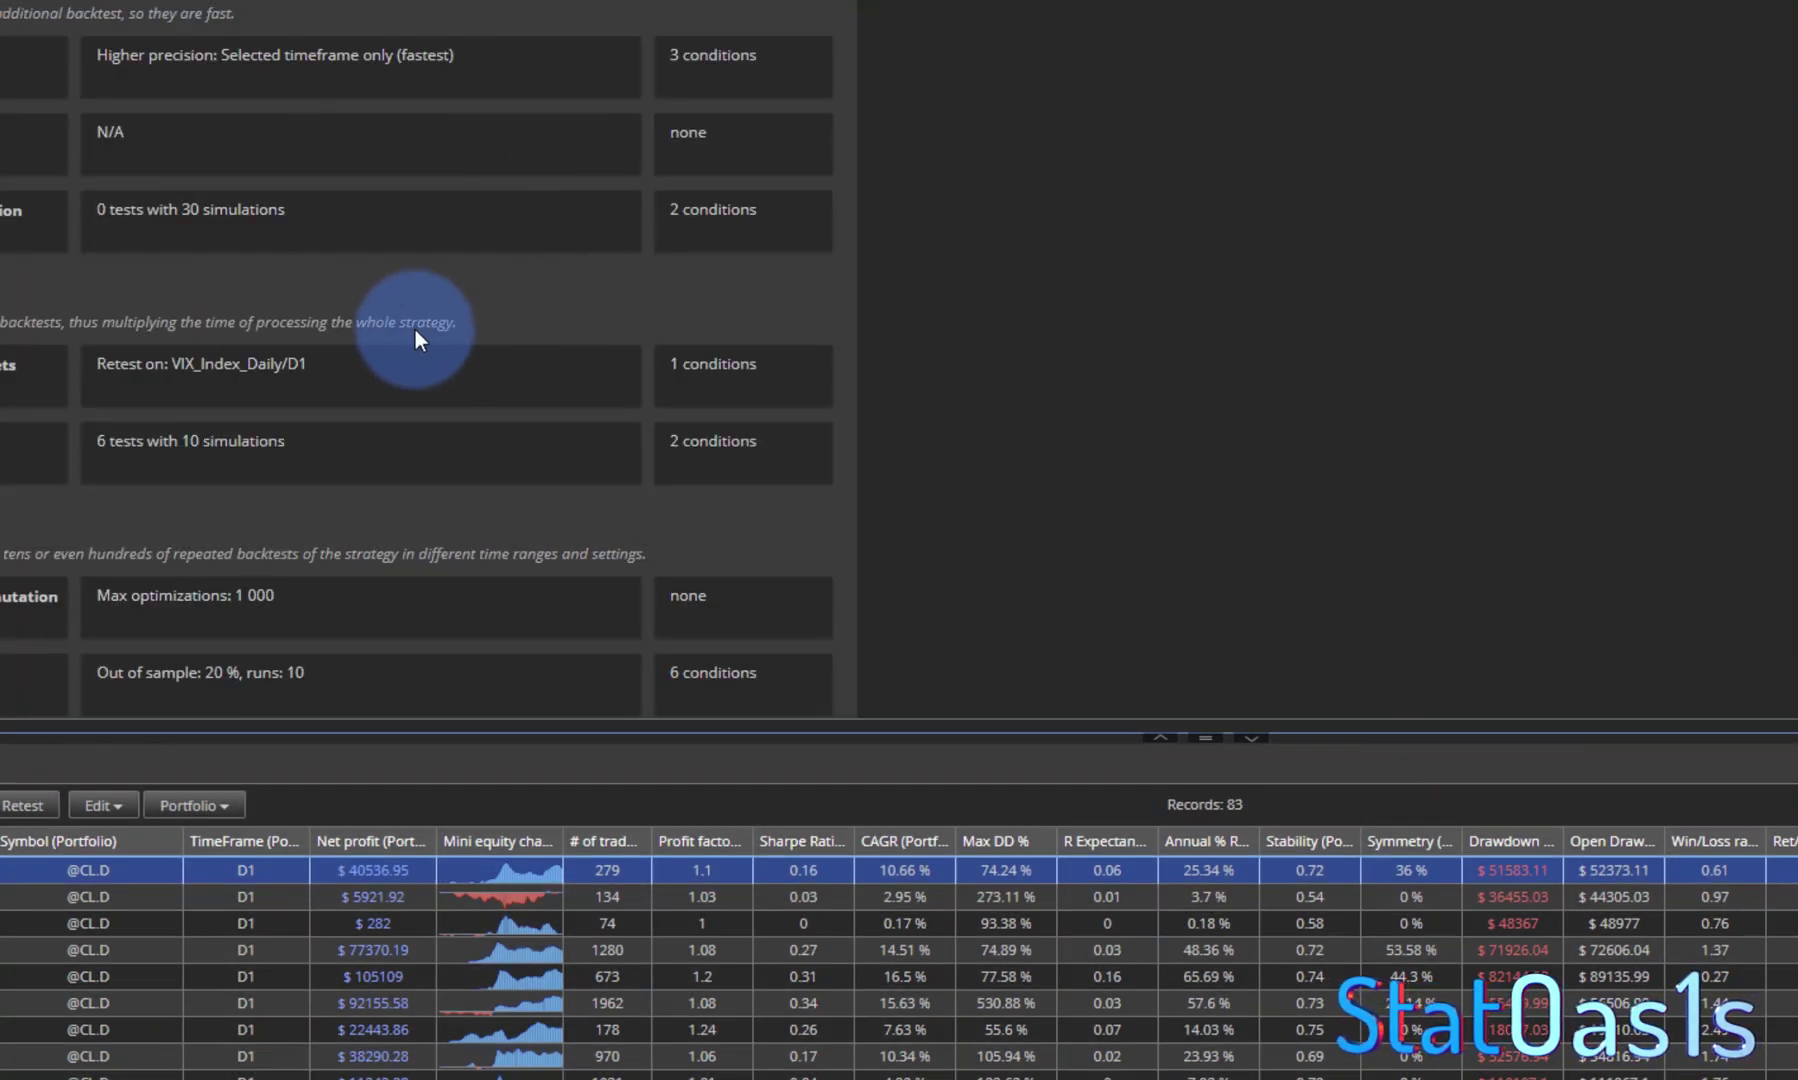
click(229, 212)
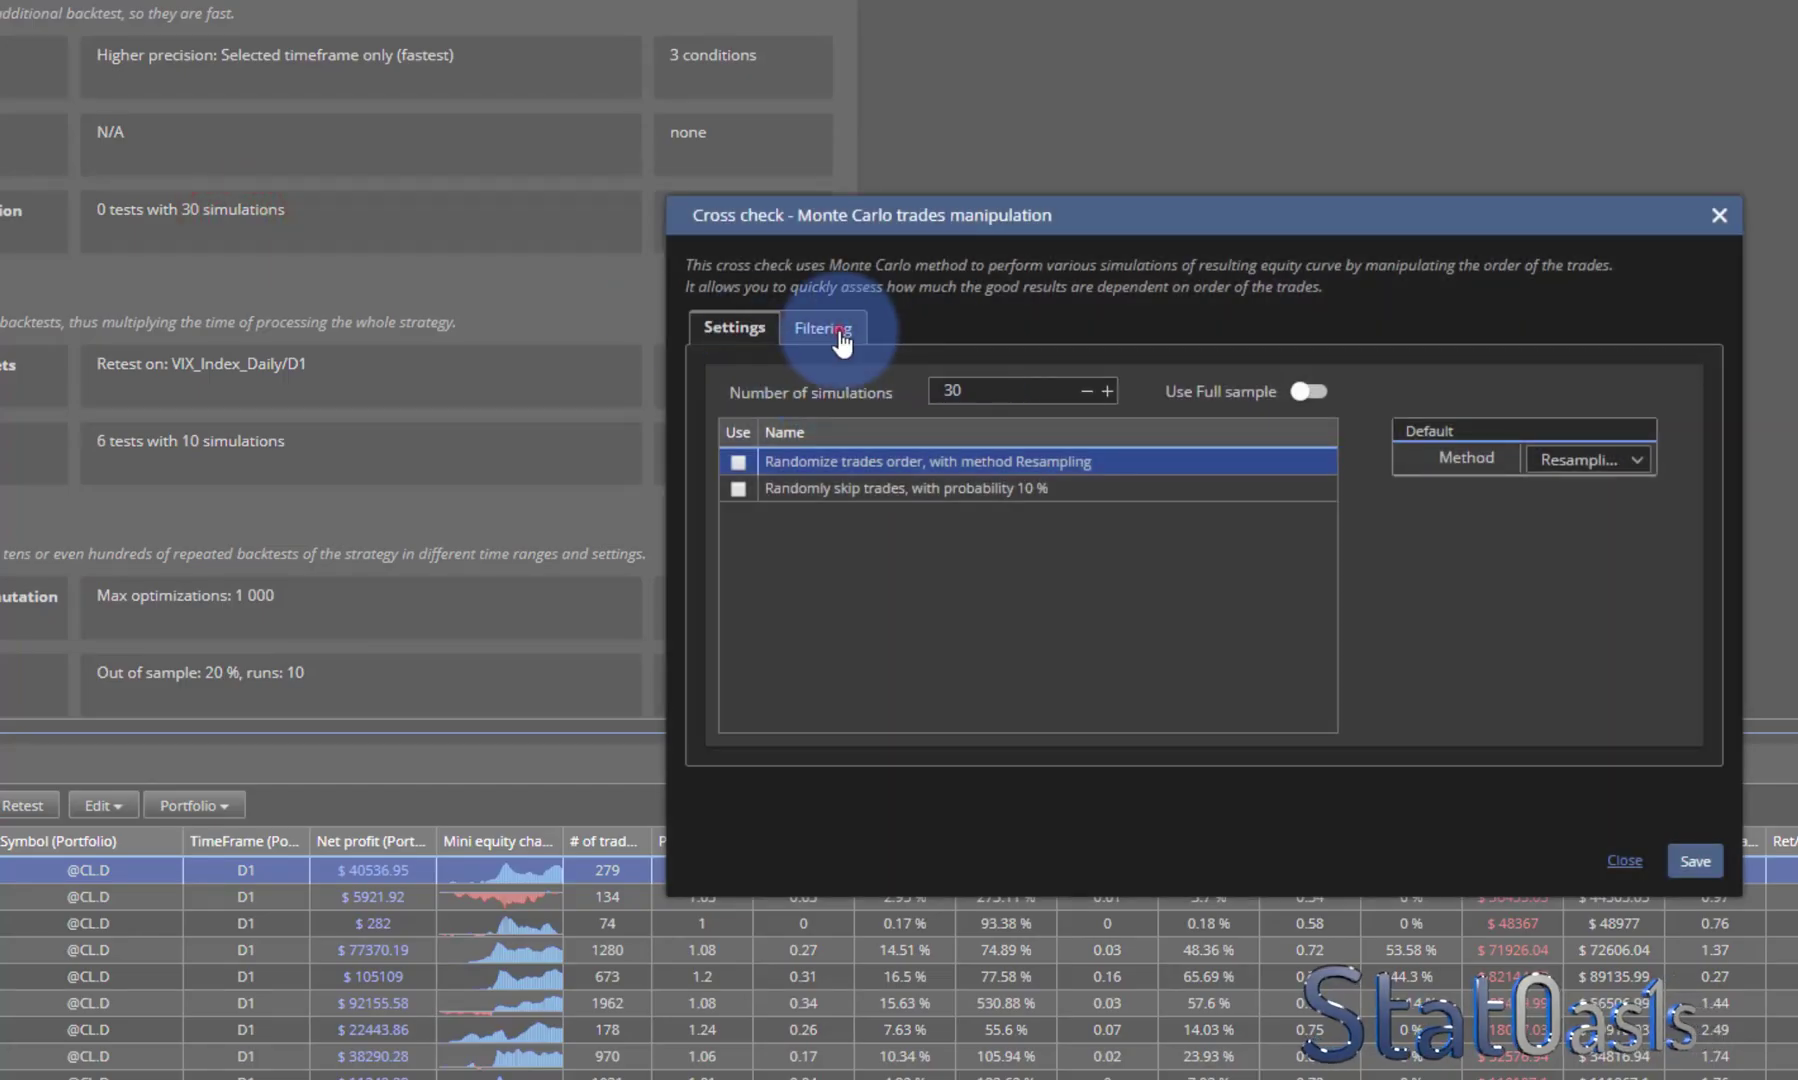
click(840, 332)
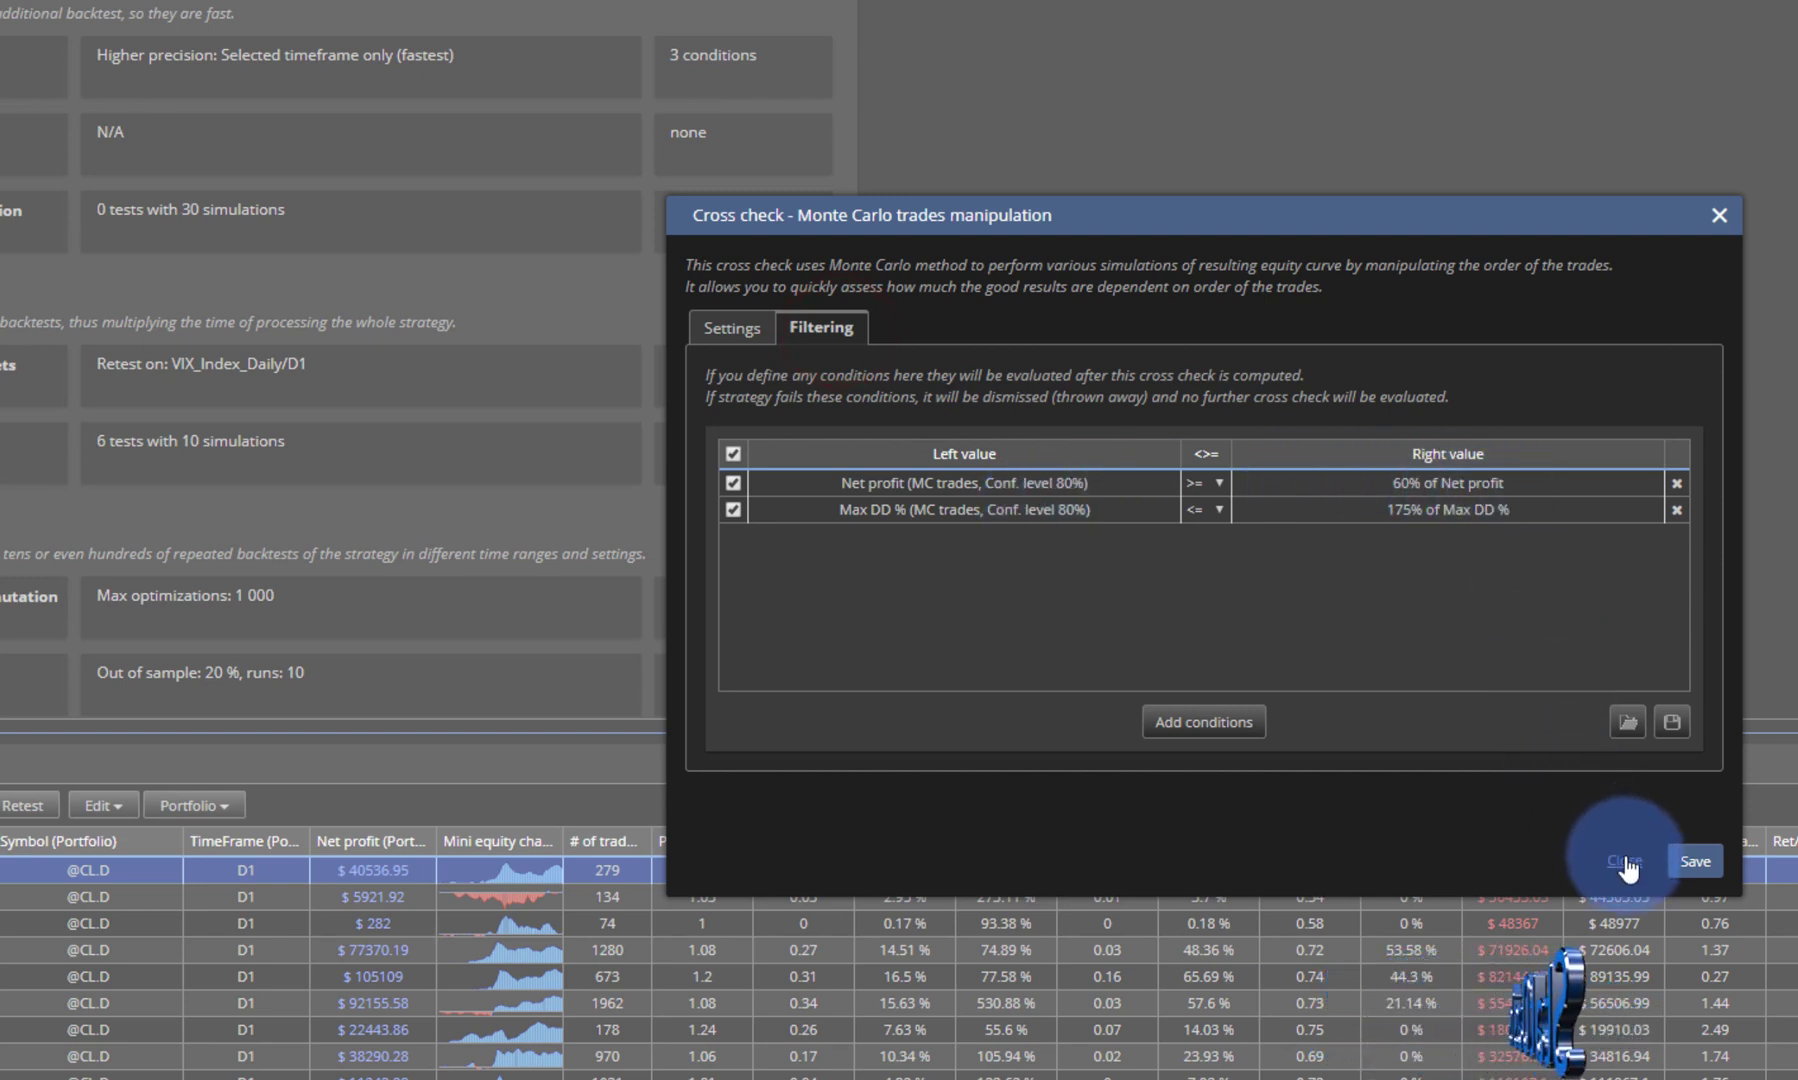
click(1476, 483)
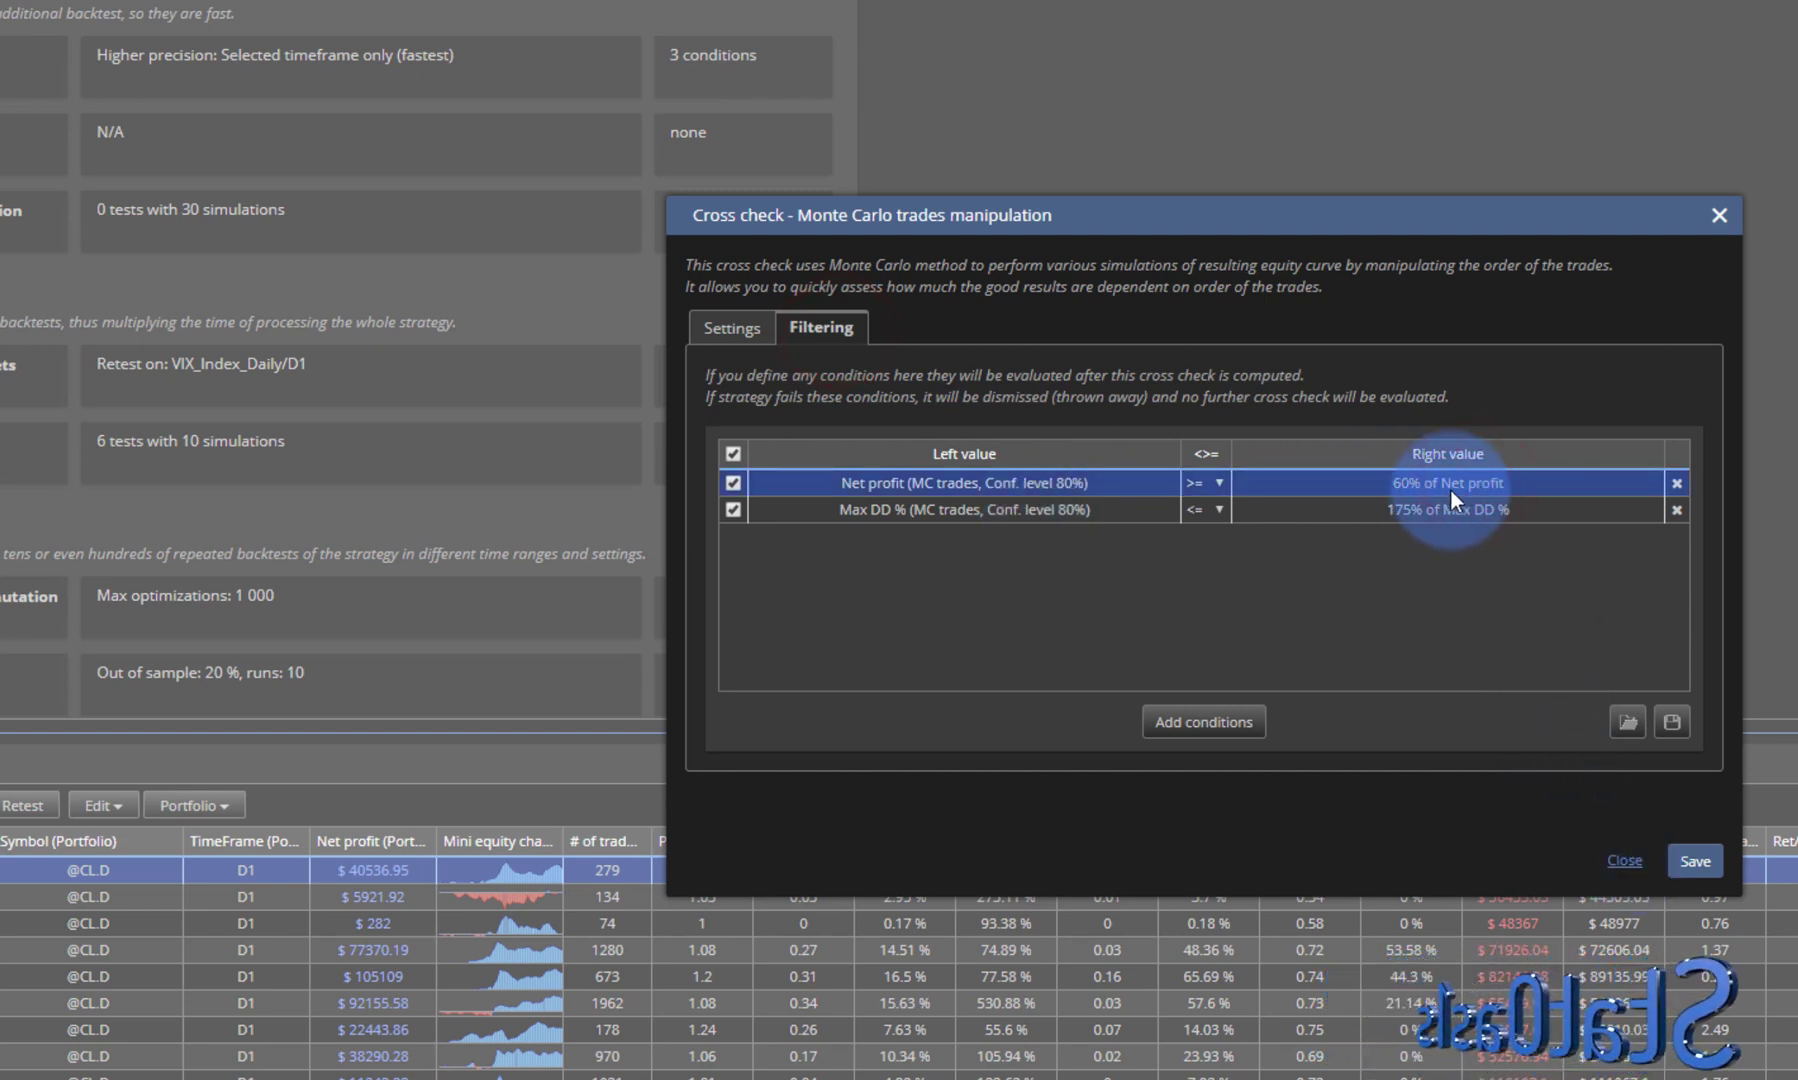
double_click(1450, 485)
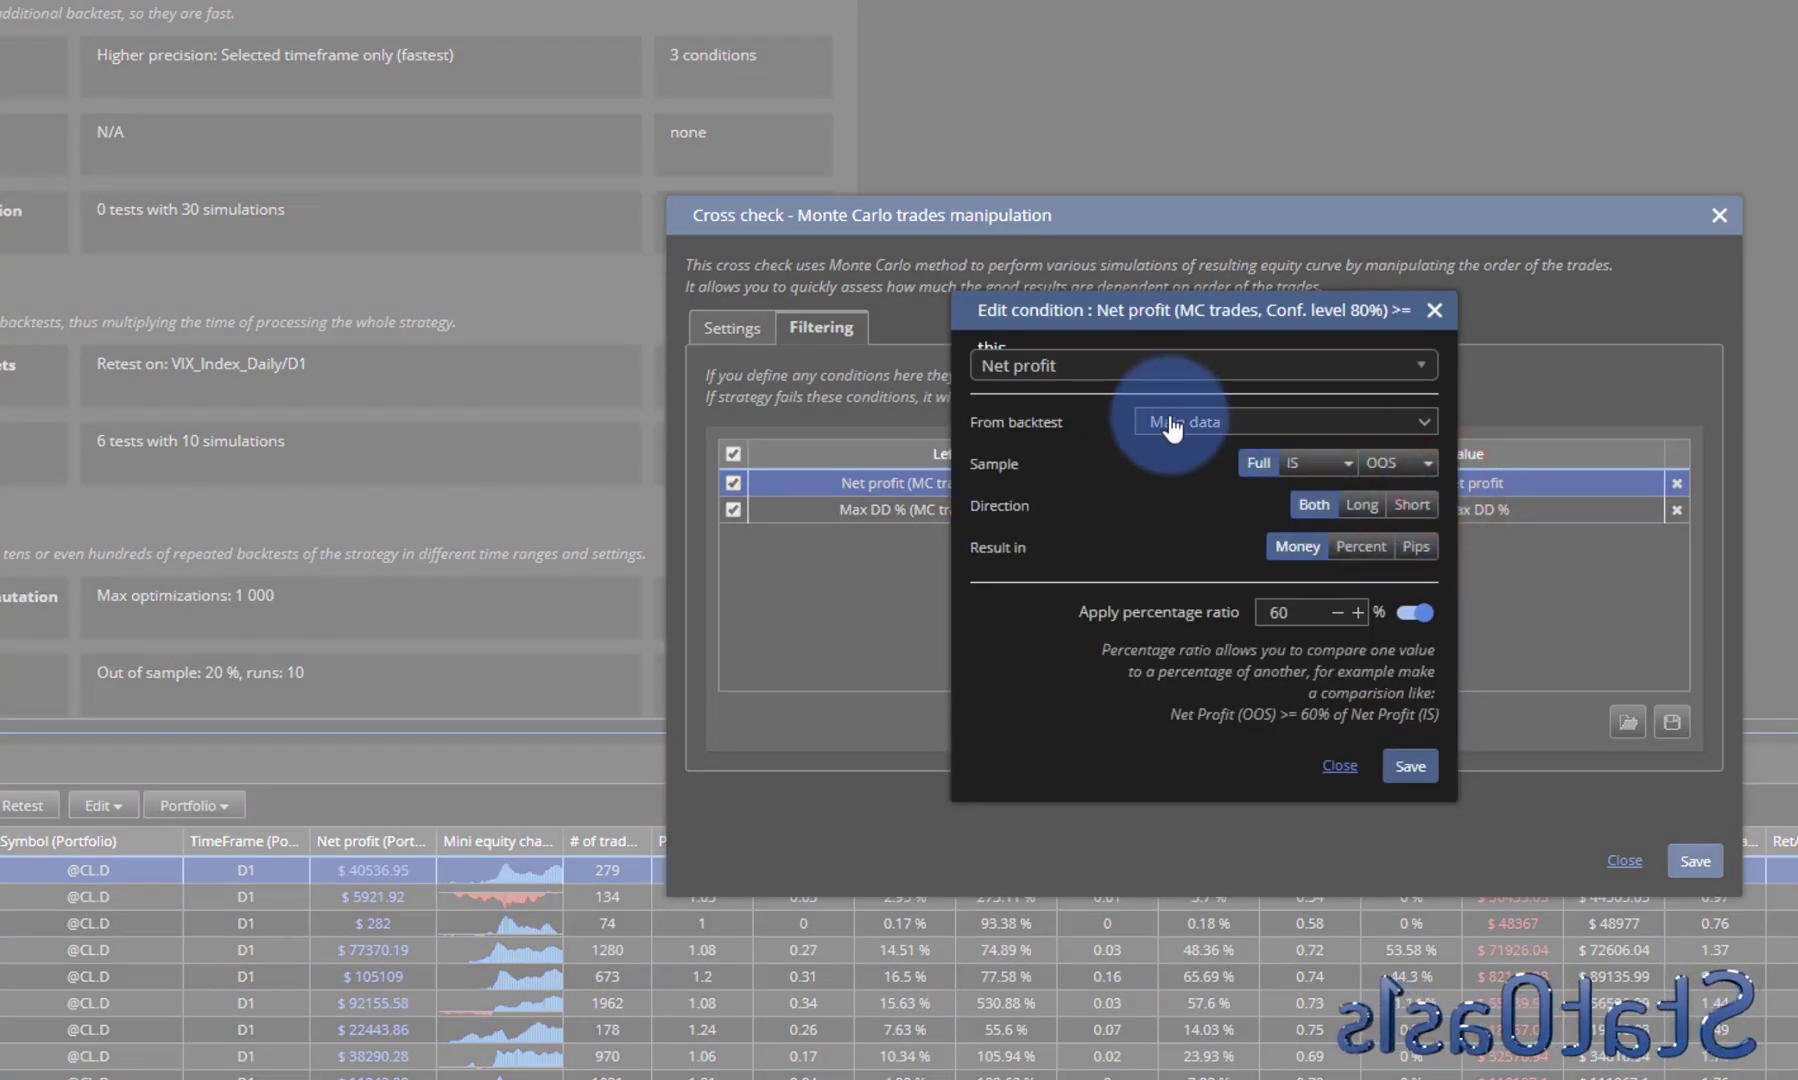
click(1410, 766)
click(1695, 861)
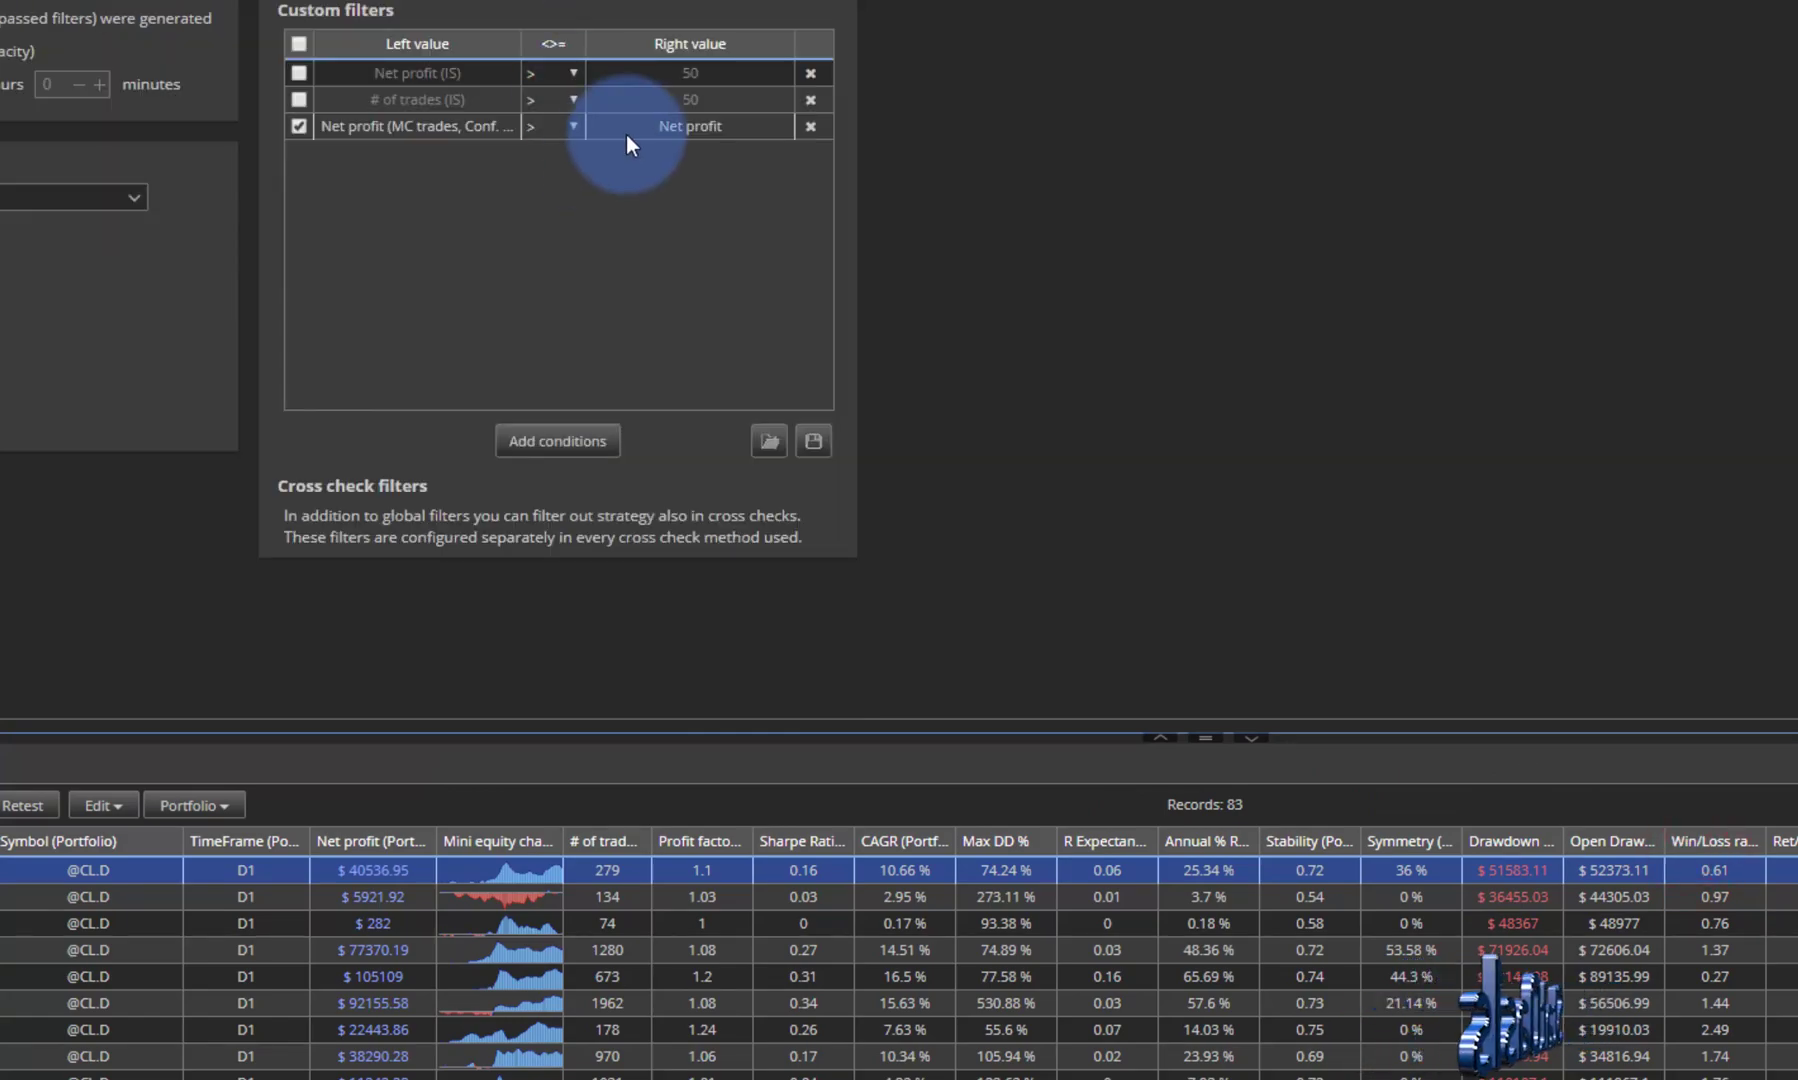
Step: Apply a 60% percentage ratio to the right-side Net profit of the enabled custom ranking filter
double_click(655, 125)
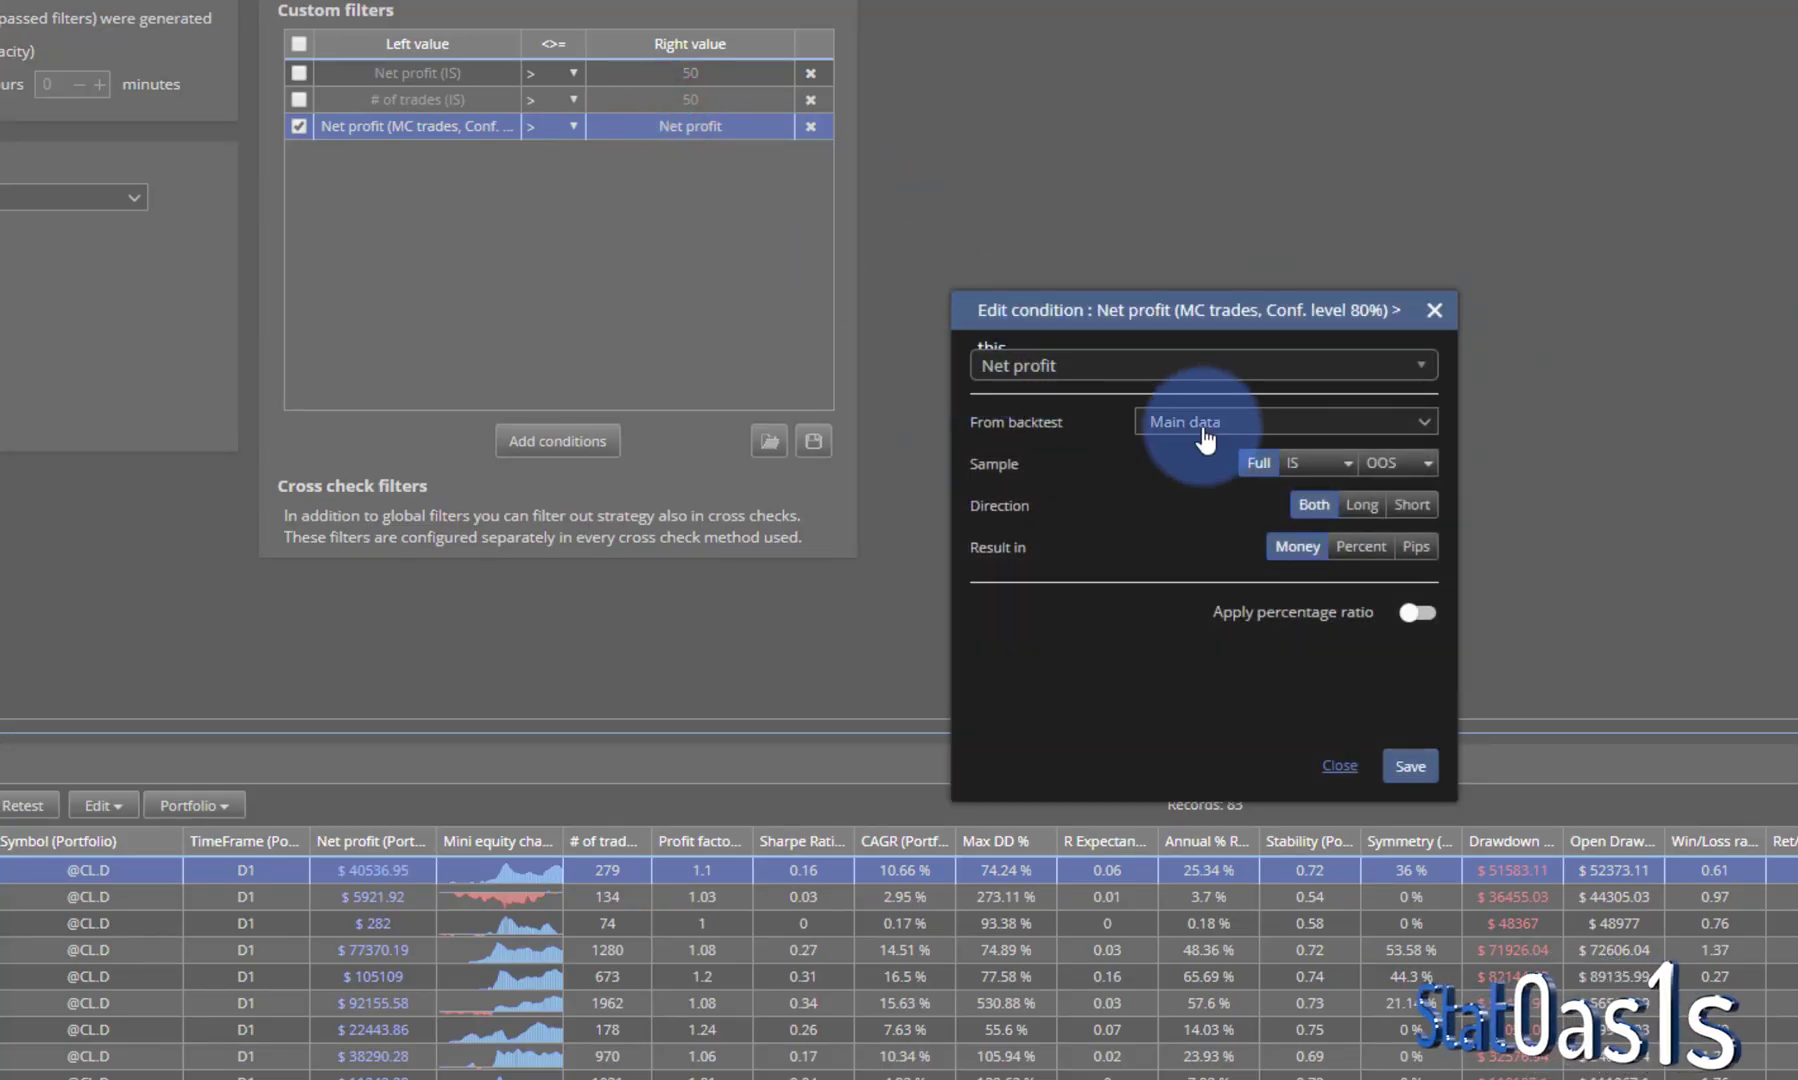
click(1416, 612)
click(1408, 765)
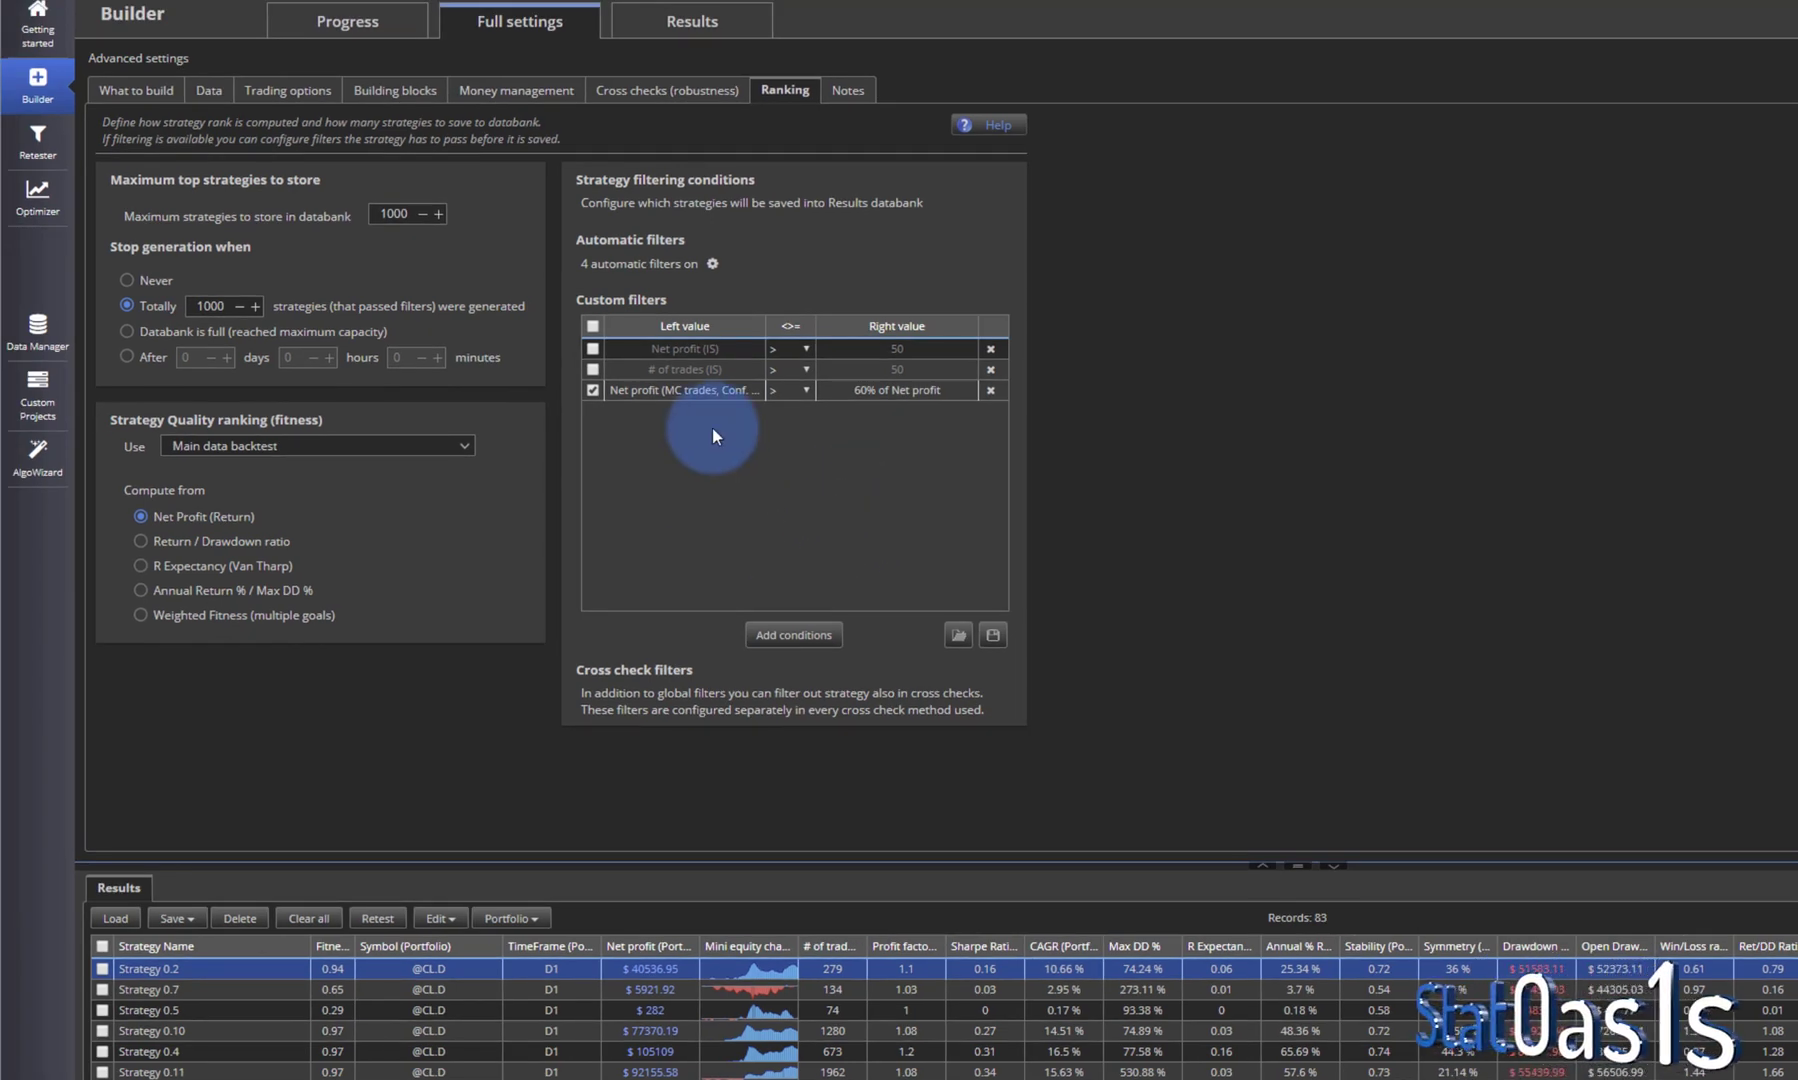
Step: Compare the custom ranking filters with the filtering conditions of the Monte Carlo trades manipulation cross check
click(690, 97)
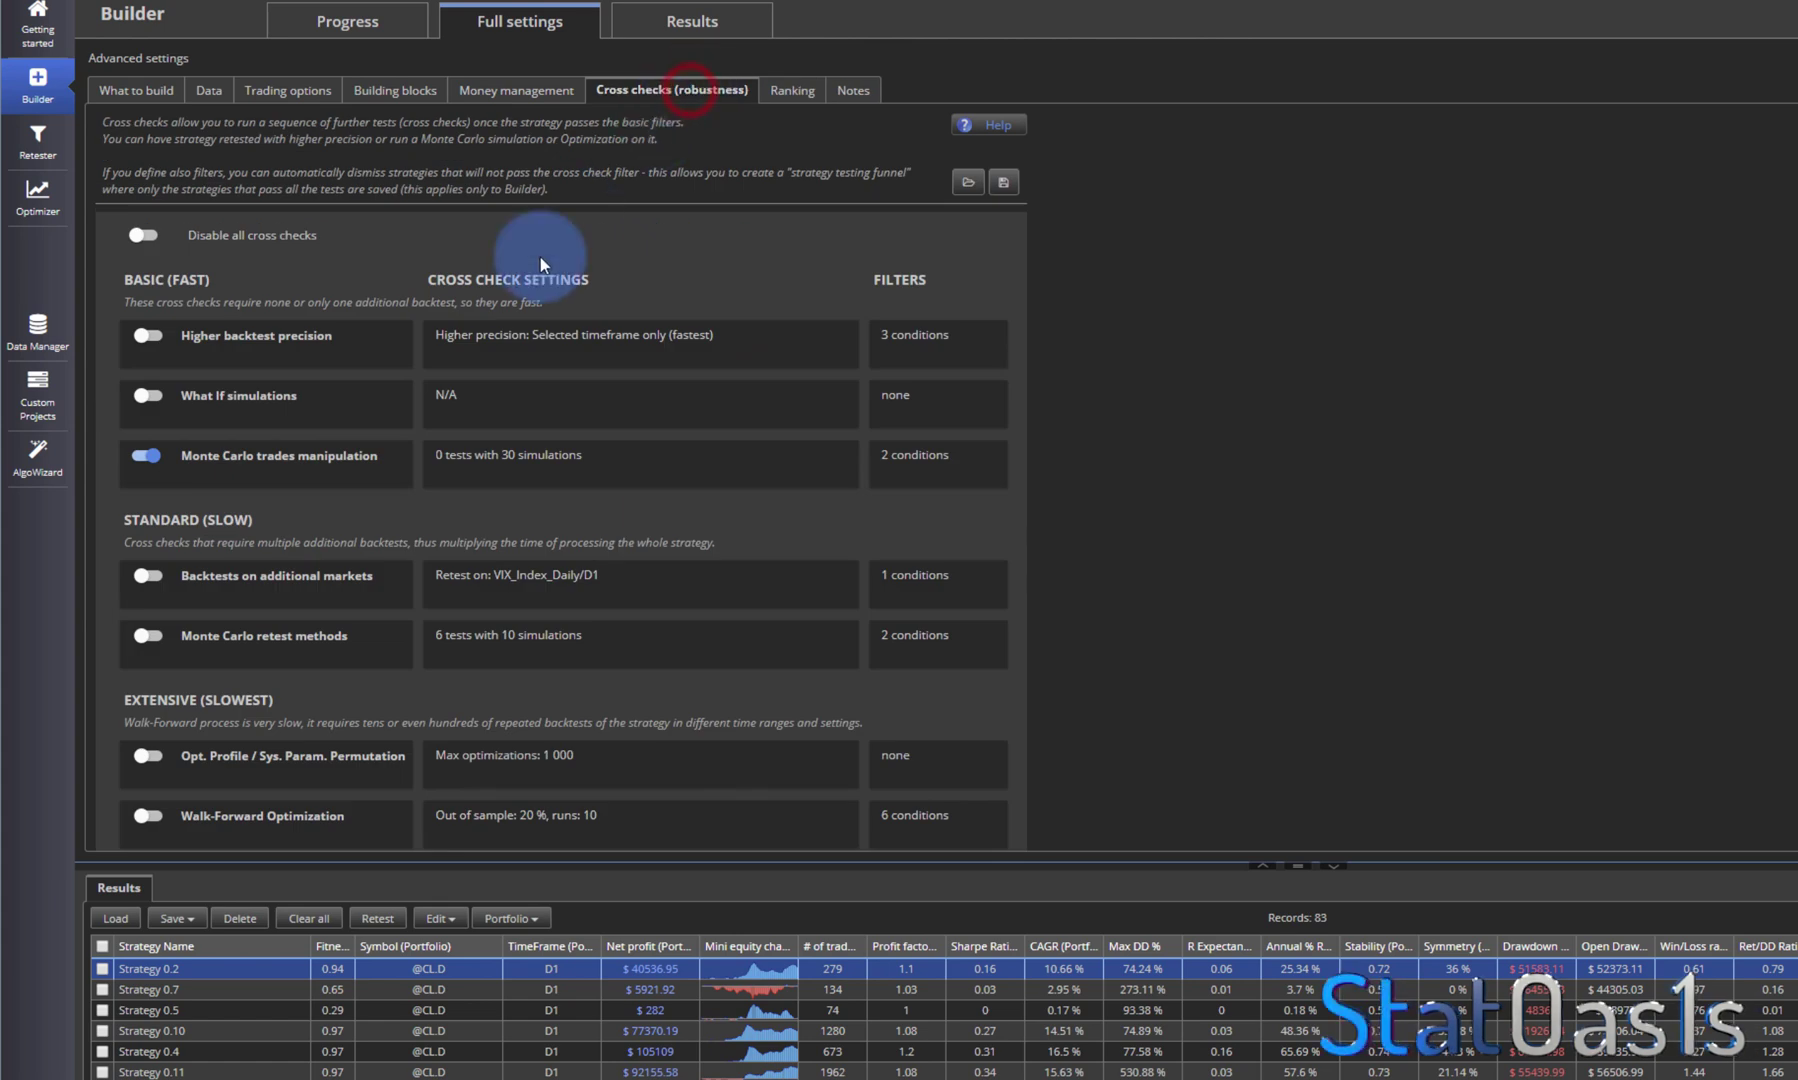
click(785, 95)
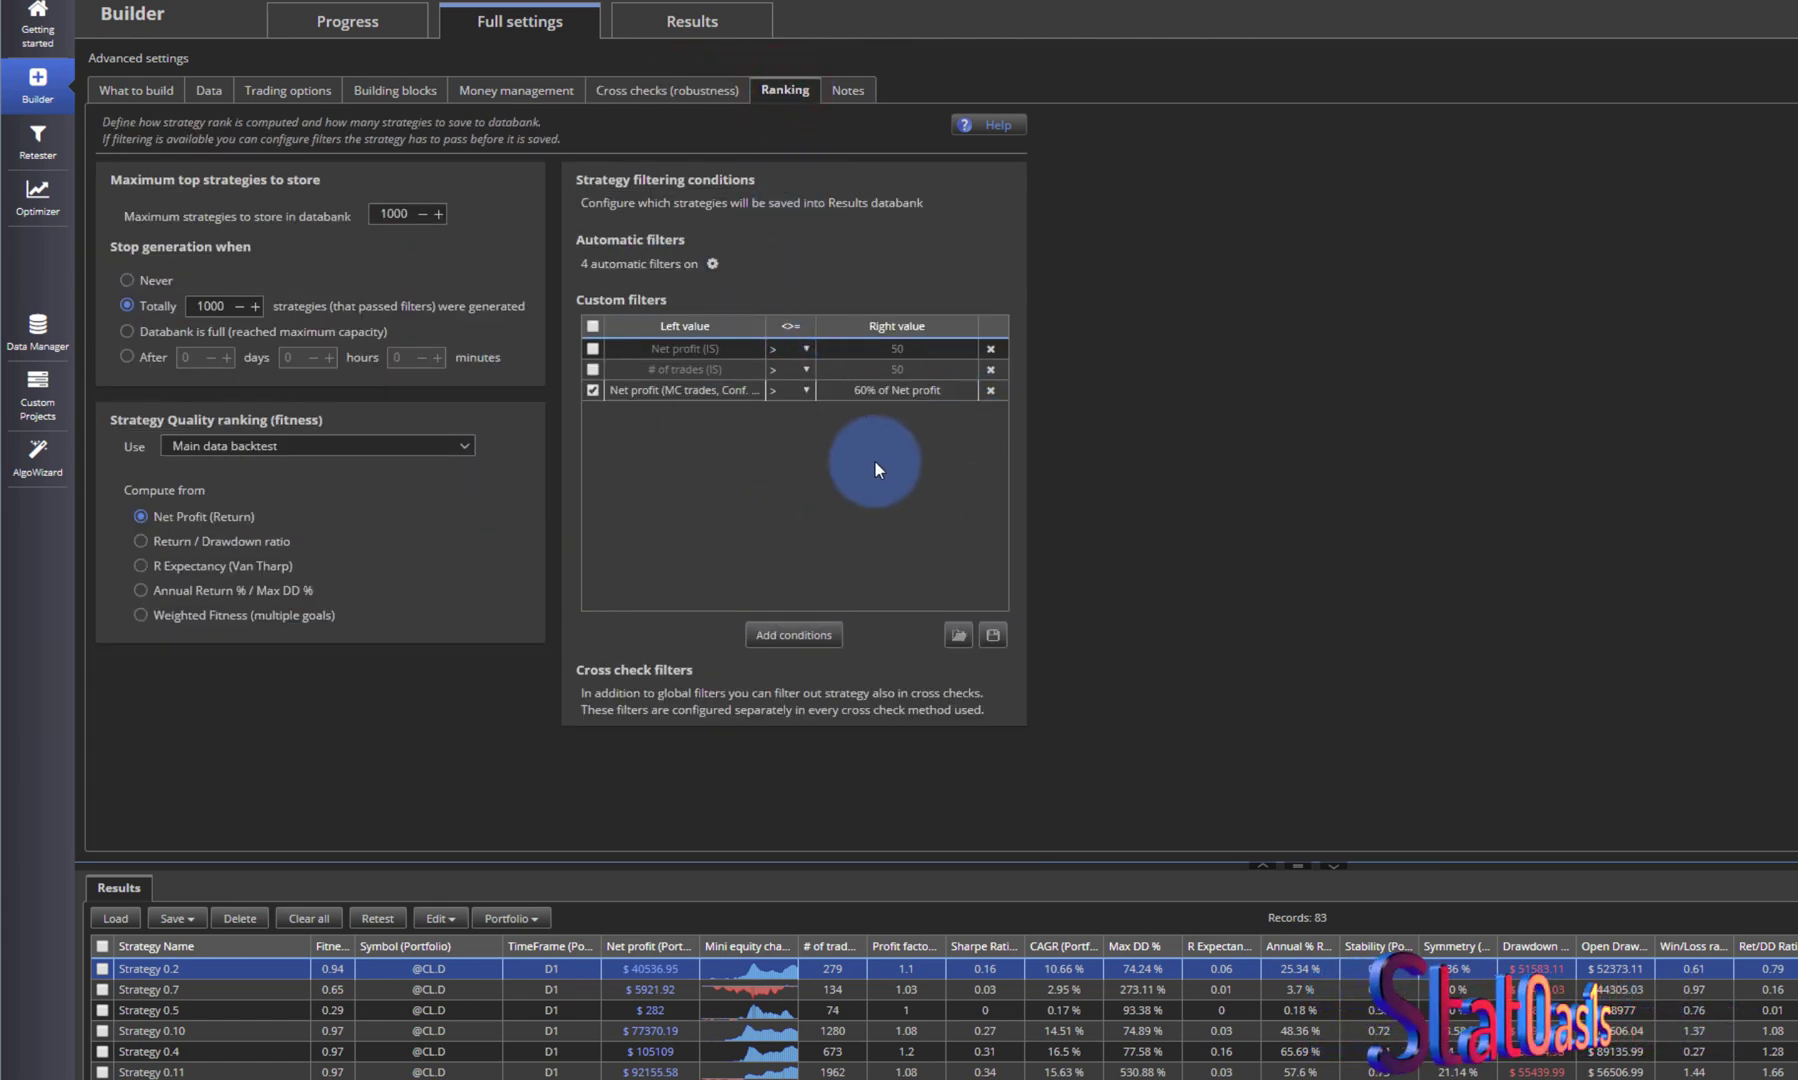
click(675, 90)
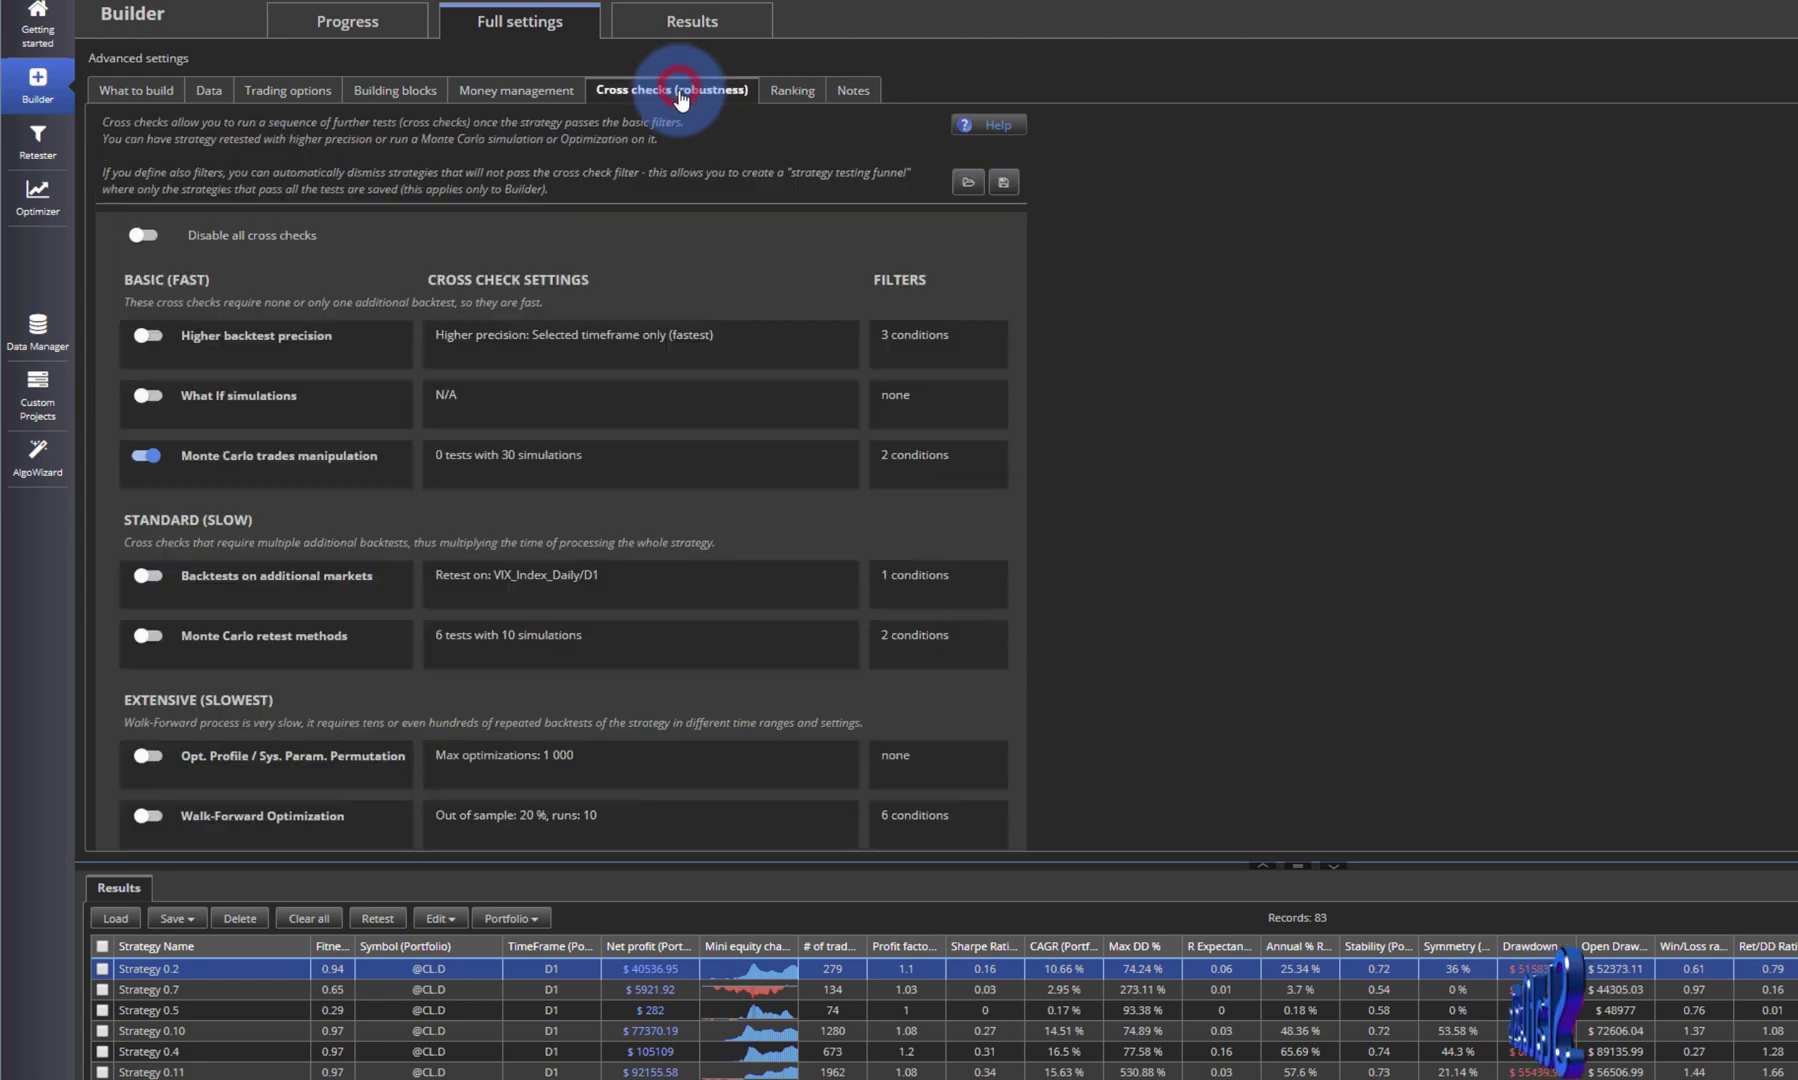
click(600, 465)
click(998, 546)
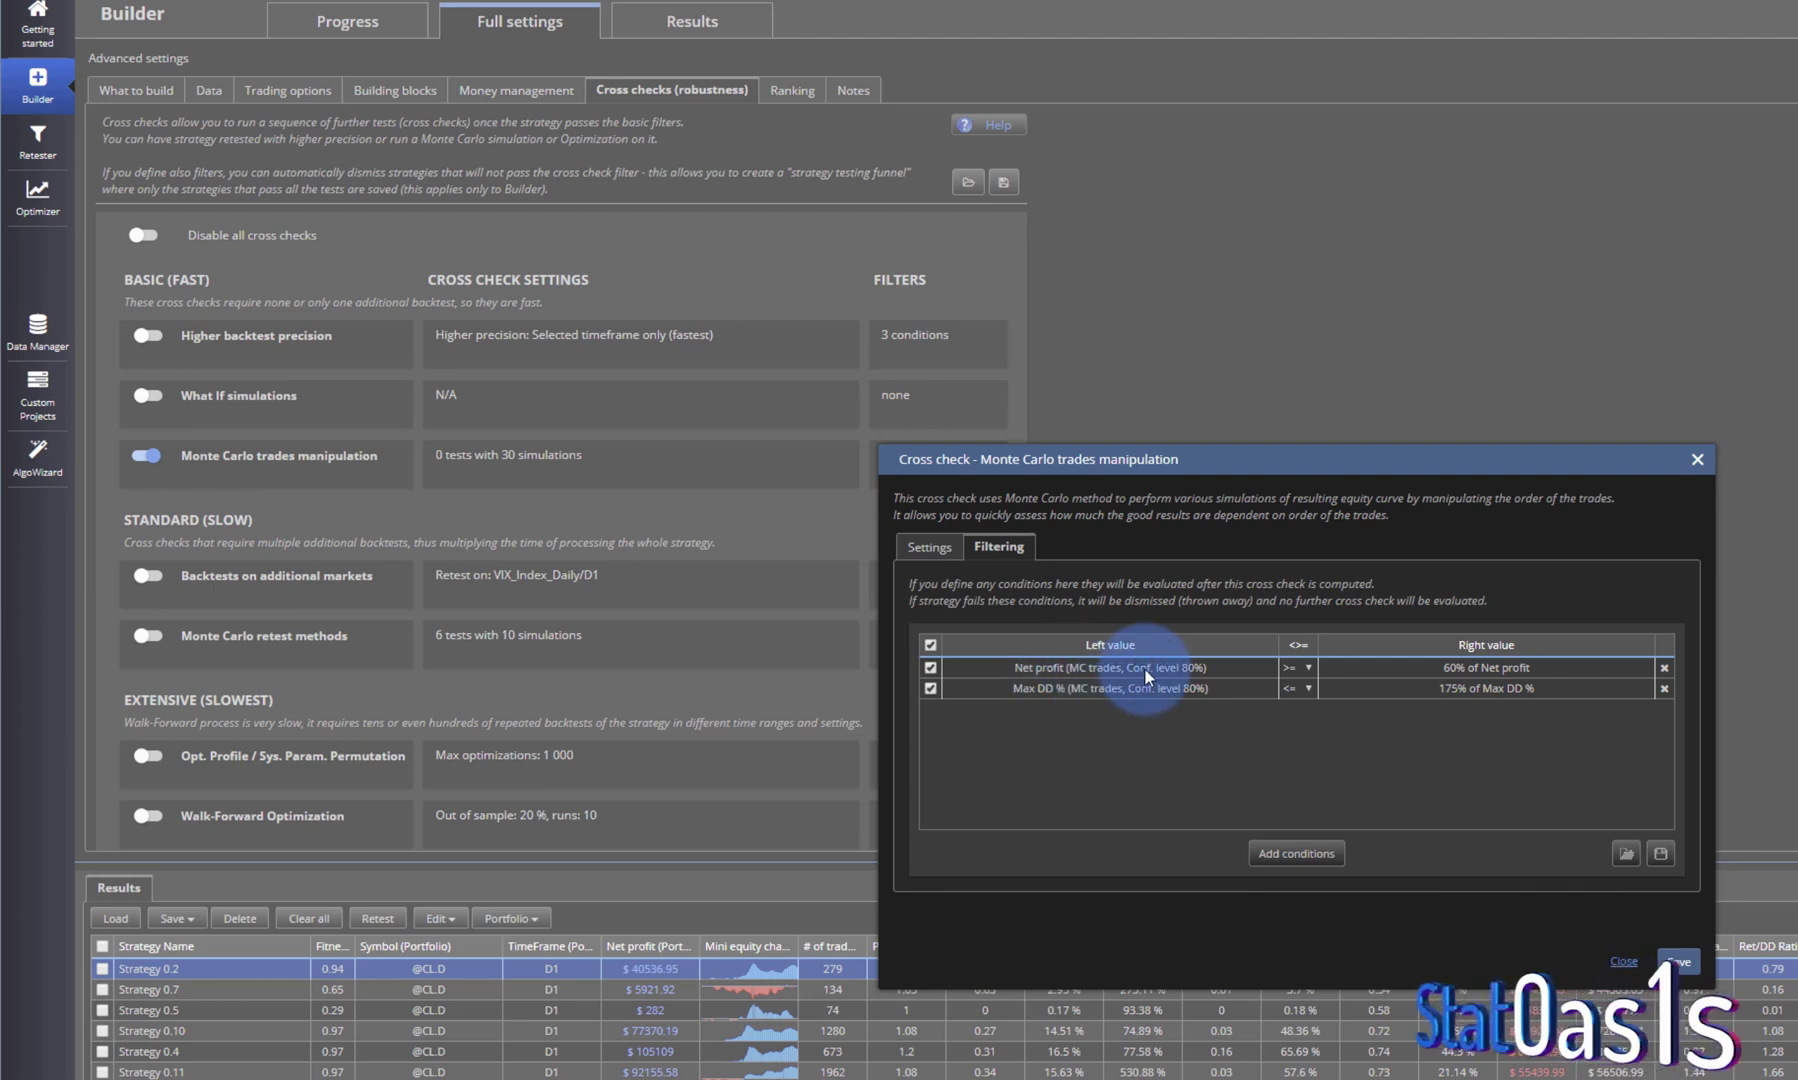
Step: Try switching the left value of the cross check's Net profit condition to in-sample main data, and close the cross check without saving
double_click(1080, 668)
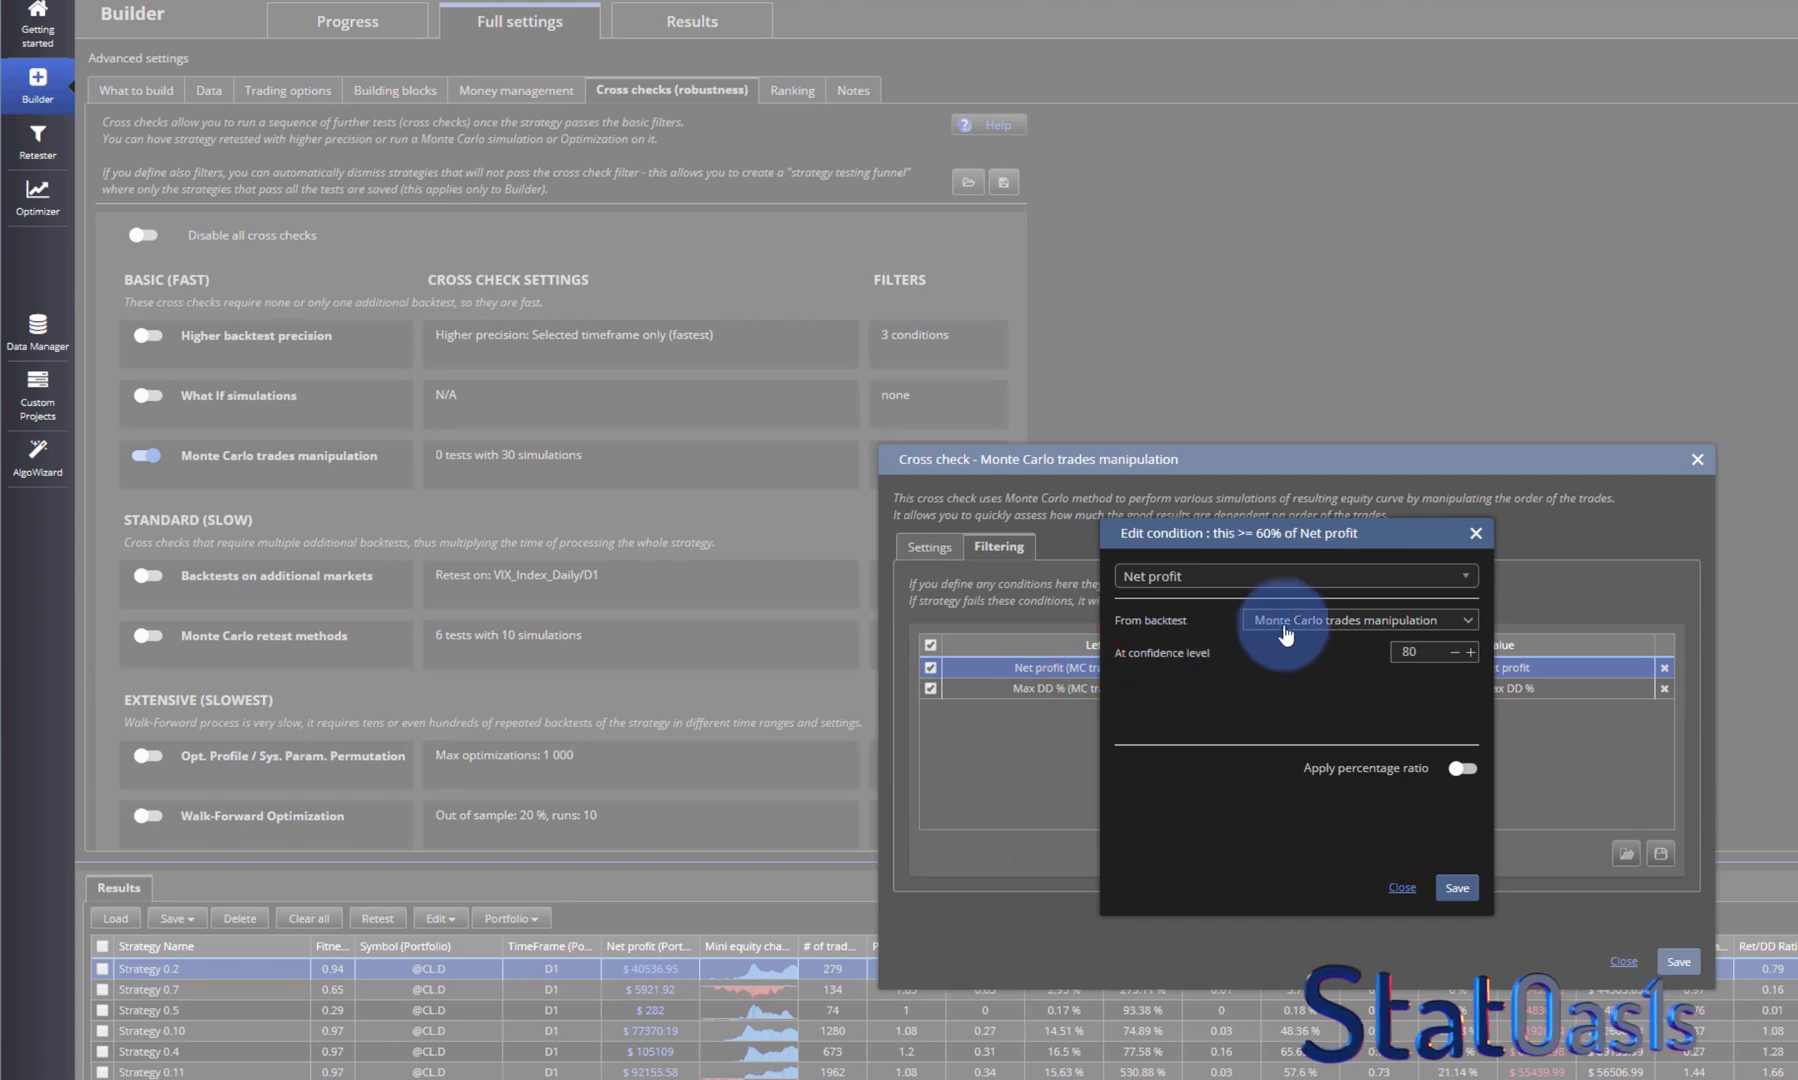
click(1285, 635)
click(1290, 645)
click(1457, 887)
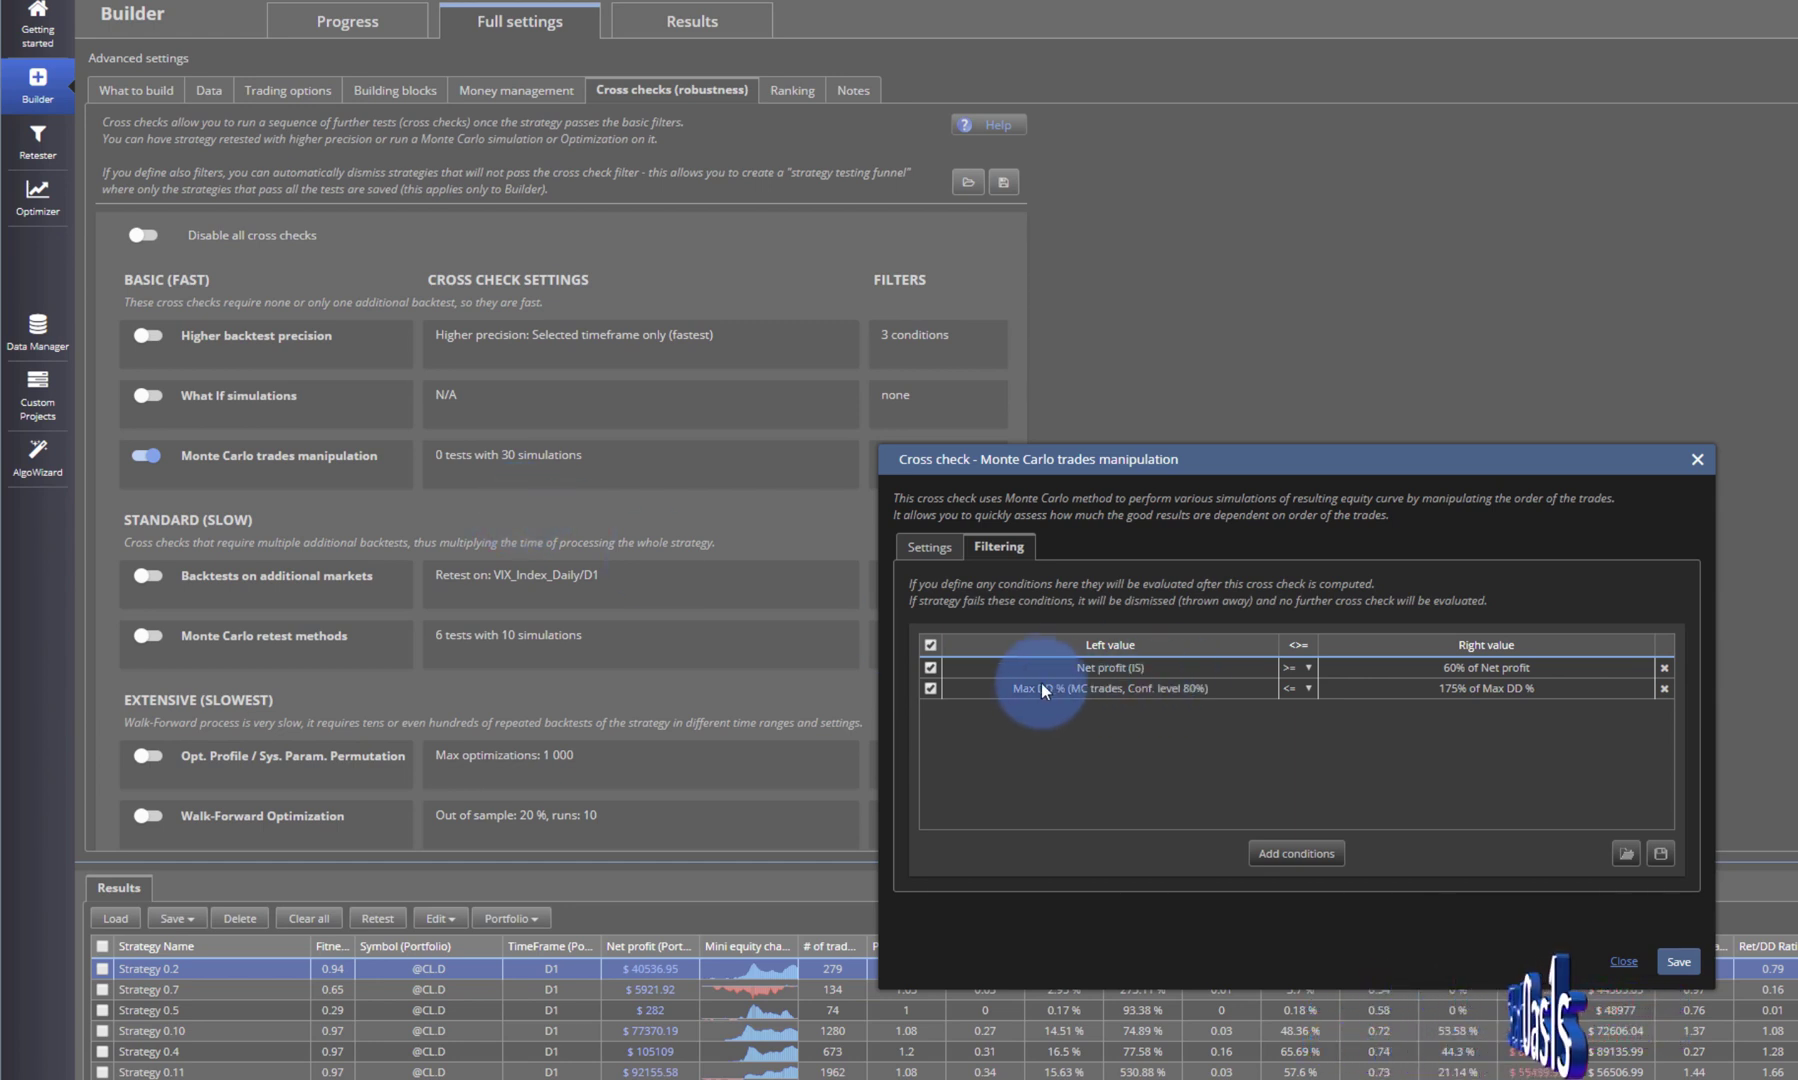
click(1626, 959)
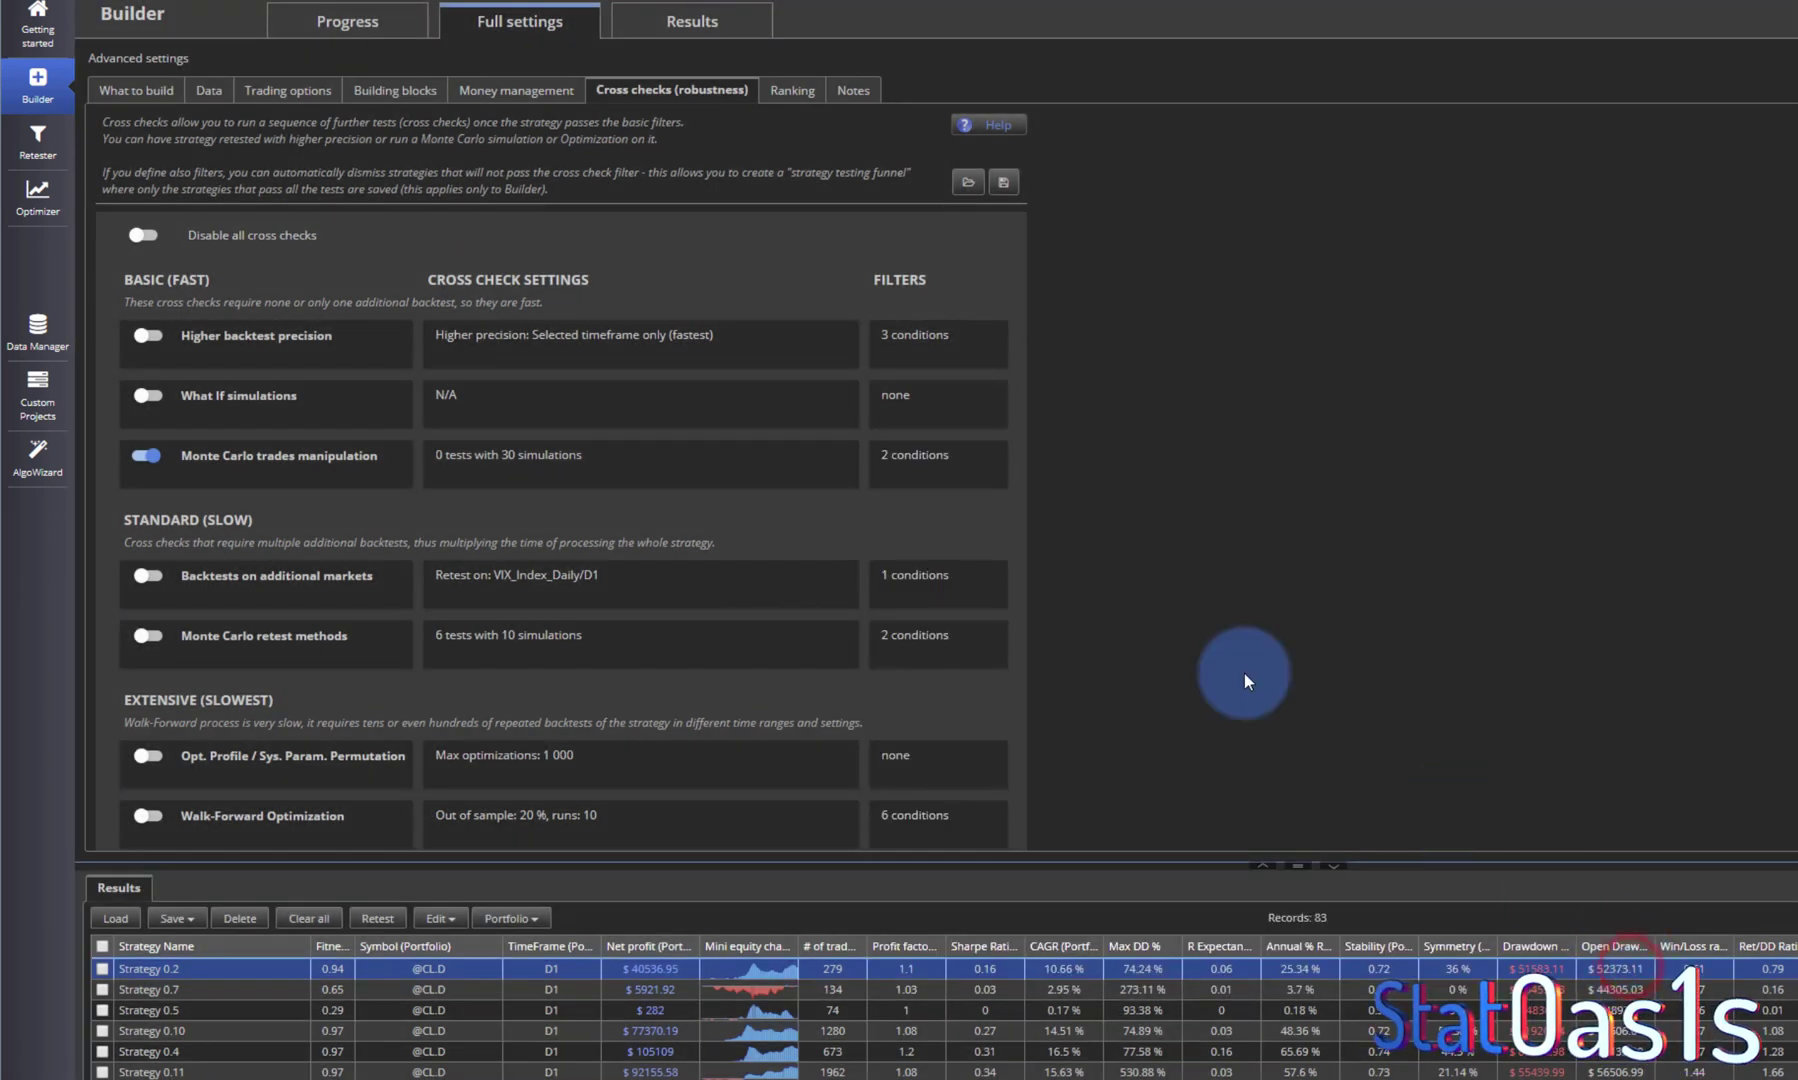
Step: Review the data range parts of the main backtest and the filtering conditions of the Monte Carlo trades manipulation cross check
click(790, 91)
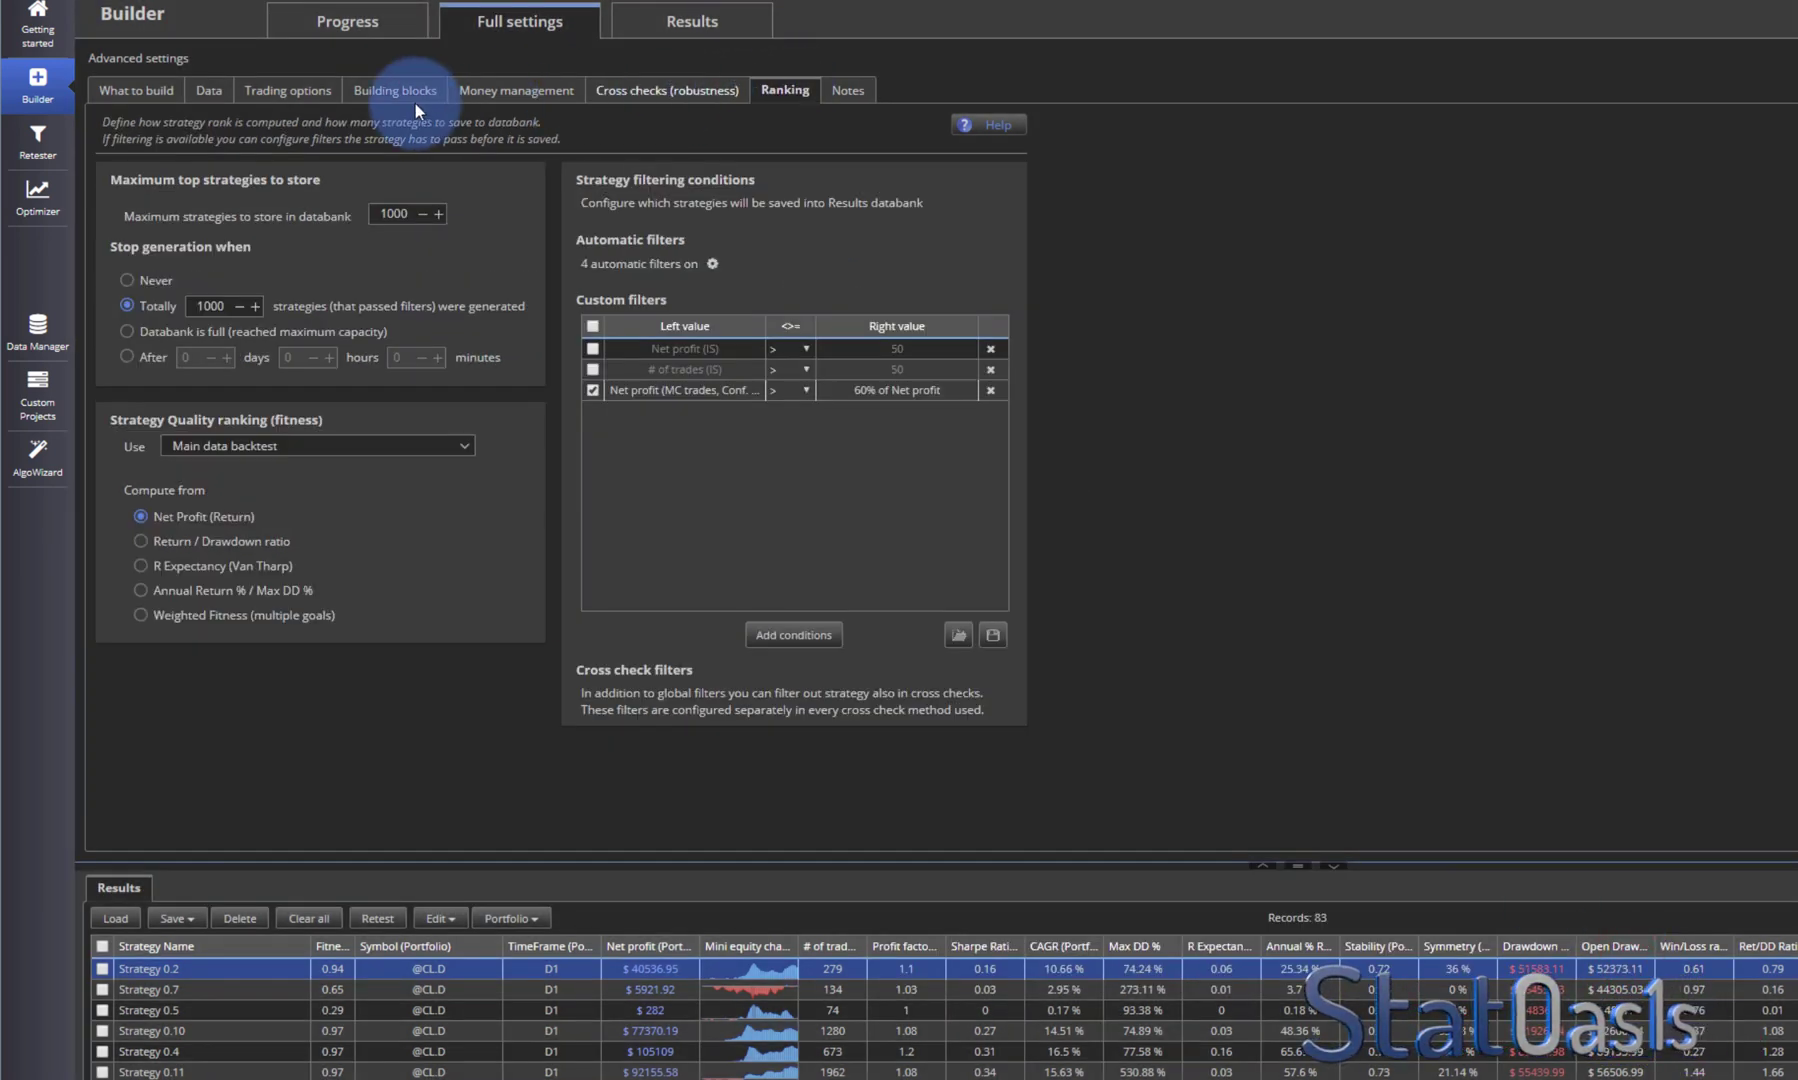
click(209, 90)
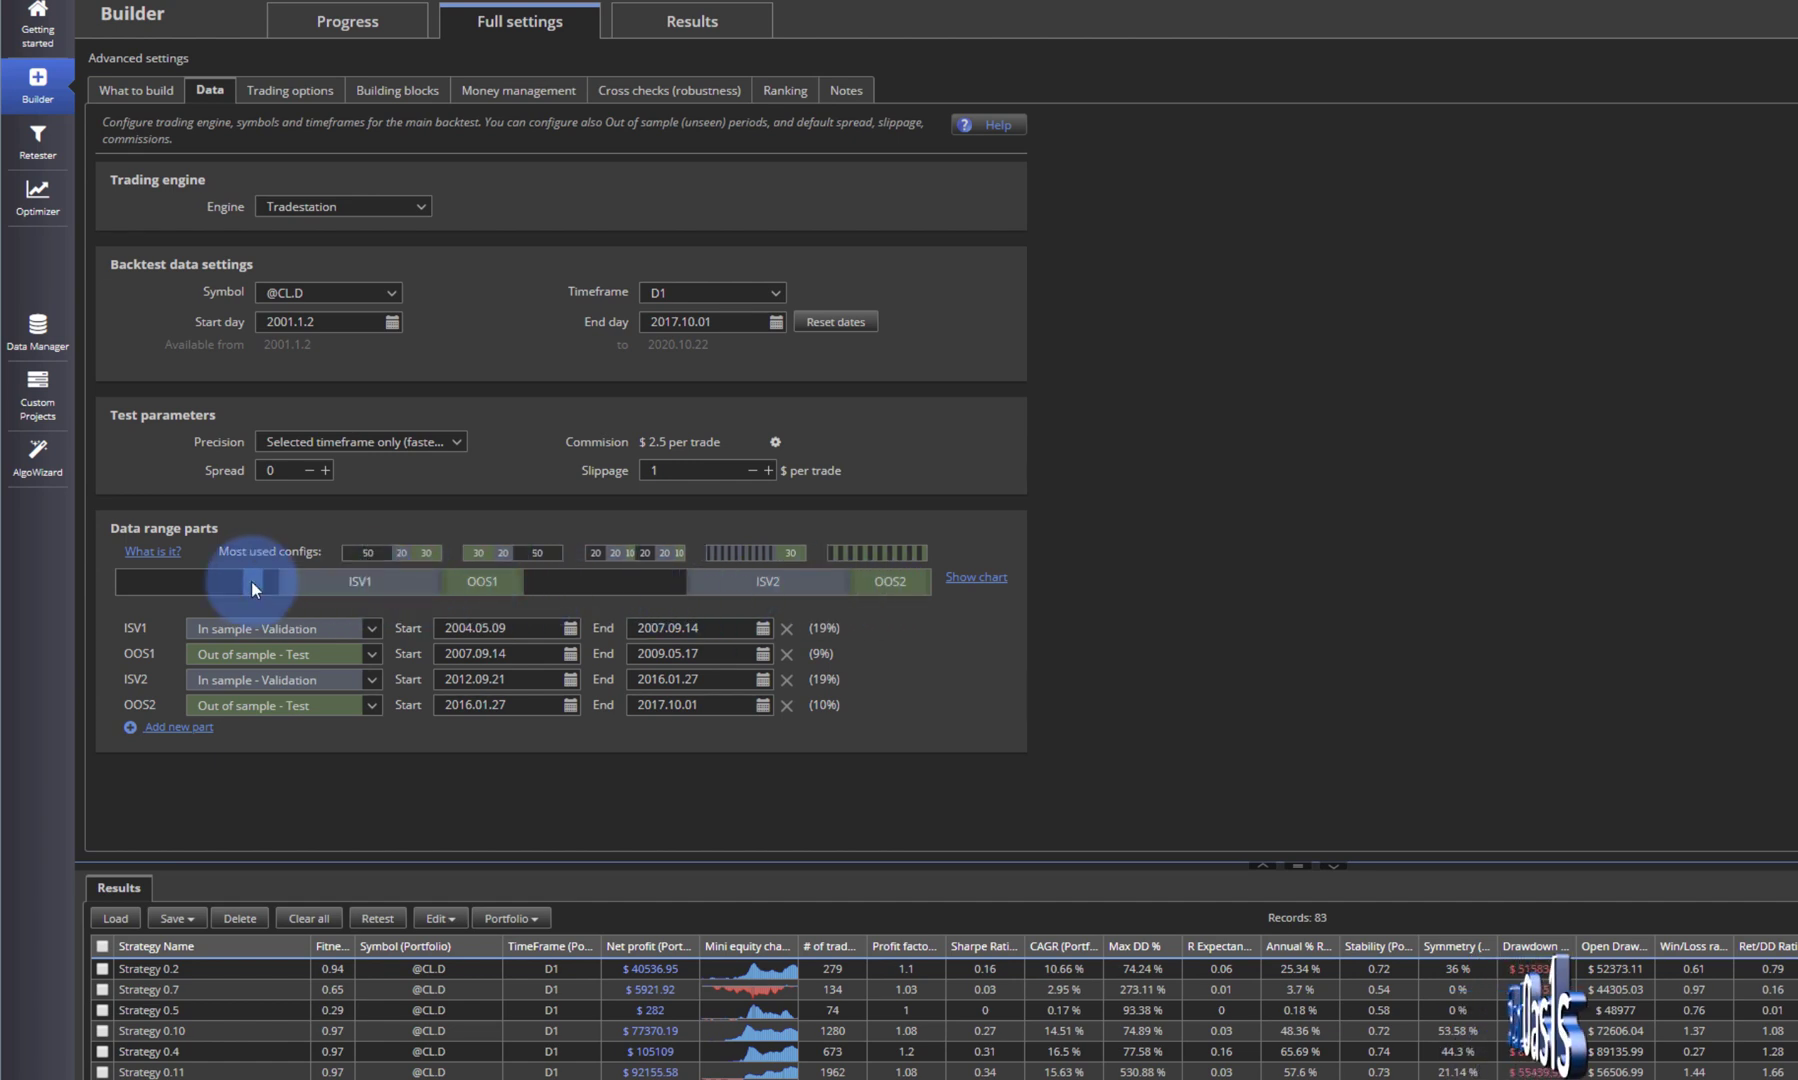
click(668, 90)
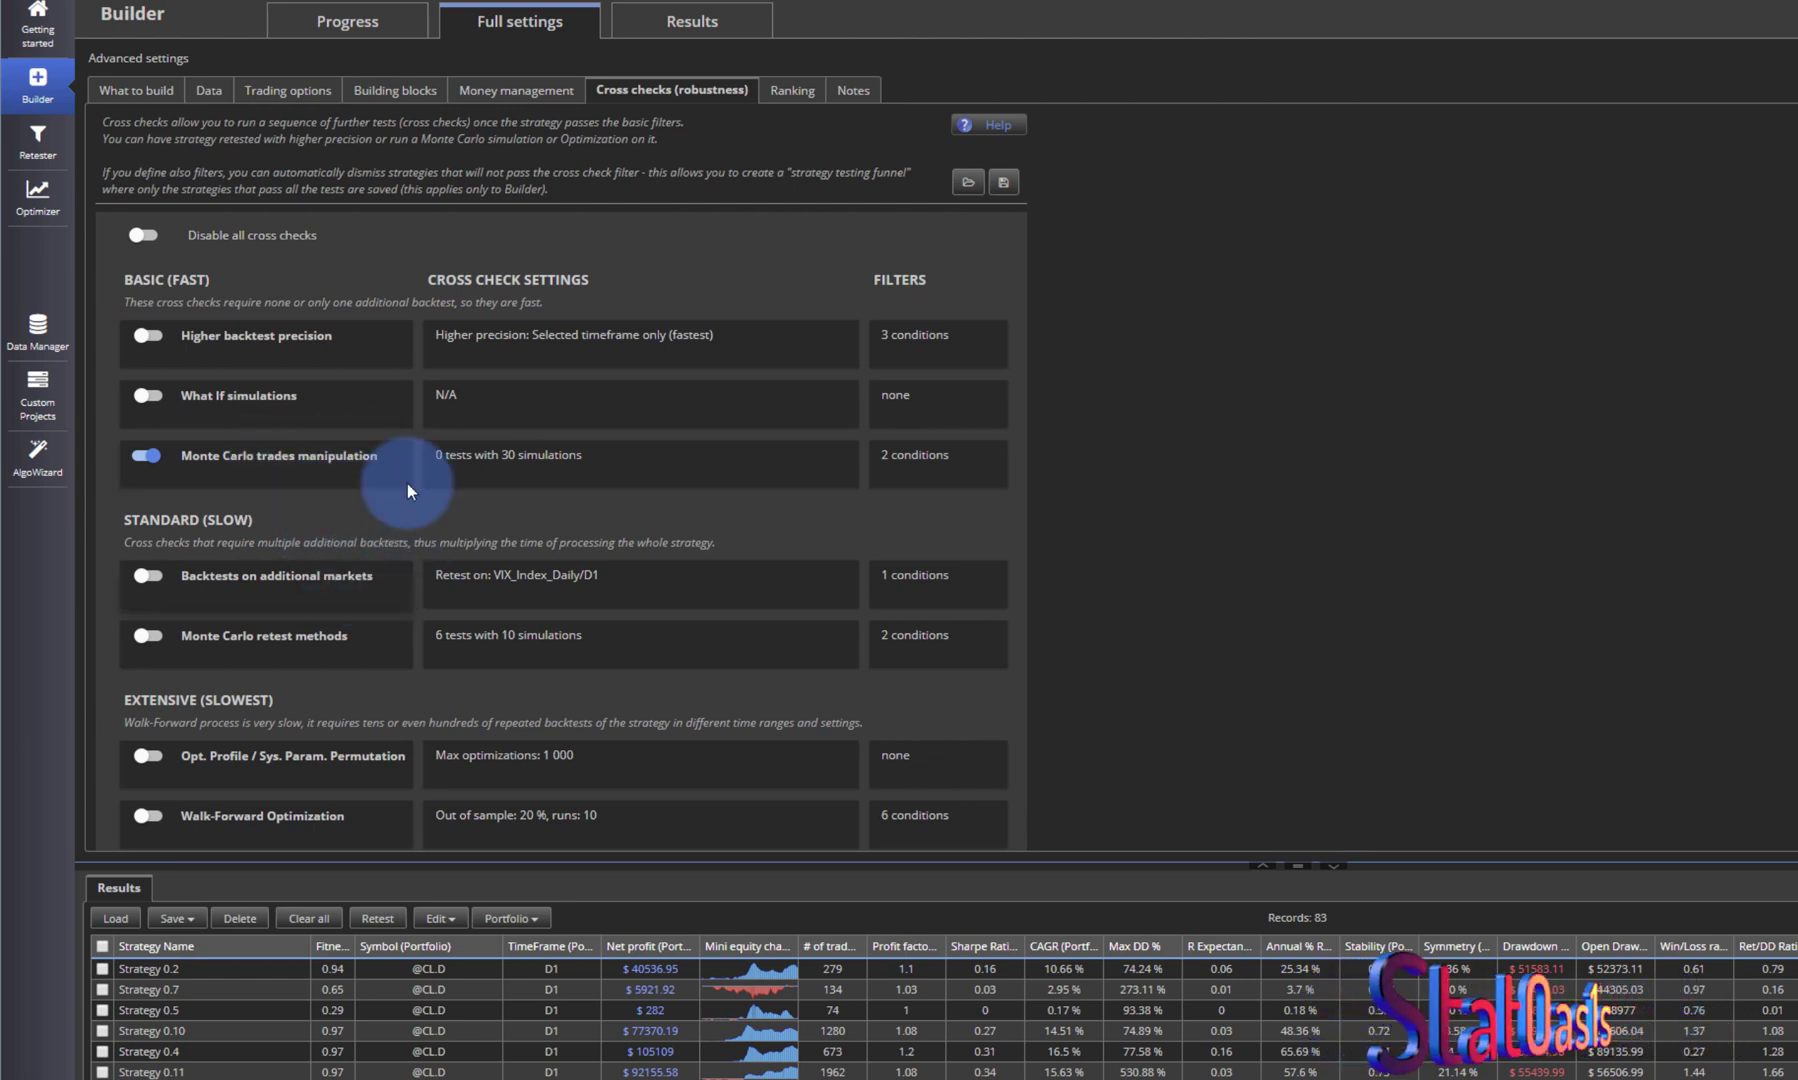
click(520, 460)
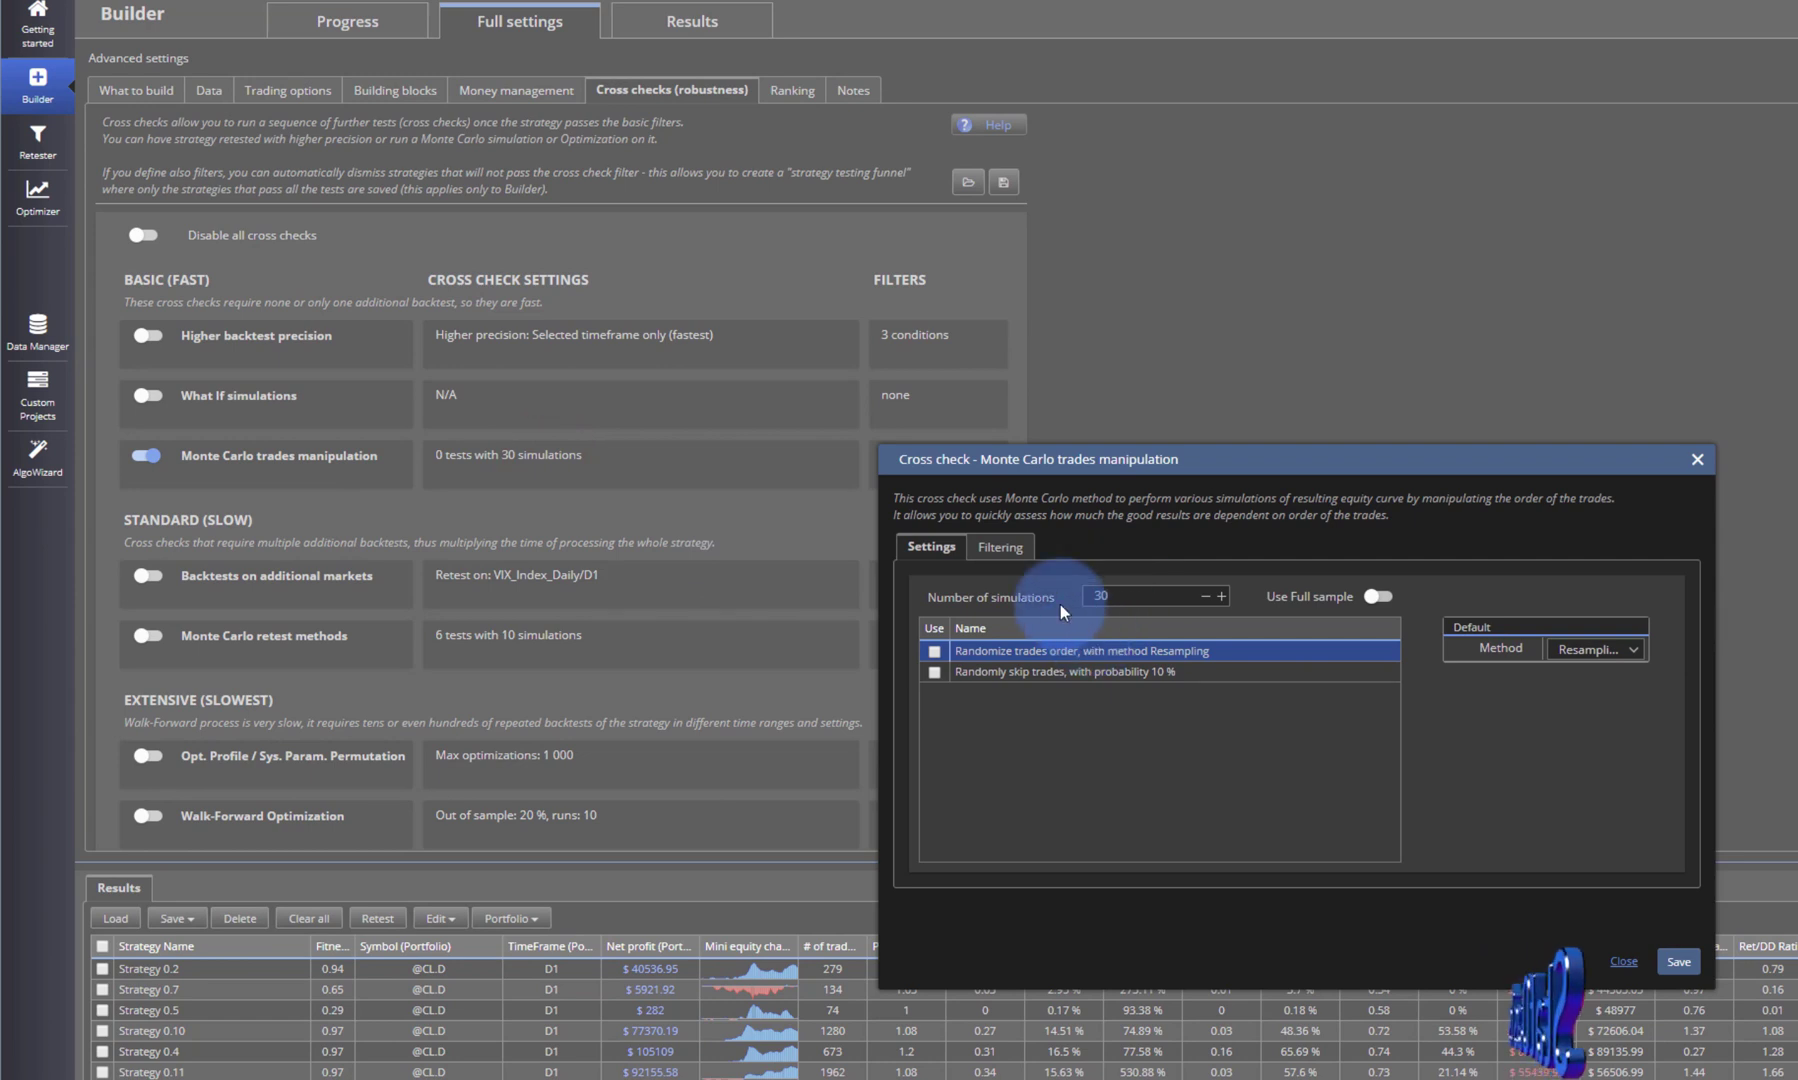
click(1025, 547)
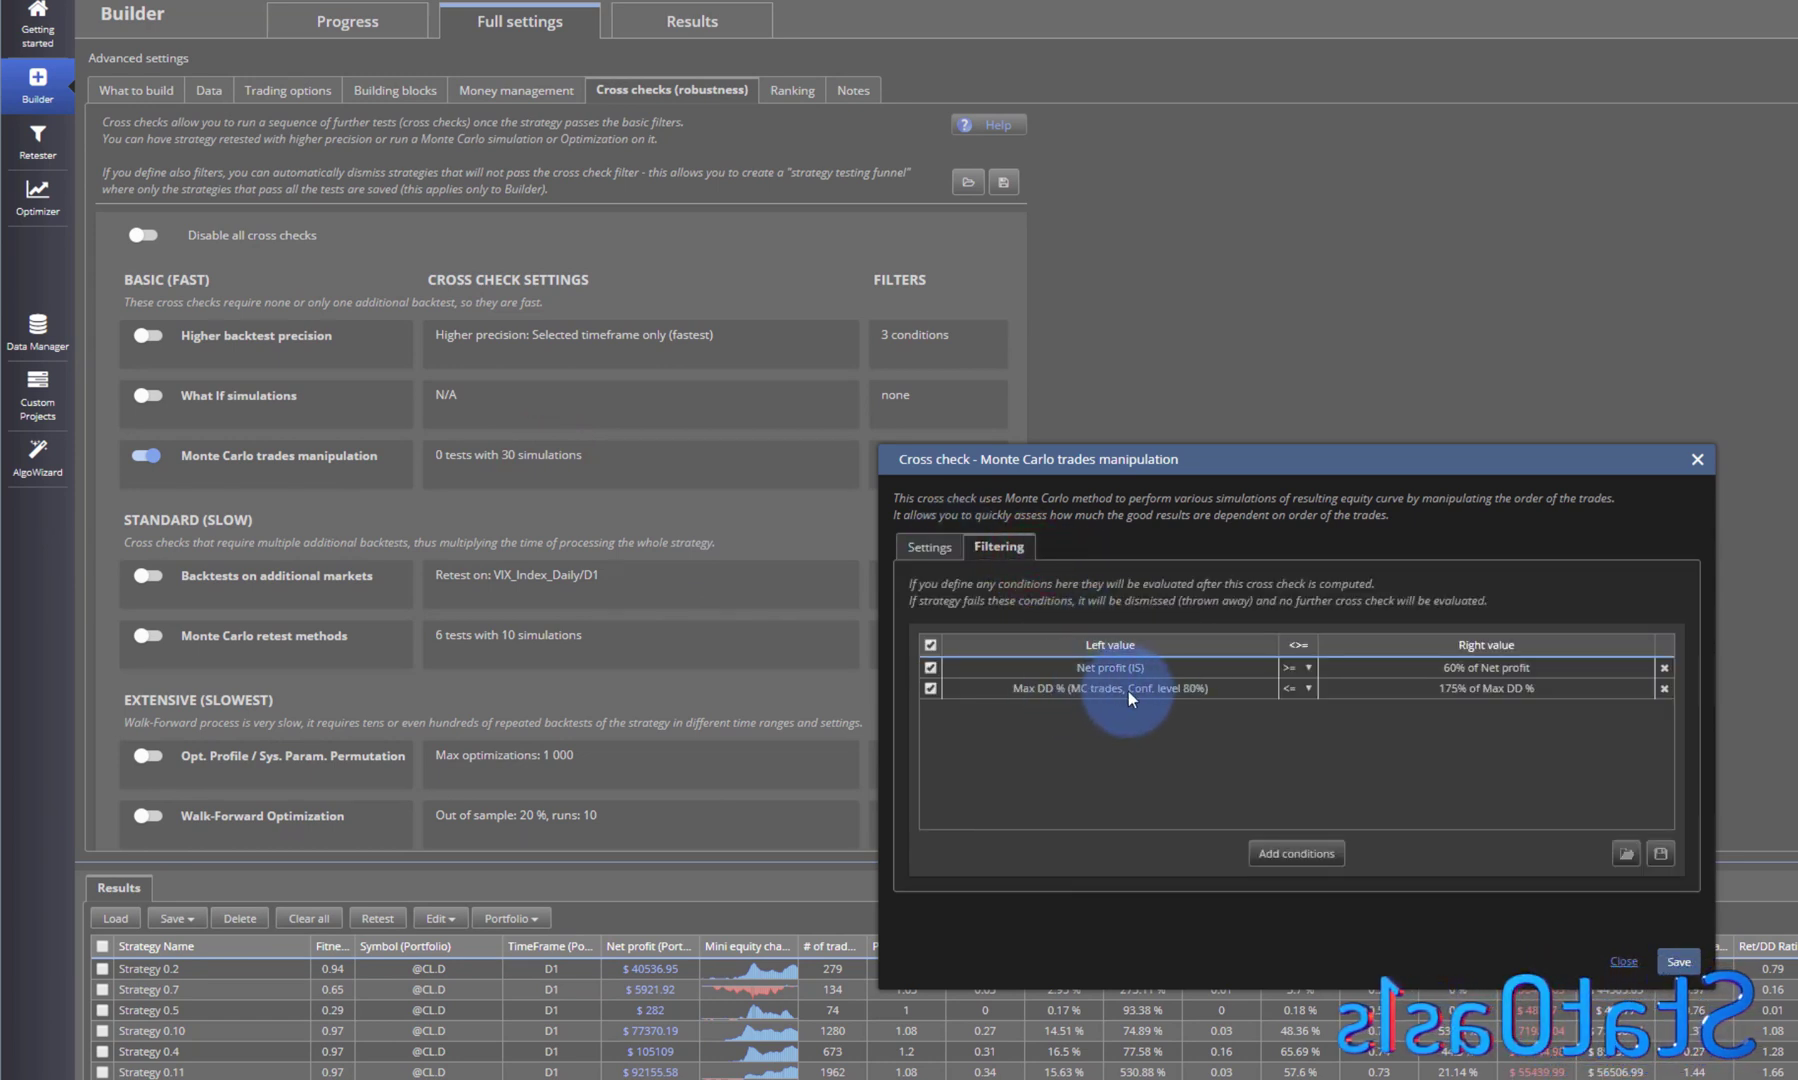
click(1623, 960)
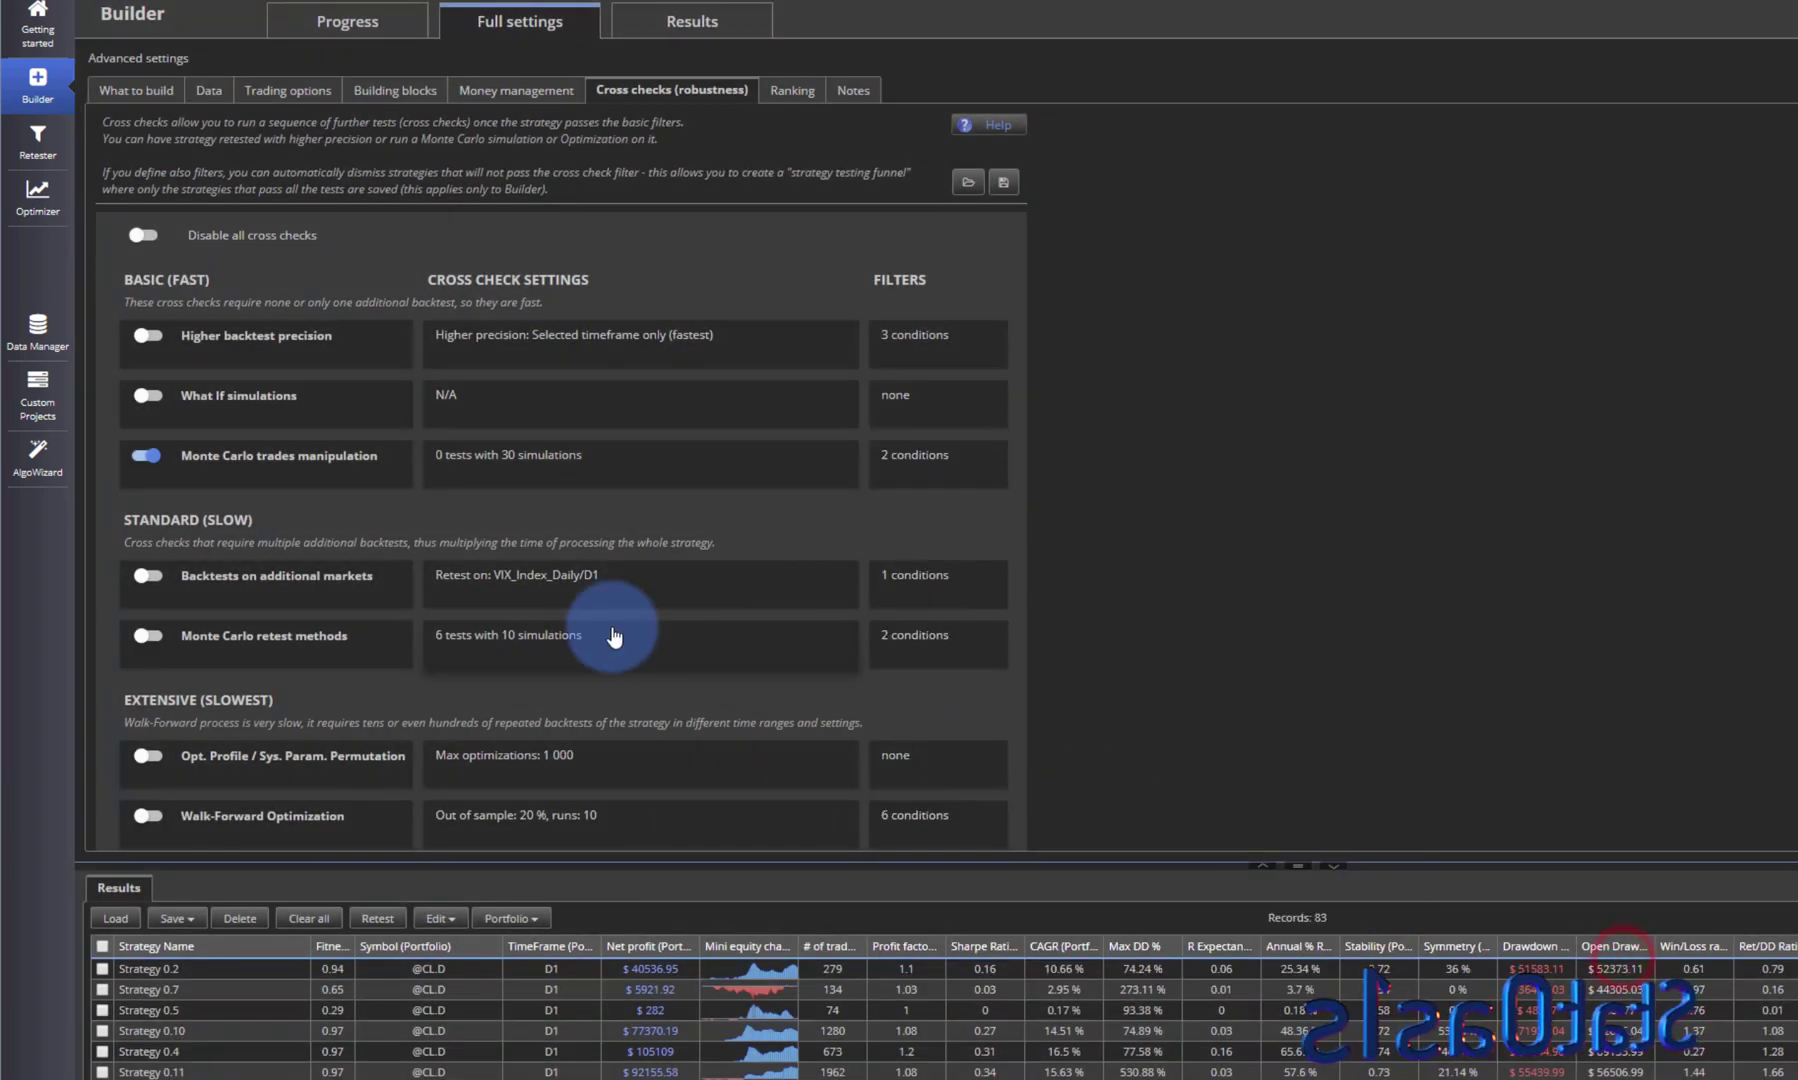
Step: Review the settings and the Profit factor filtering condition of the Backtests on additional markets cross check
click(606, 588)
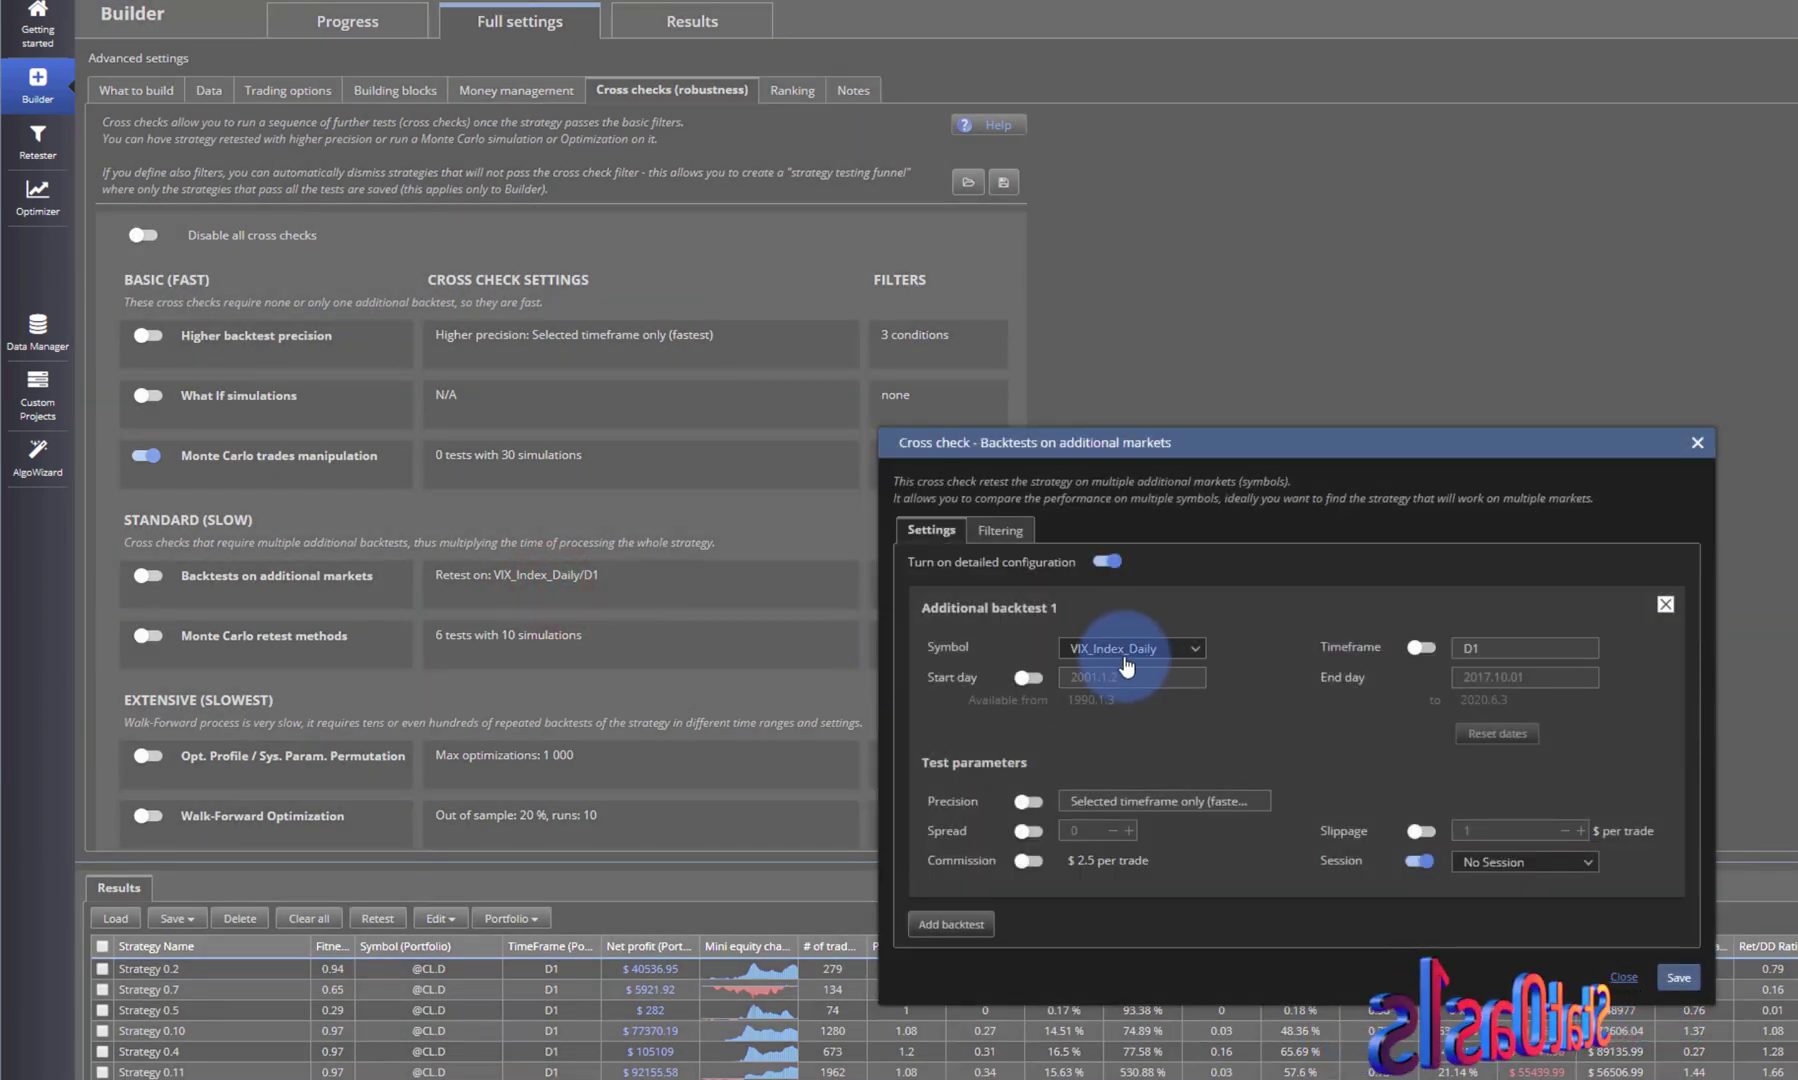
click(1000, 530)
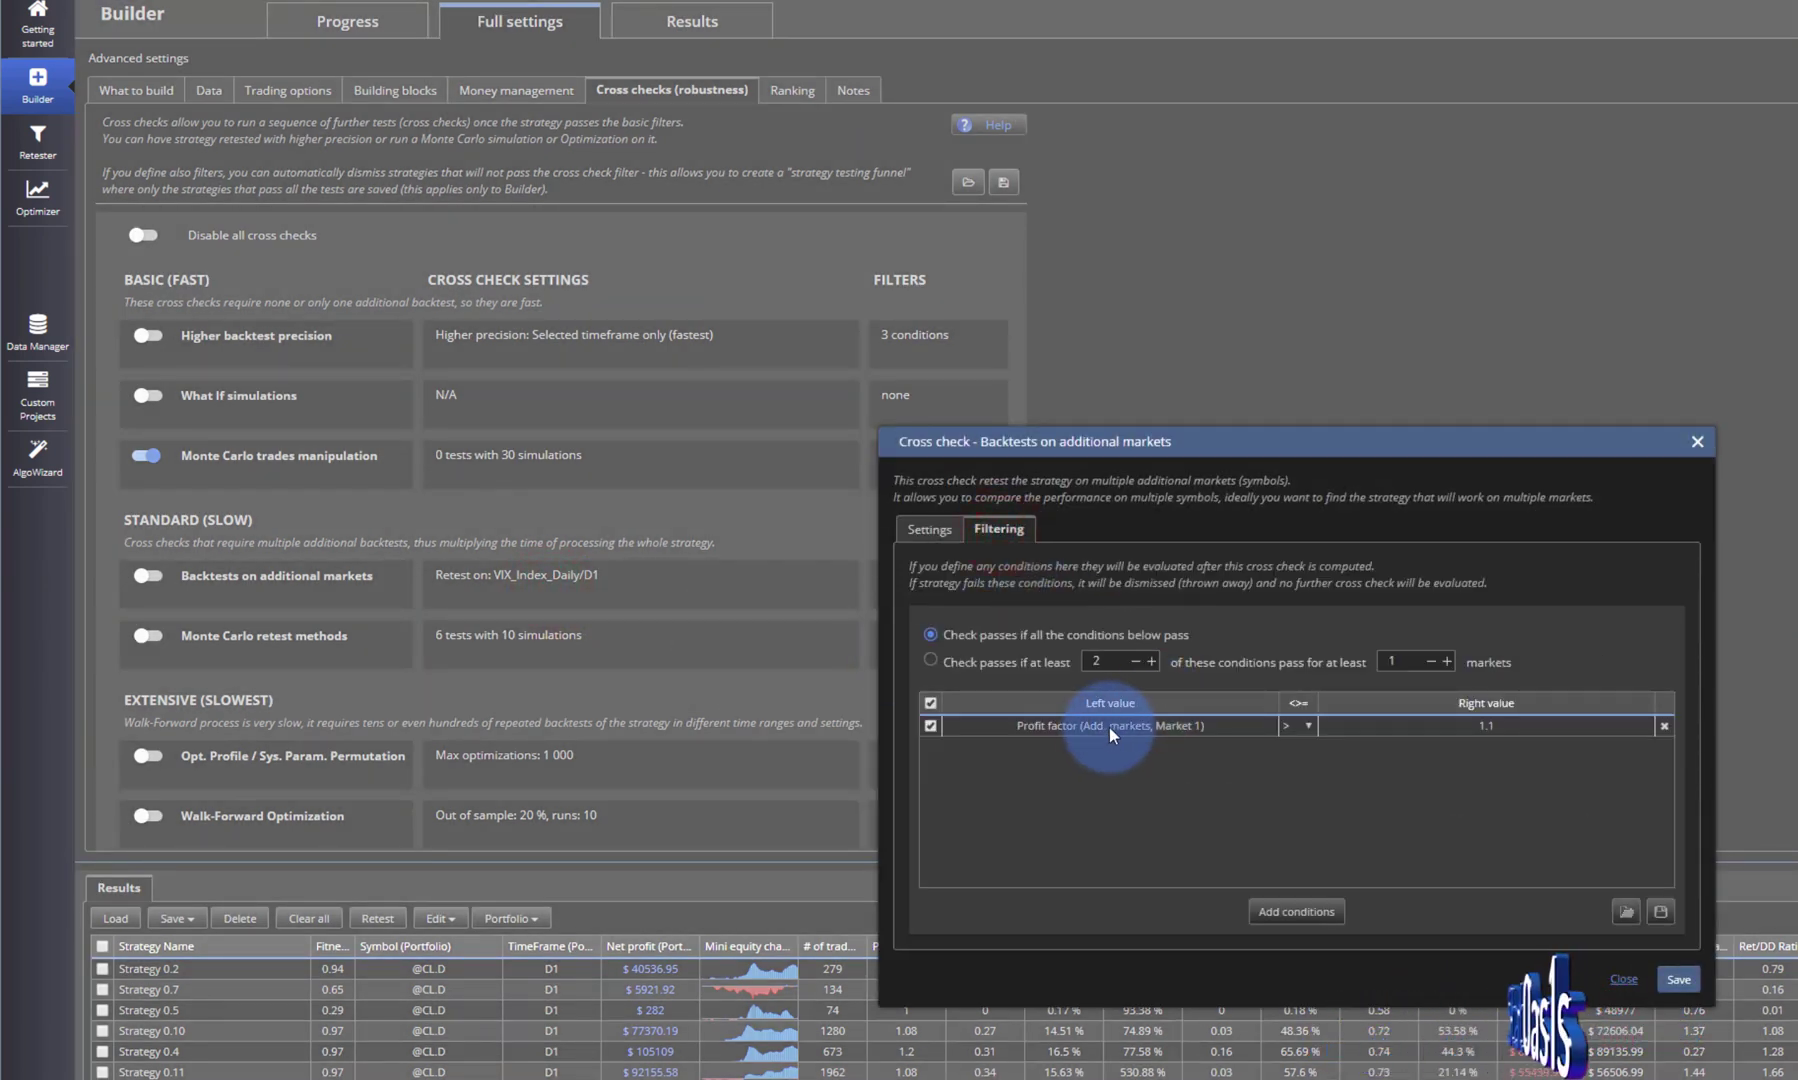
double_click(1108, 728)
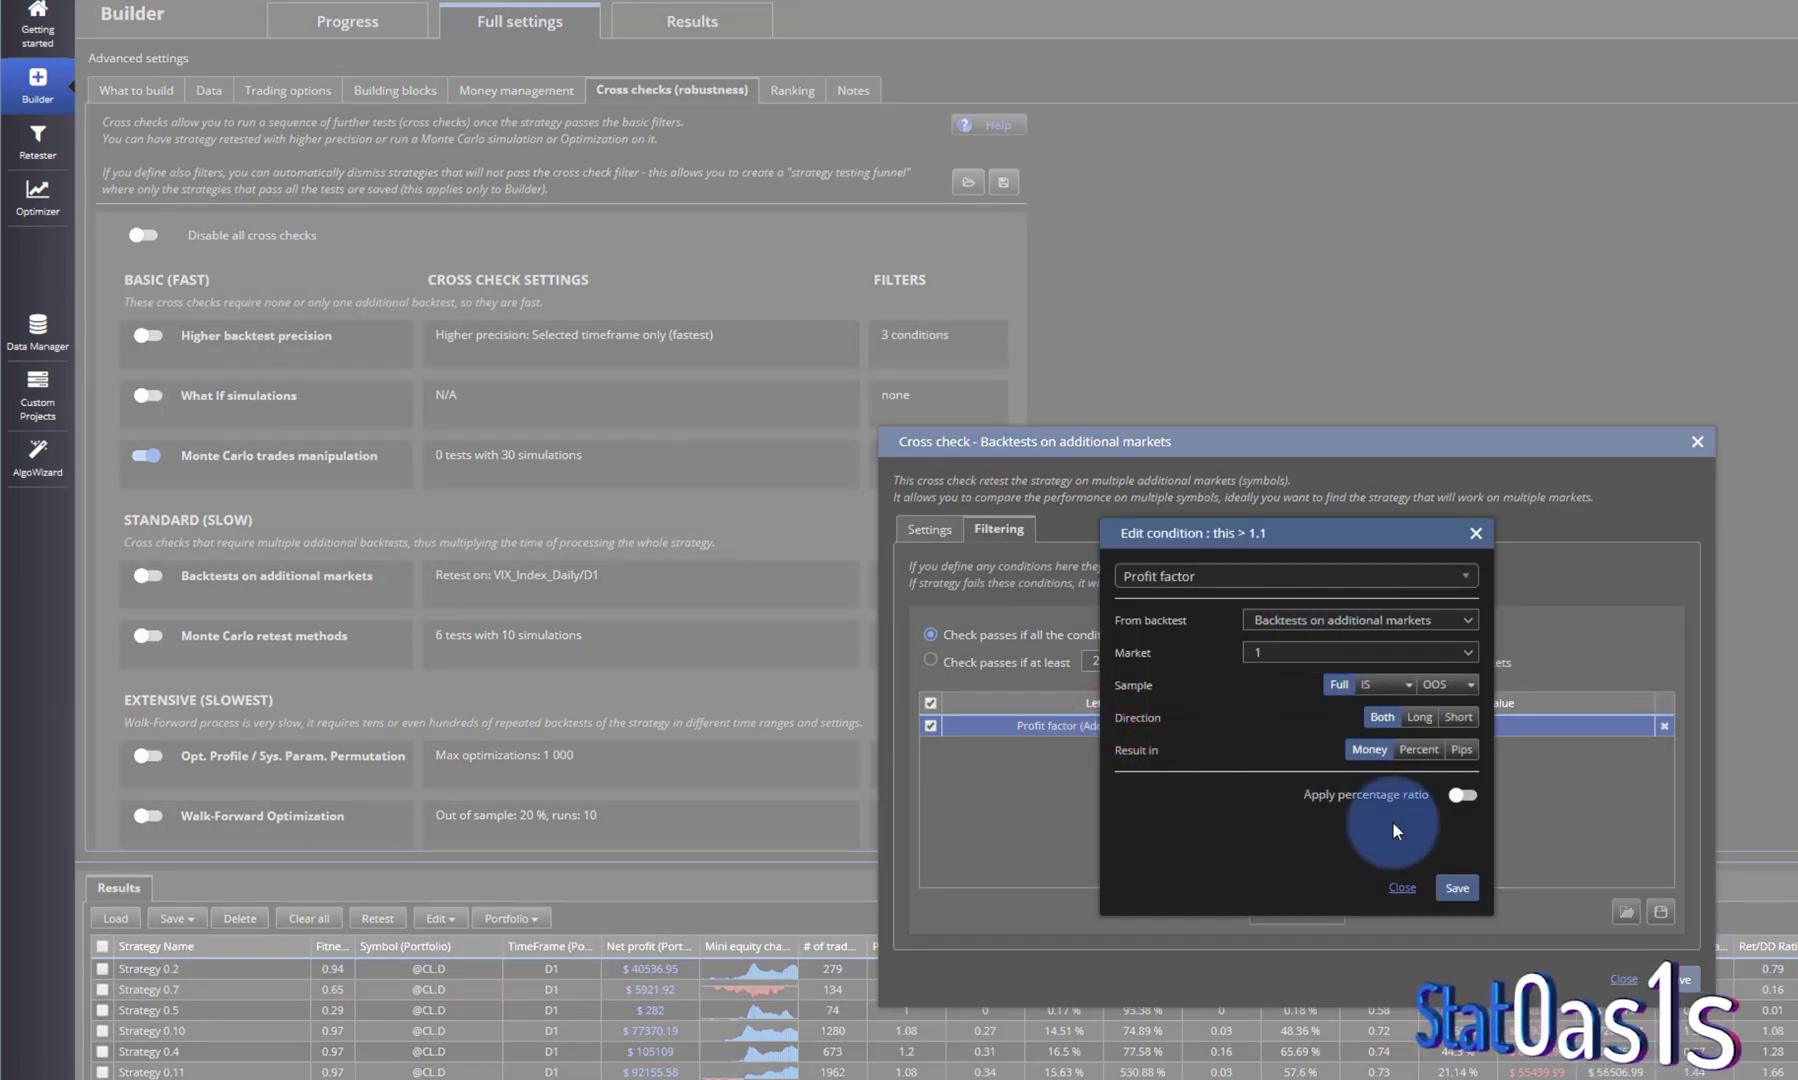
click(1401, 887)
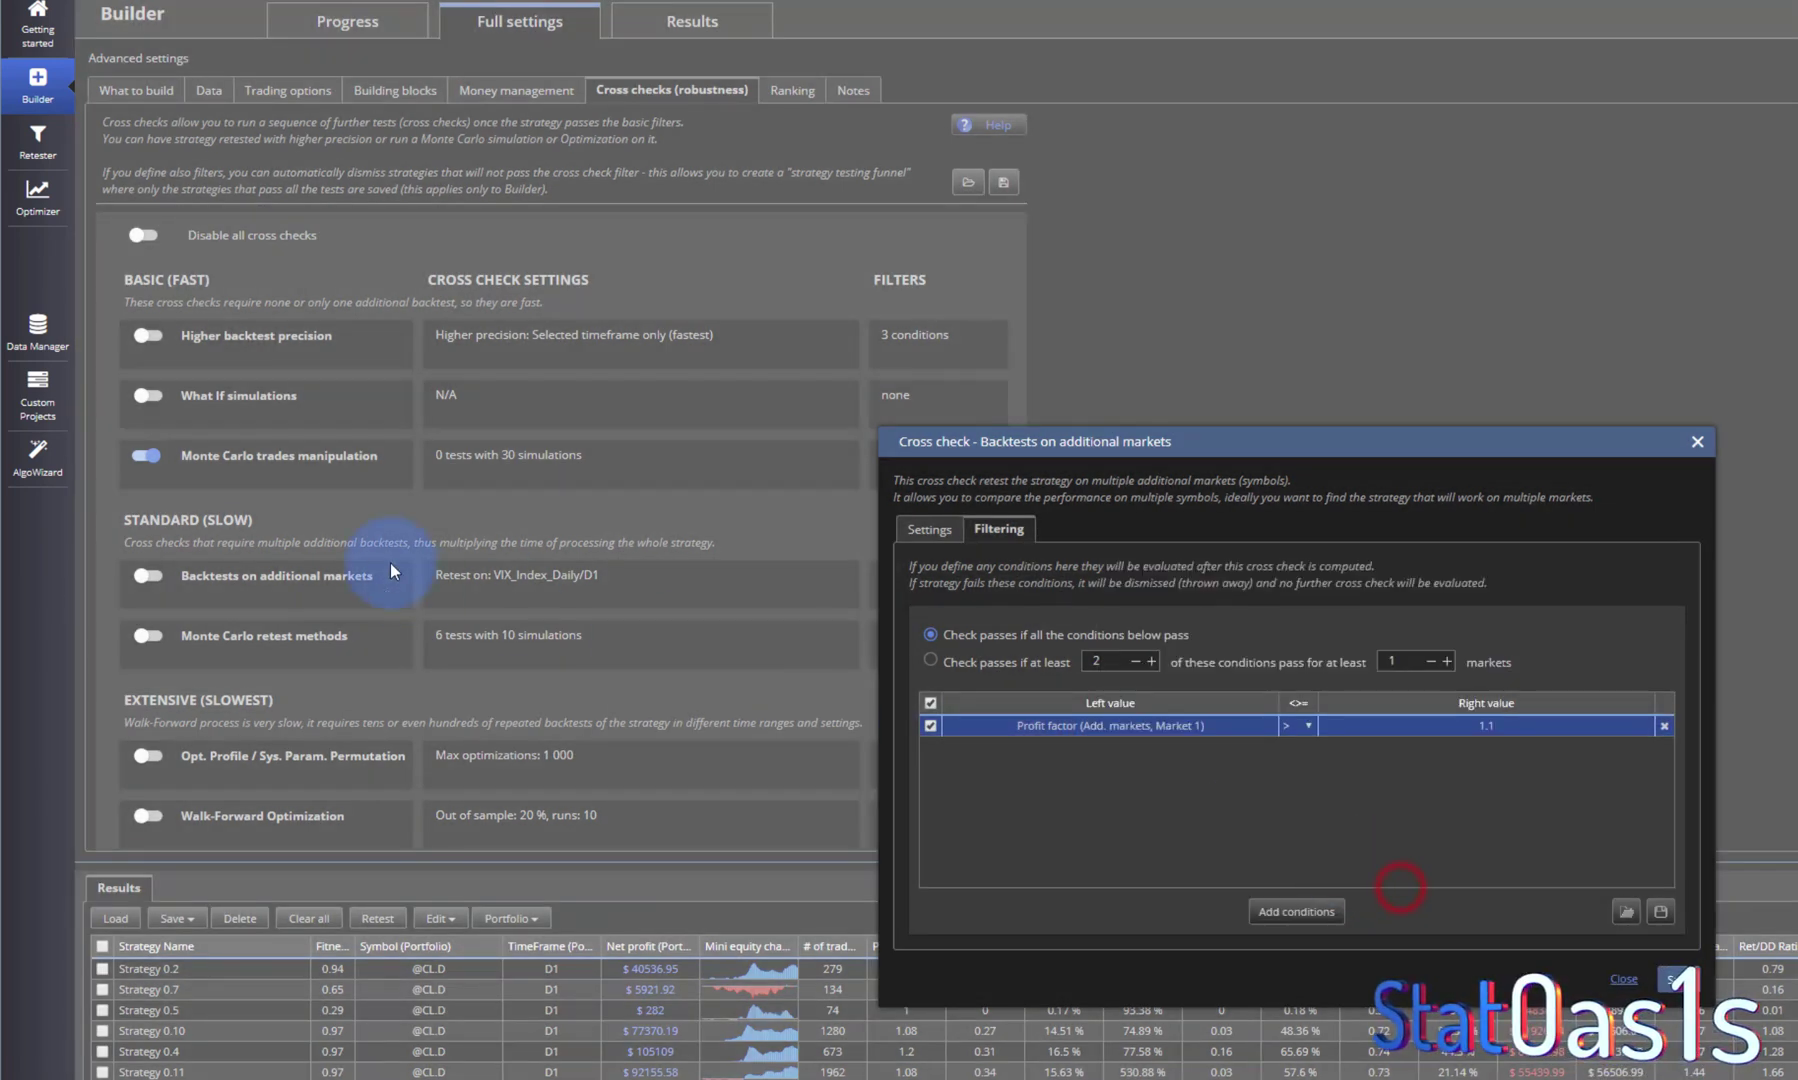
click(1622, 983)
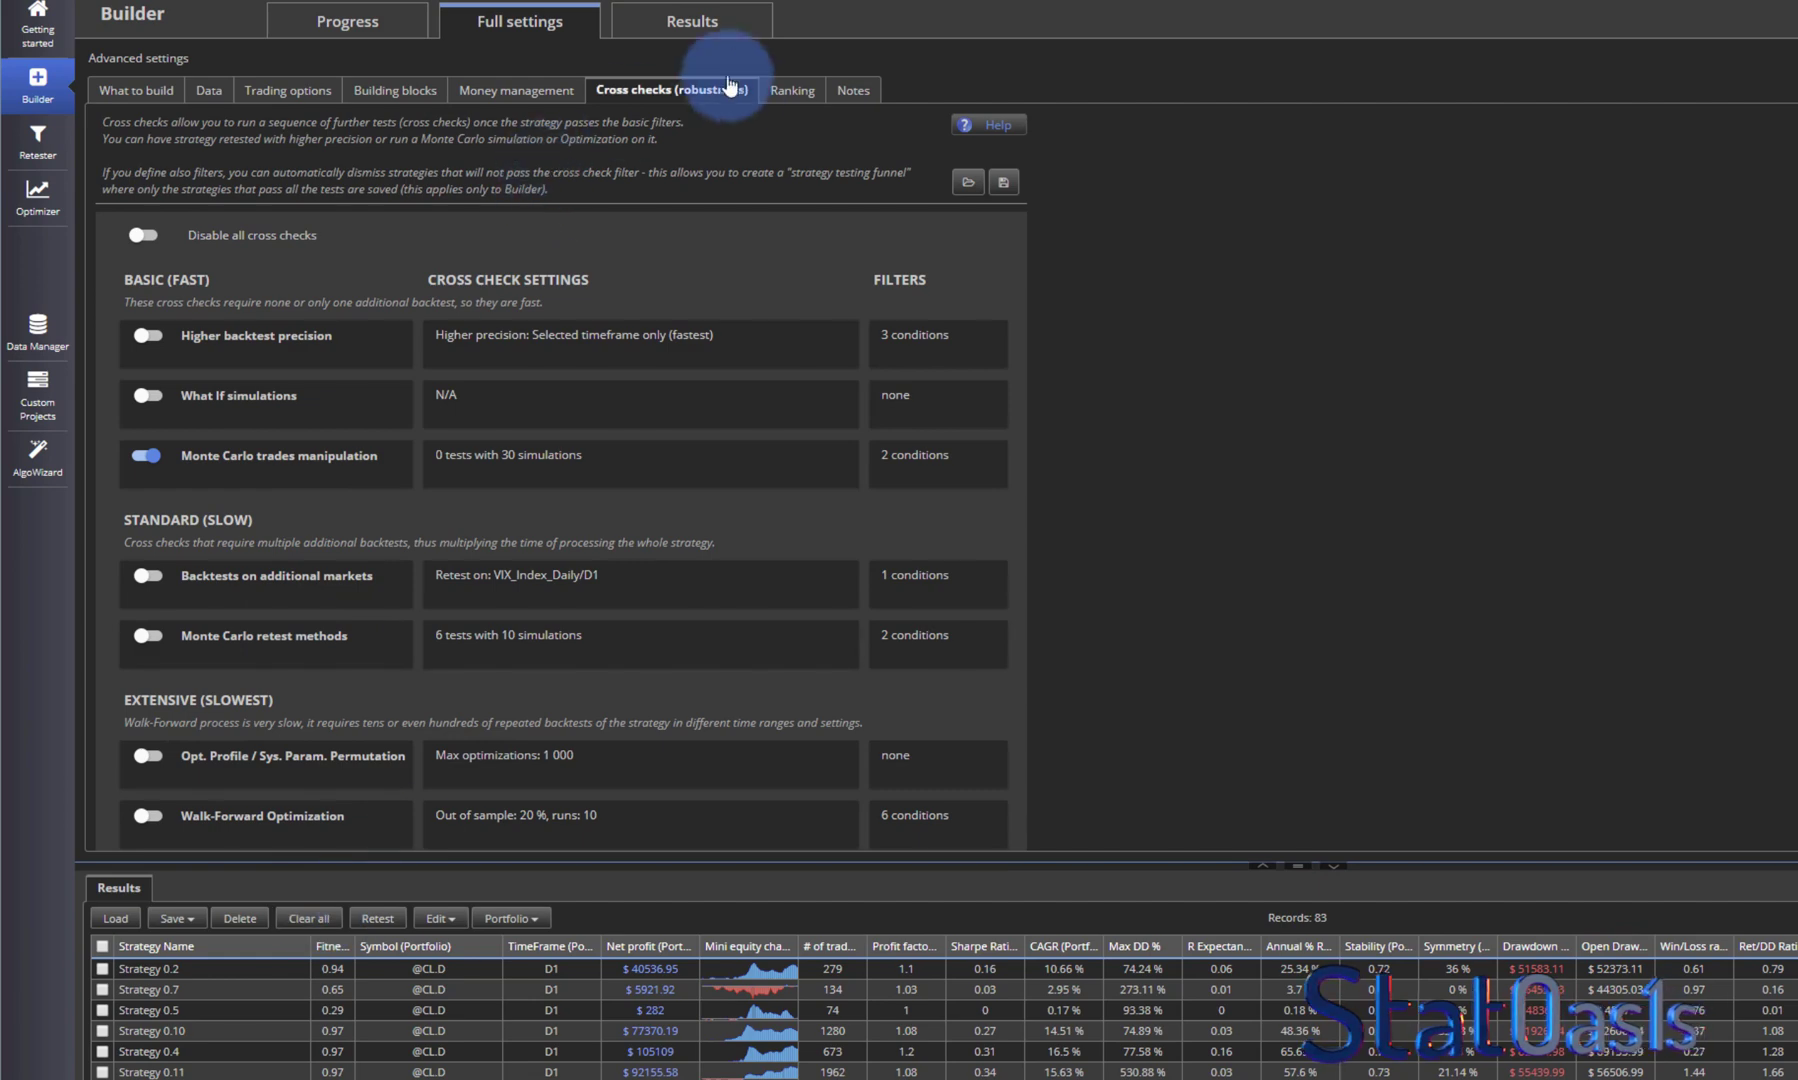
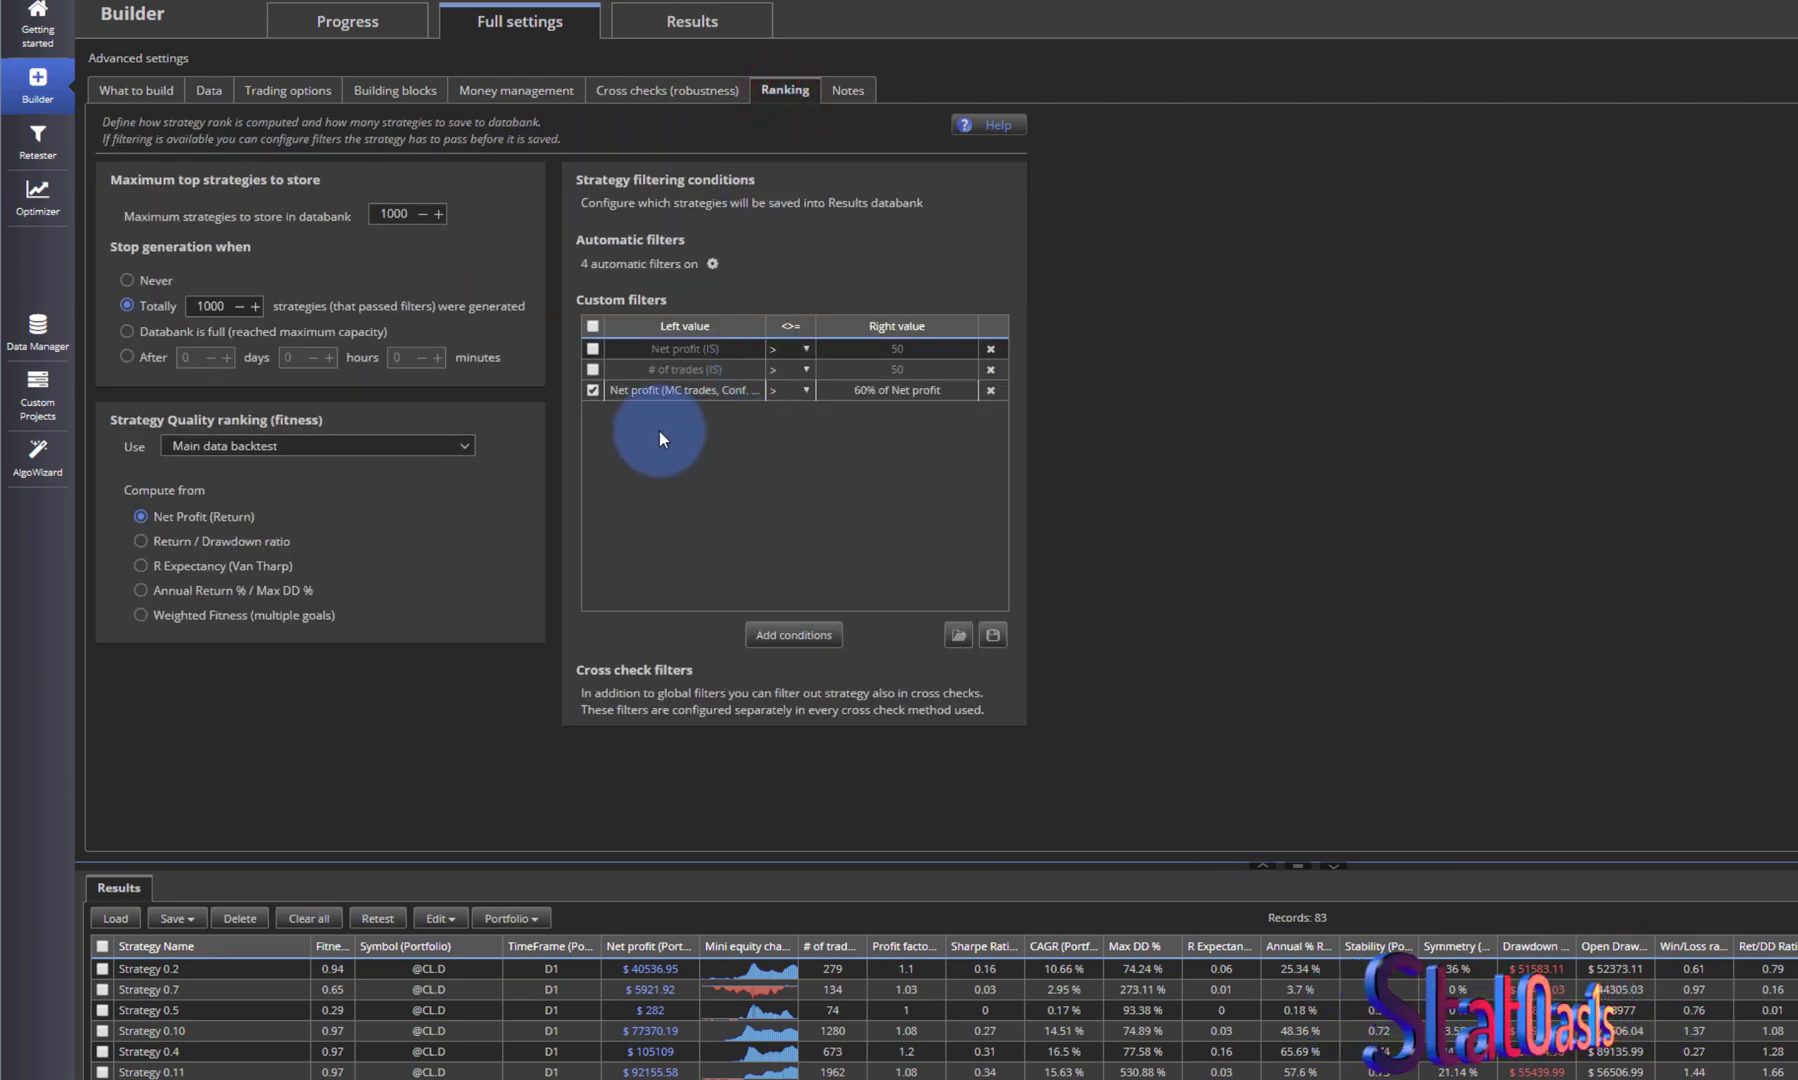
Step: Add a # of trades condition below the Net profit filter in the custom ranking filters
click(794, 634)
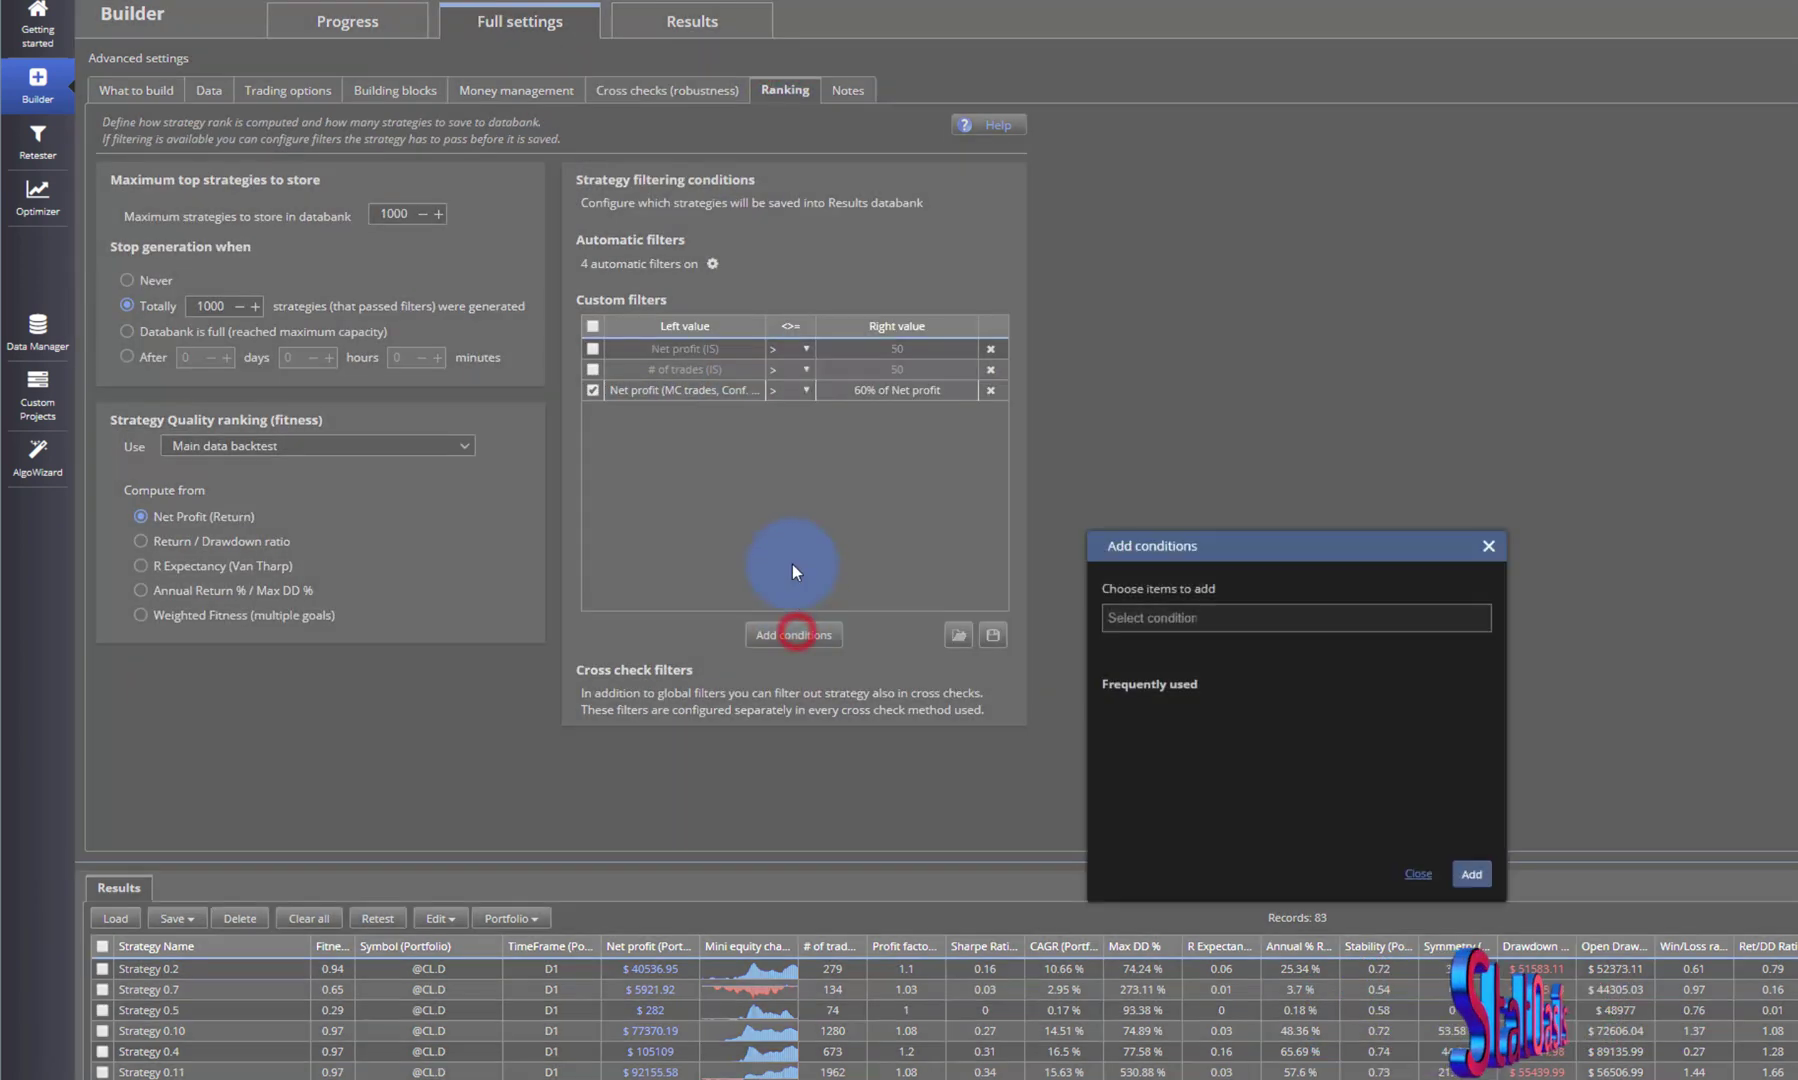
click(1208, 622)
text(#)
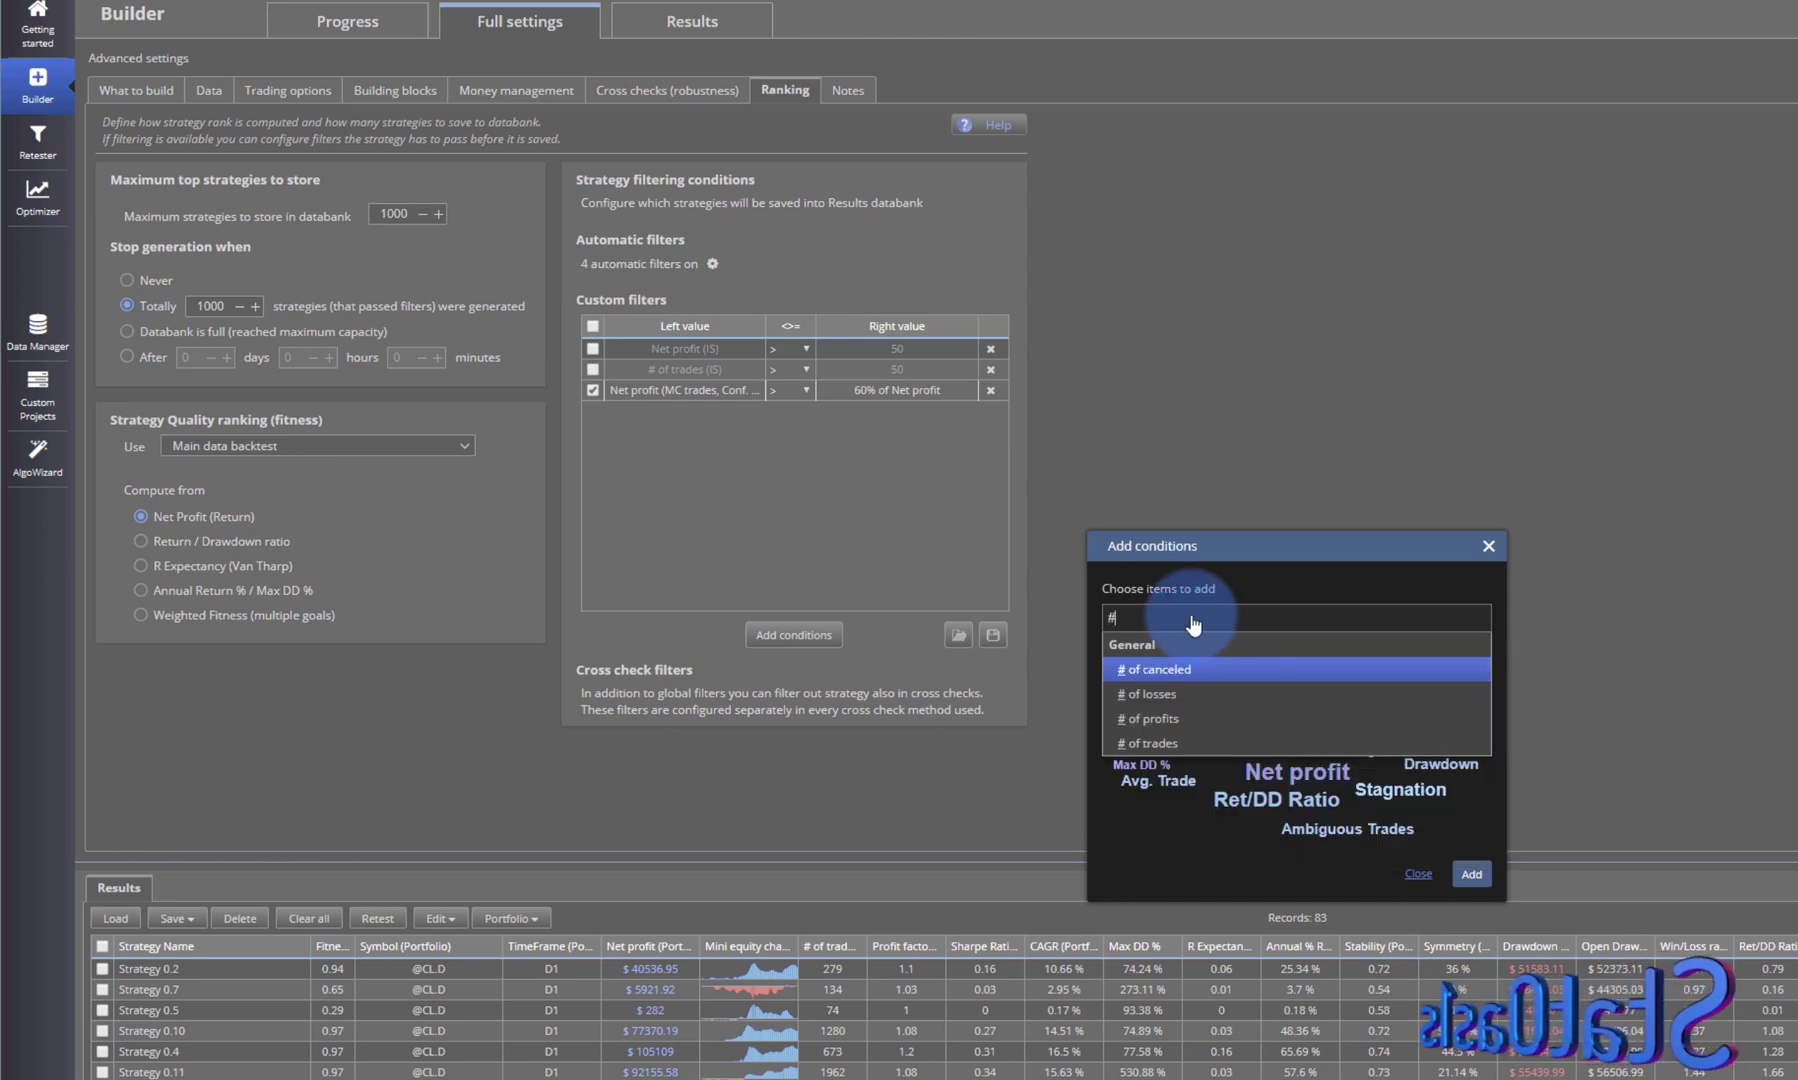
click(1163, 742)
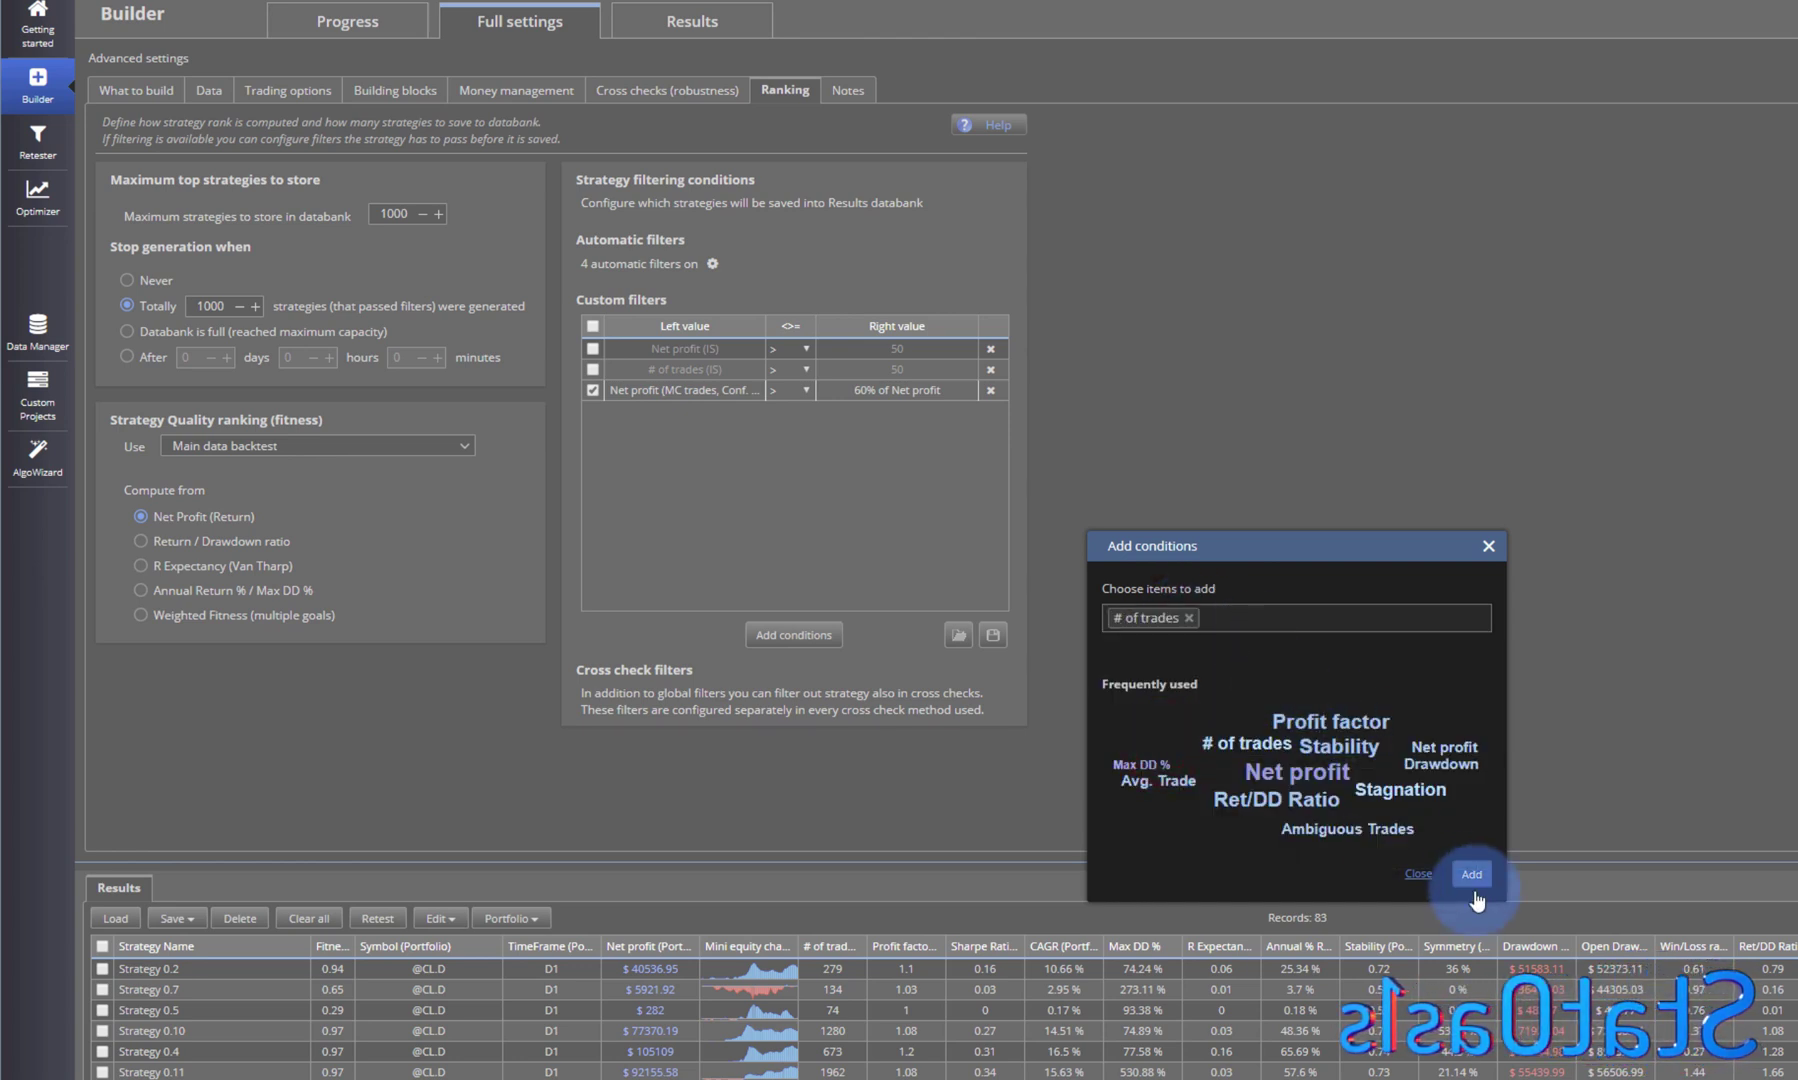
click(1472, 873)
Step: Examine the backtest sources, available metrics and sample options for the left value of the new # of trades condition, without saving changes
double_click(714, 411)
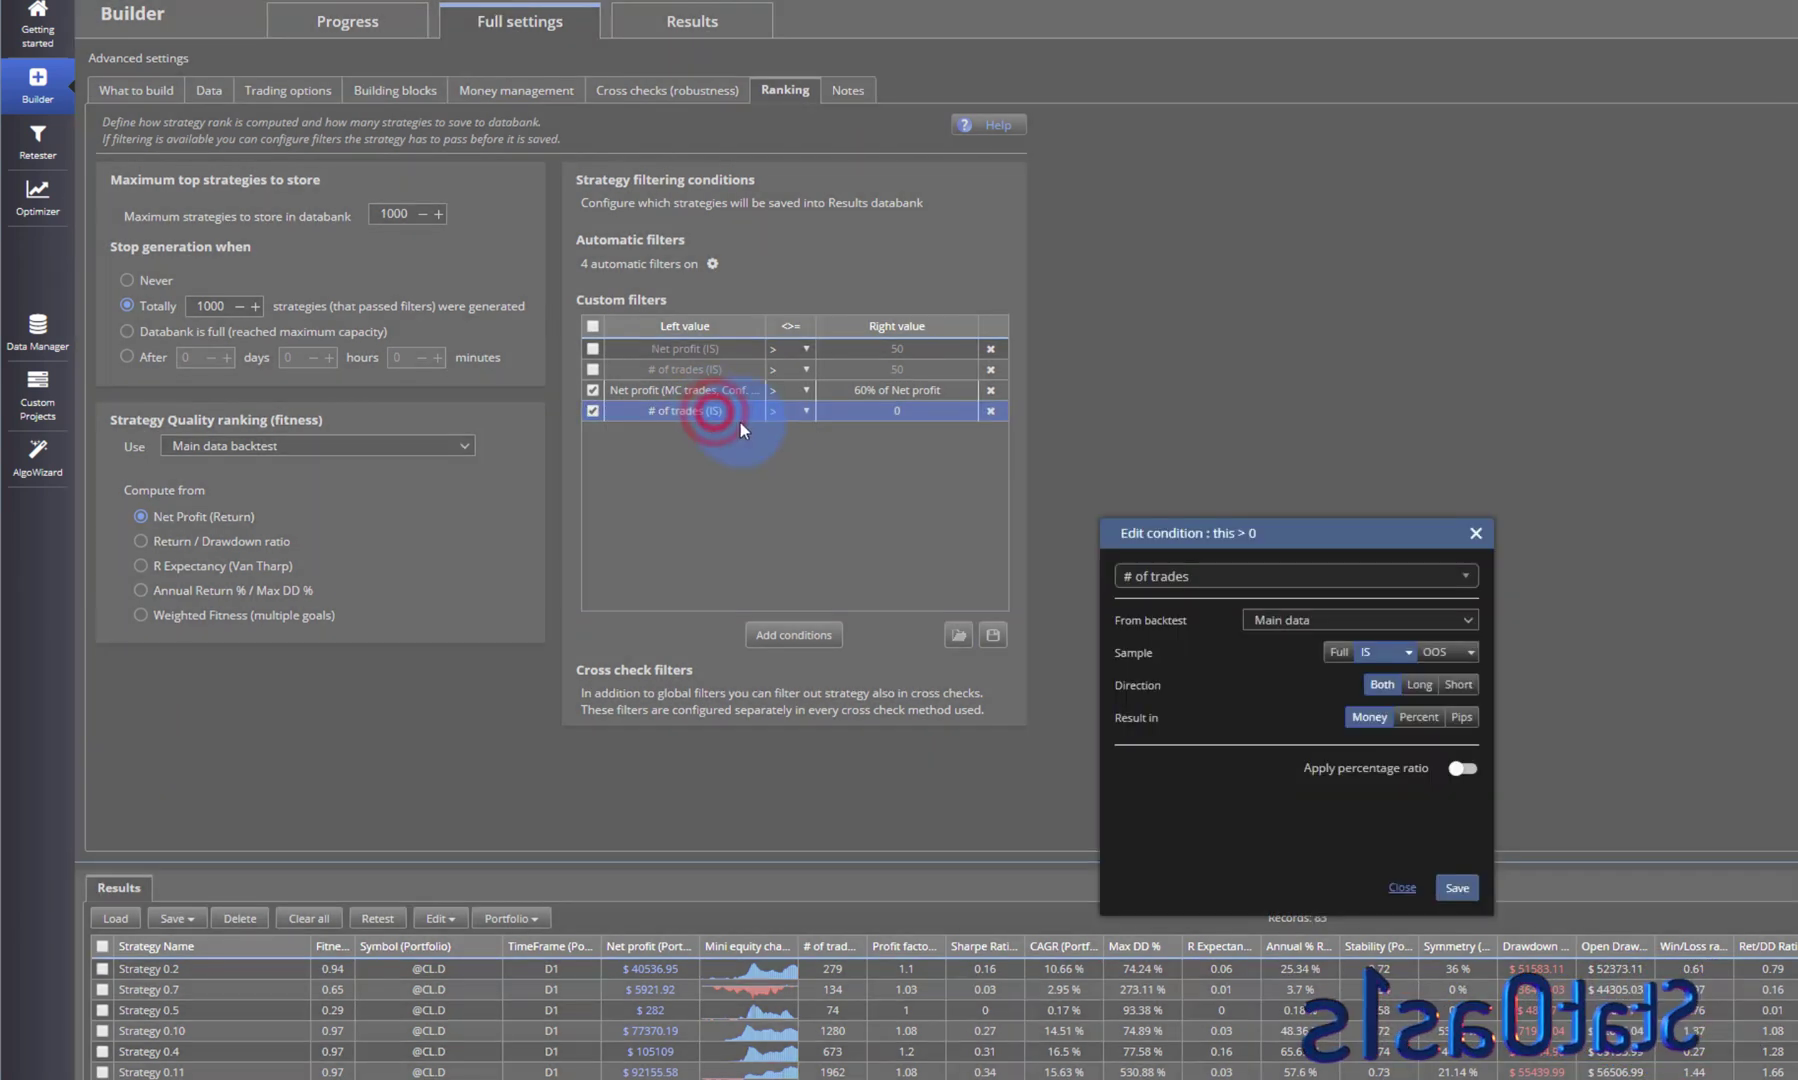
click(1291, 618)
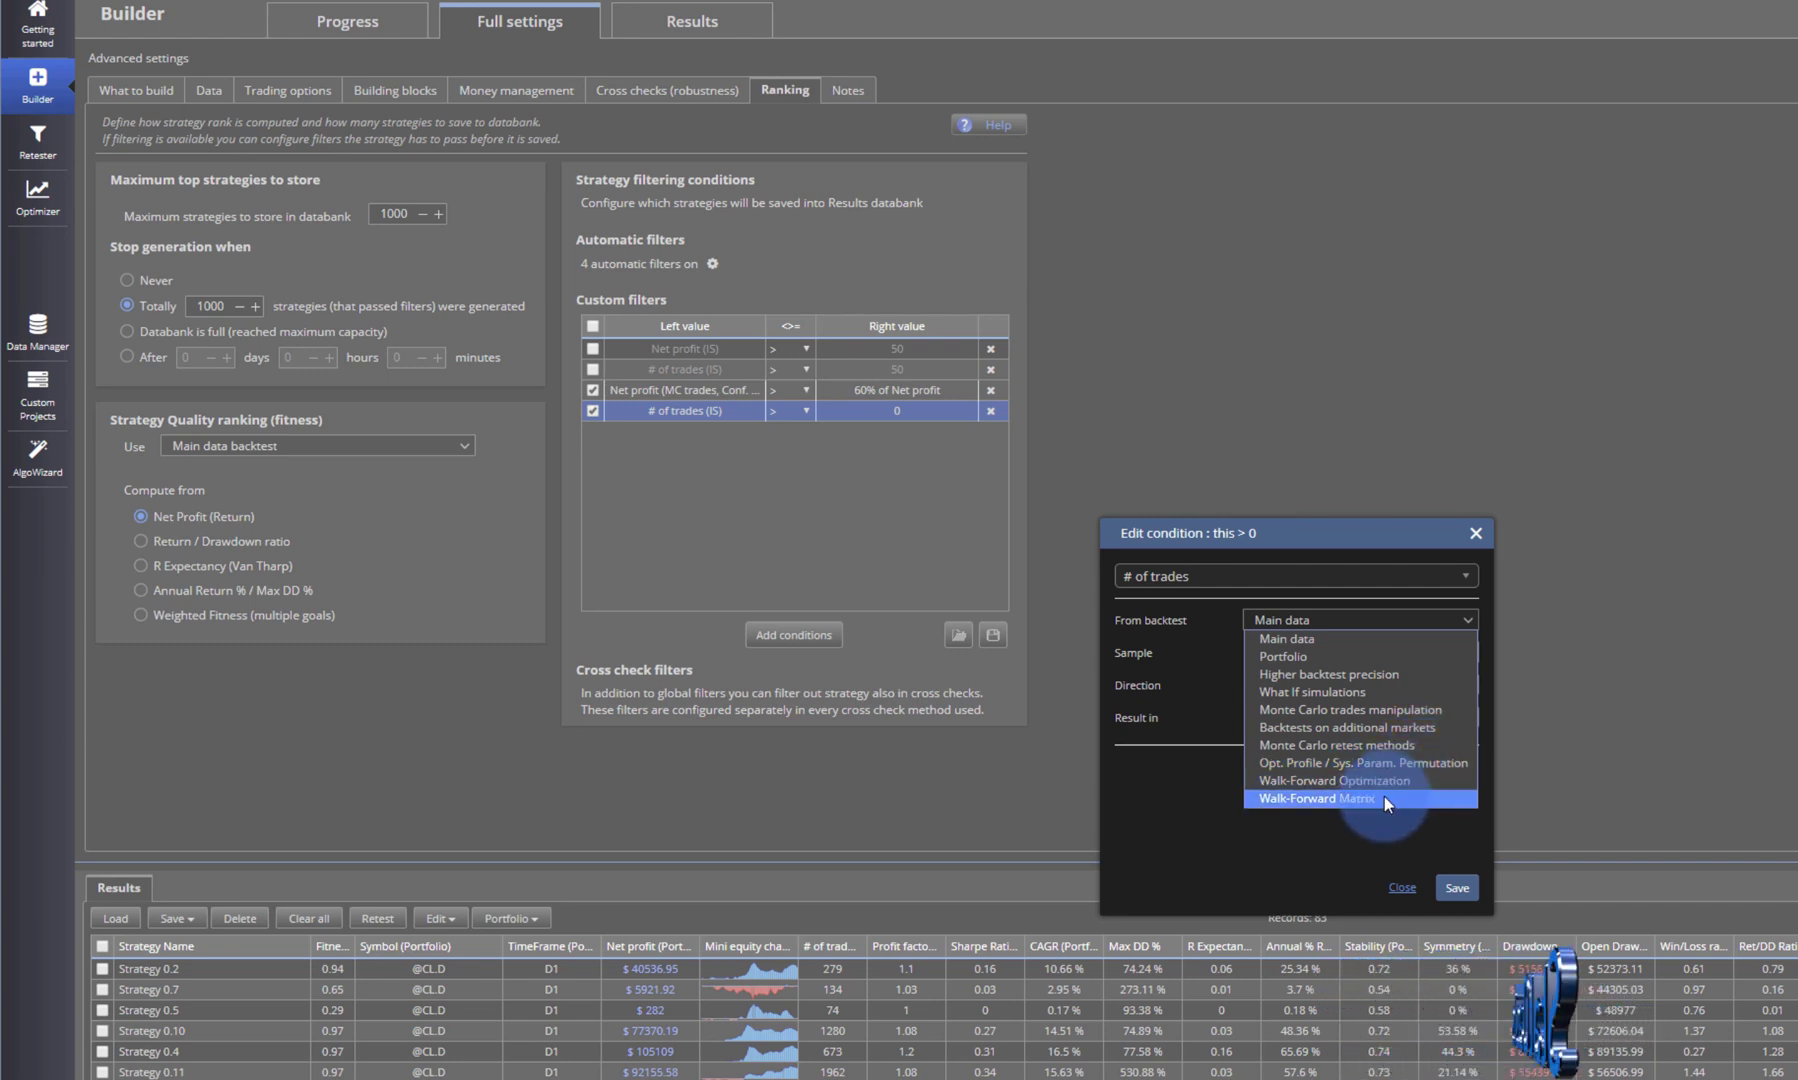
click(1249, 864)
click(1234, 575)
drag(1464, 632, 1278, 898)
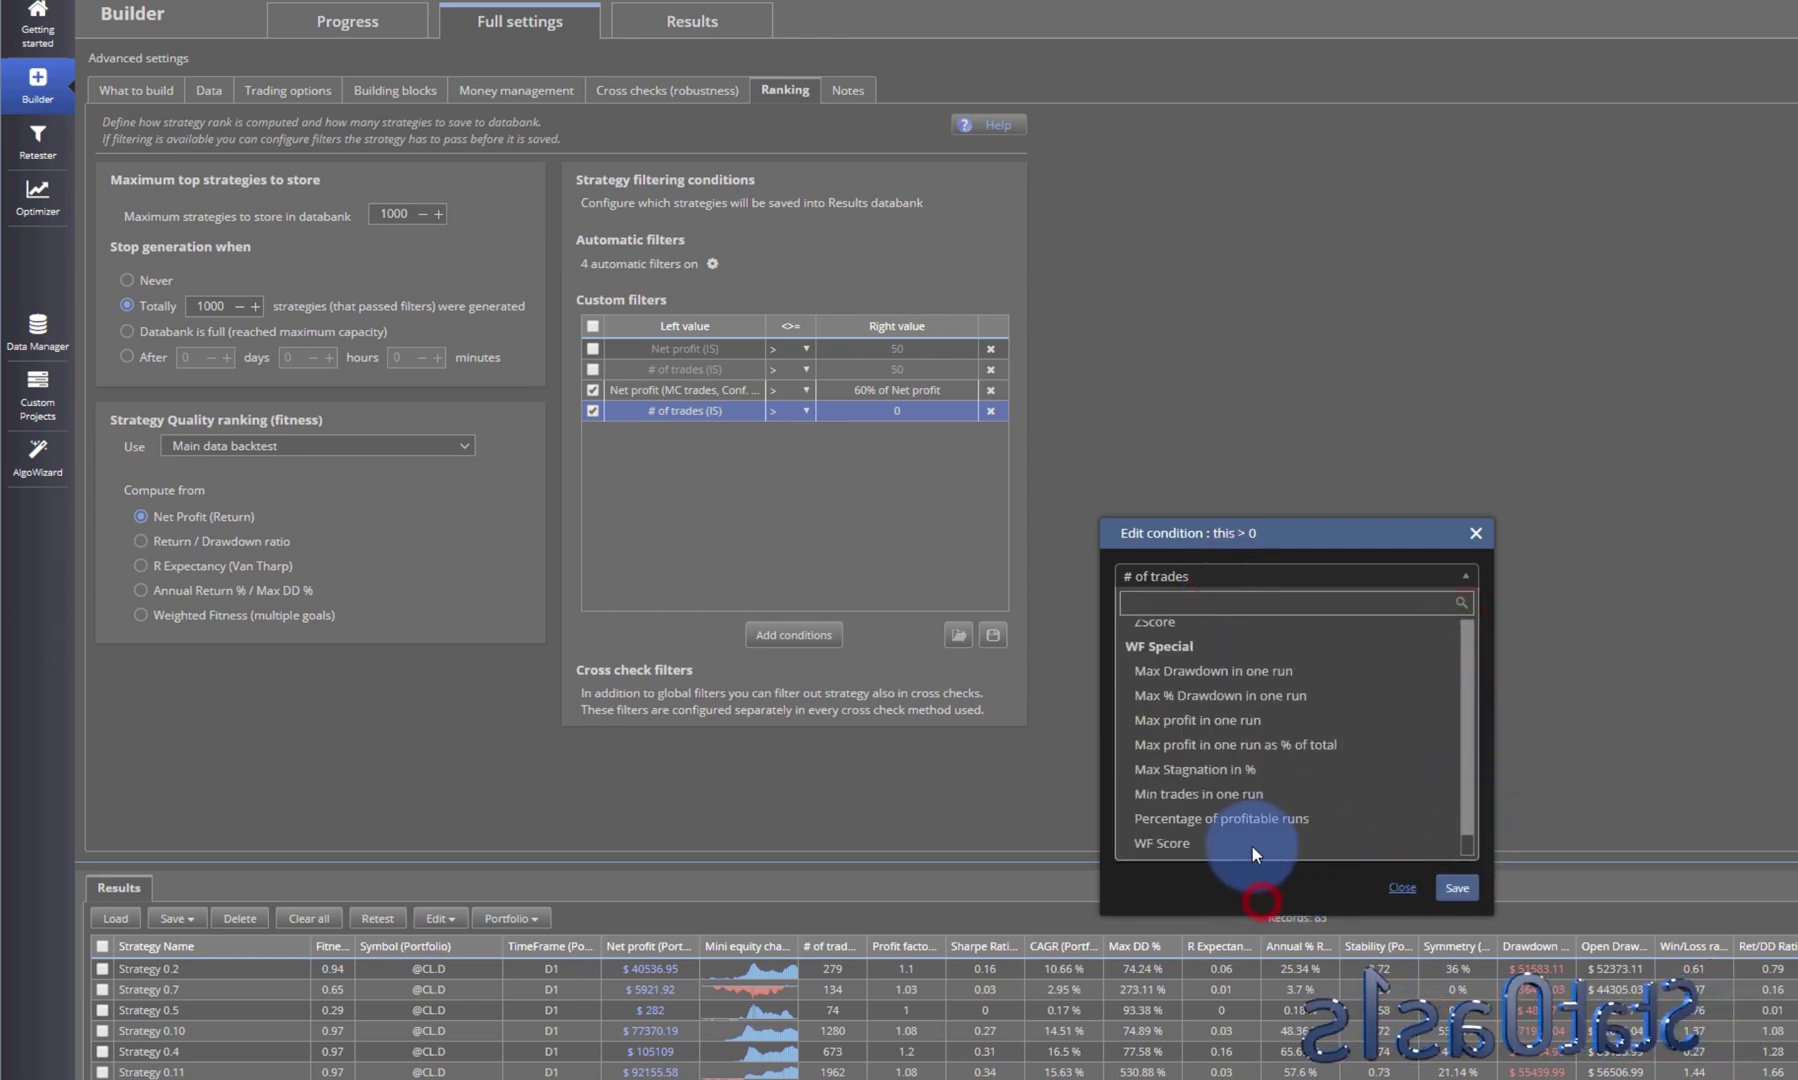
click(1467, 577)
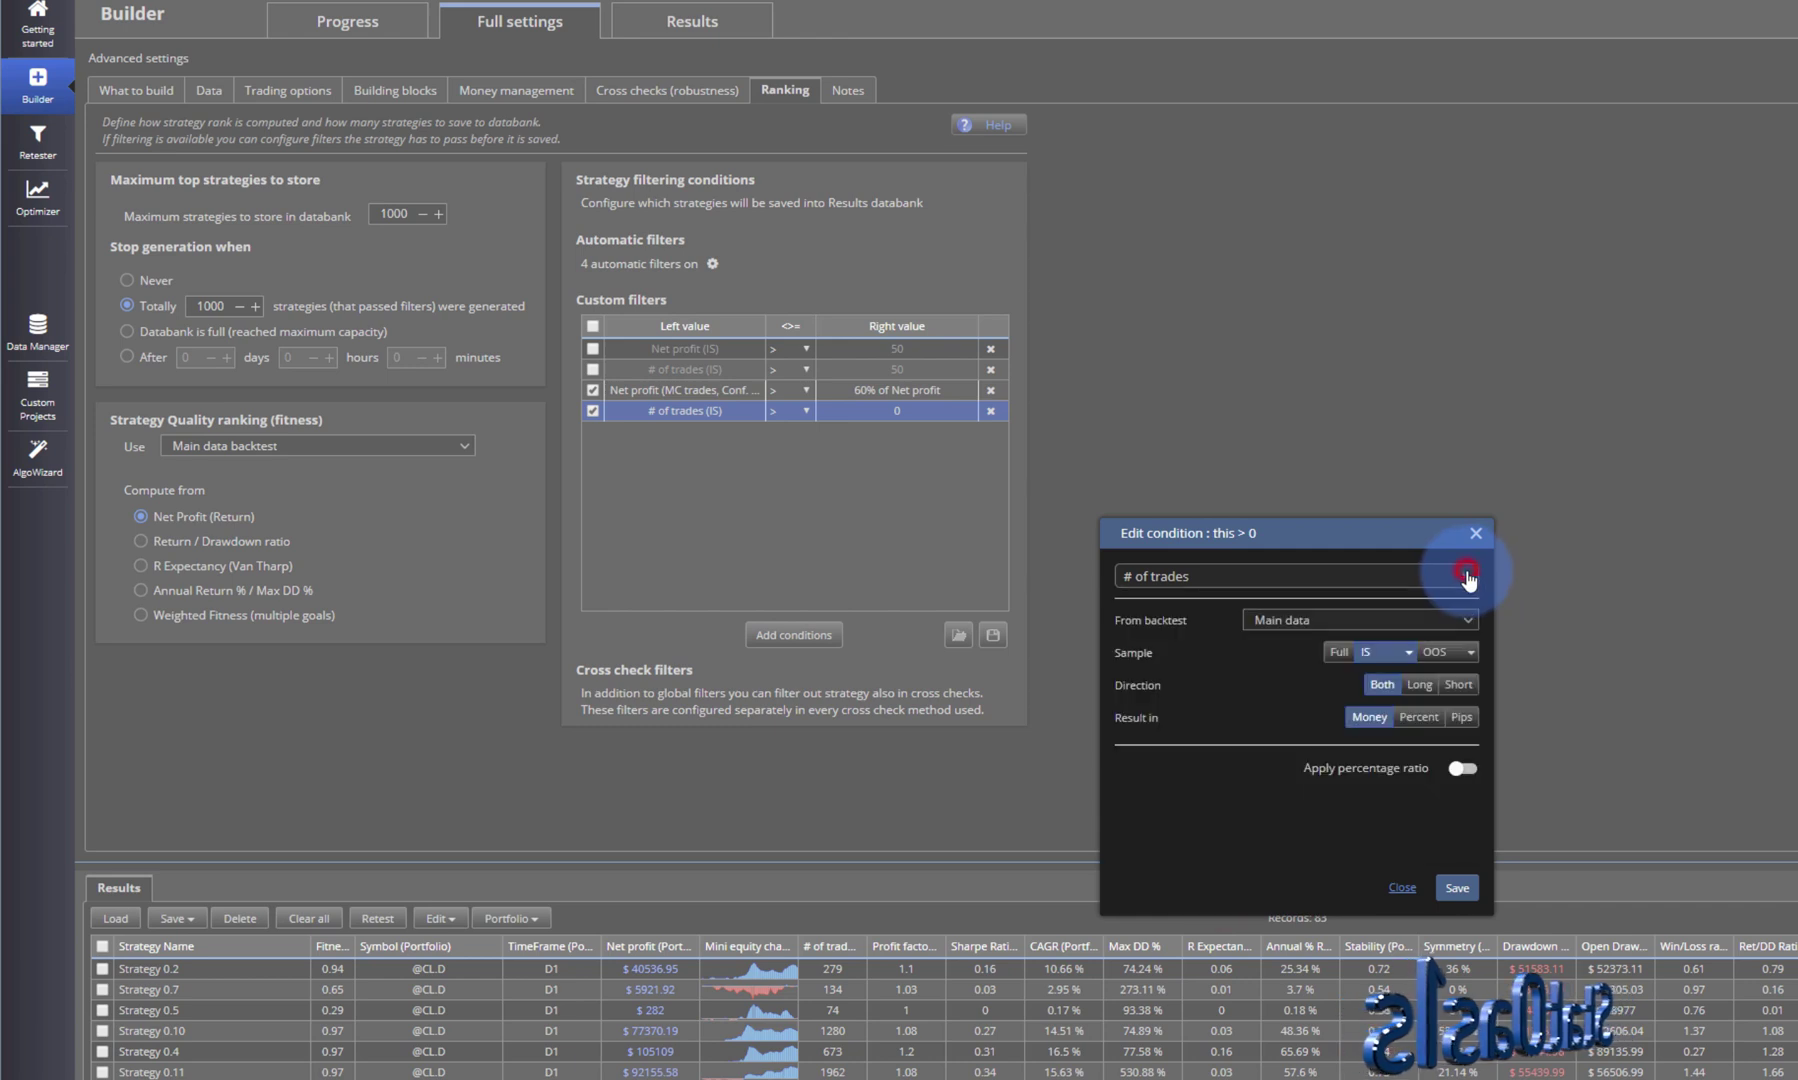
click(1326, 621)
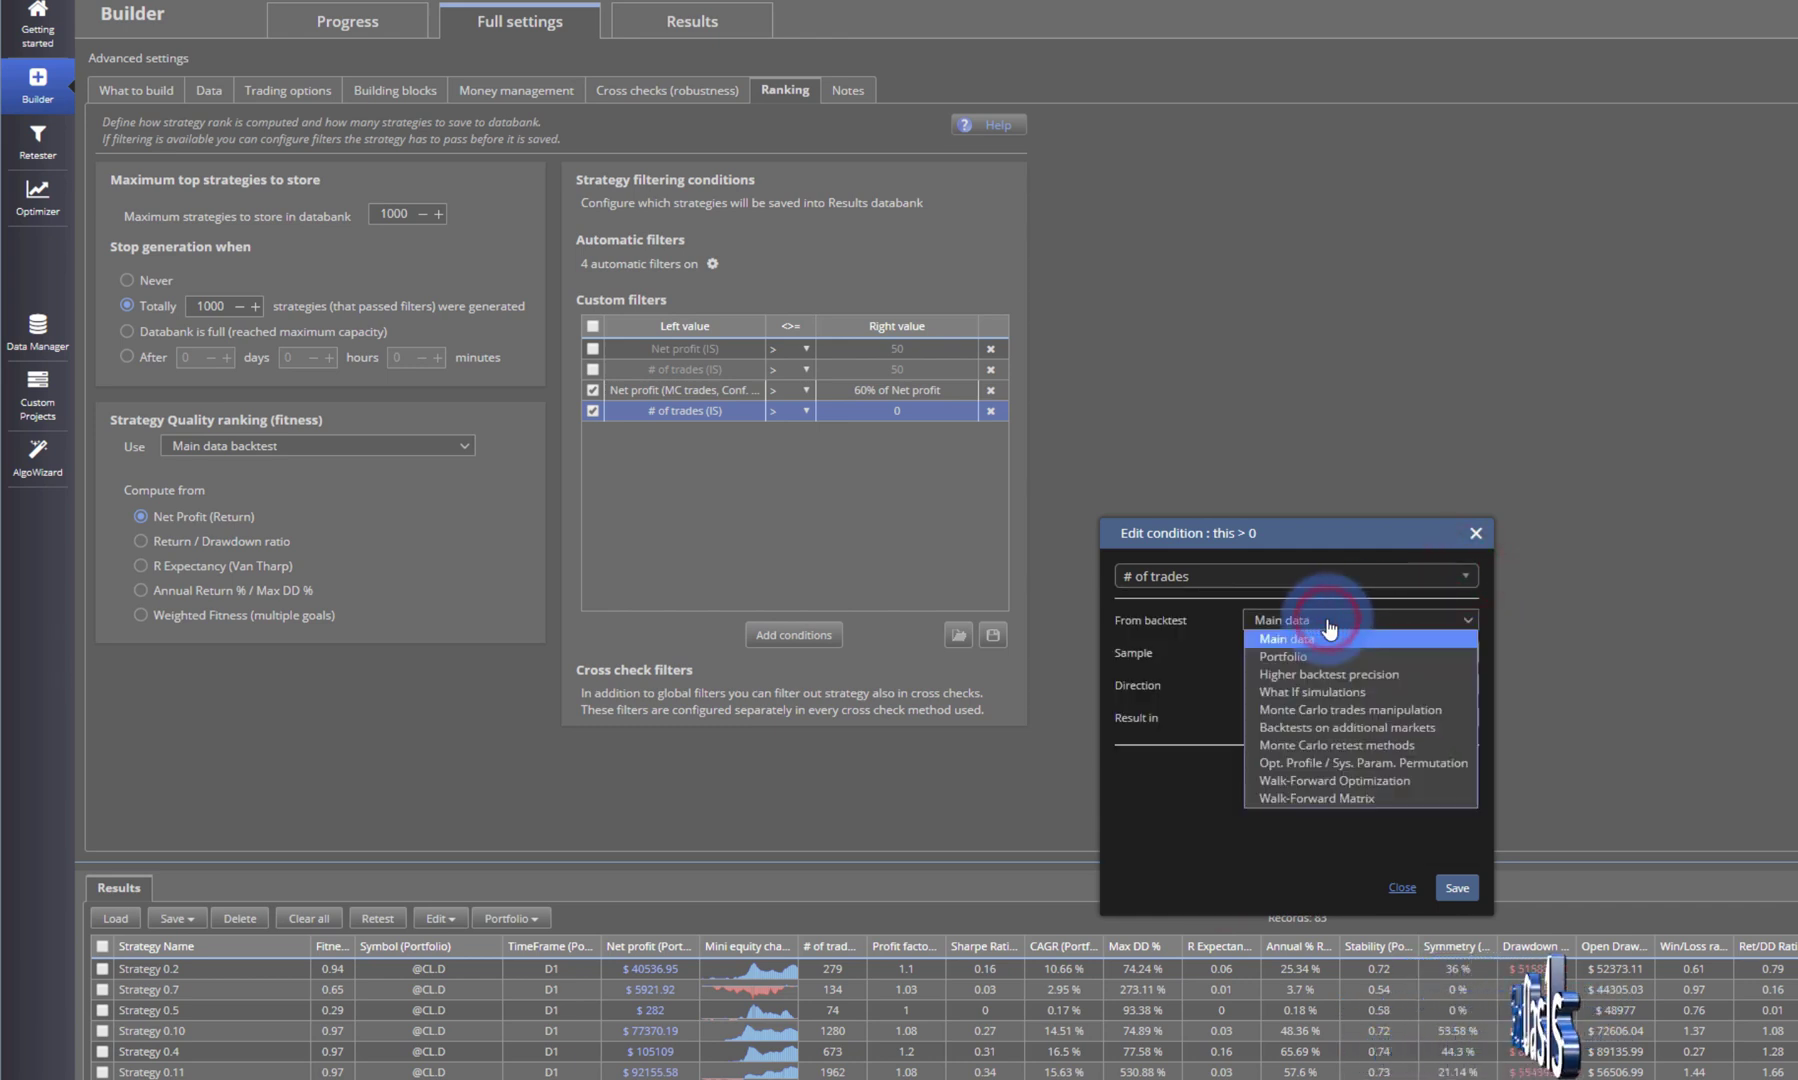
click(1170, 794)
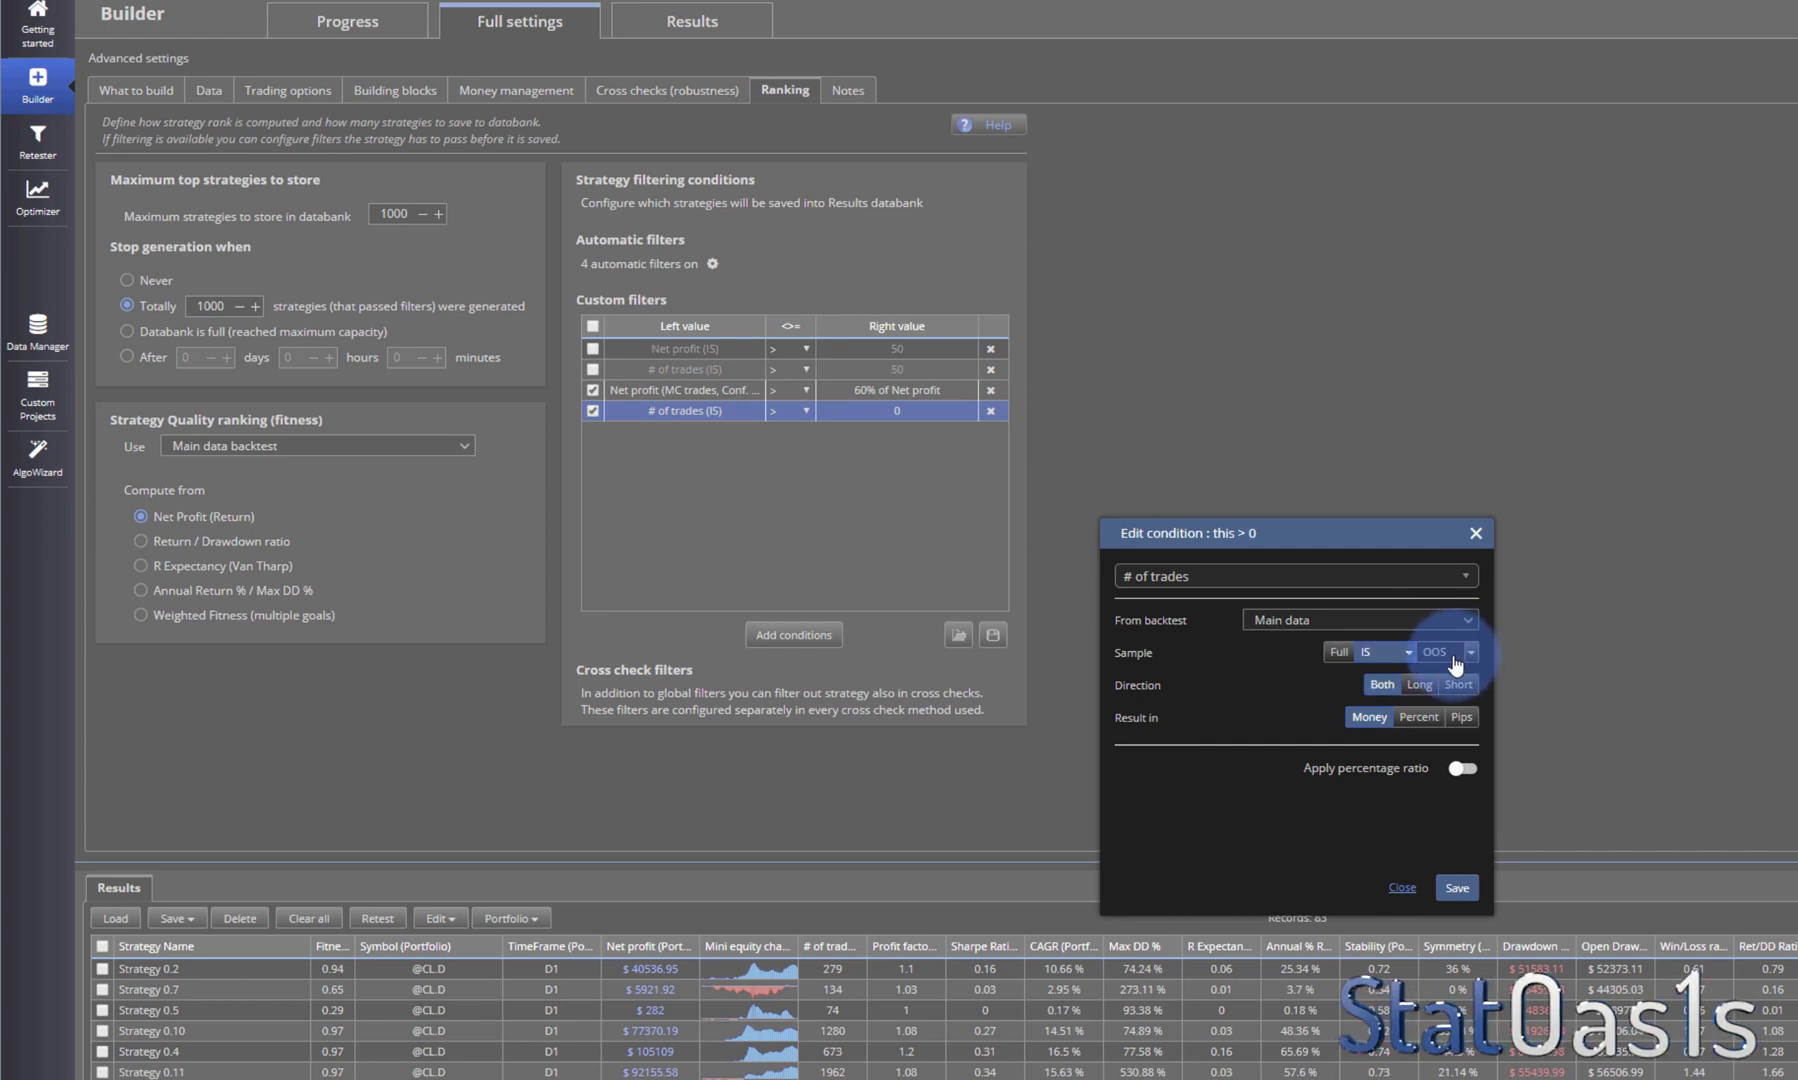
click(1338, 652)
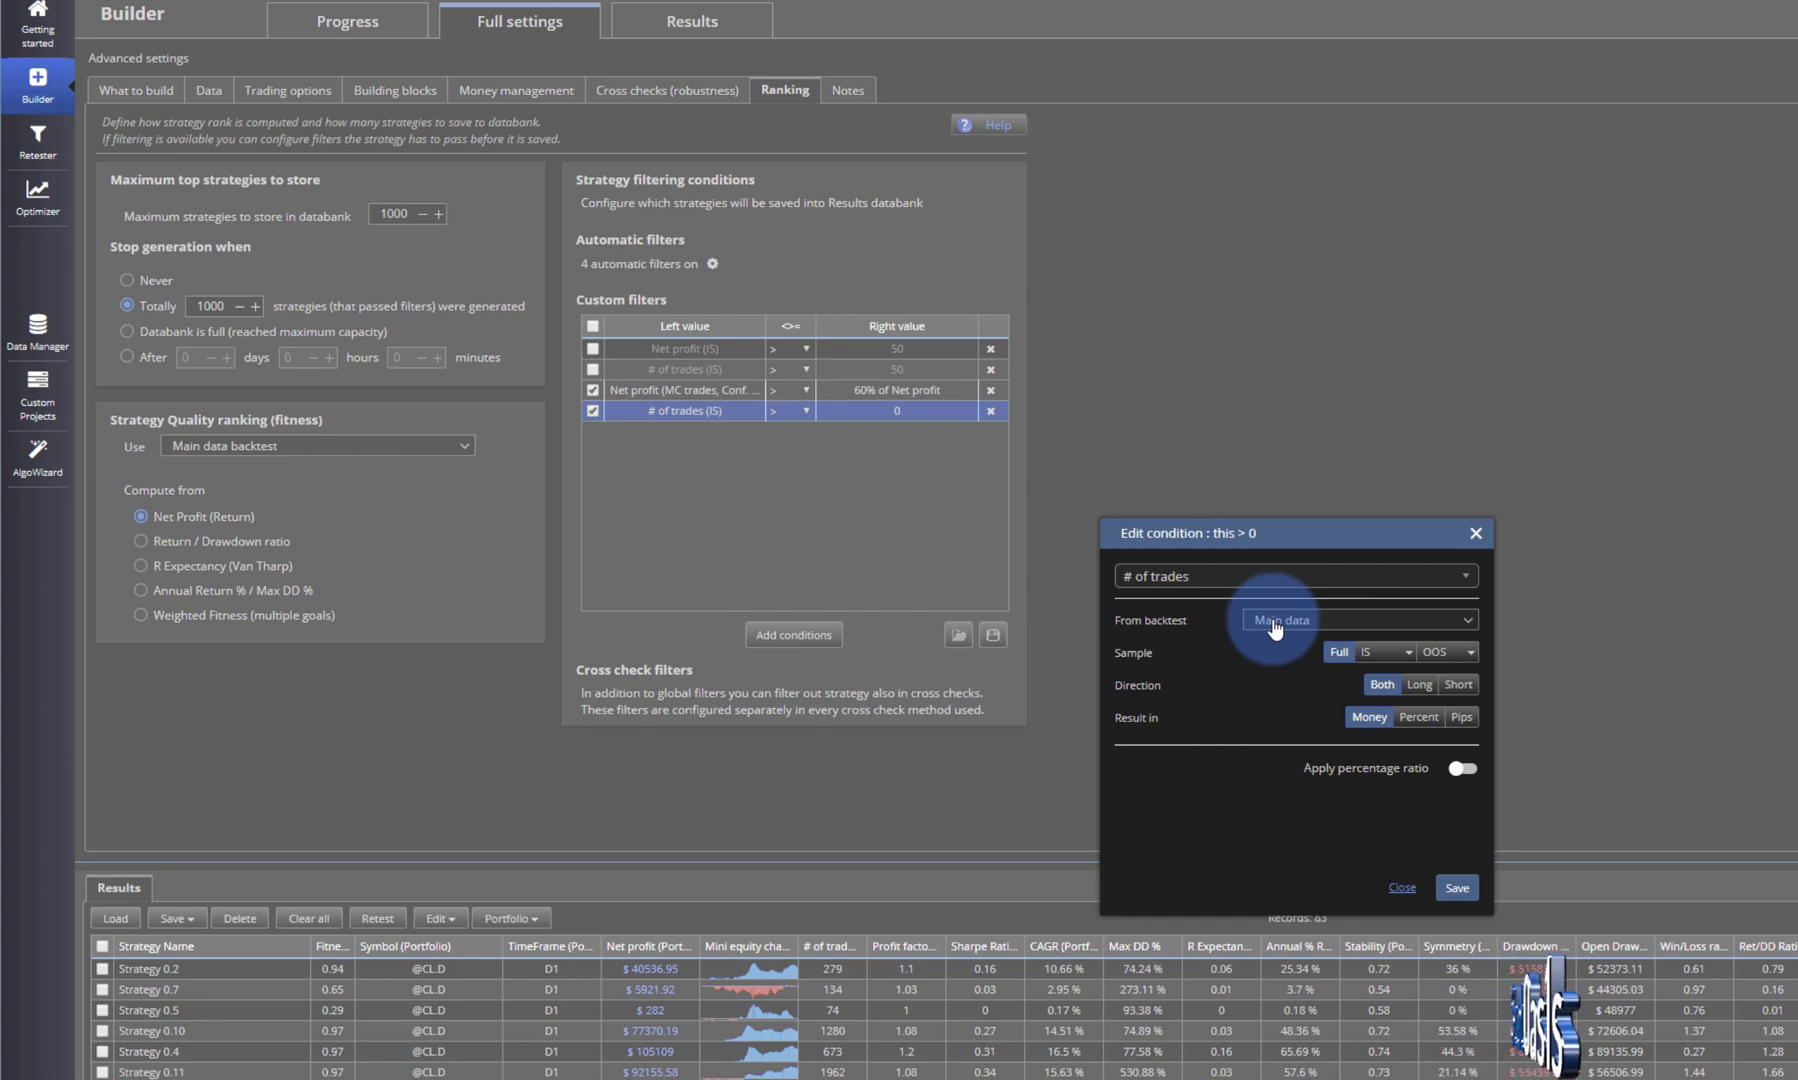
click(1402, 887)
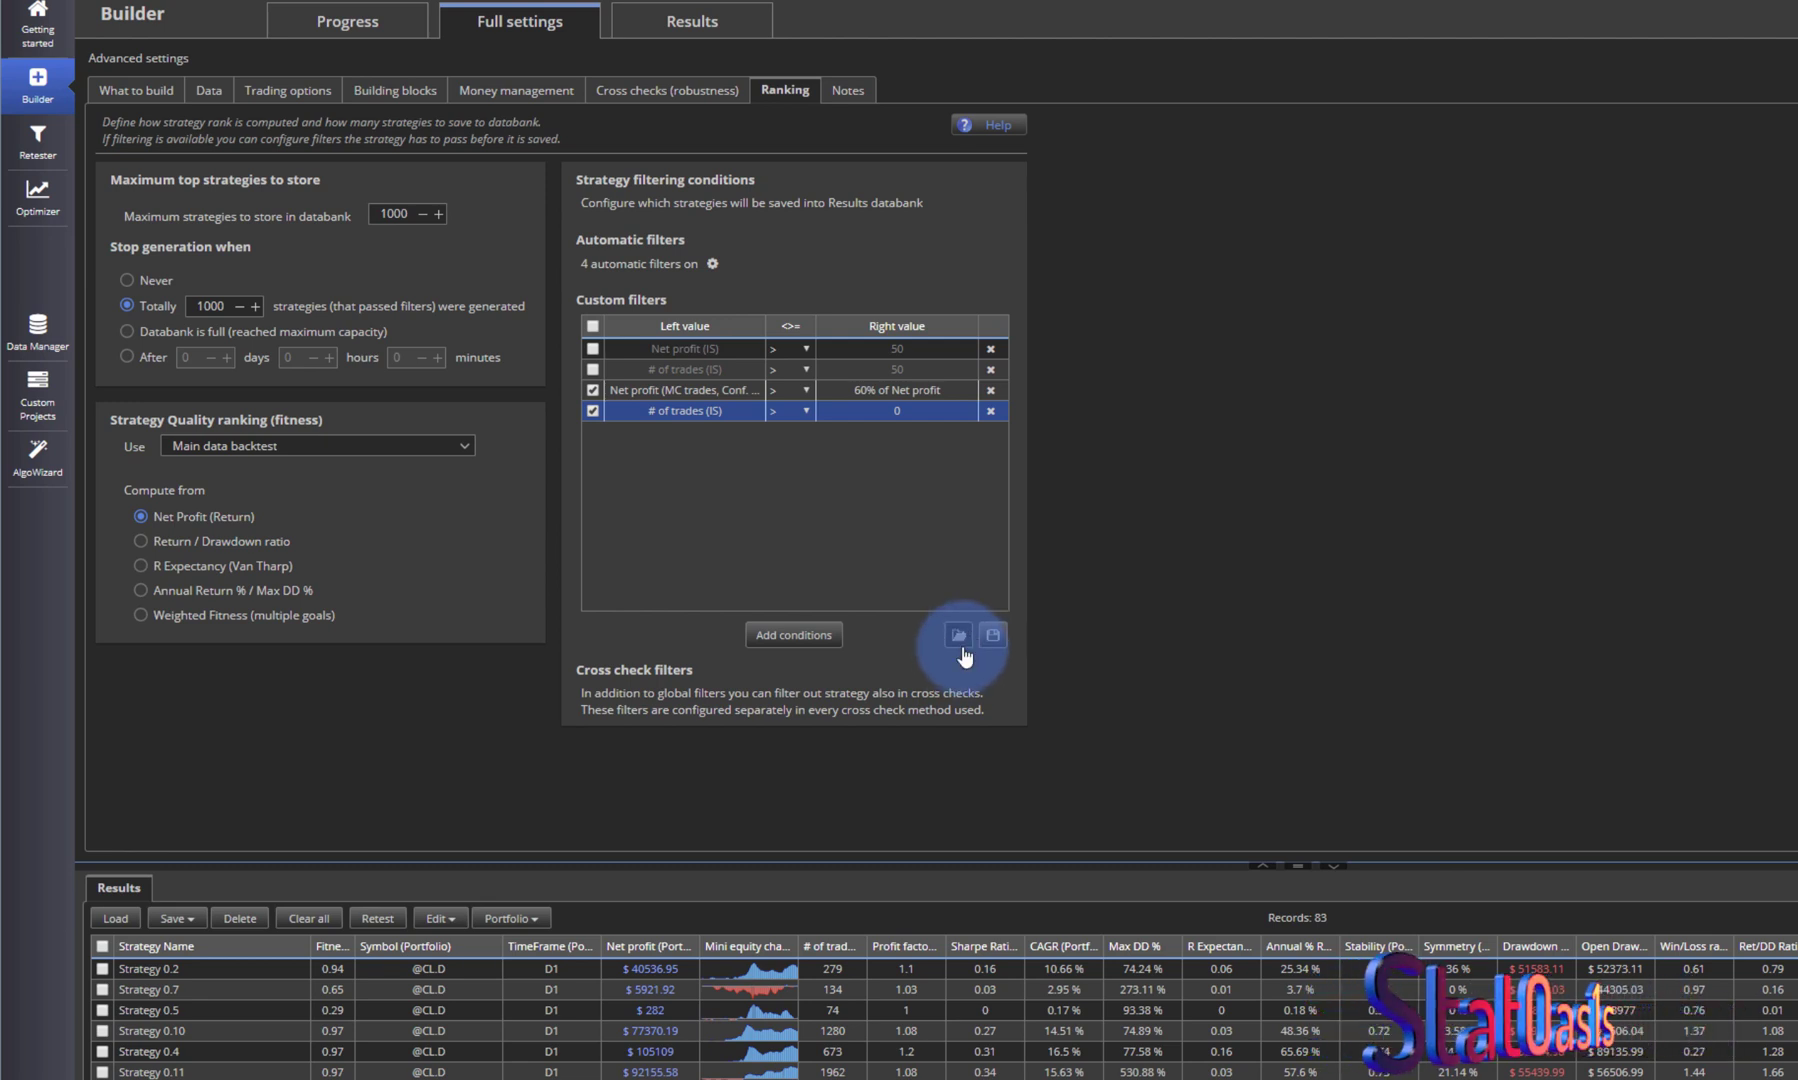
Step: Clear all custom ranking filters and disable all cross checks
click(835, 518)
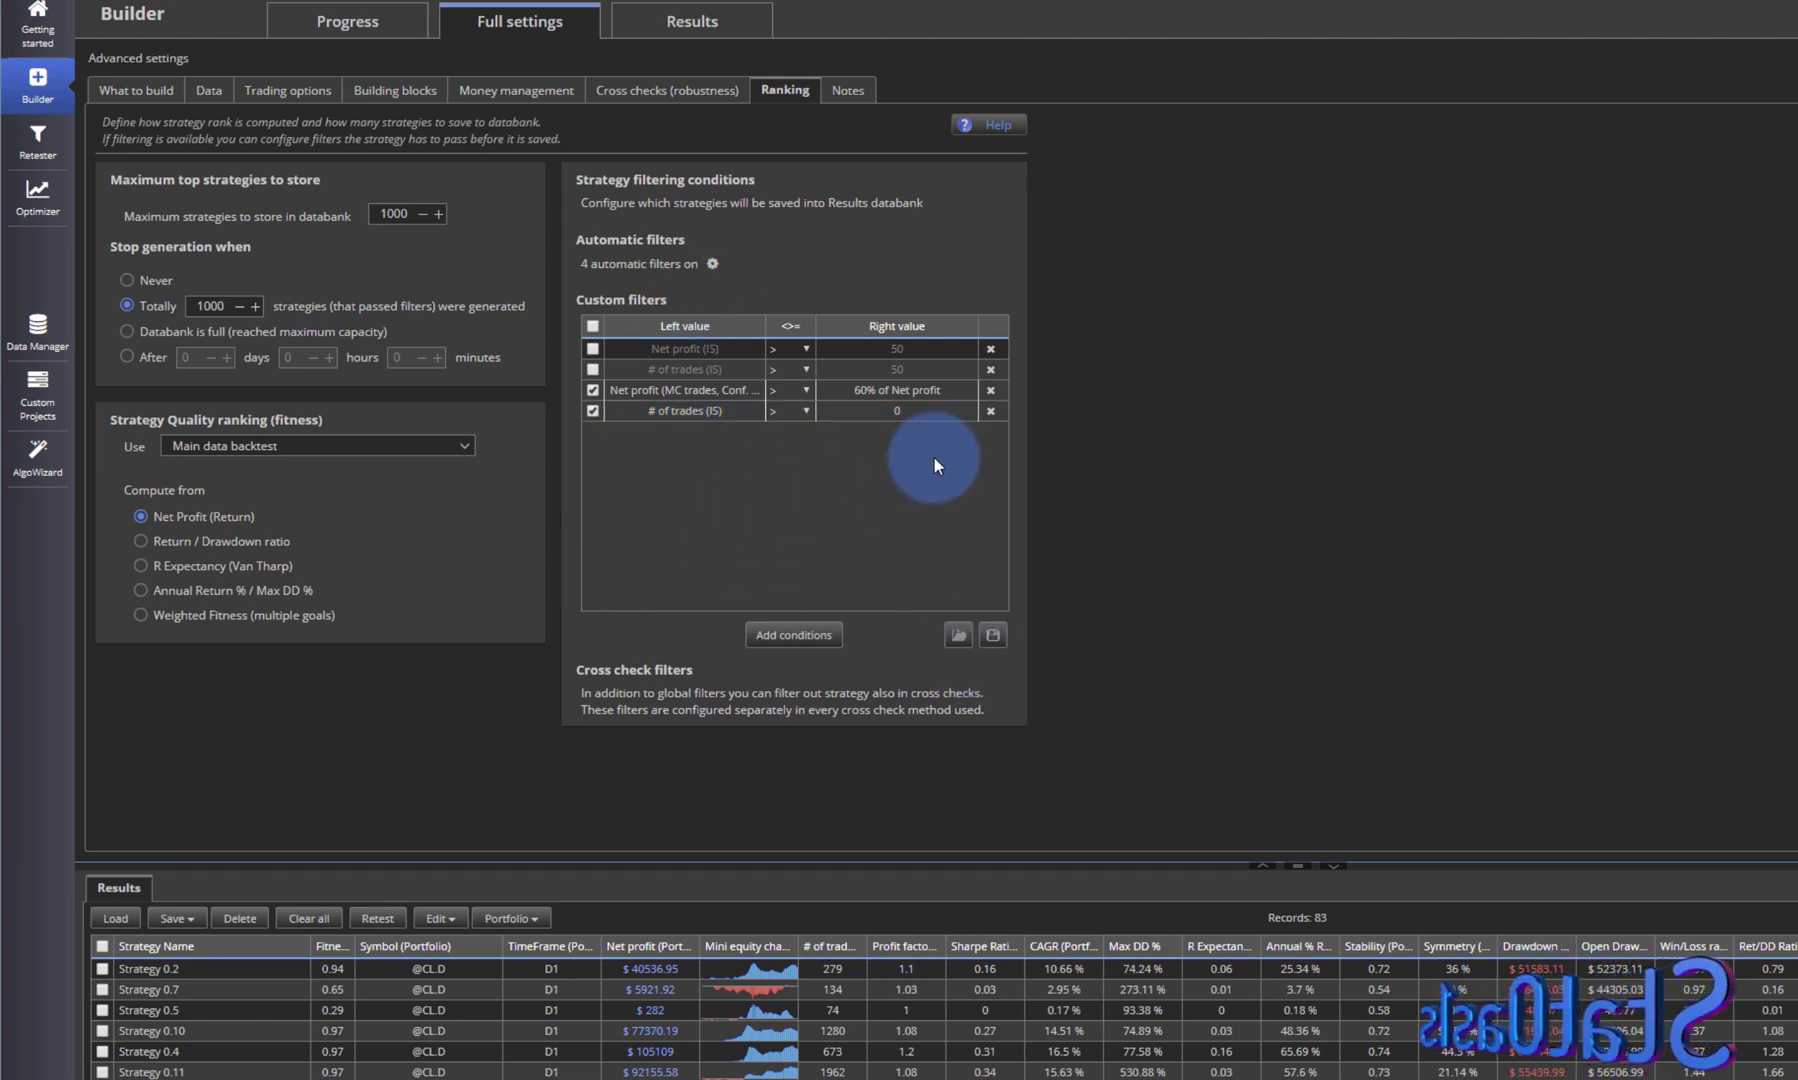
click(990, 392)
click(668, 89)
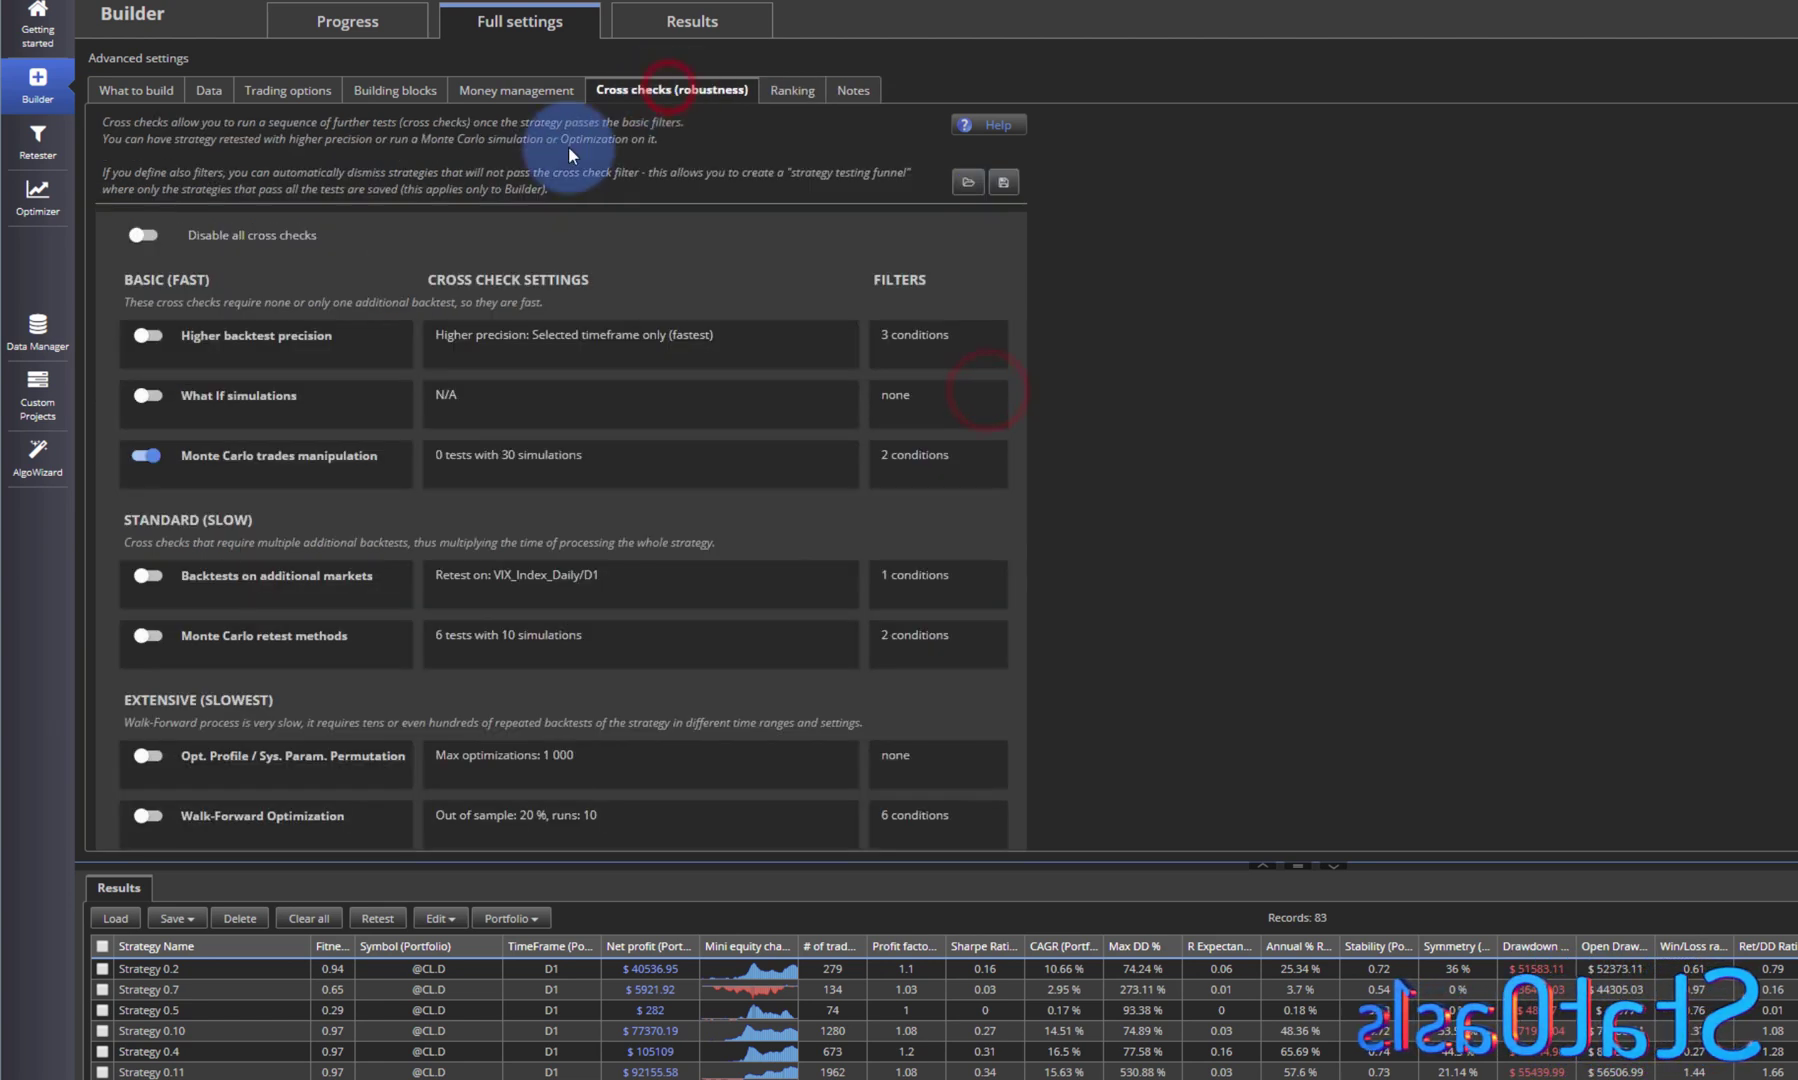
click(148, 240)
click(785, 90)
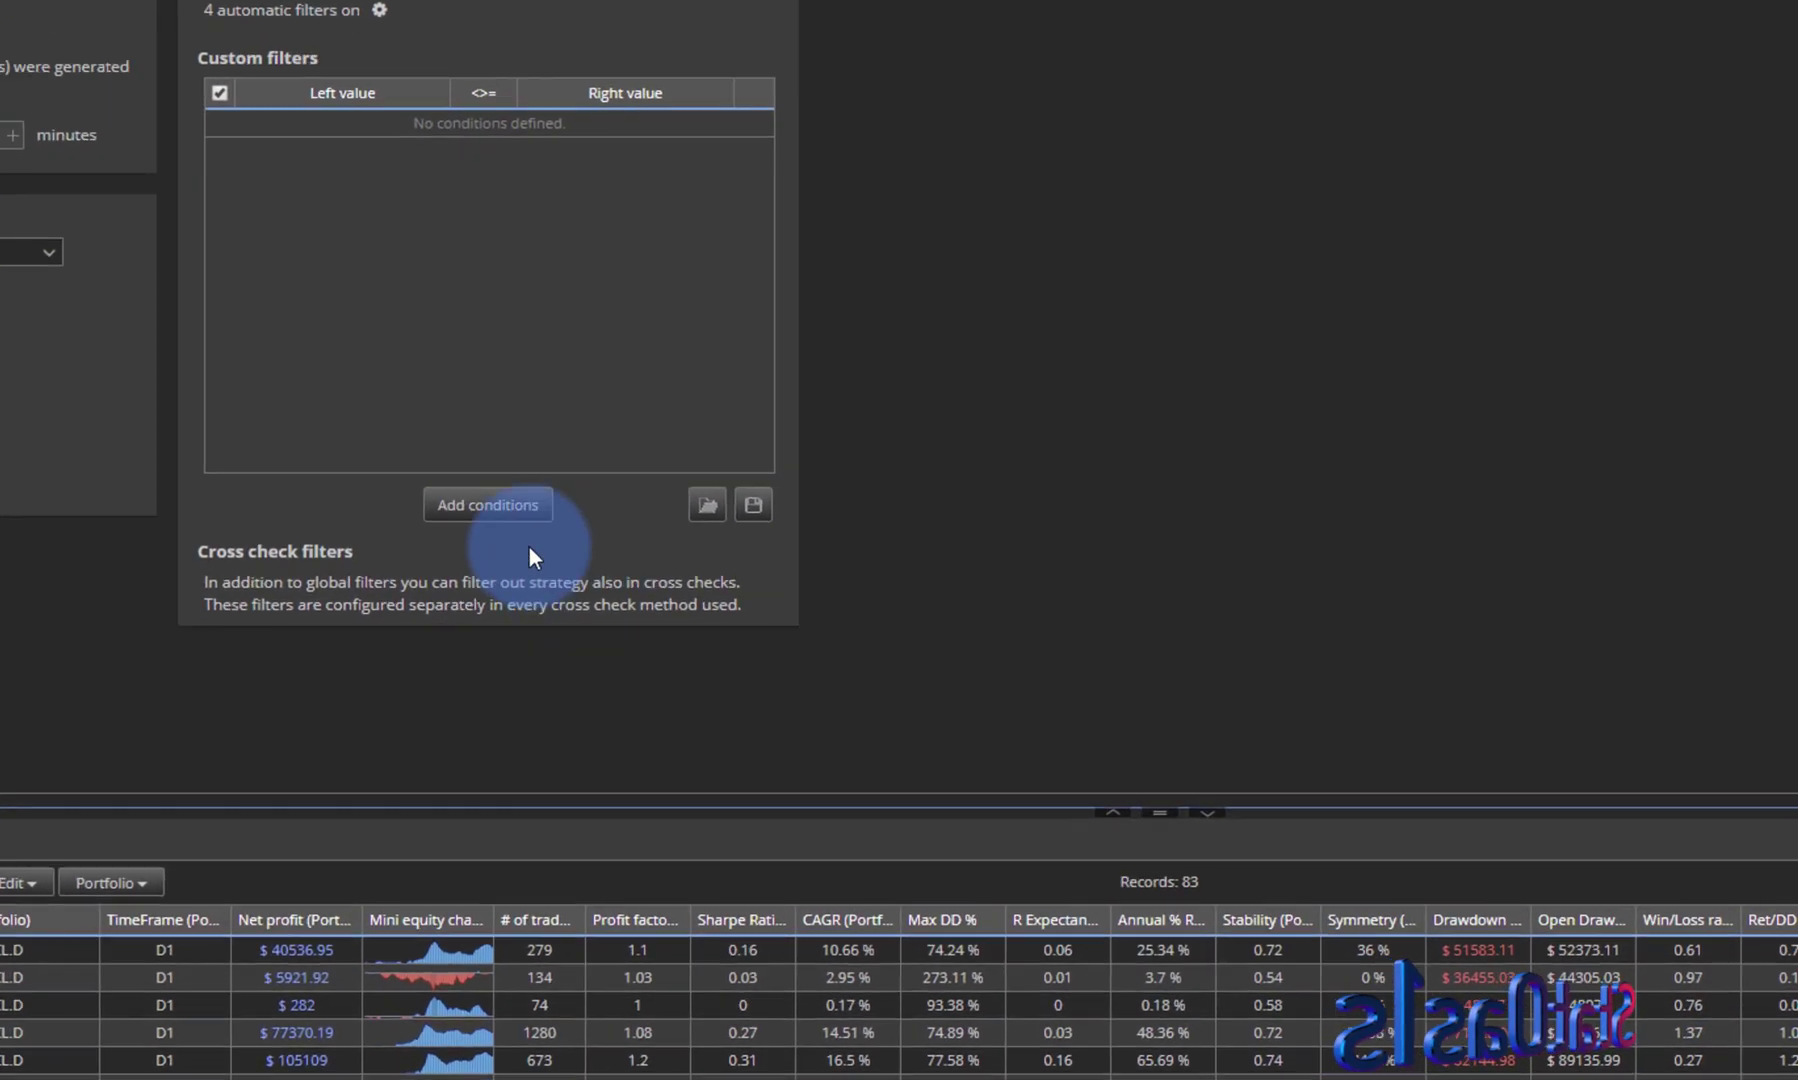
Step: Add a # of trades condition to the empty custom ranking filters
click(793, 634)
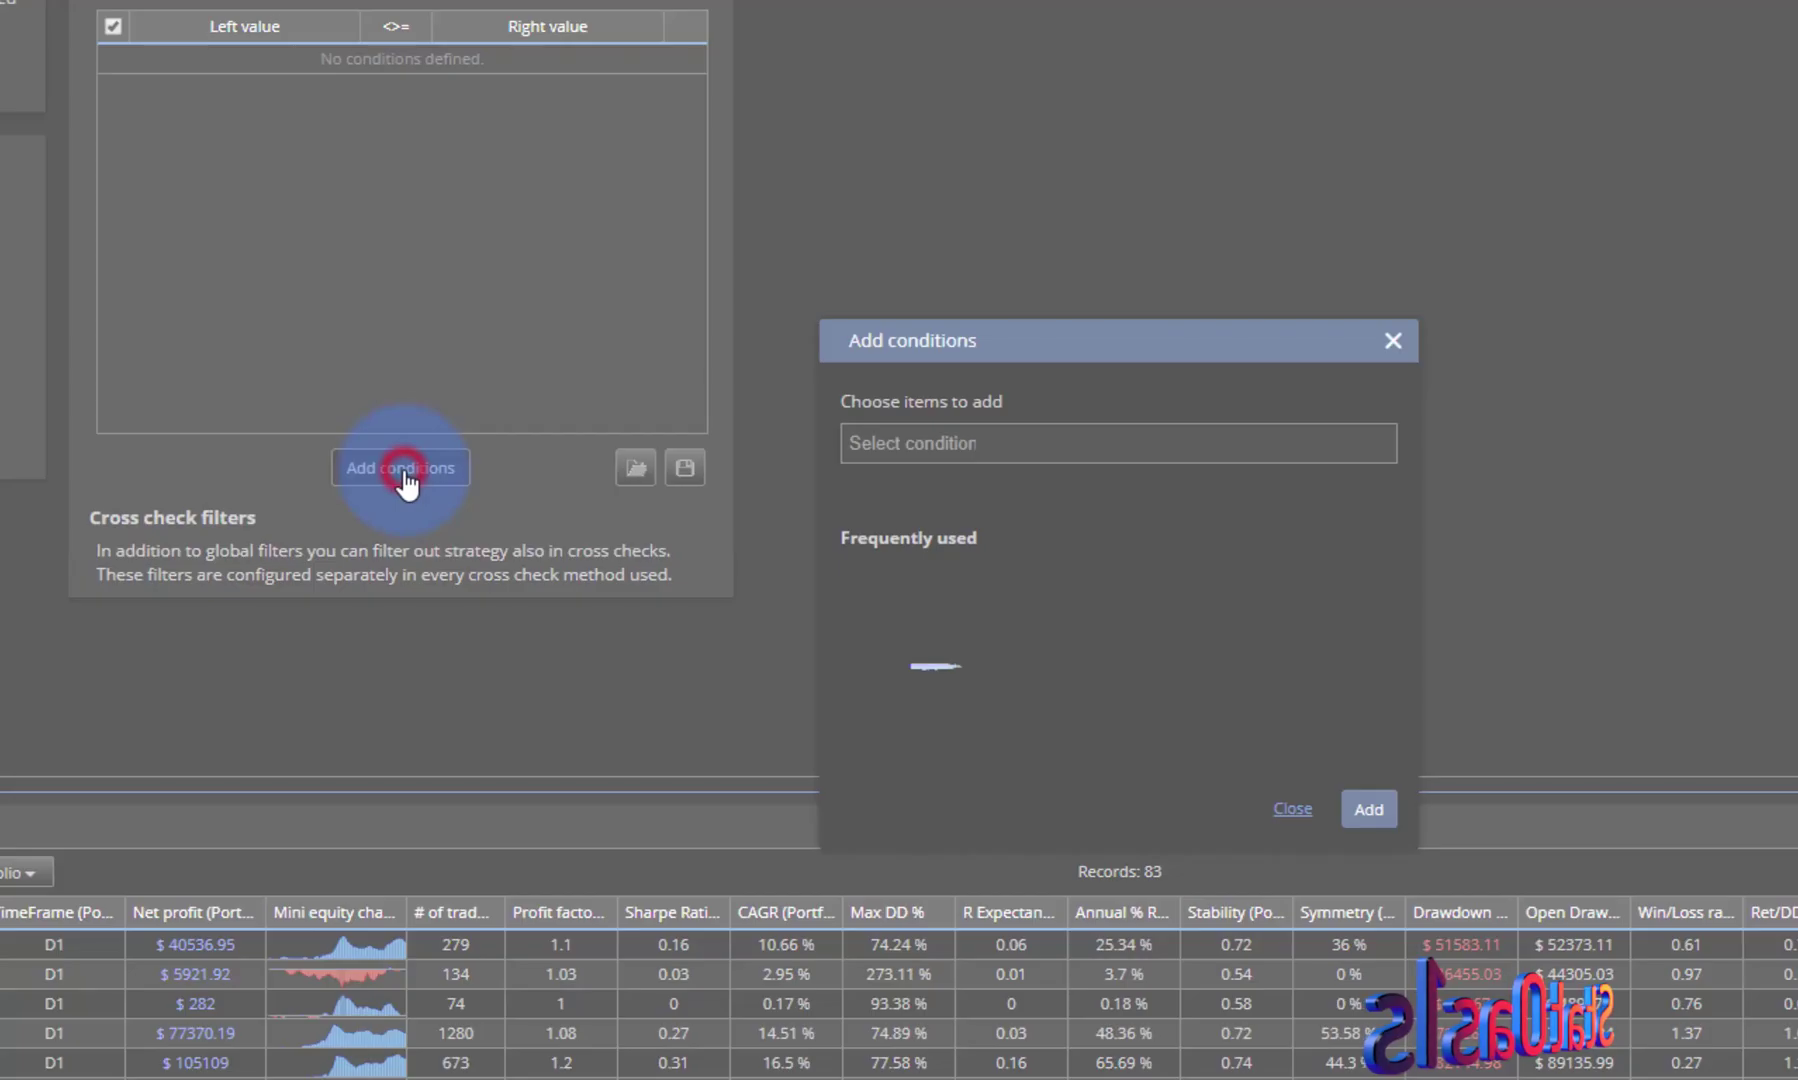
click(928, 442)
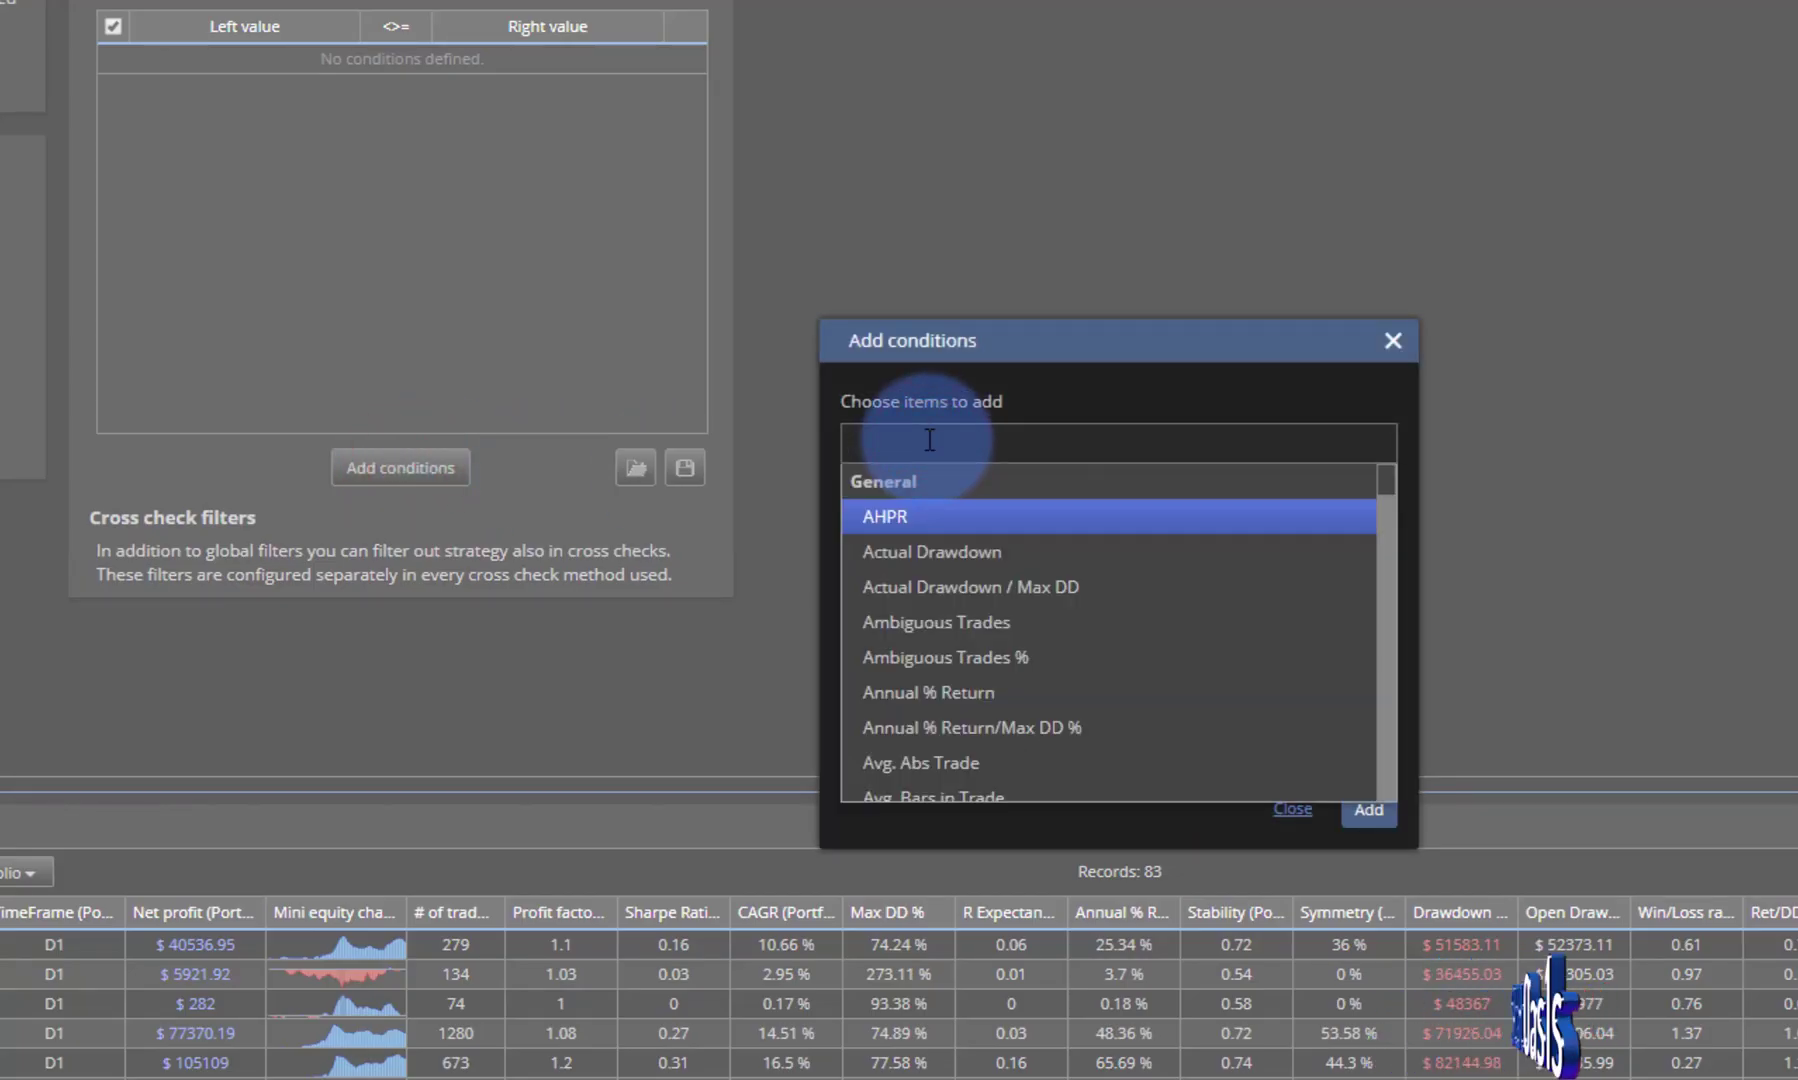
text(#)
click(972, 626)
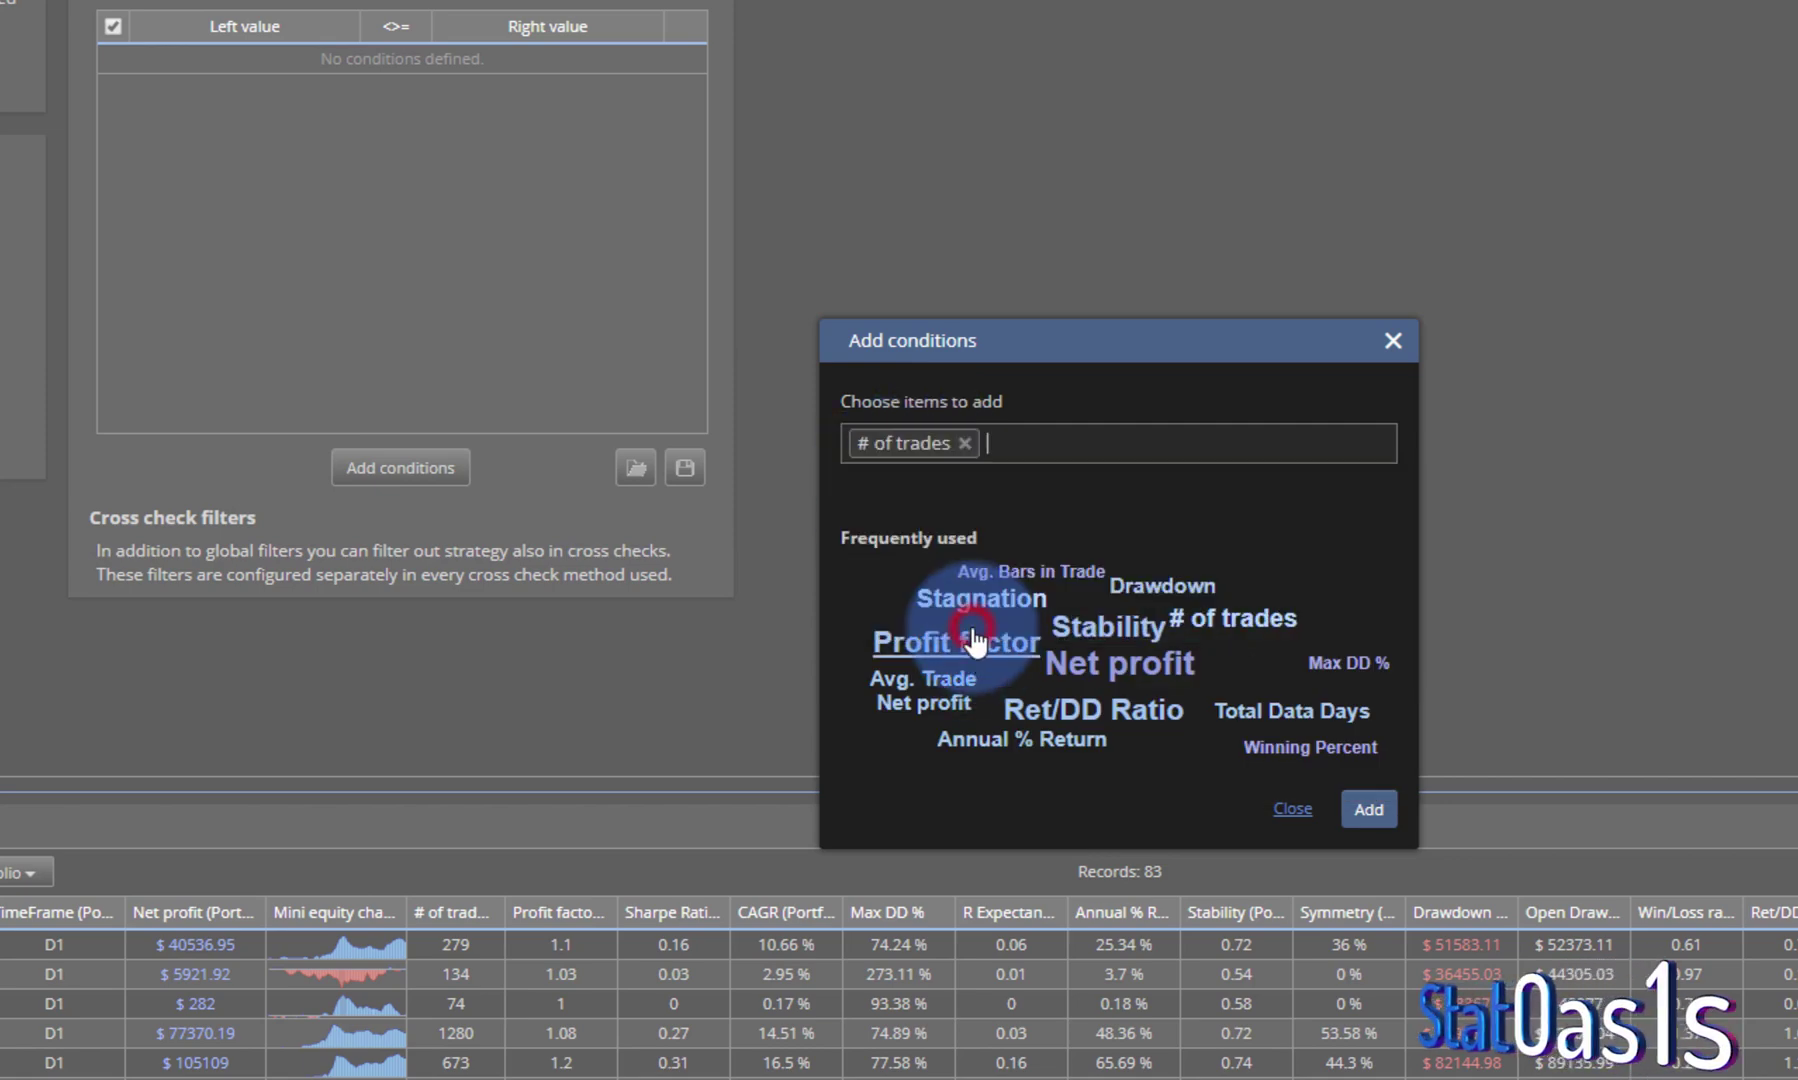
click(1368, 808)
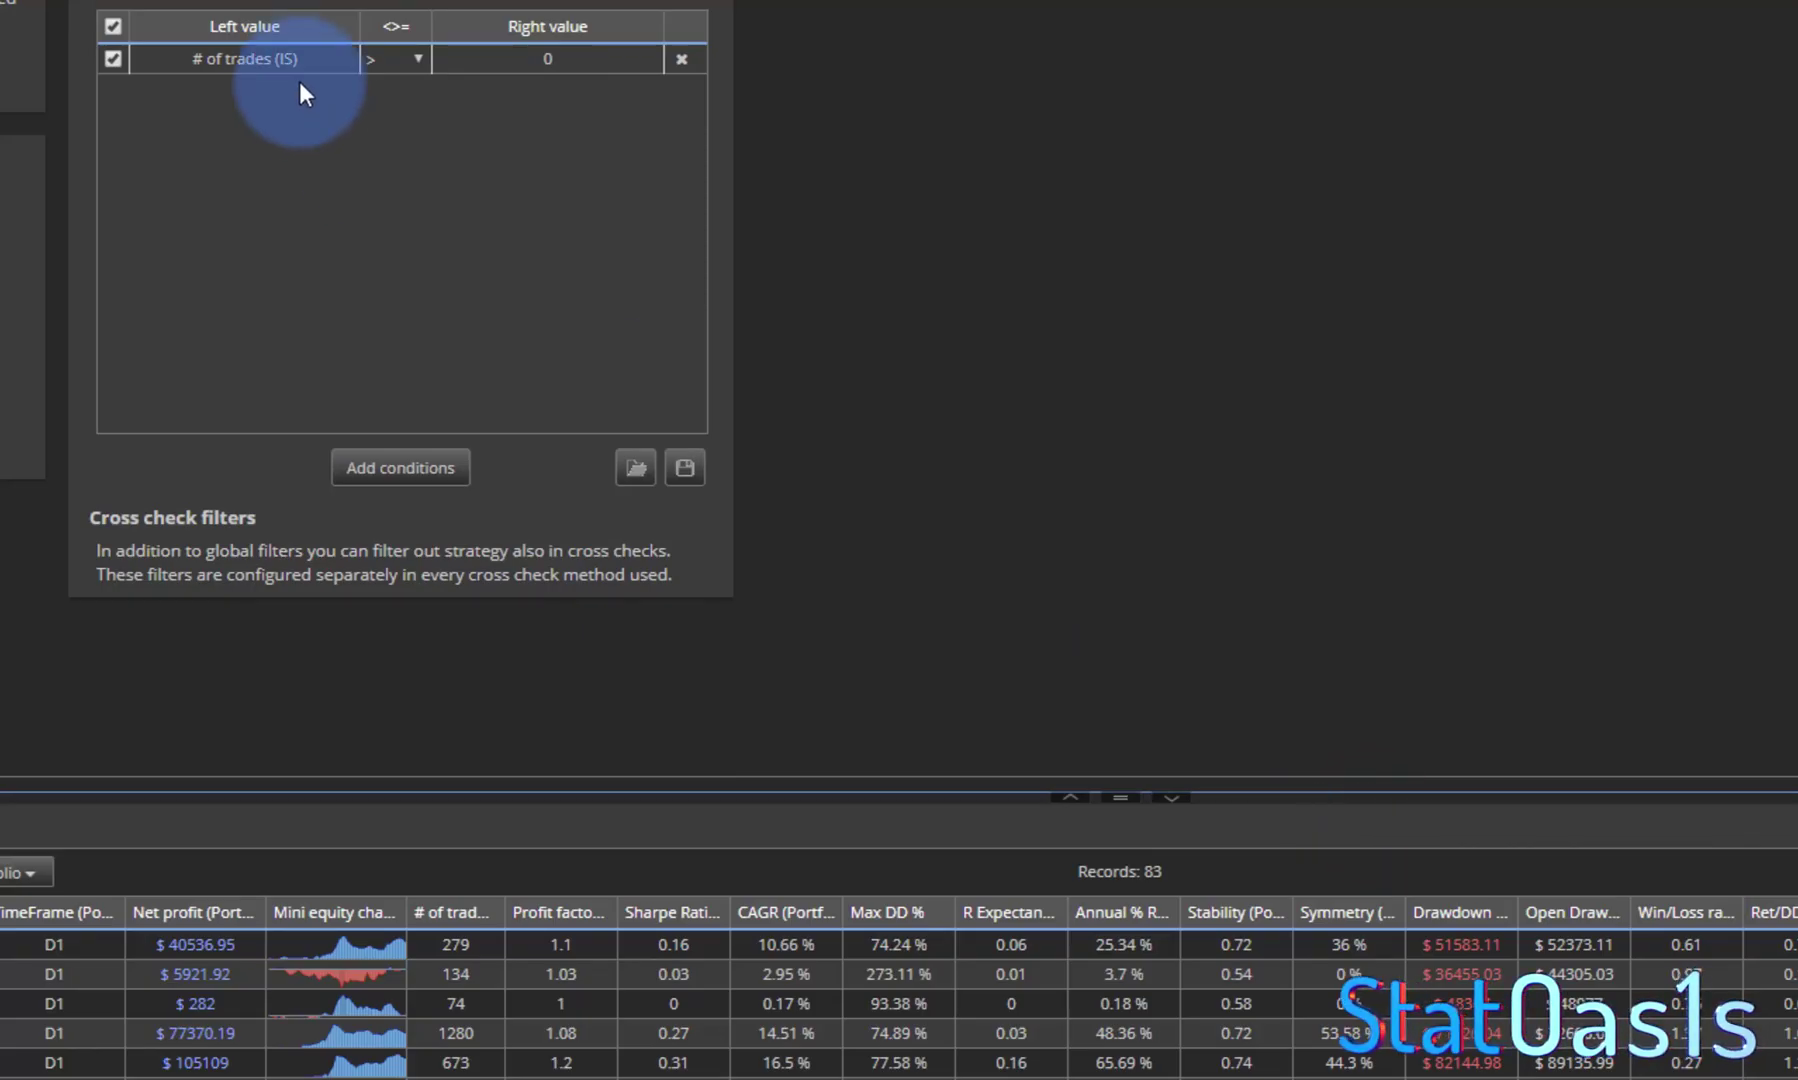
Step: Set the sample of the # of trades condition's left value to OOS and save it
click(292, 60)
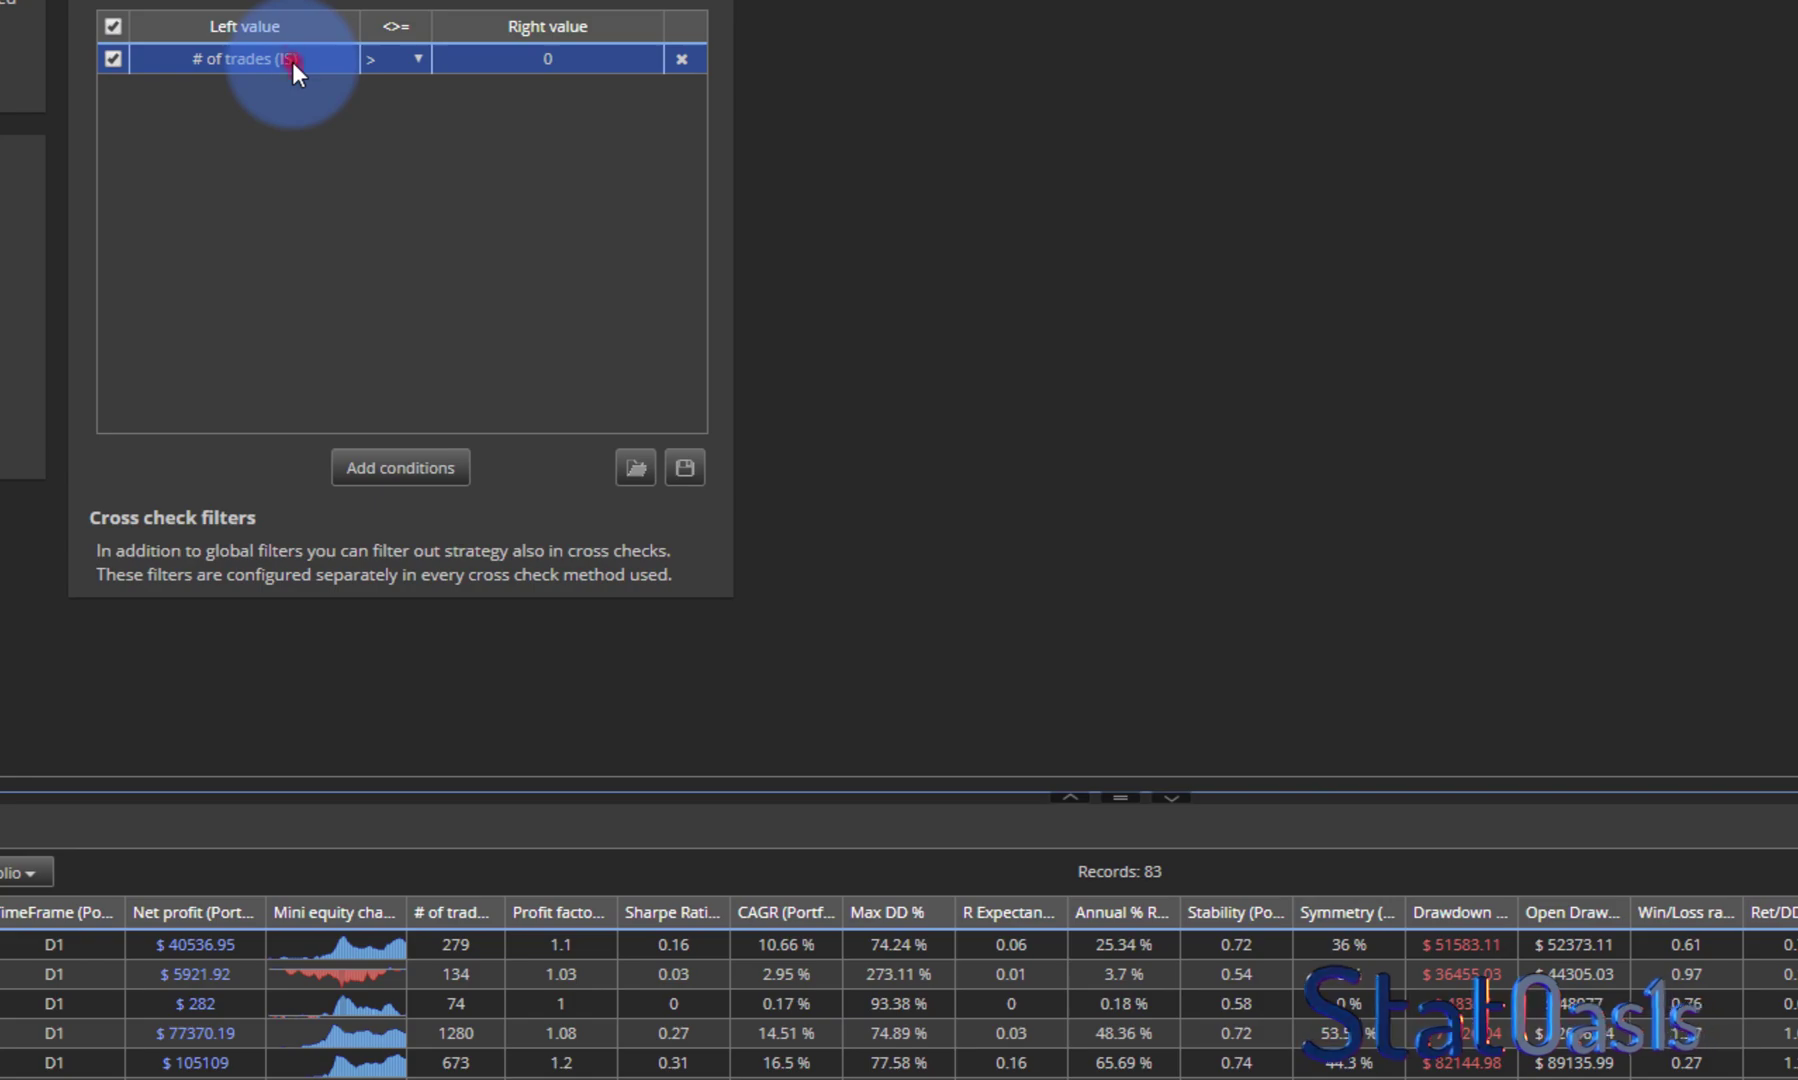
double_click(292, 61)
click(1318, 492)
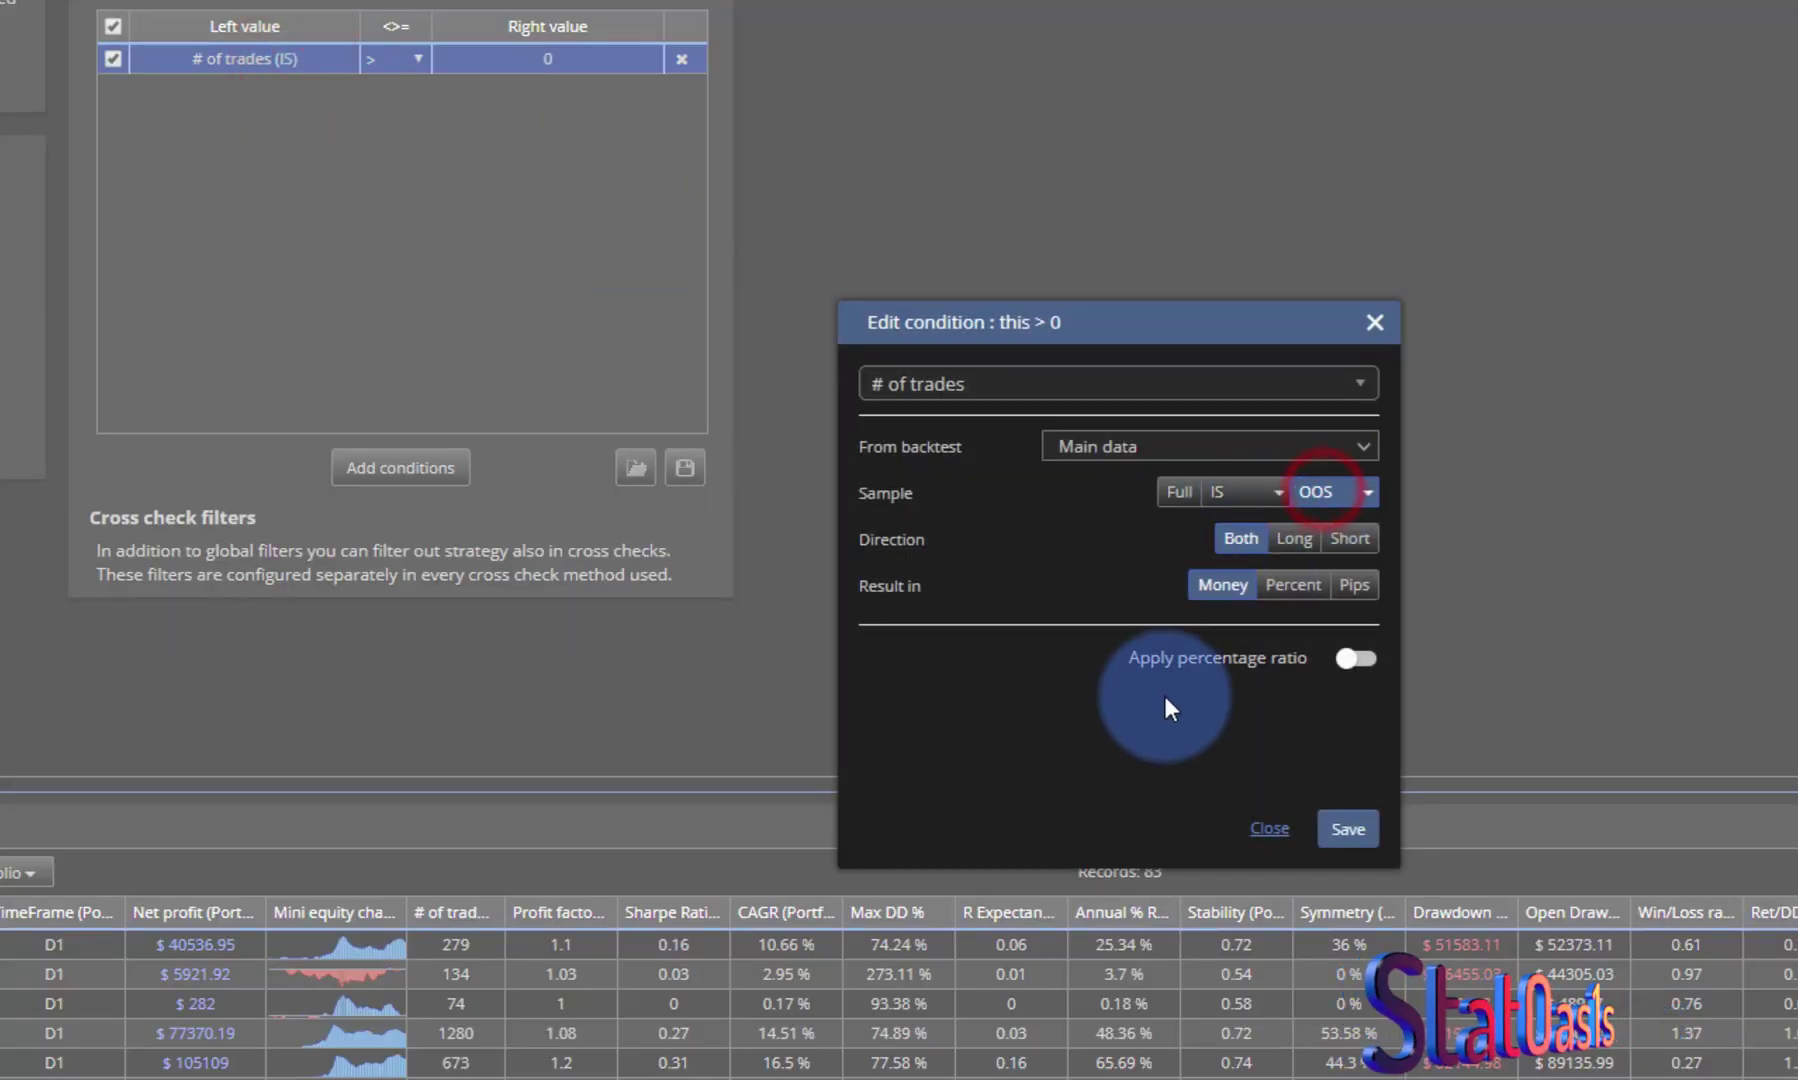
click(1348, 829)
Step: Set the right value of the # of trades (OOS) condition to 80% of # of trades for the IS sample and save it
double_click(558, 58)
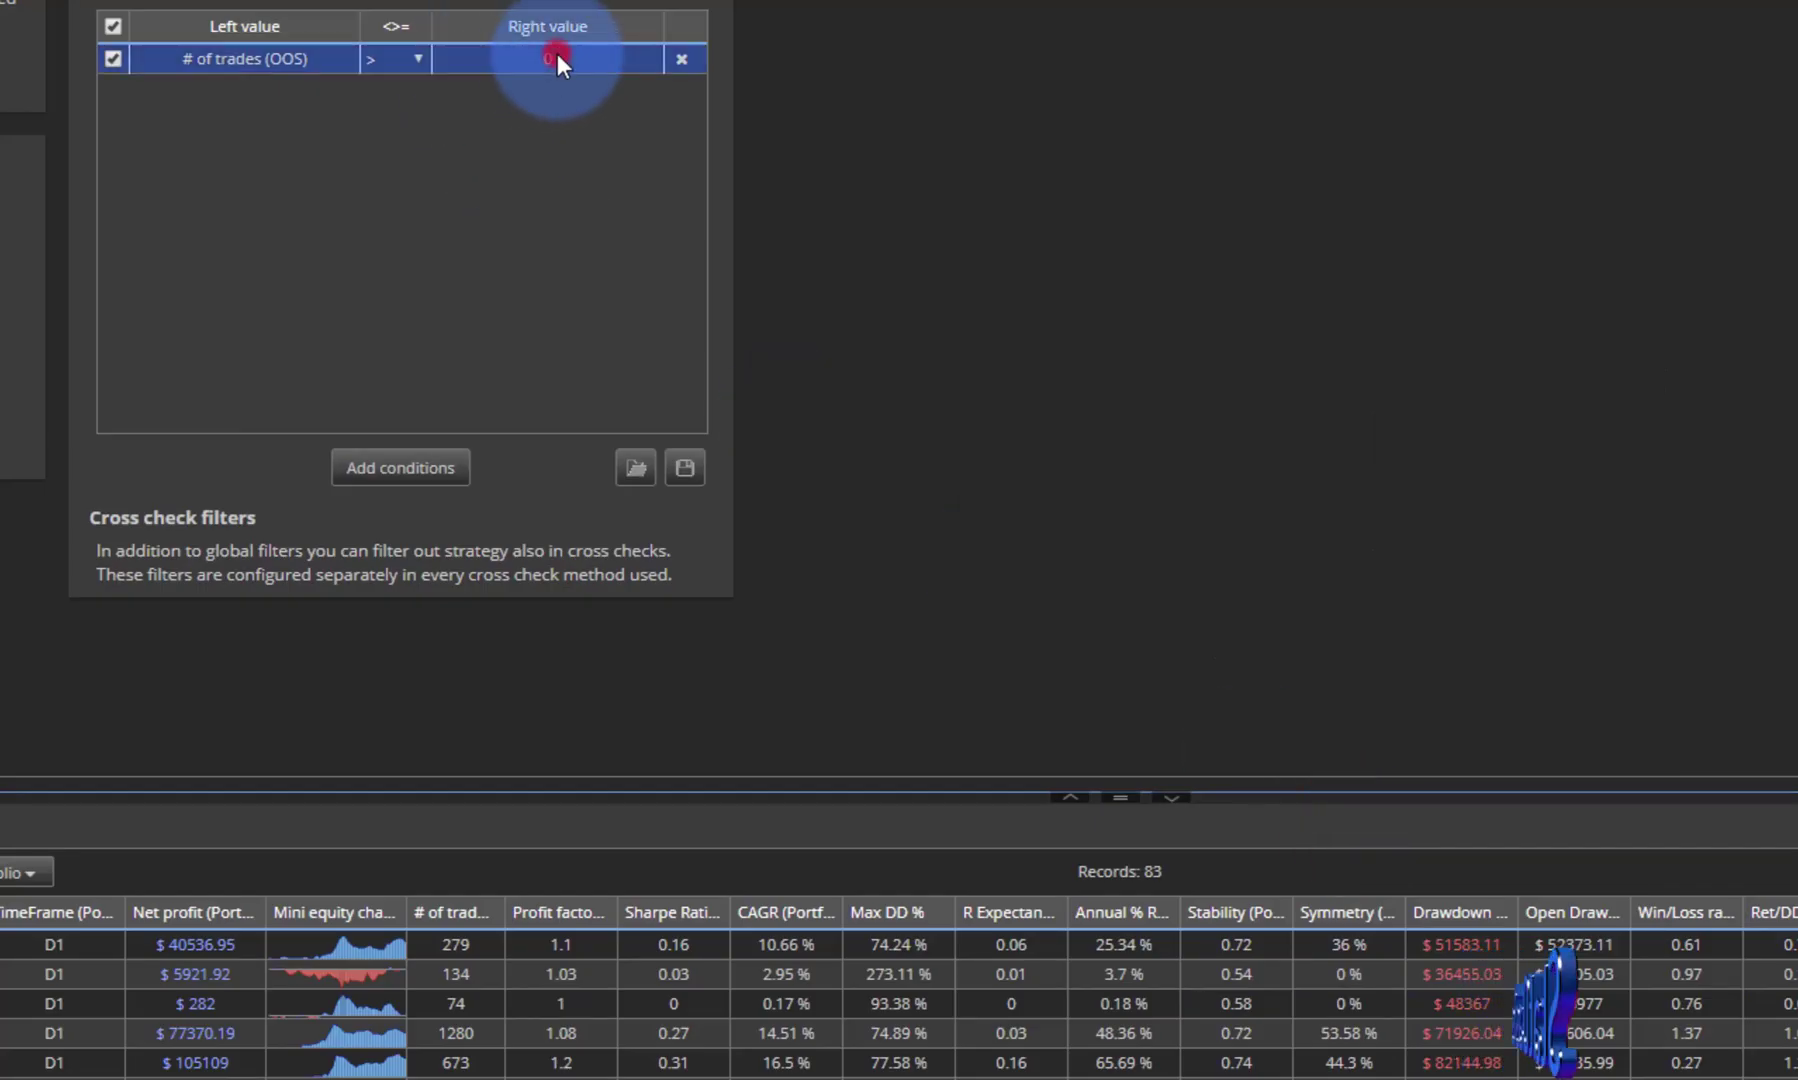
click(1075, 388)
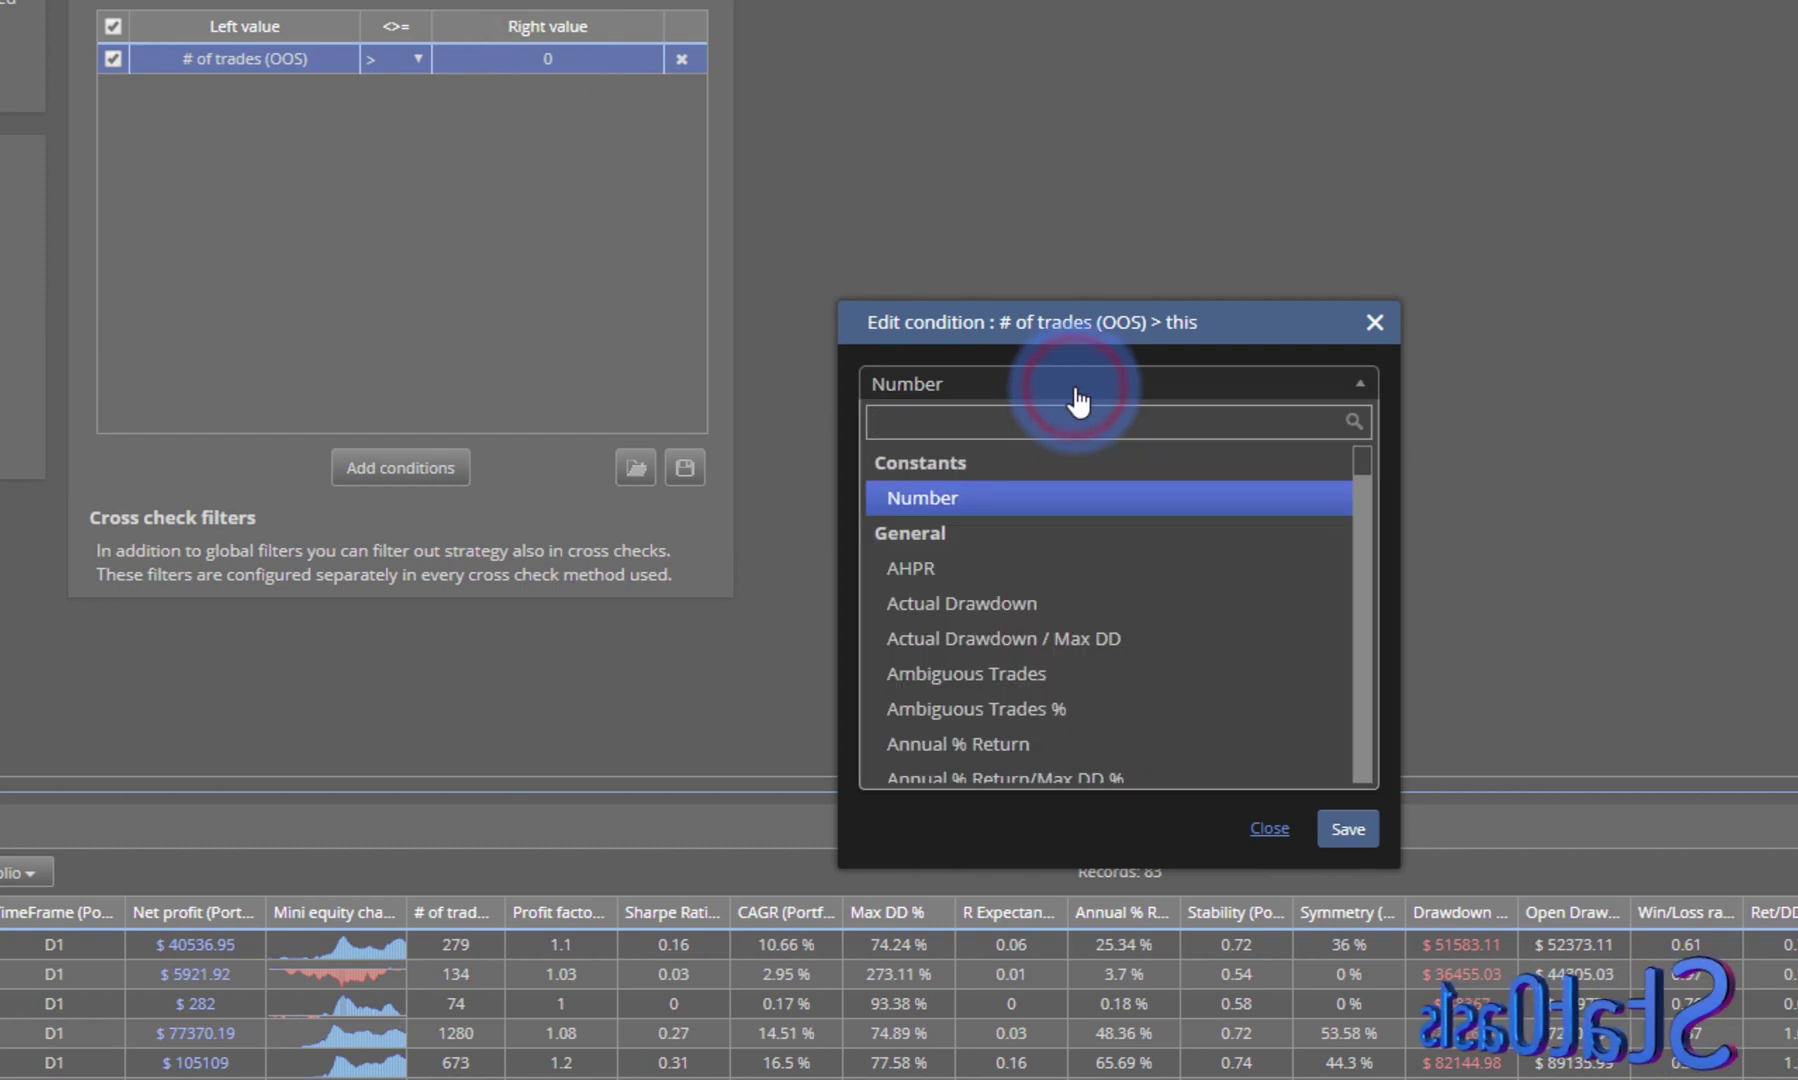
text(#)
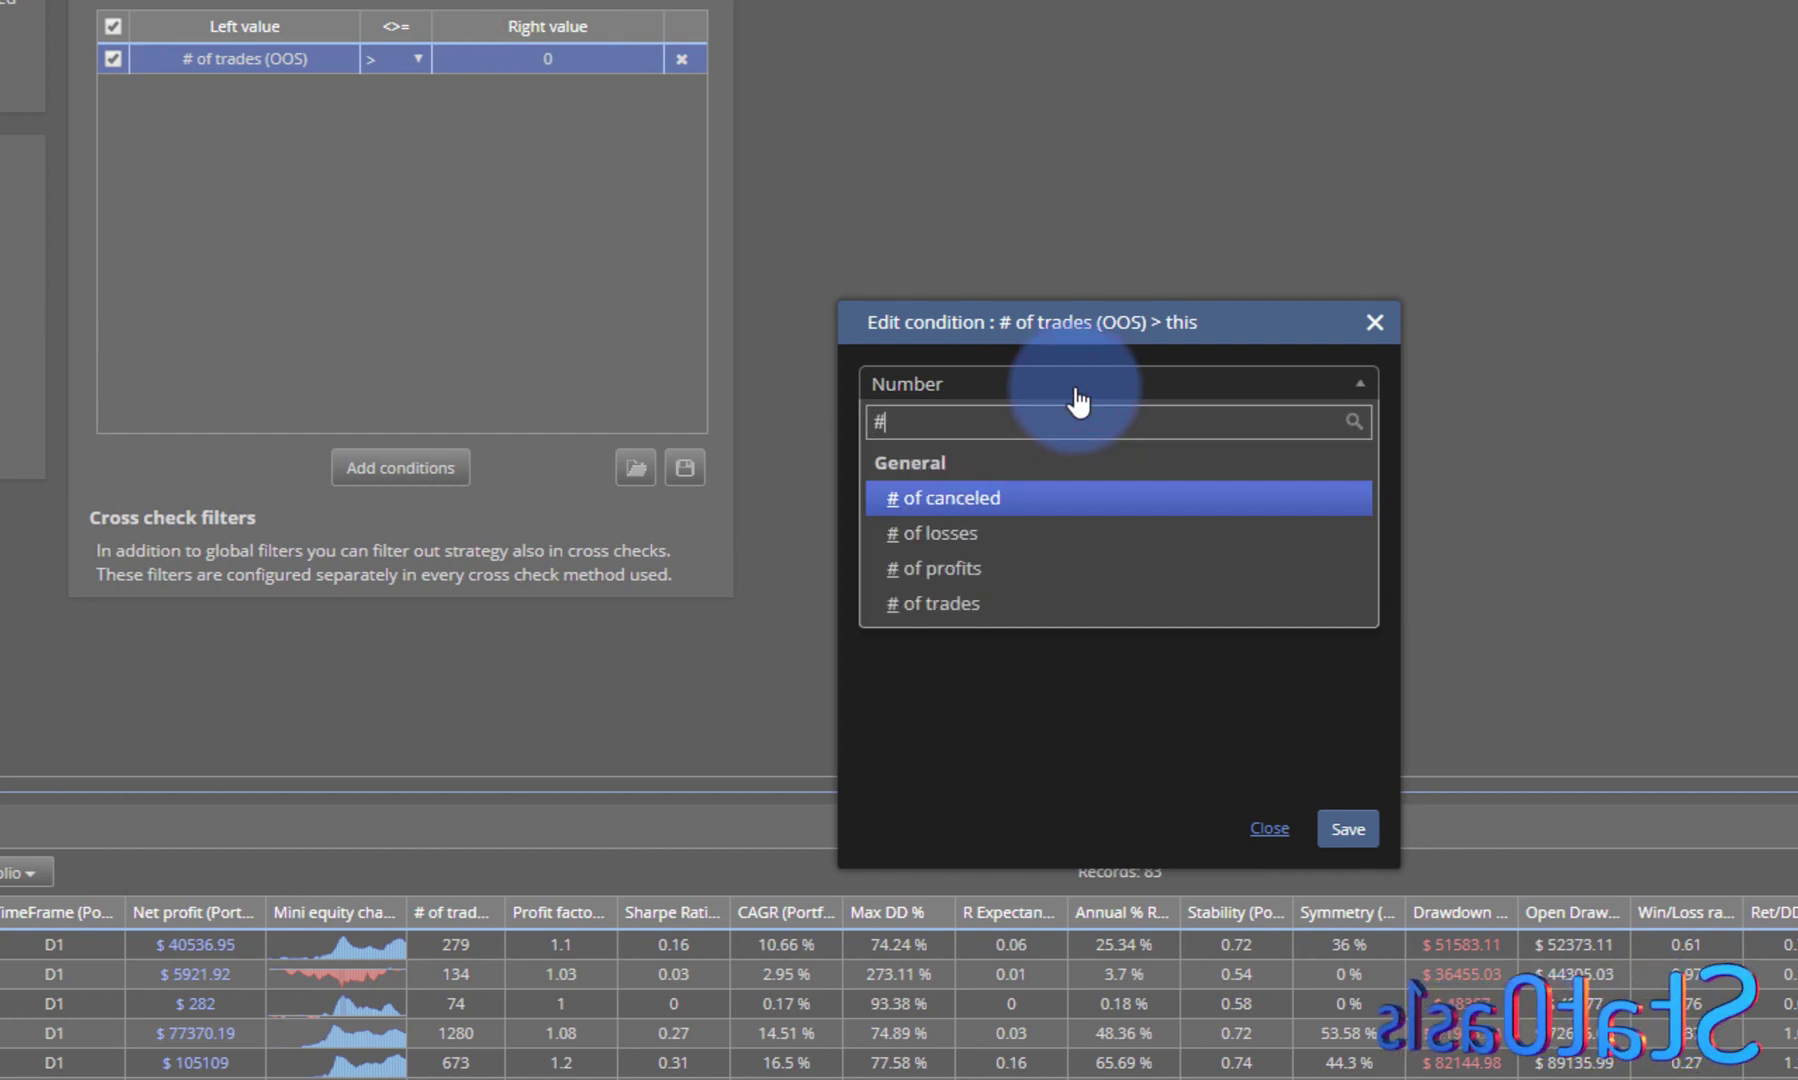
click(993, 605)
click(1228, 490)
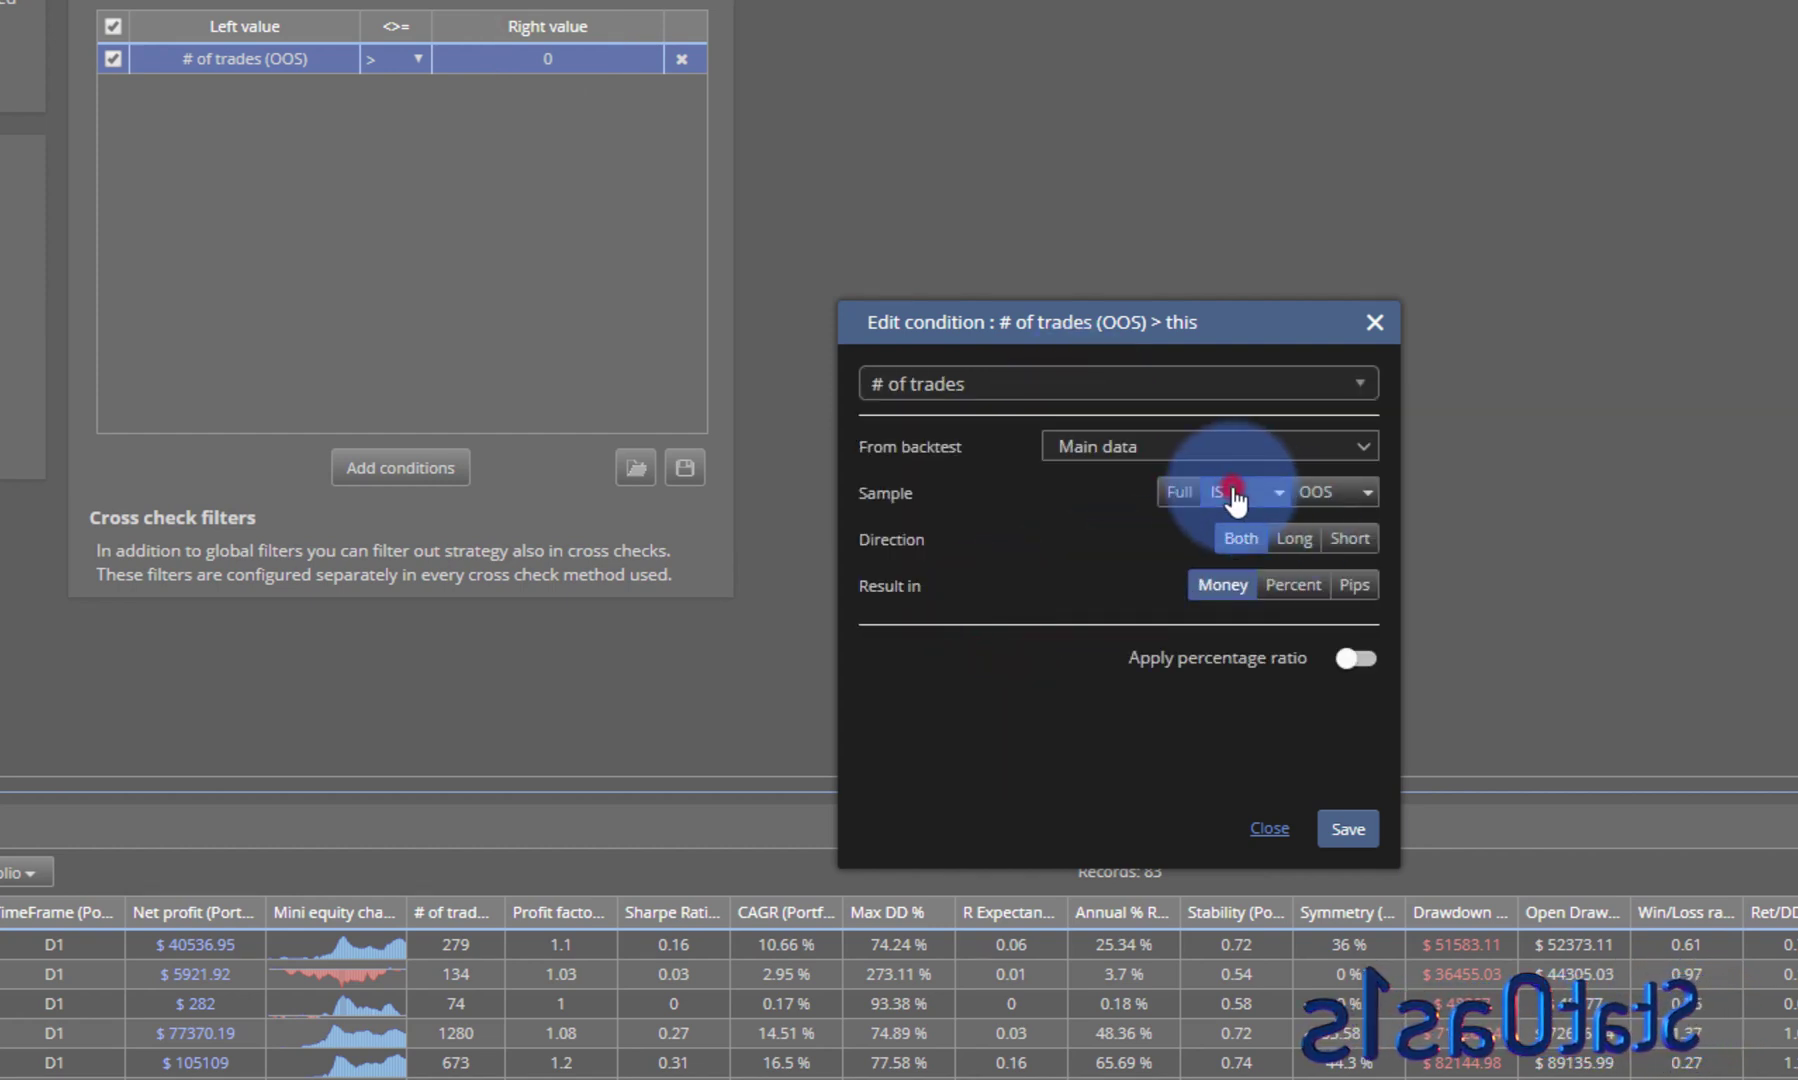
click(1355, 658)
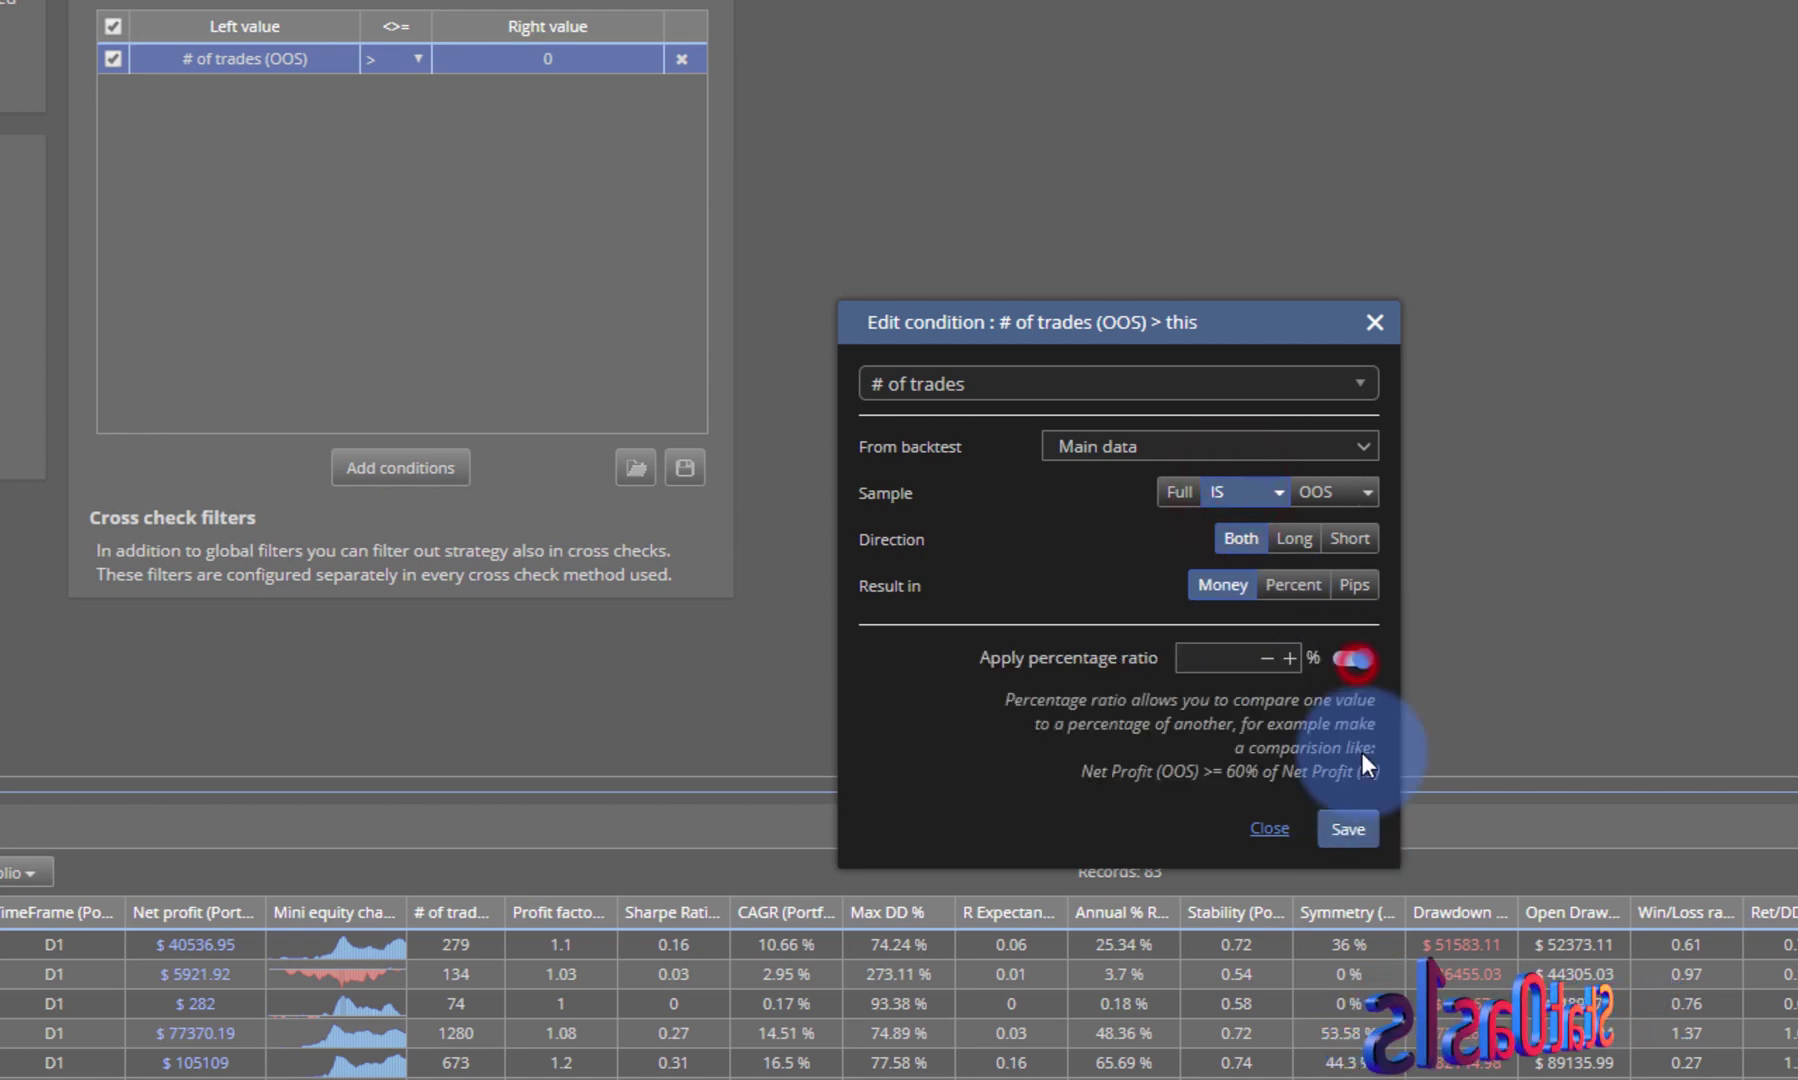
click(1240, 654)
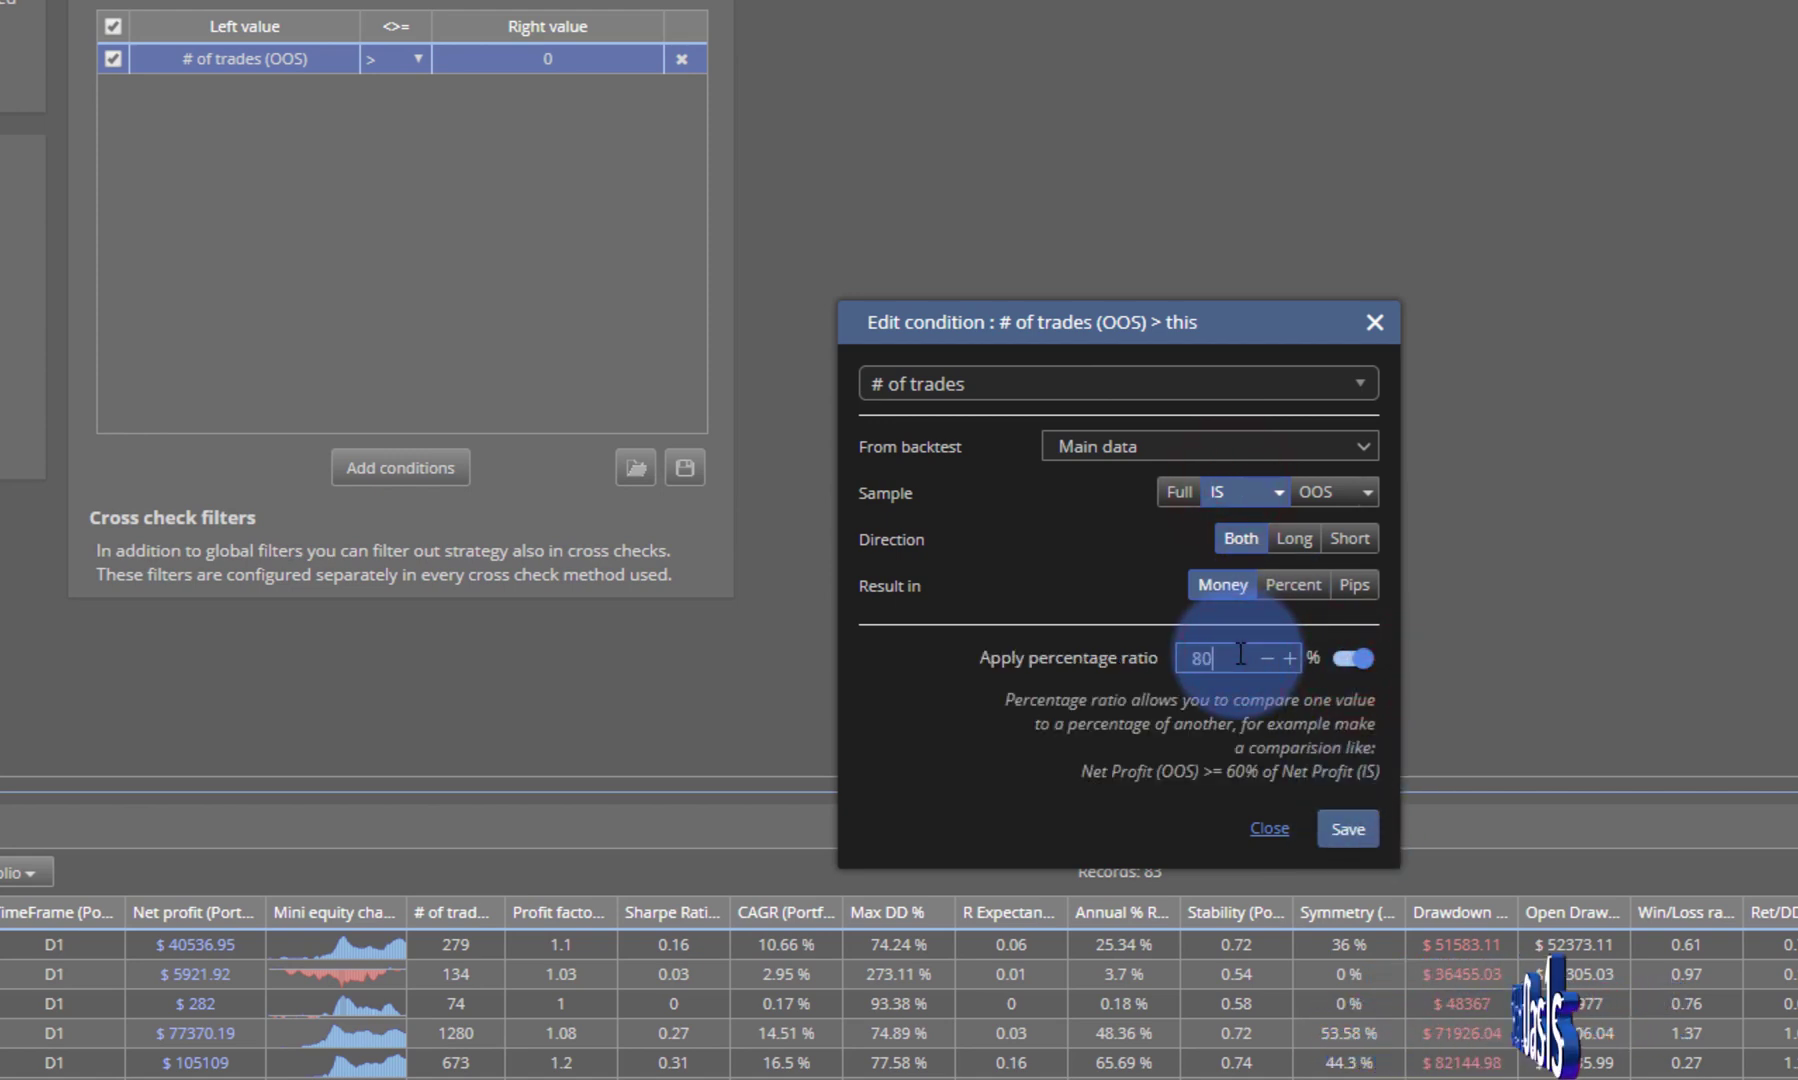
click(1348, 829)
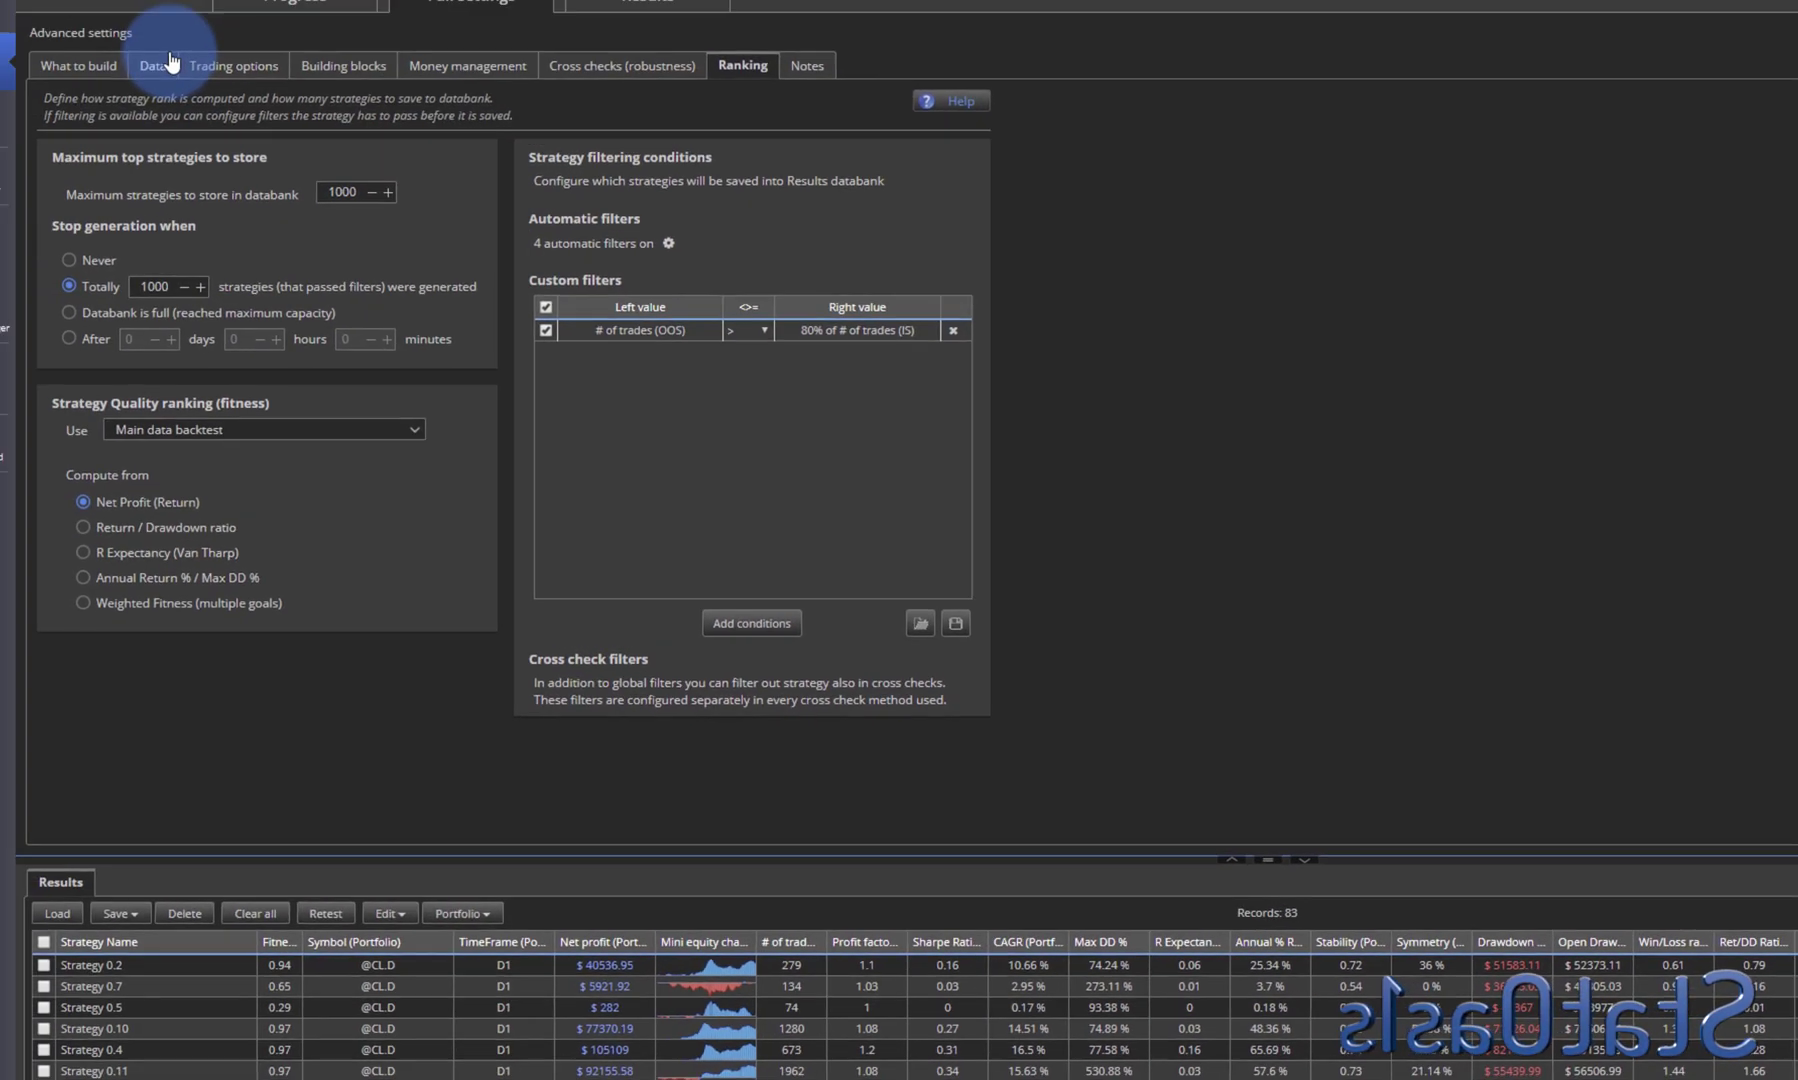
Step: Reduce the data range parts to a single out-of-sample test part running from 2008.12.09 to 2017.10.01
click(160, 66)
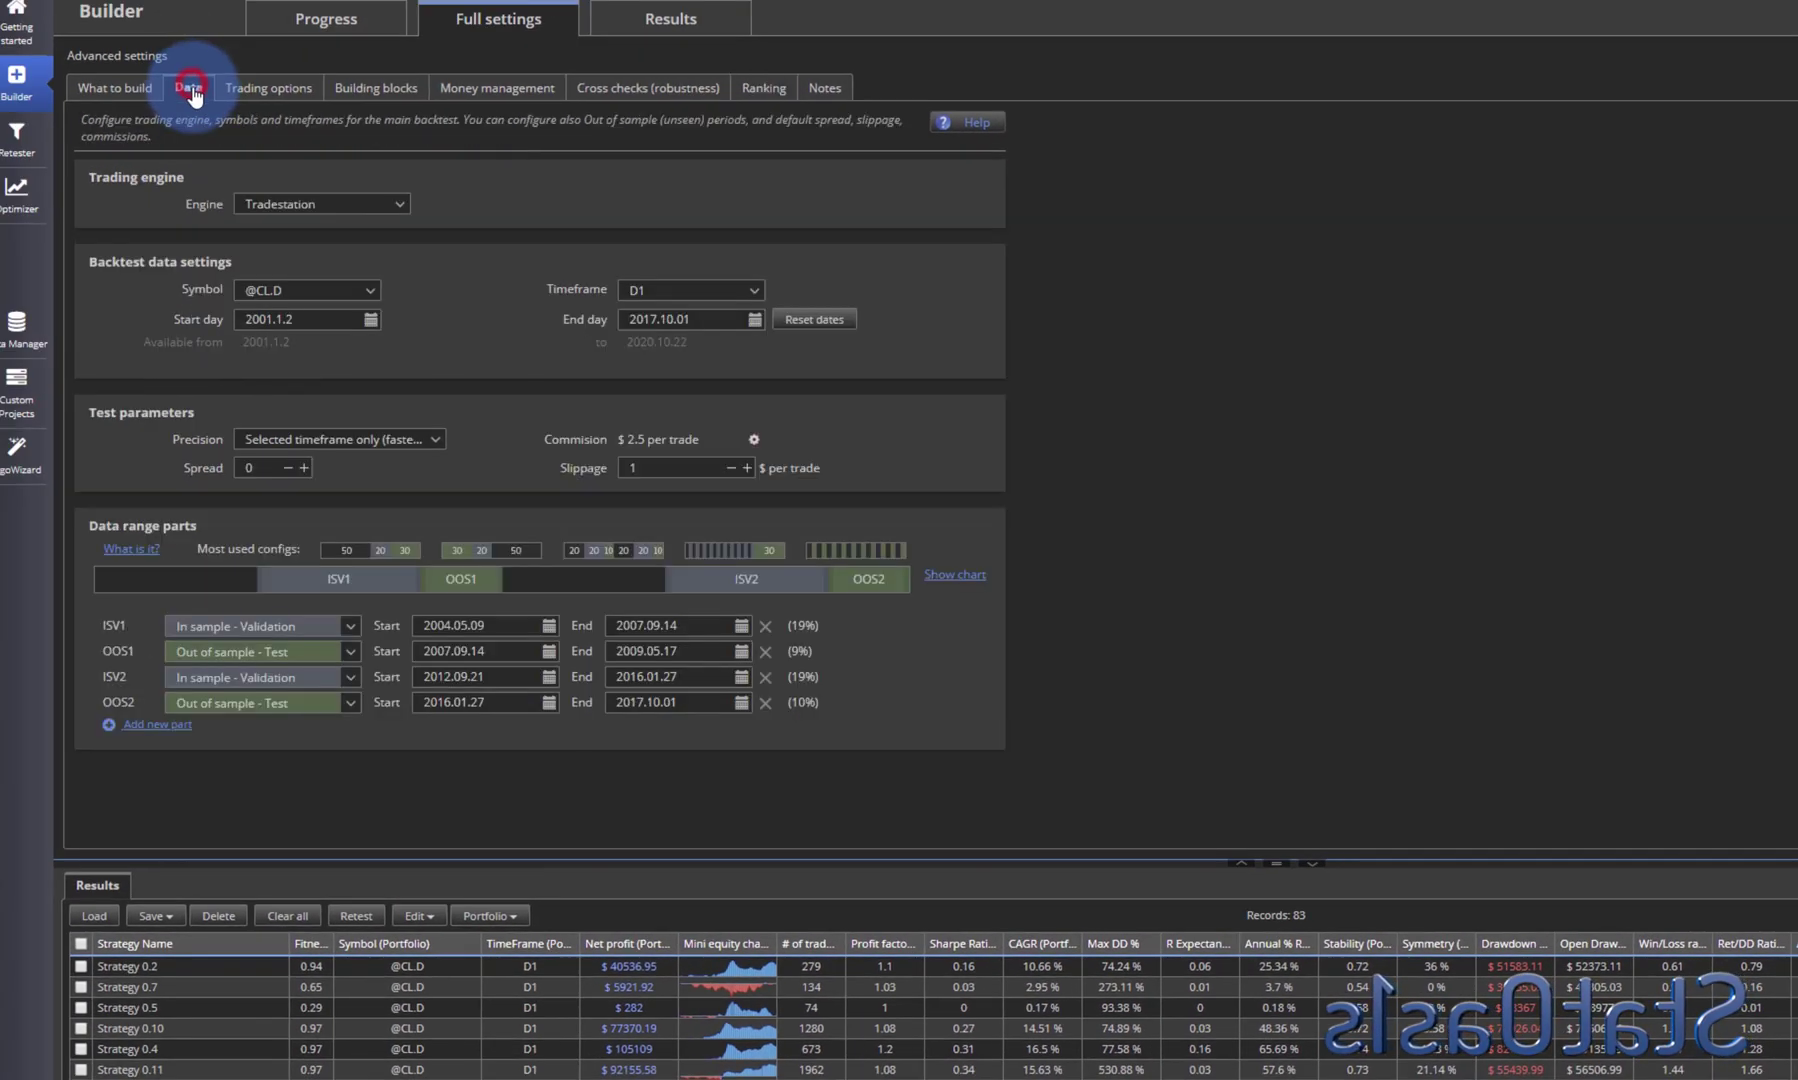
click(764, 626)
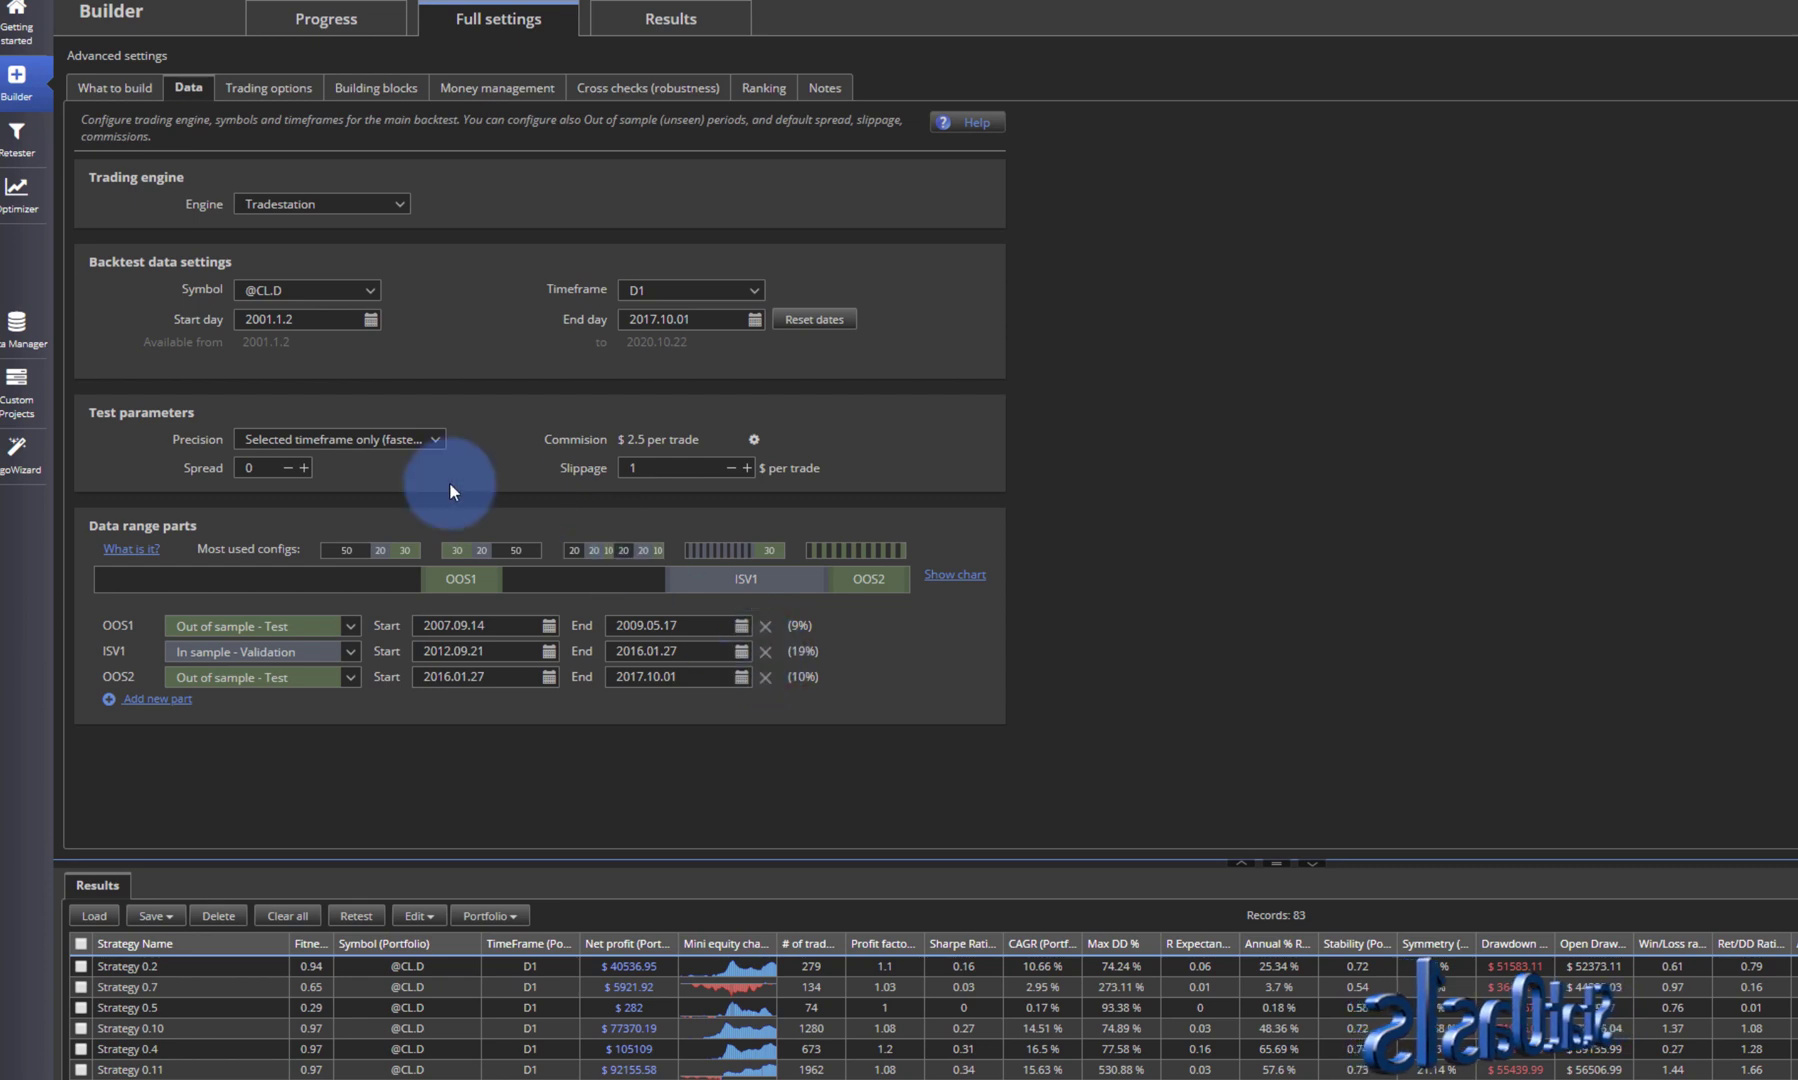
click(365, 550)
click(766, 626)
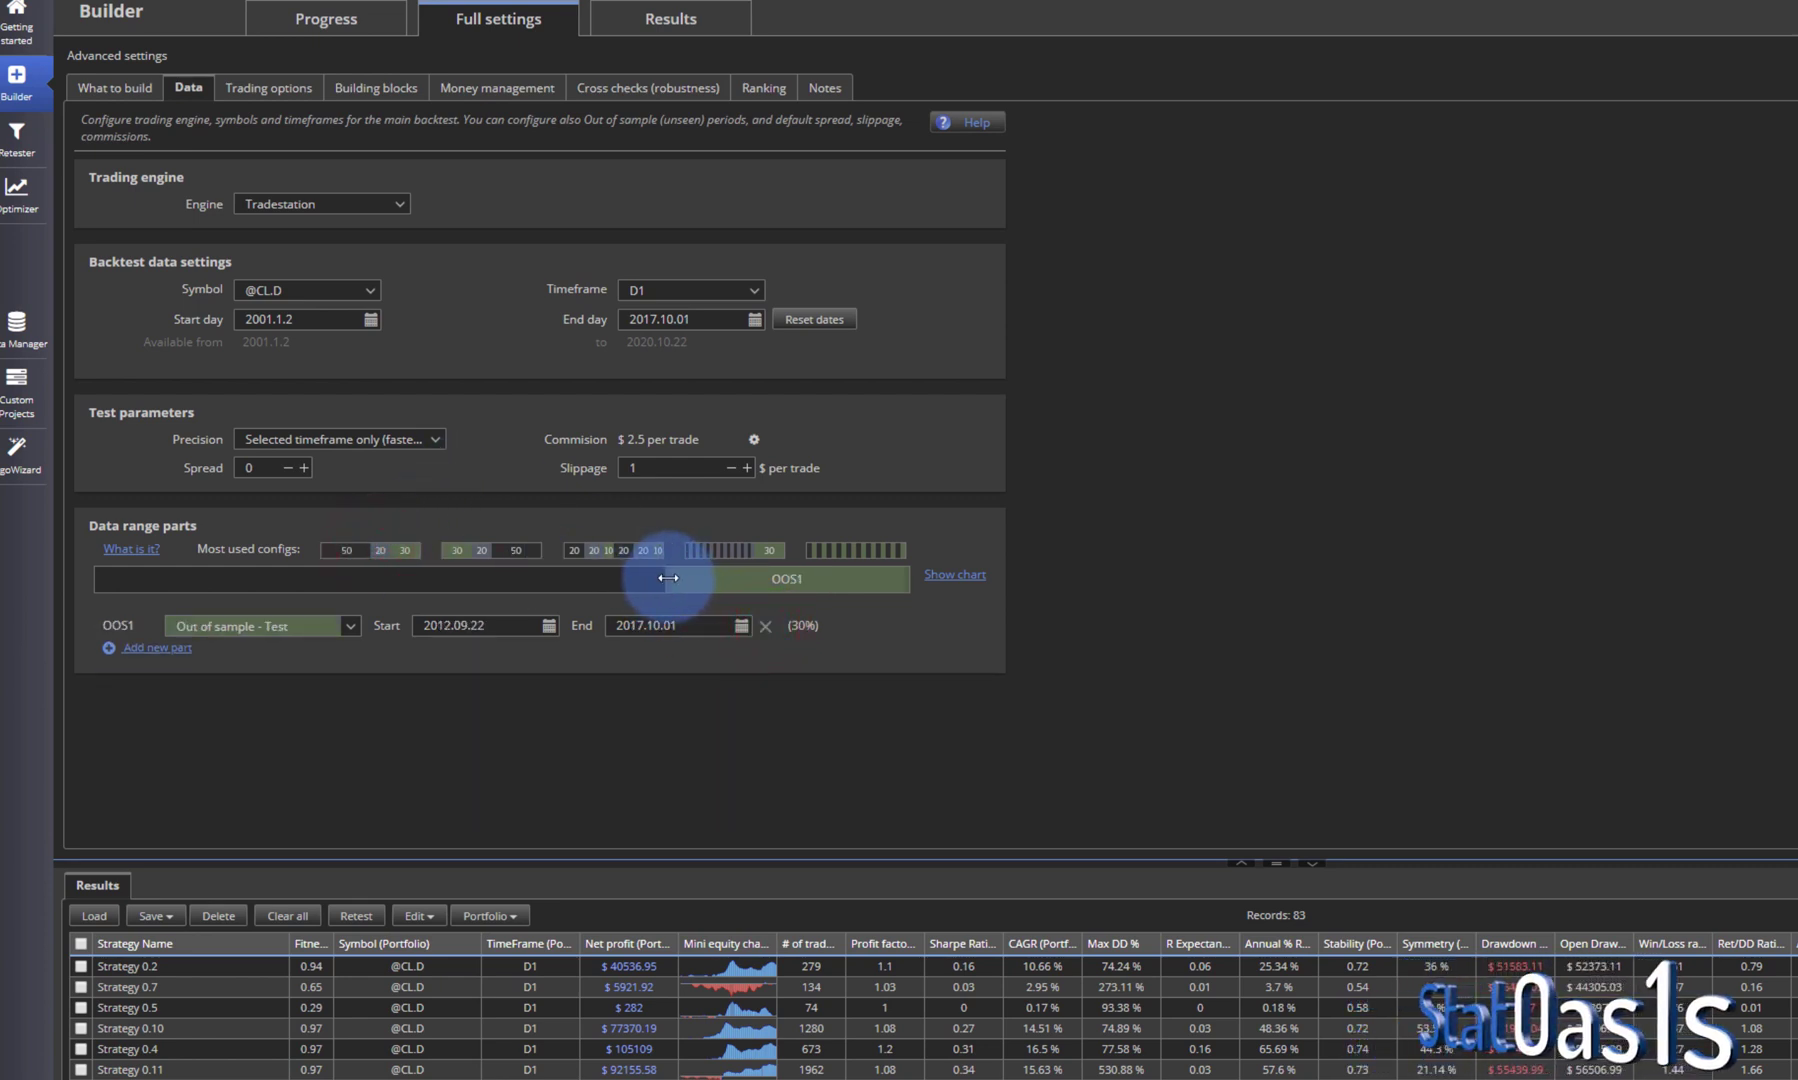
drag(667, 578, 492, 582)
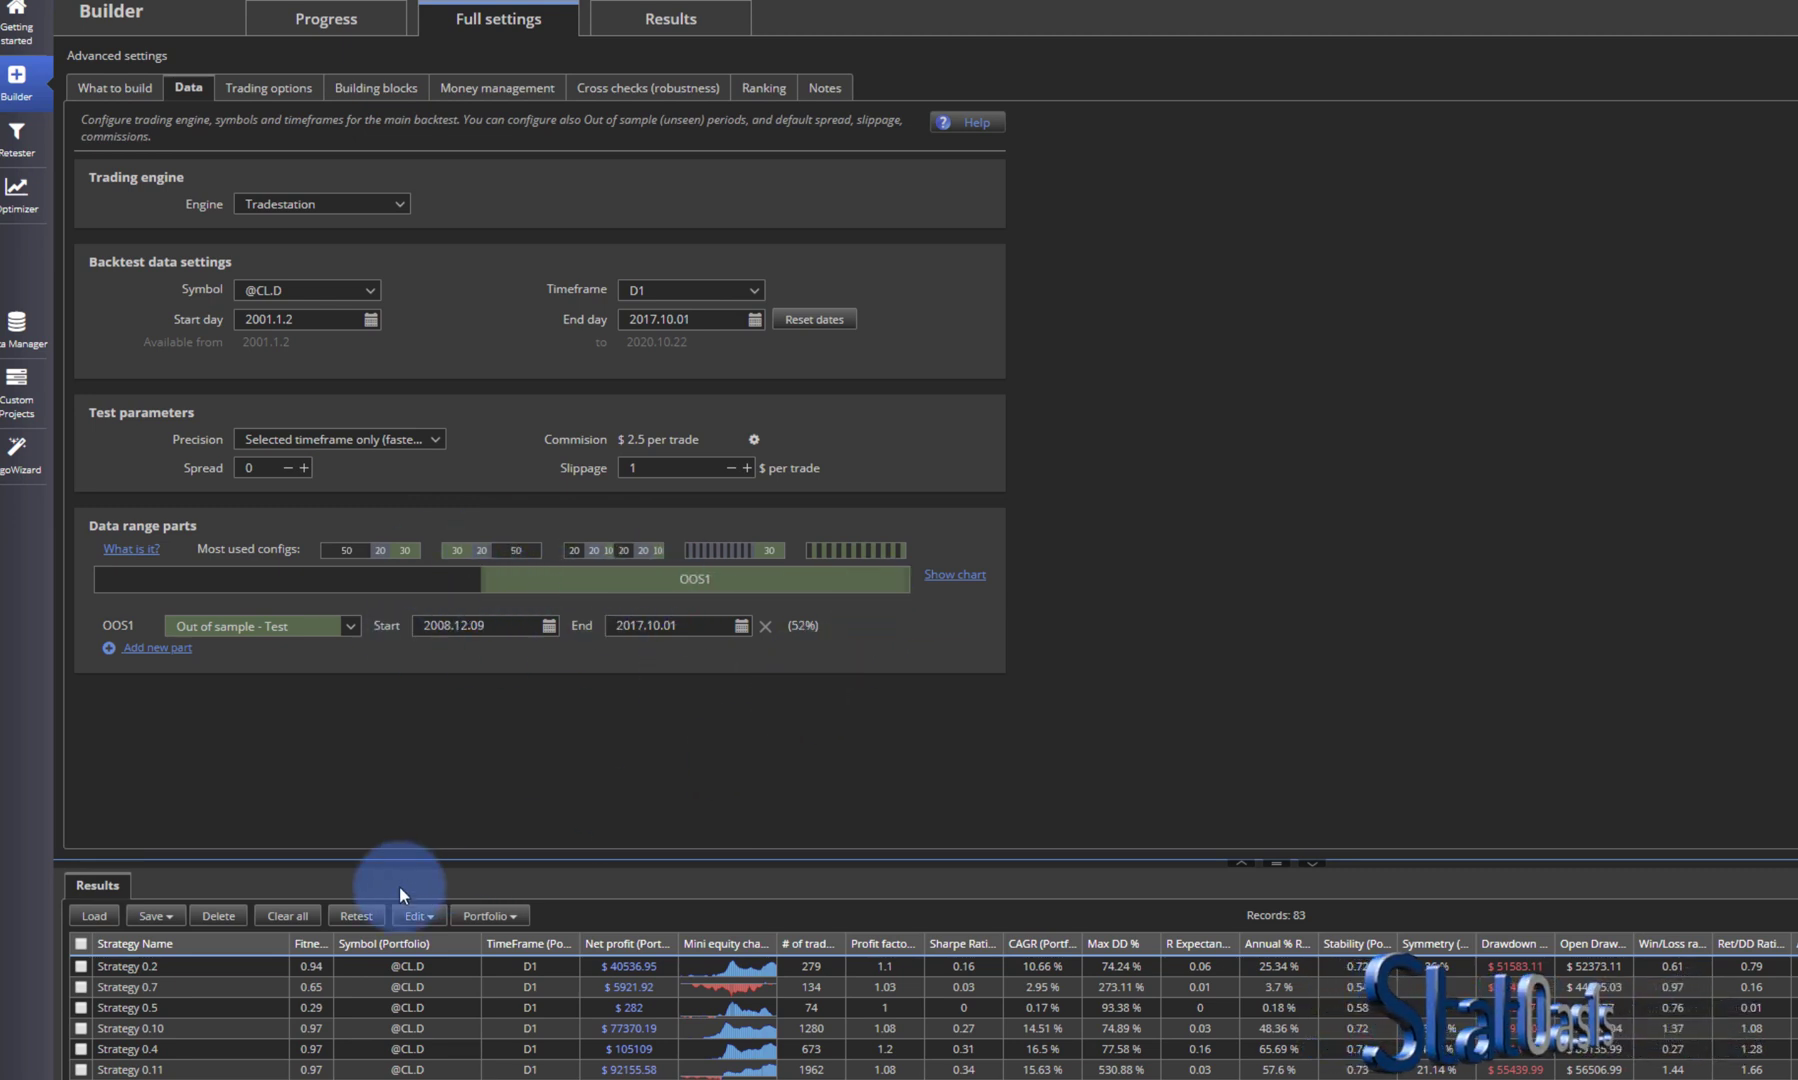
Step: Clear all strategies from the Results databank, run a strategy build with the 80% filter, and stop it after a few seconds
click(288, 916)
click(1496, 752)
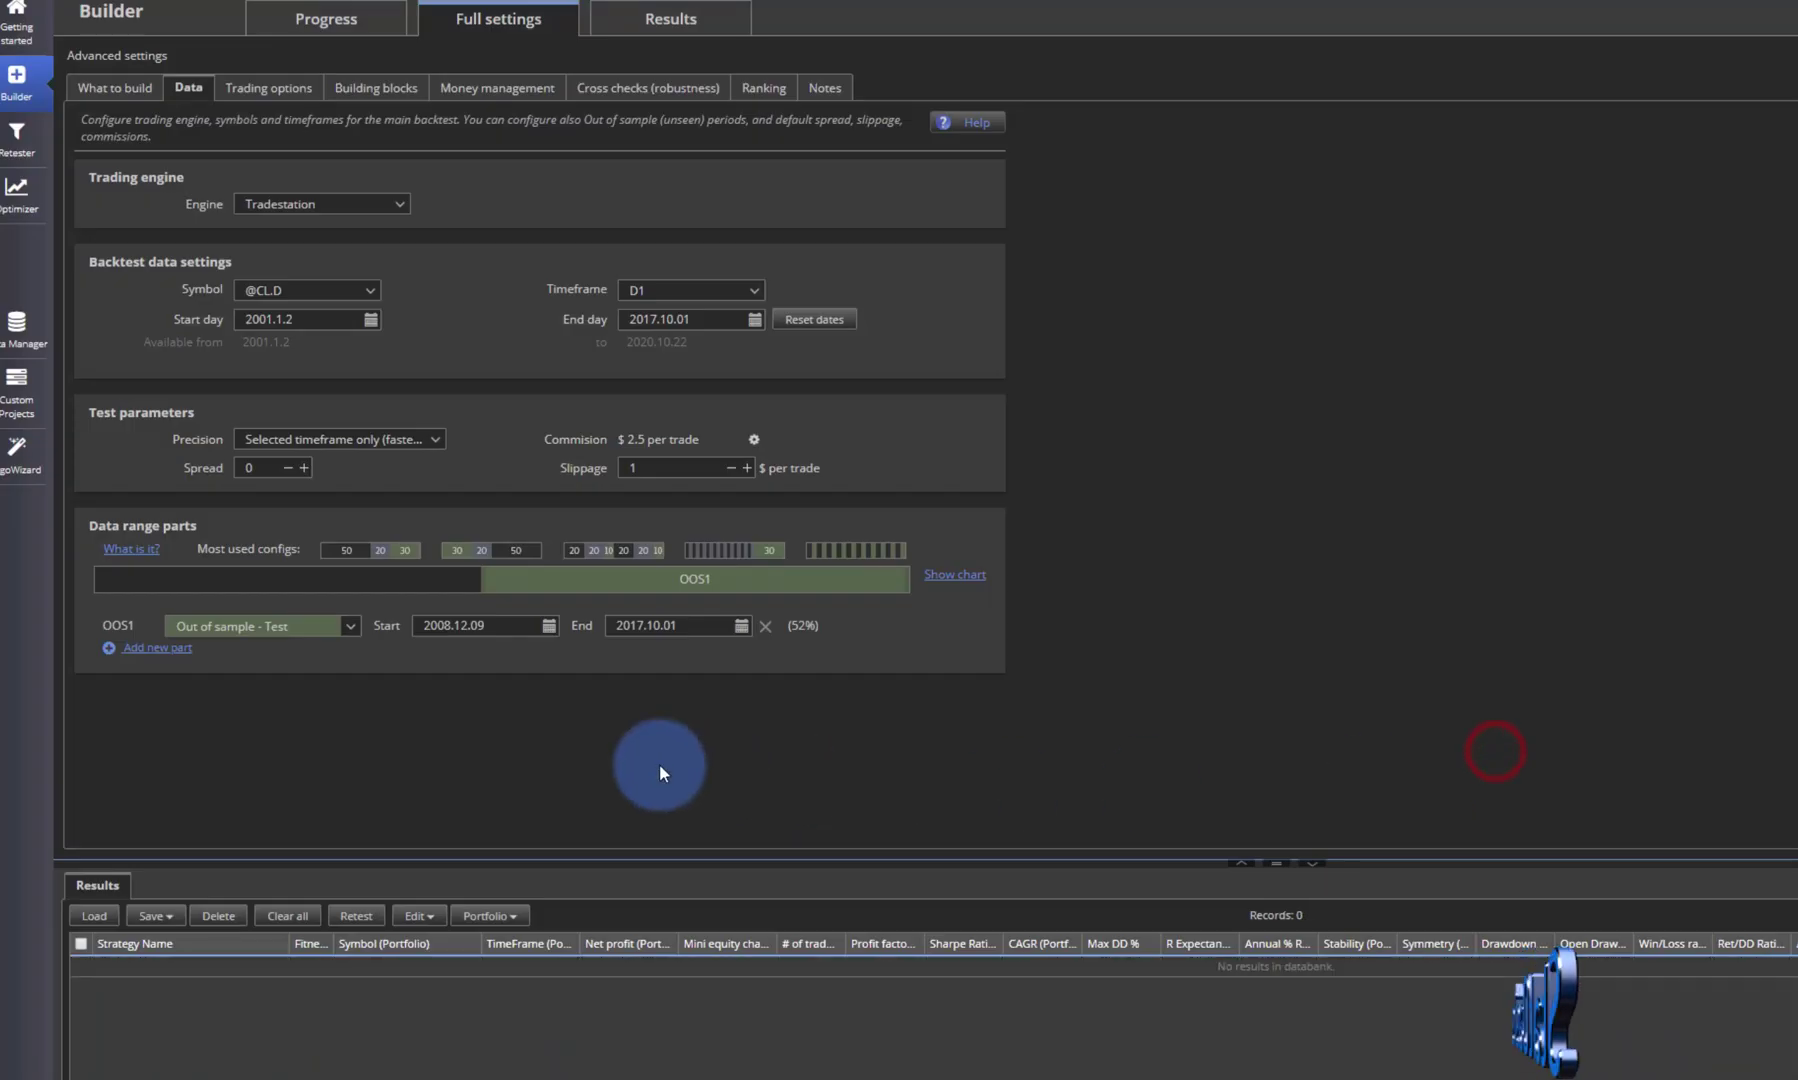
click(322, 20)
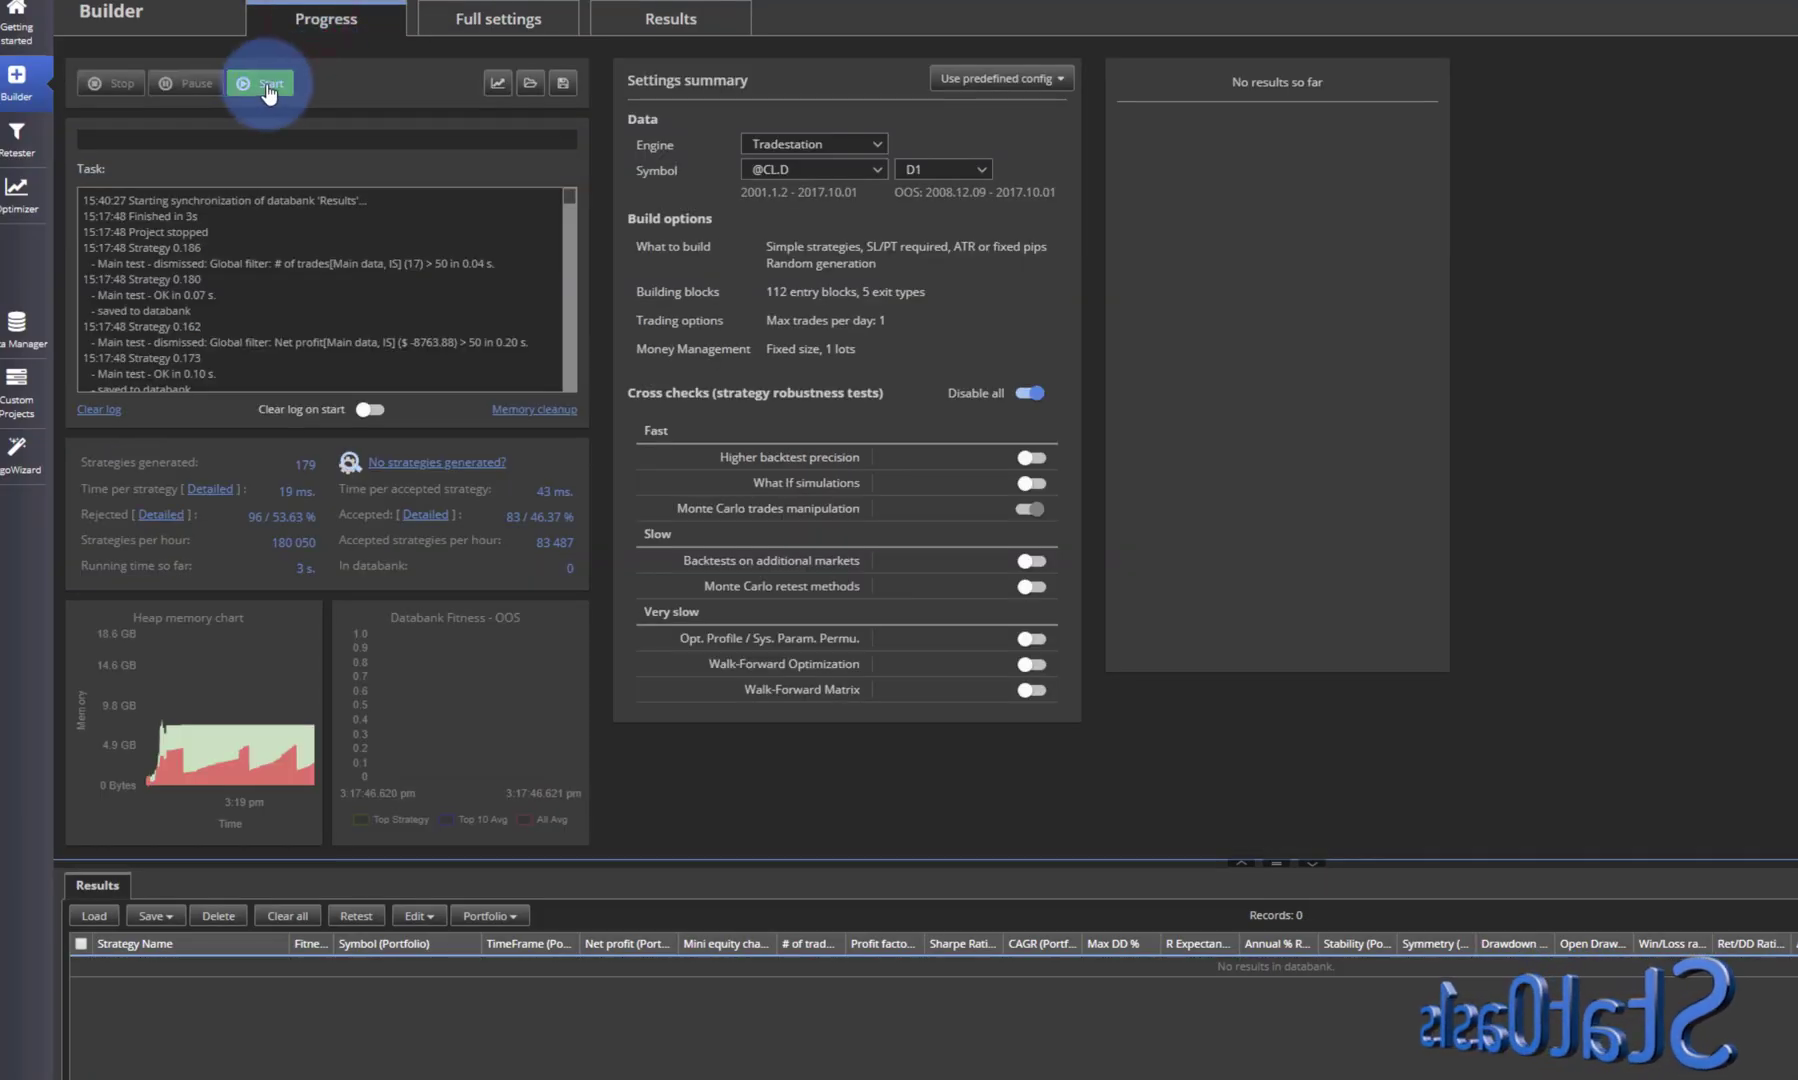
click(260, 83)
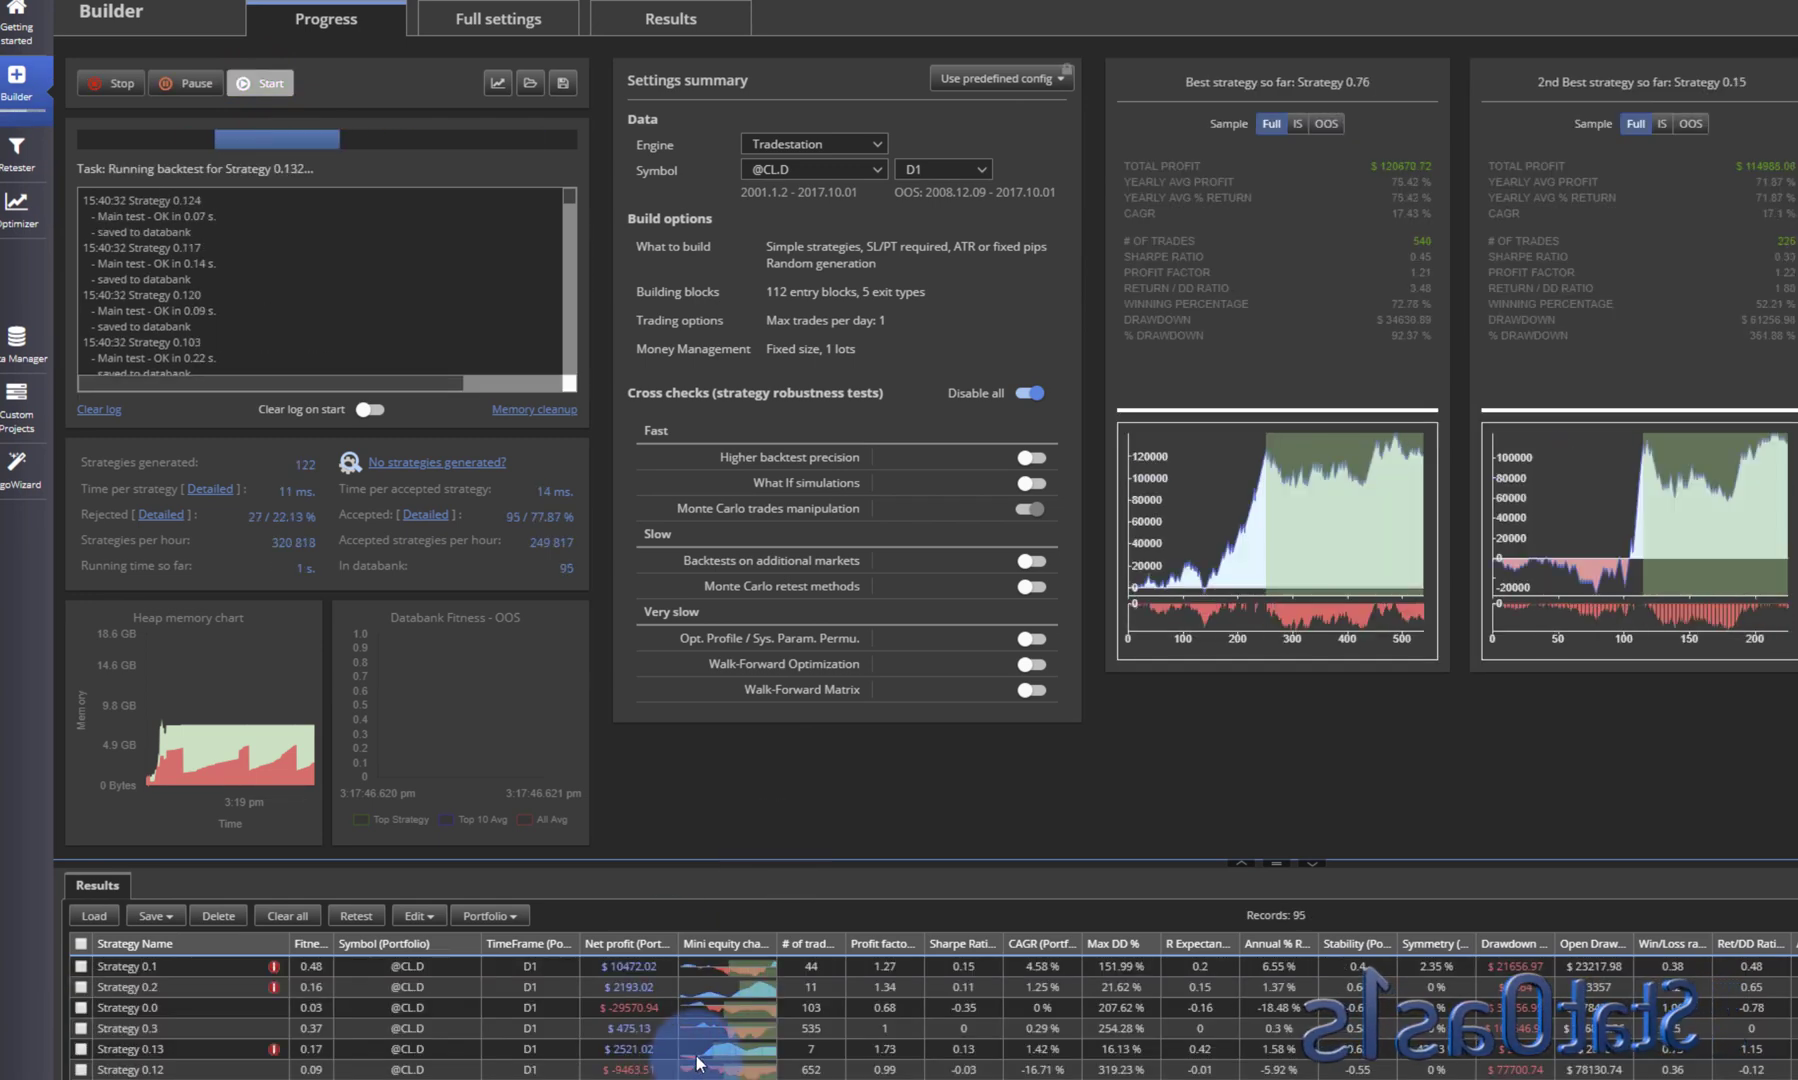
click(120, 83)
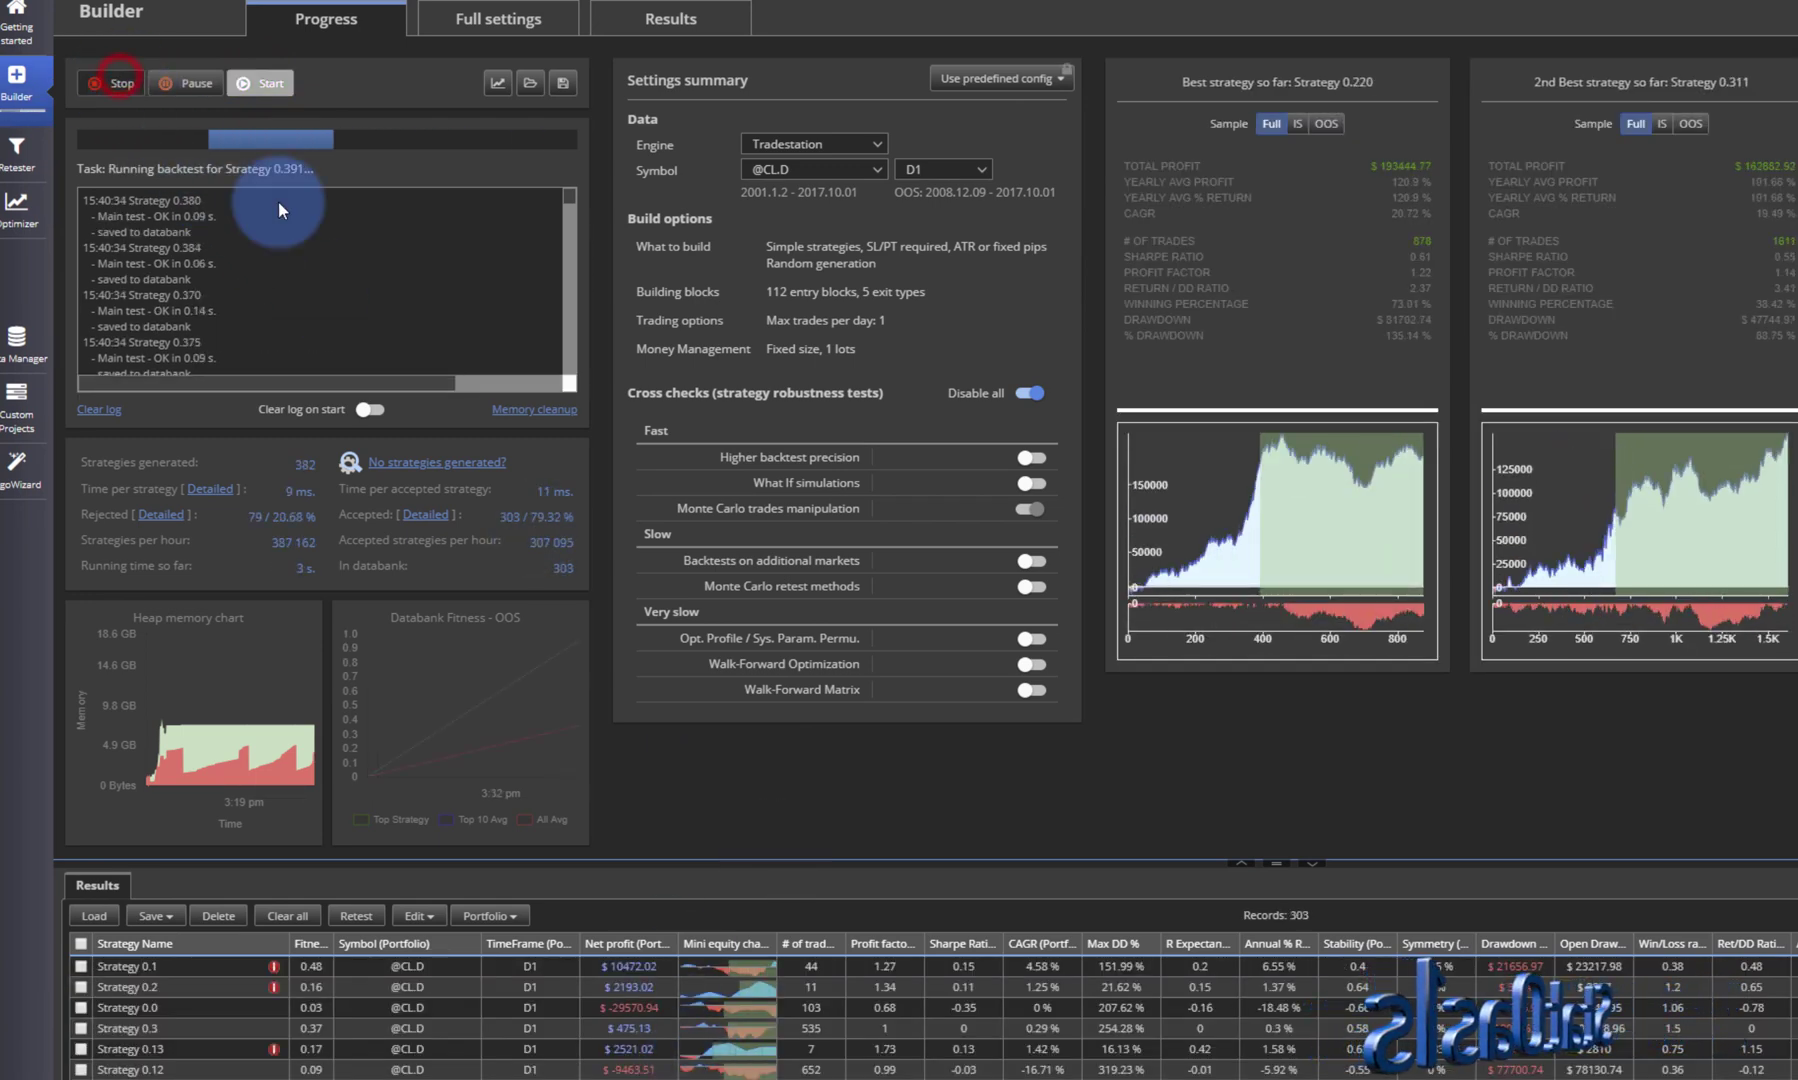
Step: Set the percentage ratio of the ranking filter's right value to 200% of # of trades (IS) and save it
click(641, 14)
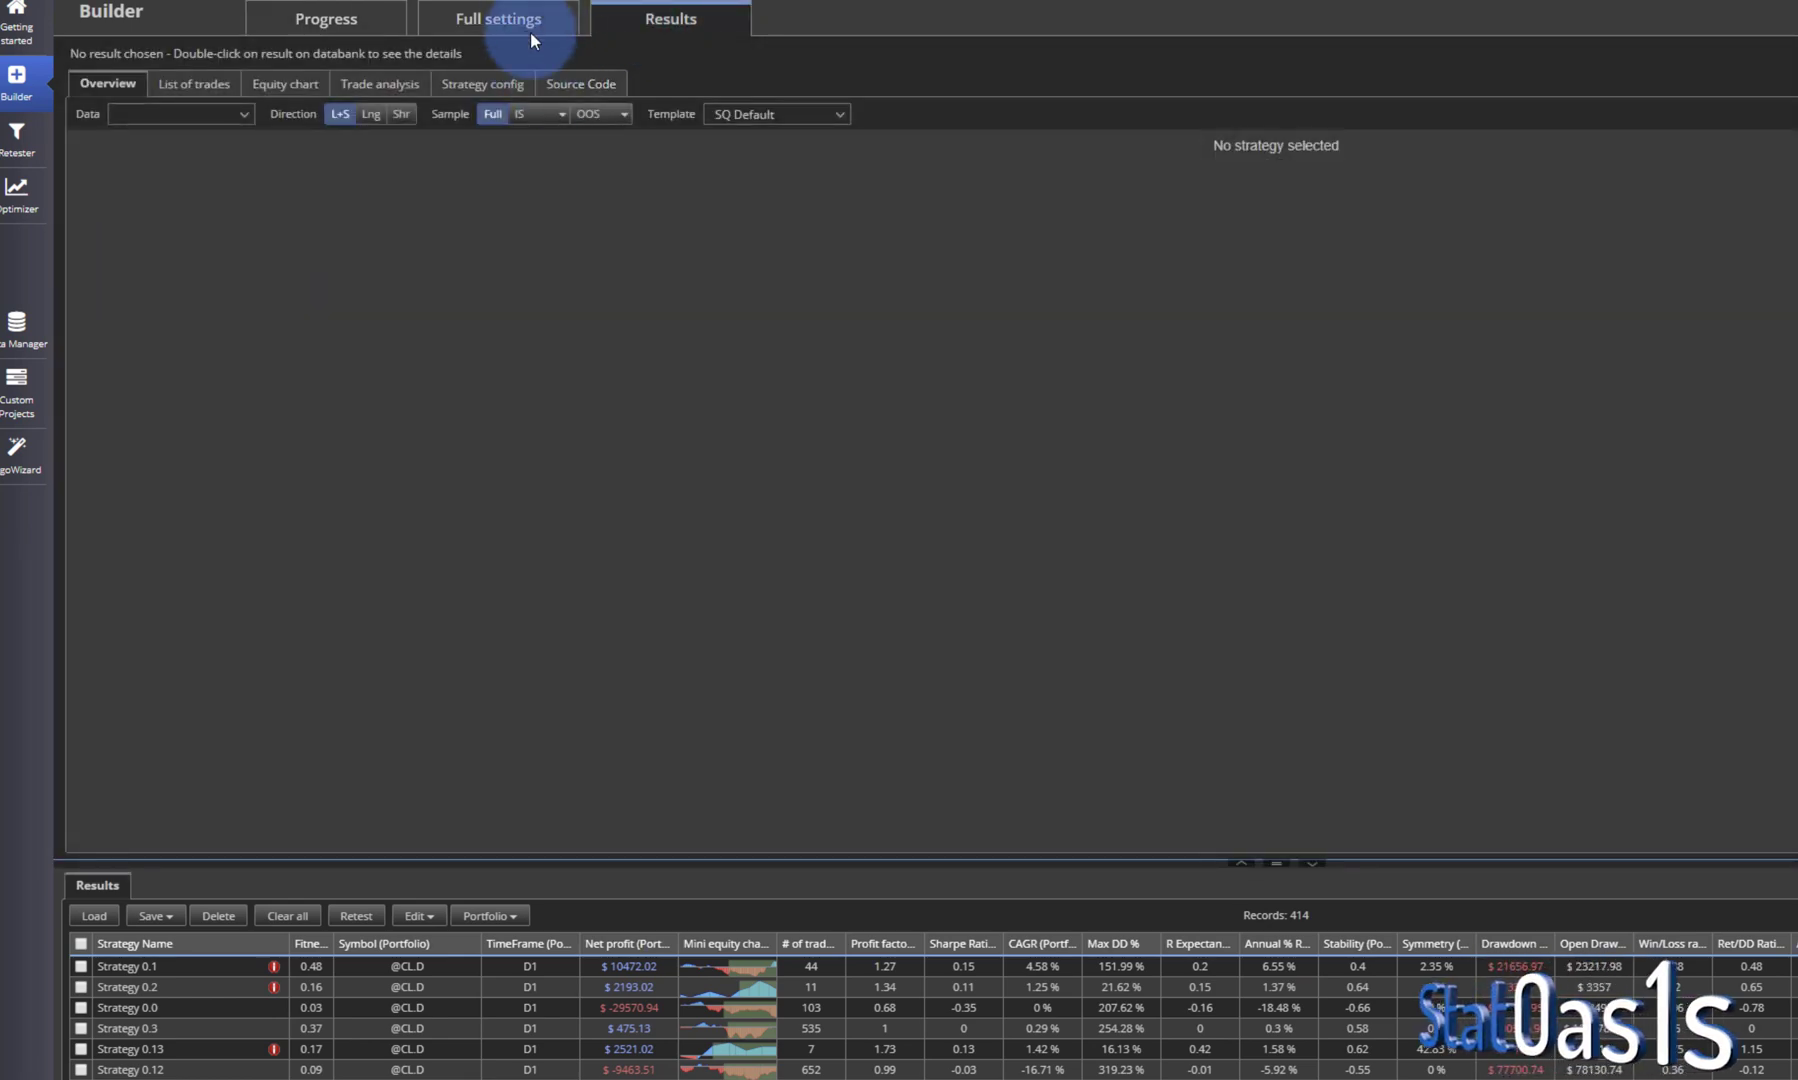
click(362, 25)
click(490, 22)
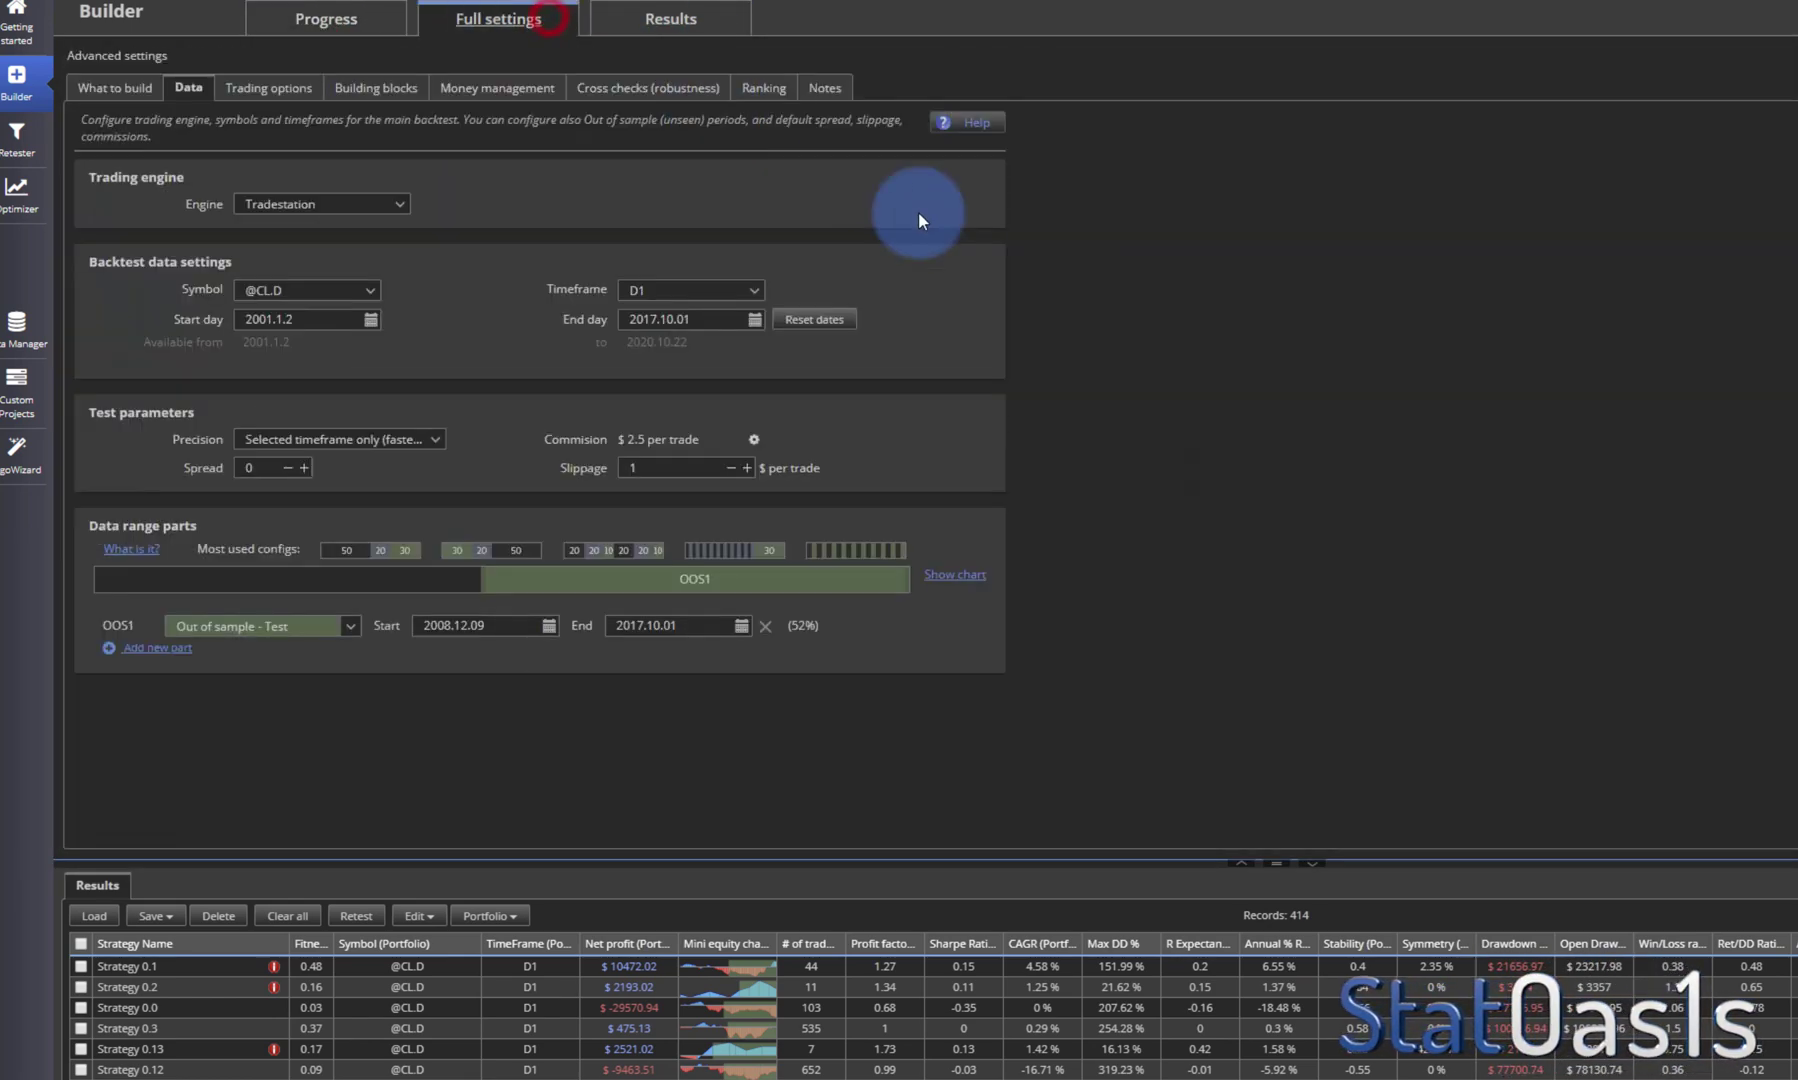
click(764, 87)
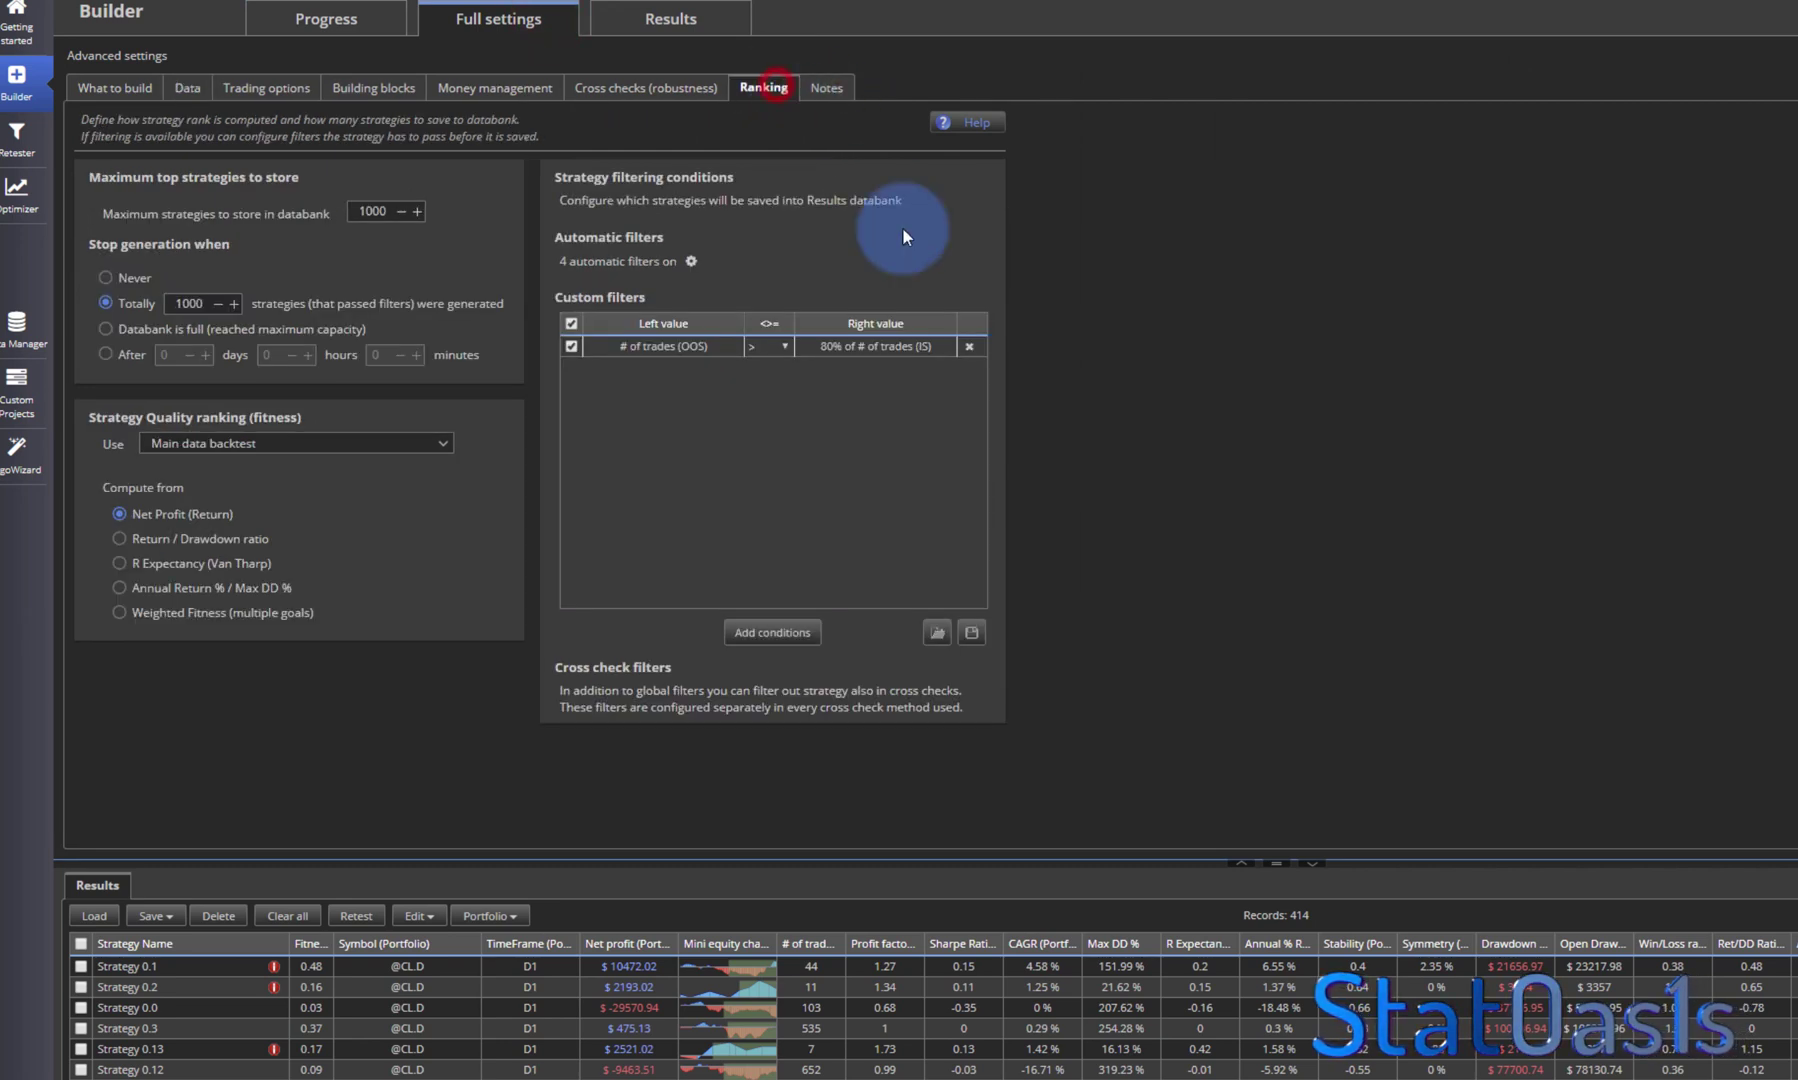
double_click(862, 342)
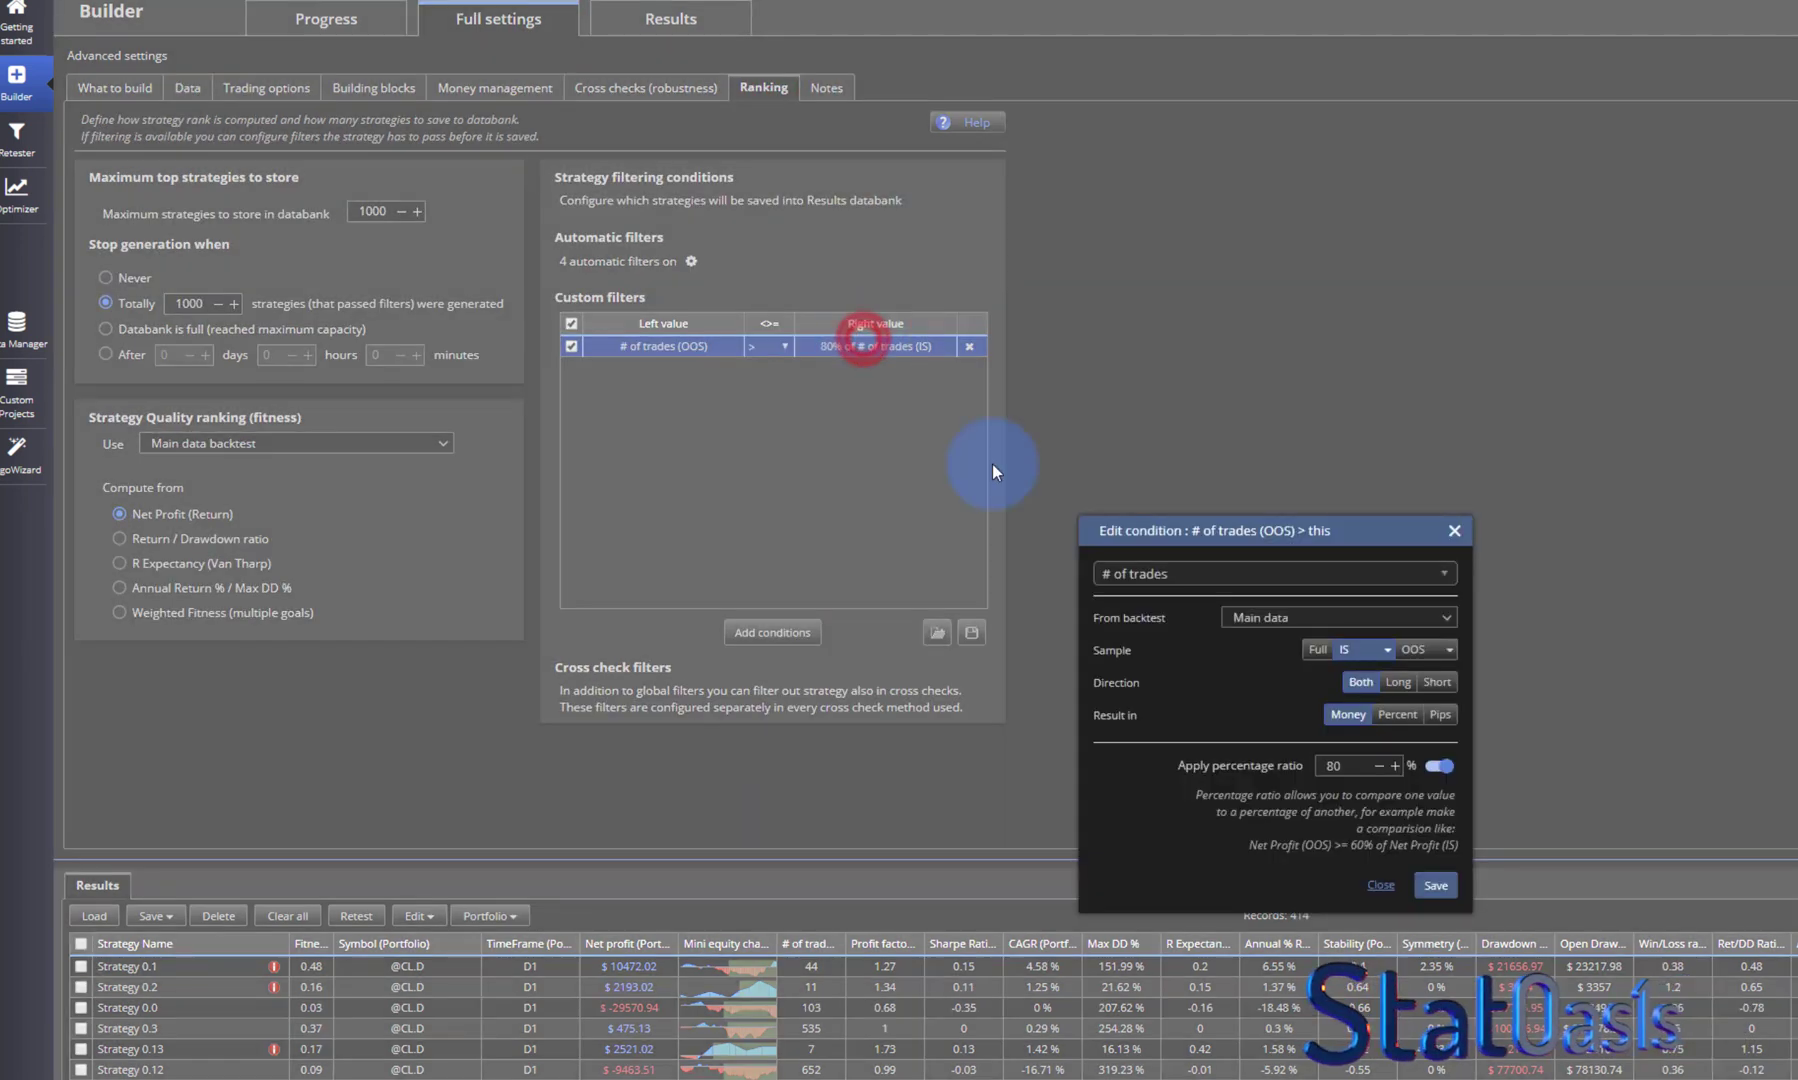
double_click(1335, 765)
text(200)
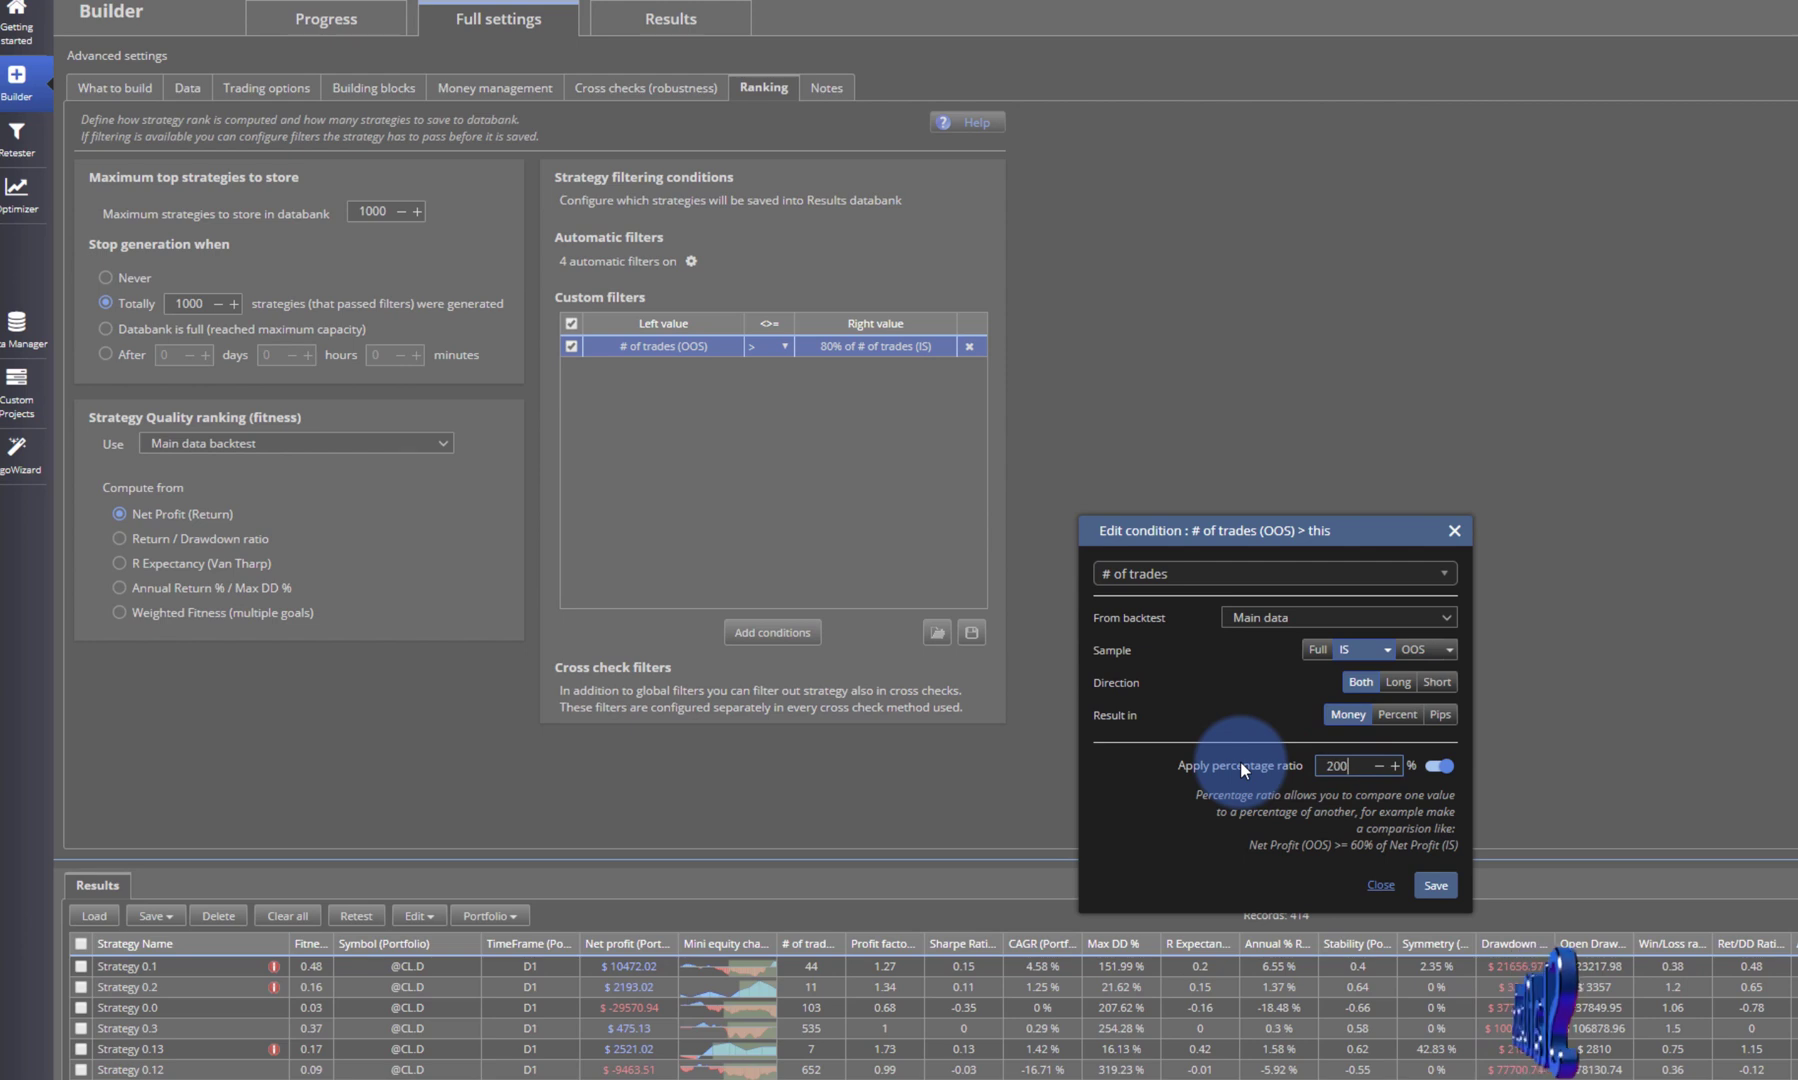
click(1436, 884)
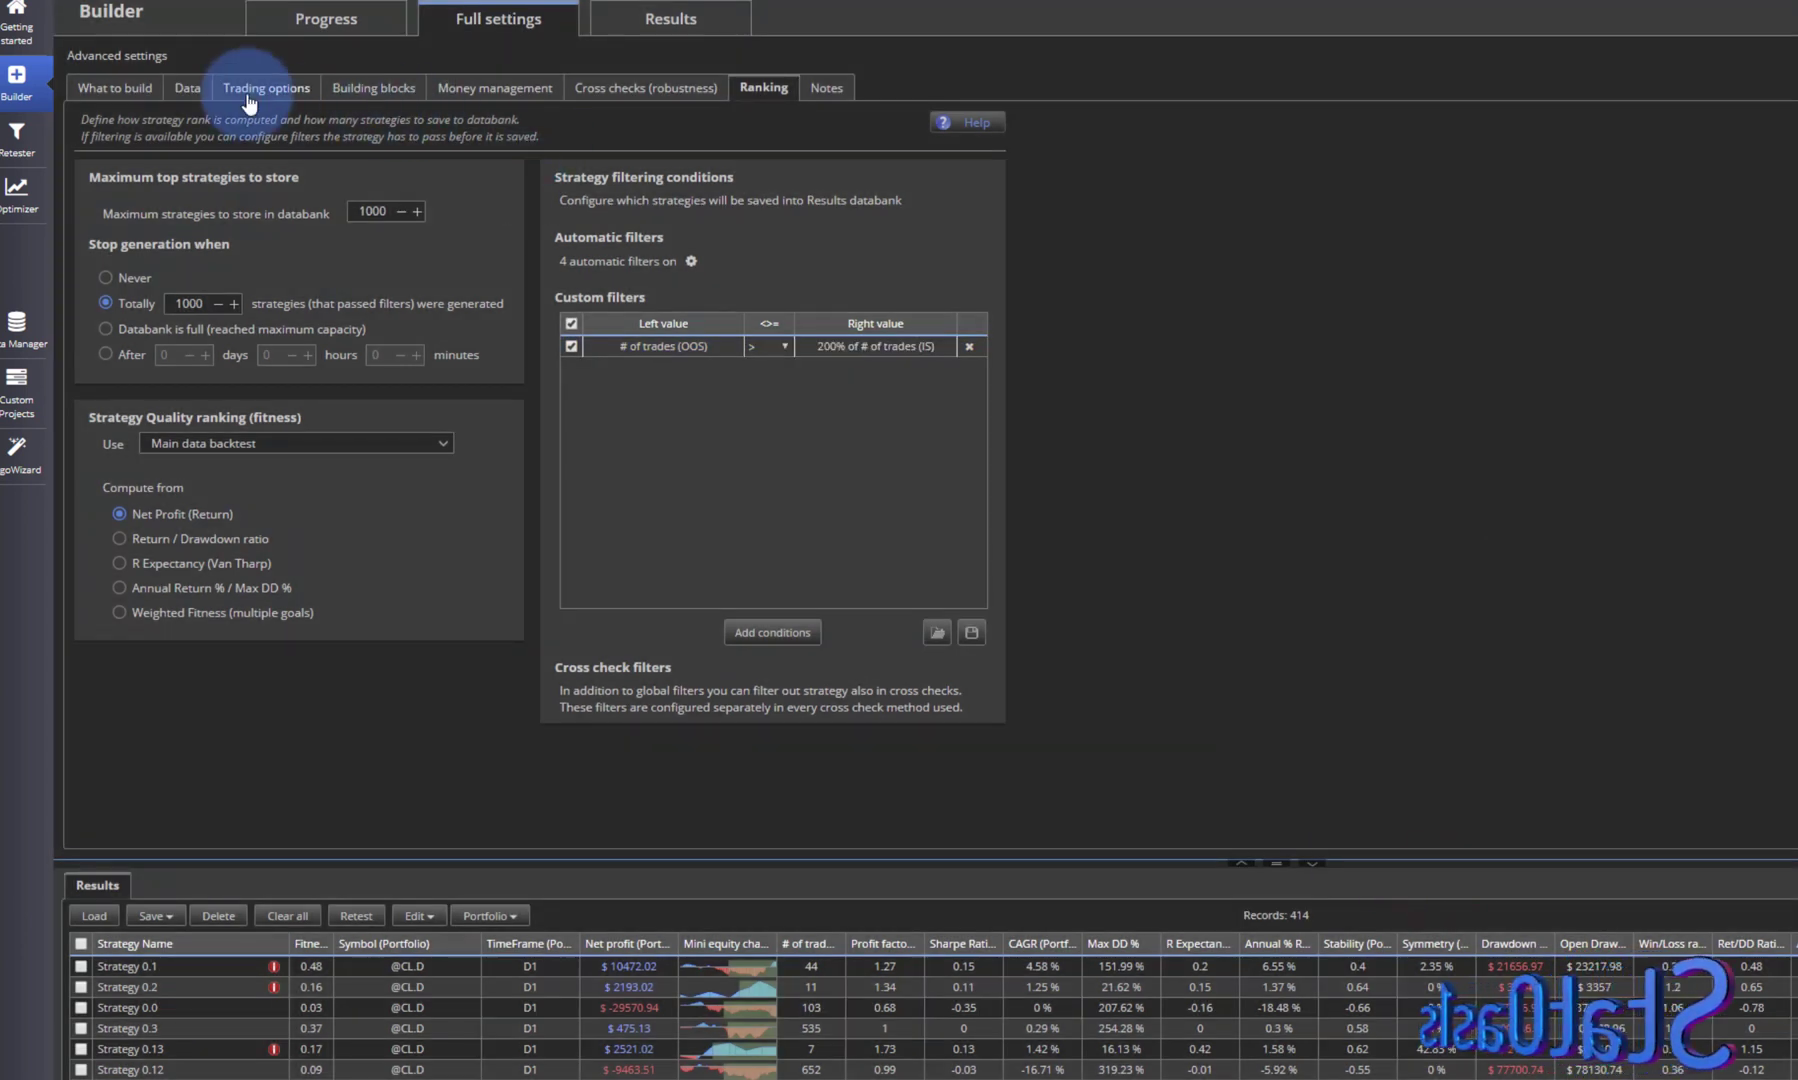
Step: Extend the out-of-sample part to start on 2006.01.17 and clear all reports from the Results databank
click(188, 87)
drag(481, 586, 340, 585)
click(273, 924)
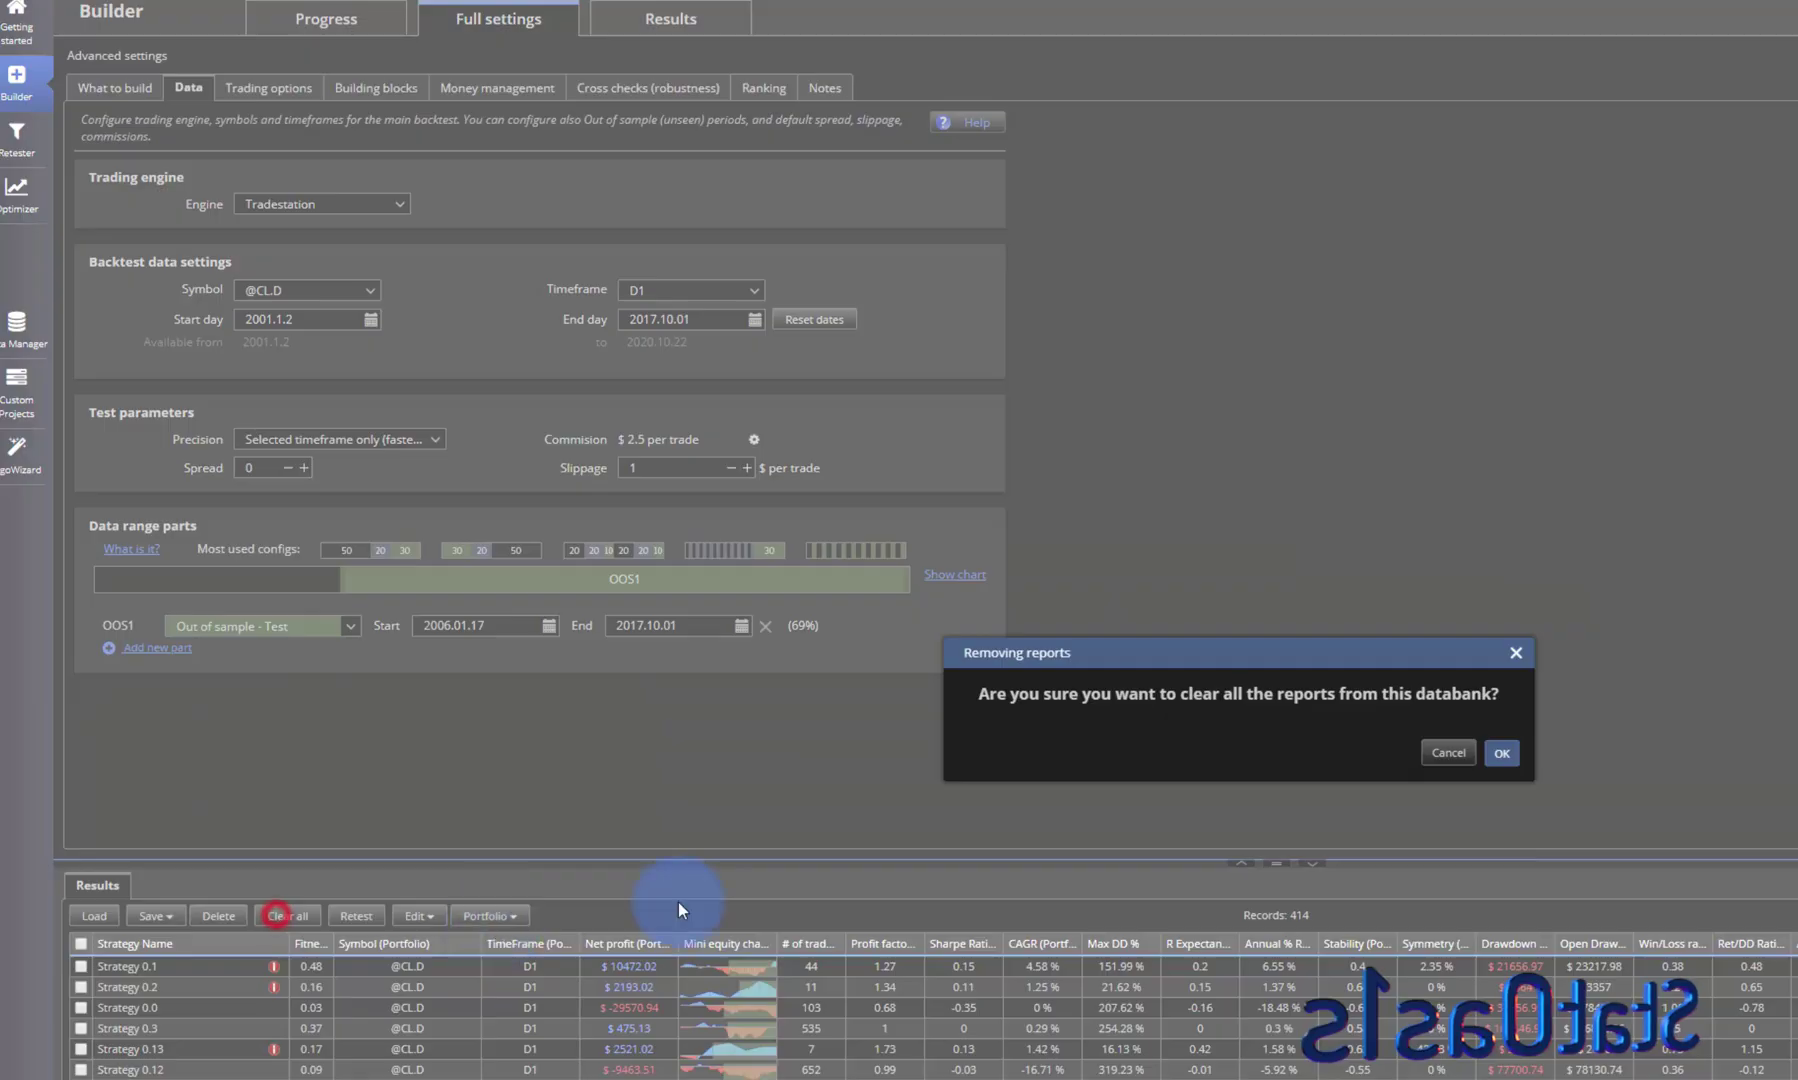
click(1492, 748)
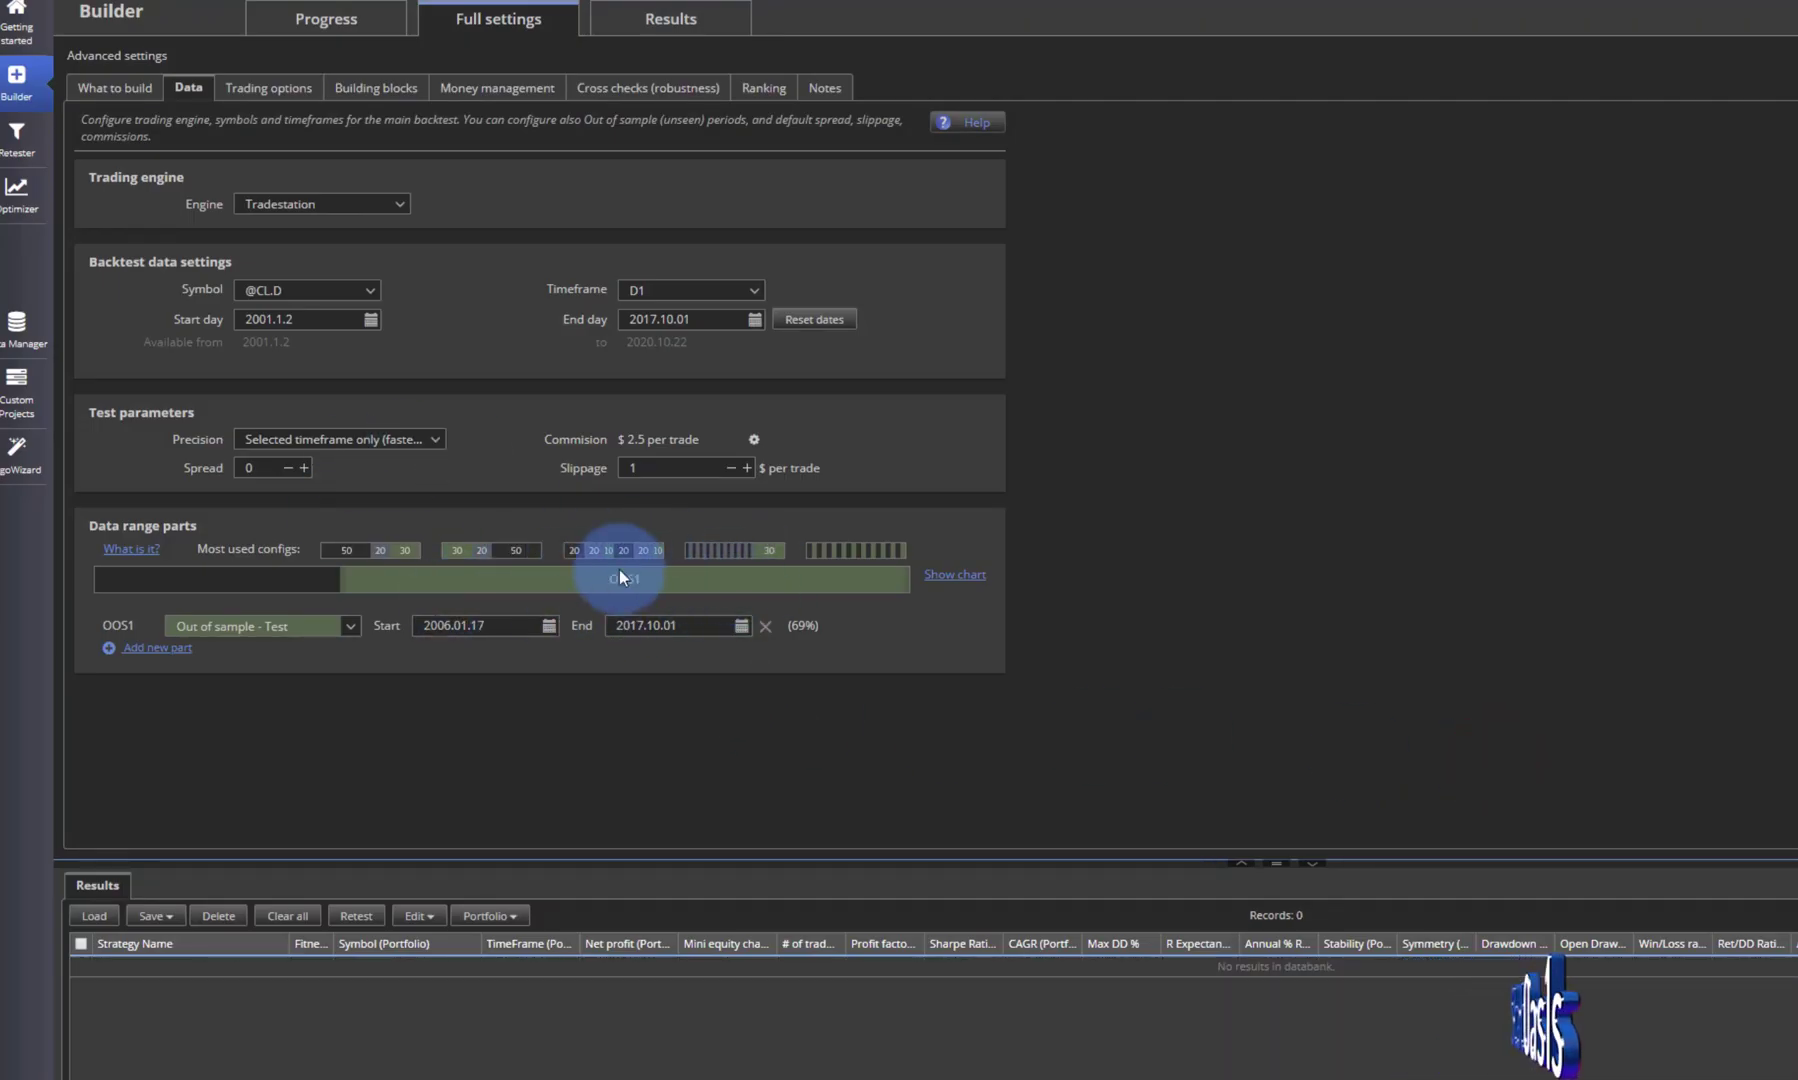
drag(313, 580, 263, 593)
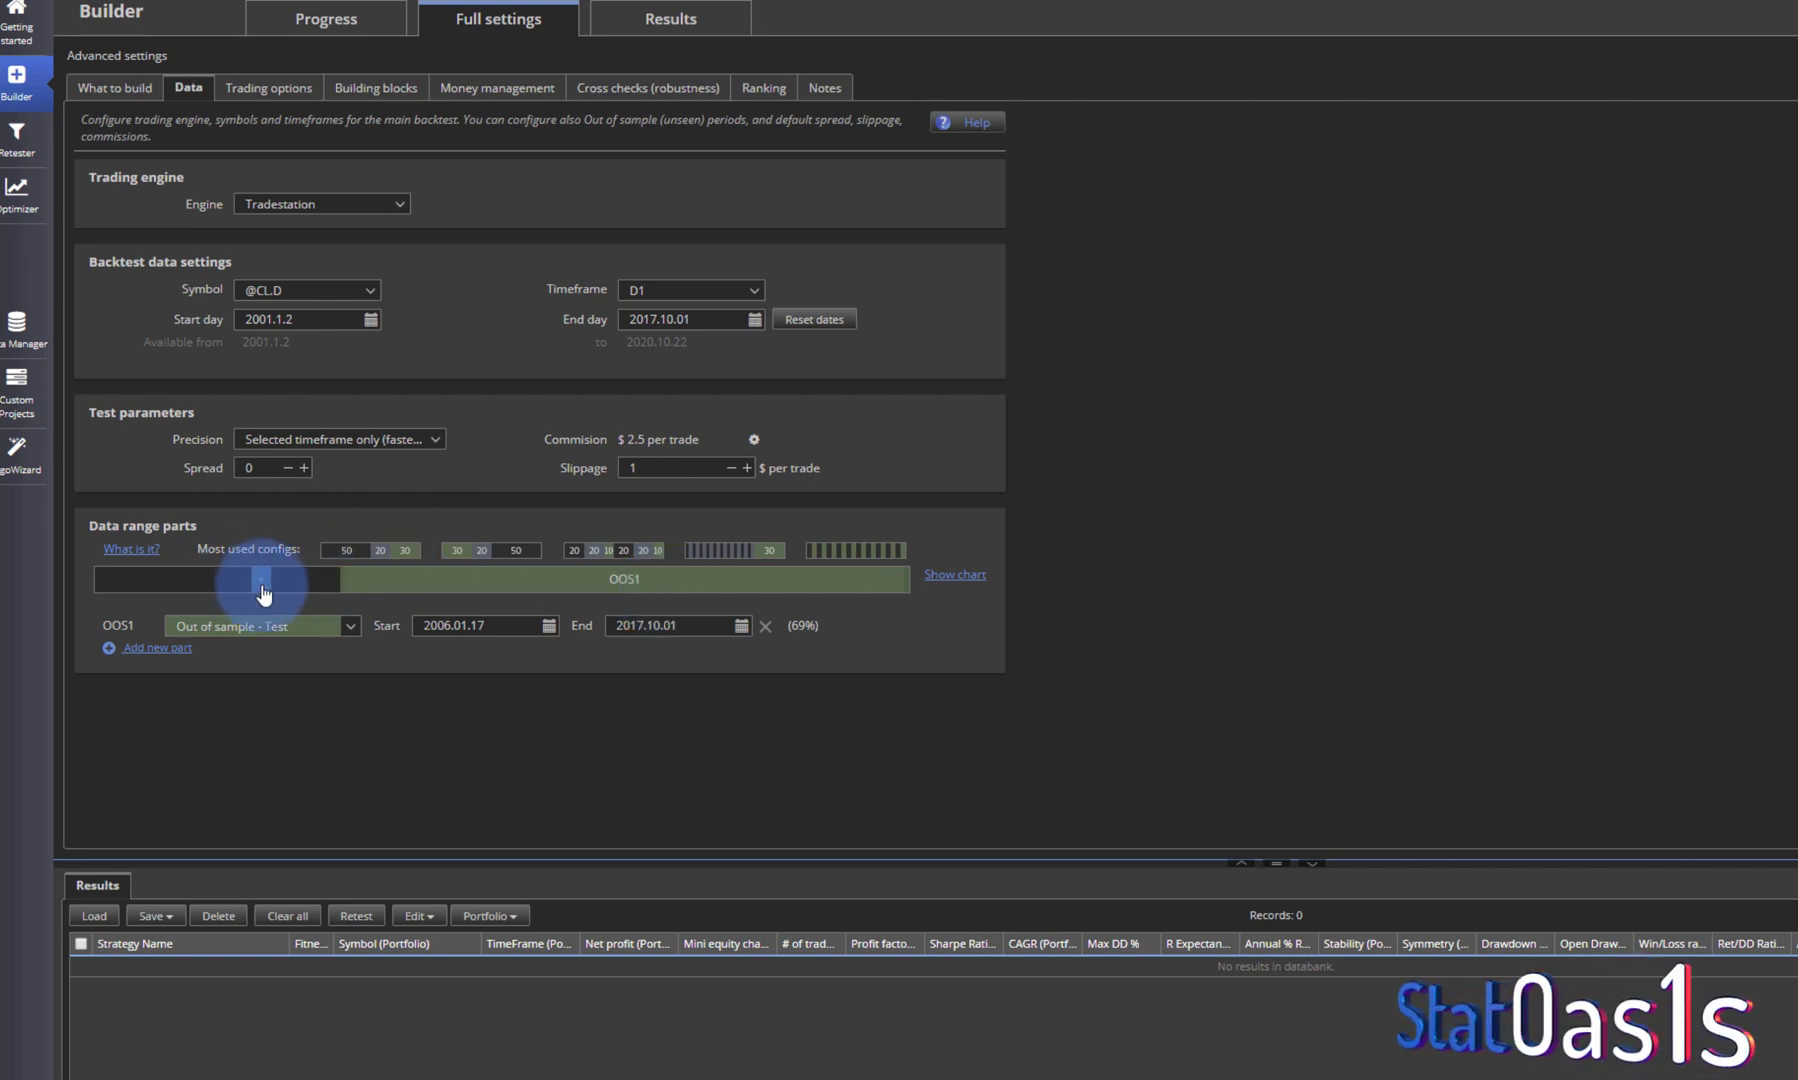
Step: Run the strategy build with the 200% trades filter and stop it after a few seconds
click(265, 25)
click(261, 84)
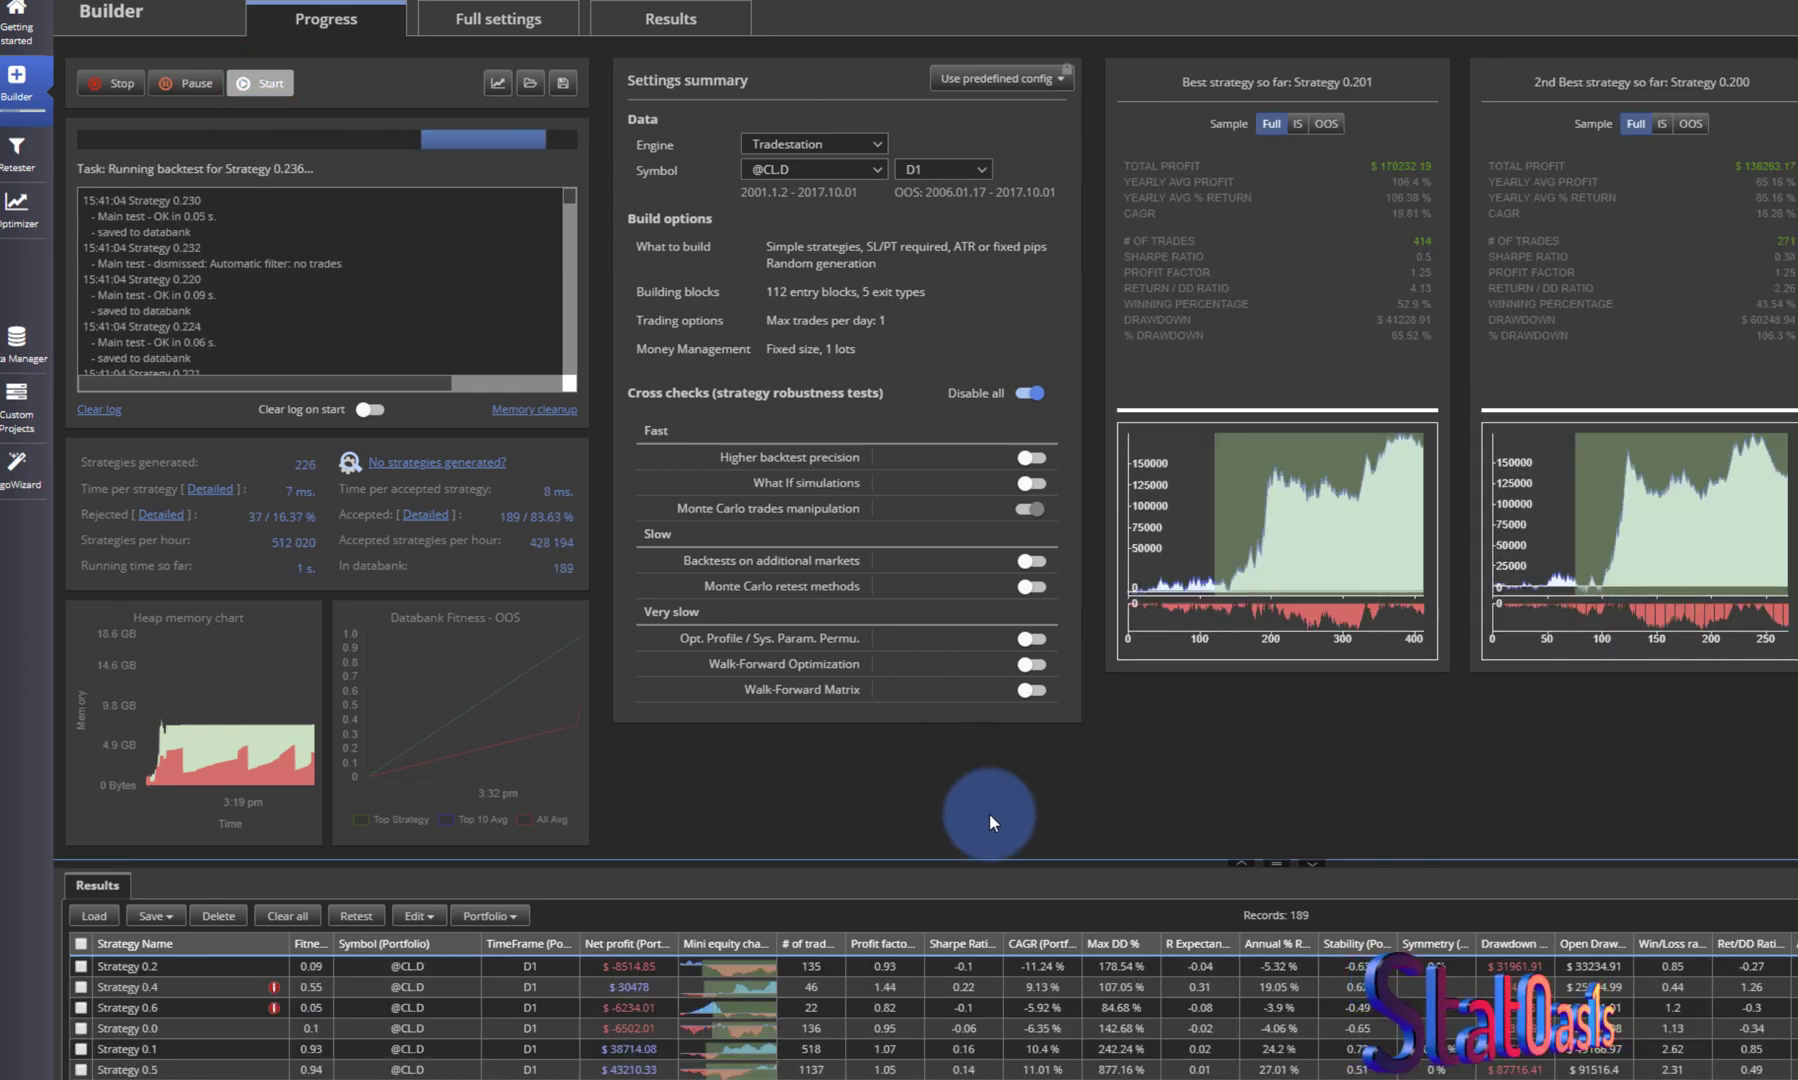
click(112, 83)
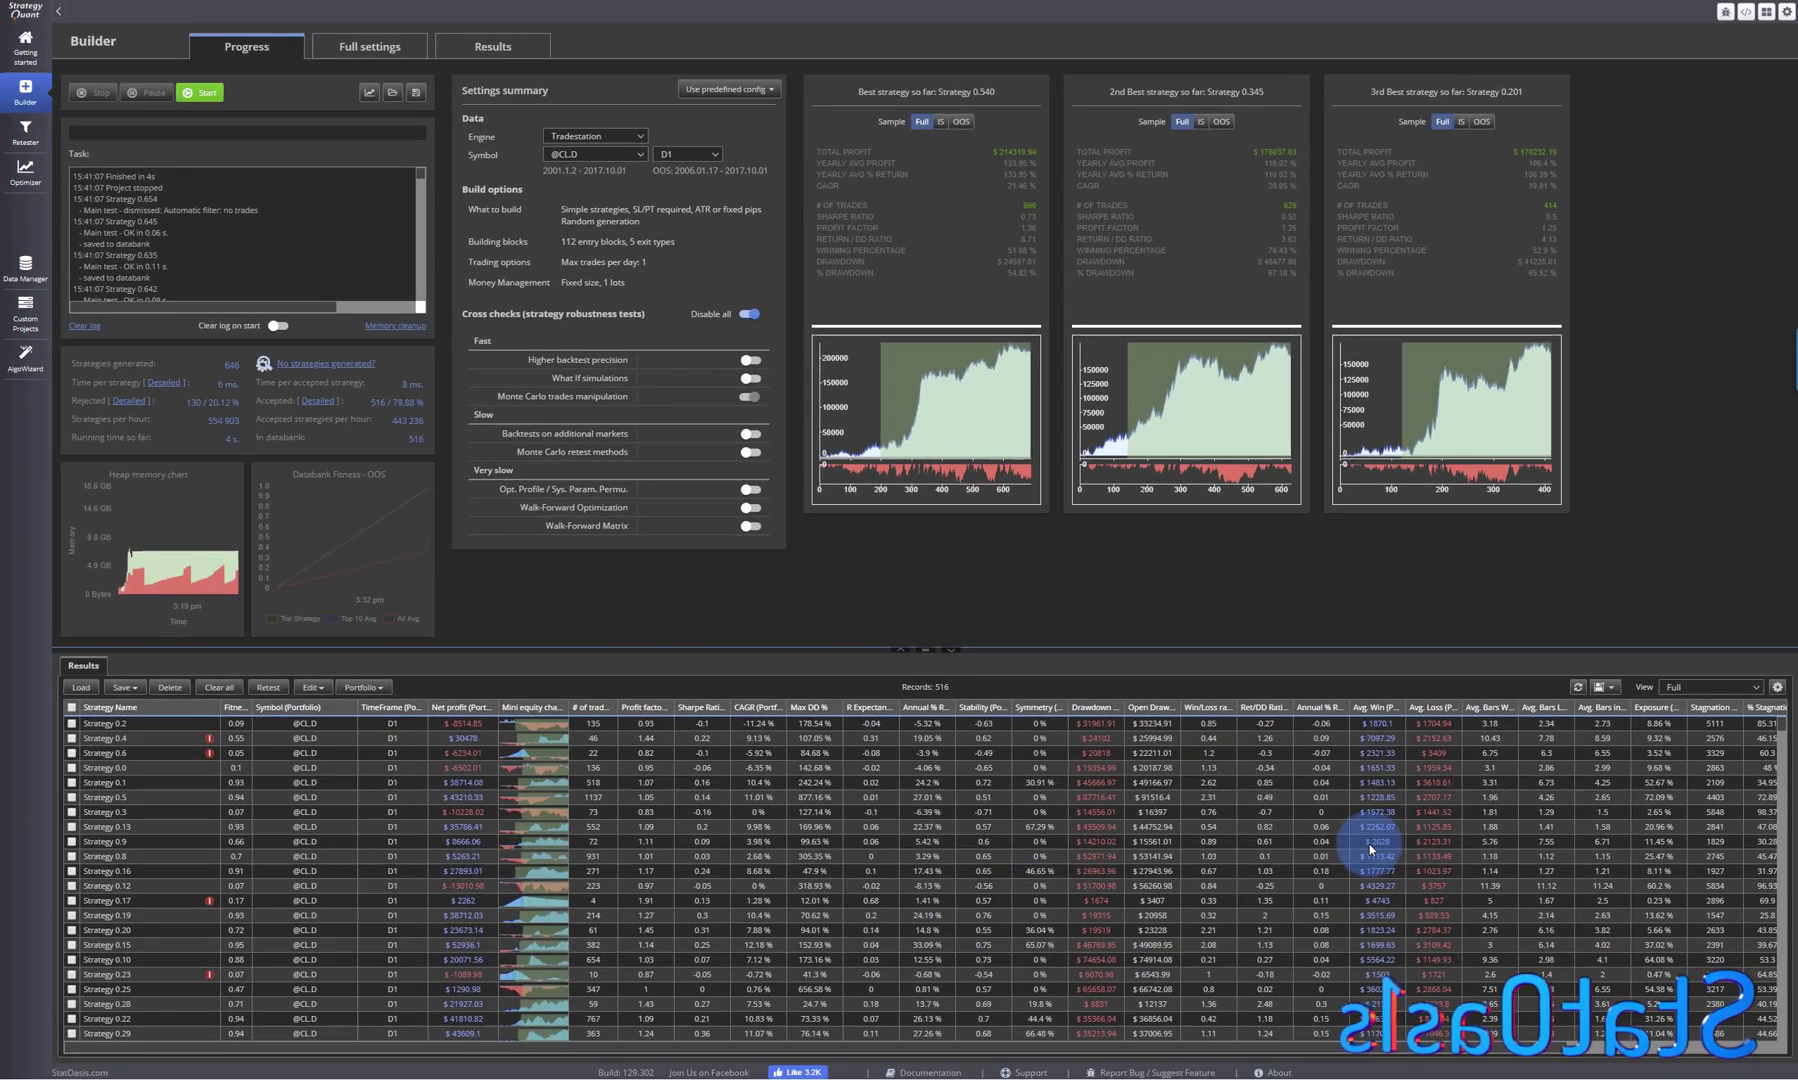
Step: Switch the databank view to Default - Main data and compare the in-sample and out-of-sample # of trades columns
click(1738, 687)
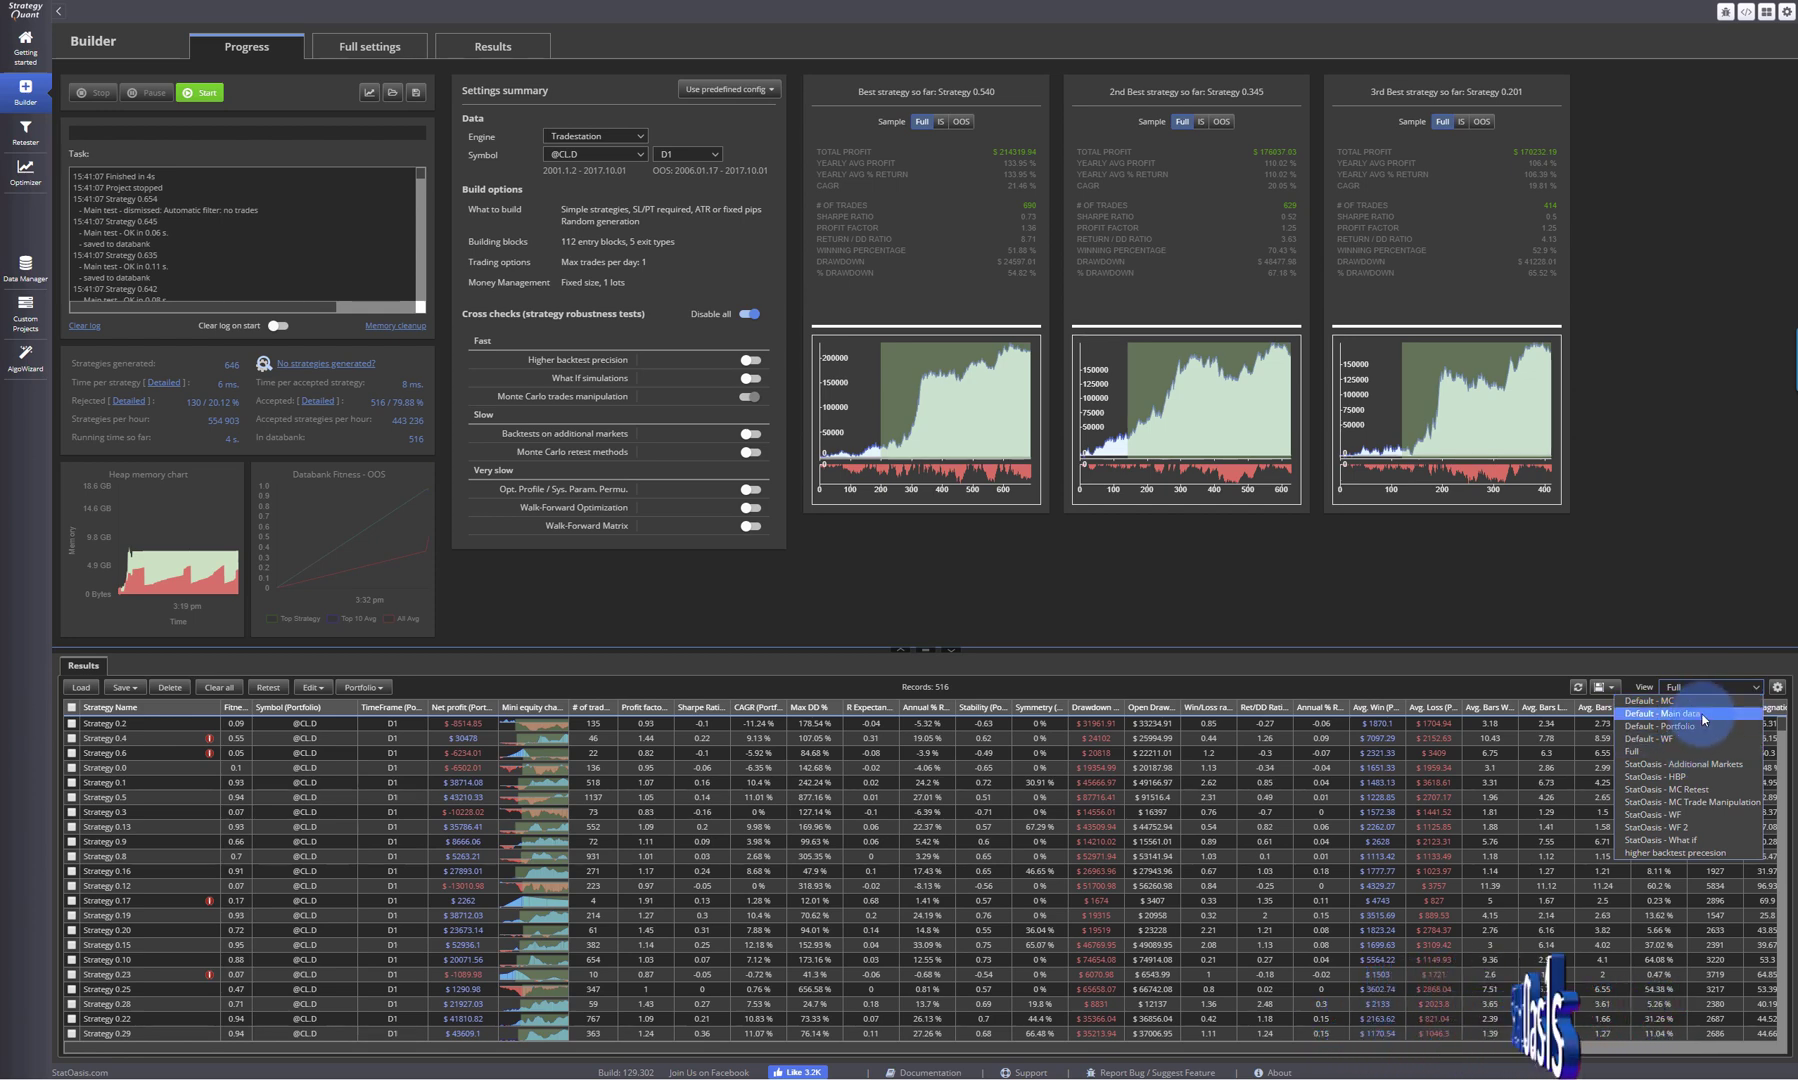
click(1700, 713)
drag(978, 1052, 1124, 1045)
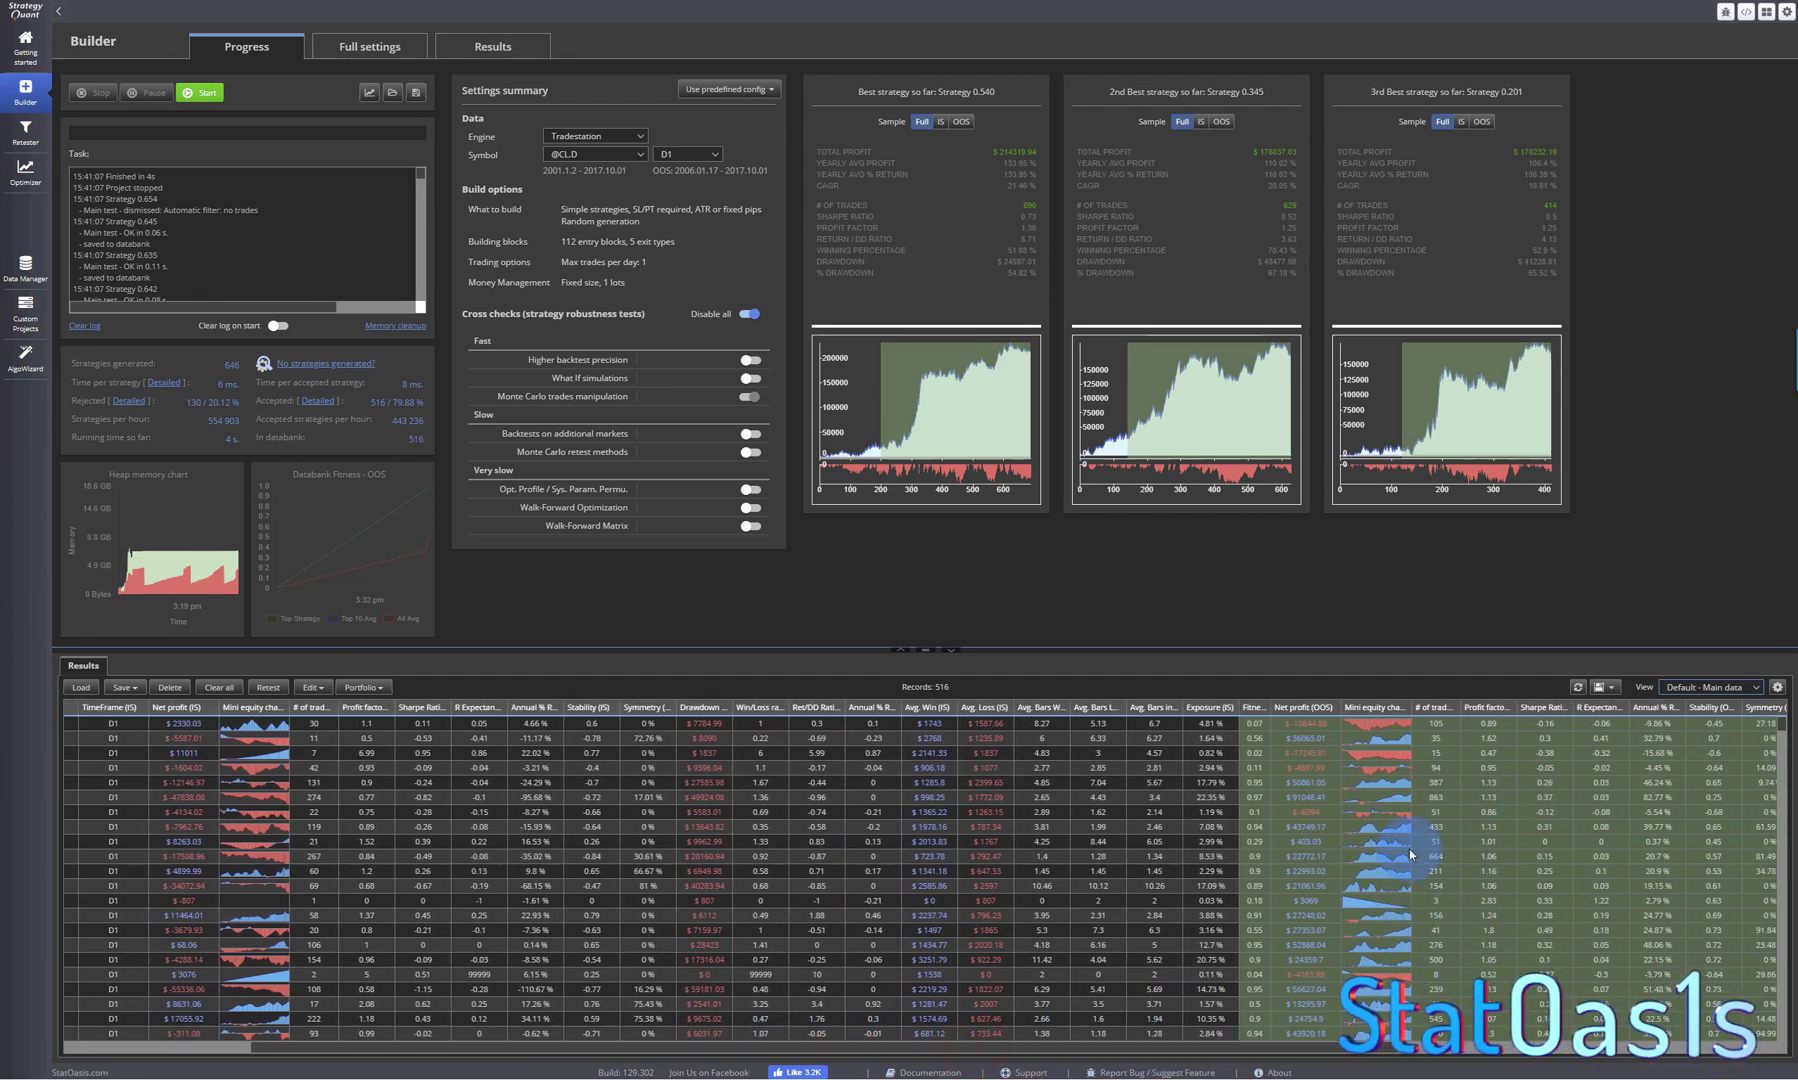
drag(975, 1046, 707, 1050)
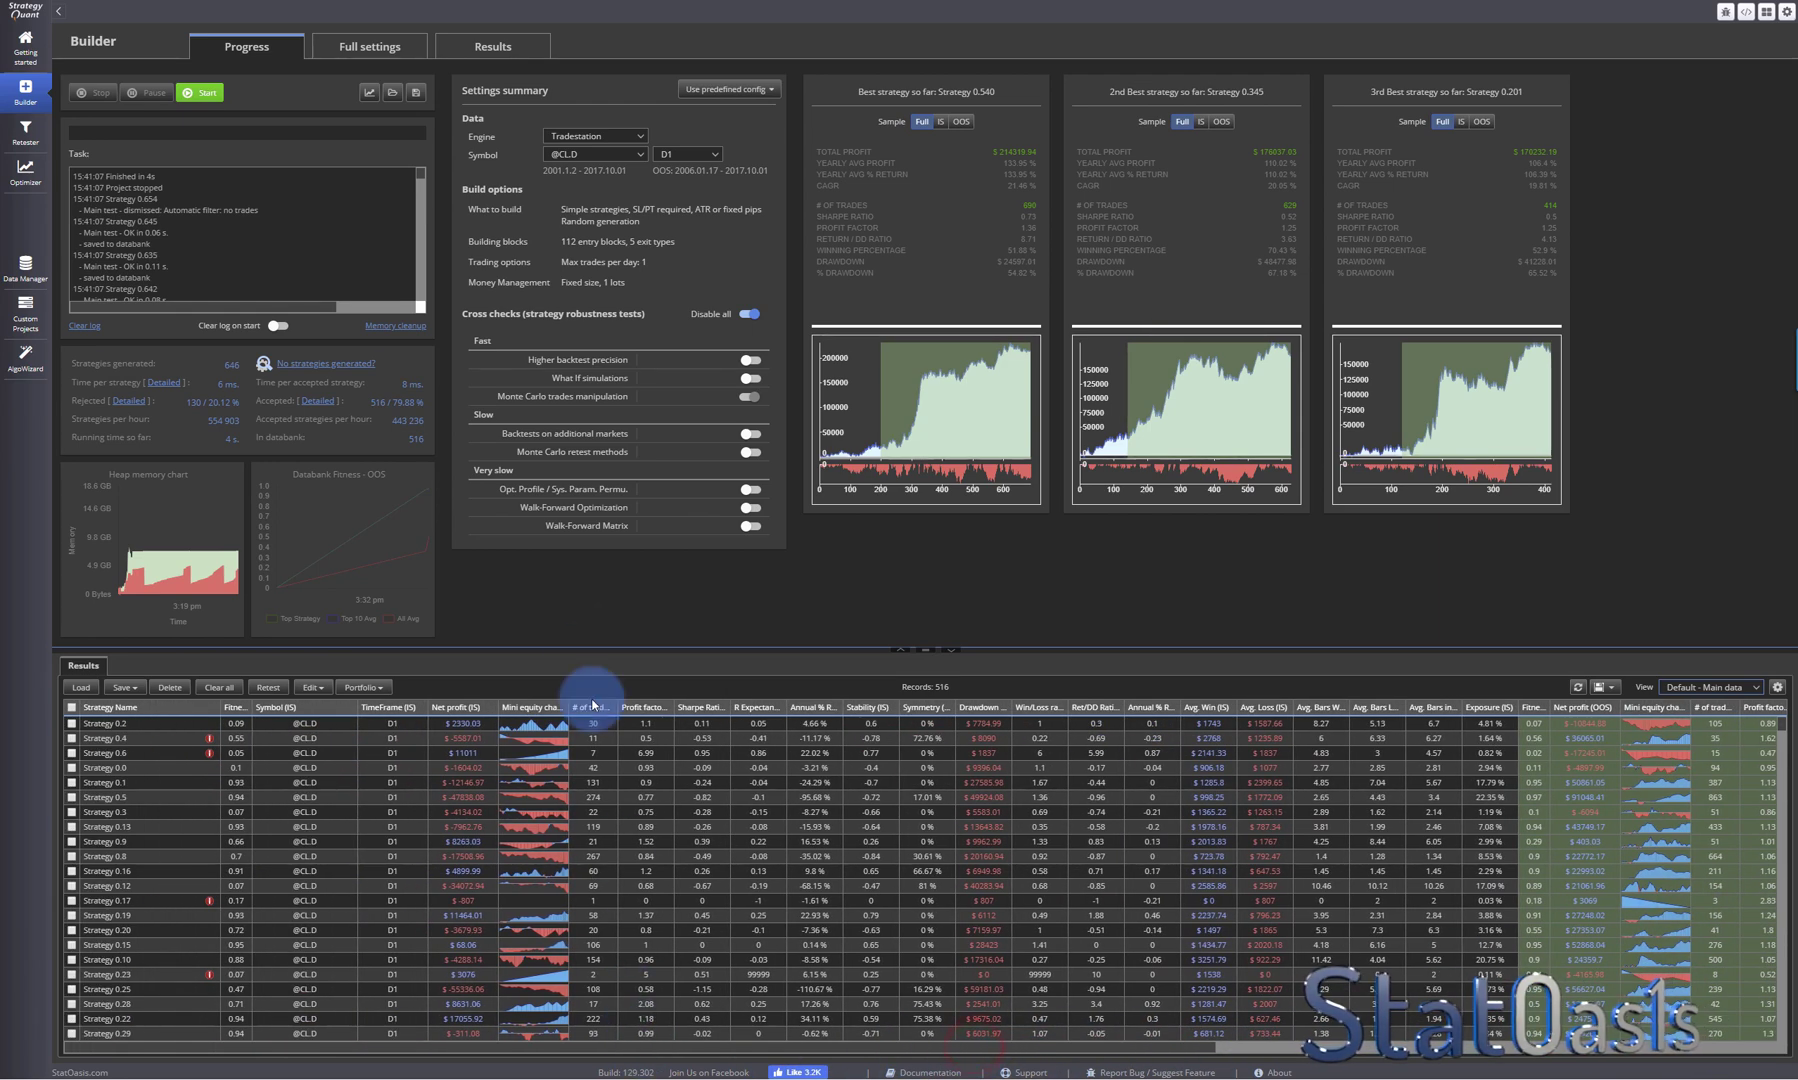
Step: Load Strategy 0.2 and examine its list of trades across the IST and OOS1 samples against its databank trade counts
click(358, 52)
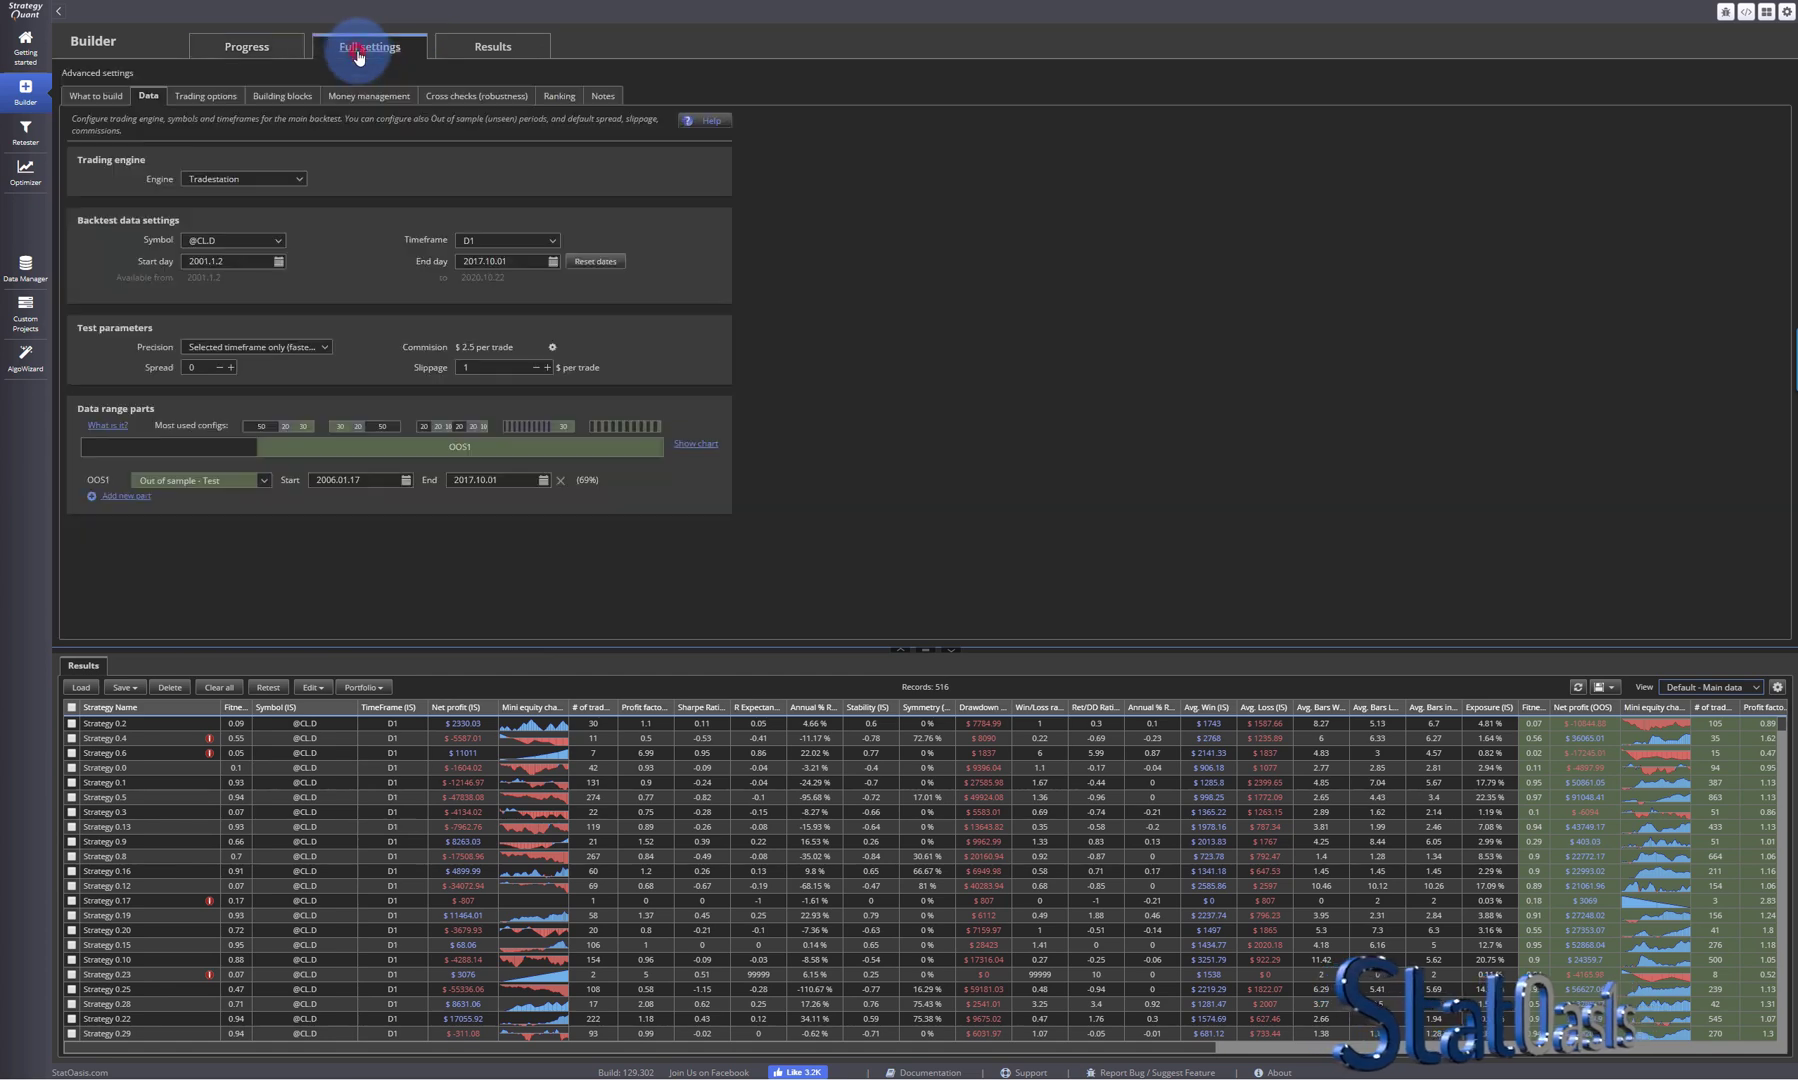
click(480, 47)
click(168, 95)
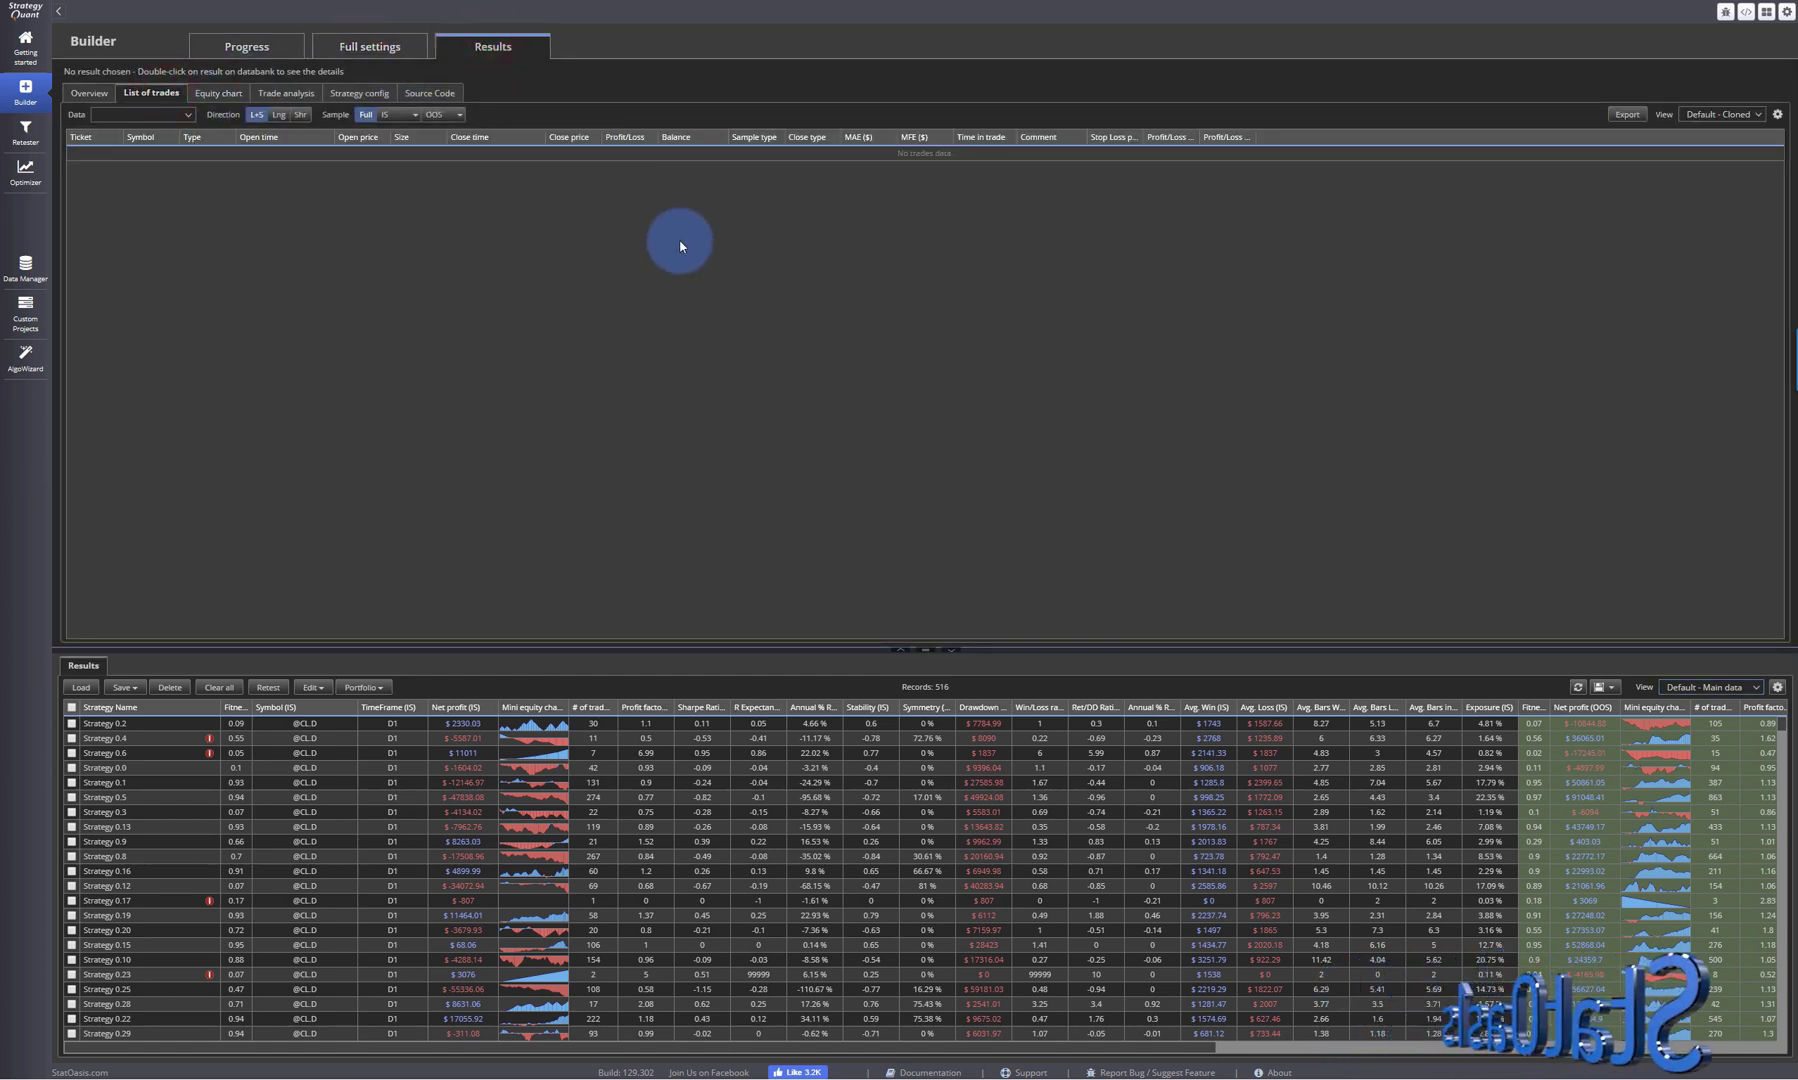
click(216, 93)
double_click(333, 726)
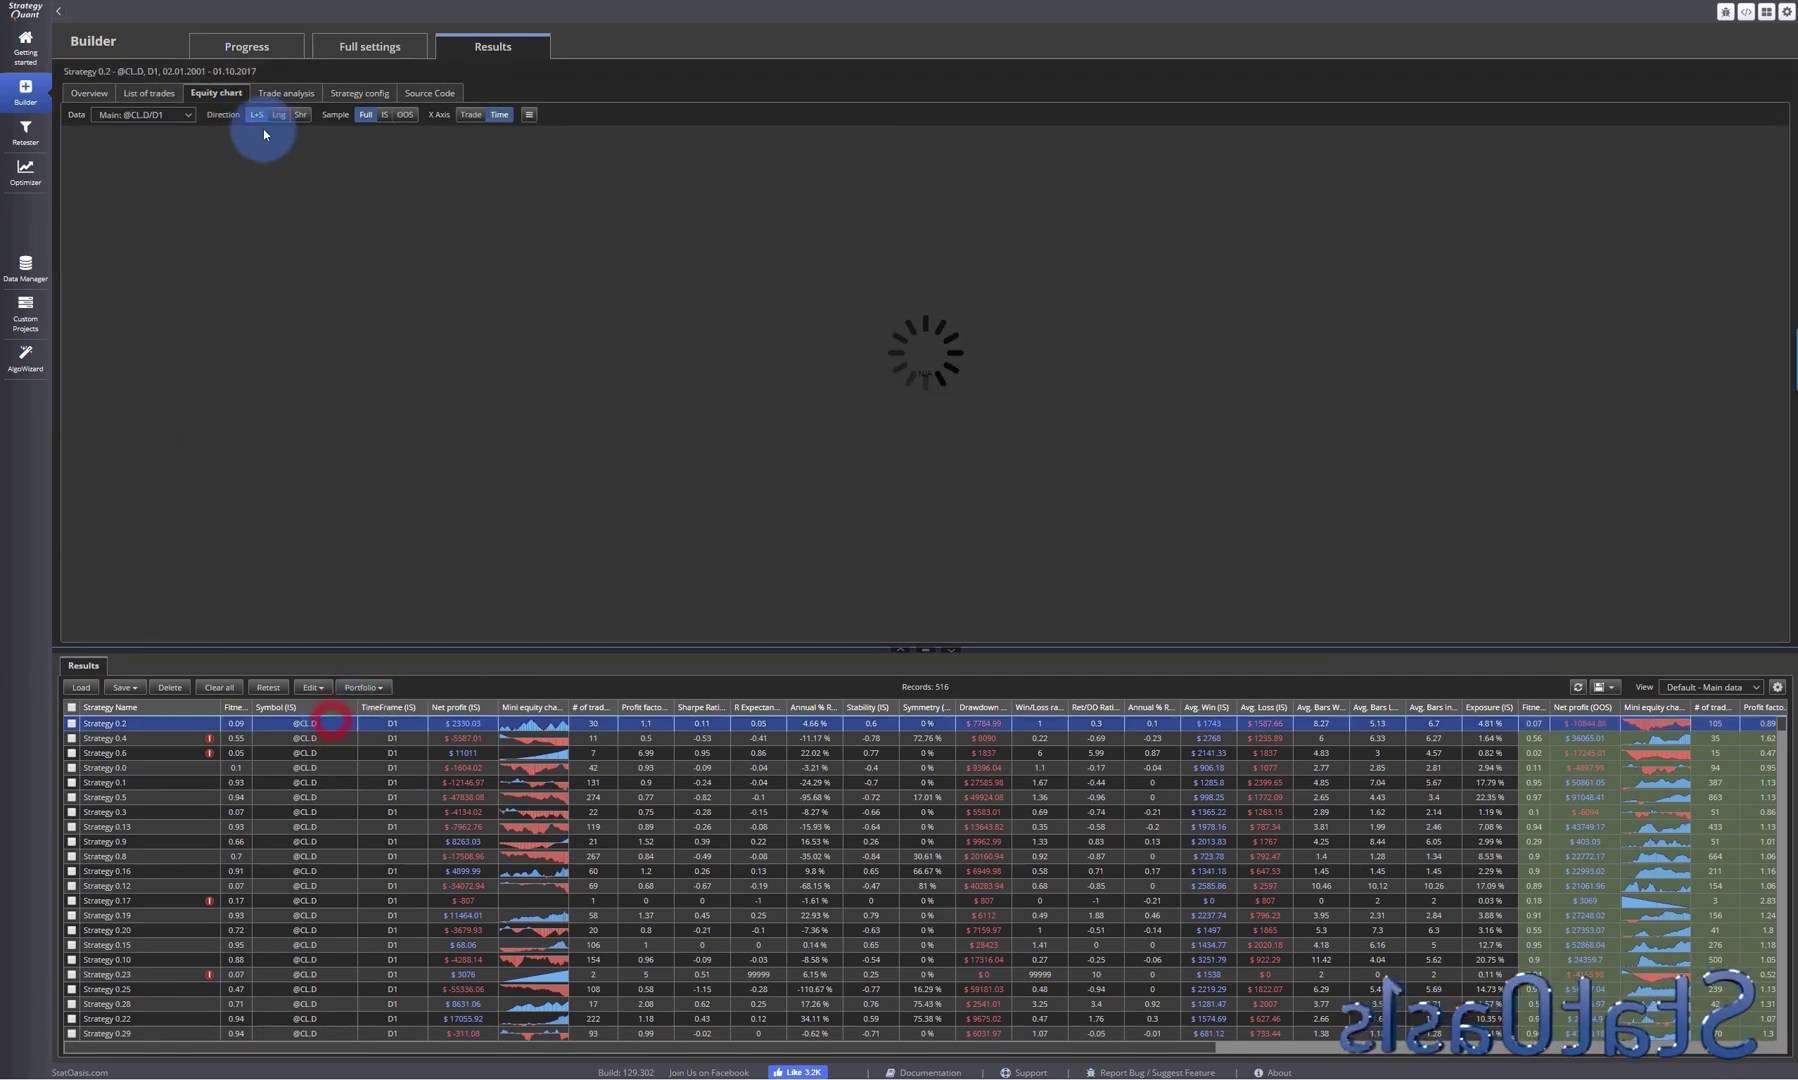
click(161, 95)
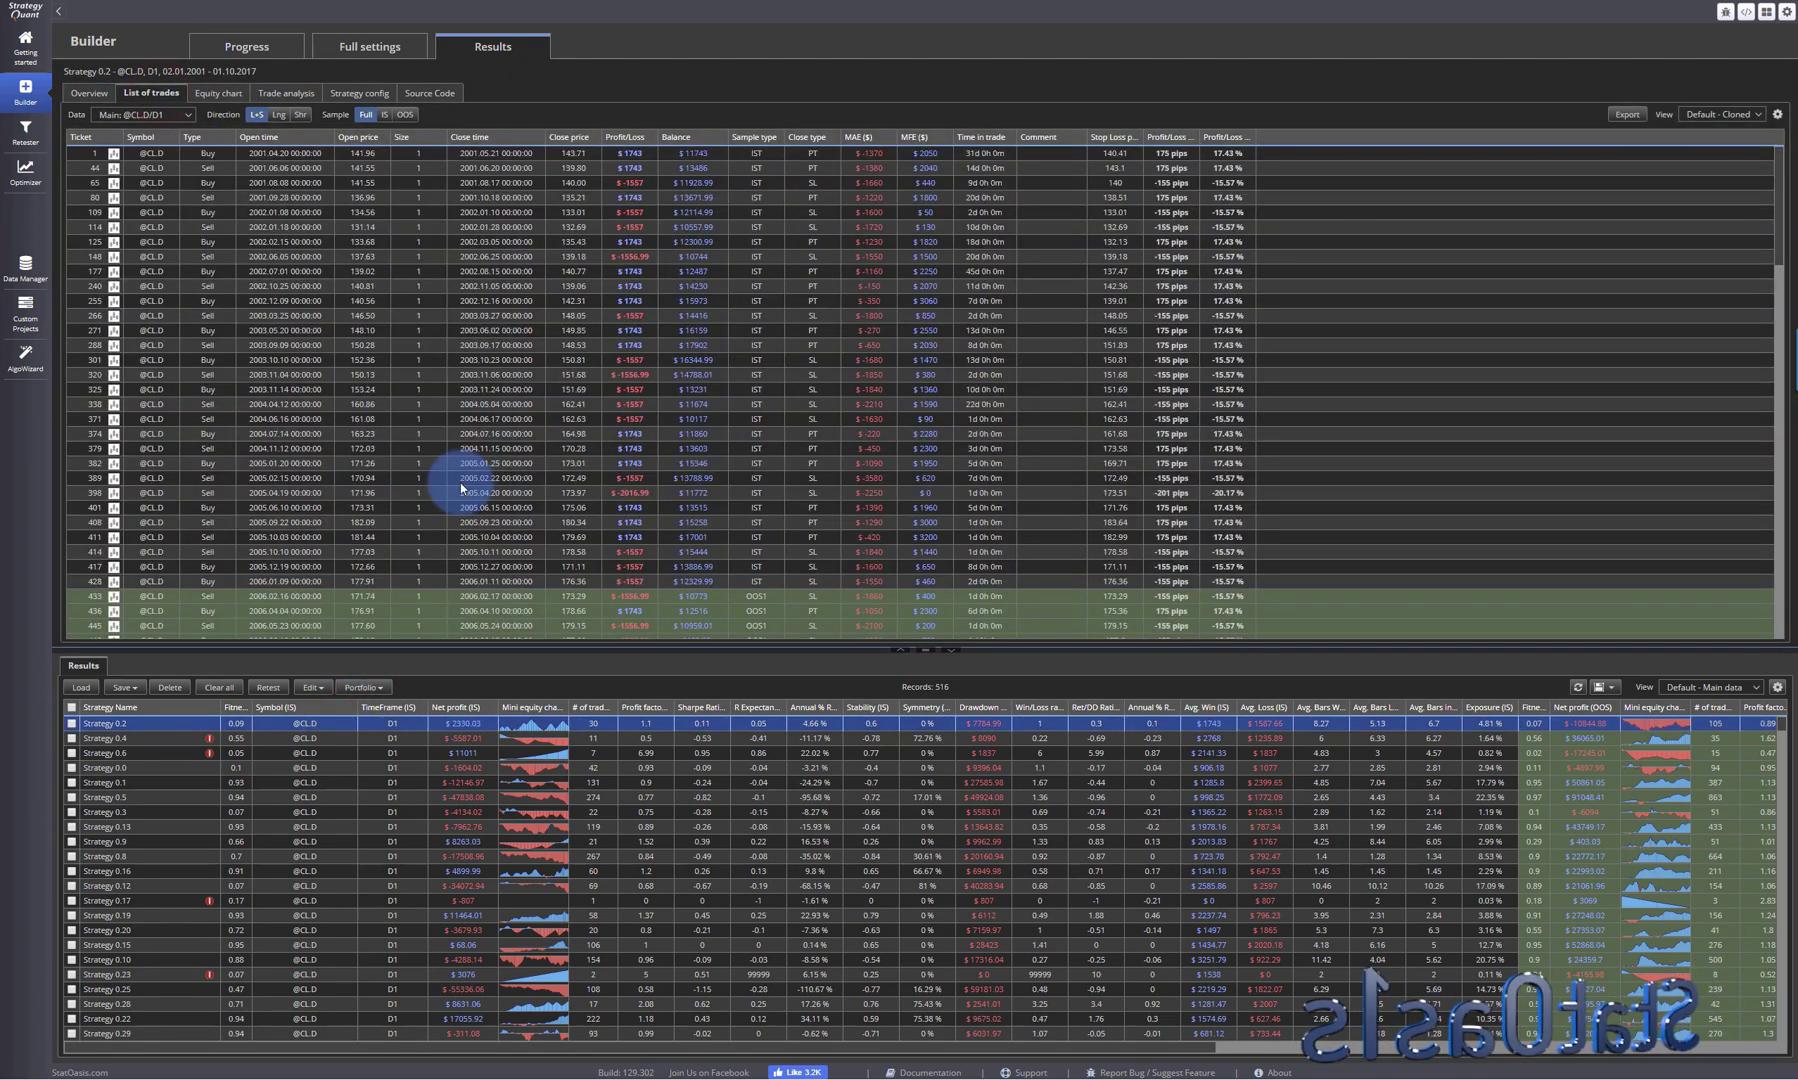
scroll(372, 428, down, 6)
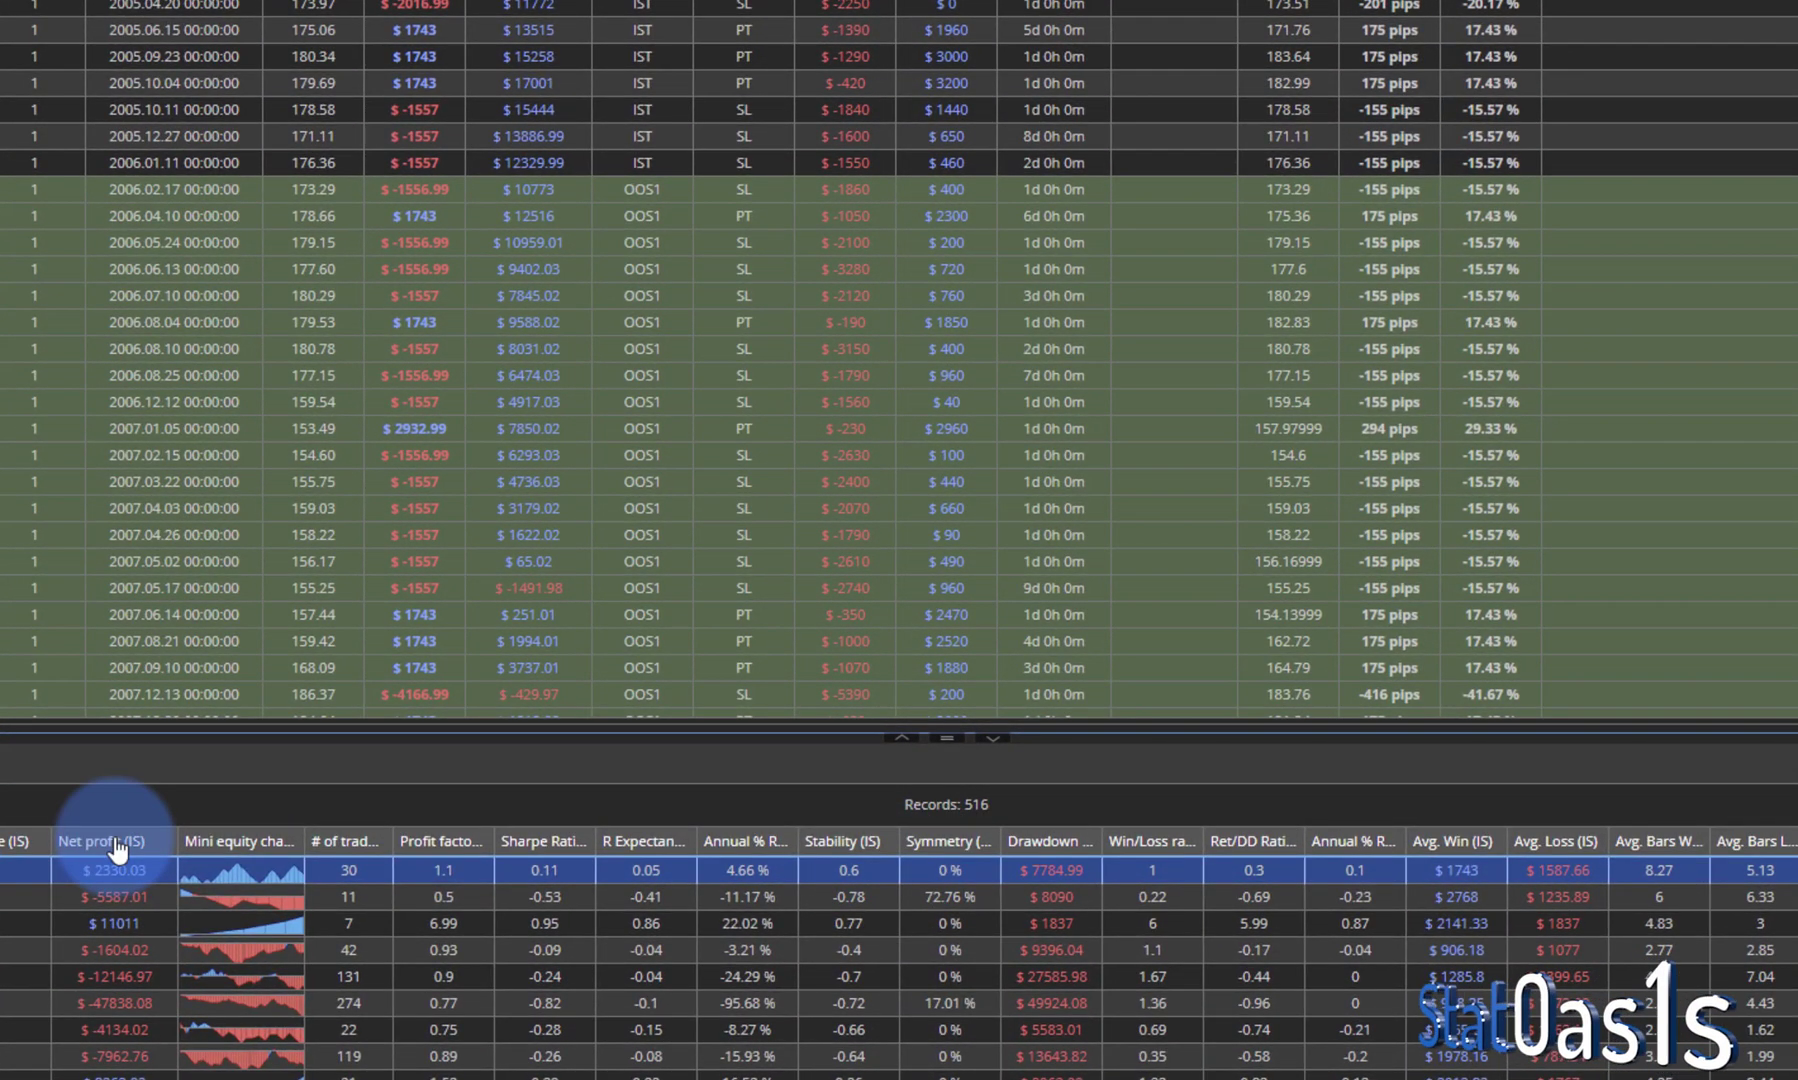
click(349, 871)
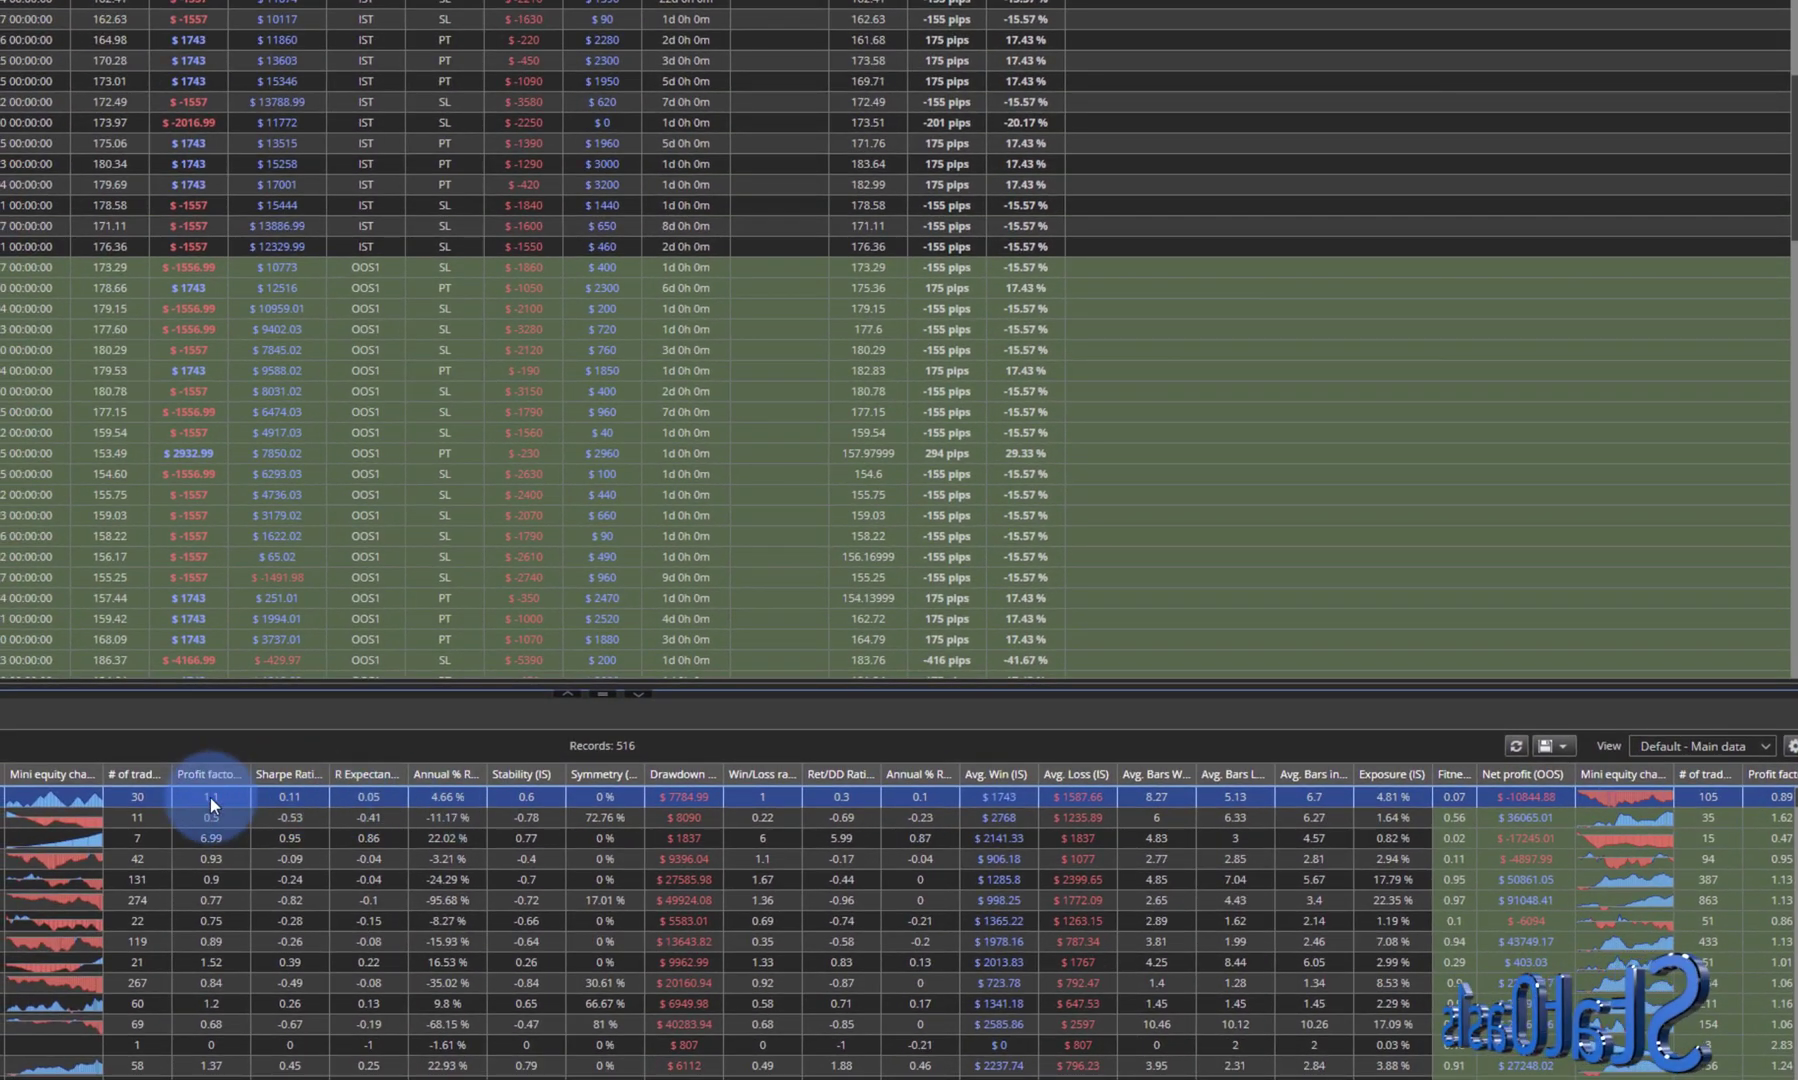
Step: Compare in-sample and out-of-sample # of trades for the second to fourth databank strategies against the 200% custom filter
click(143, 820)
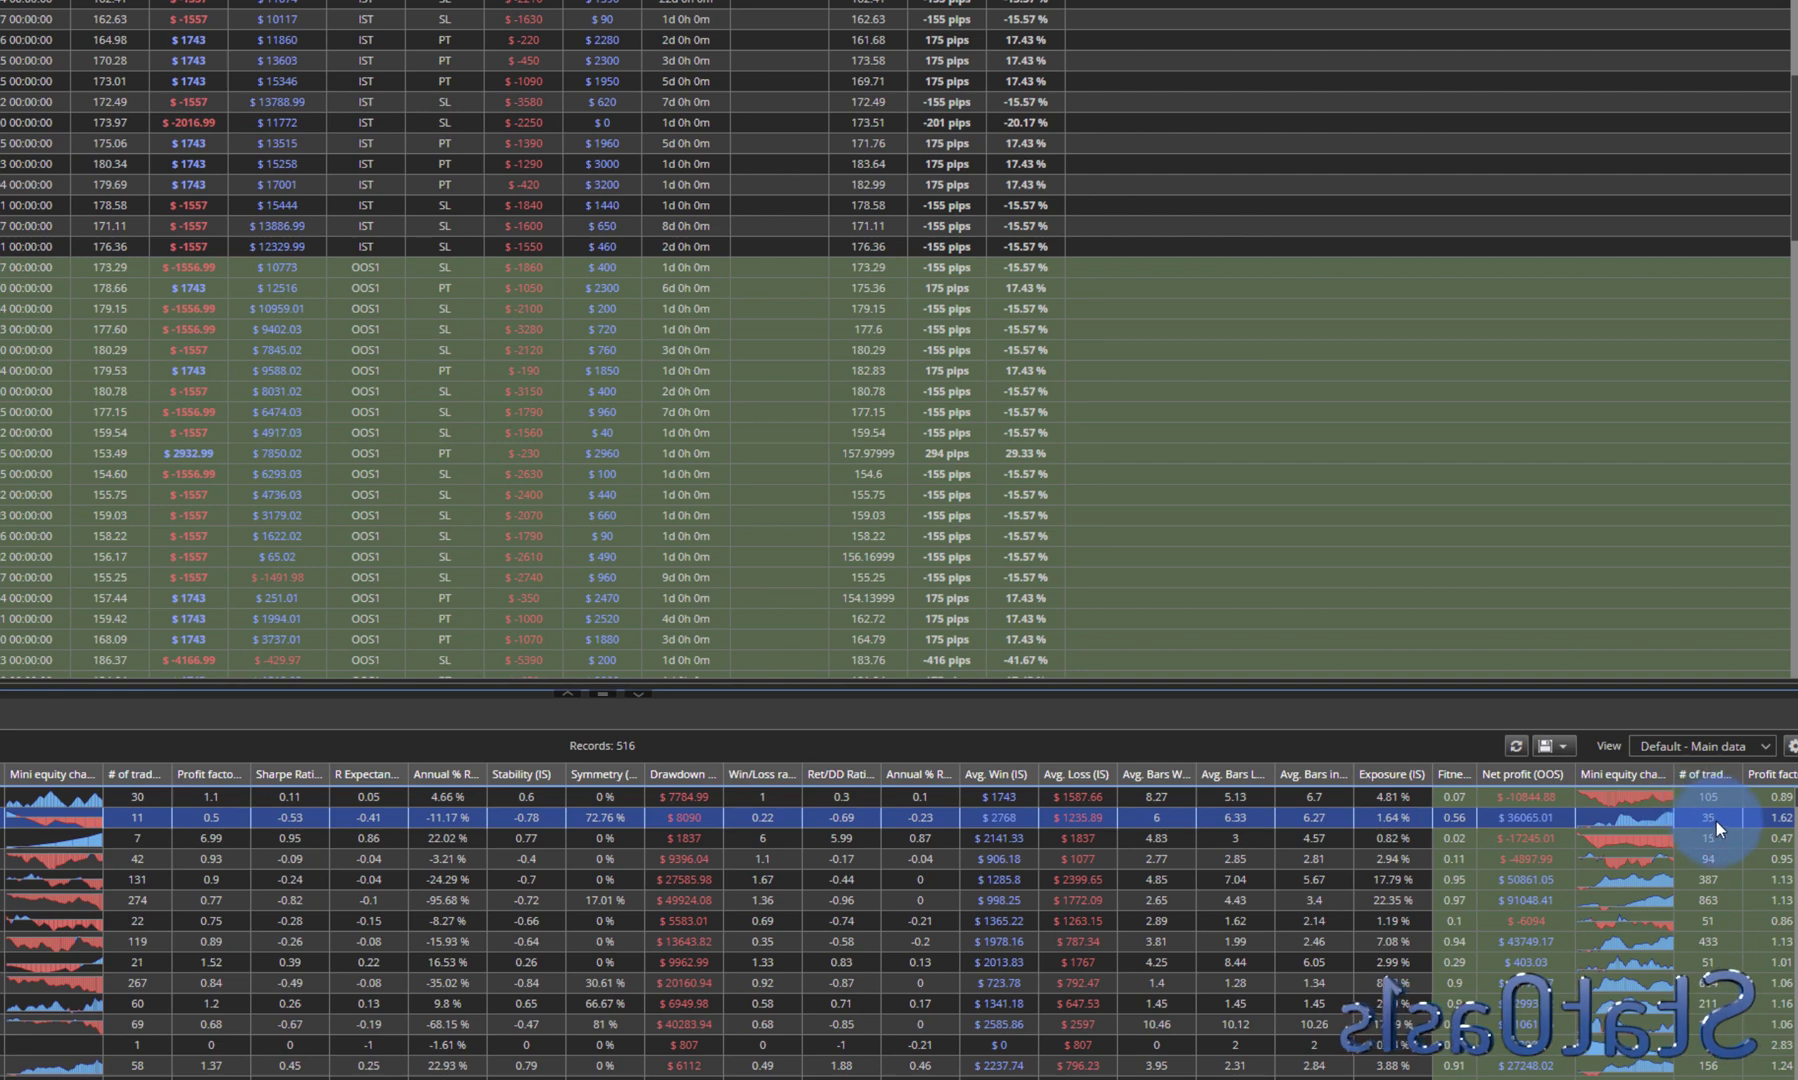
click(150, 837)
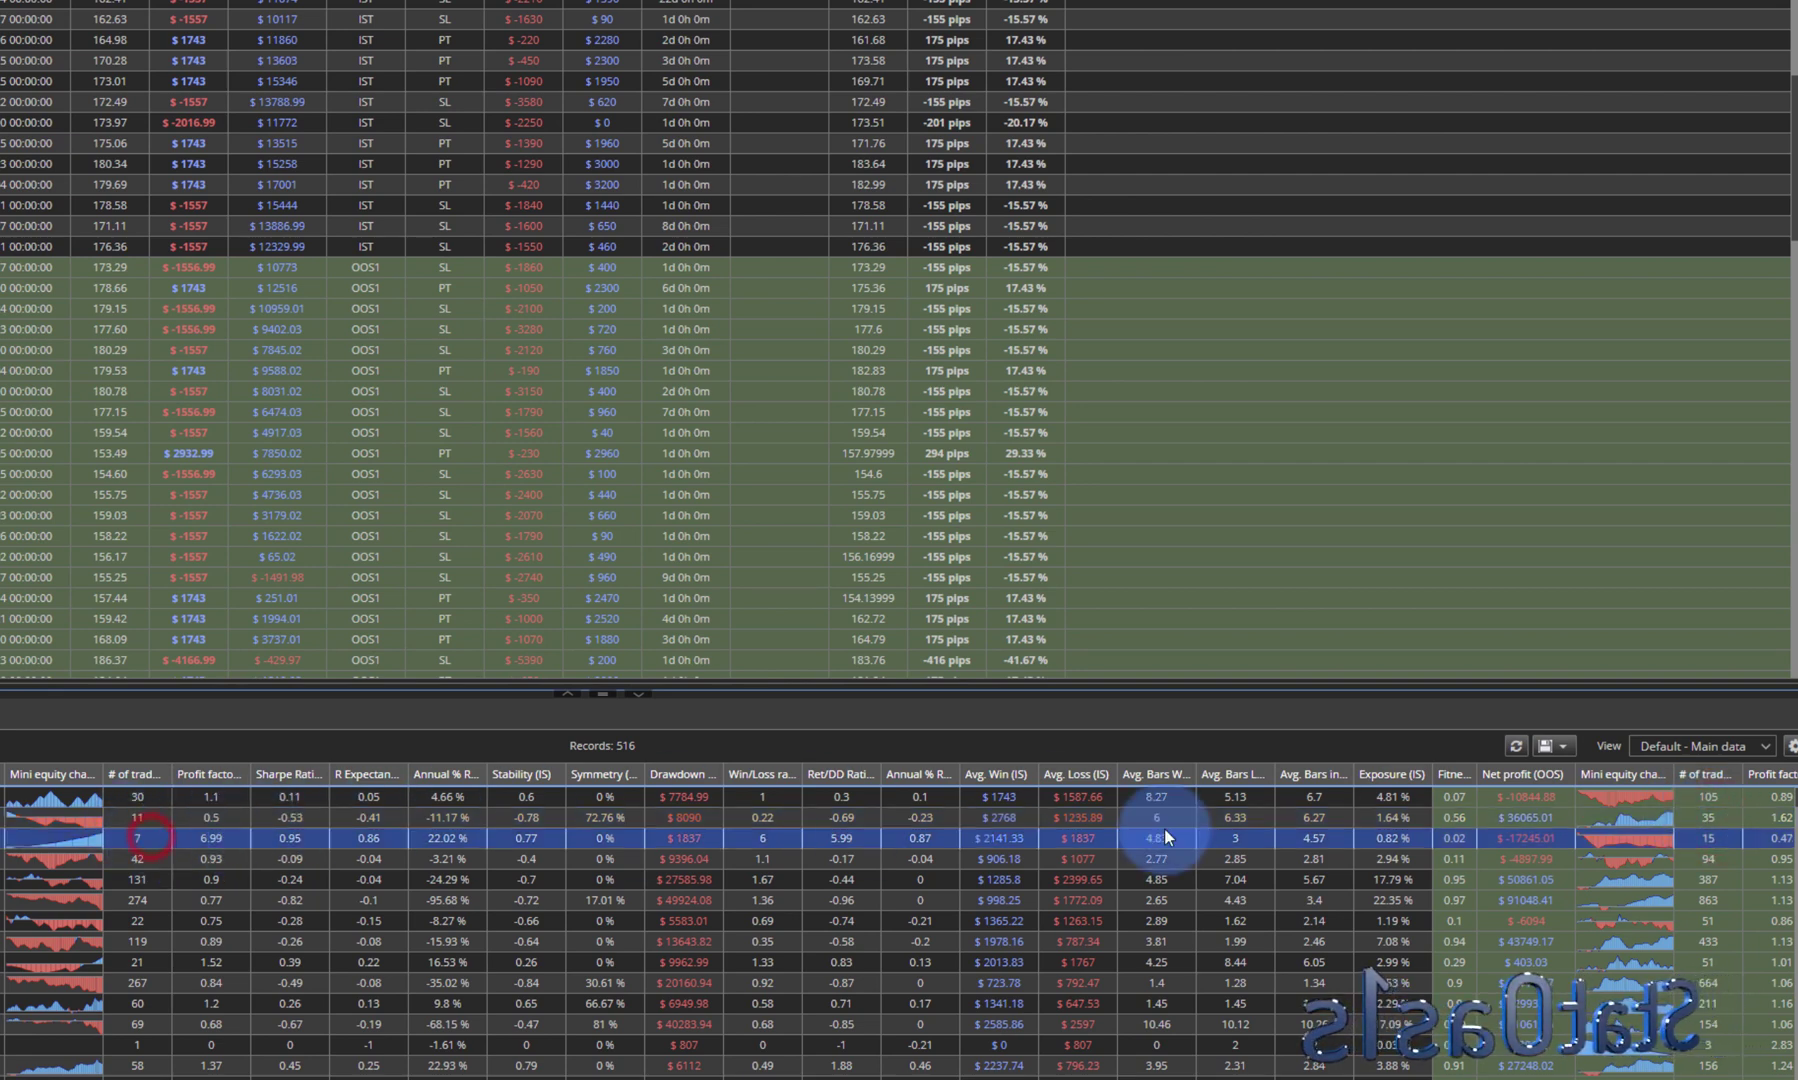
click(156, 857)
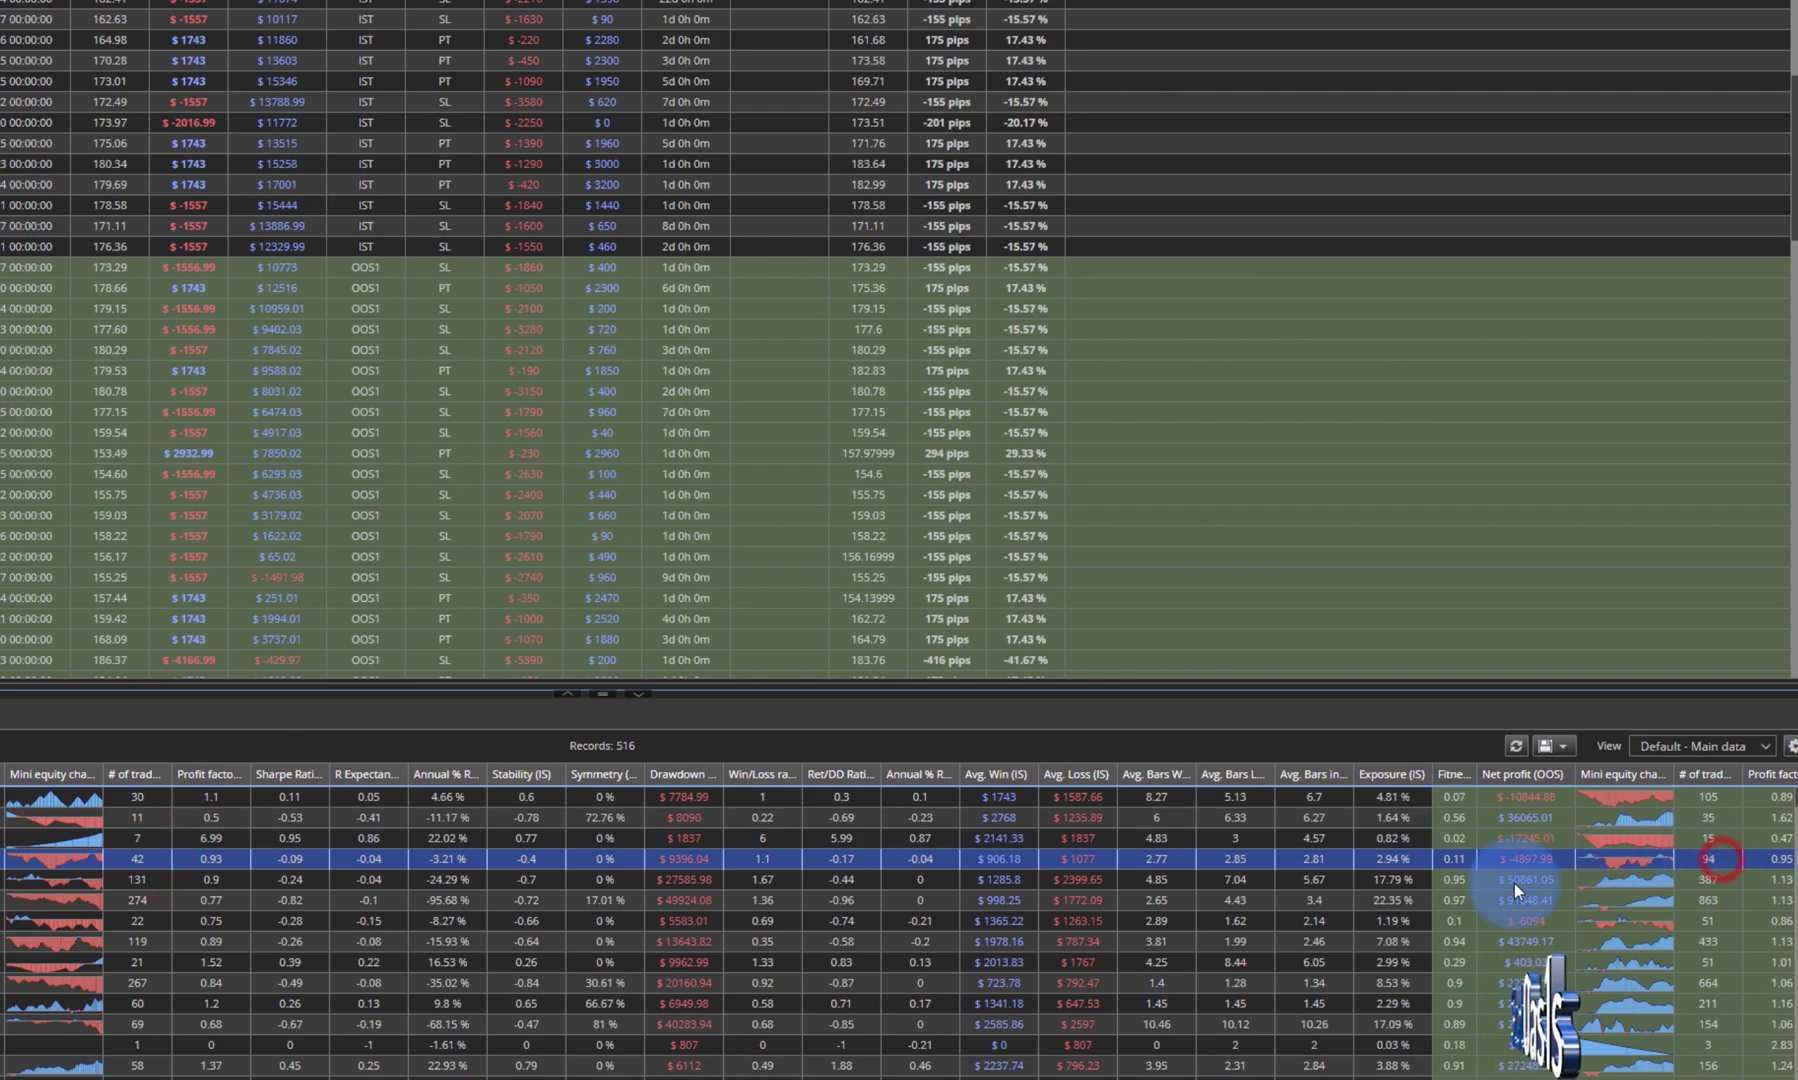
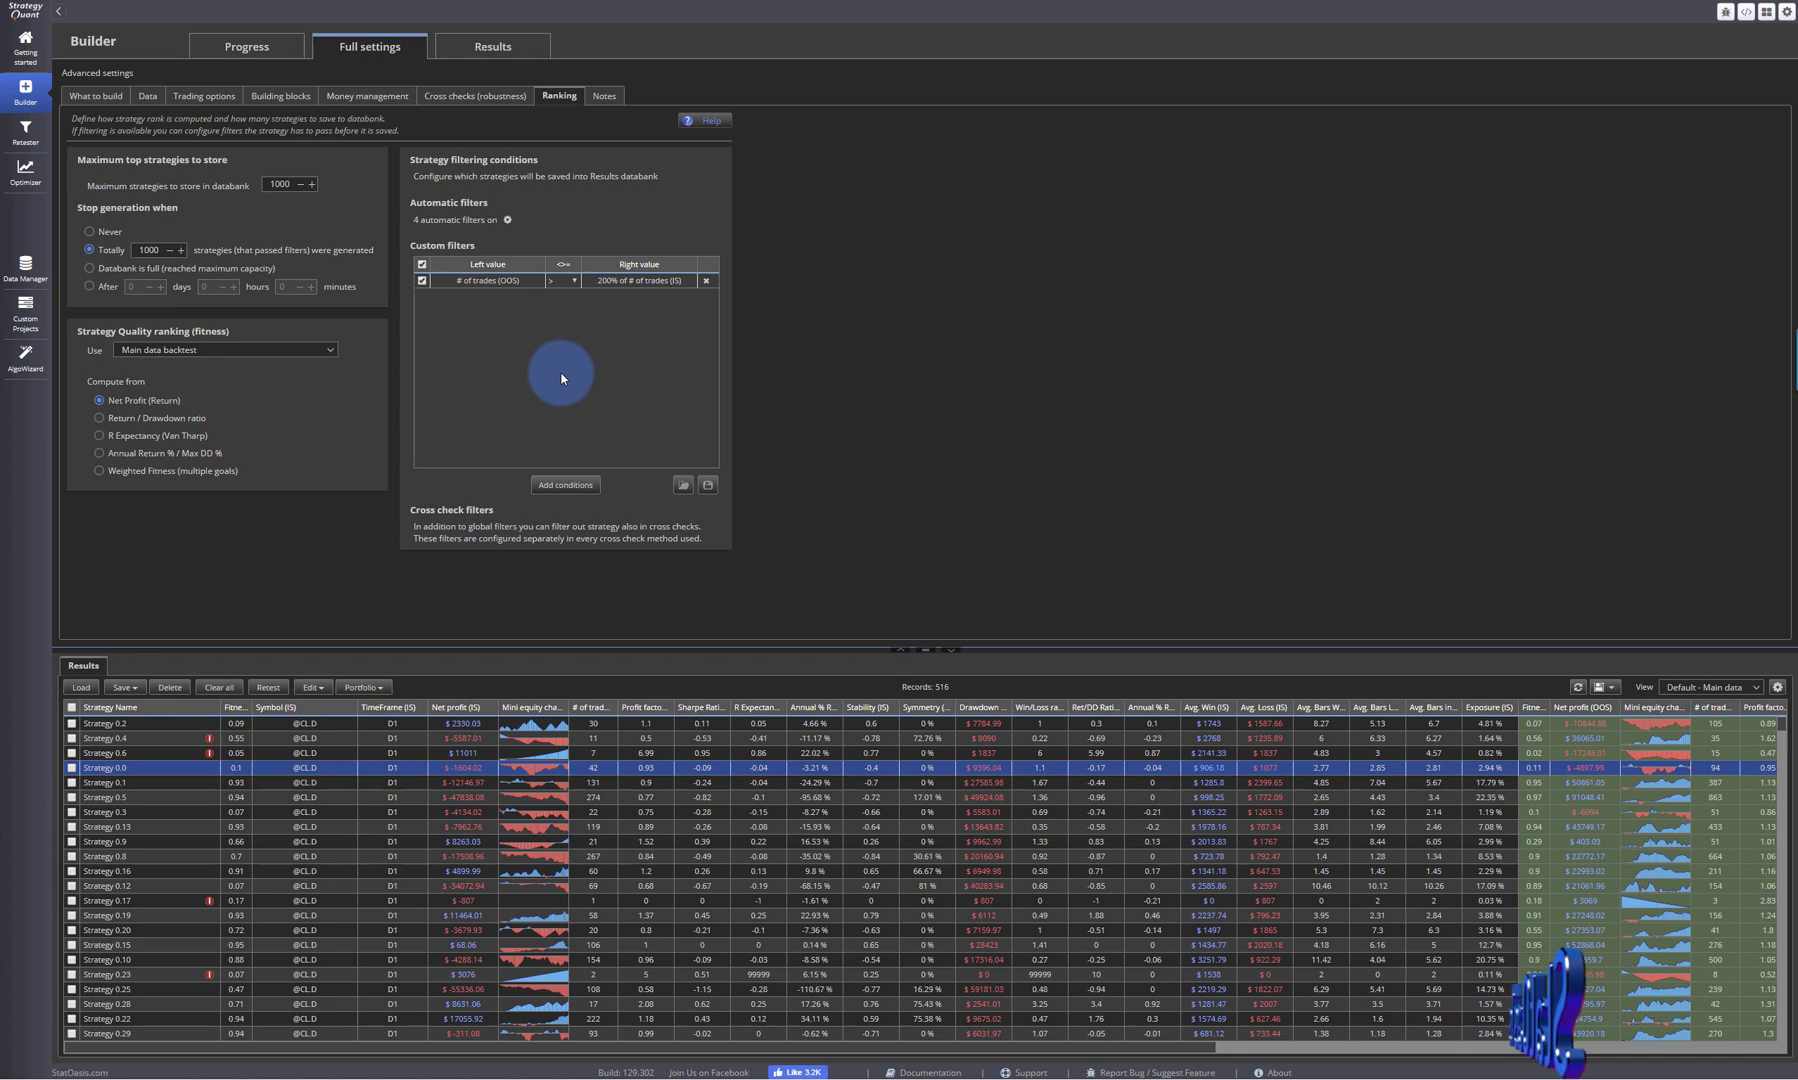
click(562, 378)
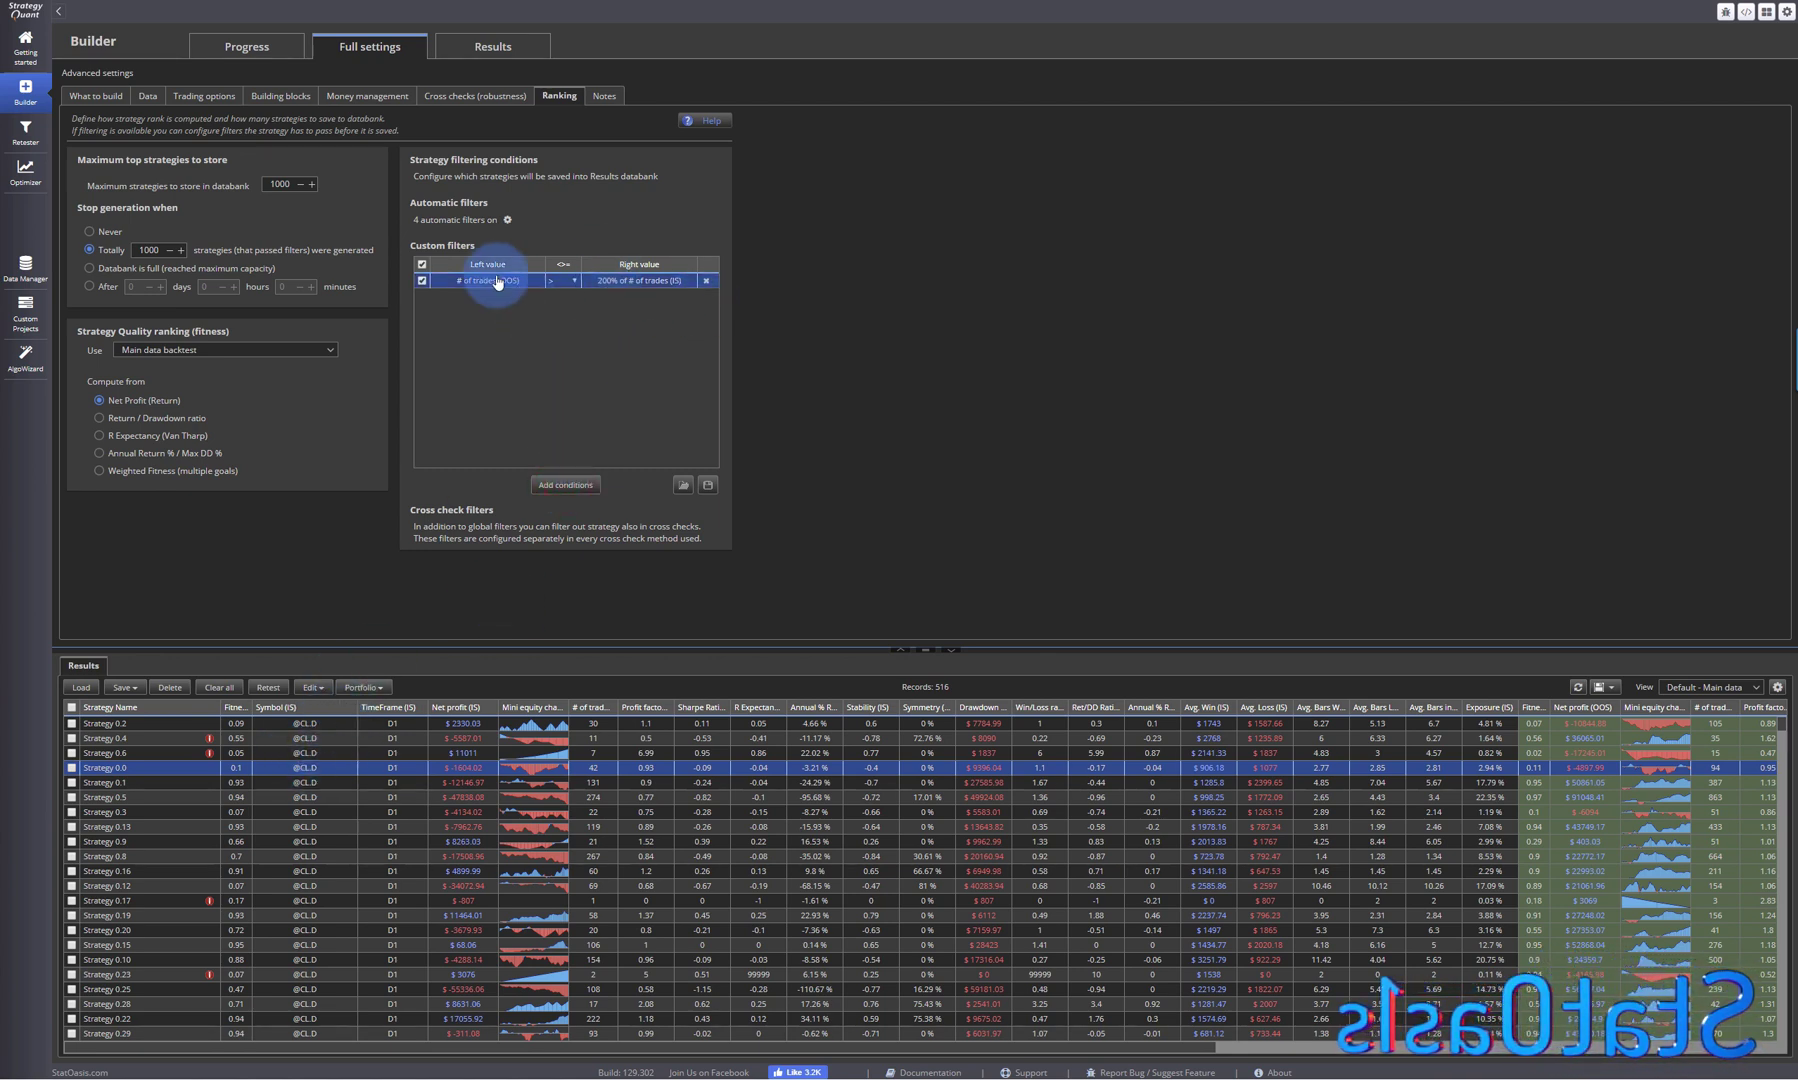
Step: Load Strategy 0.2 and send only that strategy from the Results databank to the Retester
double_click(327, 724)
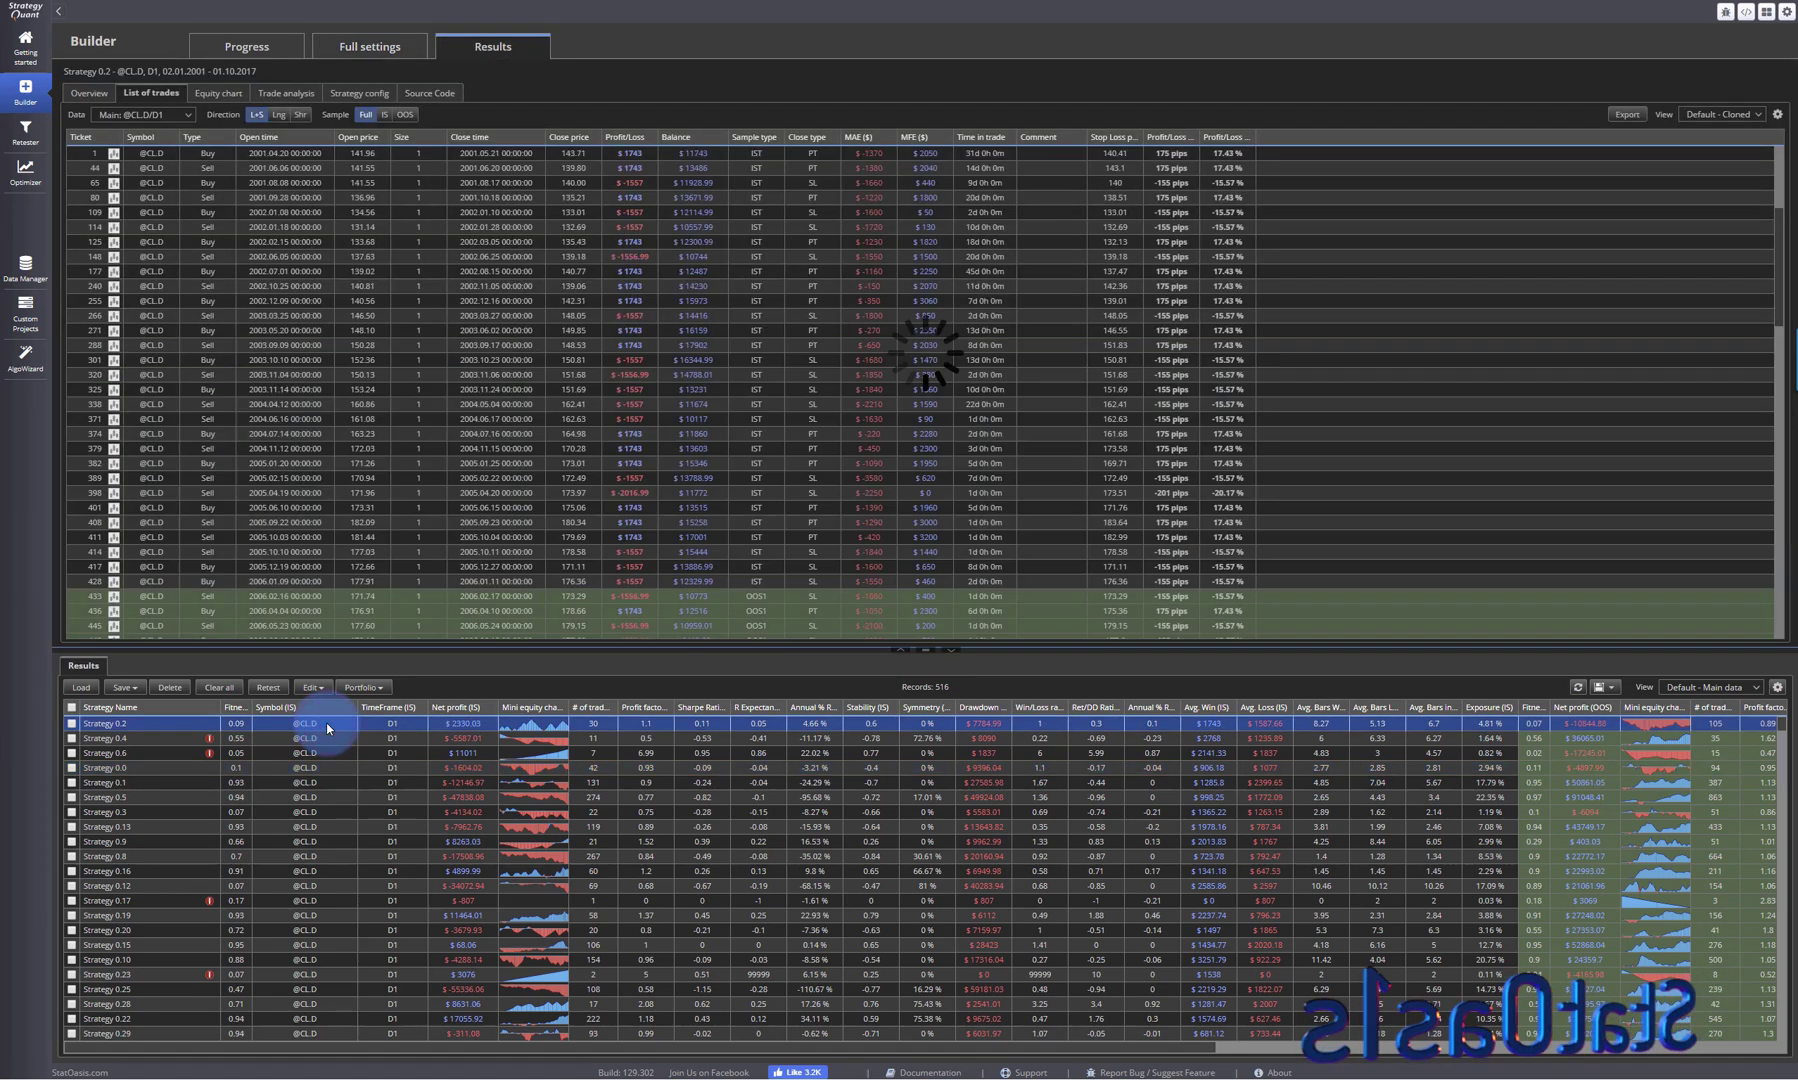
click(72, 724)
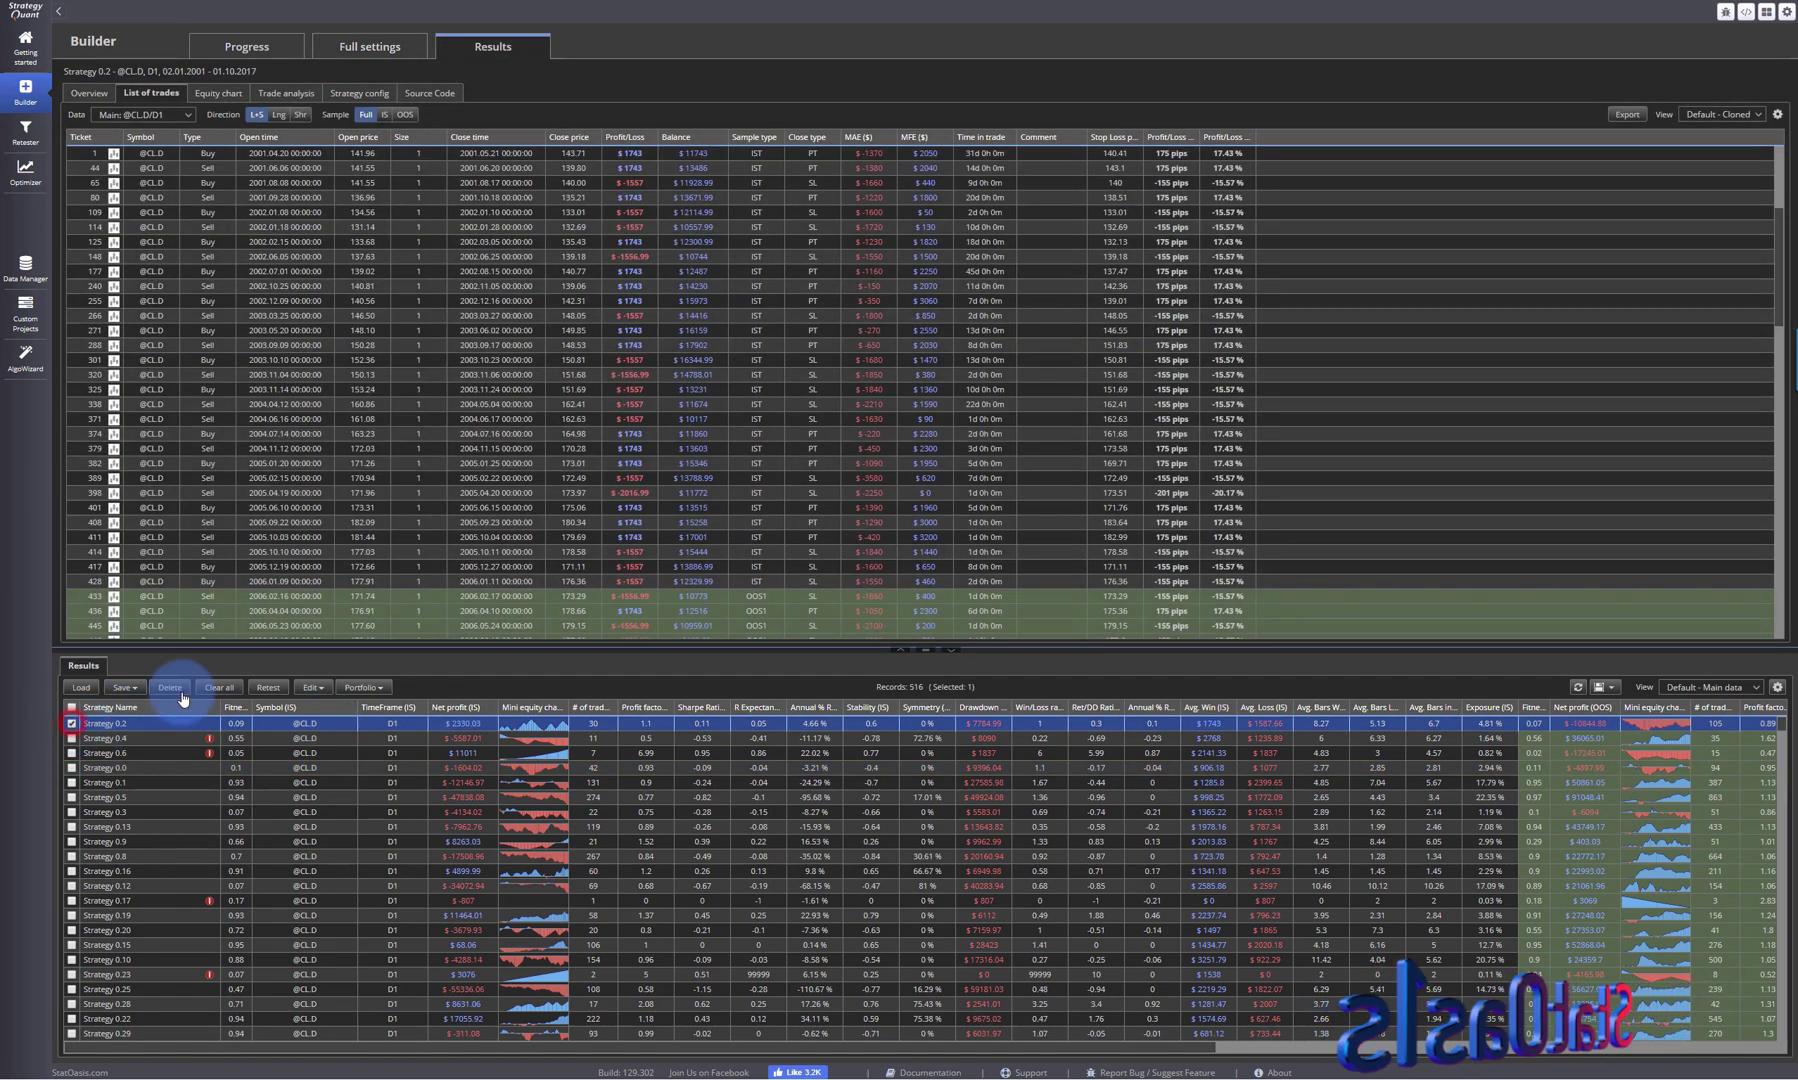
click(267, 687)
click(805, 570)
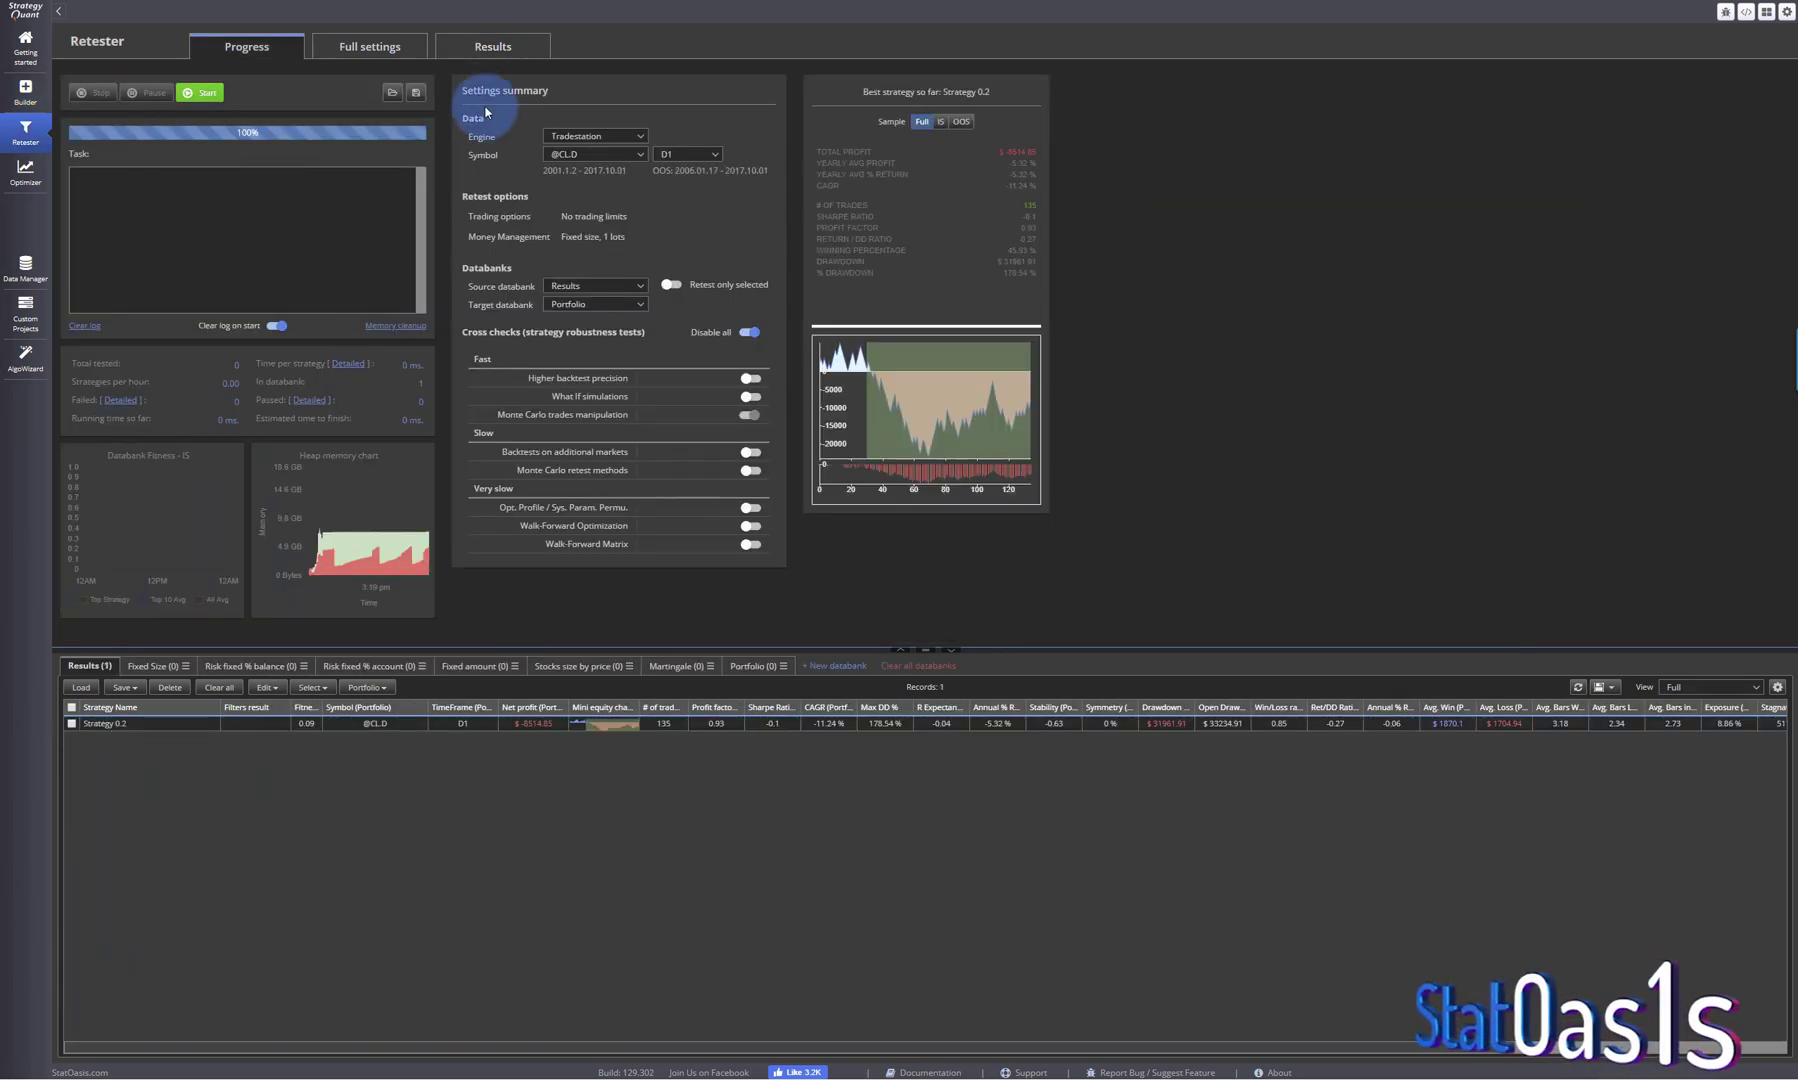
Step: Disable the custom filter comparing OOS trades with 200% of IS trades in the Retester's ranking settings
click(390, 45)
click(415, 95)
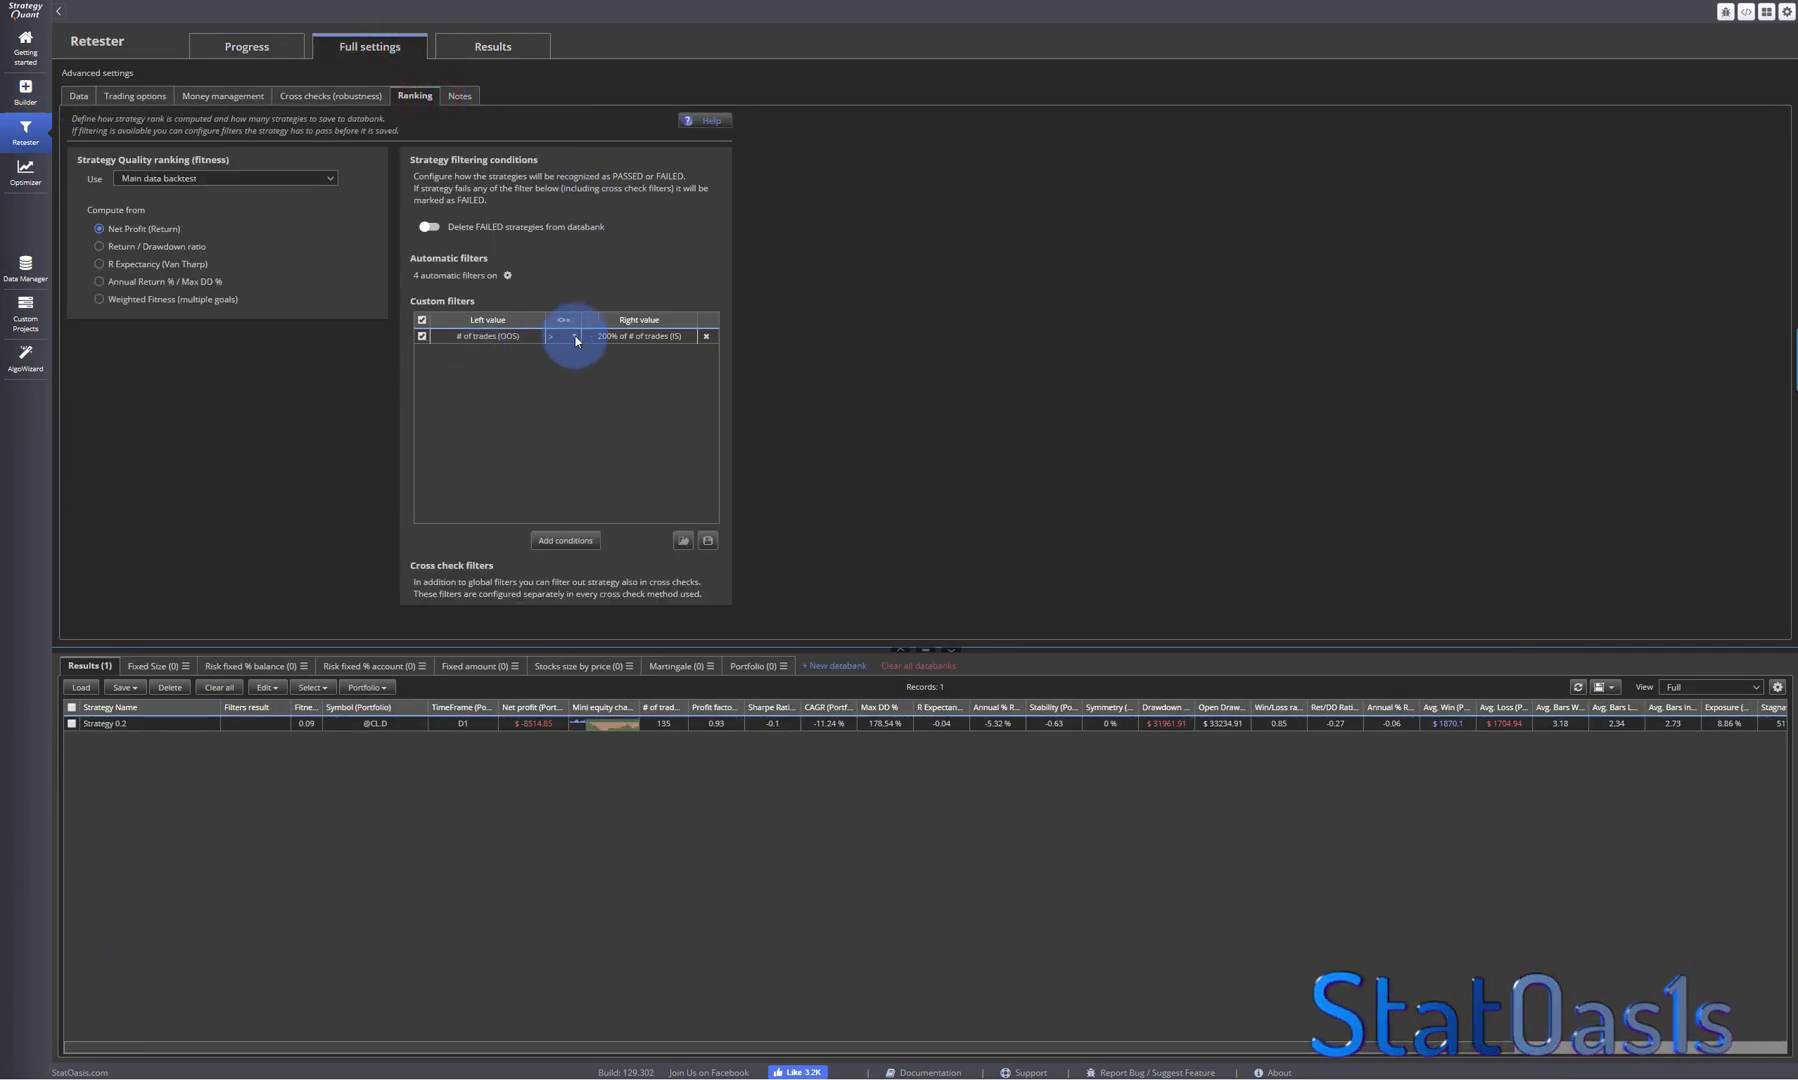
click(422, 336)
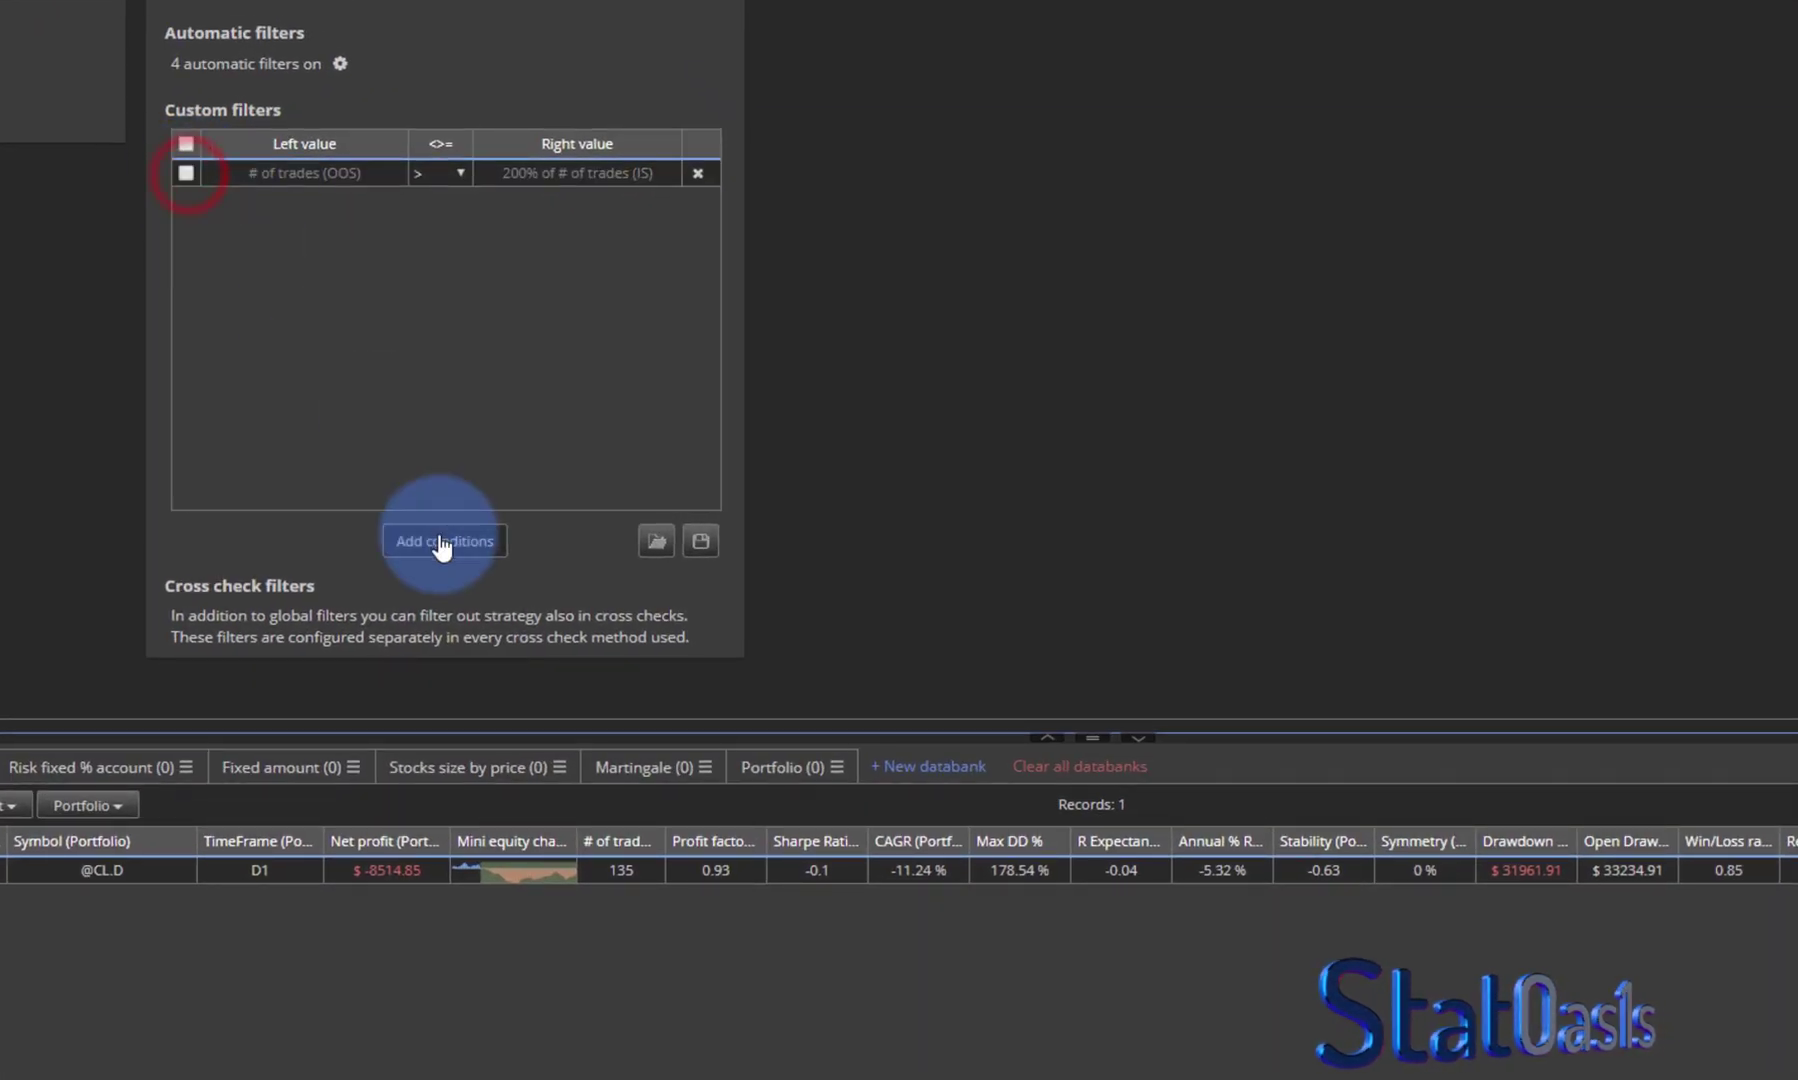
Step: Add a new # of trades condition to the Retester's custom filters
click(441, 545)
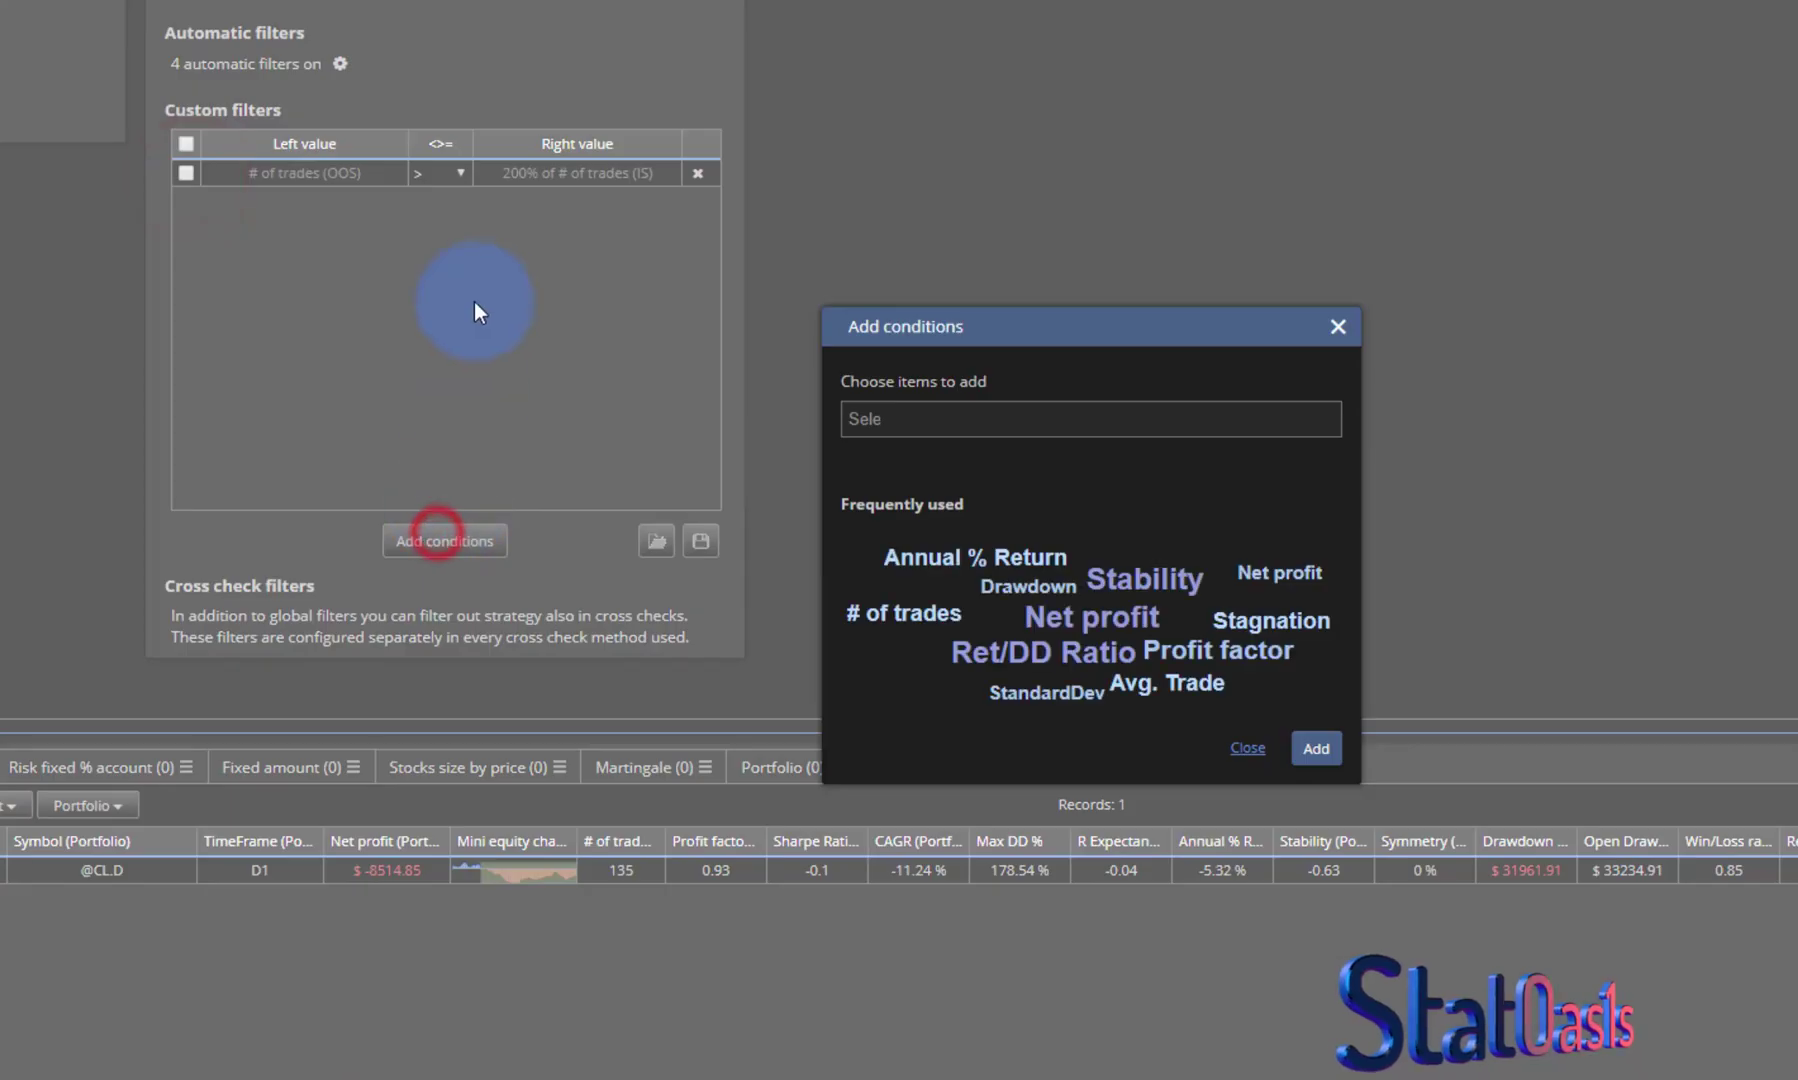
click(946, 412)
text(#)
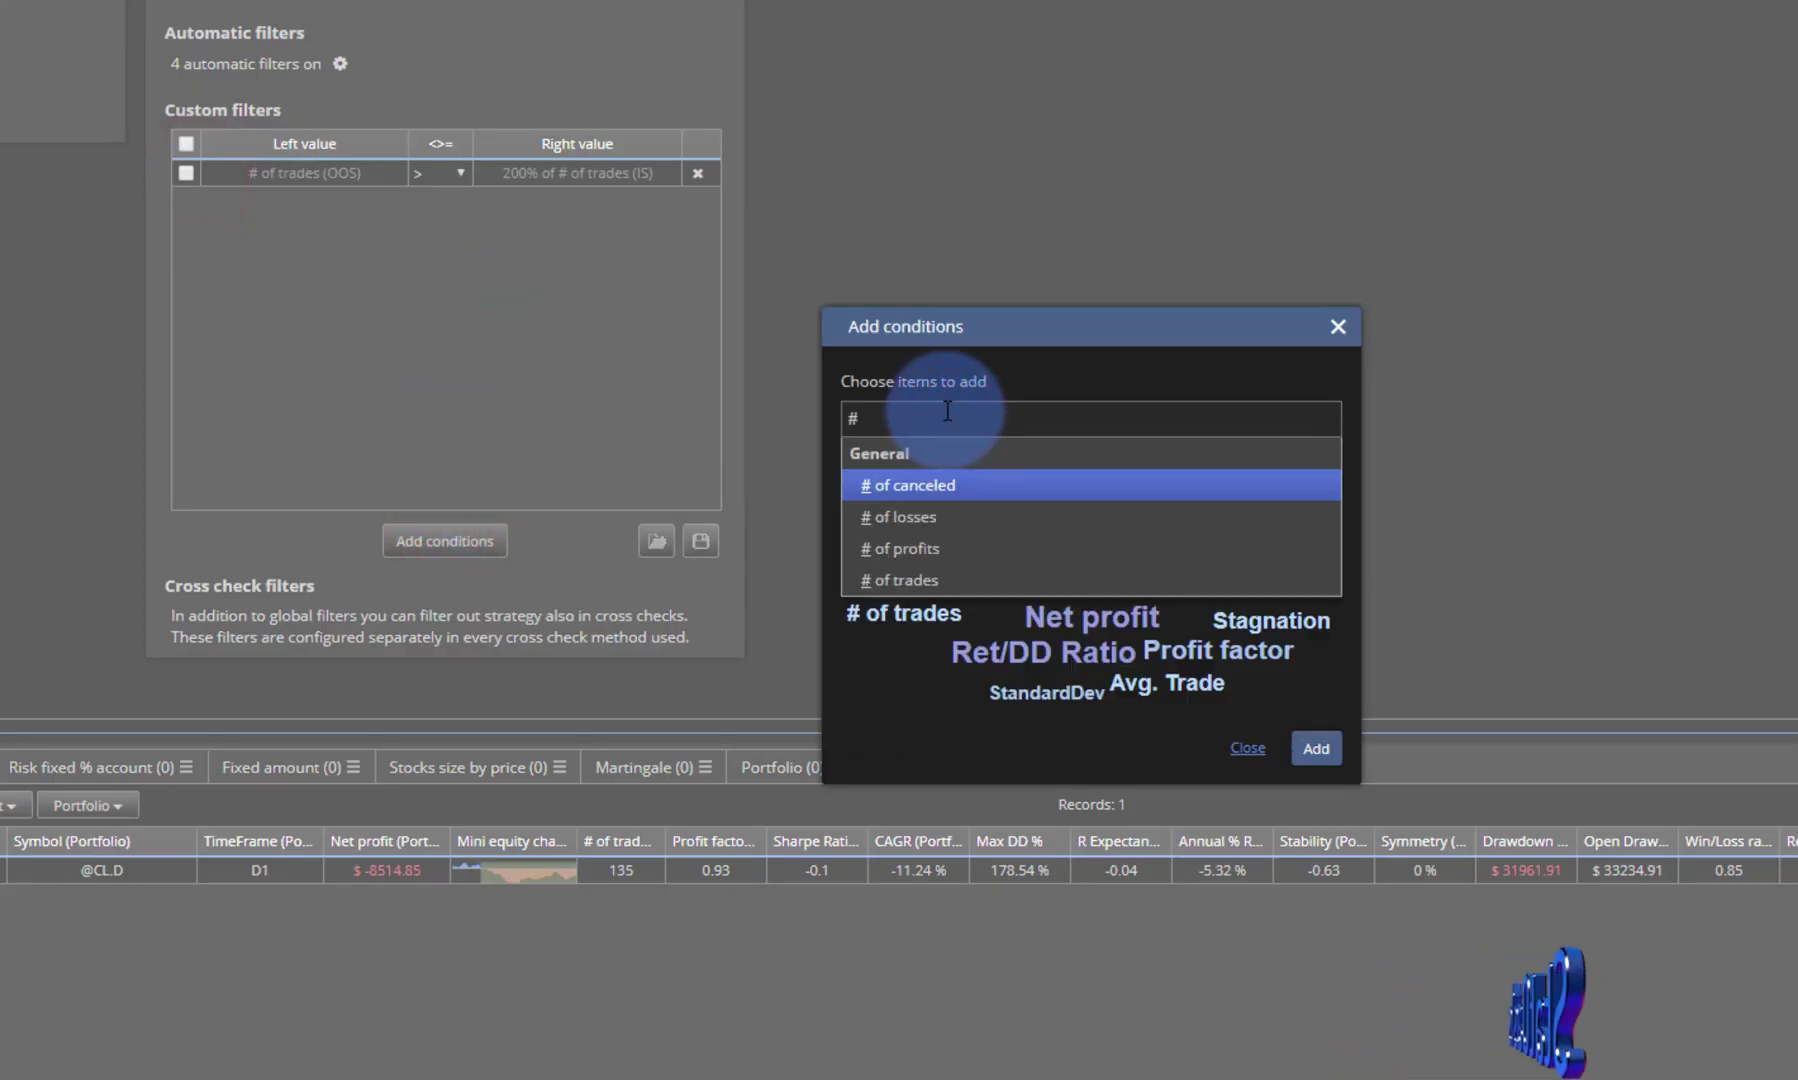
click(906, 580)
click(1316, 748)
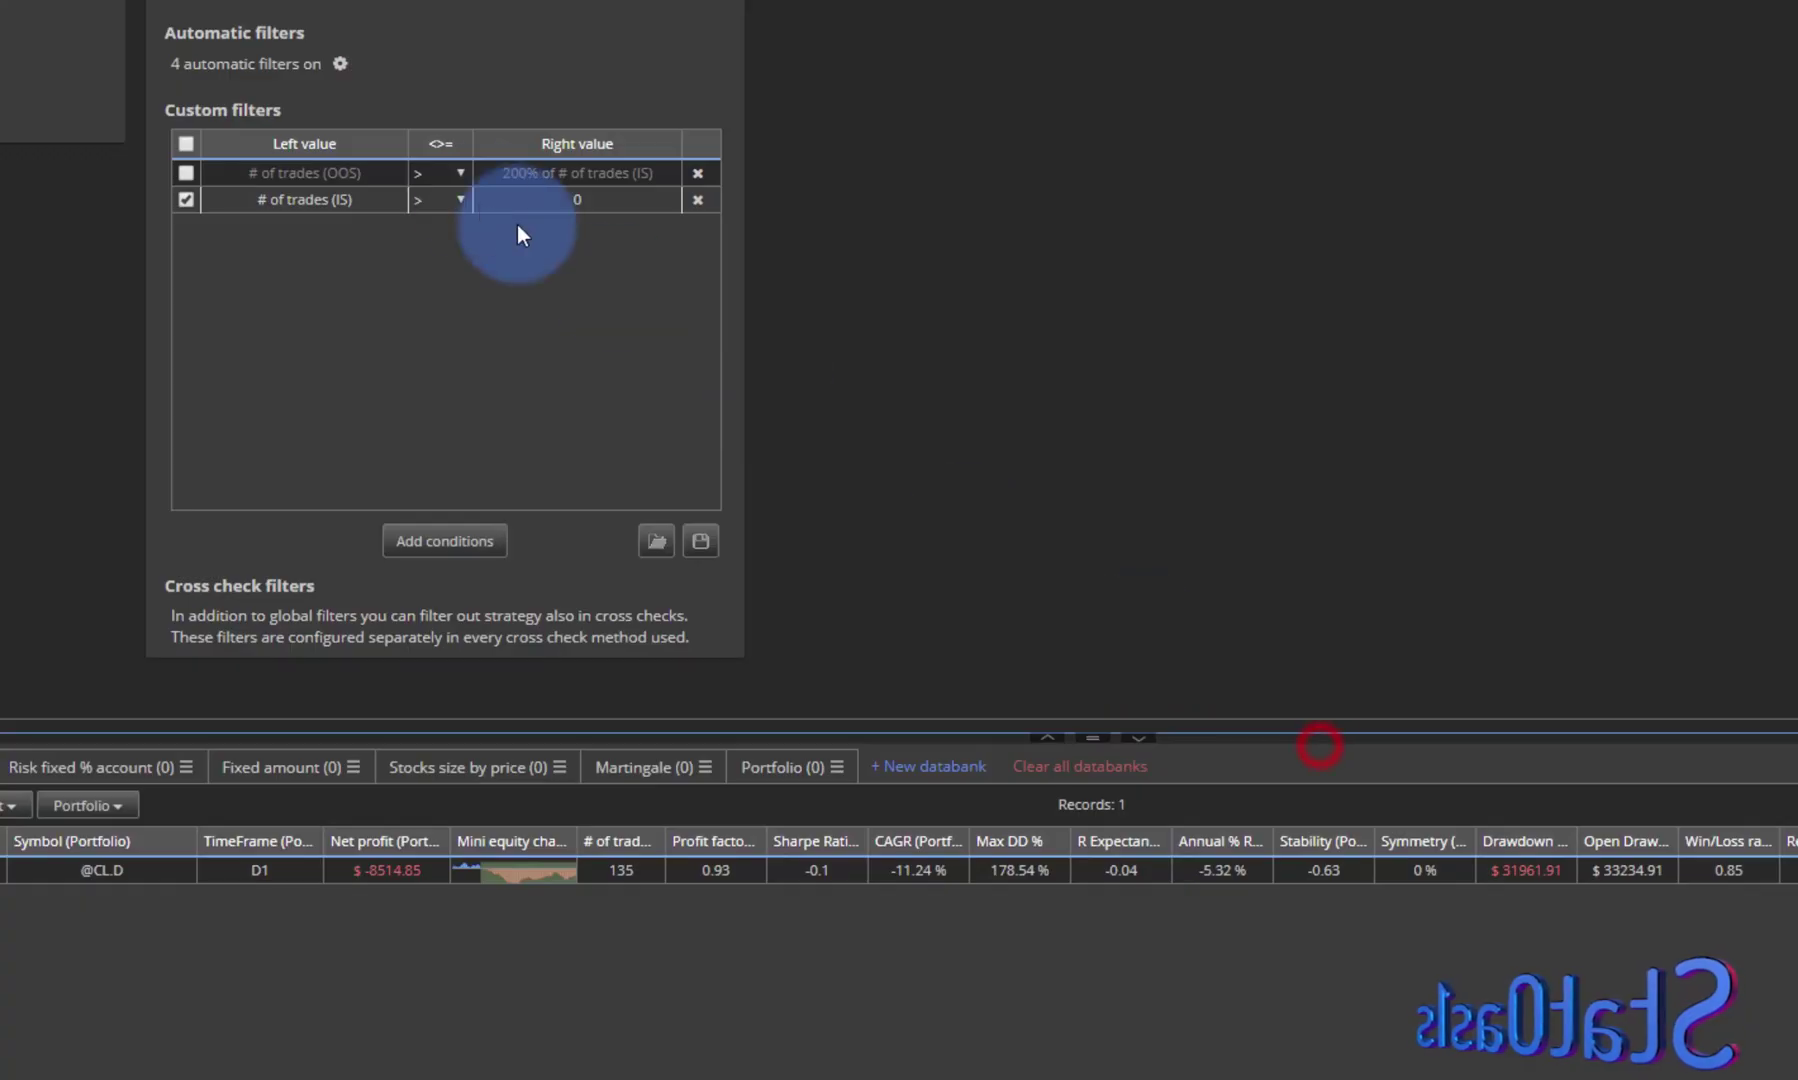
Step: Set the new # of trades condition to use the Higher backtest precision results over the Full sample
double_click(350, 205)
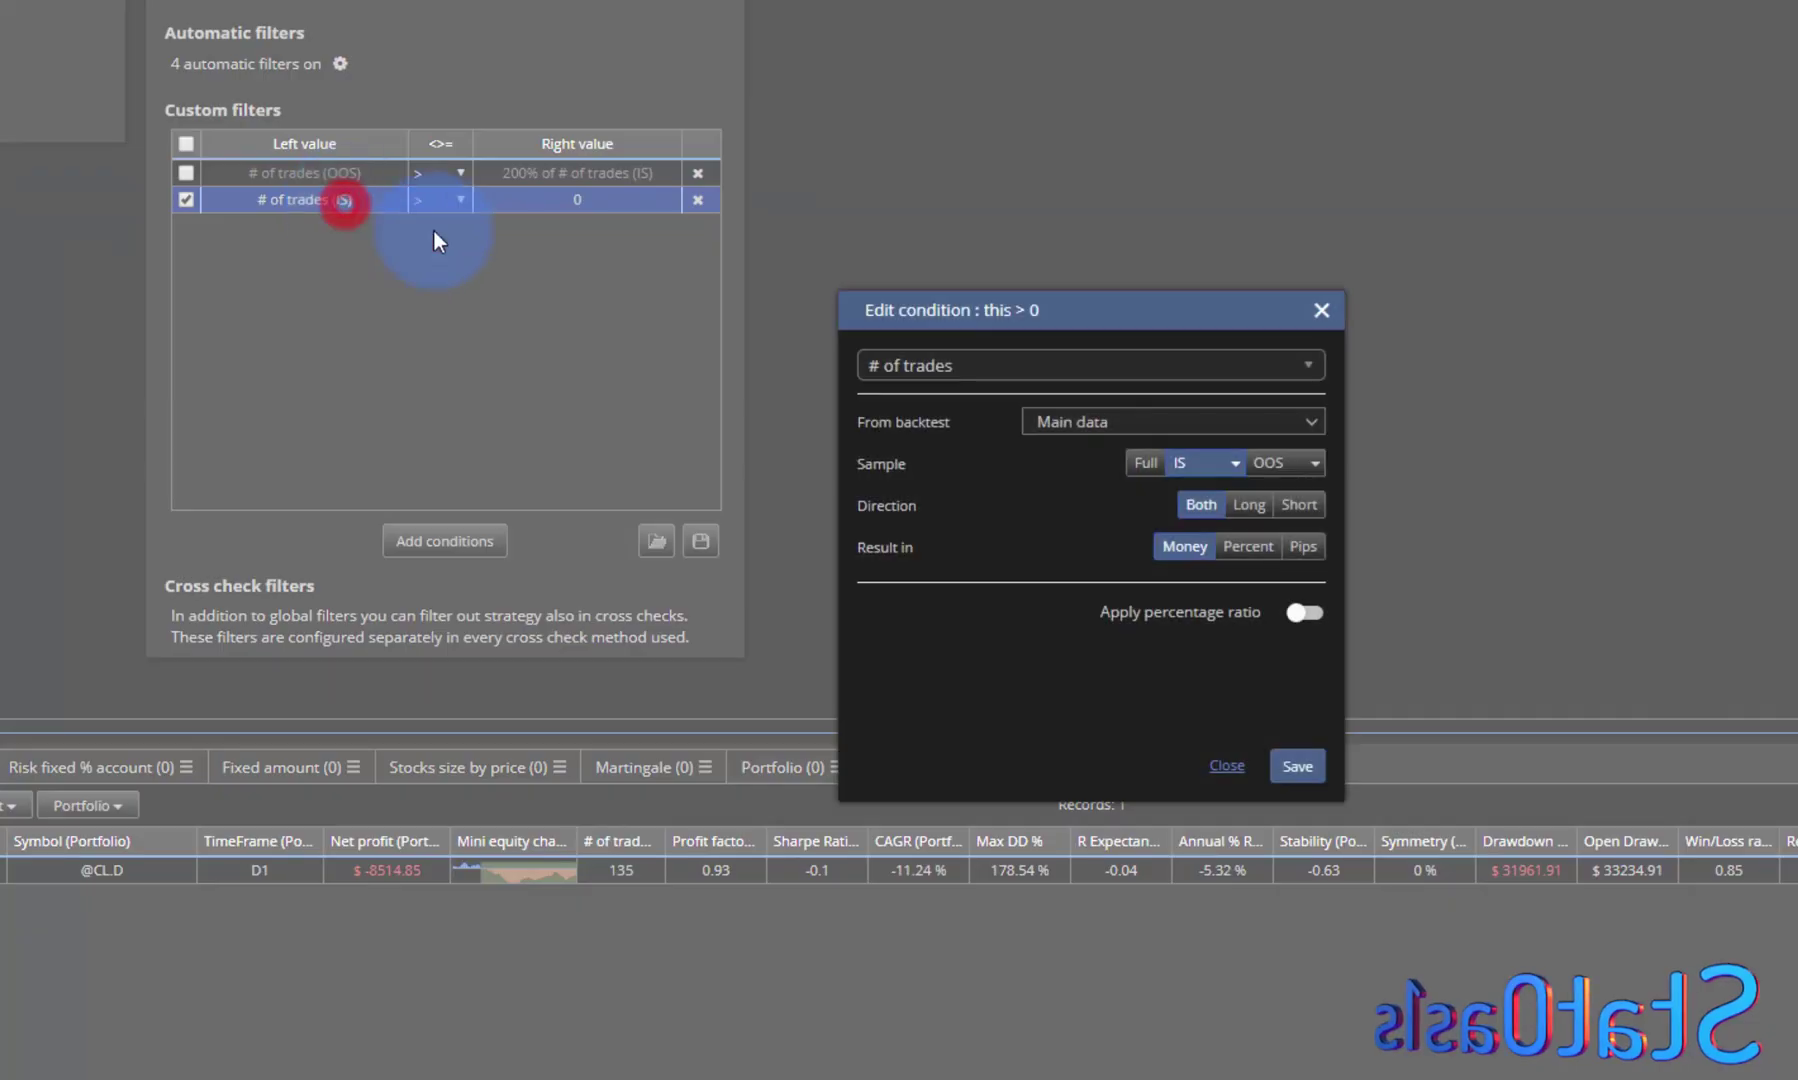
click(1150, 421)
click(1159, 489)
click(1145, 463)
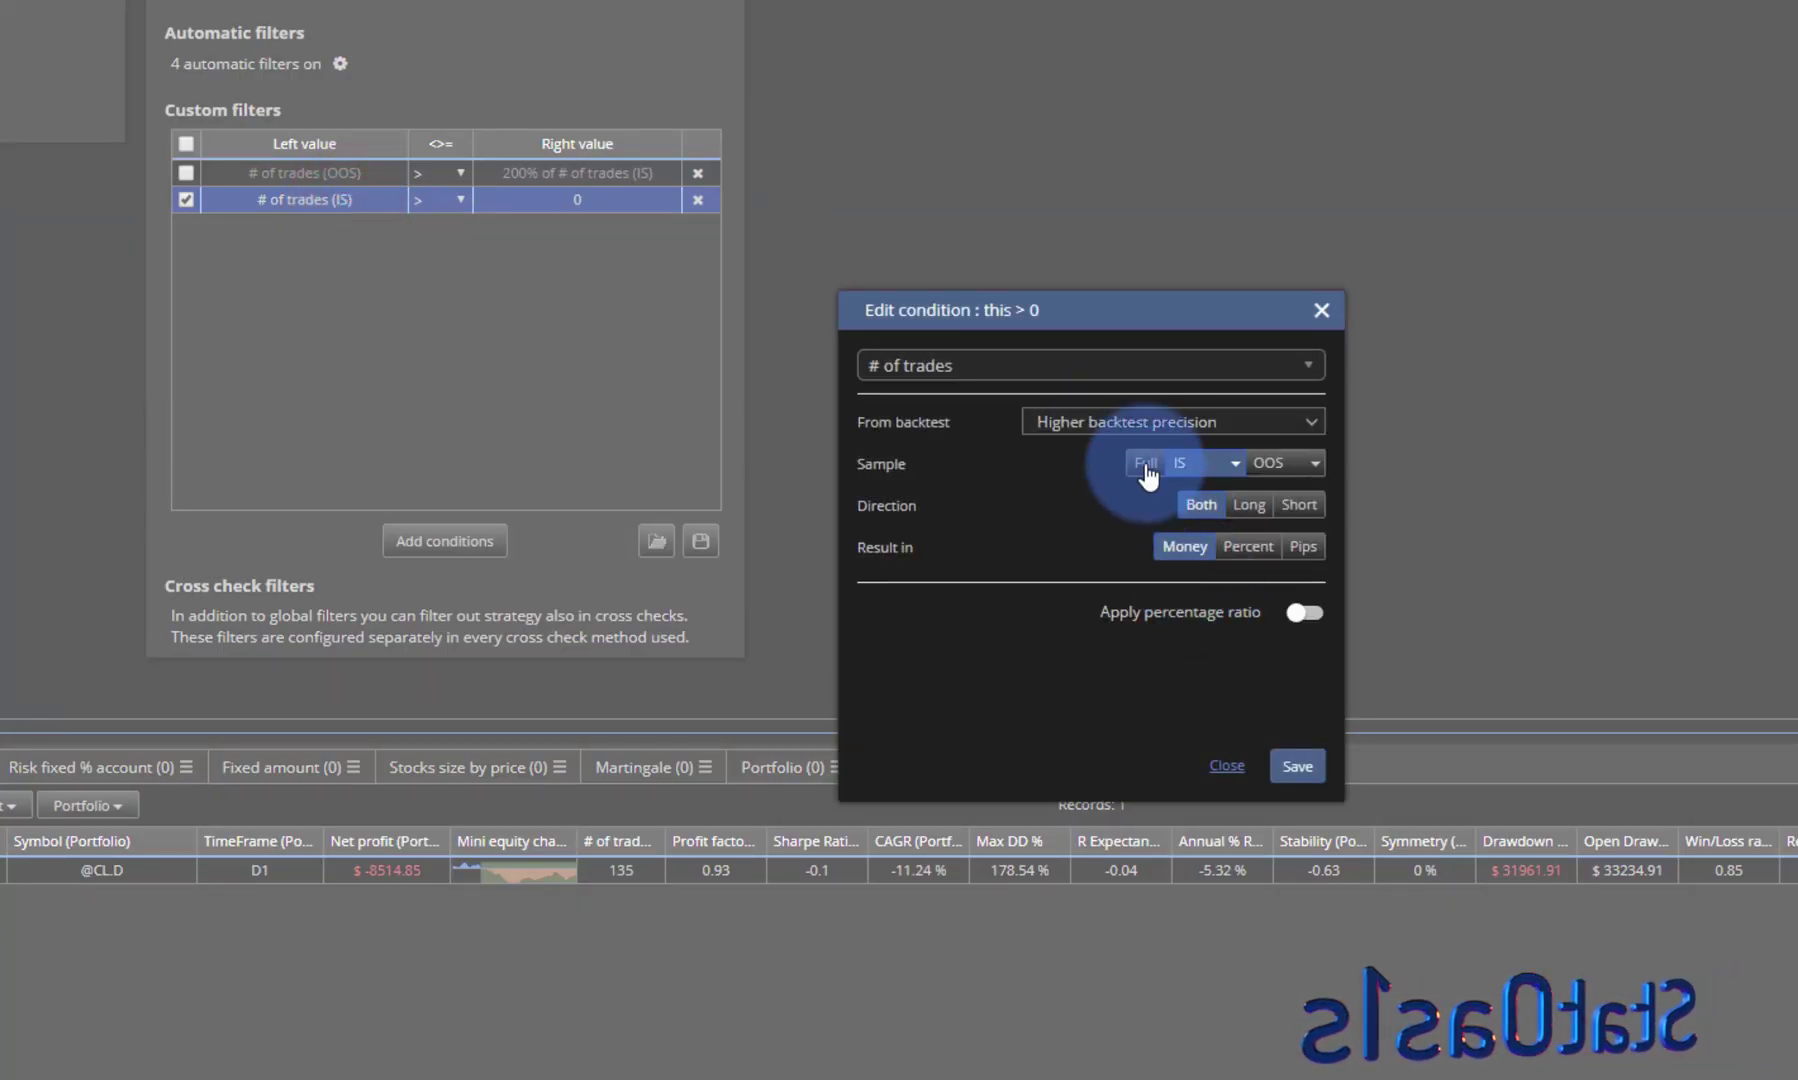
click(1288, 762)
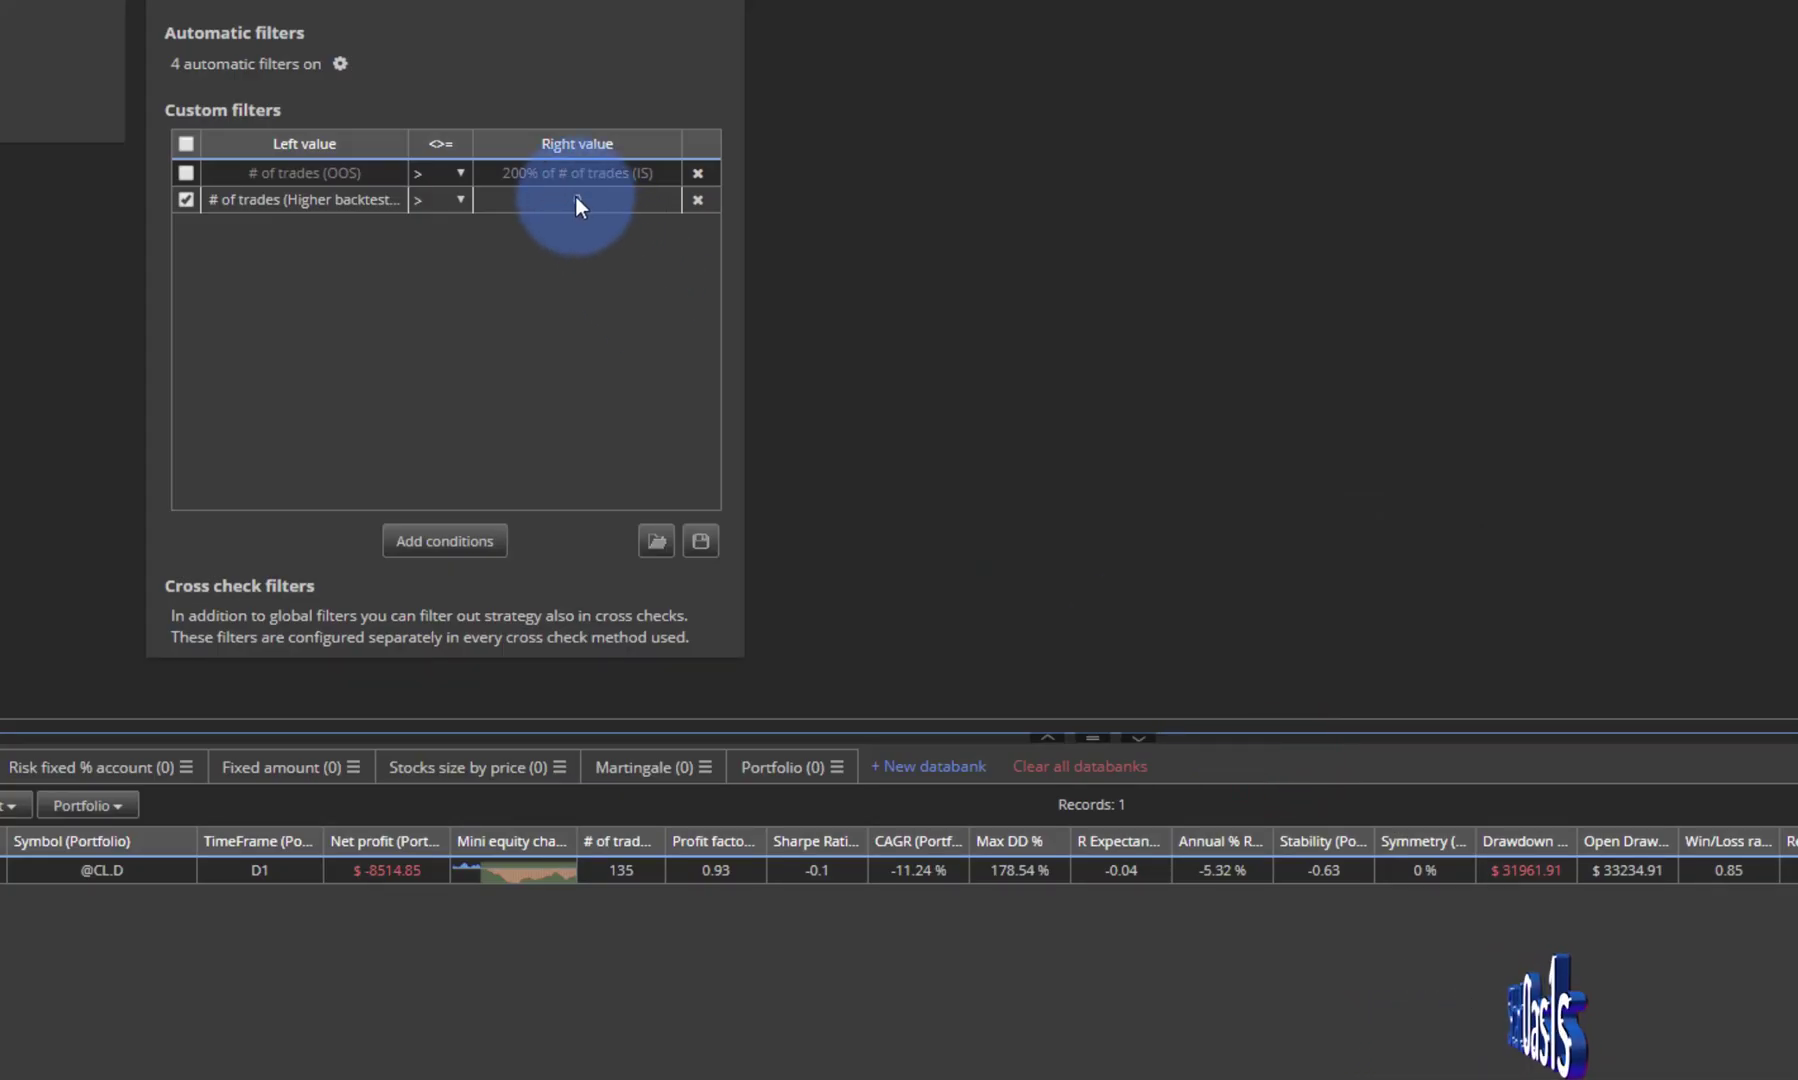
Step: Set the right value of the Higher backtest precision # of trades condition to the number 140
click(575, 199)
double_click(559, 206)
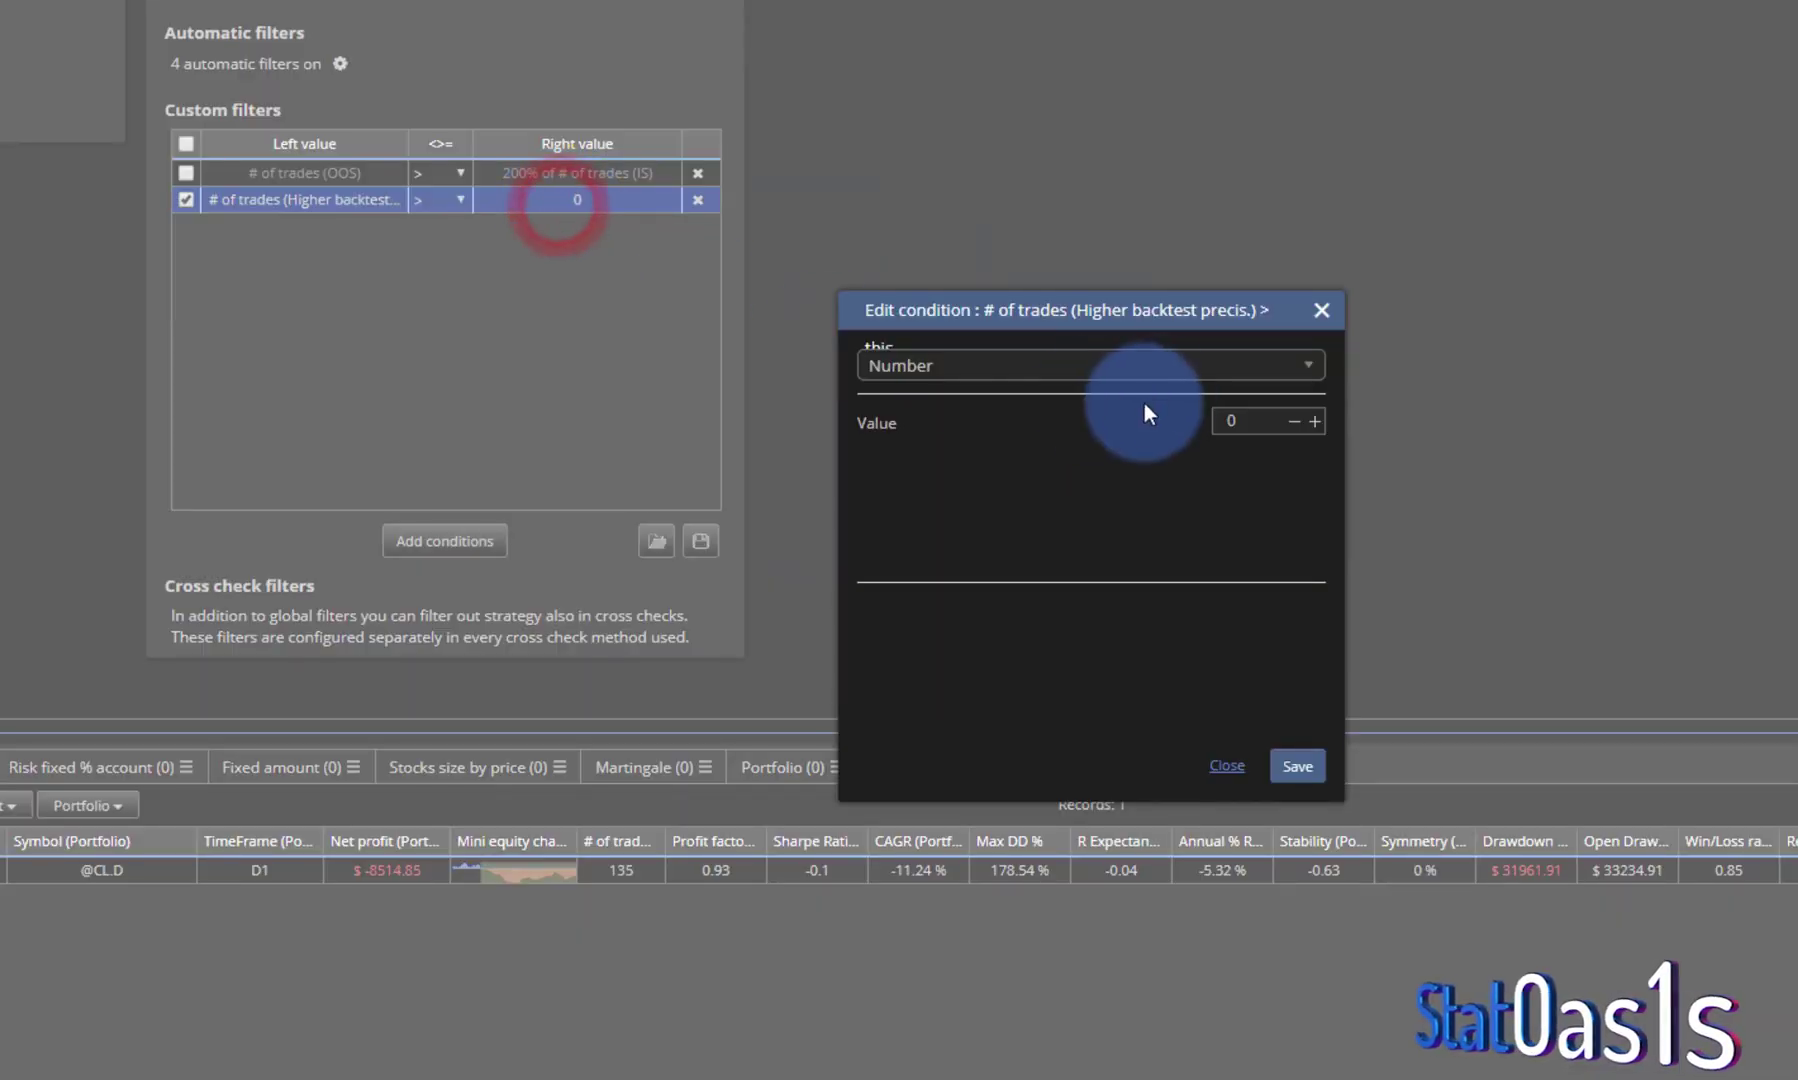
click(1252, 420)
text(14)
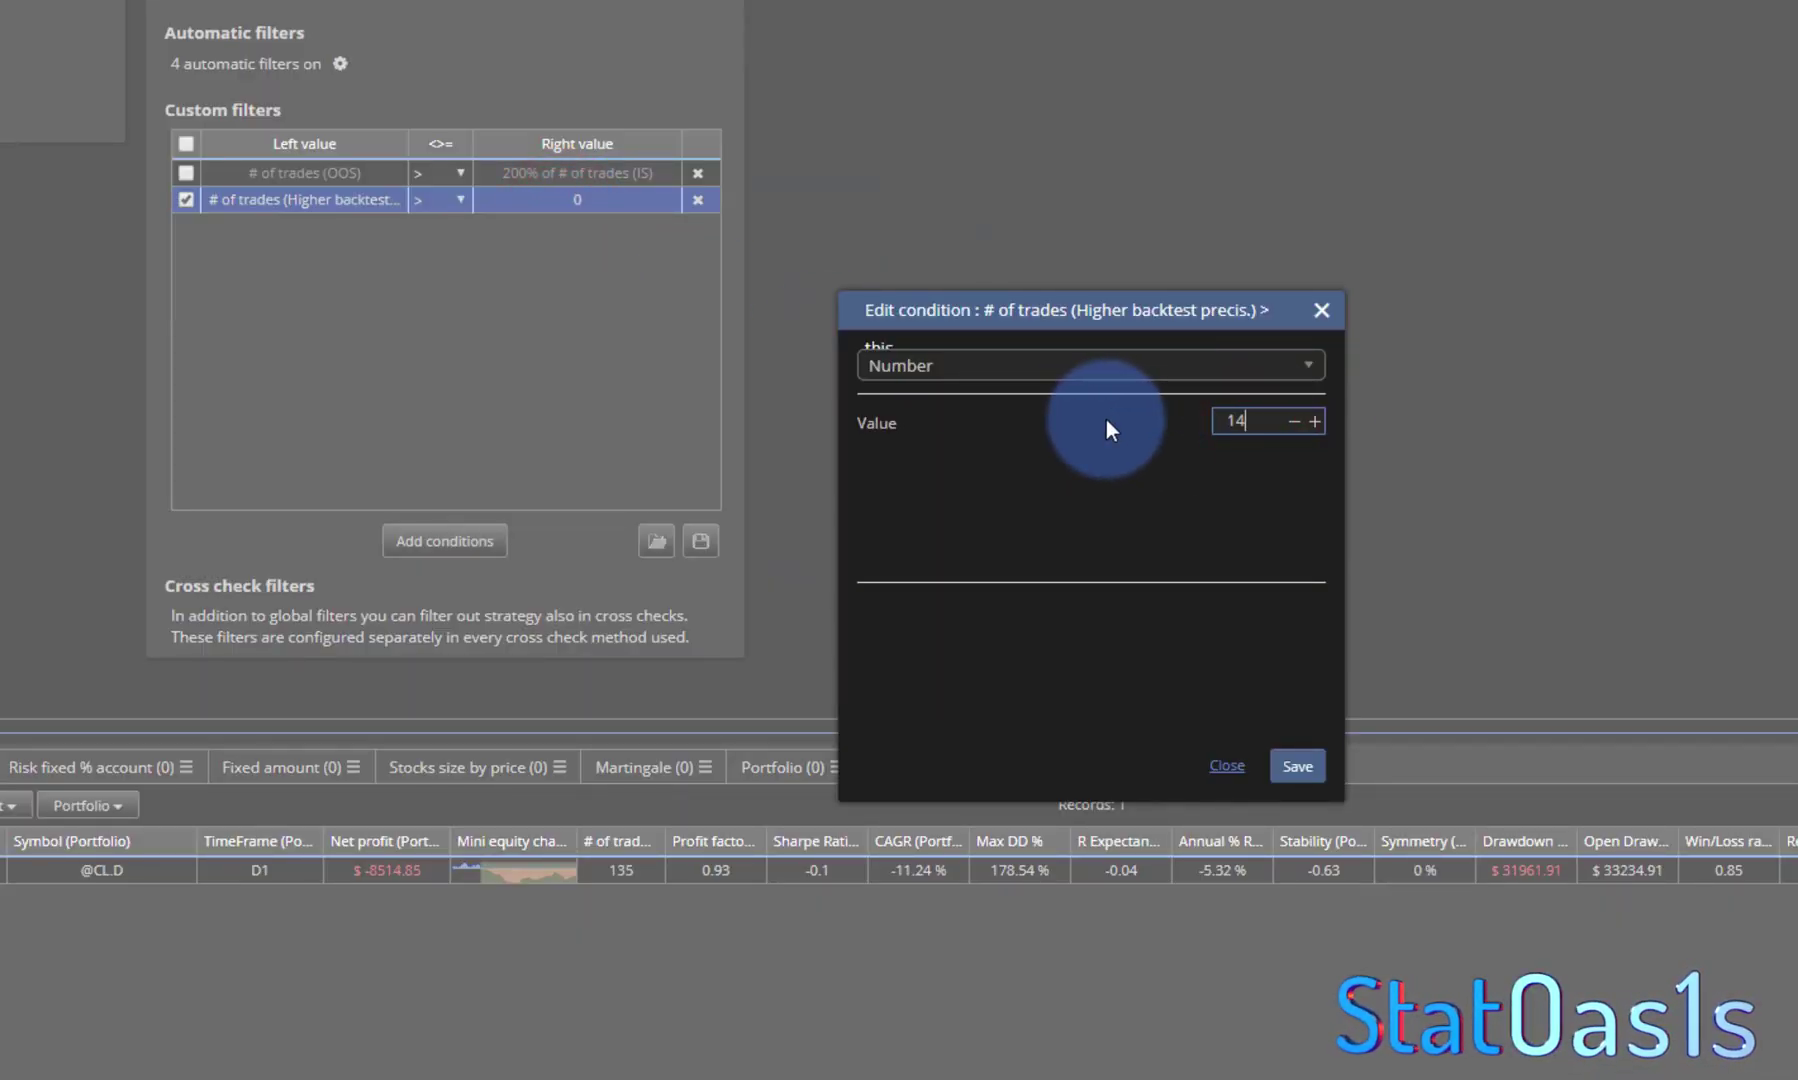
text(0)
click(1285, 762)
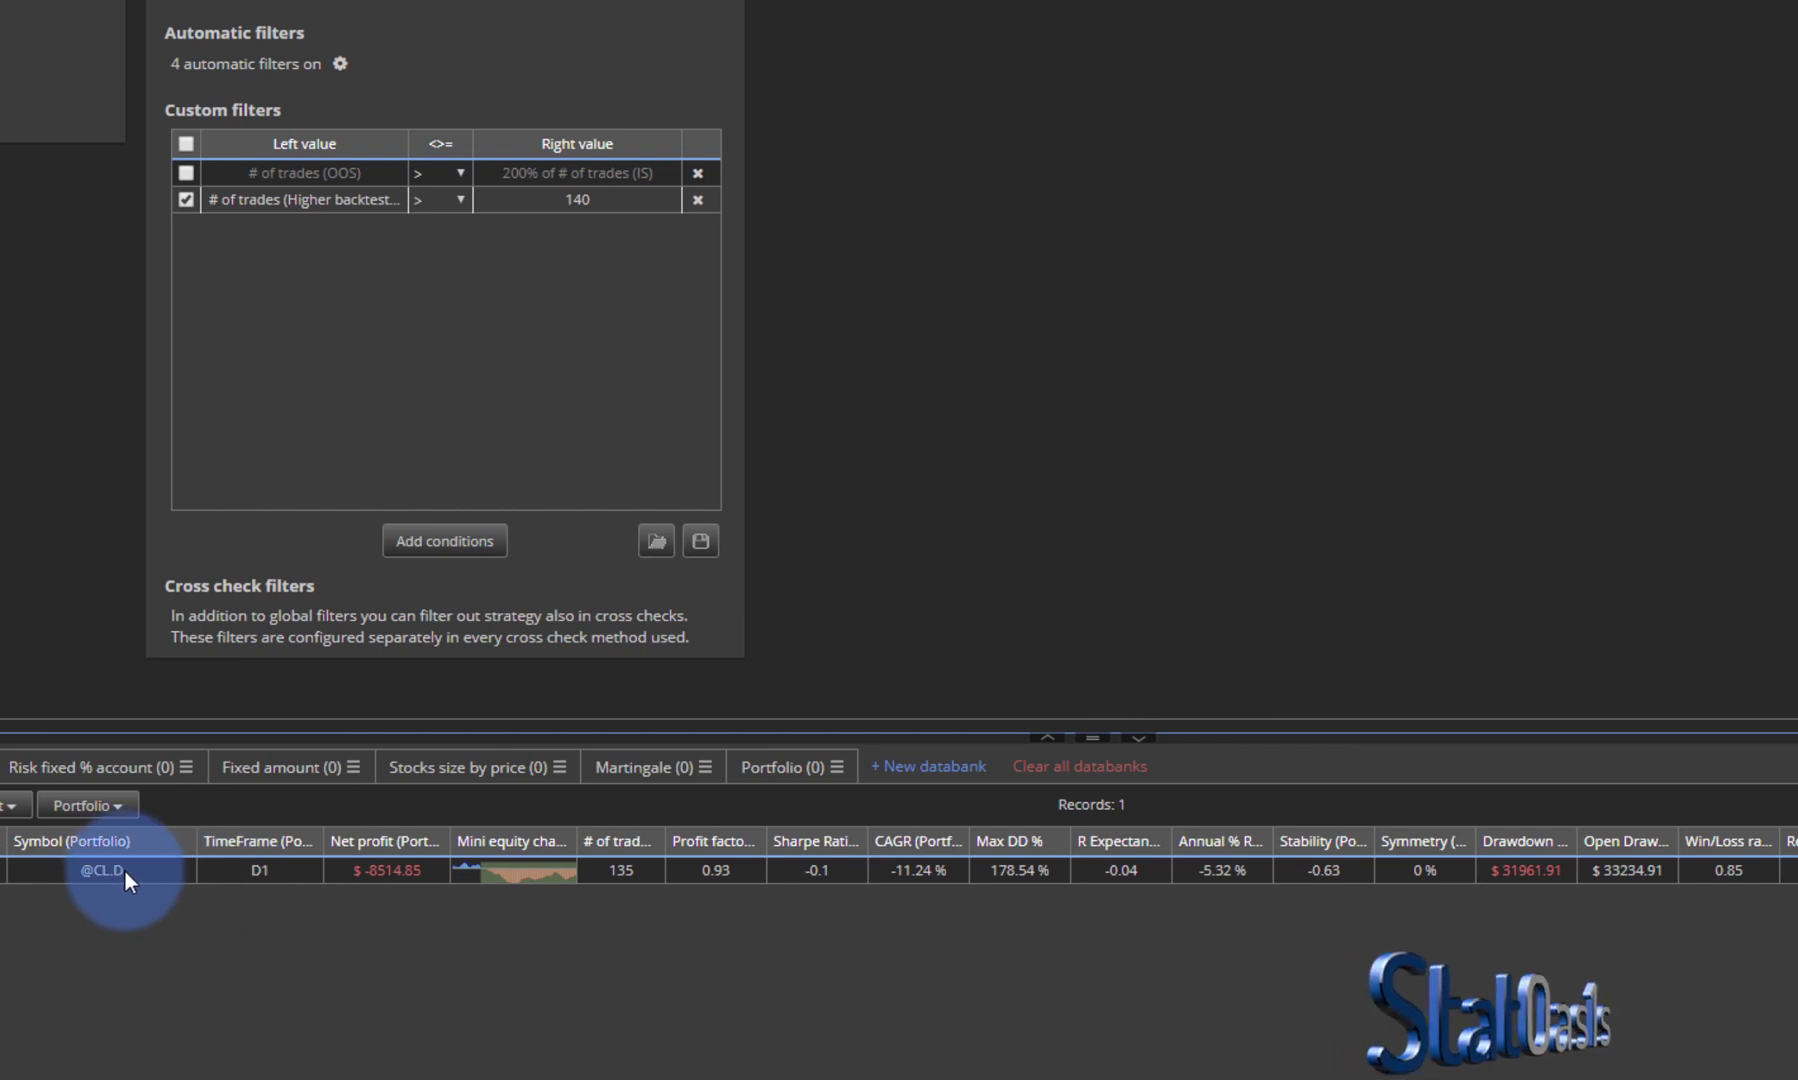
Step: Switch the # of trades condition's source backtest to Monte Carlo trades manipulation at confidence level 80
double_click(322, 204)
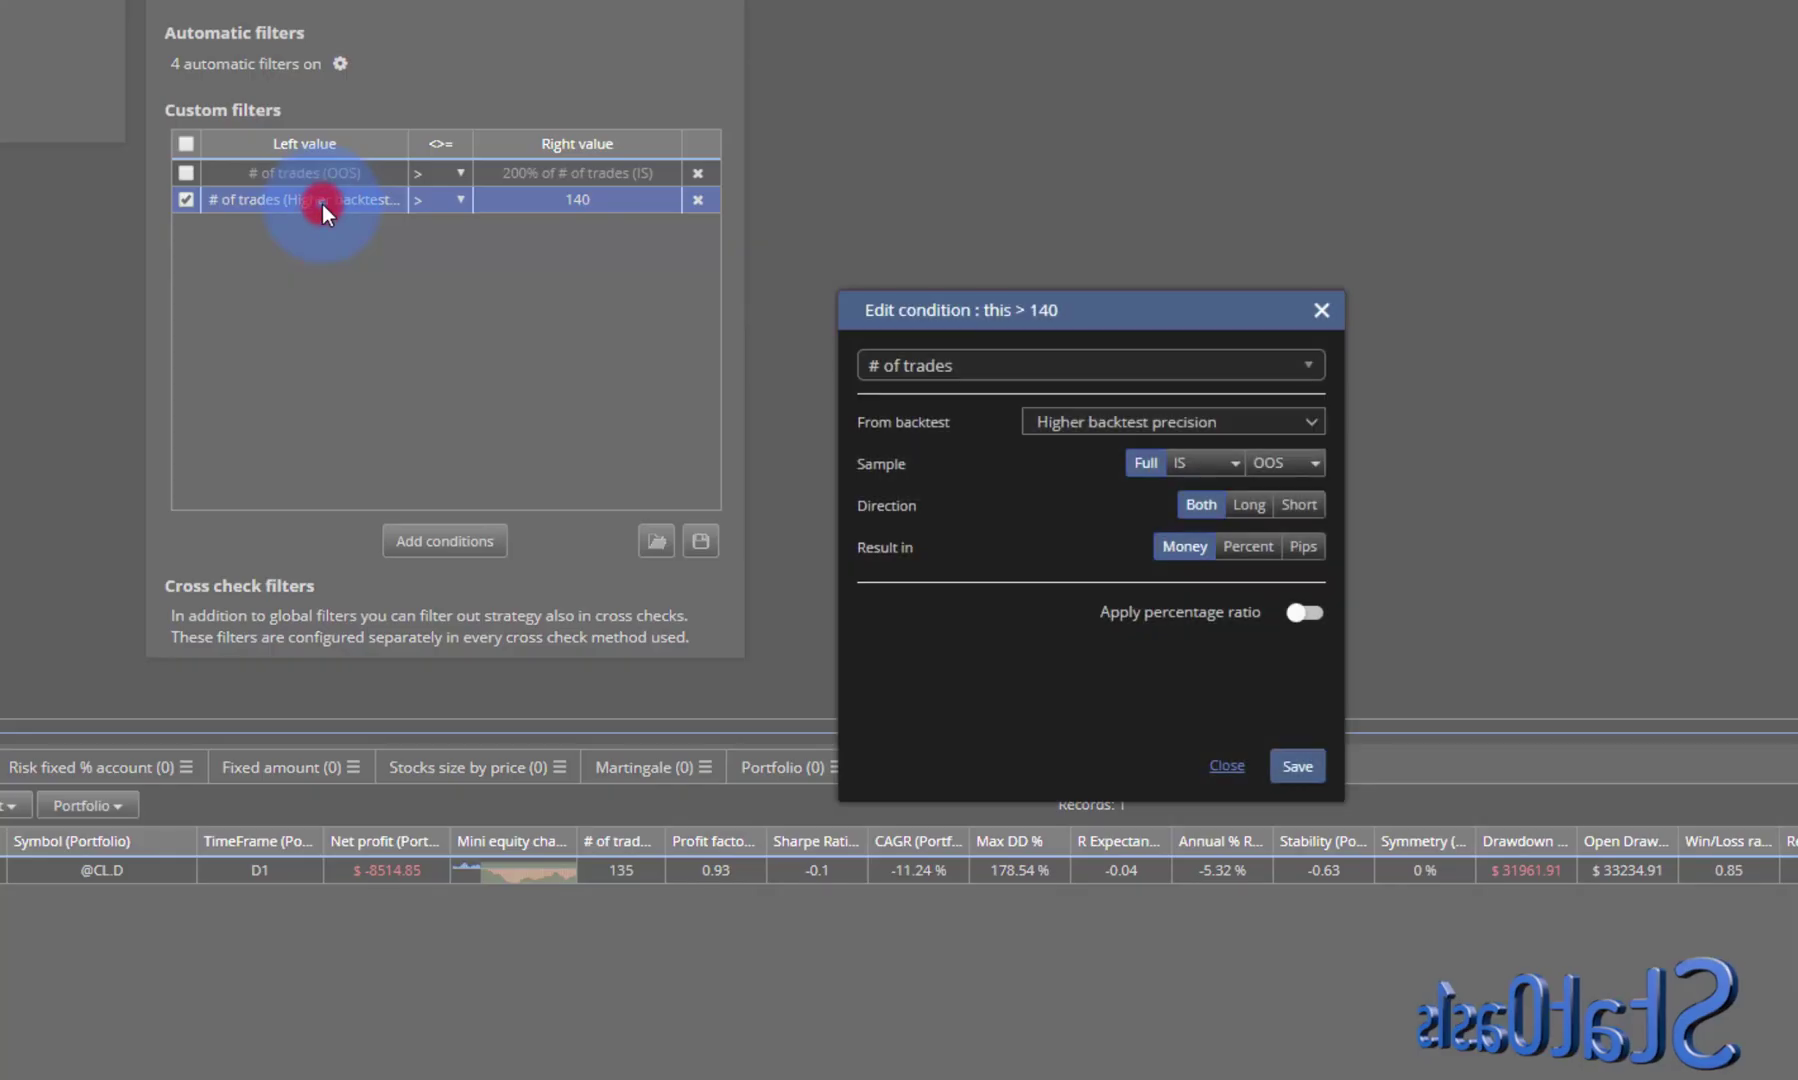
click(1123, 424)
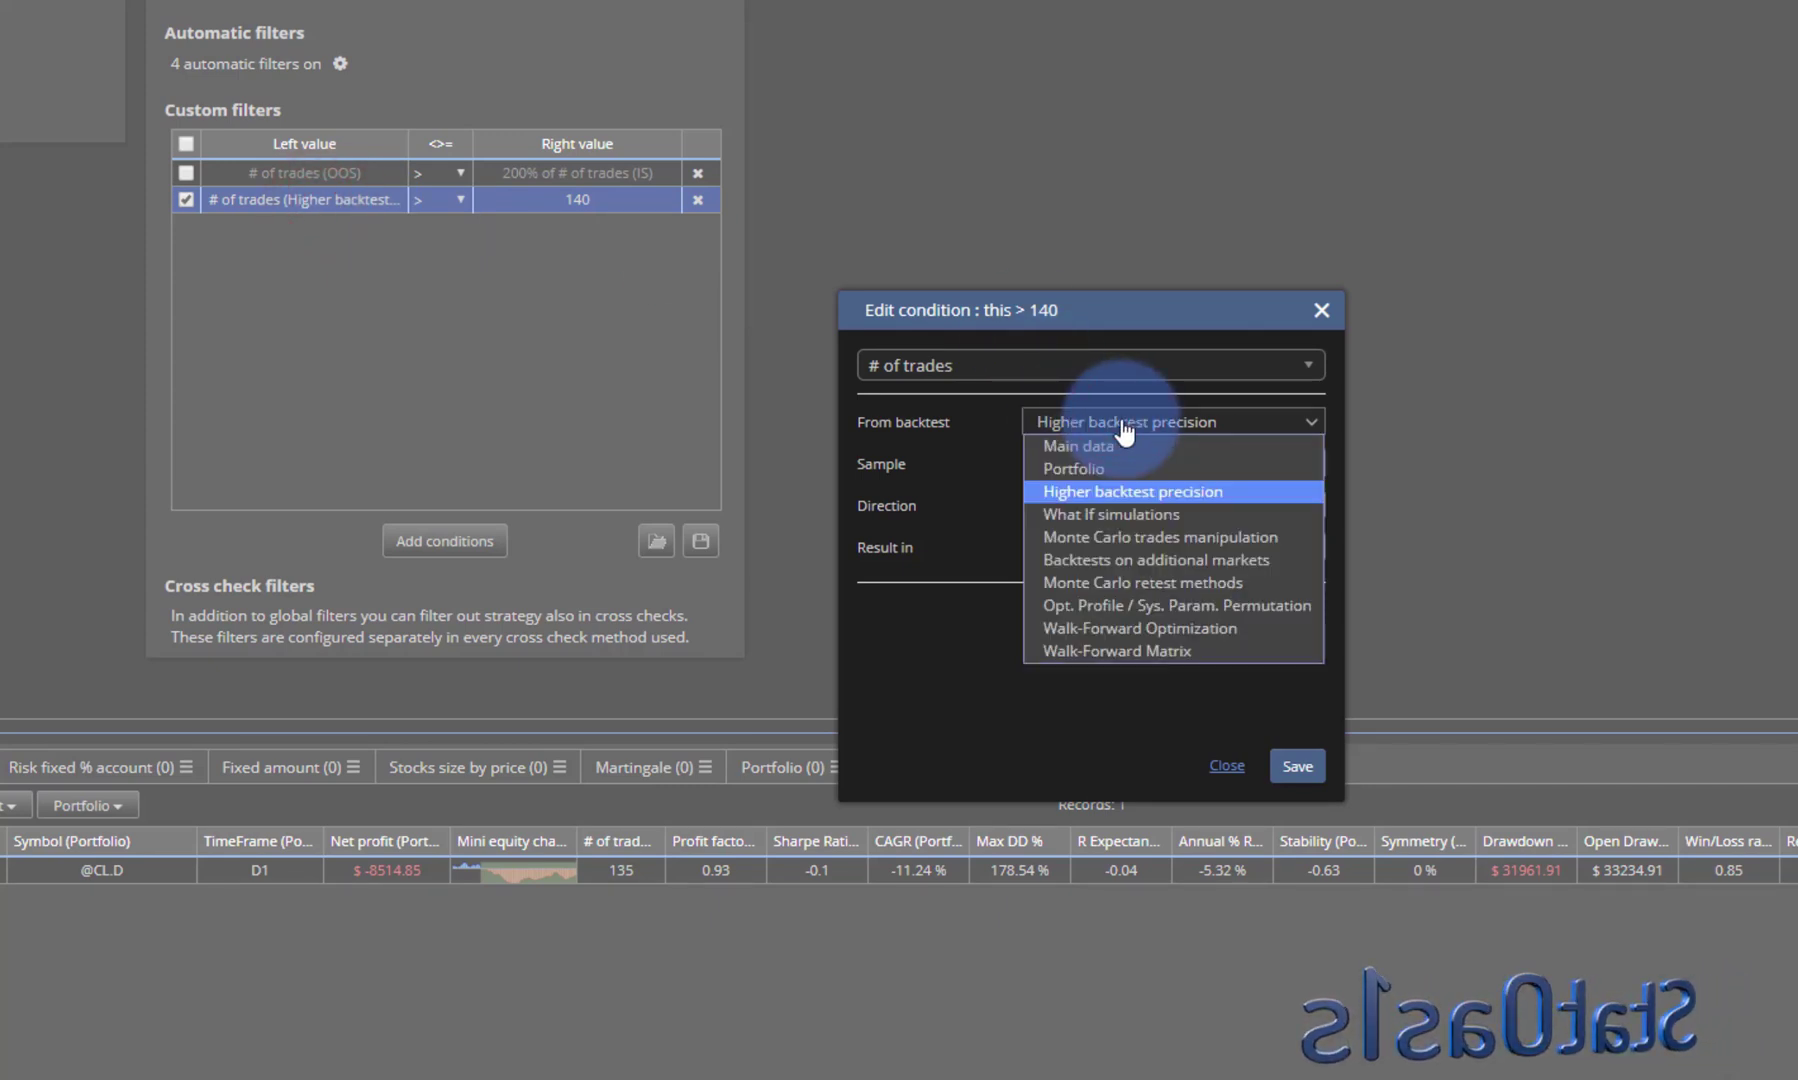
click(1129, 539)
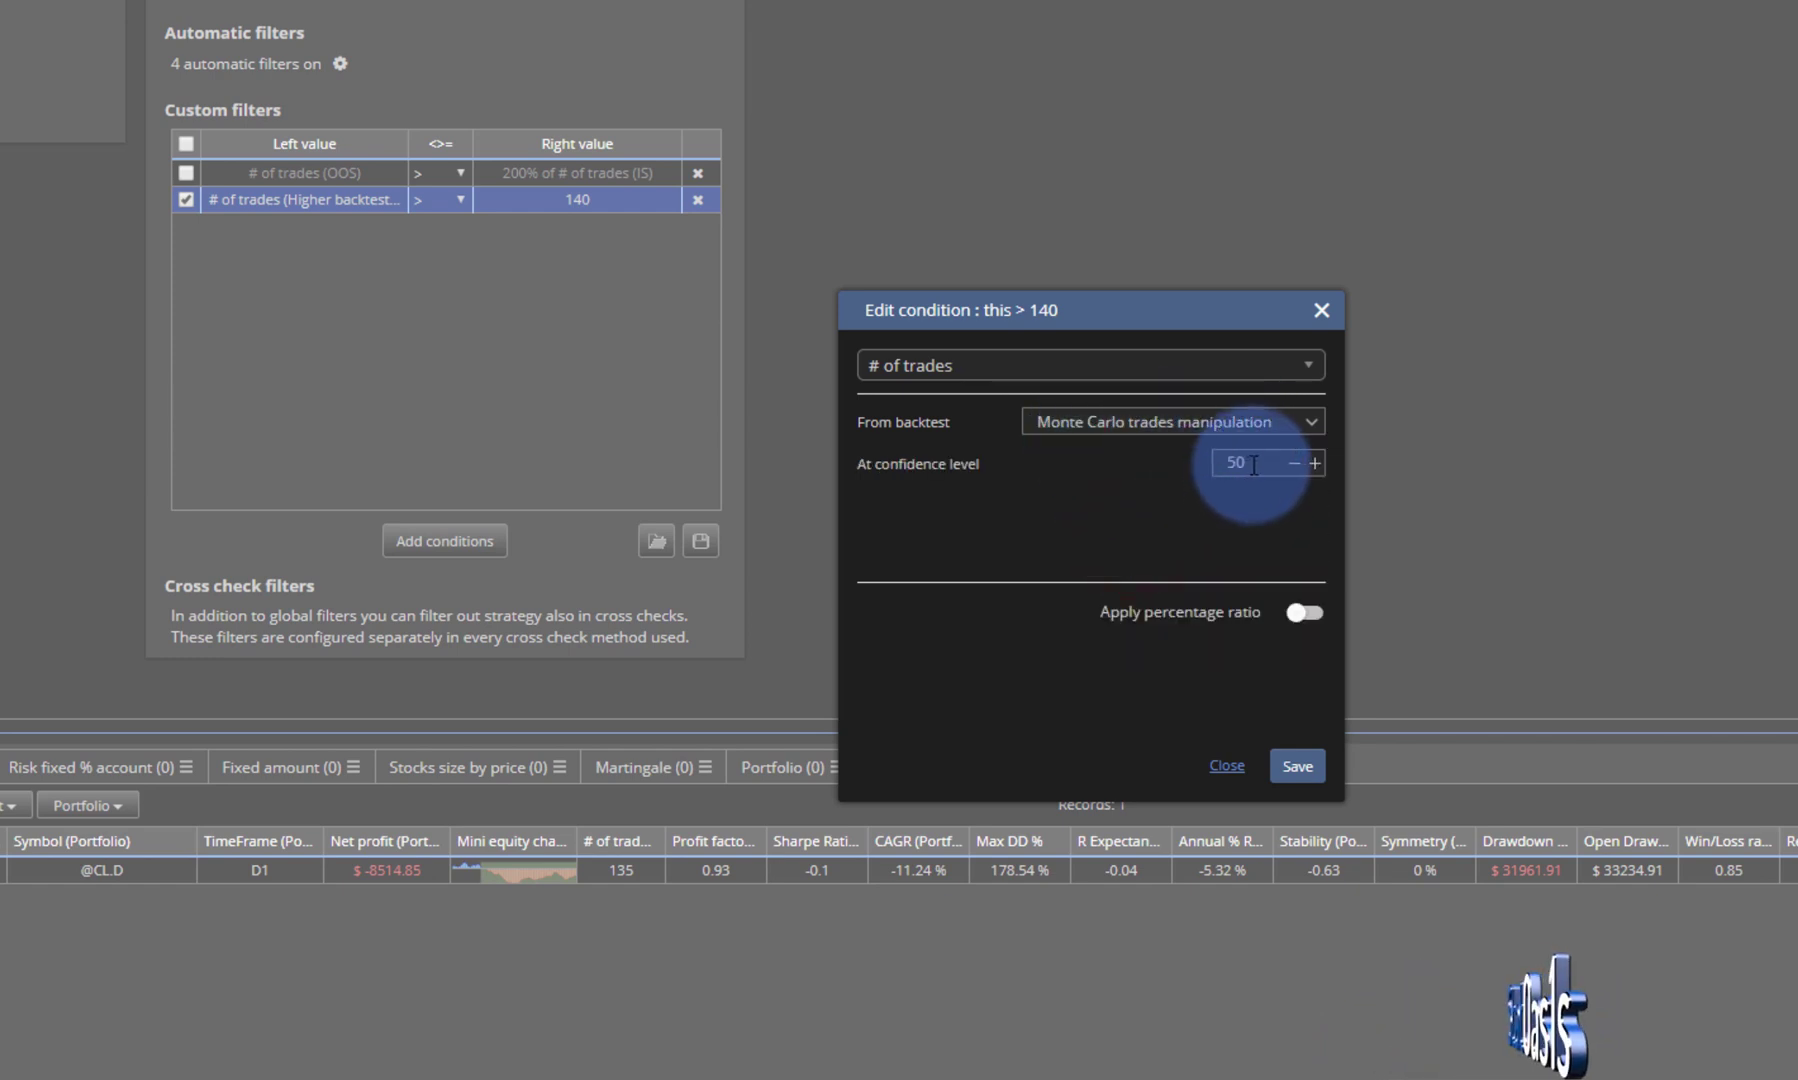
double_click(1253, 466)
text(80)
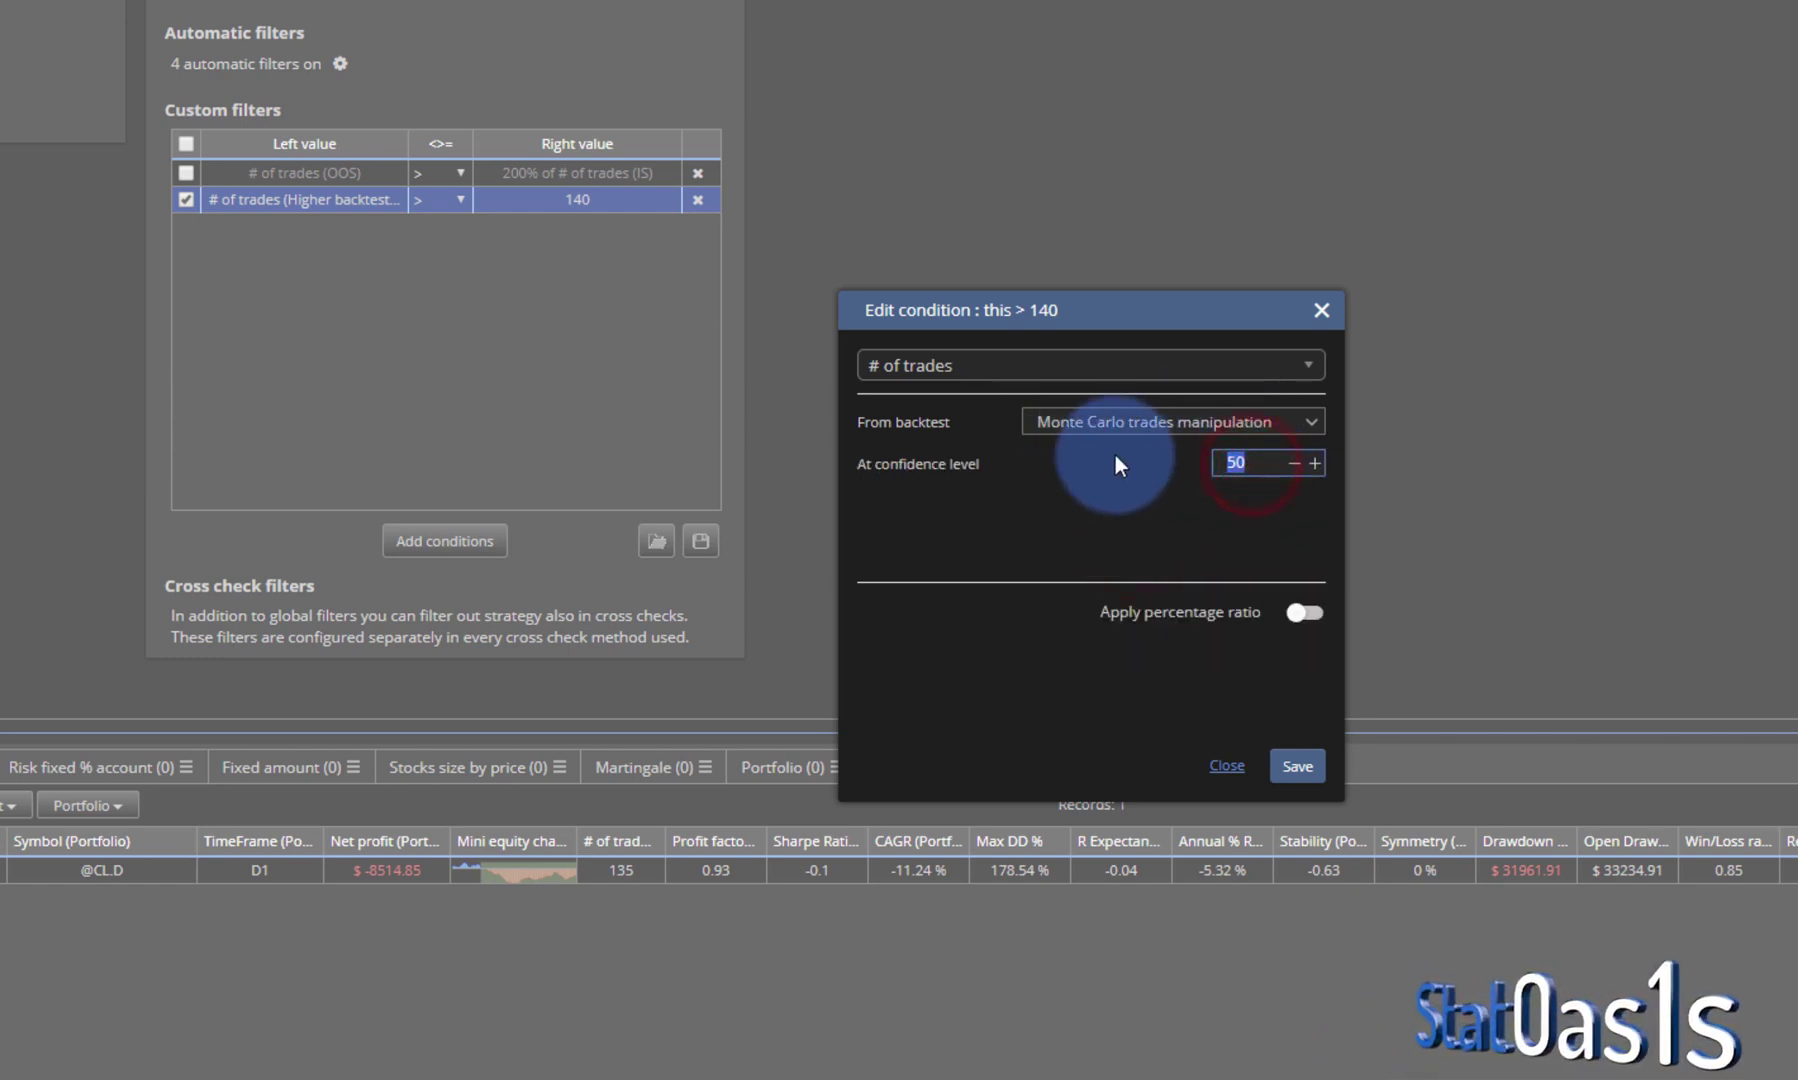
click(1204, 612)
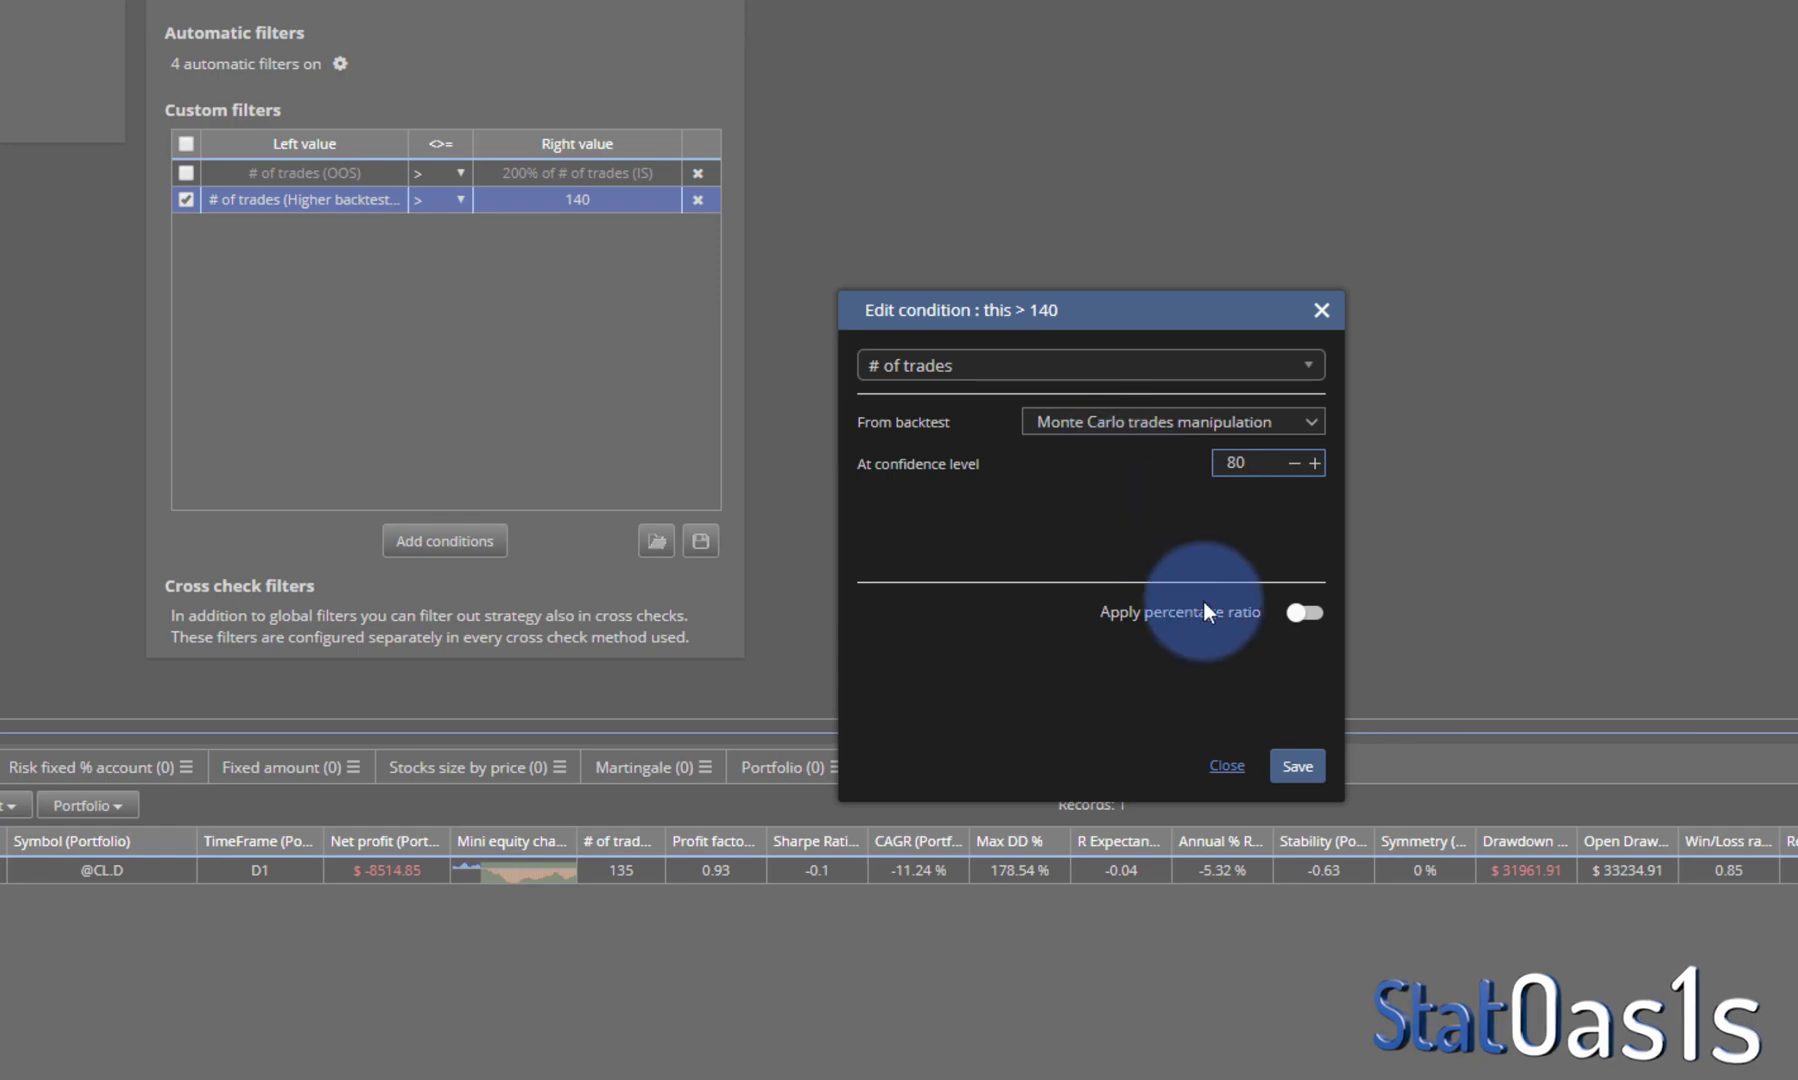
click(1297, 765)
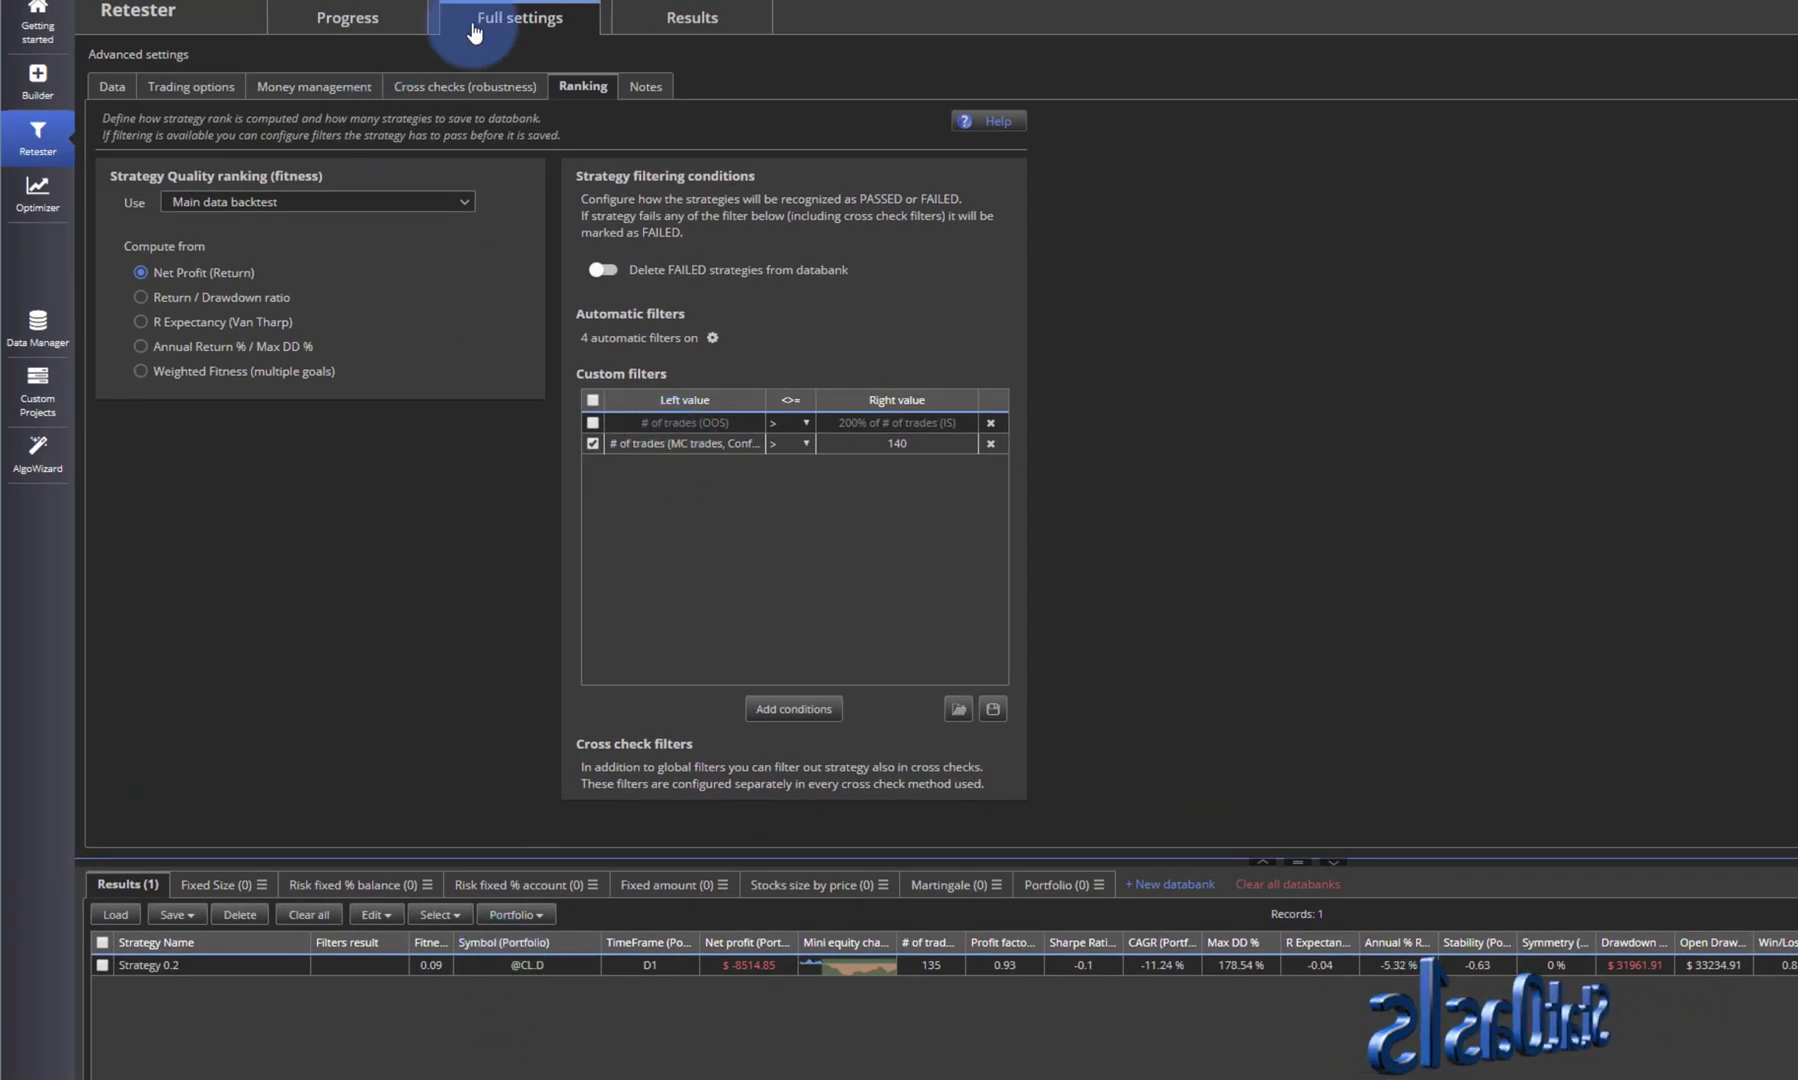
Step: Run the retest of Strategy 0.2 and view its filter result in the Portfolio databank
click(347, 18)
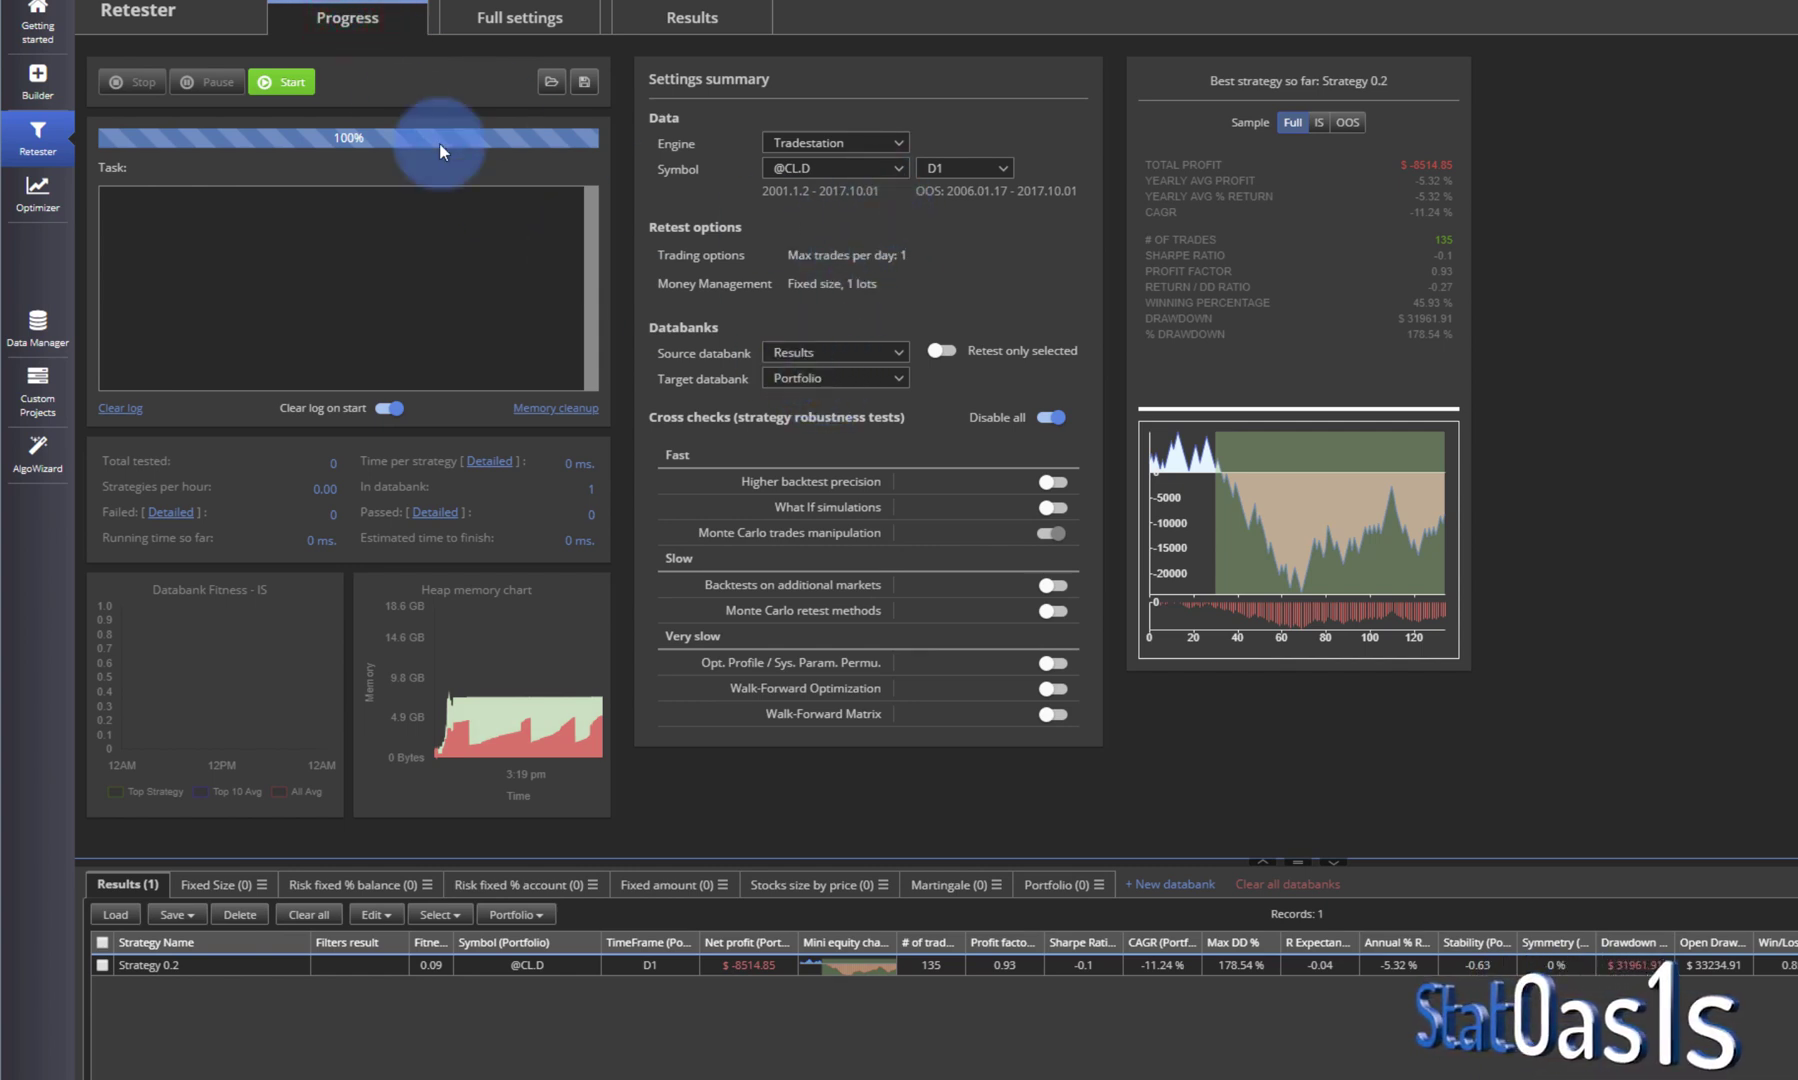
click(288, 84)
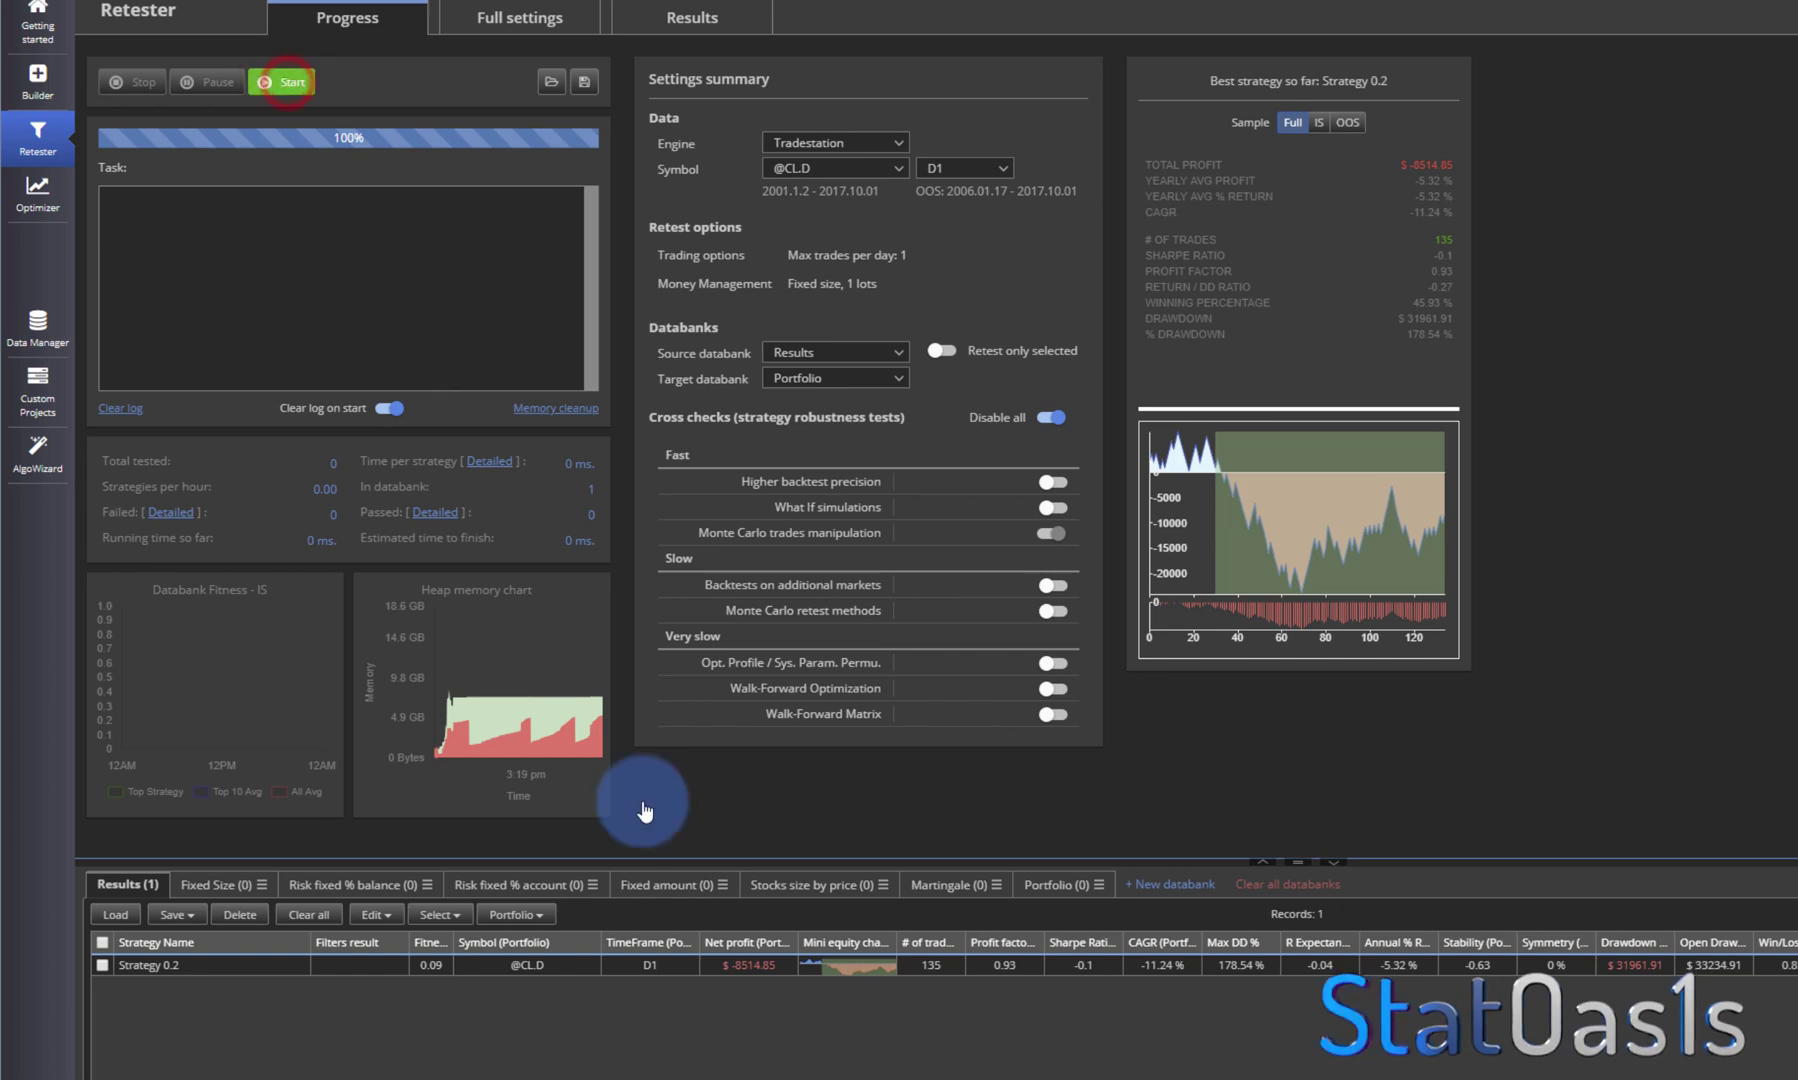
click(1057, 884)
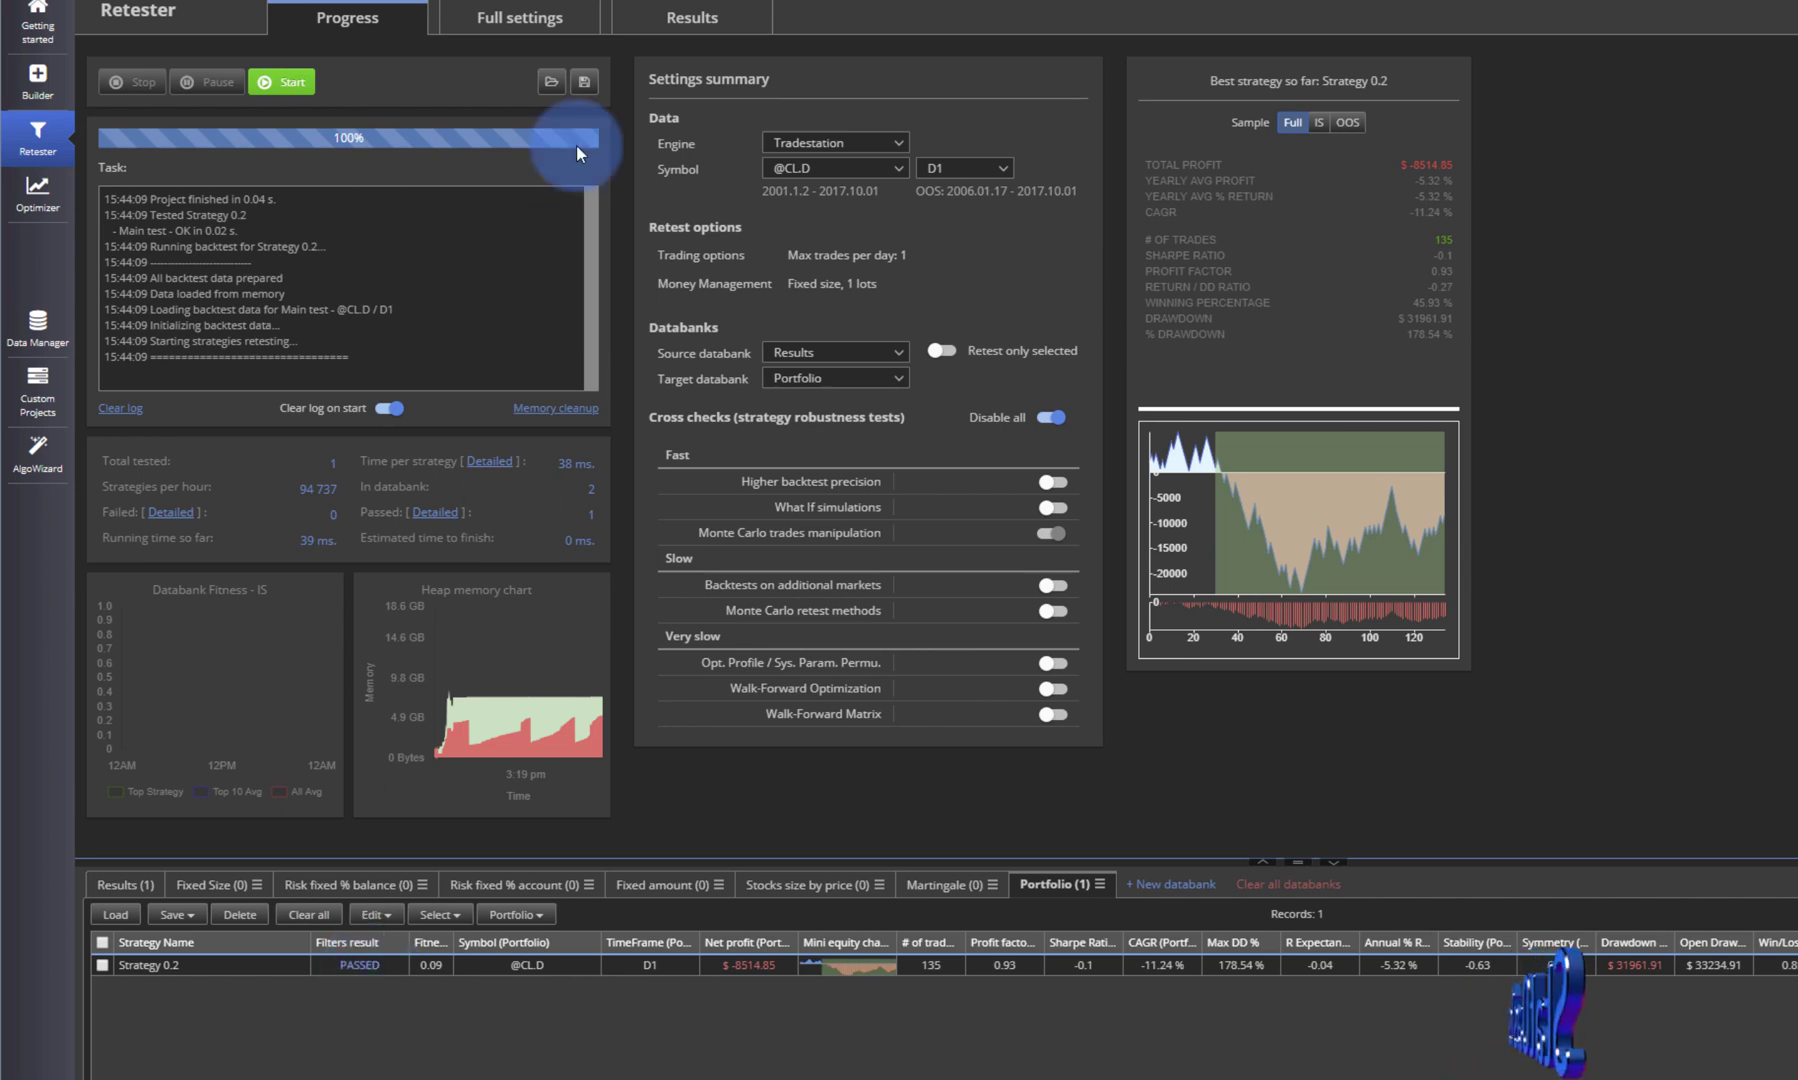
Step: Change the # of trades condition's source backtest to Higher backtest precision and return to the Retester's progress view
click(522, 18)
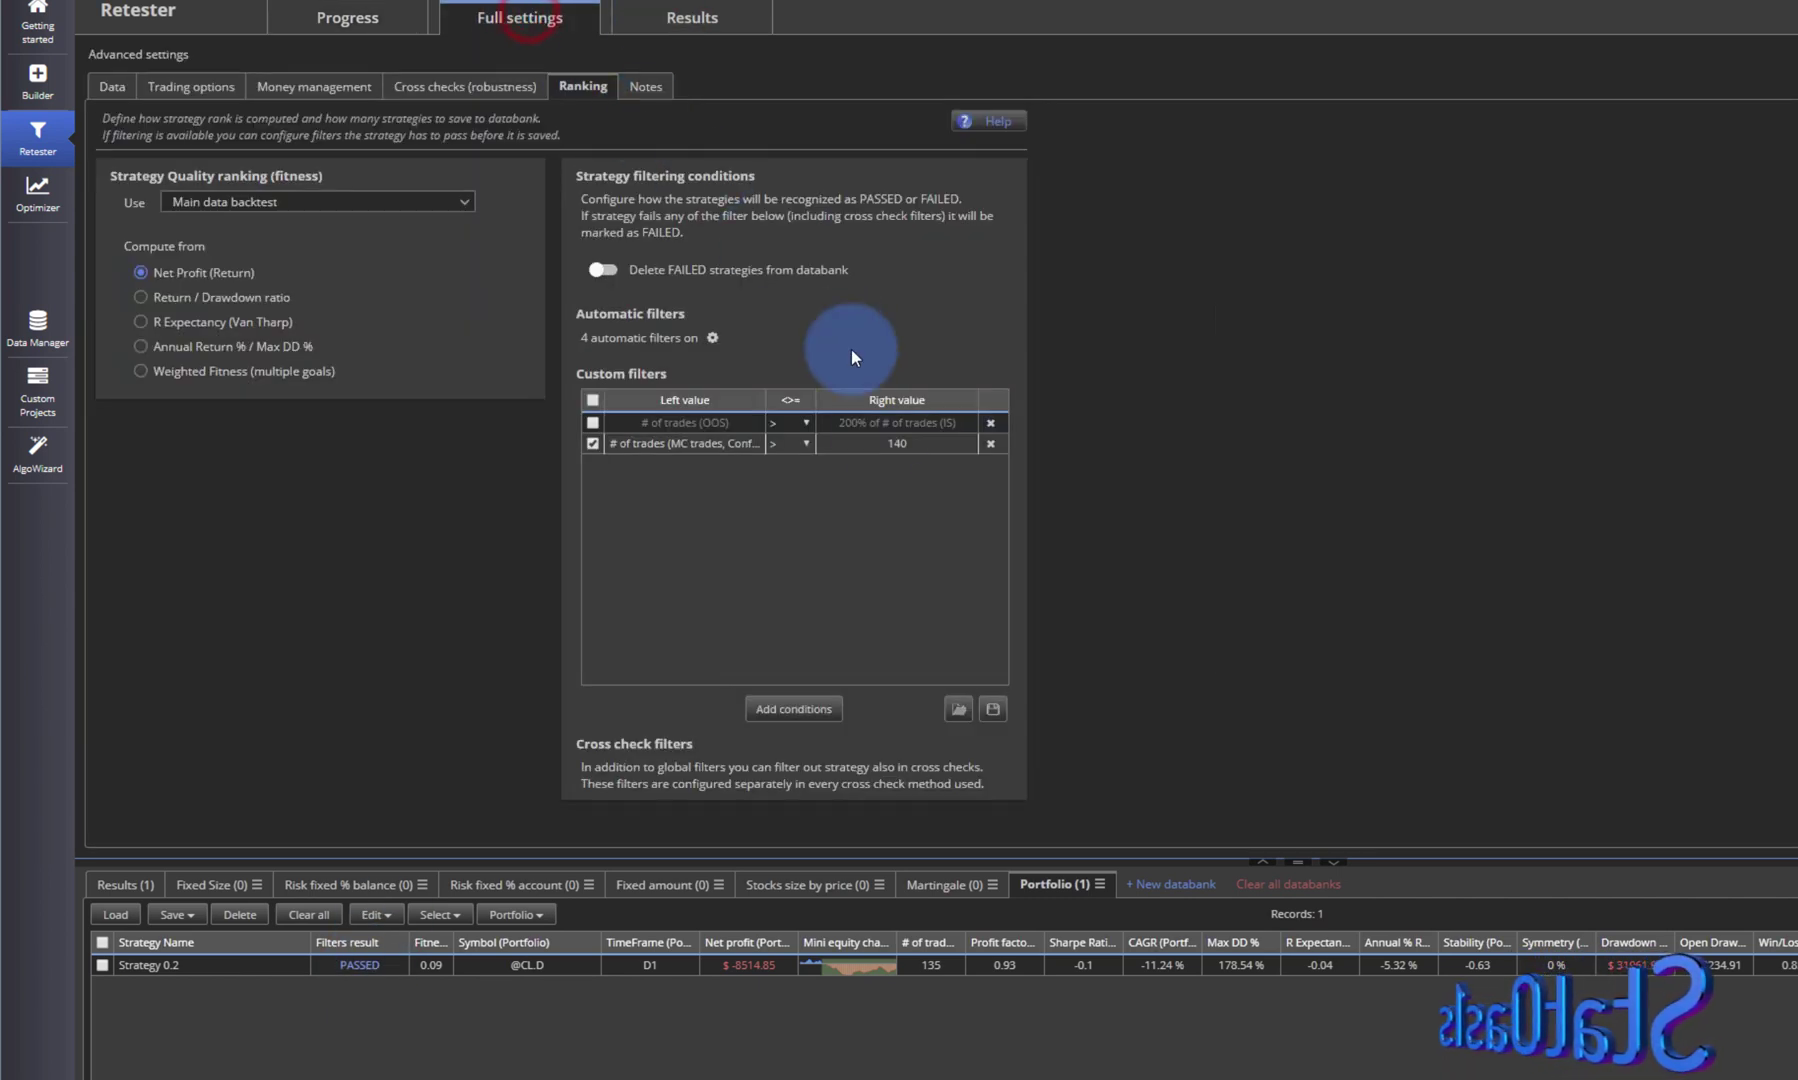
double_click(855, 444)
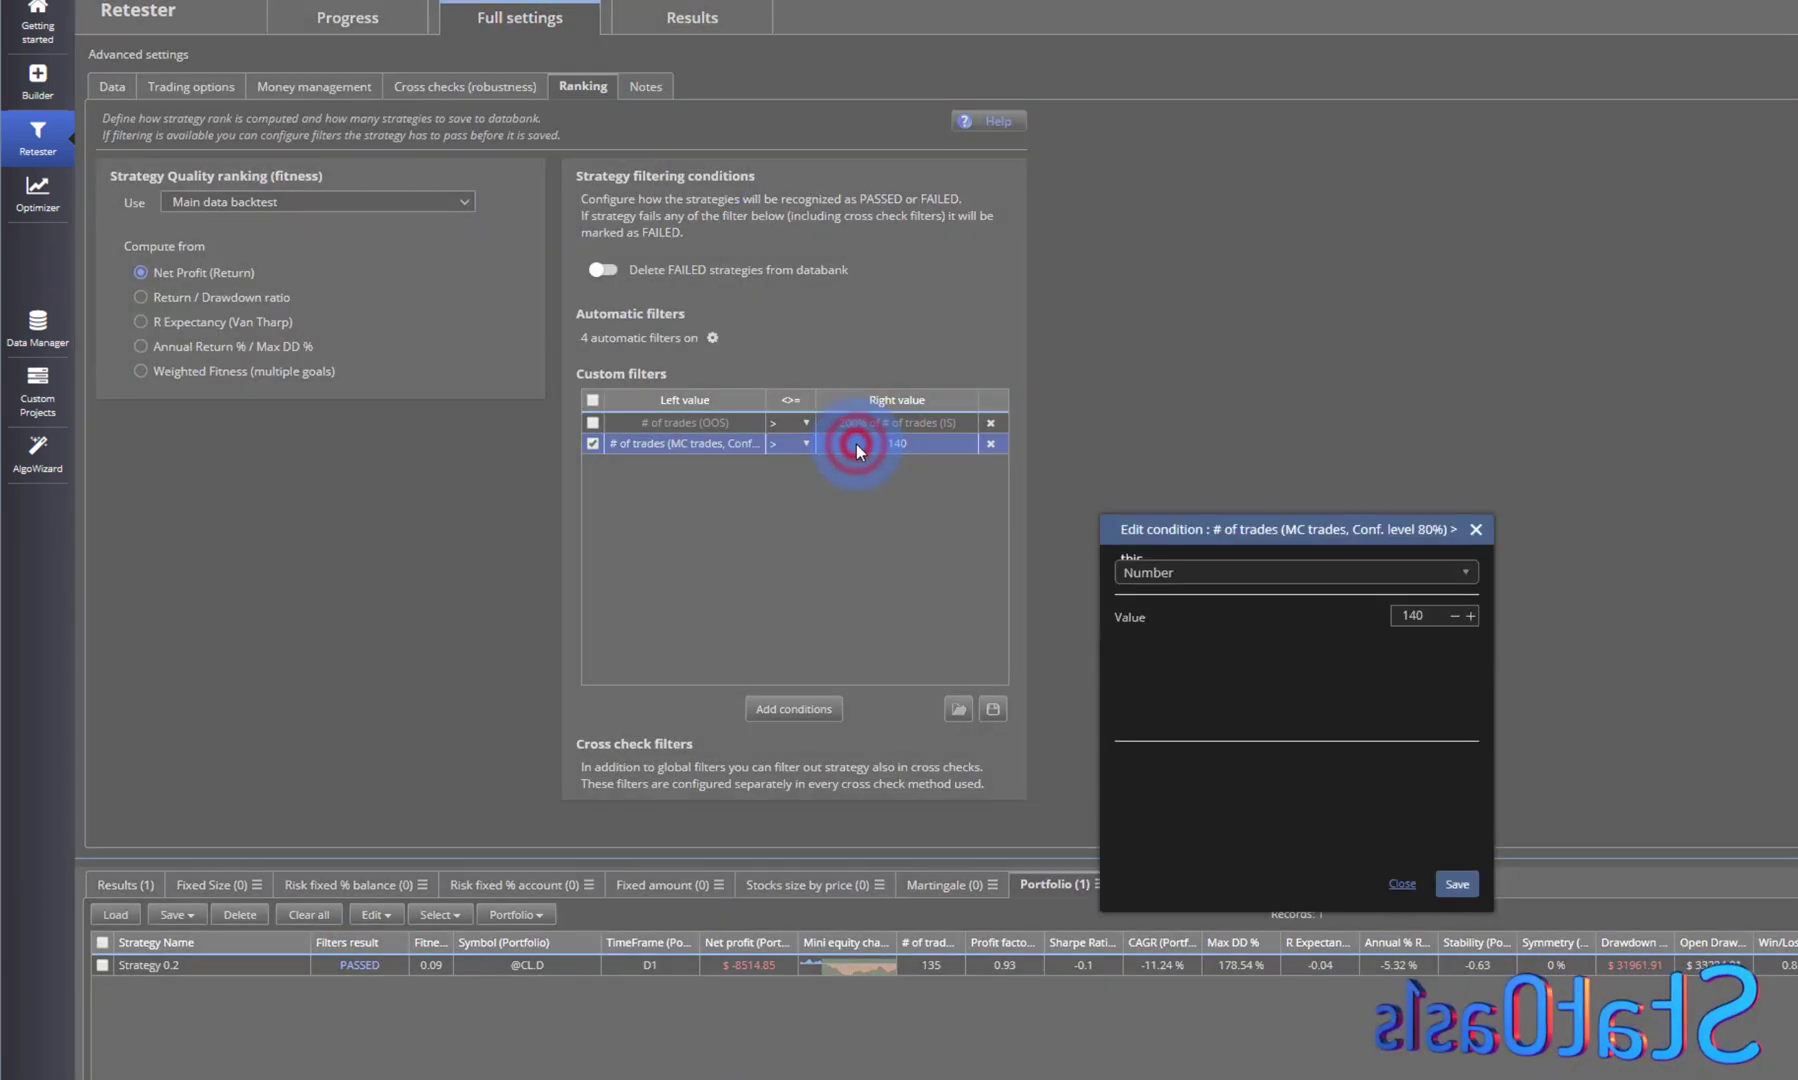
click(1396, 889)
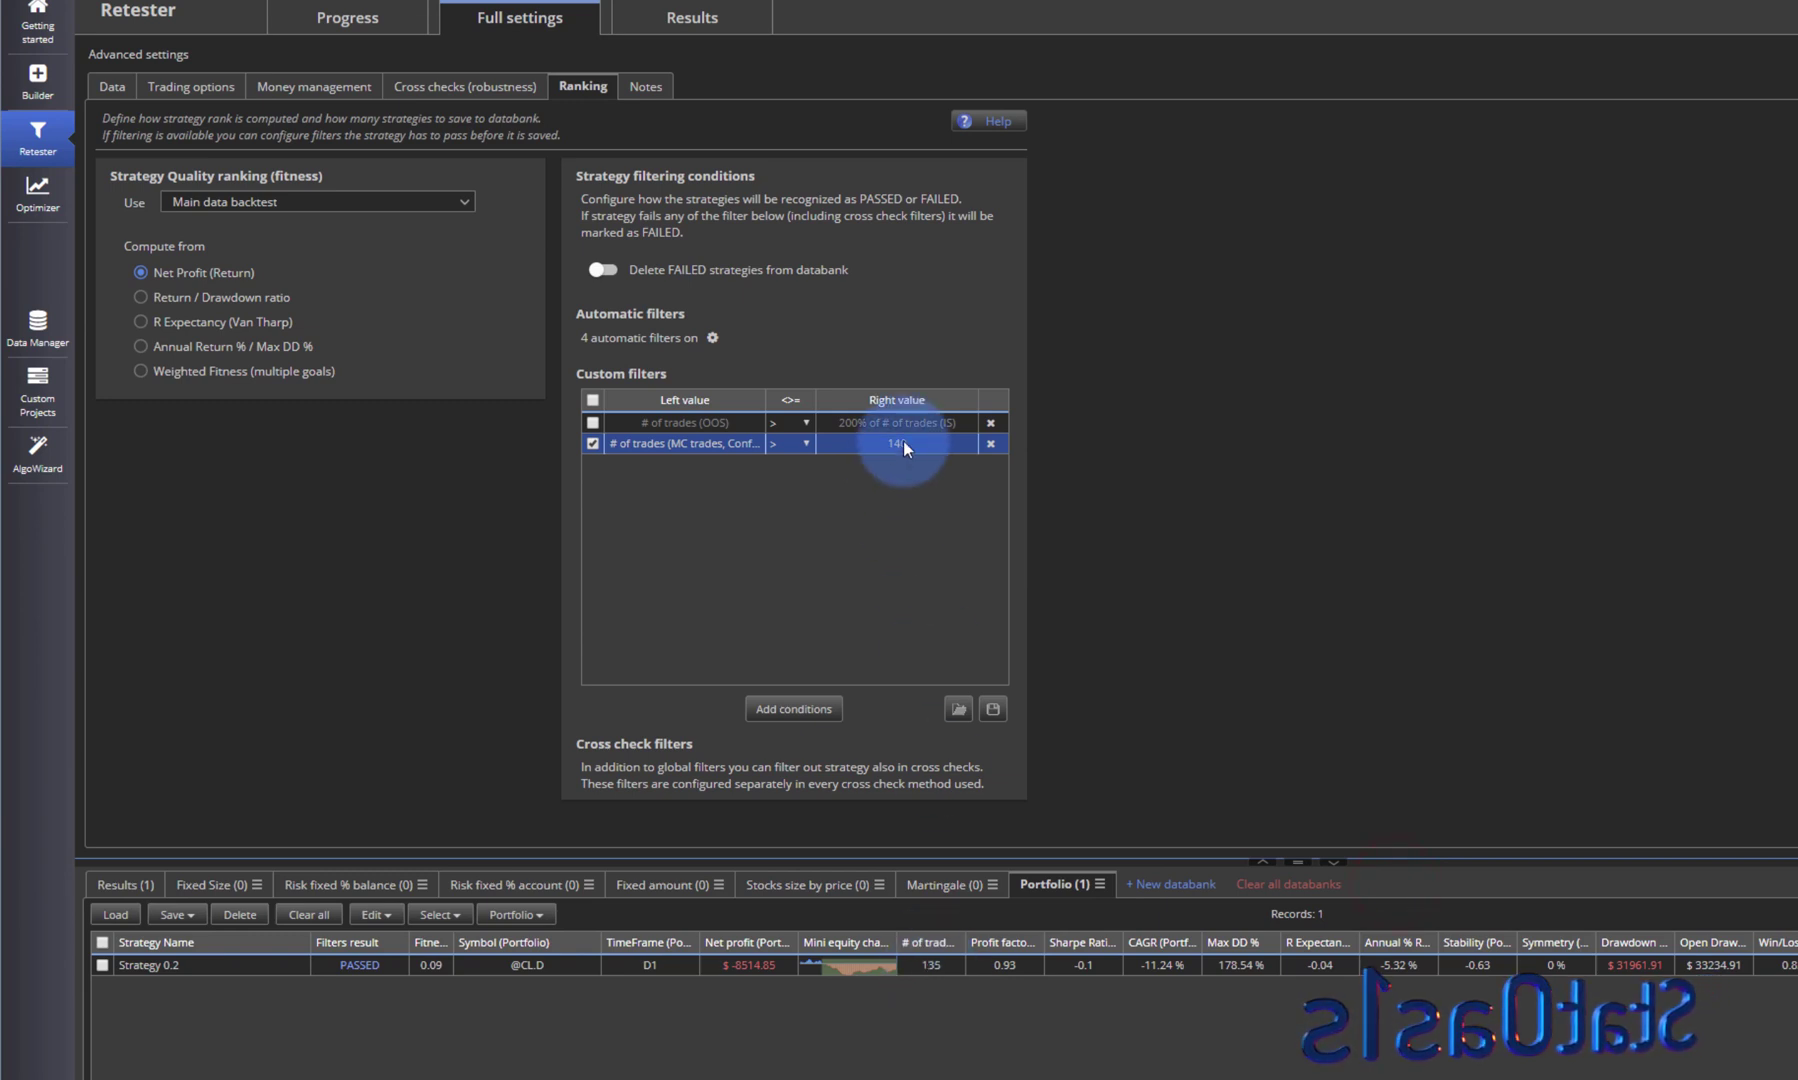
double_click(695, 443)
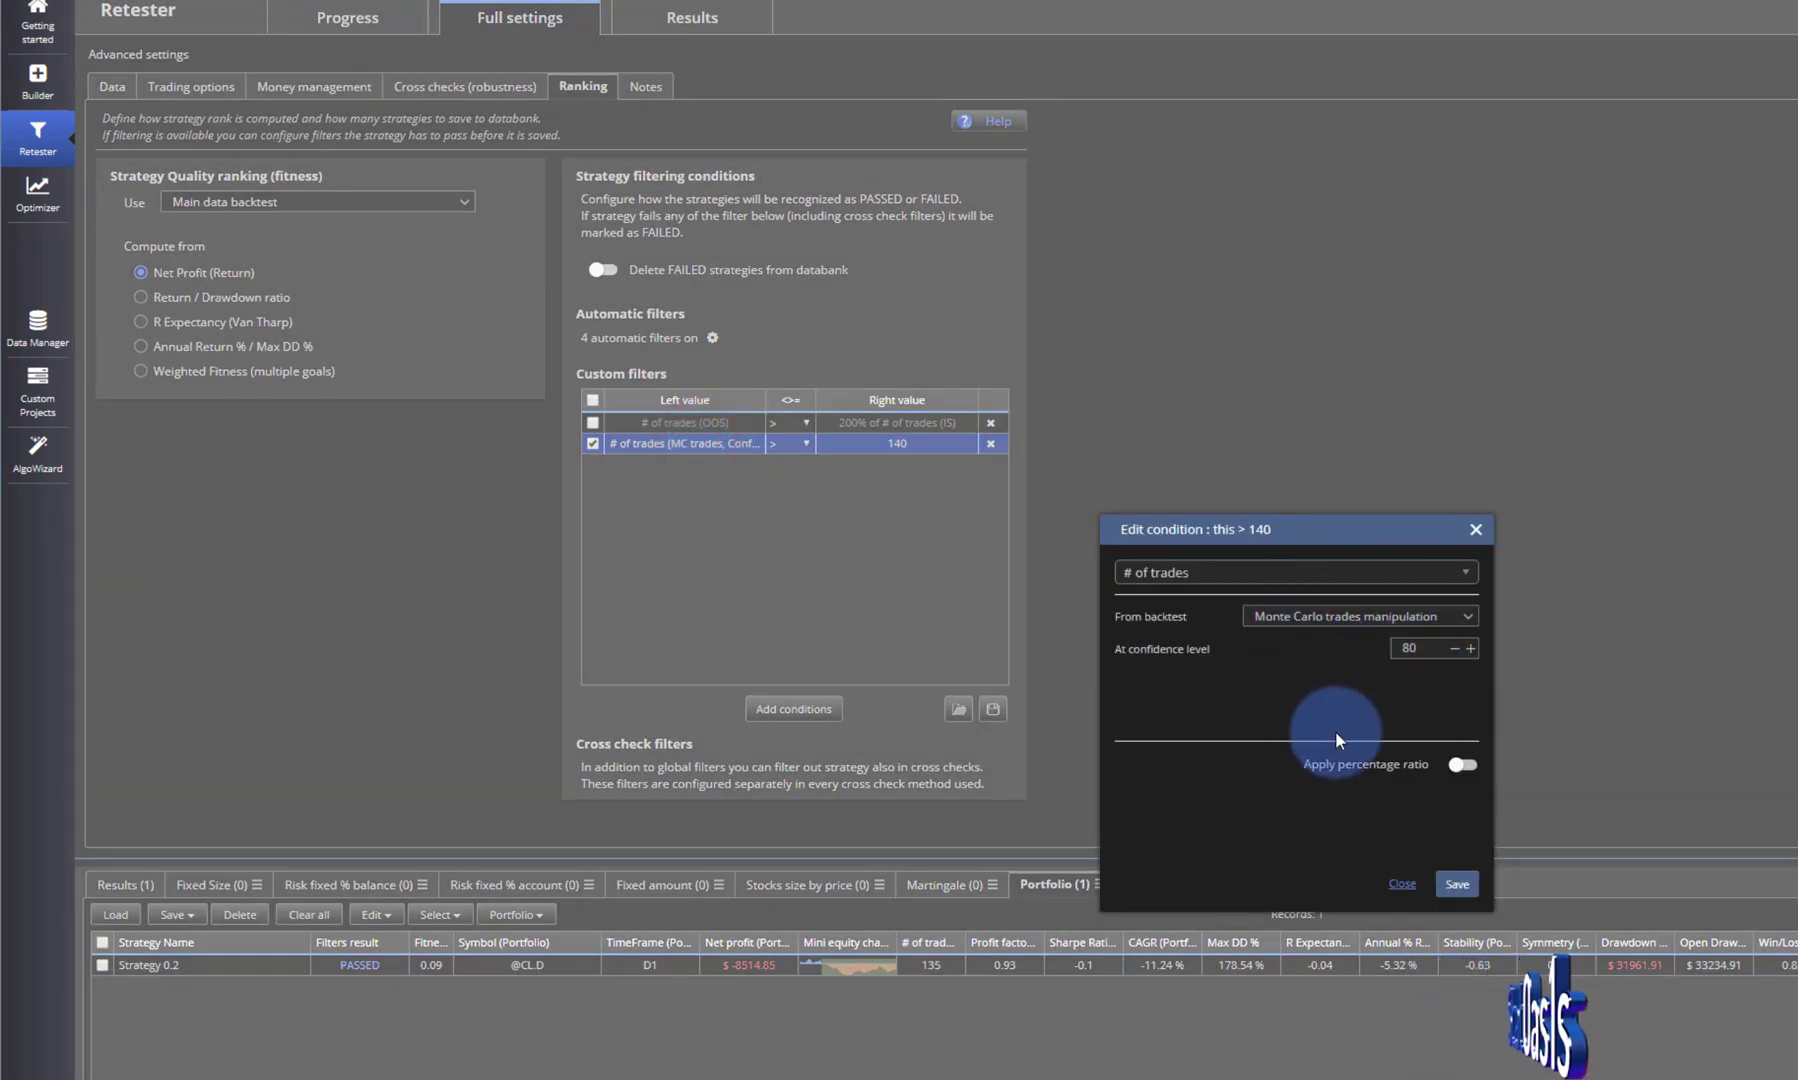
click(1327, 620)
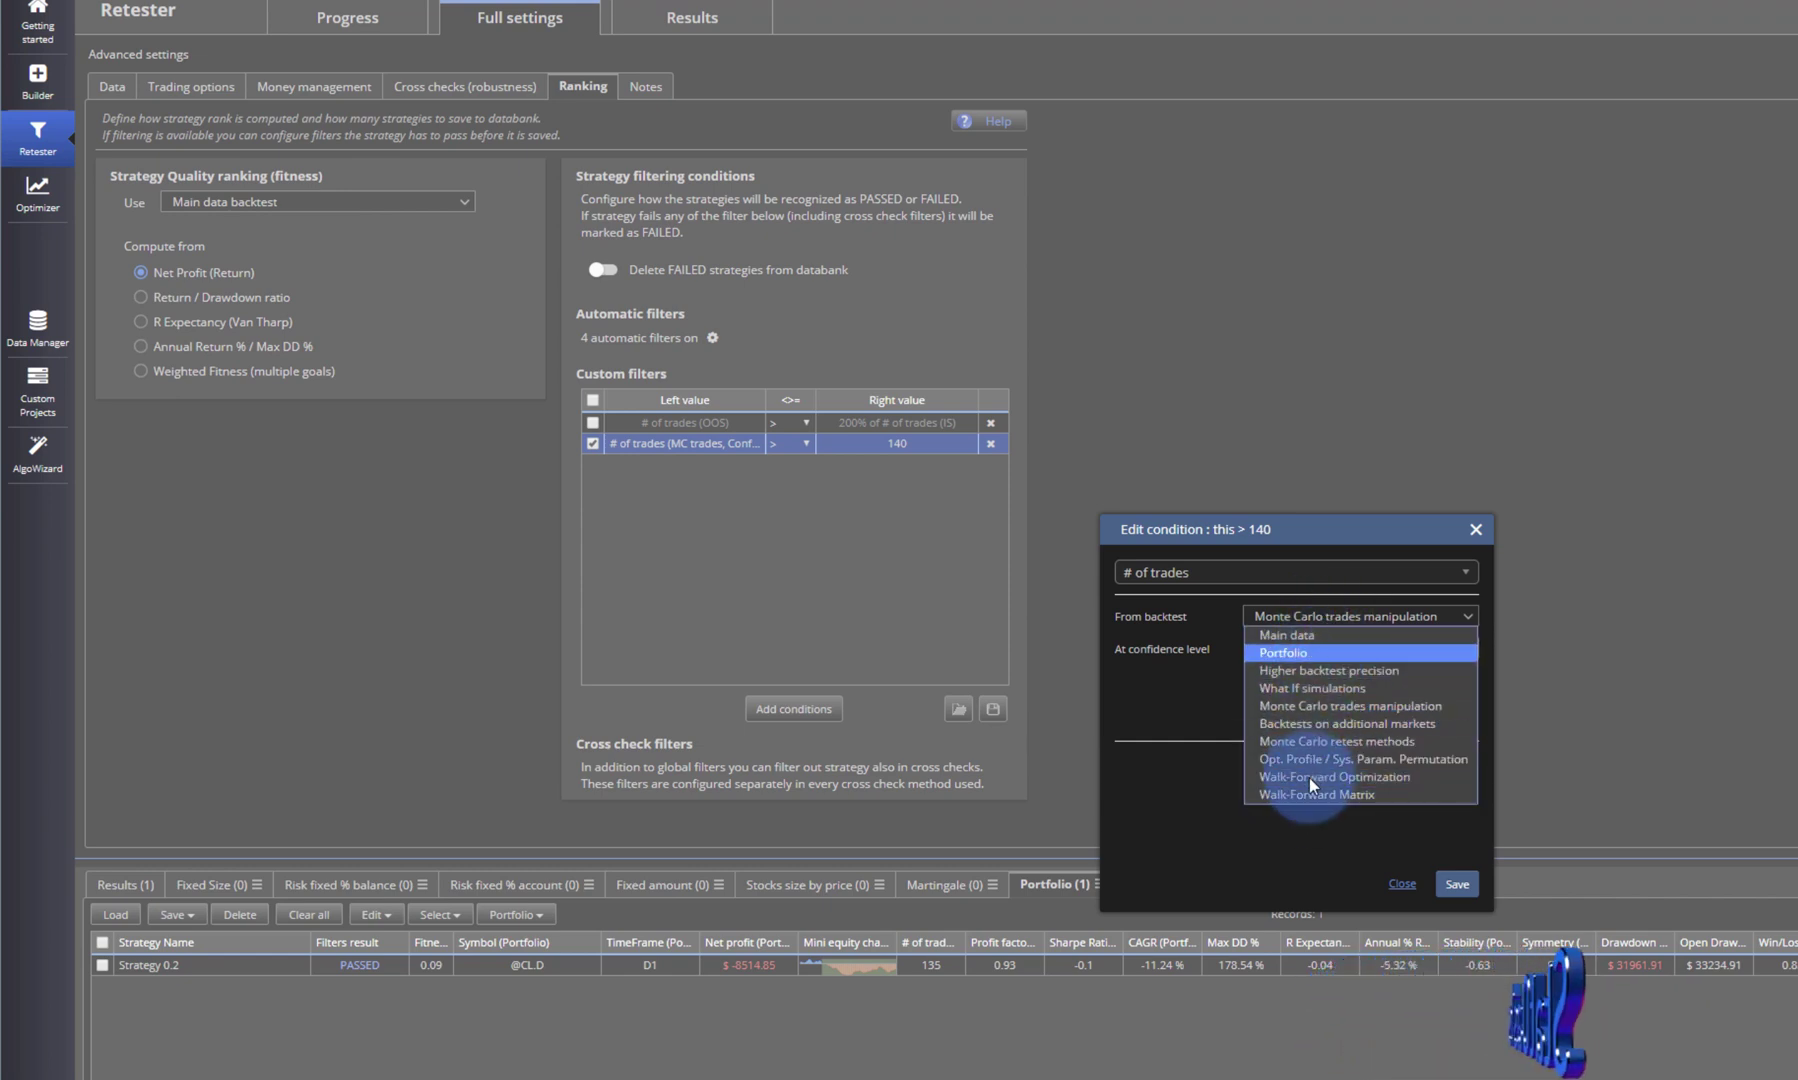
click(1337, 670)
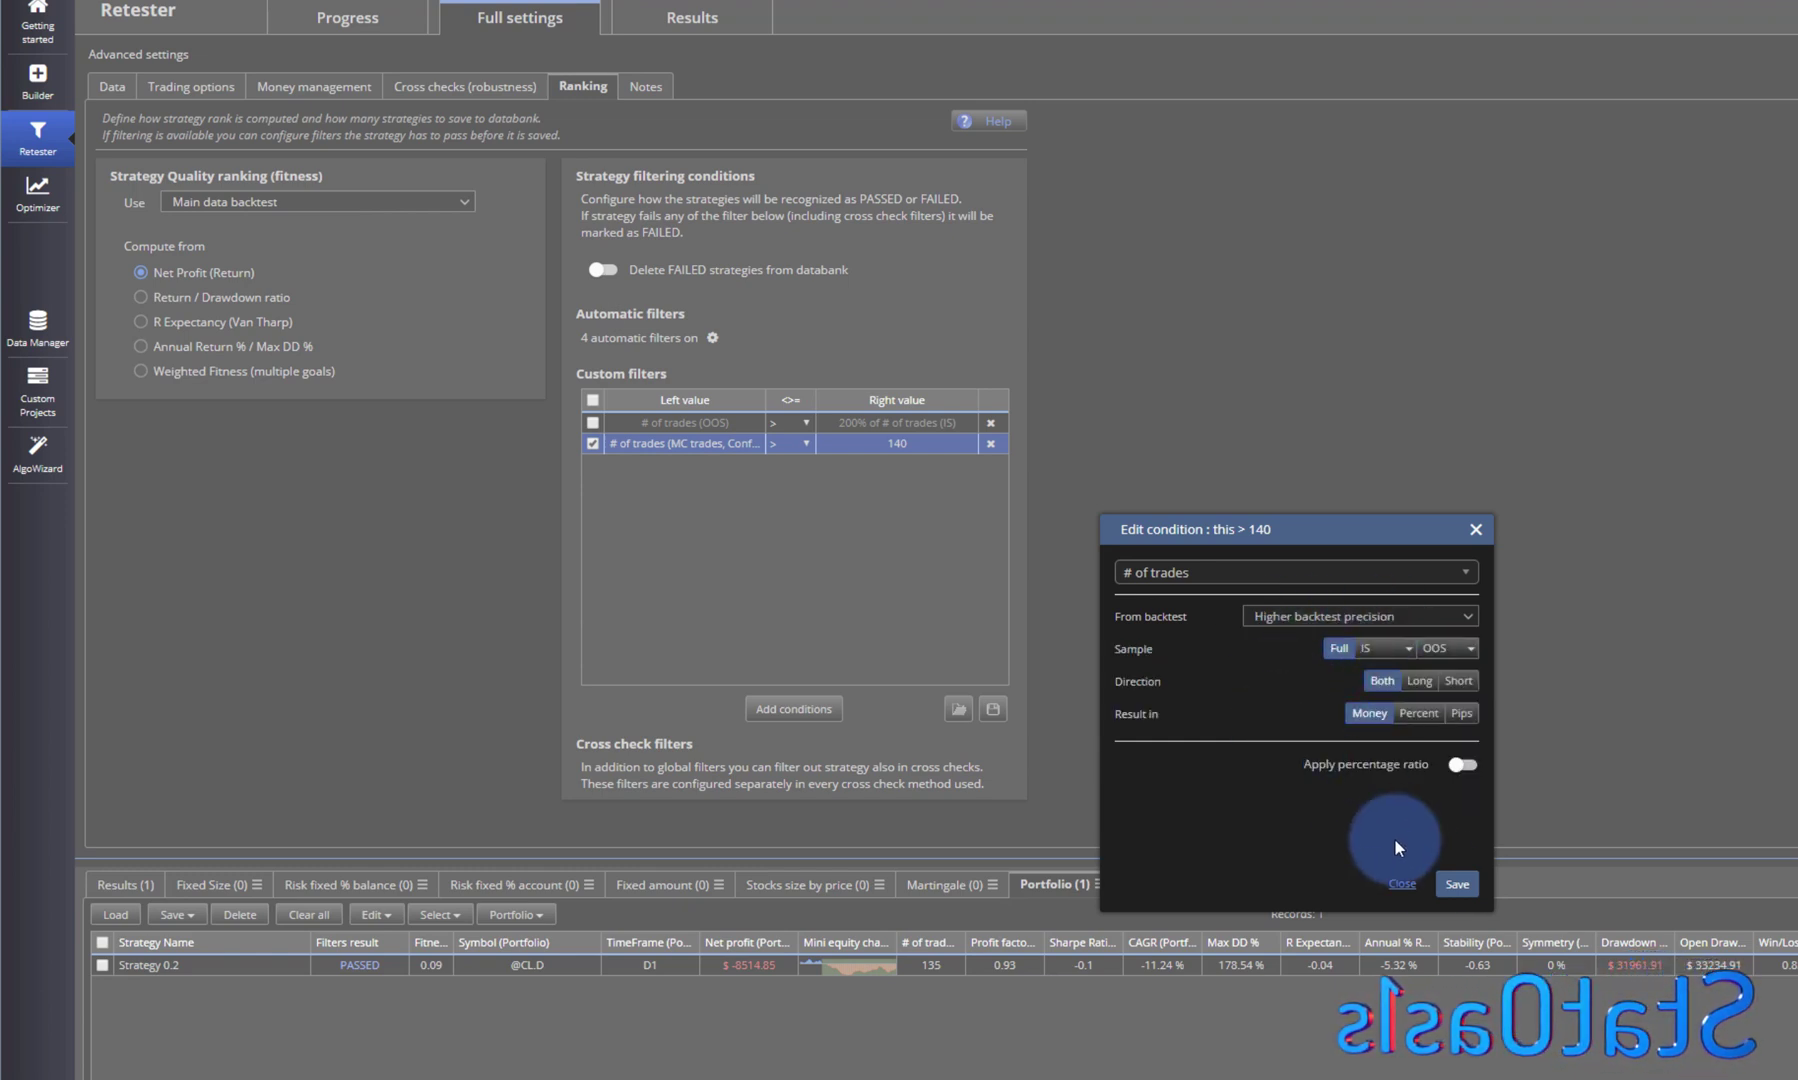
click(1457, 884)
click(360, 32)
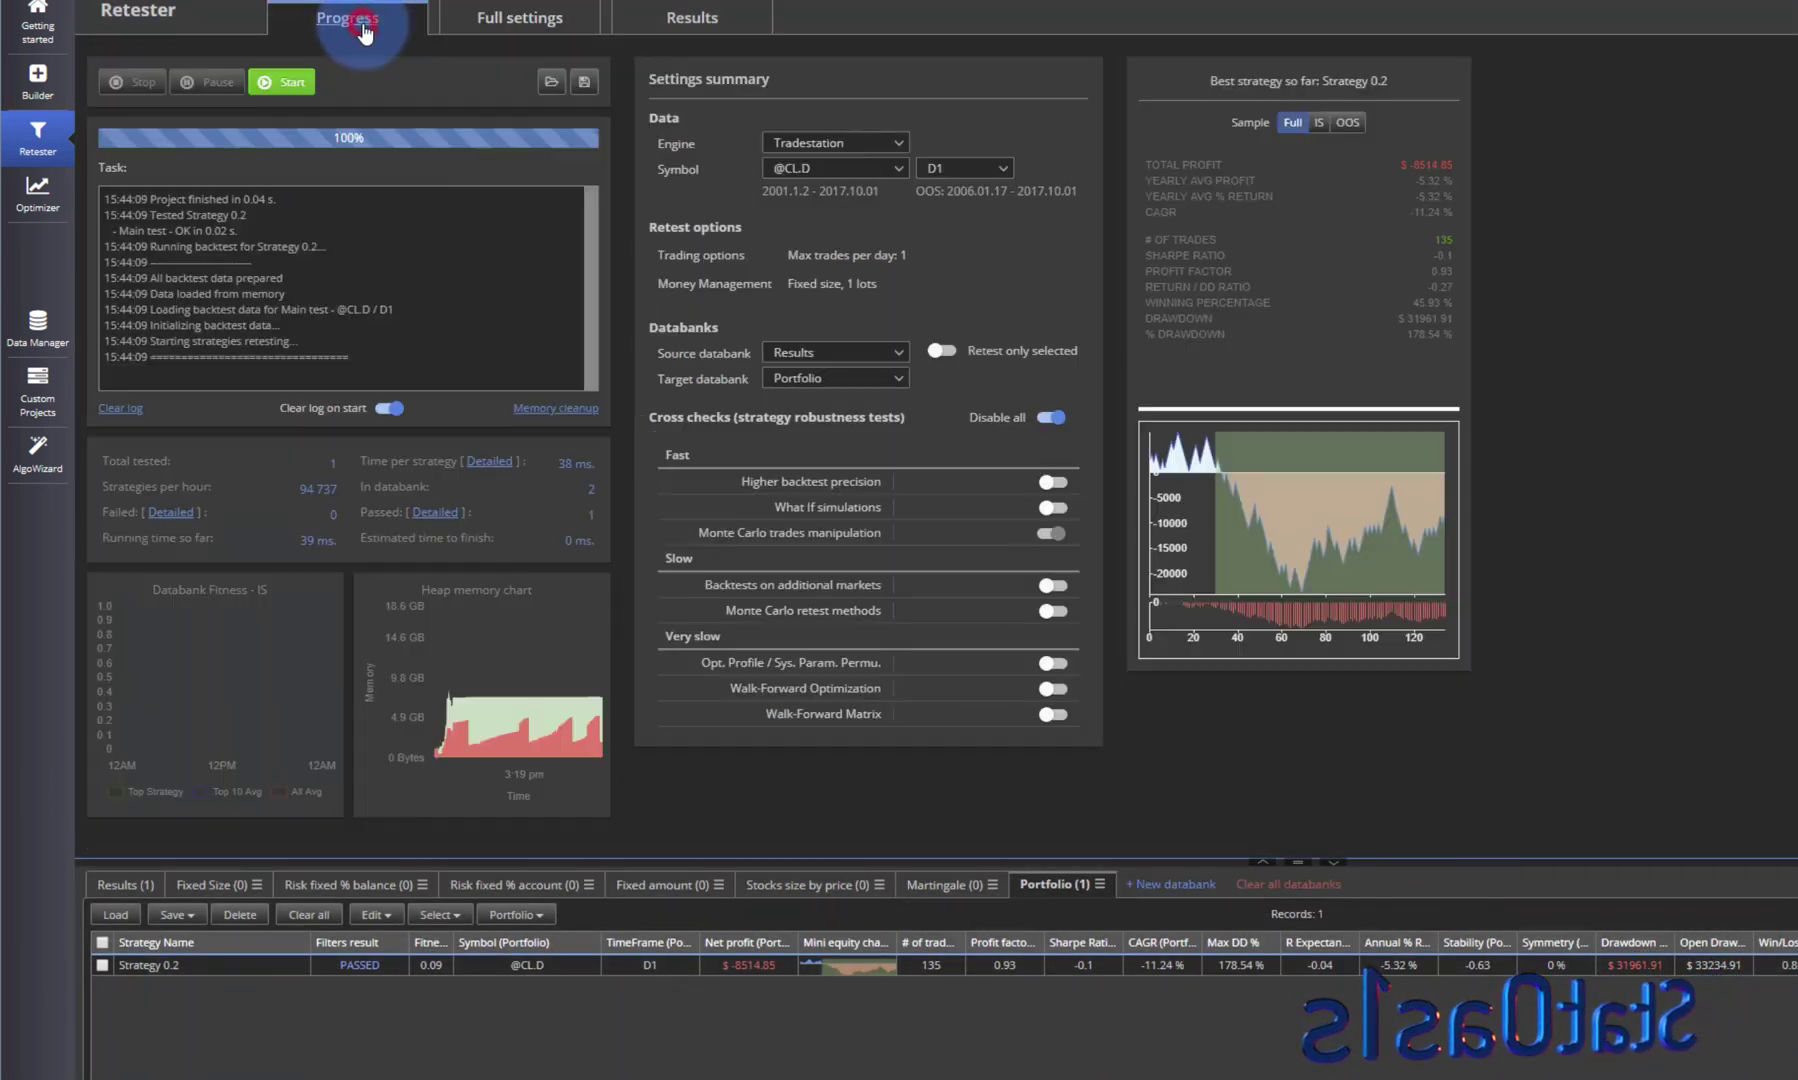
Step: Run the retest of Strategy 0.2 and review the Higher backtest precision # of trades condition among the custom ranking filters
click(288, 85)
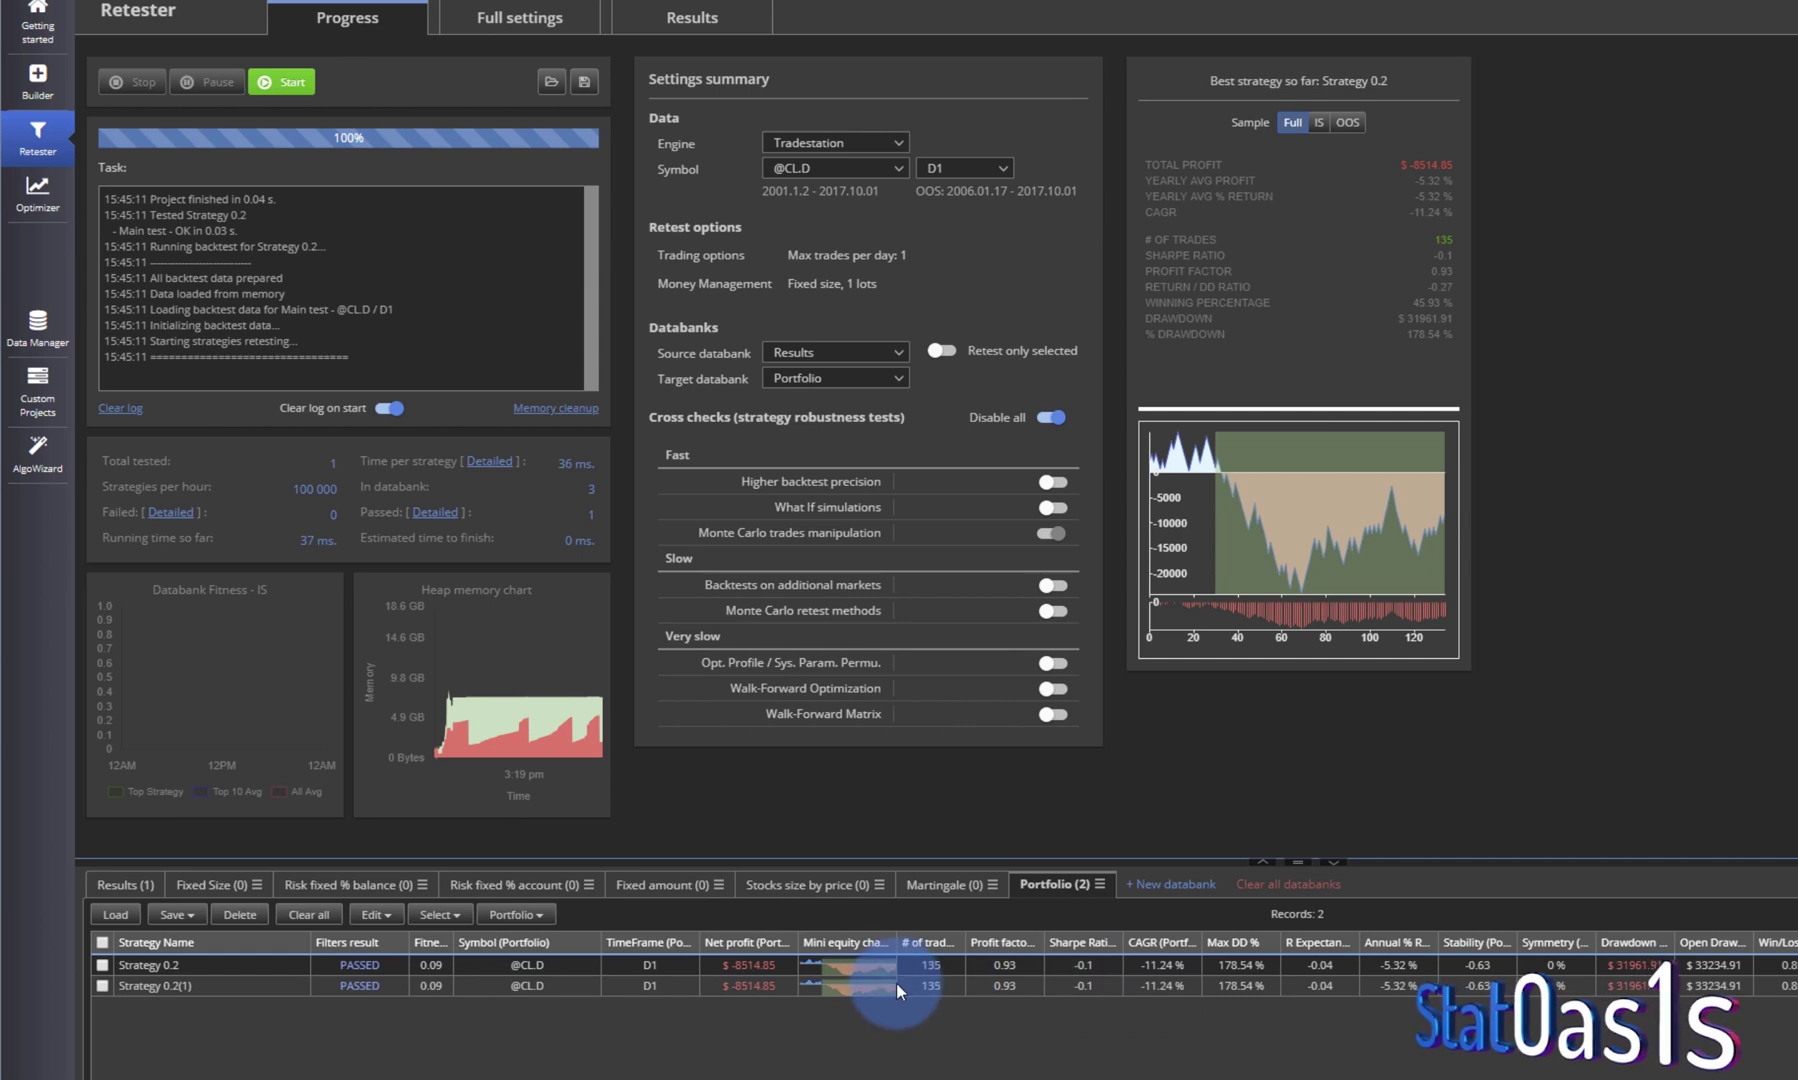
click(521, 17)
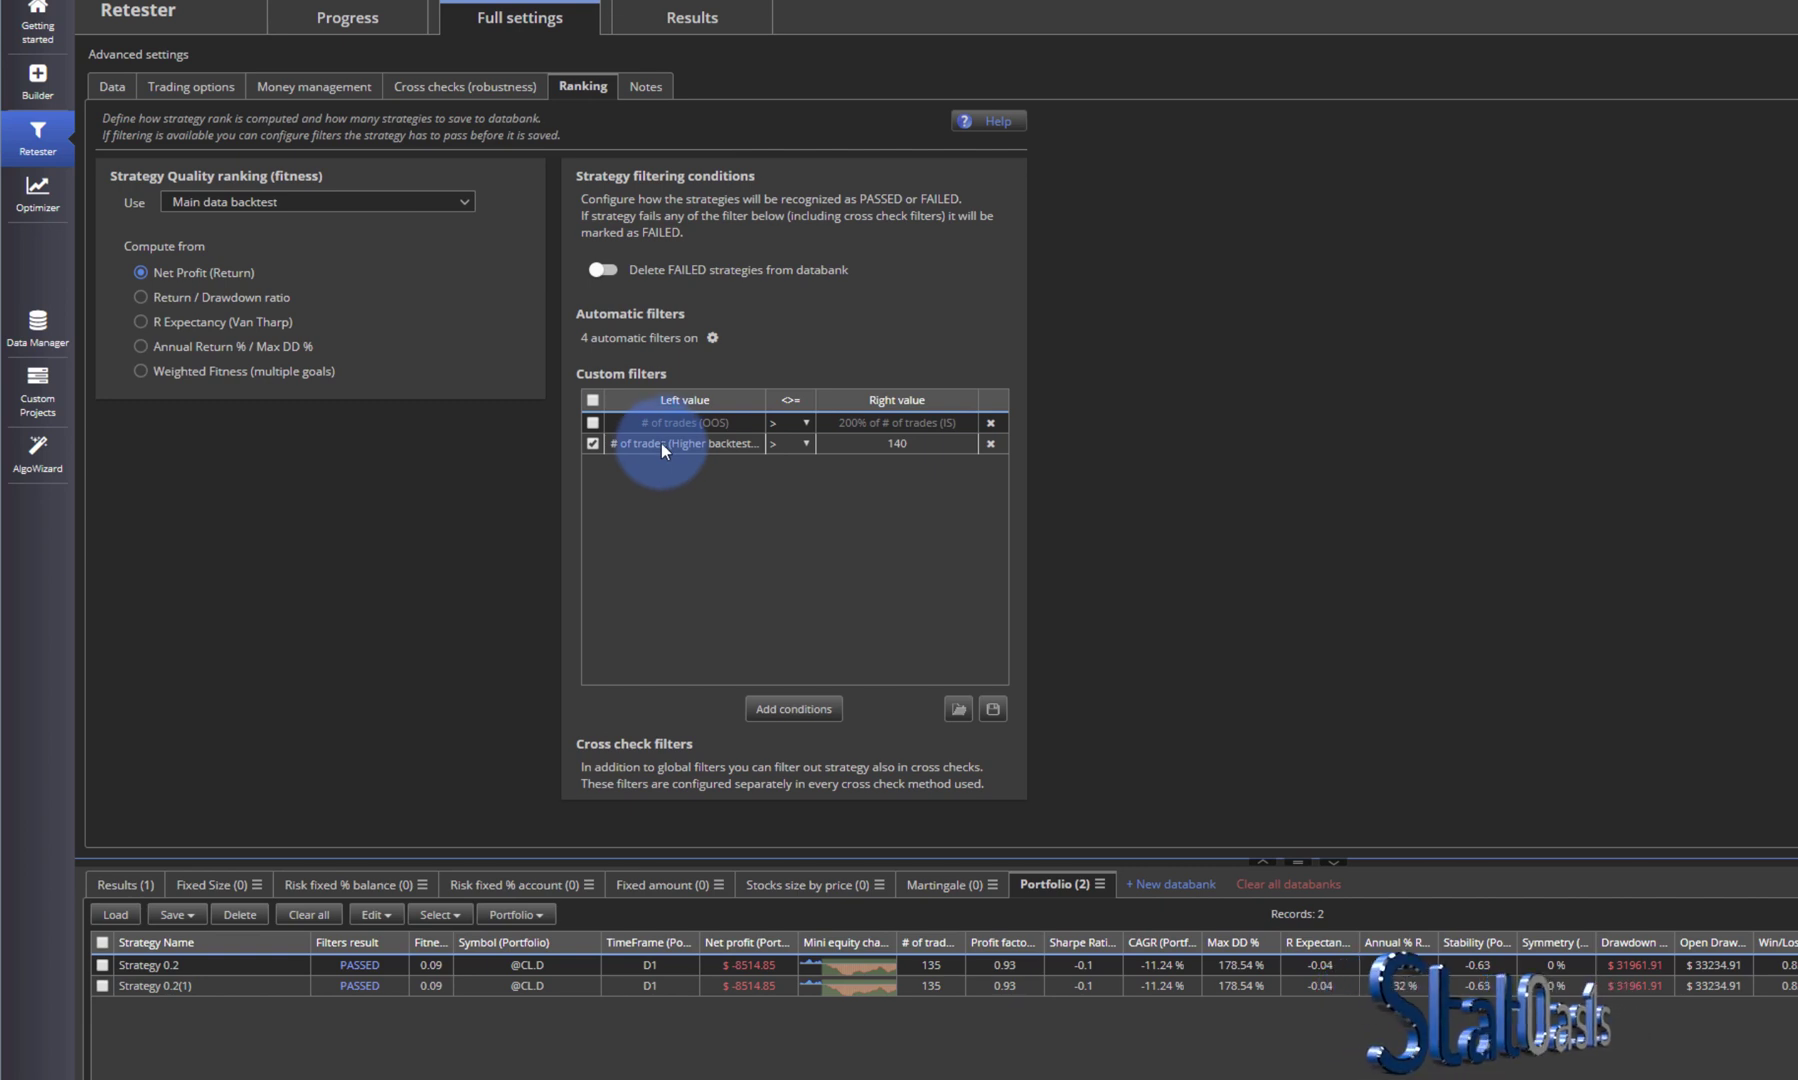
click(694, 442)
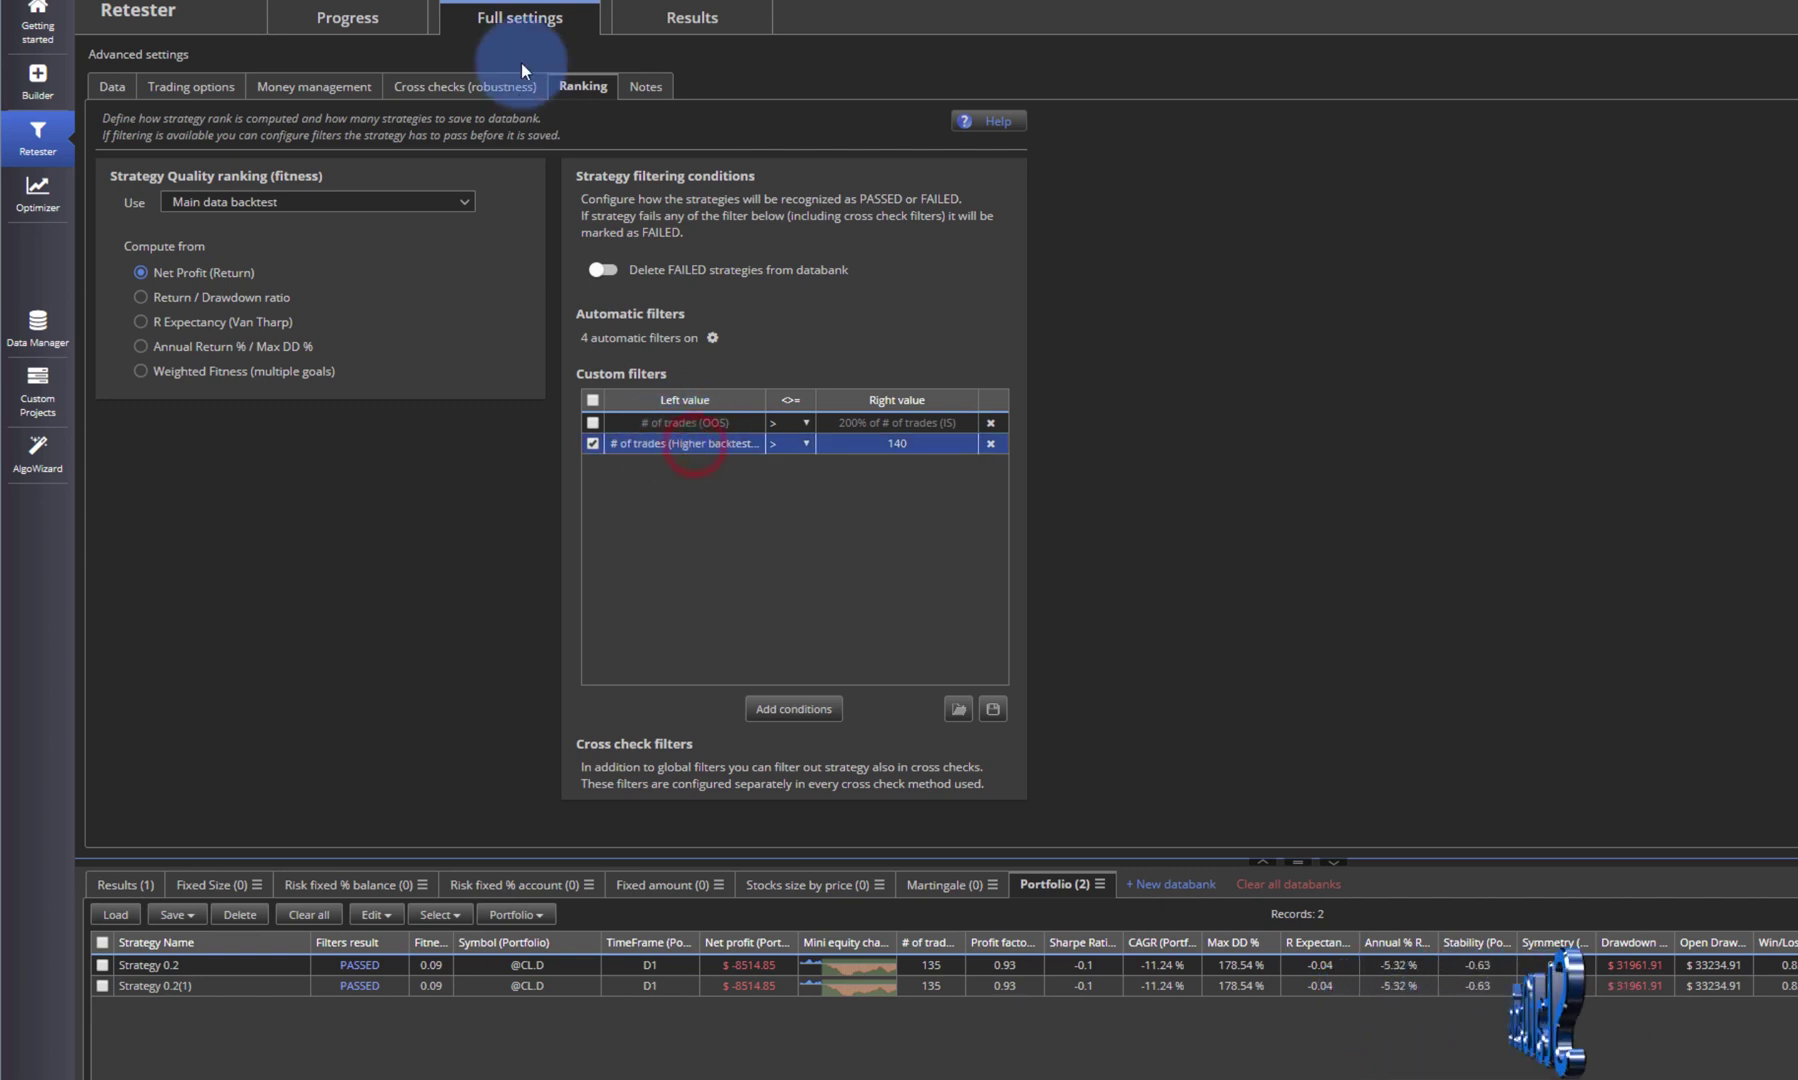
Step: Stop disabling all cross checks, switch Monte Carlo trades manipulation off and switch Higher backtest precision on
click(494, 88)
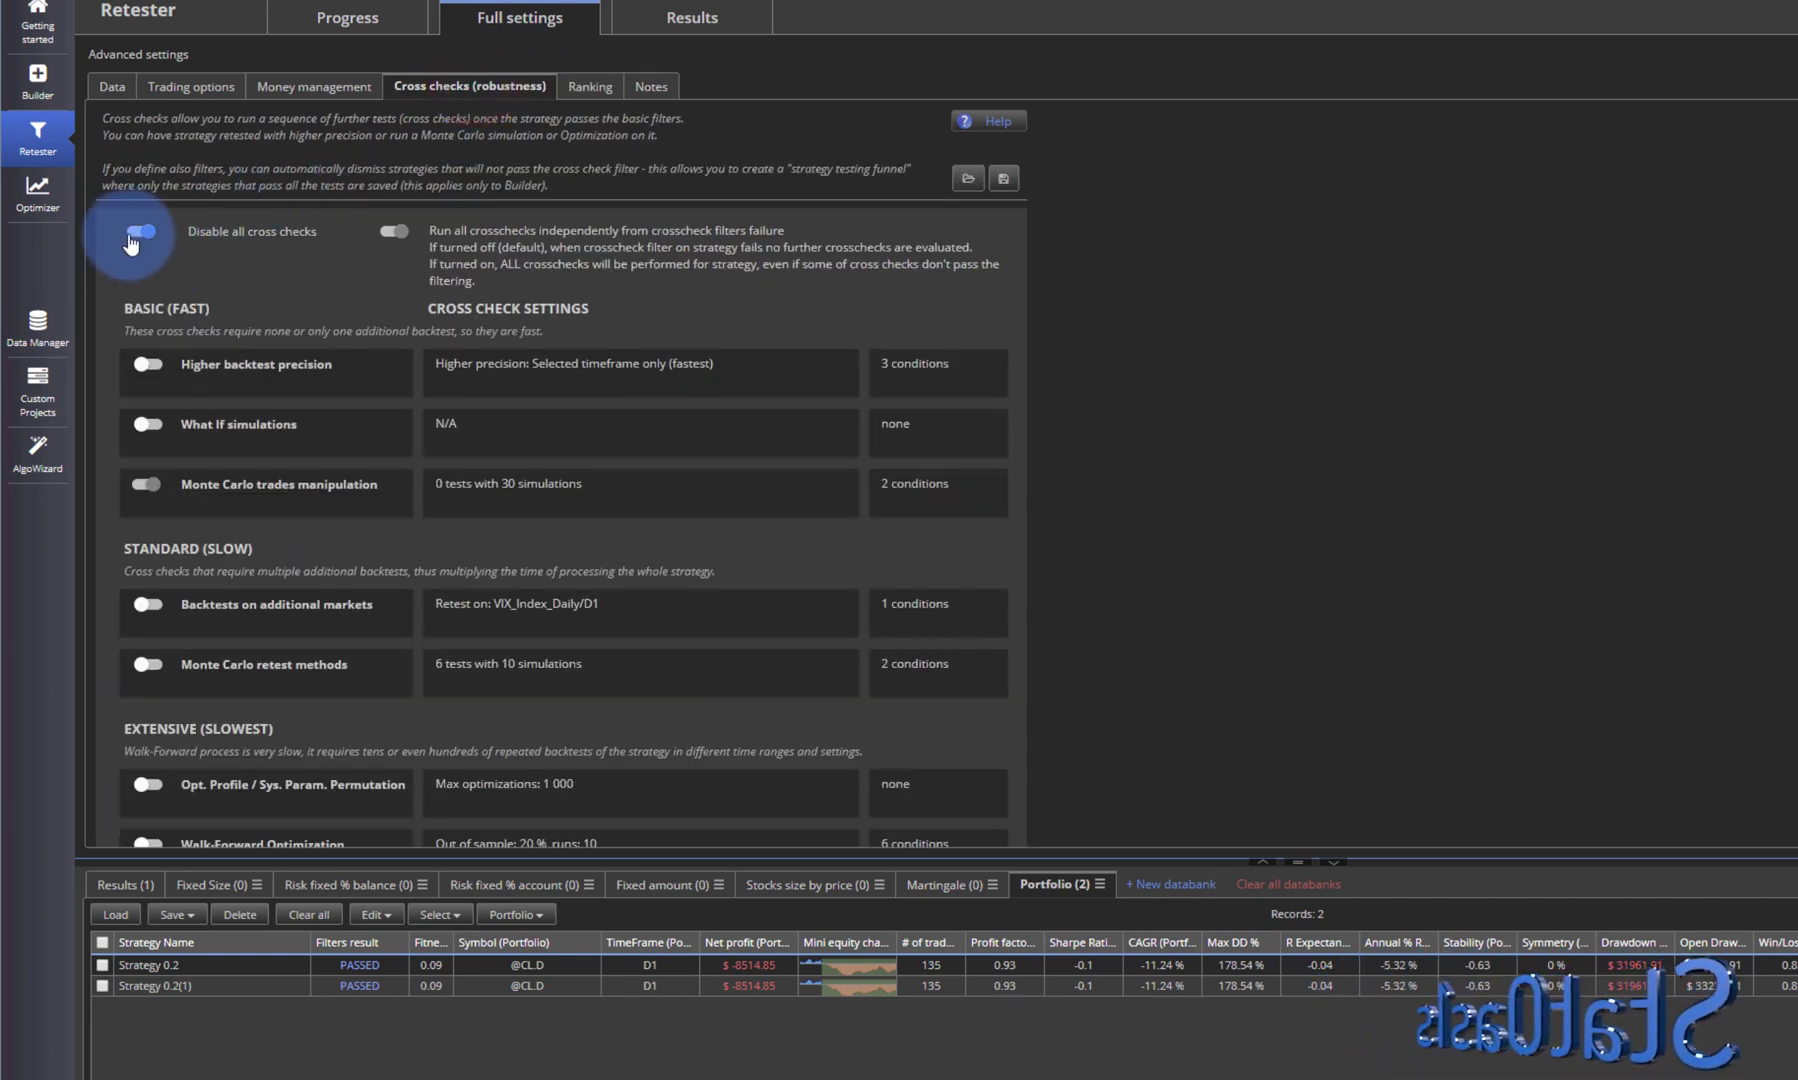
click(146, 484)
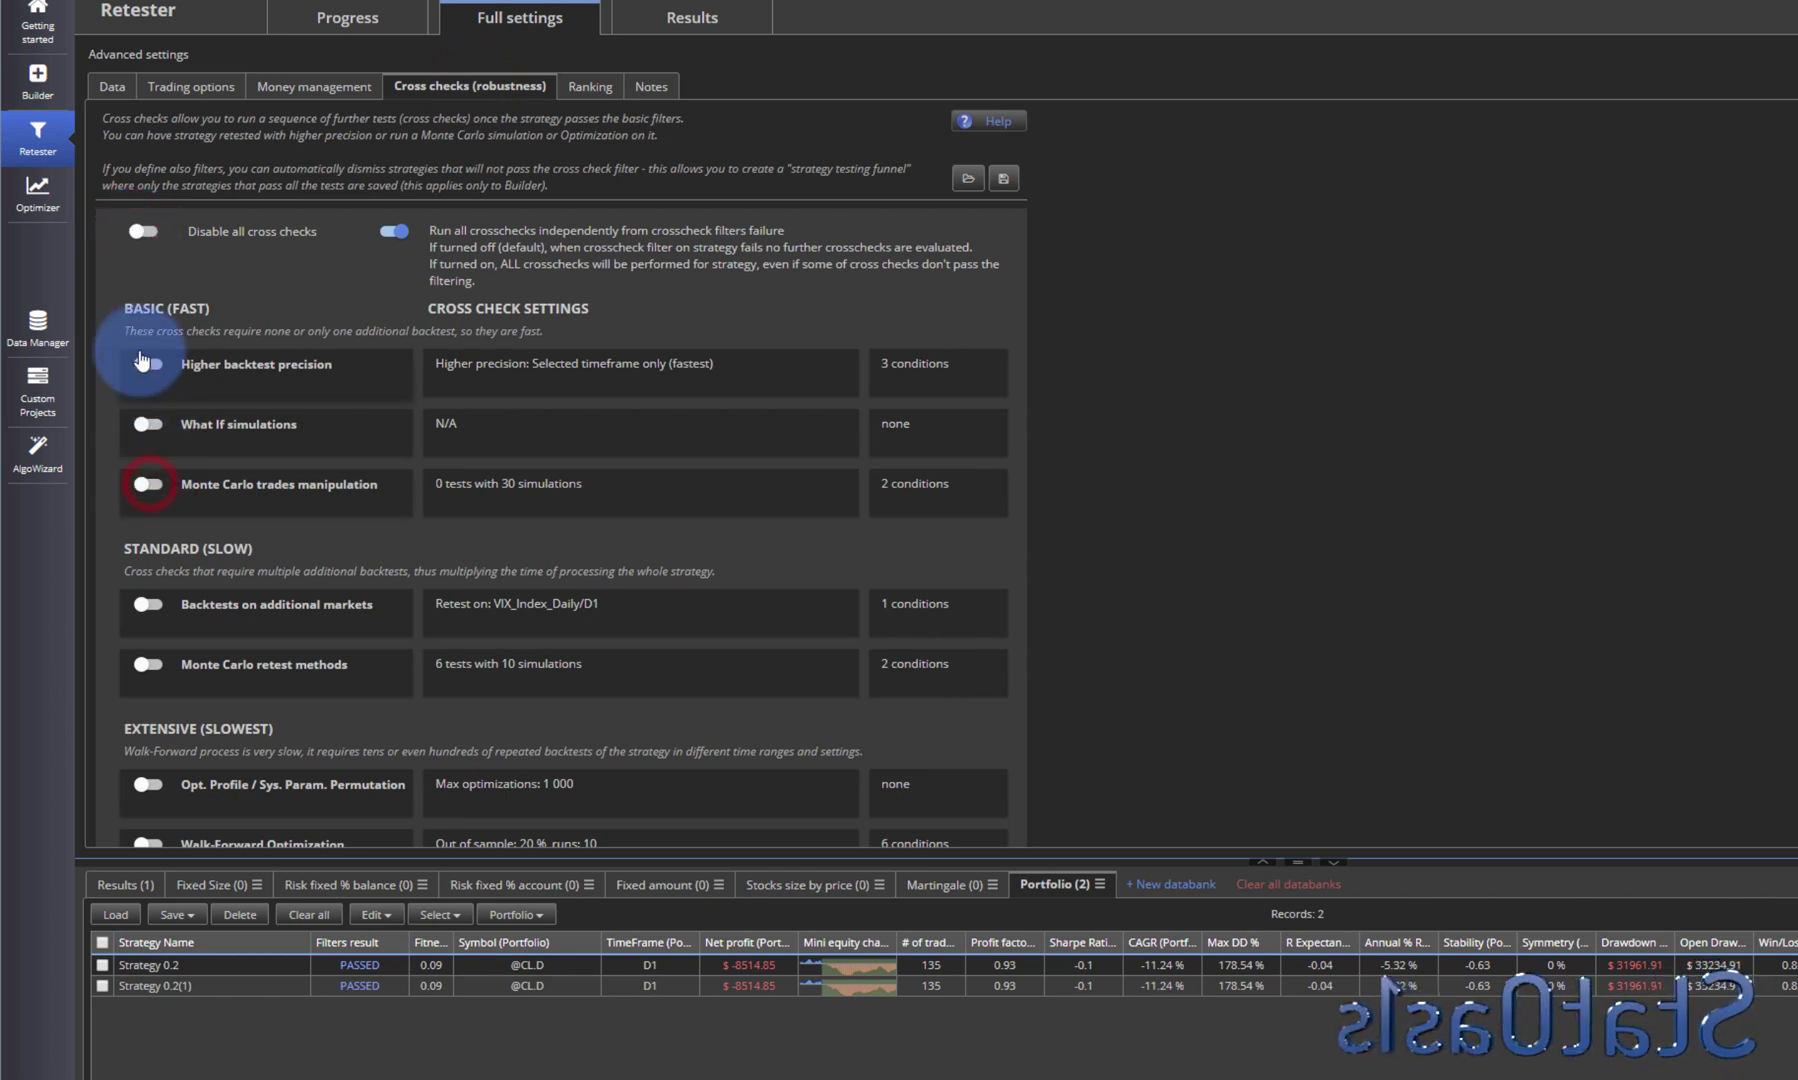
click(146, 364)
Step: Deactivate all the filtering conditions of the Higher backtest precision cross check and save its settings
scroll(203, 470, down, 2)
click(517, 252)
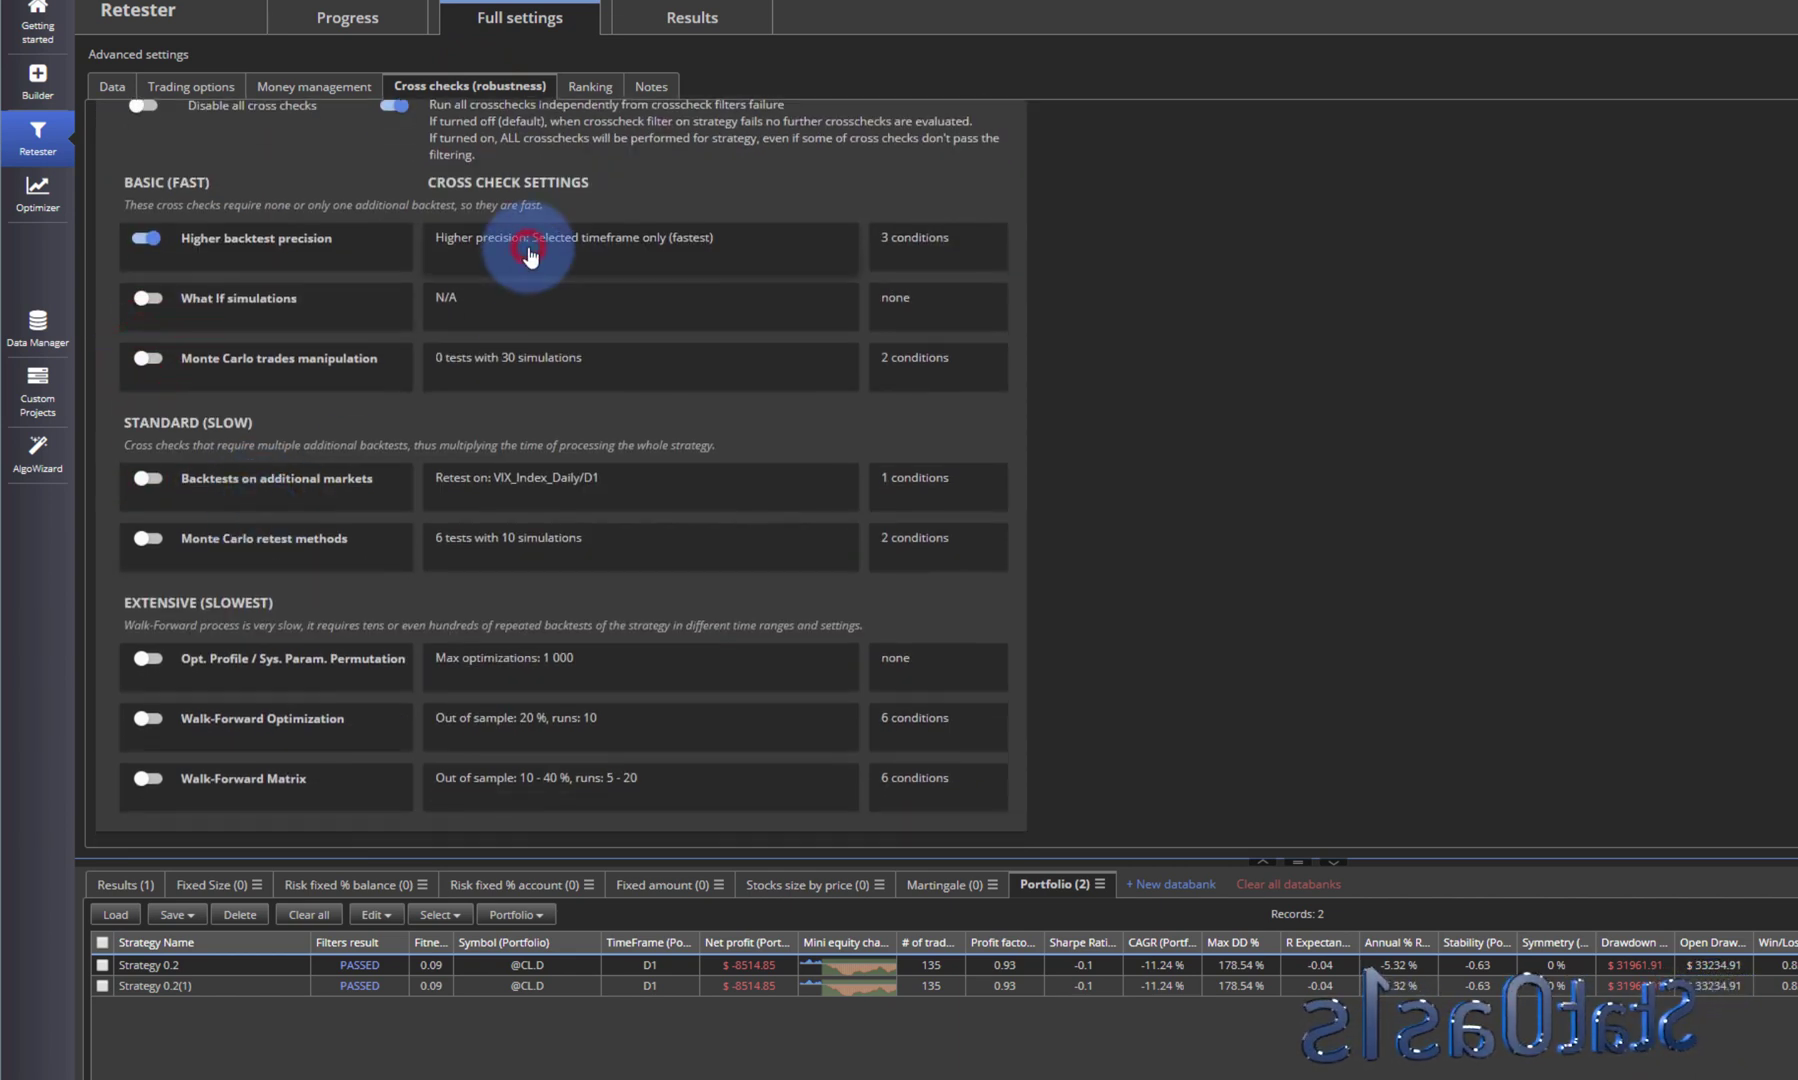
click(1000, 560)
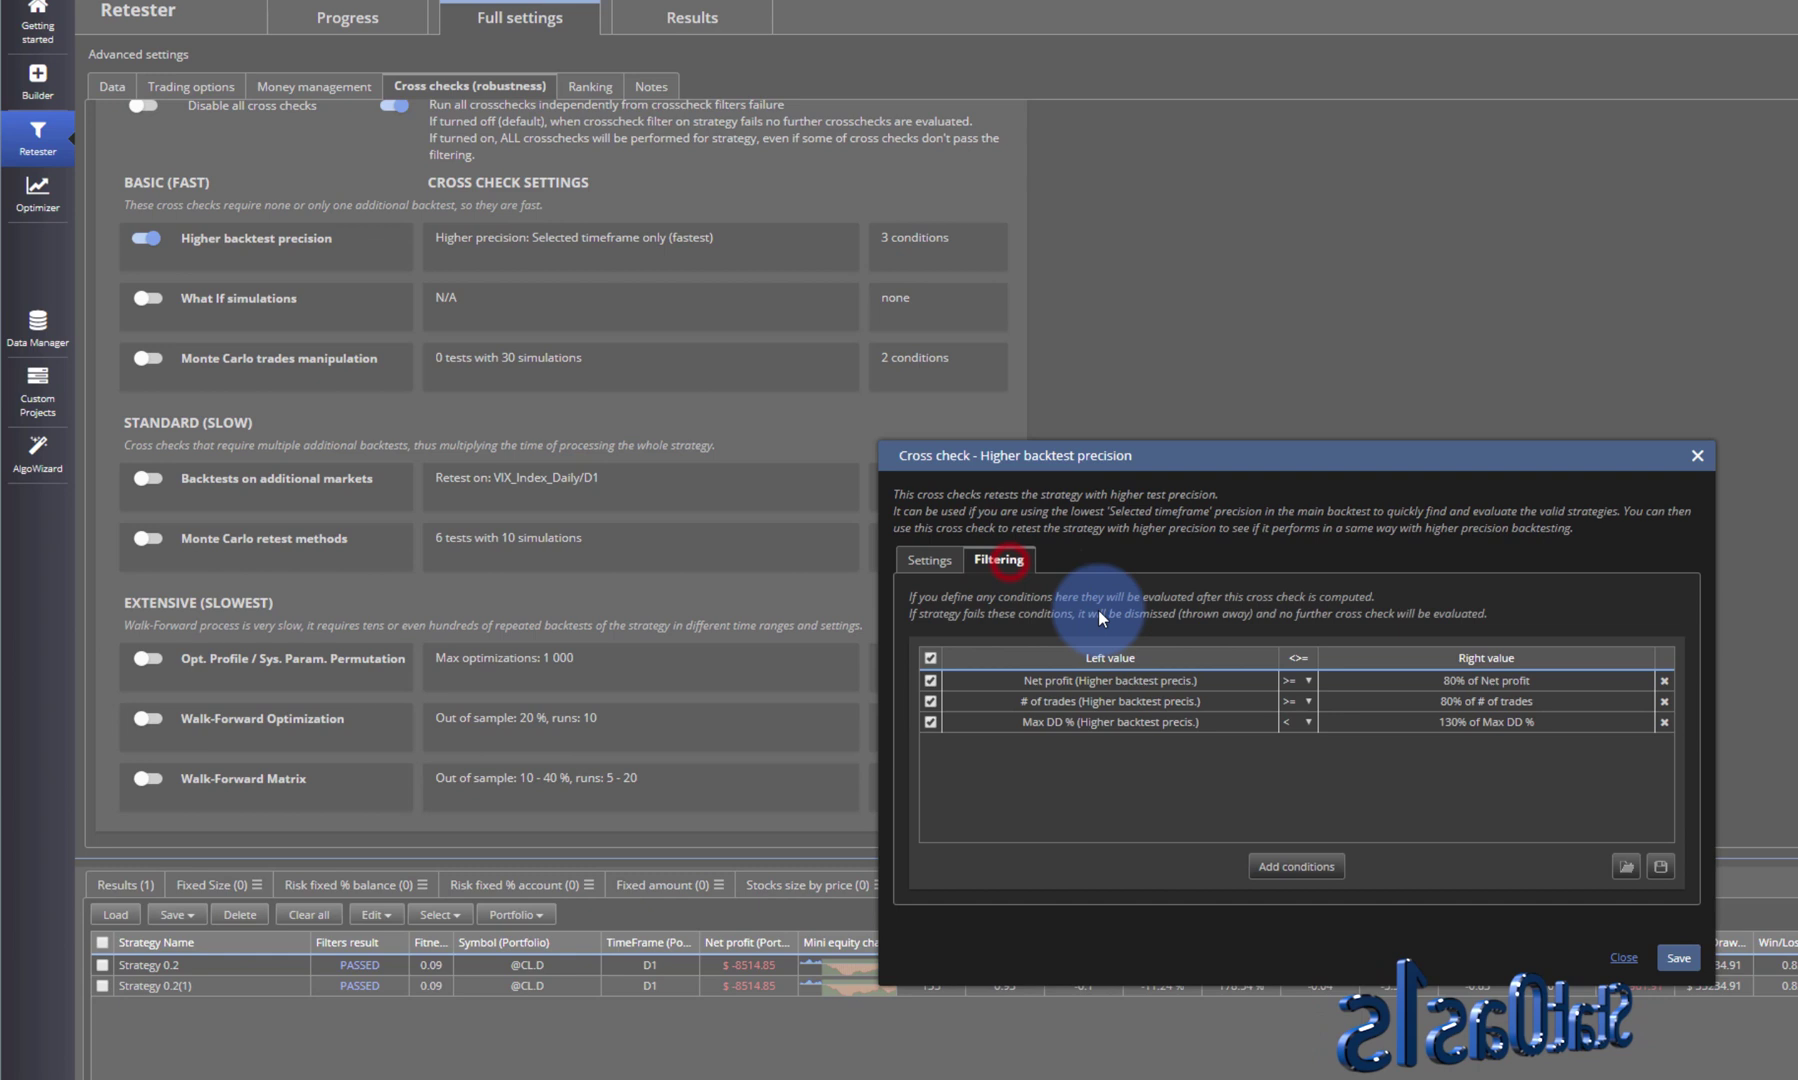
click(931, 658)
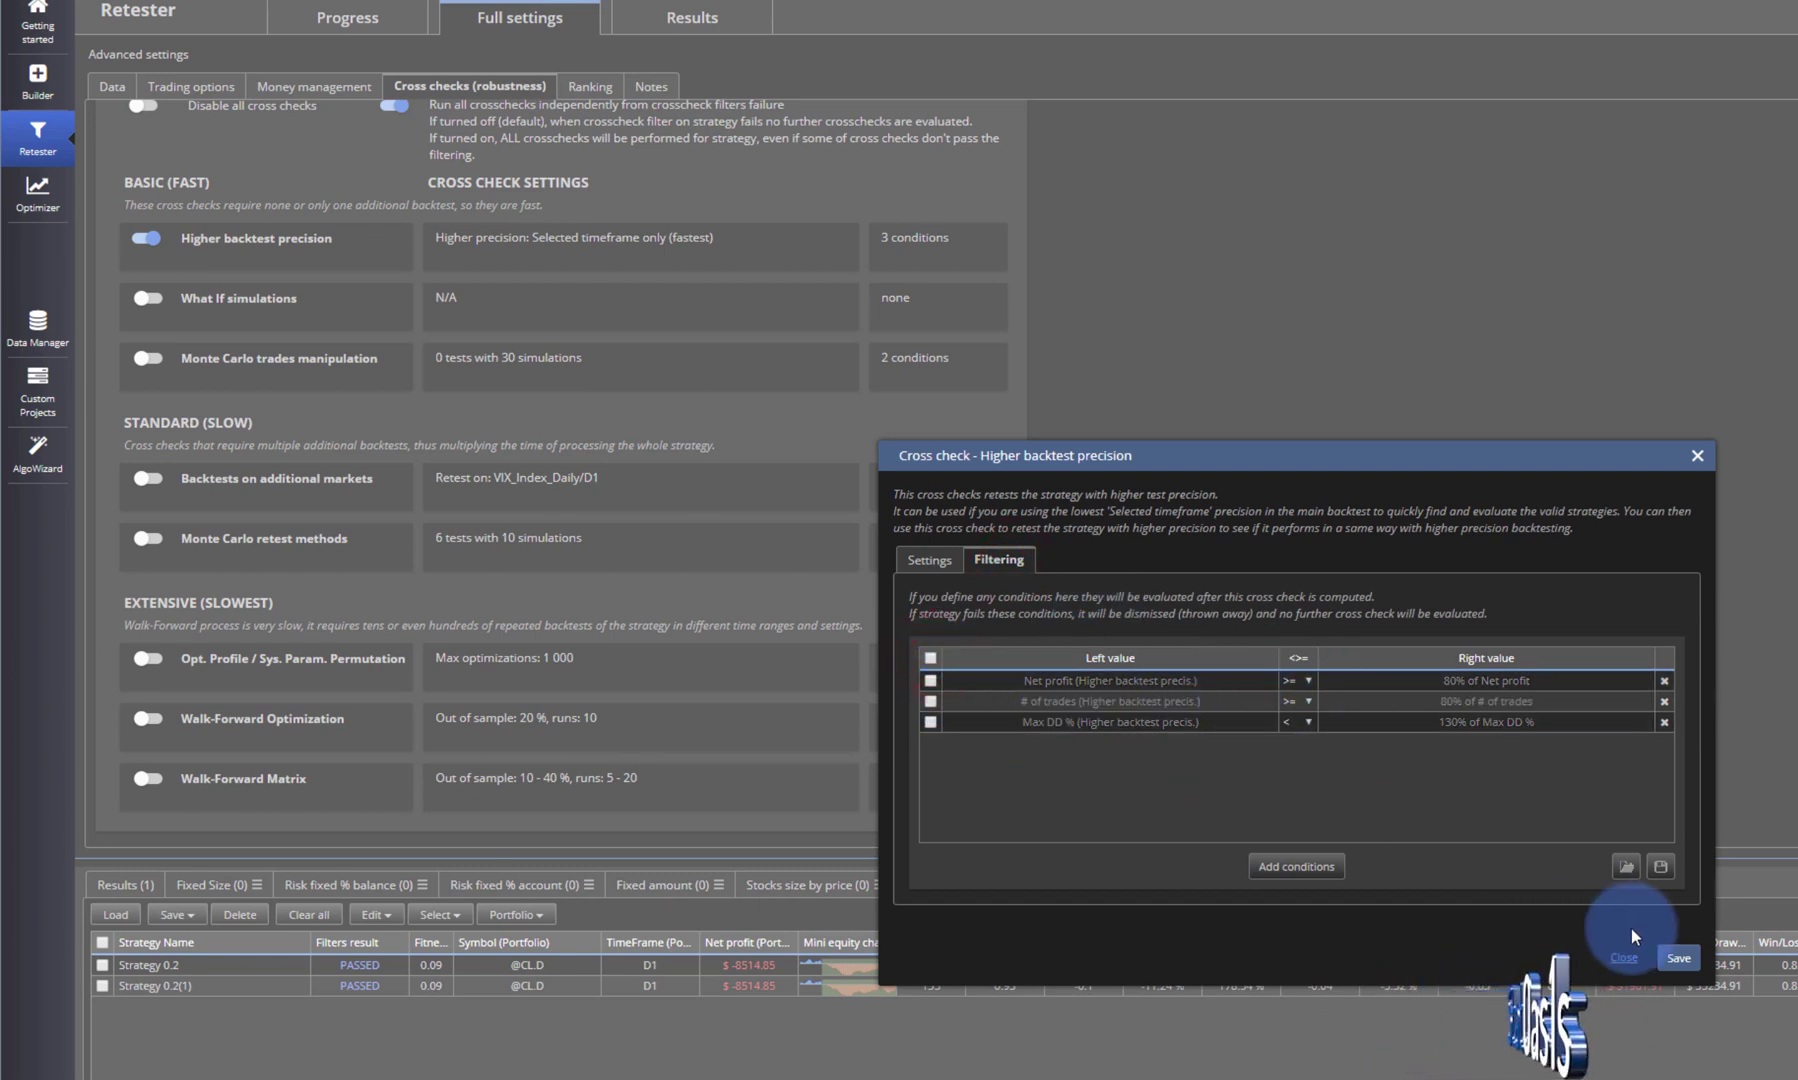
click(1680, 958)
Step: Retest Strategy 0.2 with the Higher backtest precision cross check and view the filter details of the newest Portfolio entry
click(585, 87)
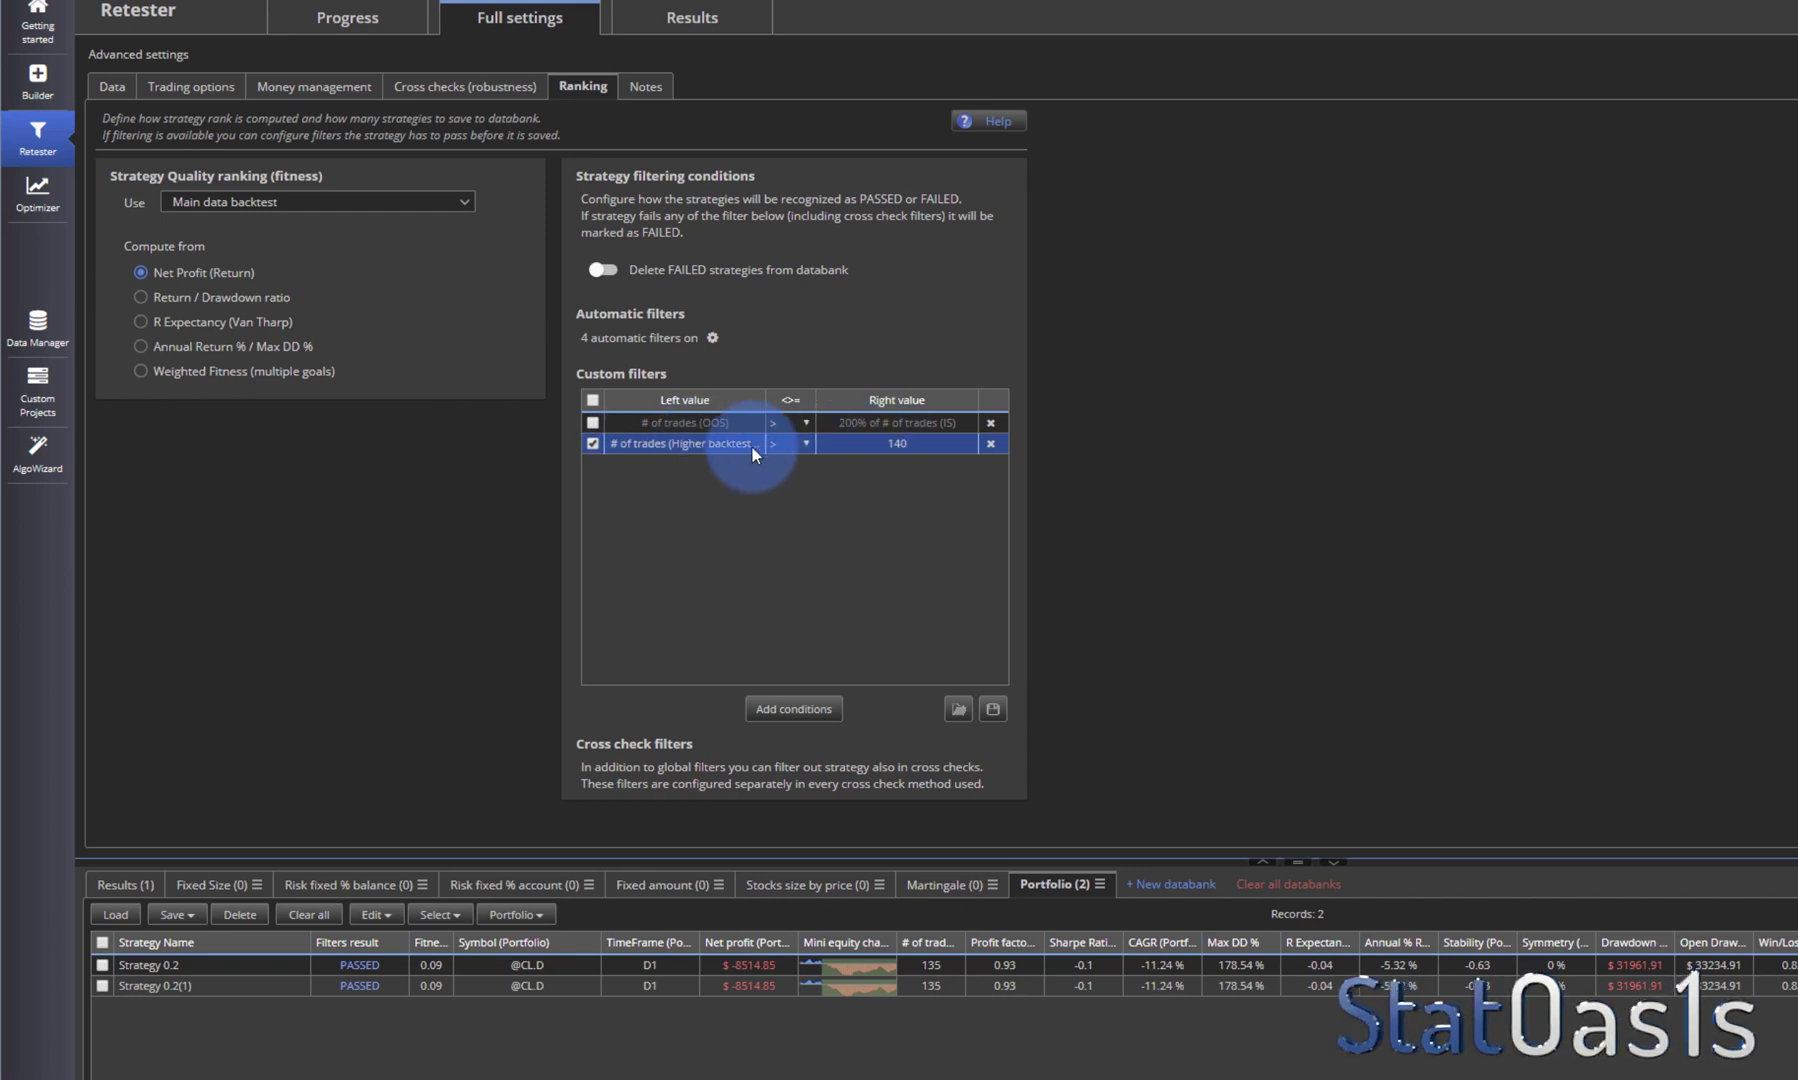
click(360, 20)
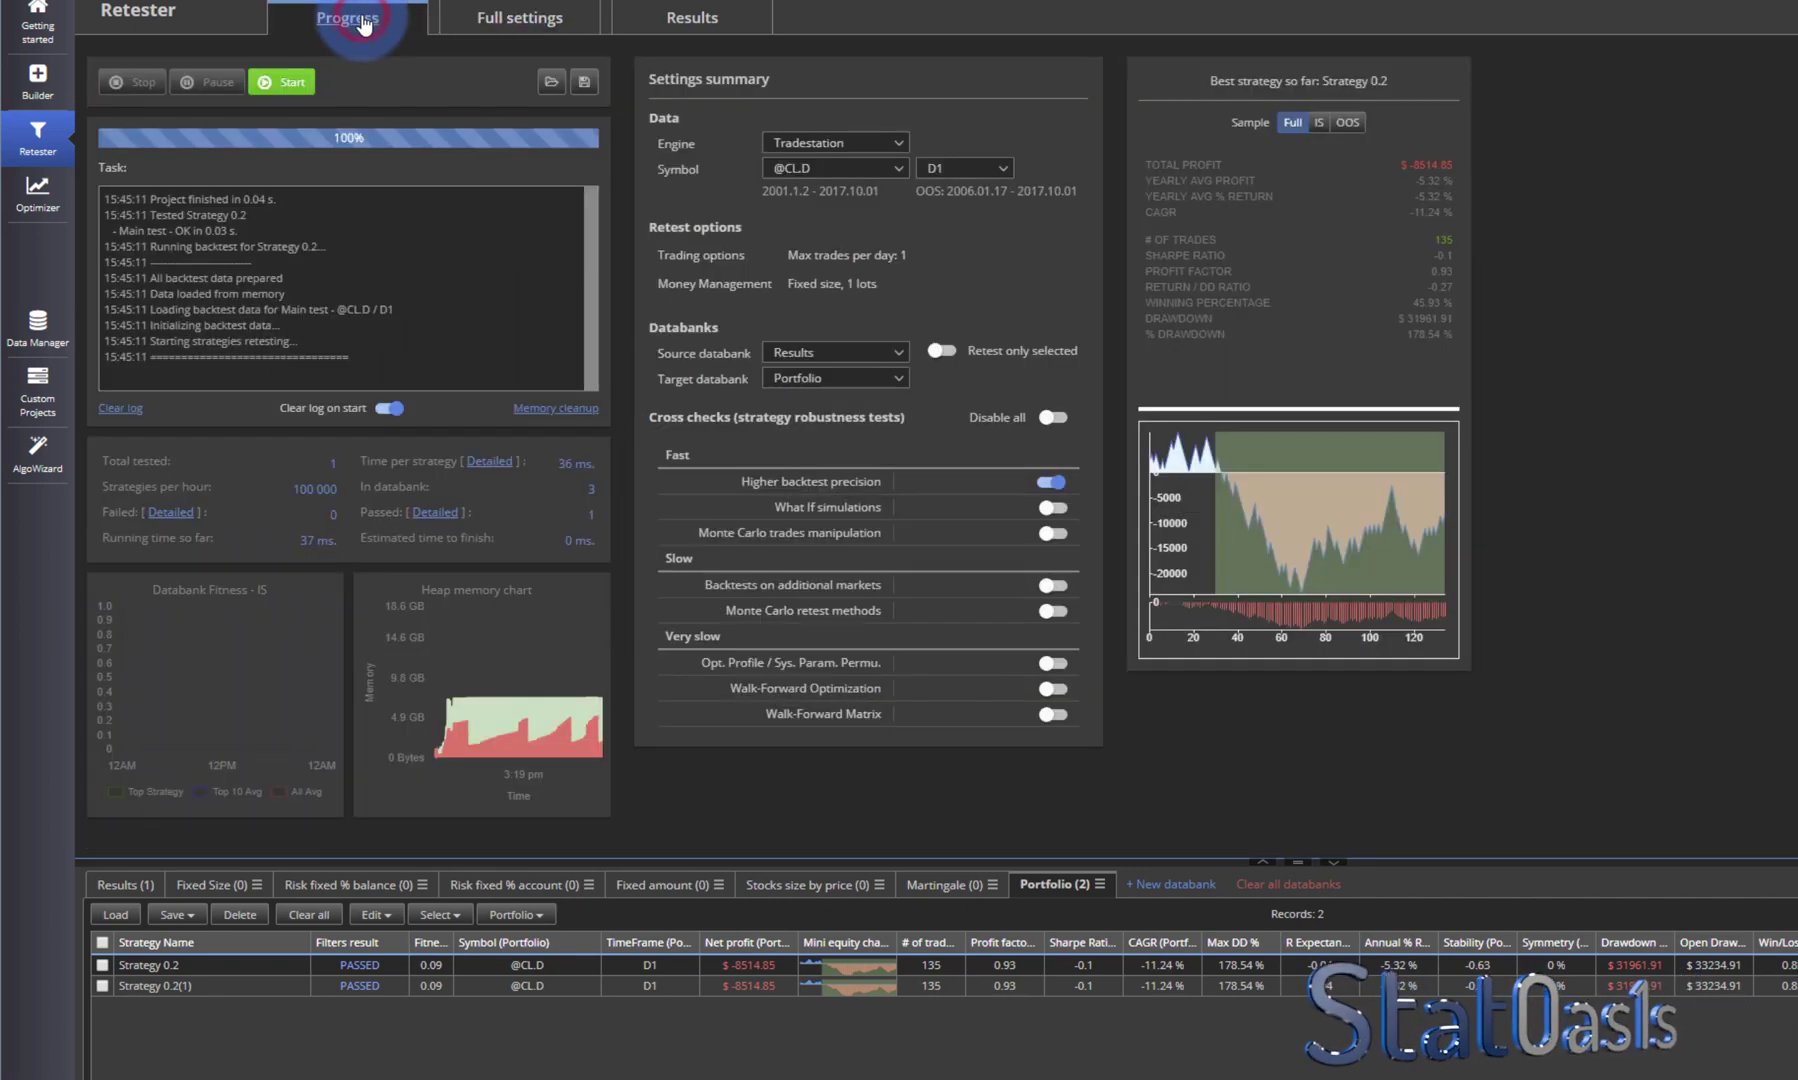
click(285, 82)
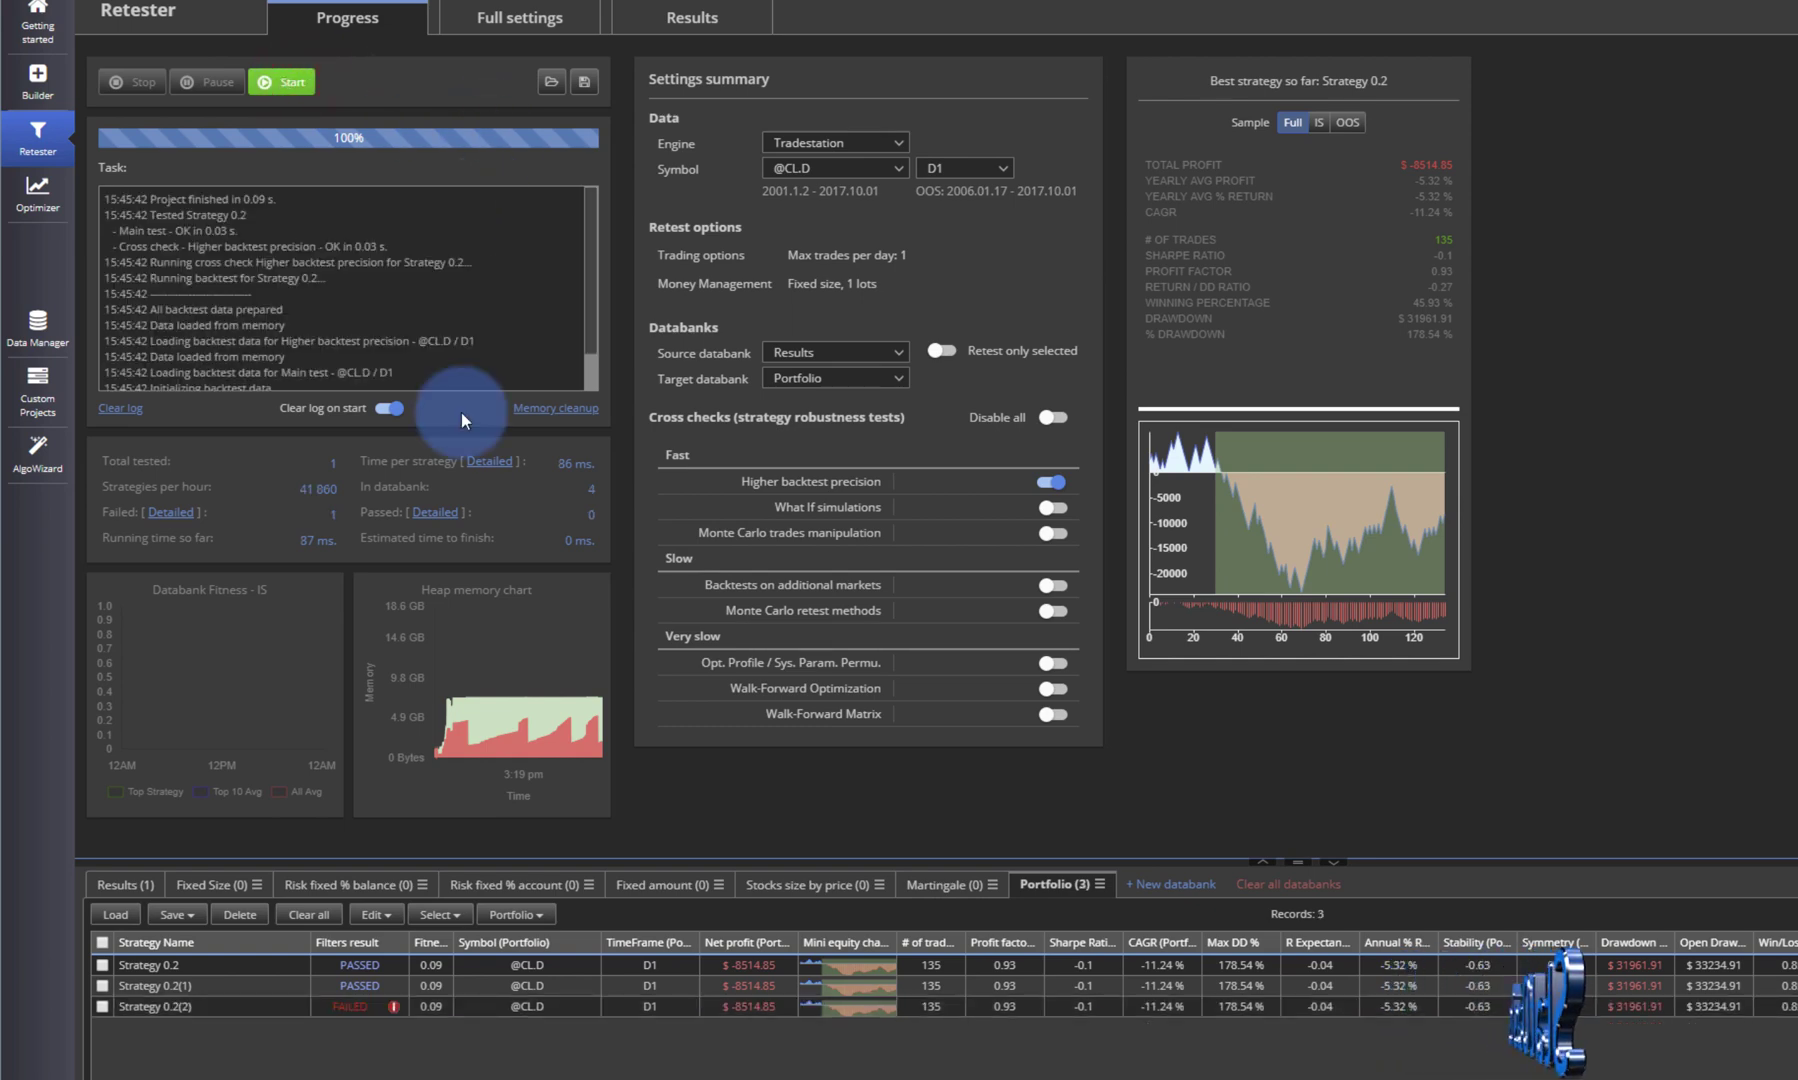
mouse_move(400, 1007)
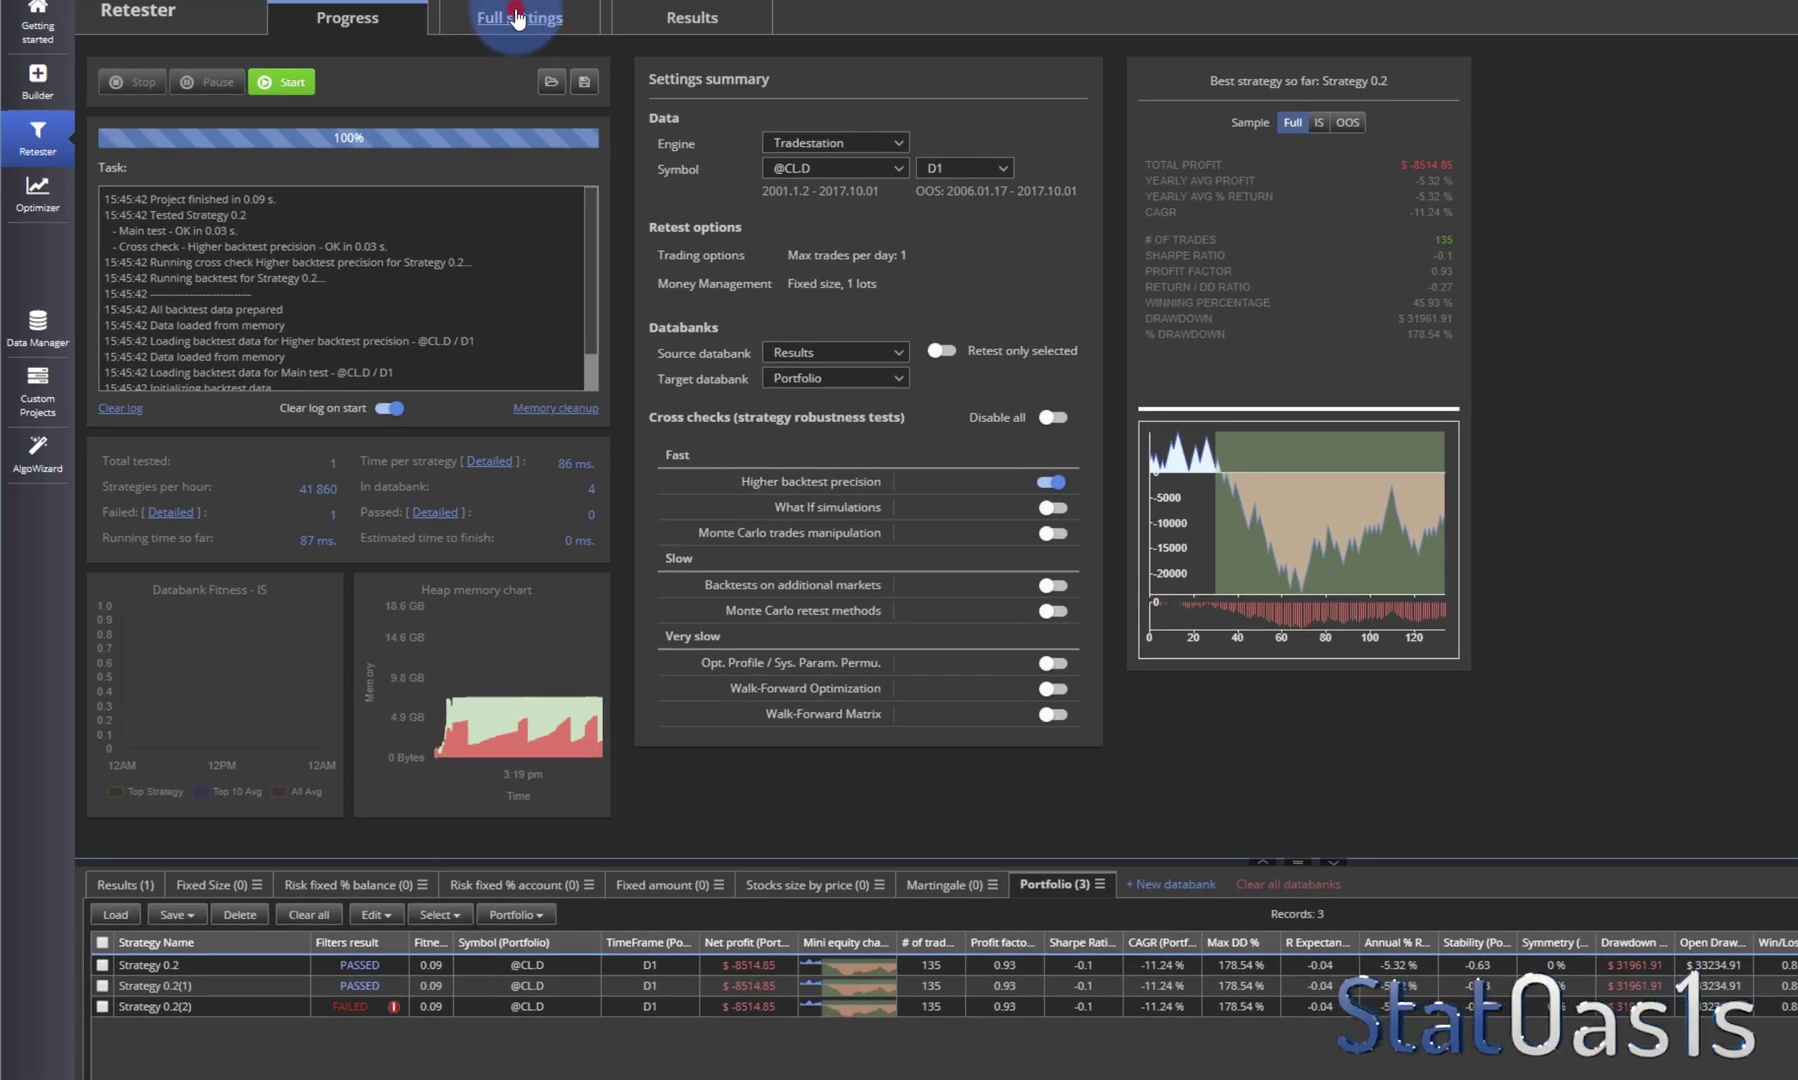
Step: Review the Higher backtest precision row in the cross checks and the matching # of trades custom filter in the ranking
click(548, 22)
click(447, 90)
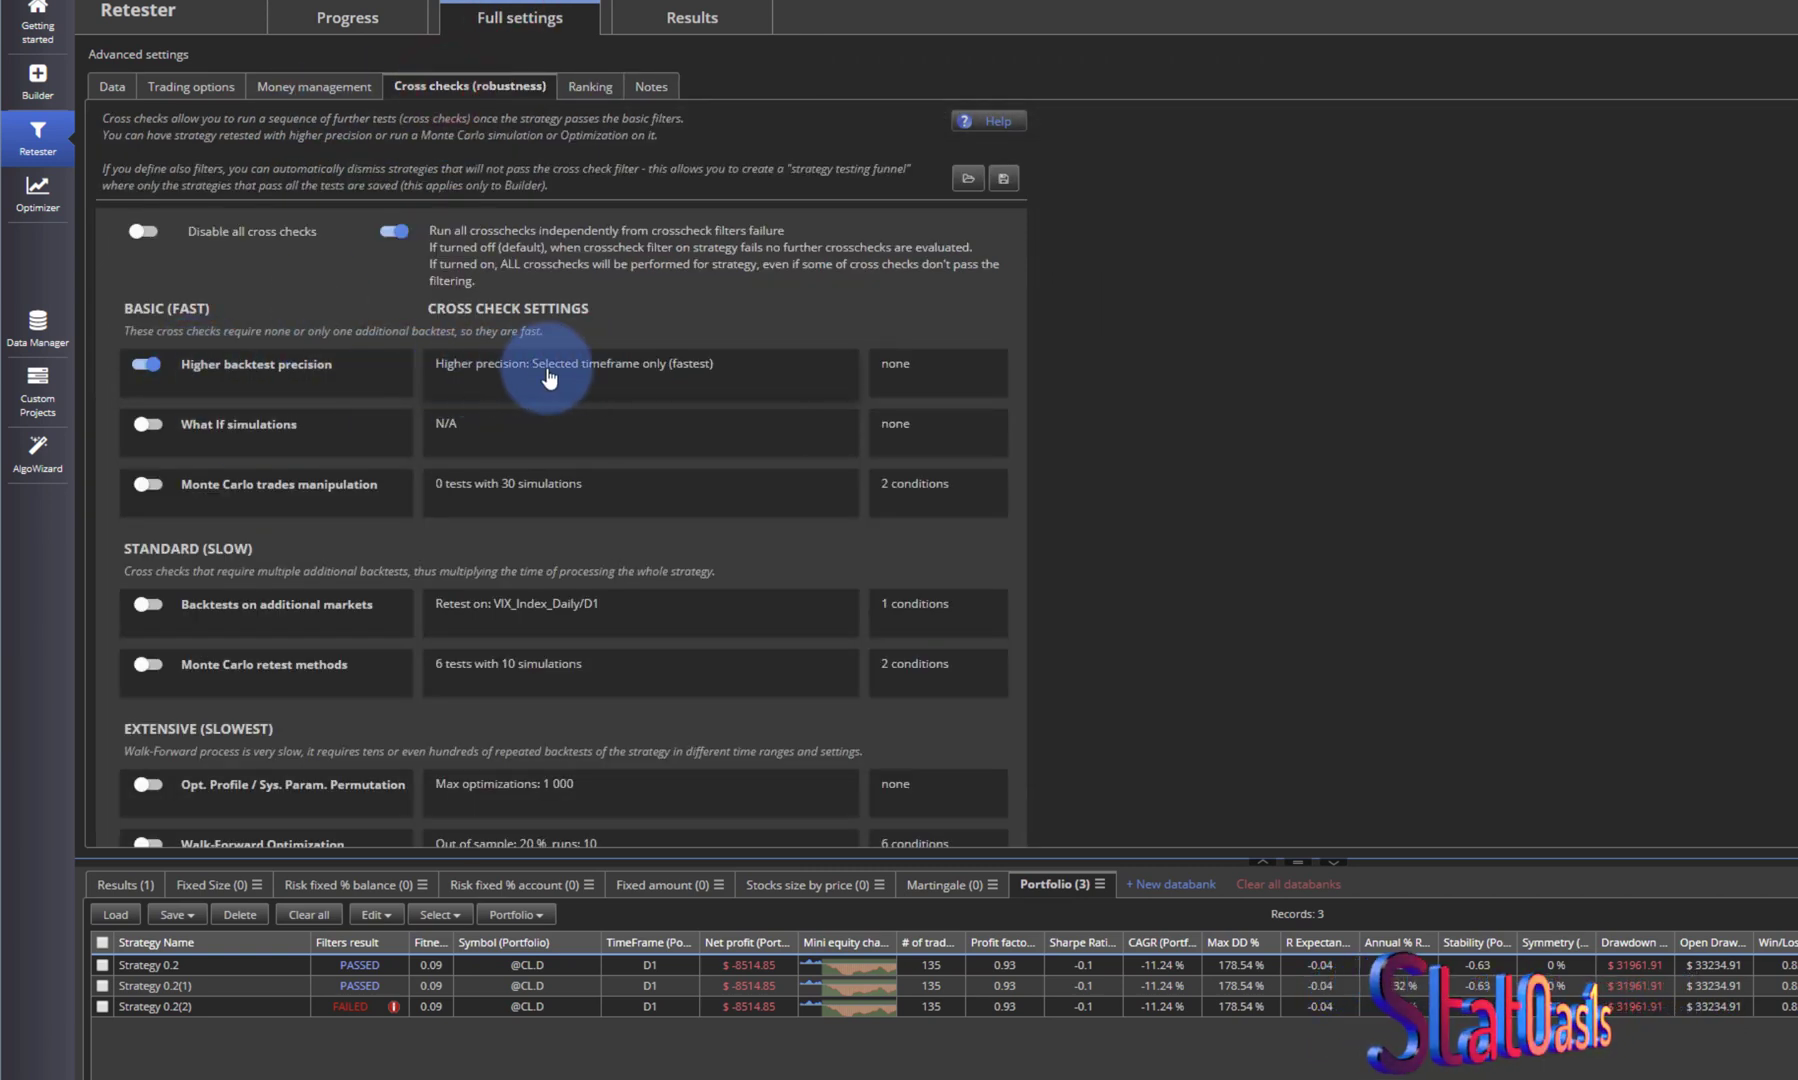
click(583, 86)
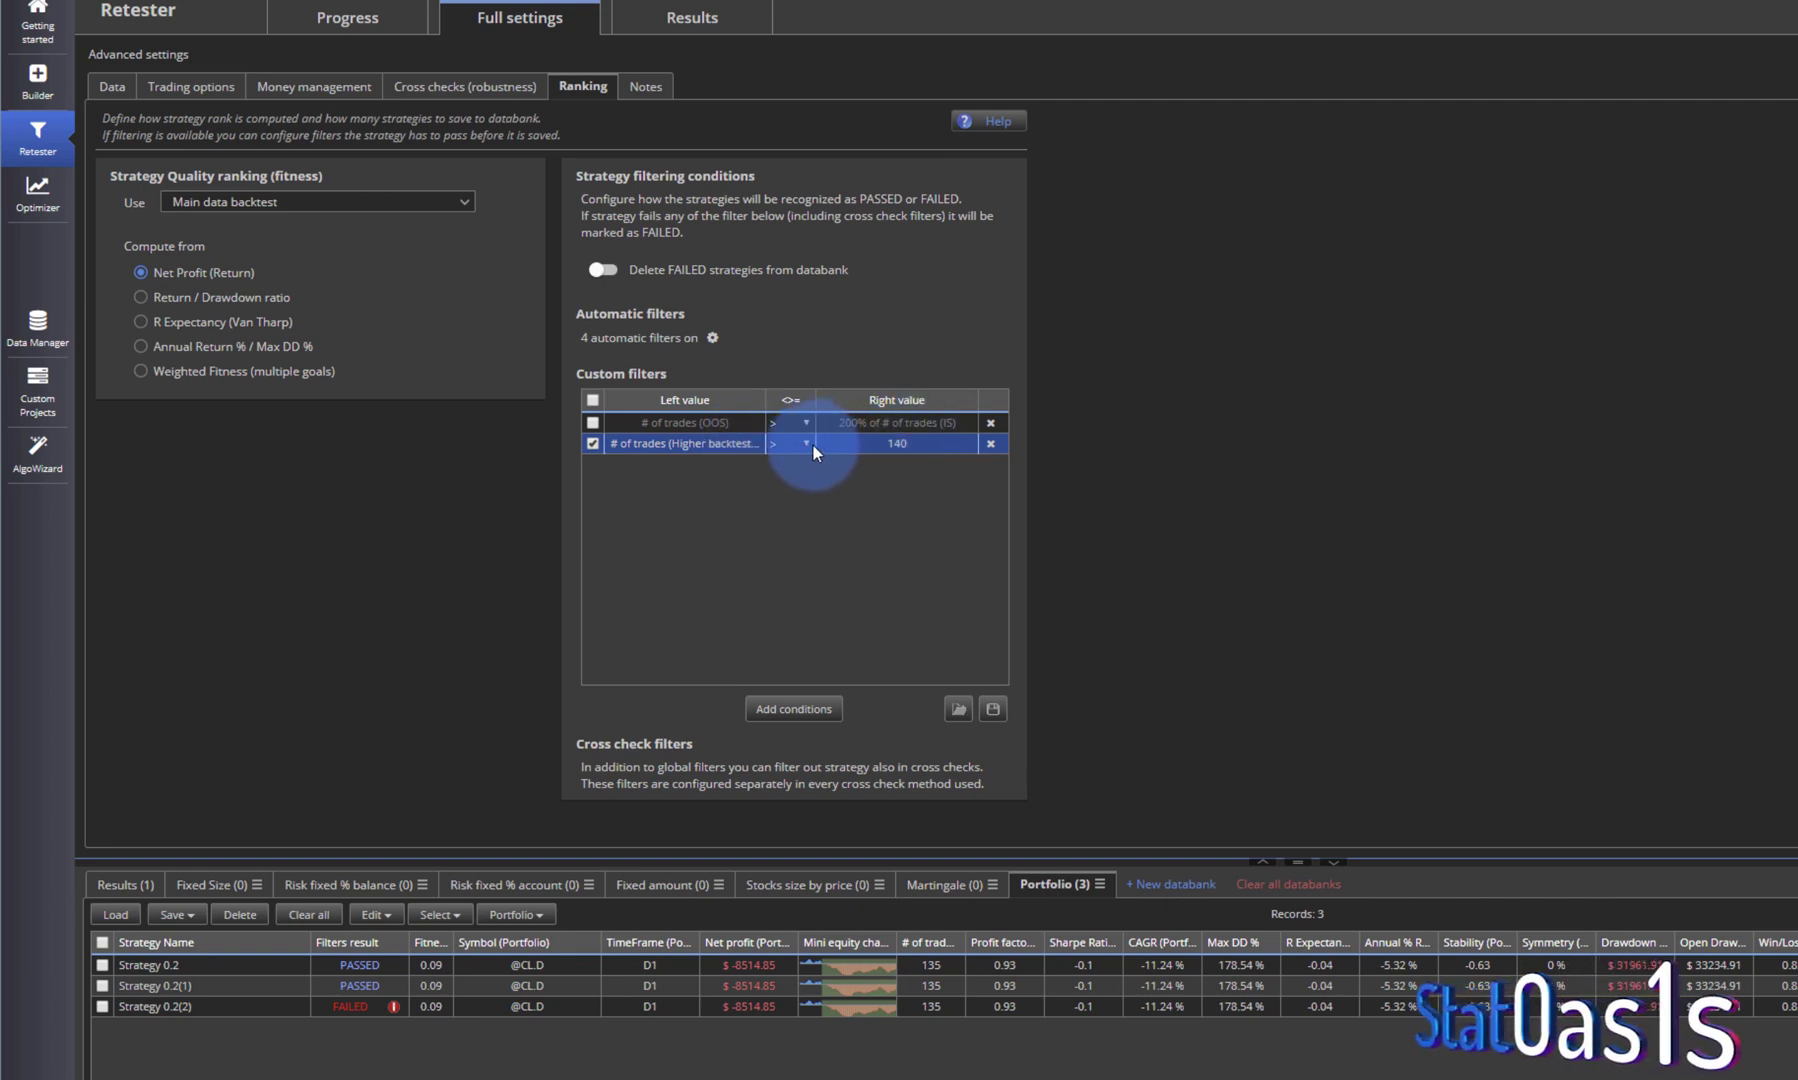
Step: Deactivate the Higher backtest precision # of trades custom filter and check the progress view
click(593, 443)
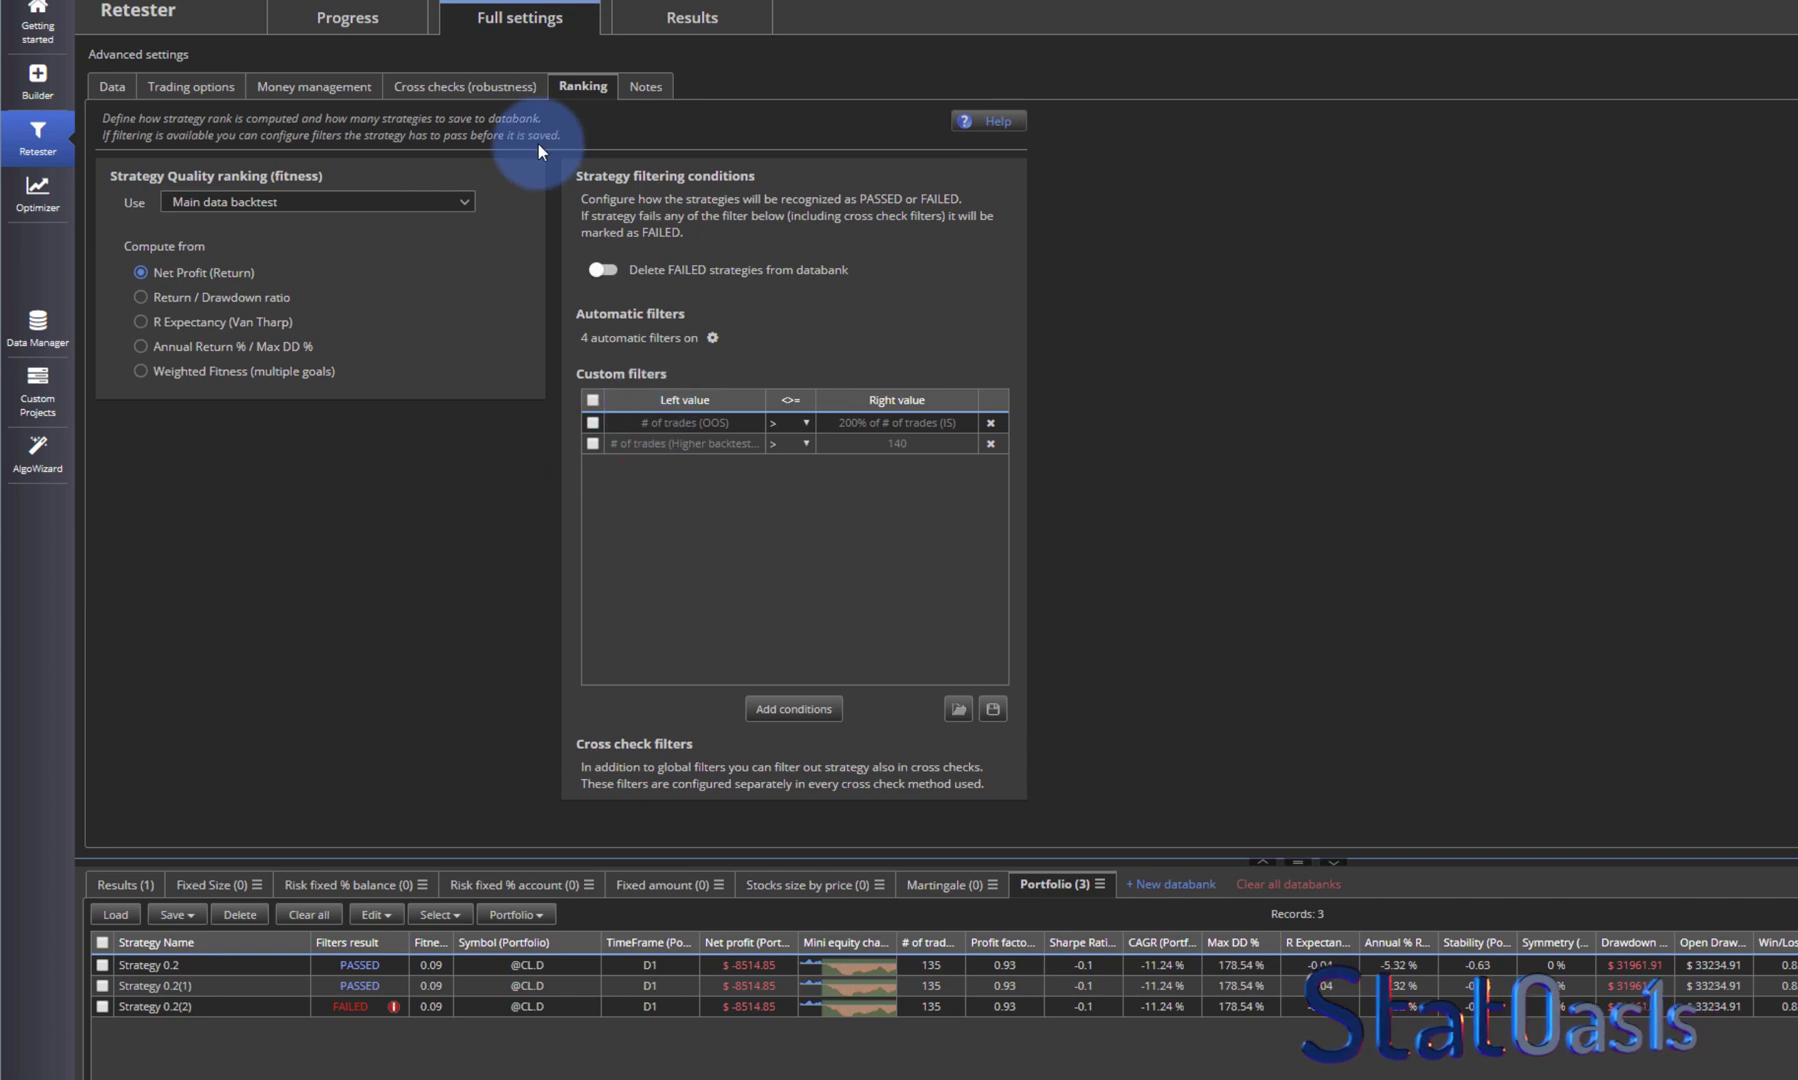
click(347, 17)
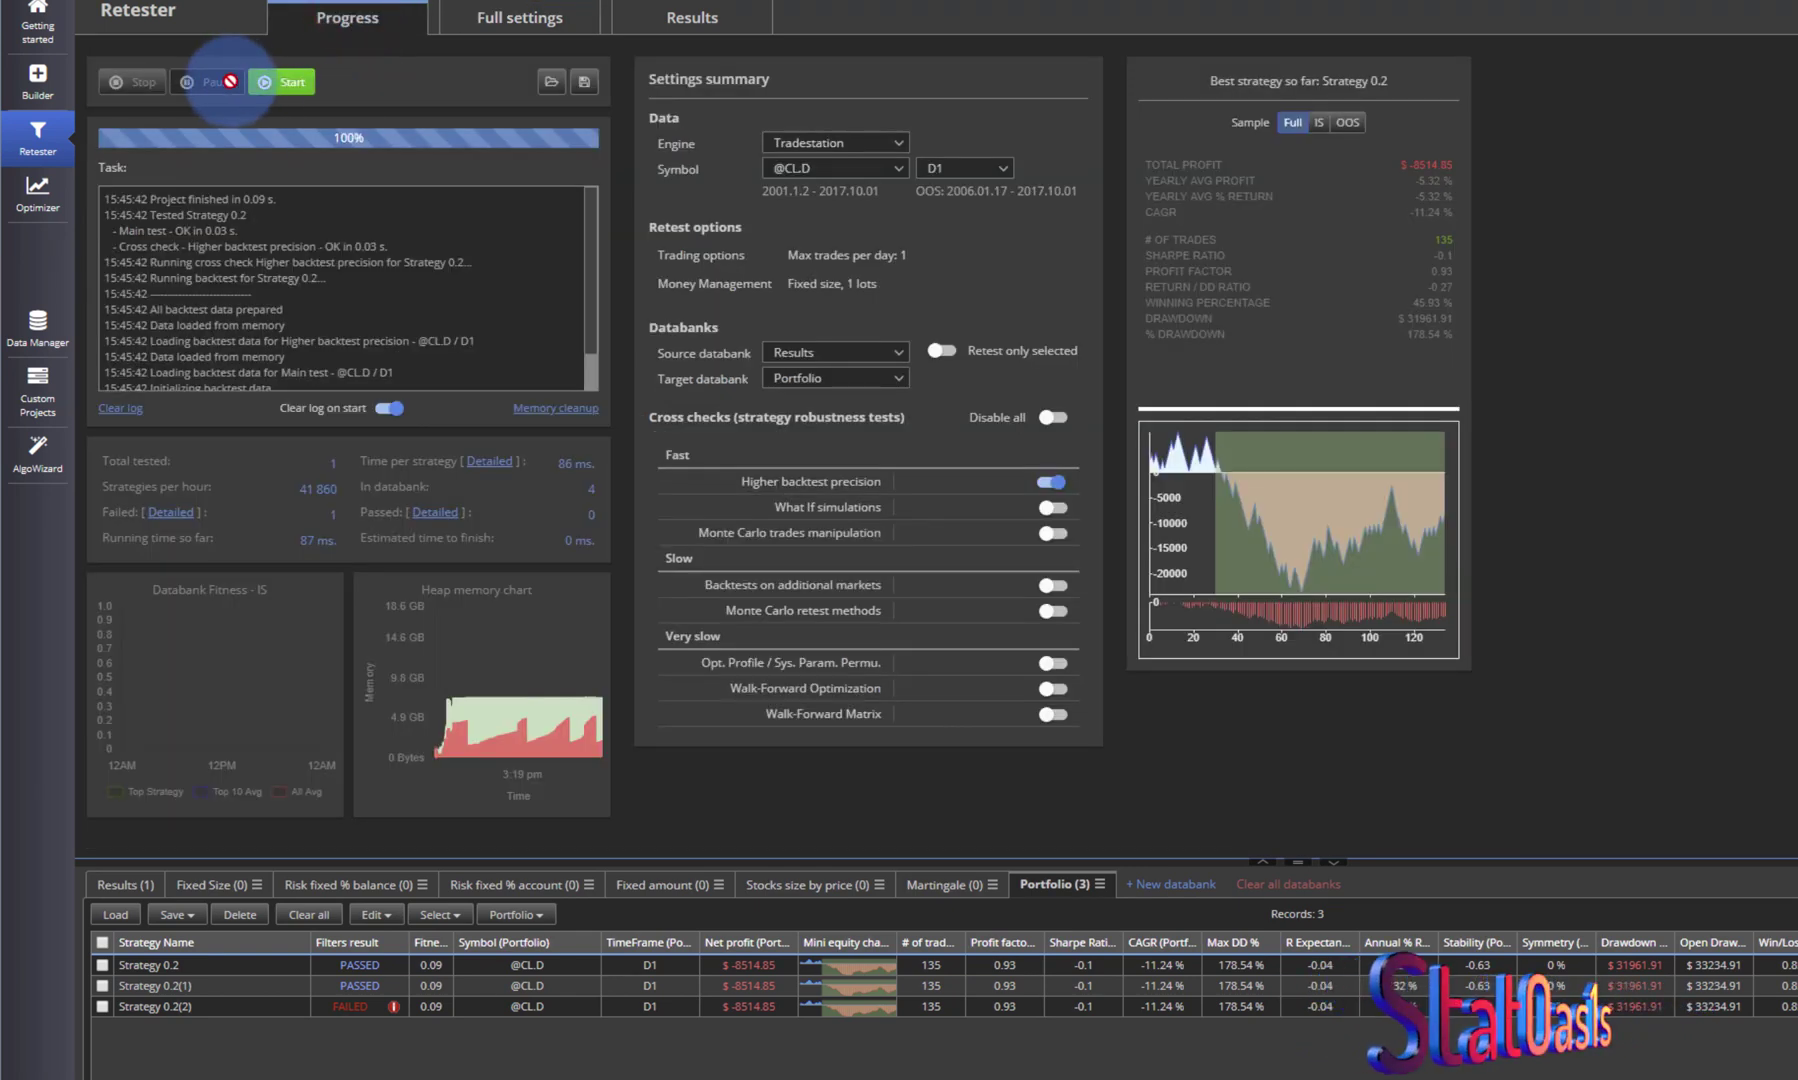
click(505, 20)
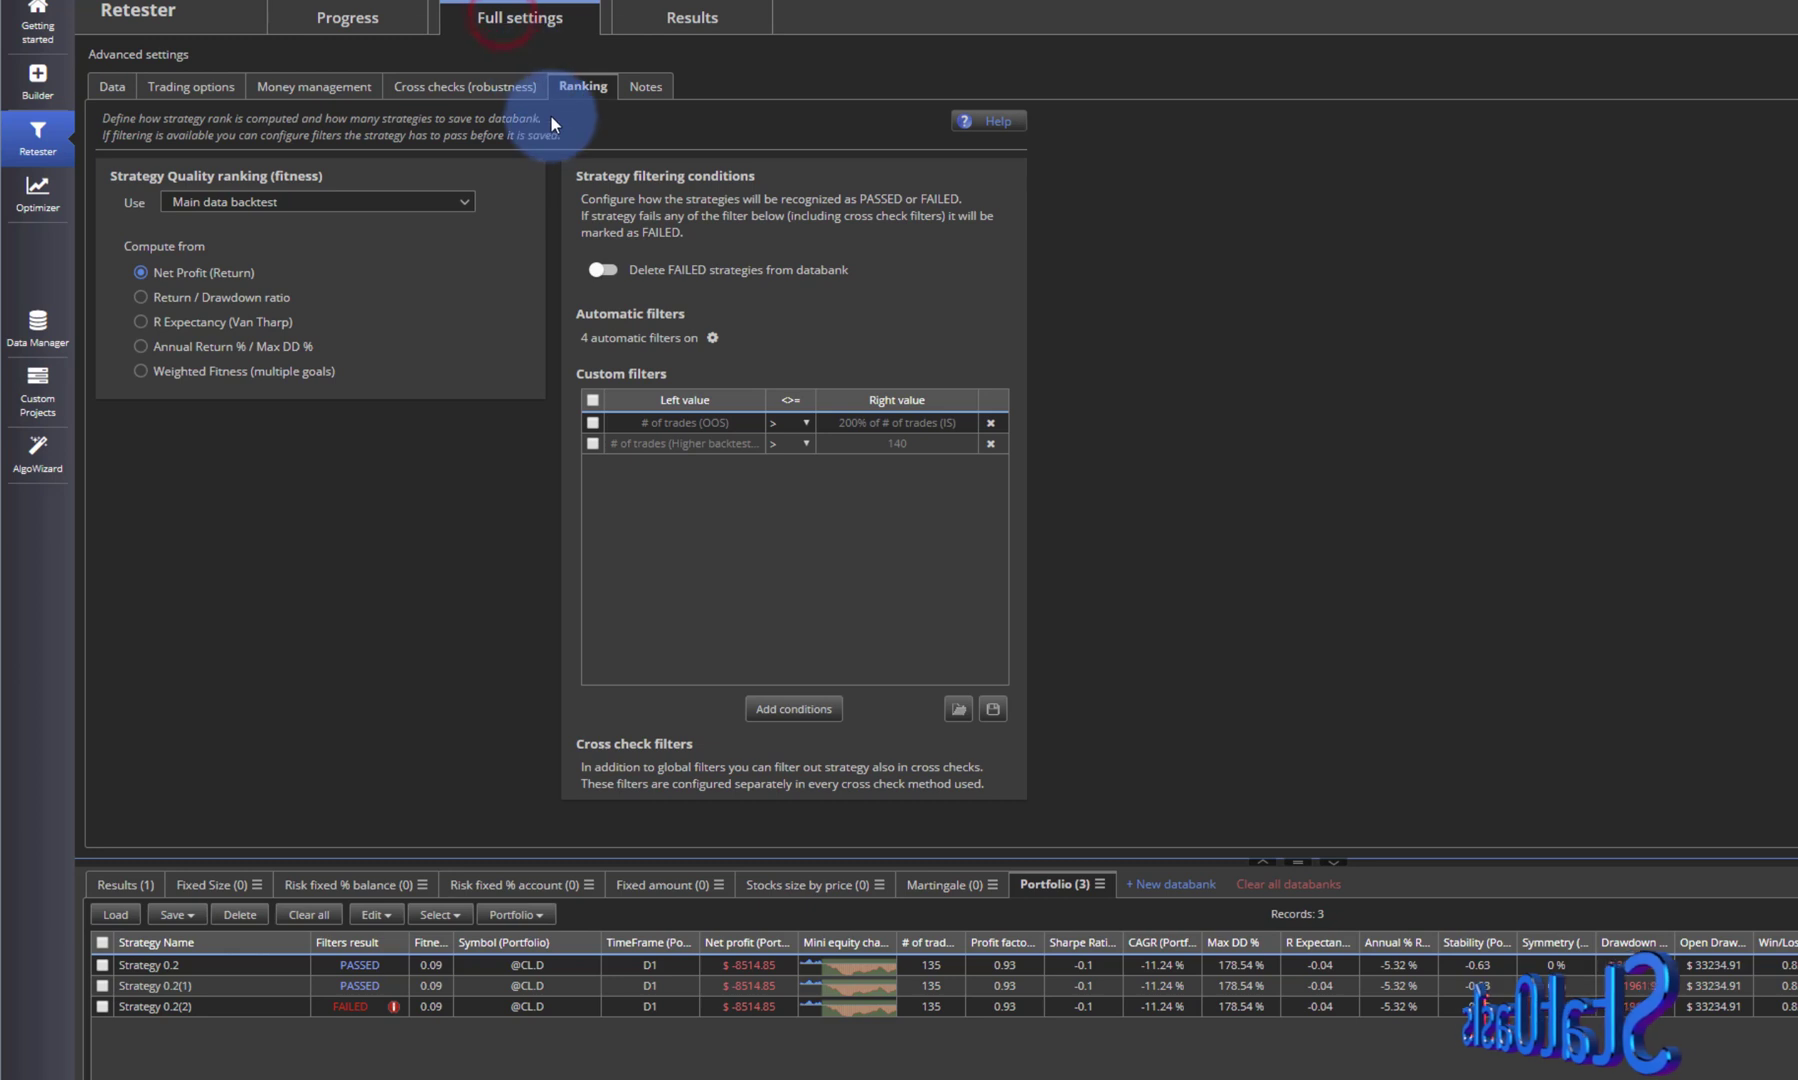
Step: Reactivate the # of trades condition and try Main data as its source backtest
double_click(706, 446)
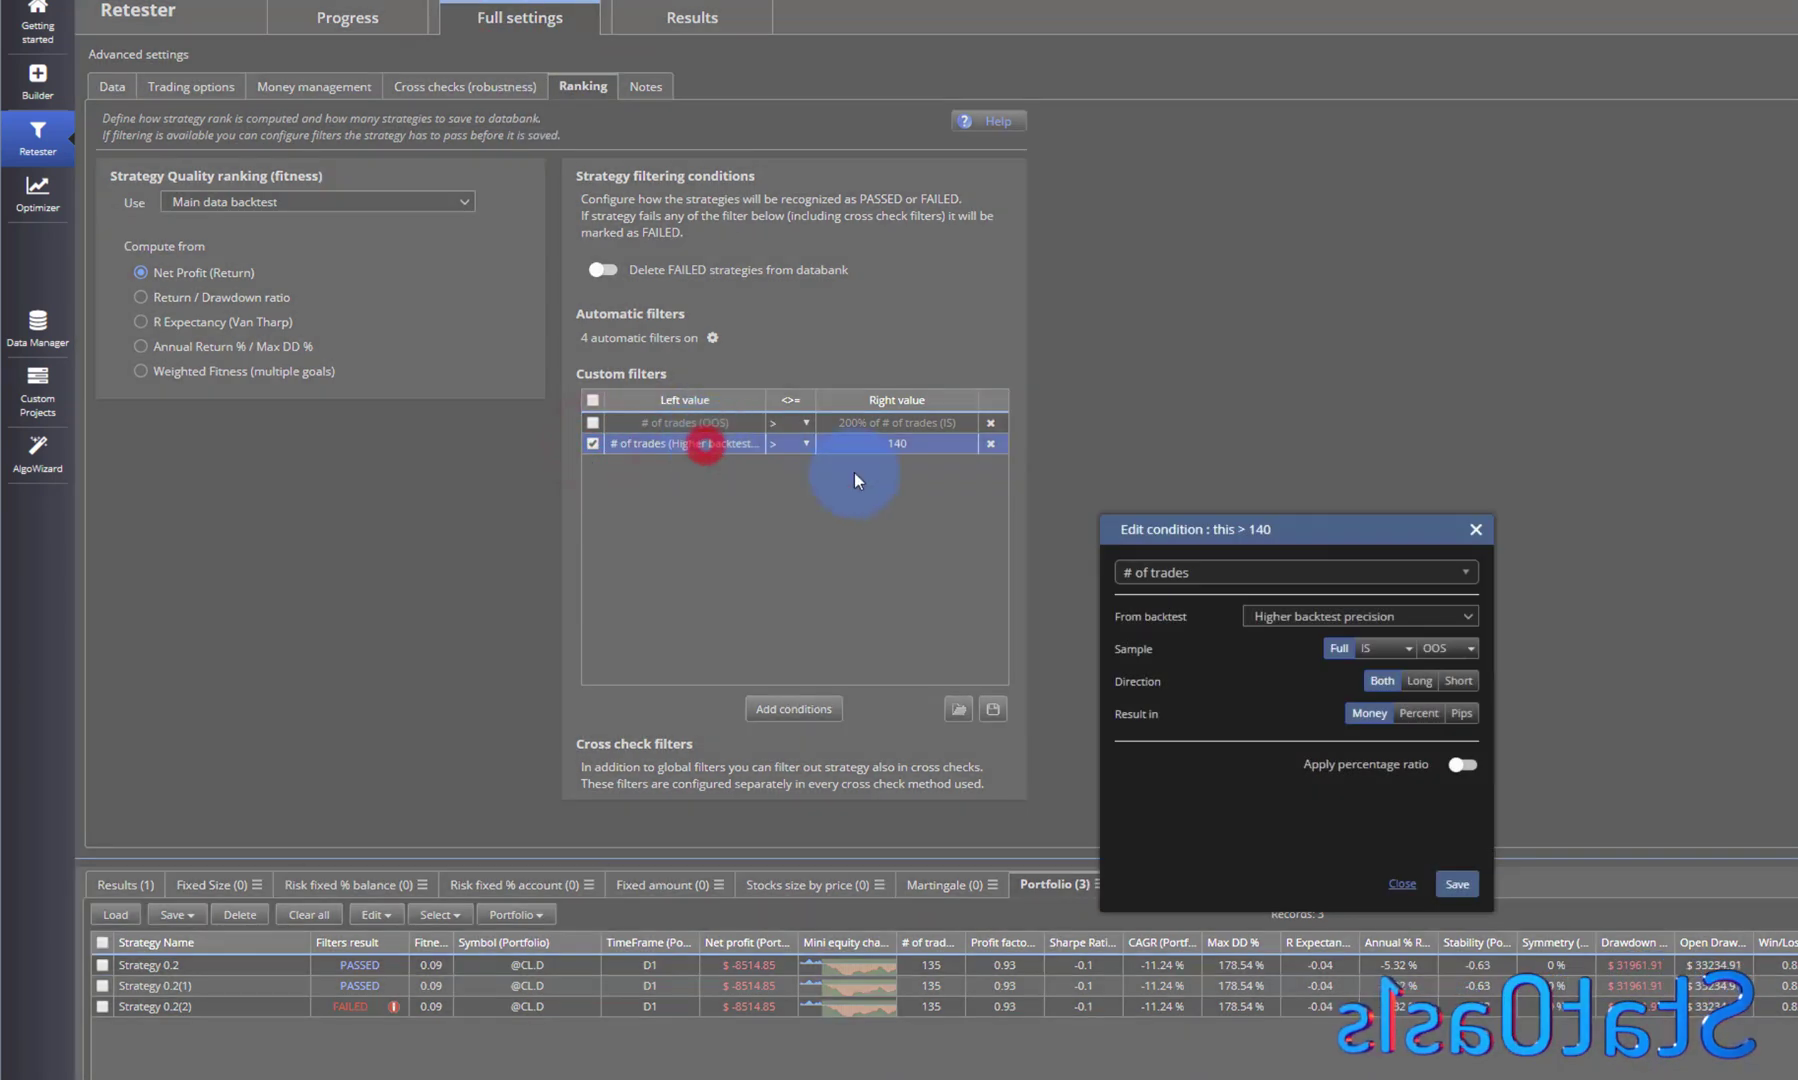
click(1337, 622)
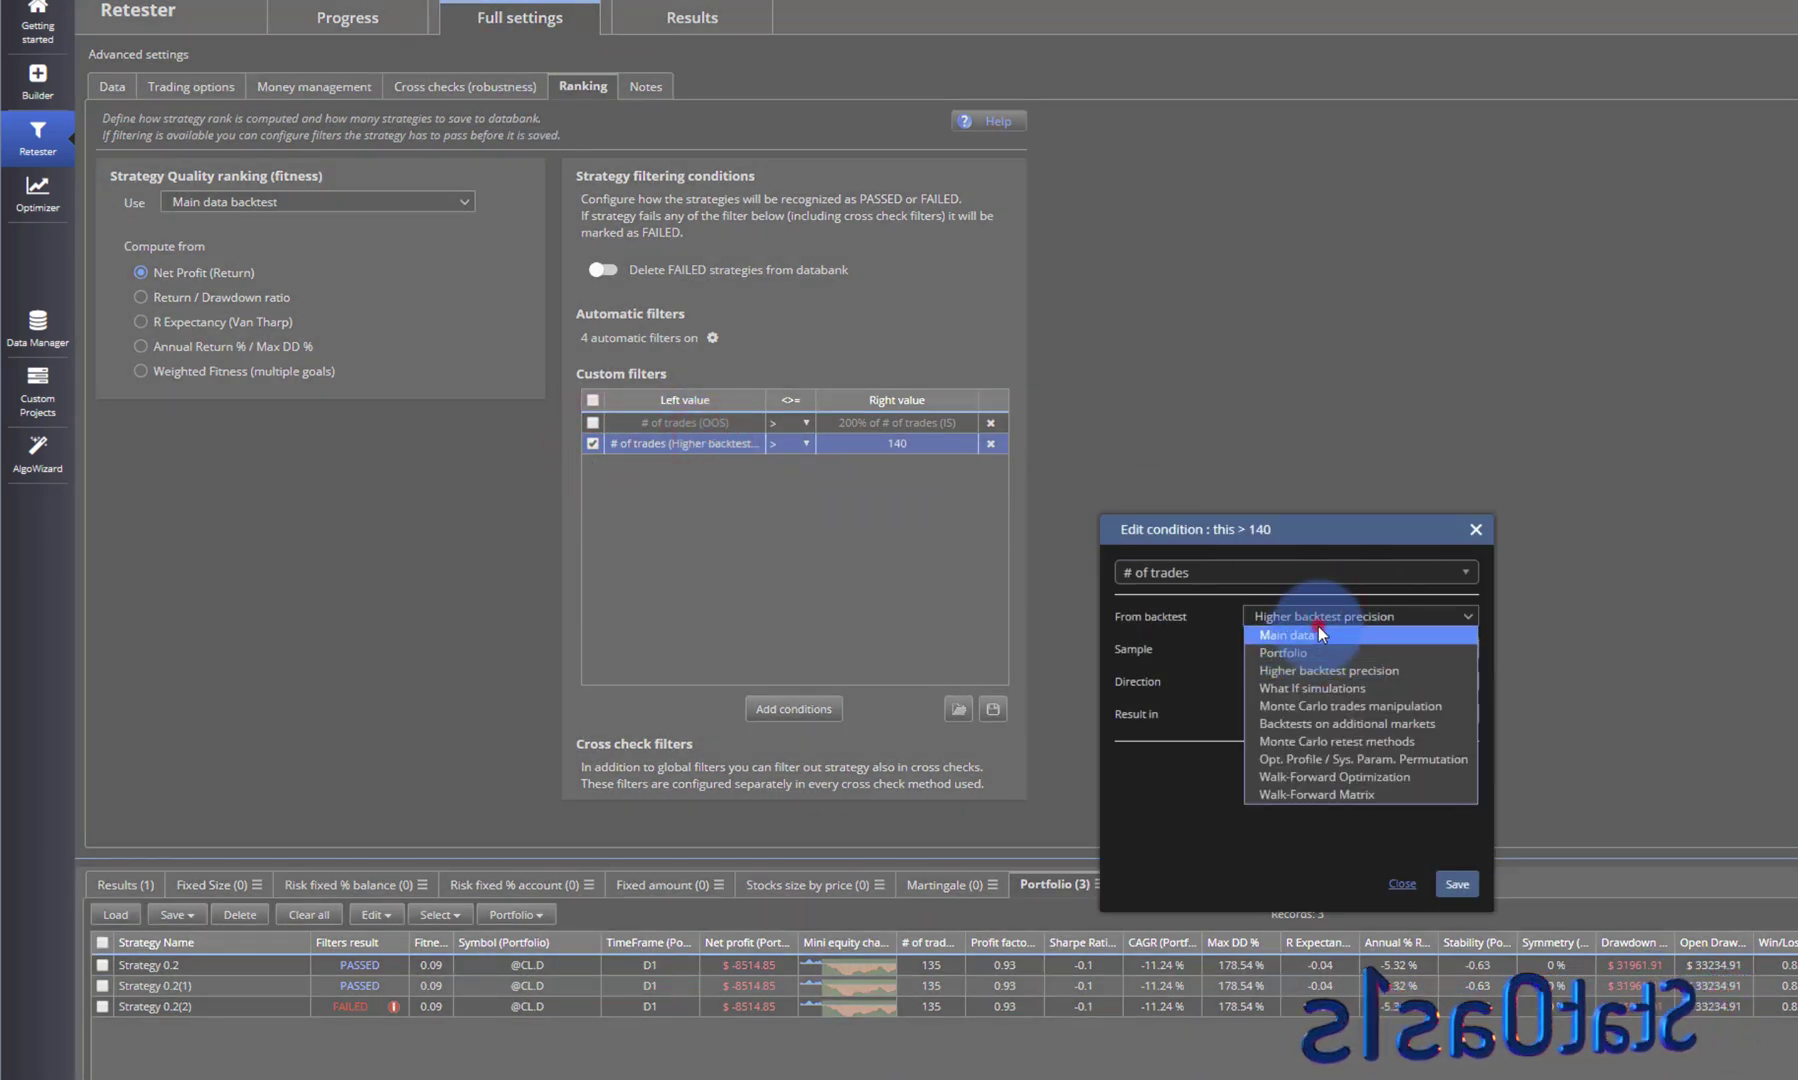
click(1312, 636)
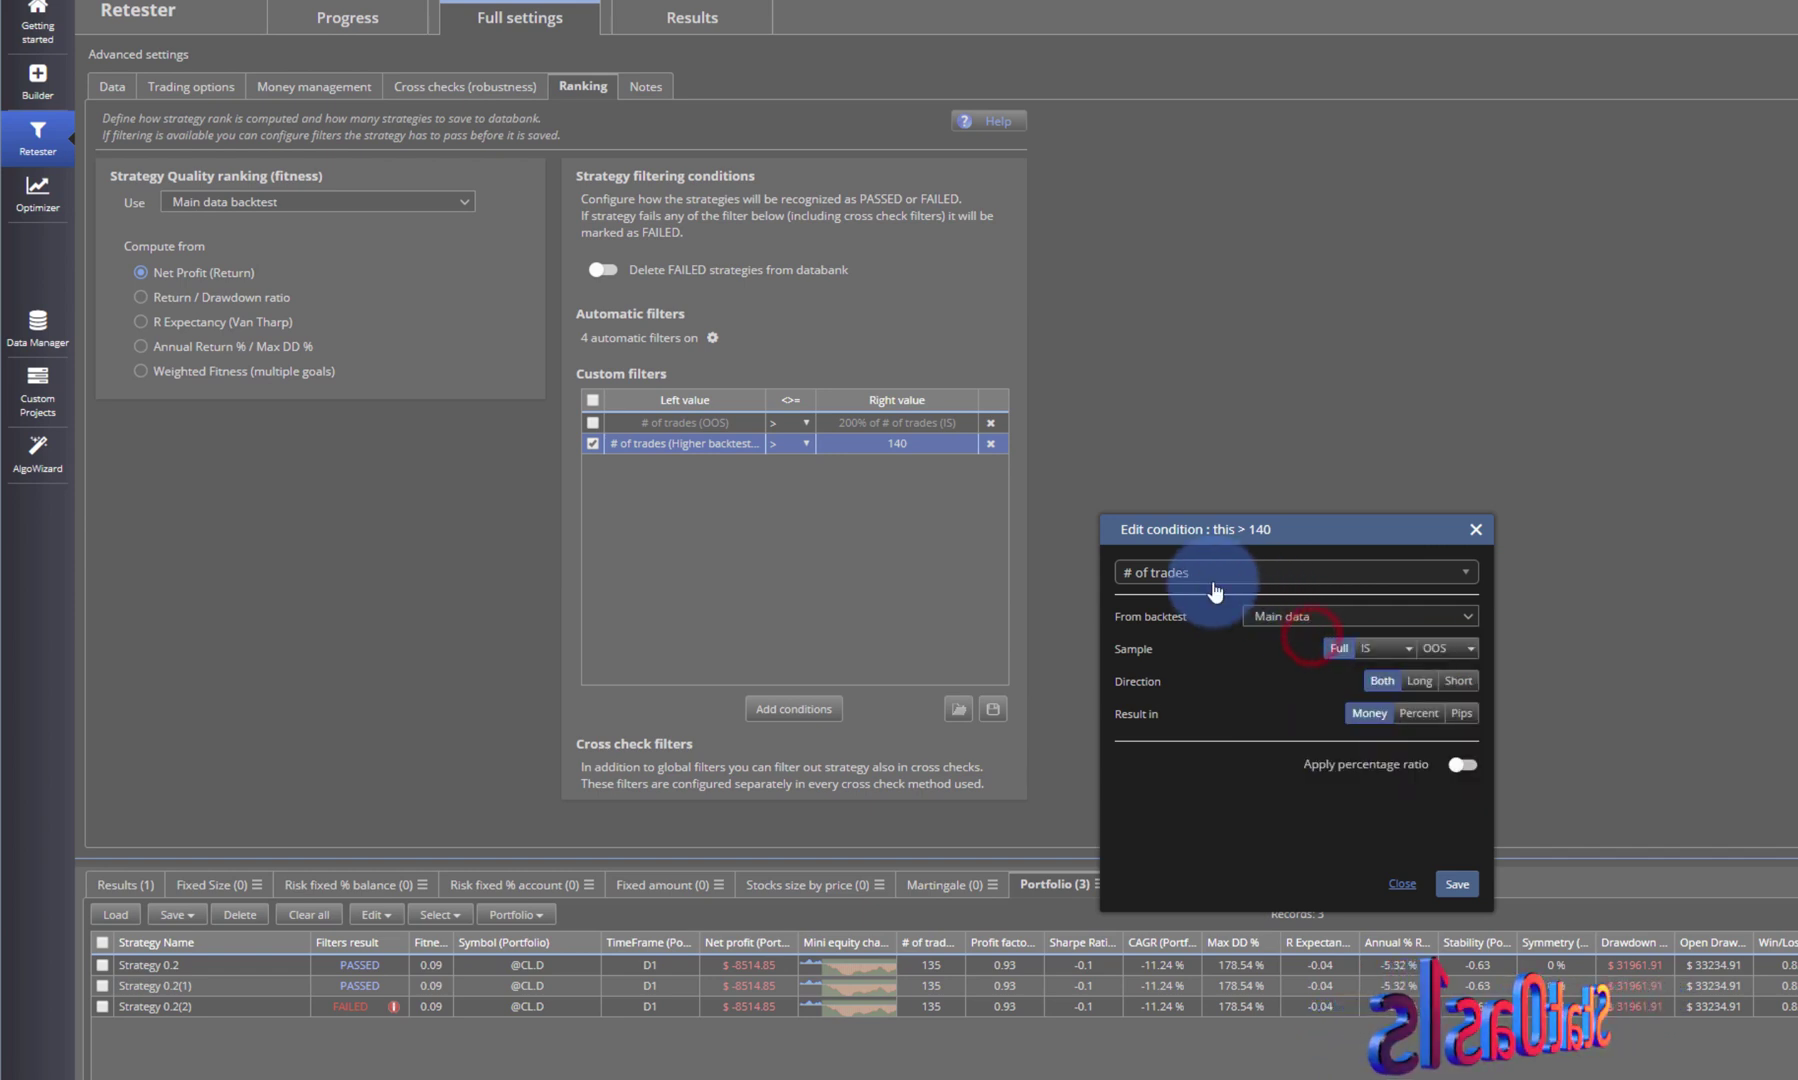
Step: Examine the condition's available metrics and its IS and OOS sample options, and close the editor without saving
click(1208, 576)
mouse_move(1465, 629)
mouse_down()
mouse_move(1475, 839)
mouse_move(1469, 603)
mouse_up()
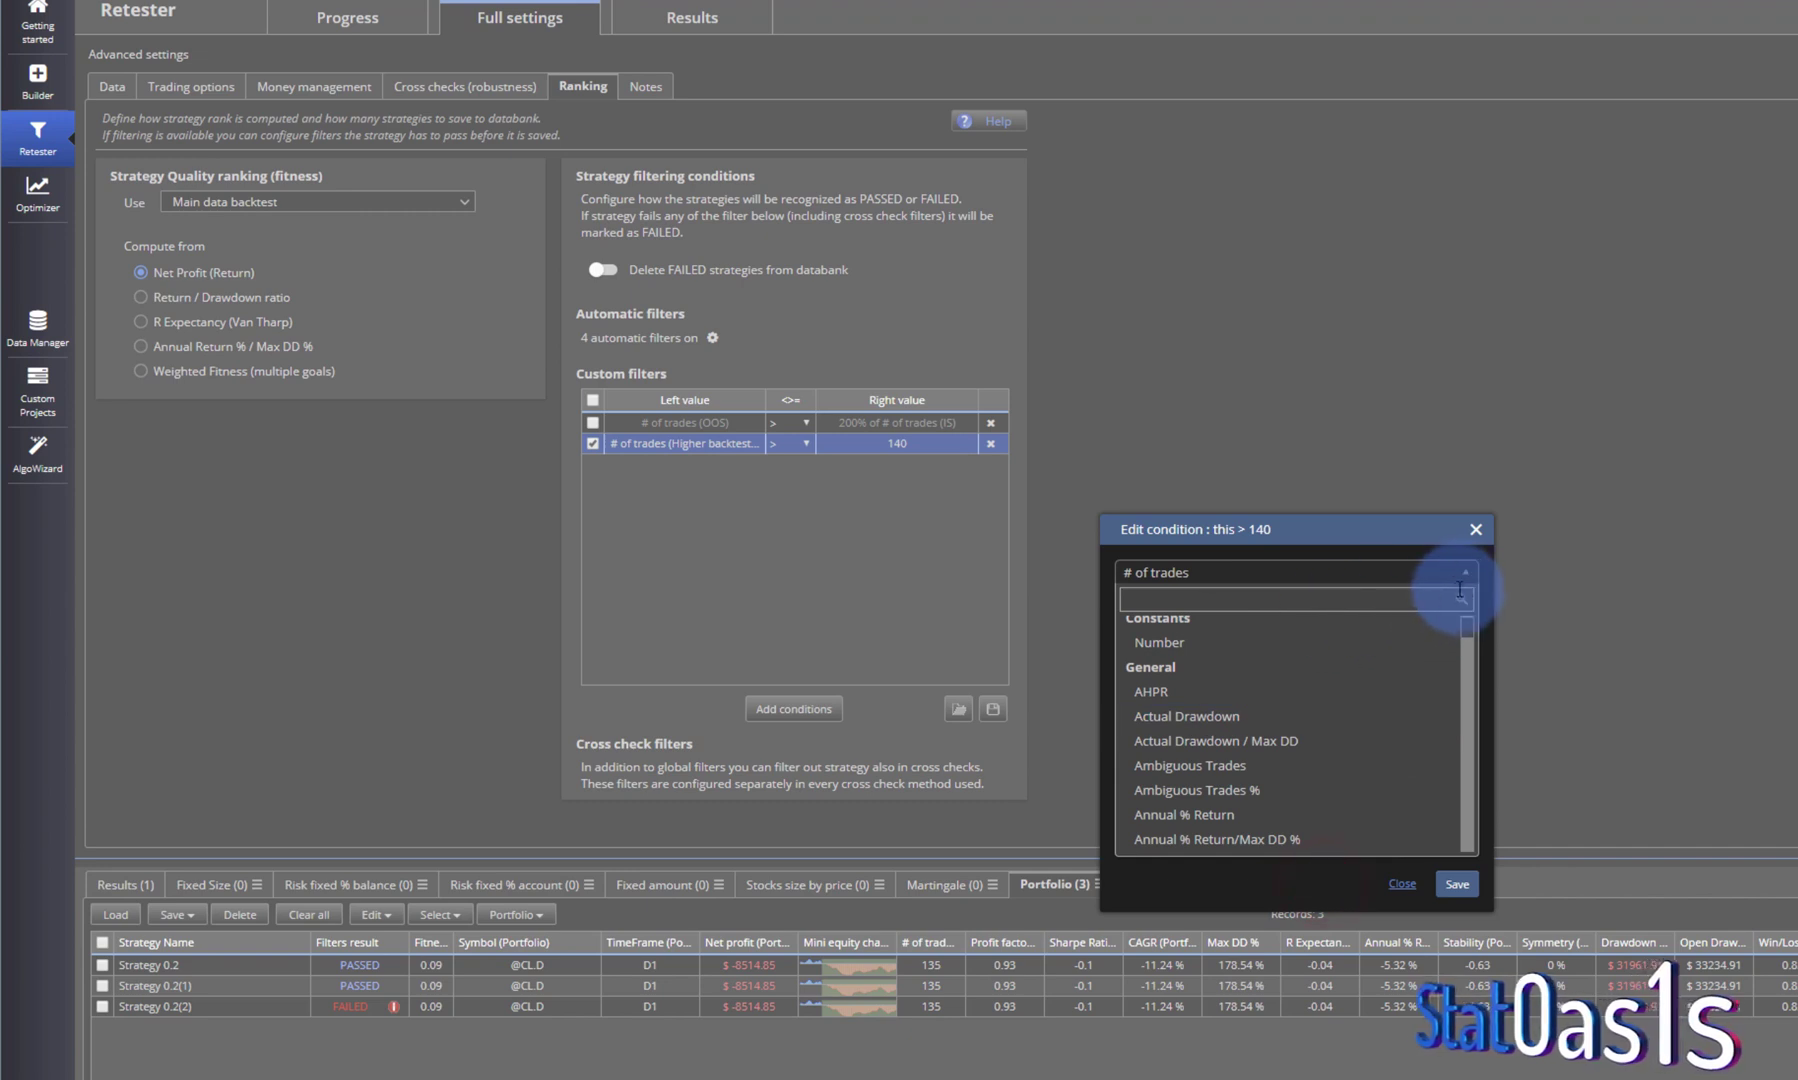
click(1465, 579)
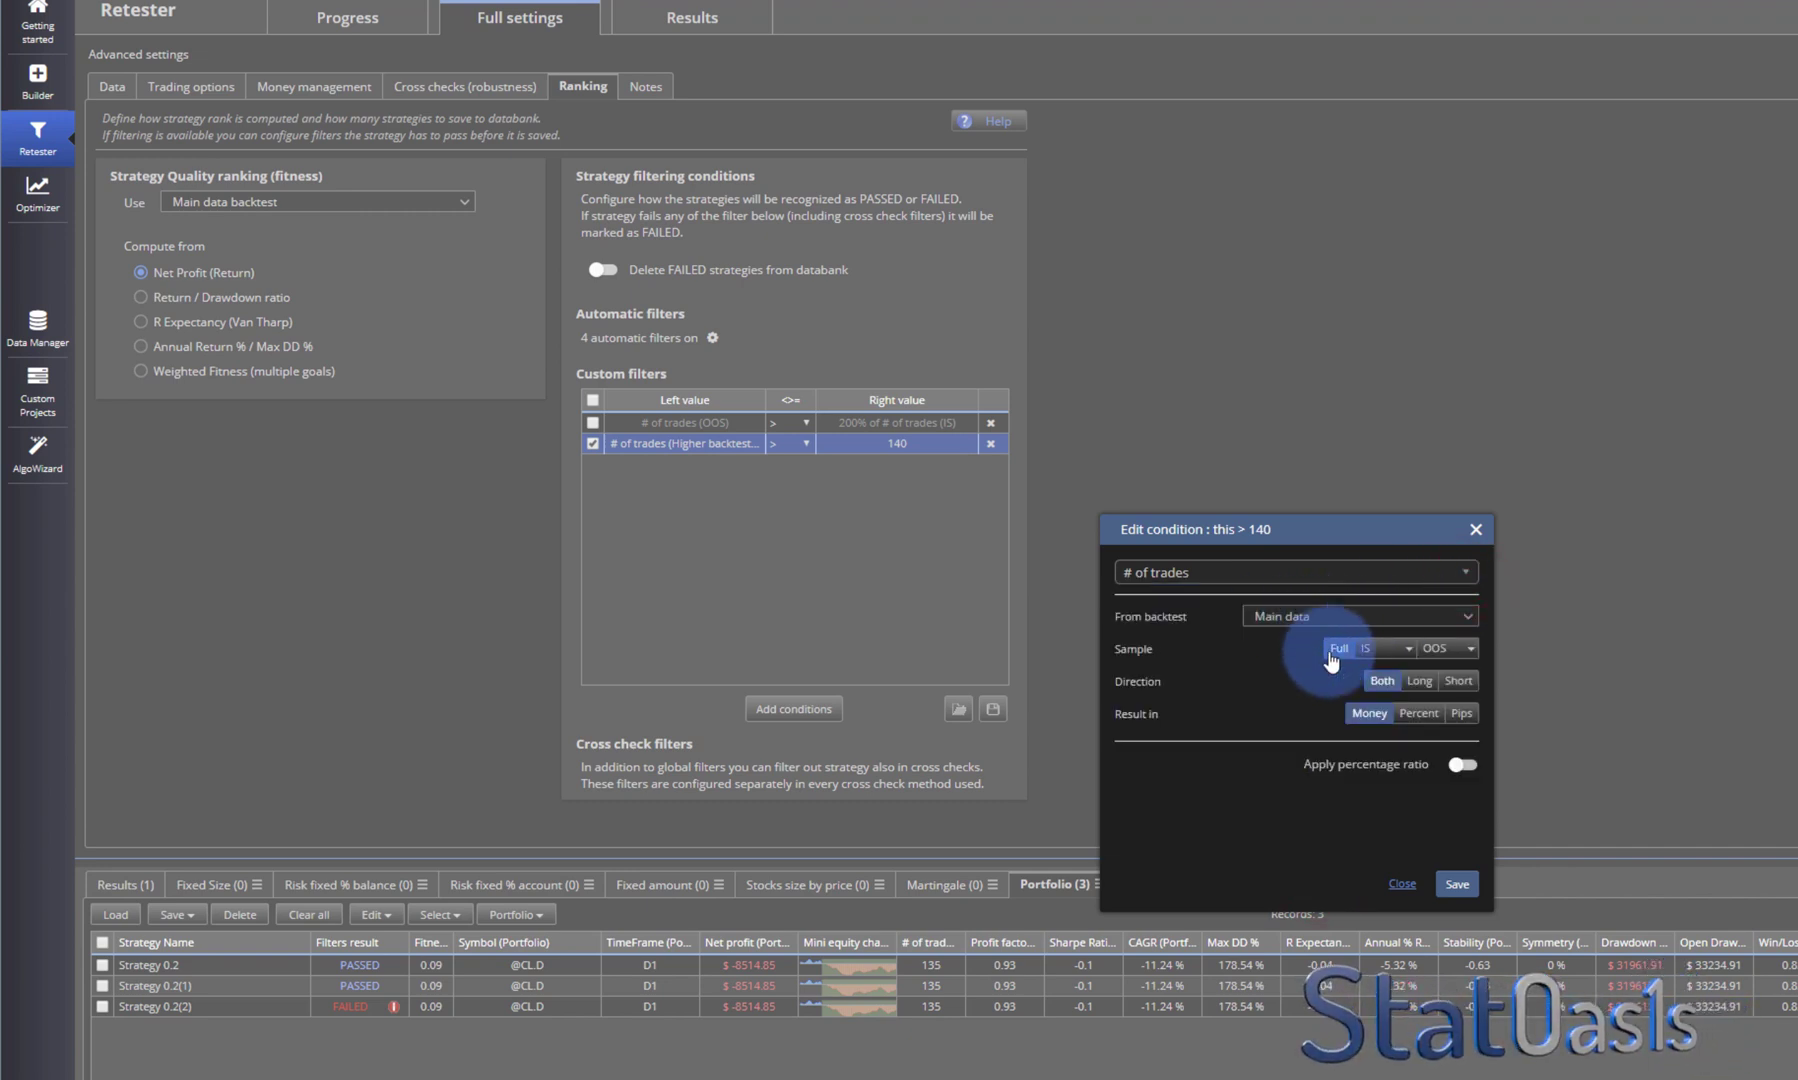
click(1408, 650)
click(1408, 655)
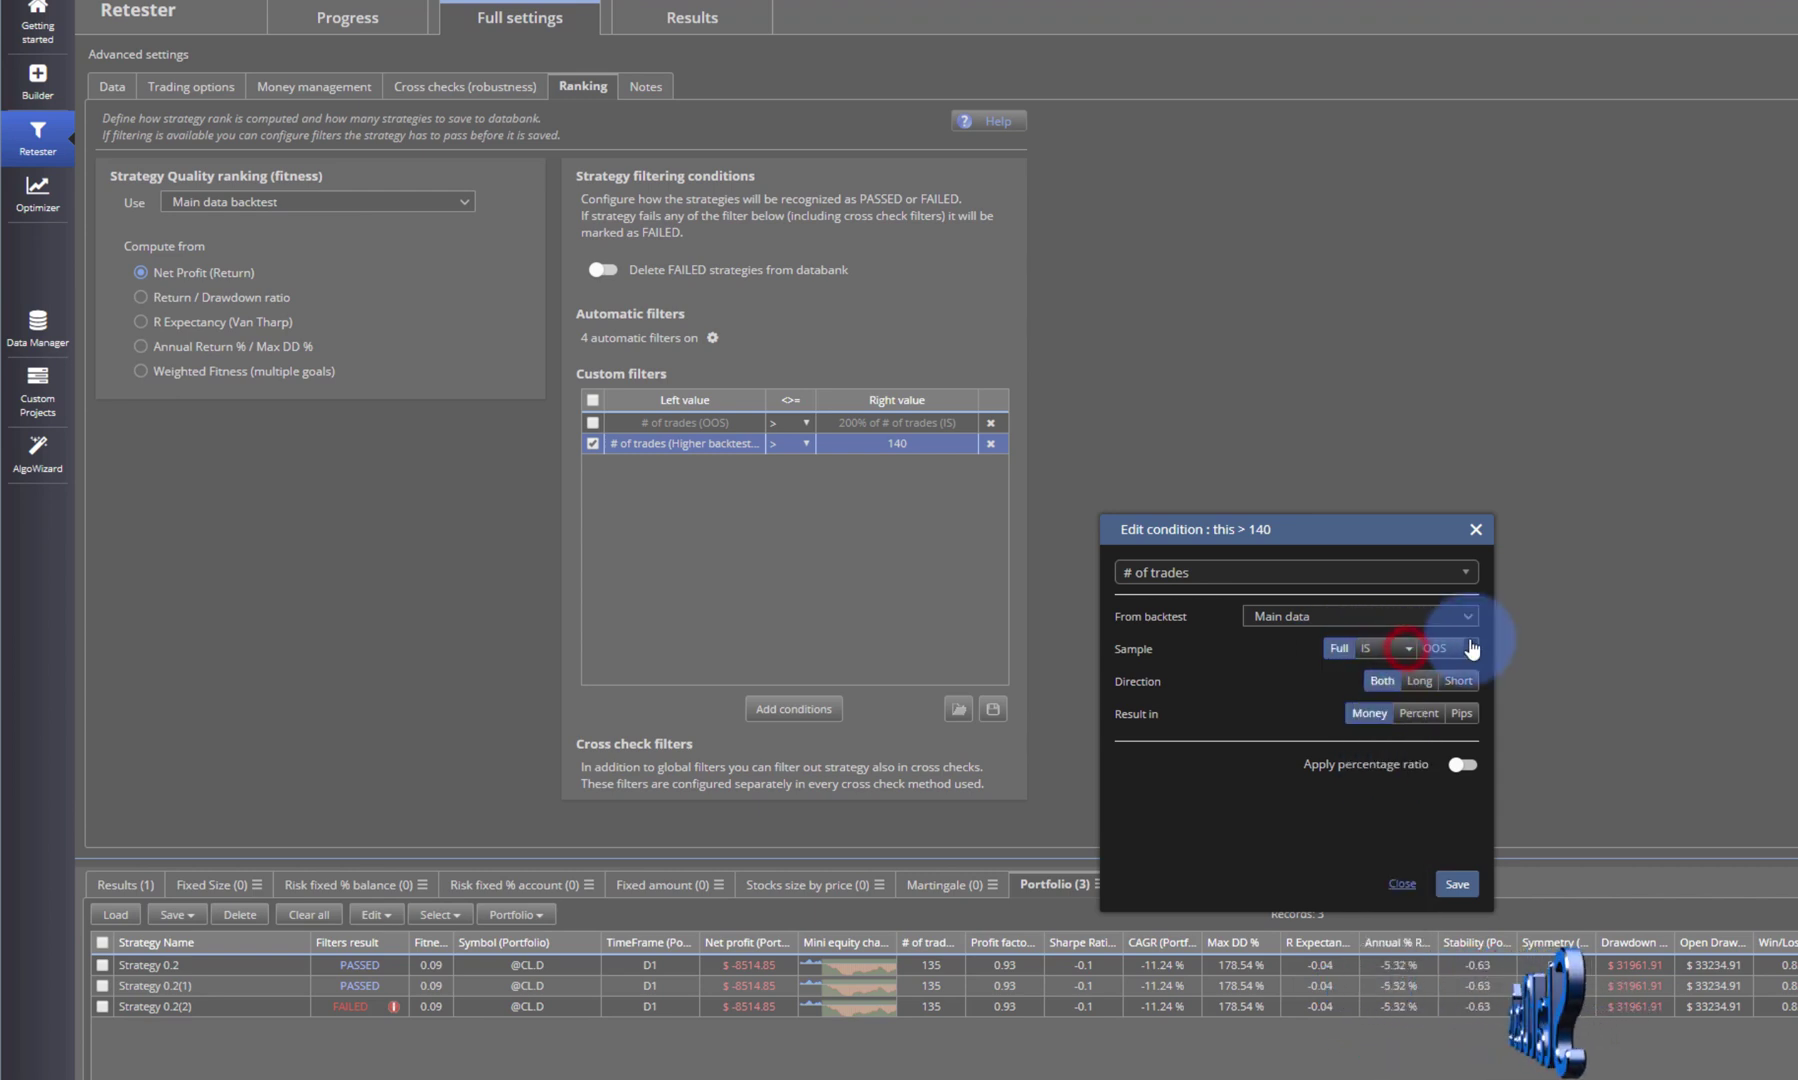
click(1471, 648)
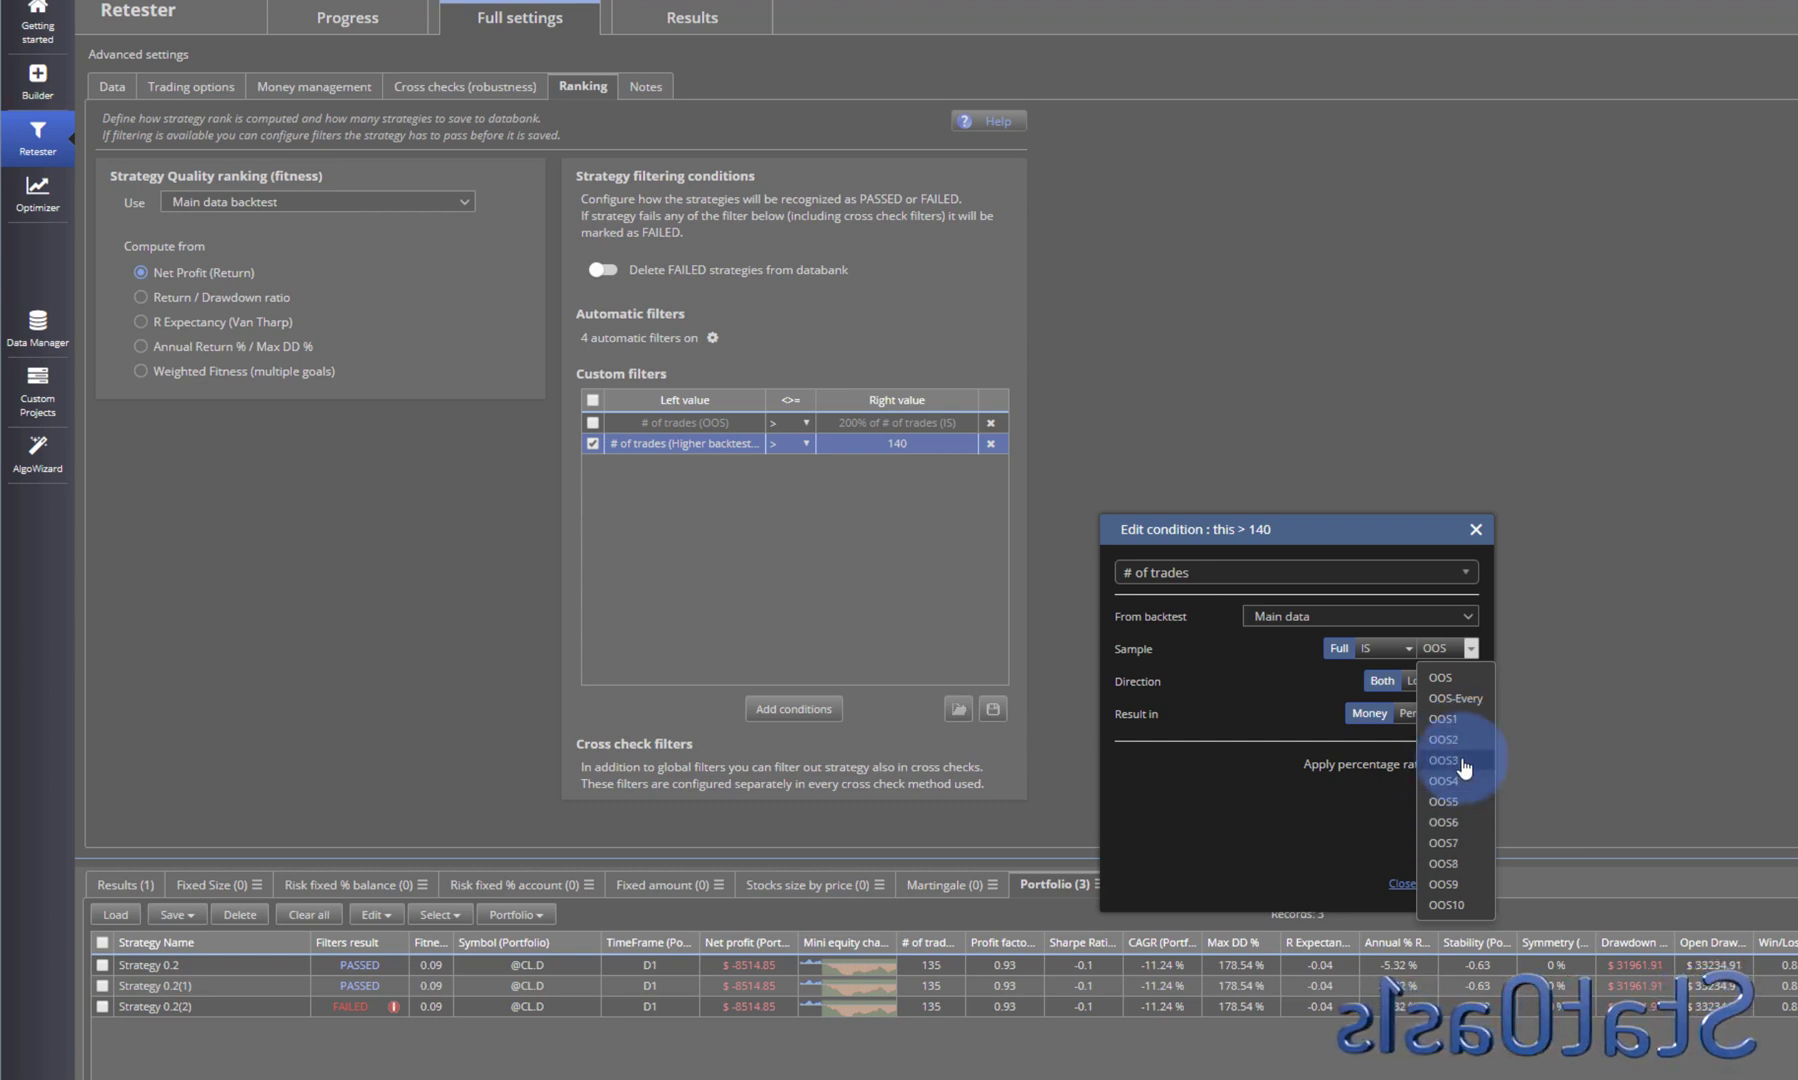
click(1468, 650)
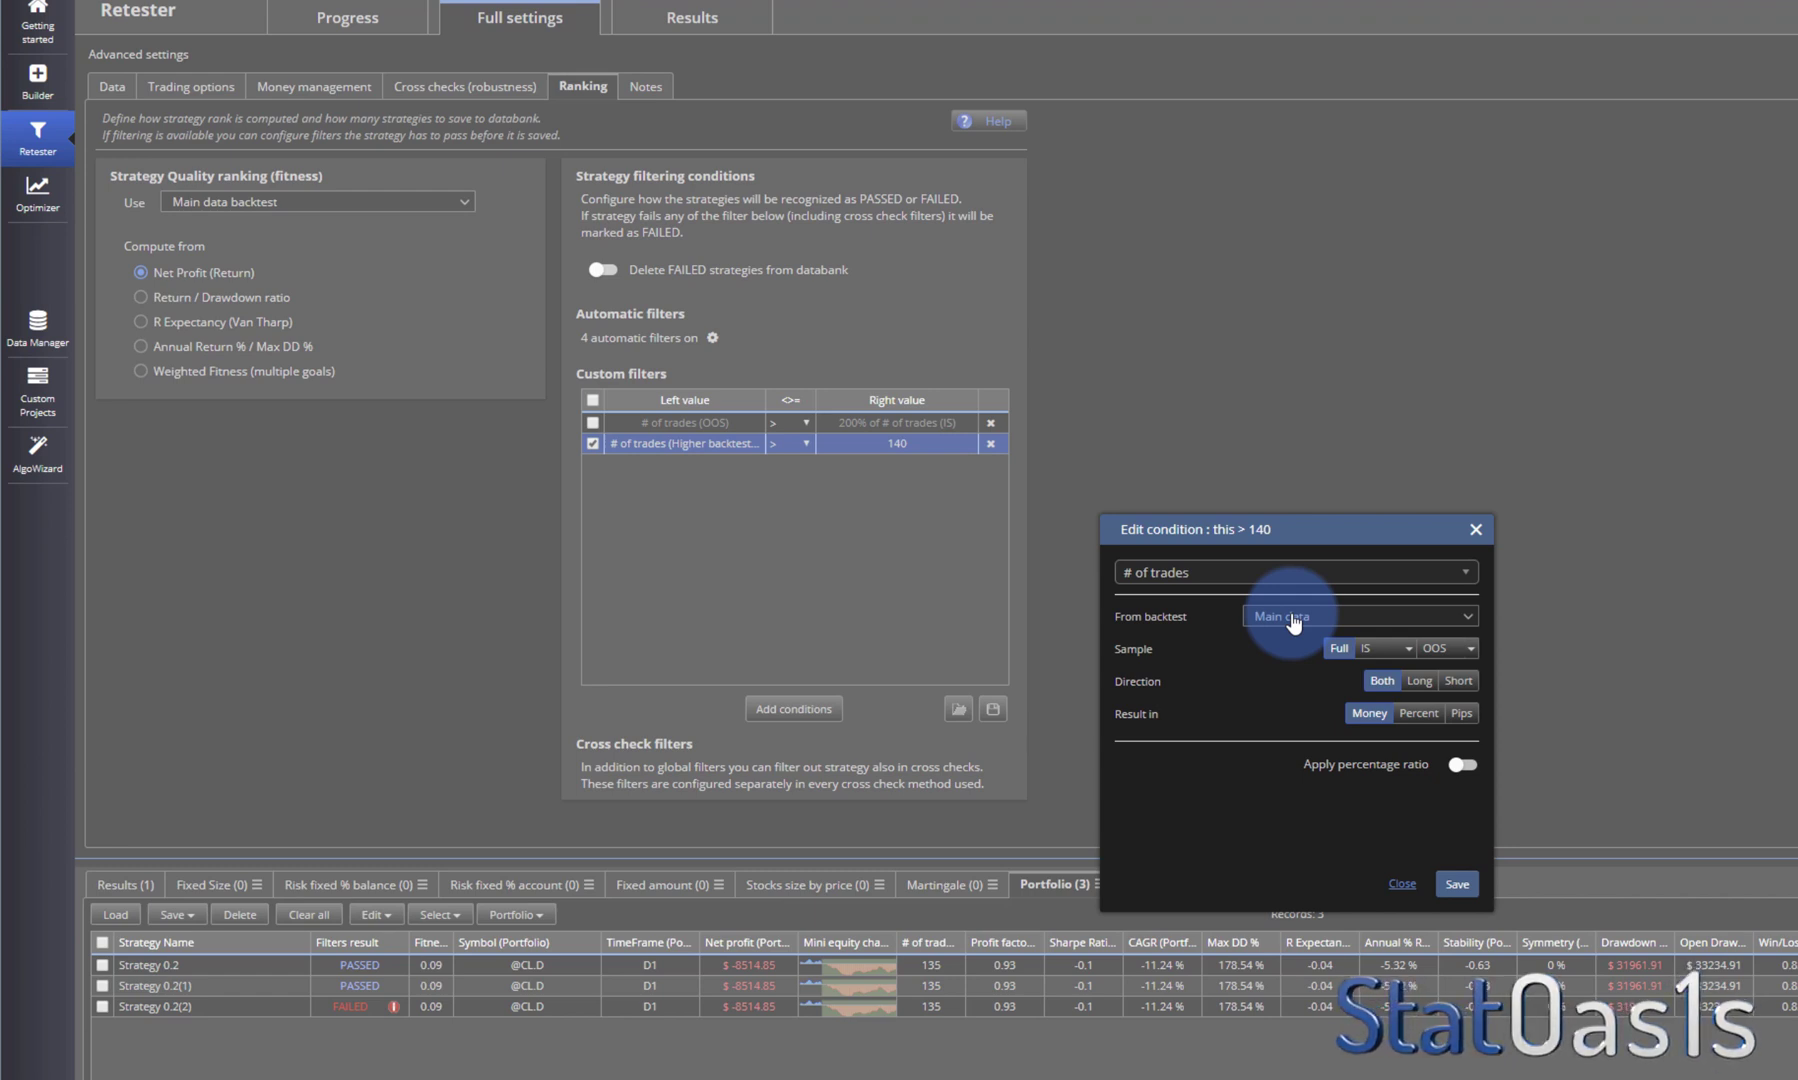
click(1401, 885)
Step: Compare the list of available cross checks with the custom filters defined in the ranking settings
click(515, 86)
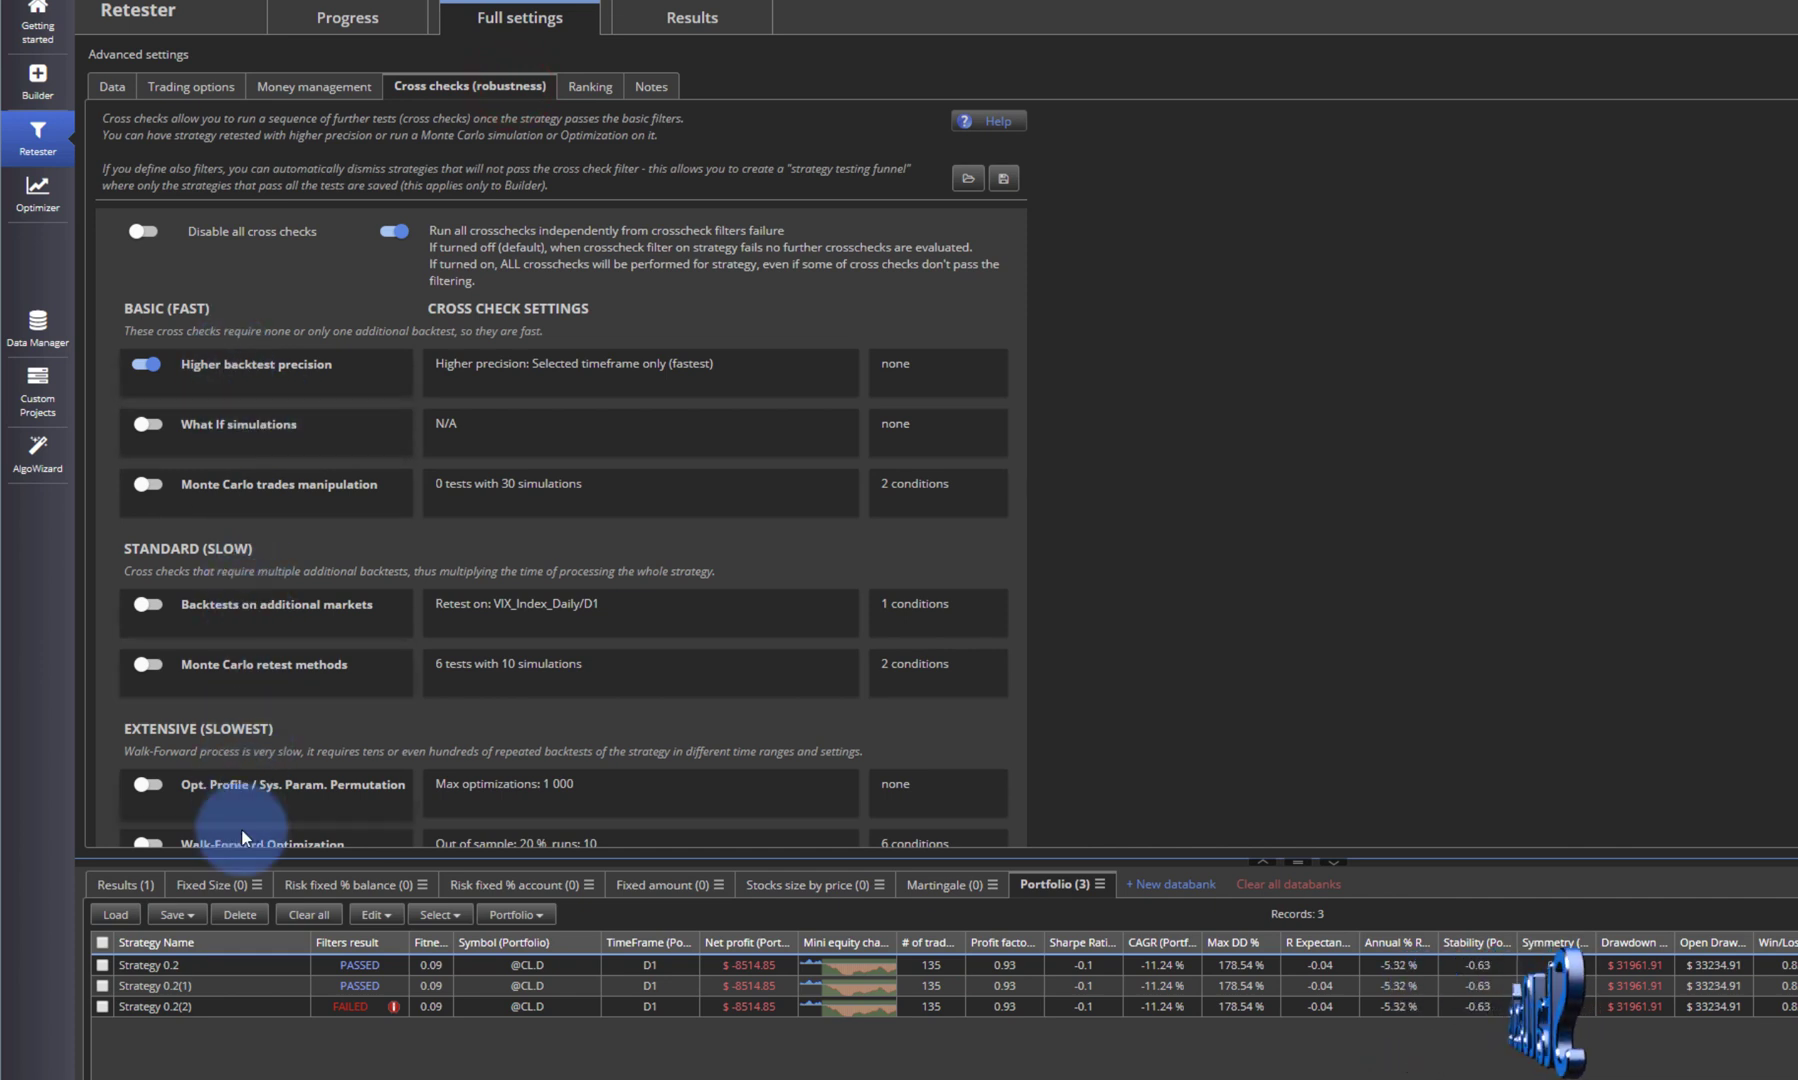
scroll(250, 490, down, 2)
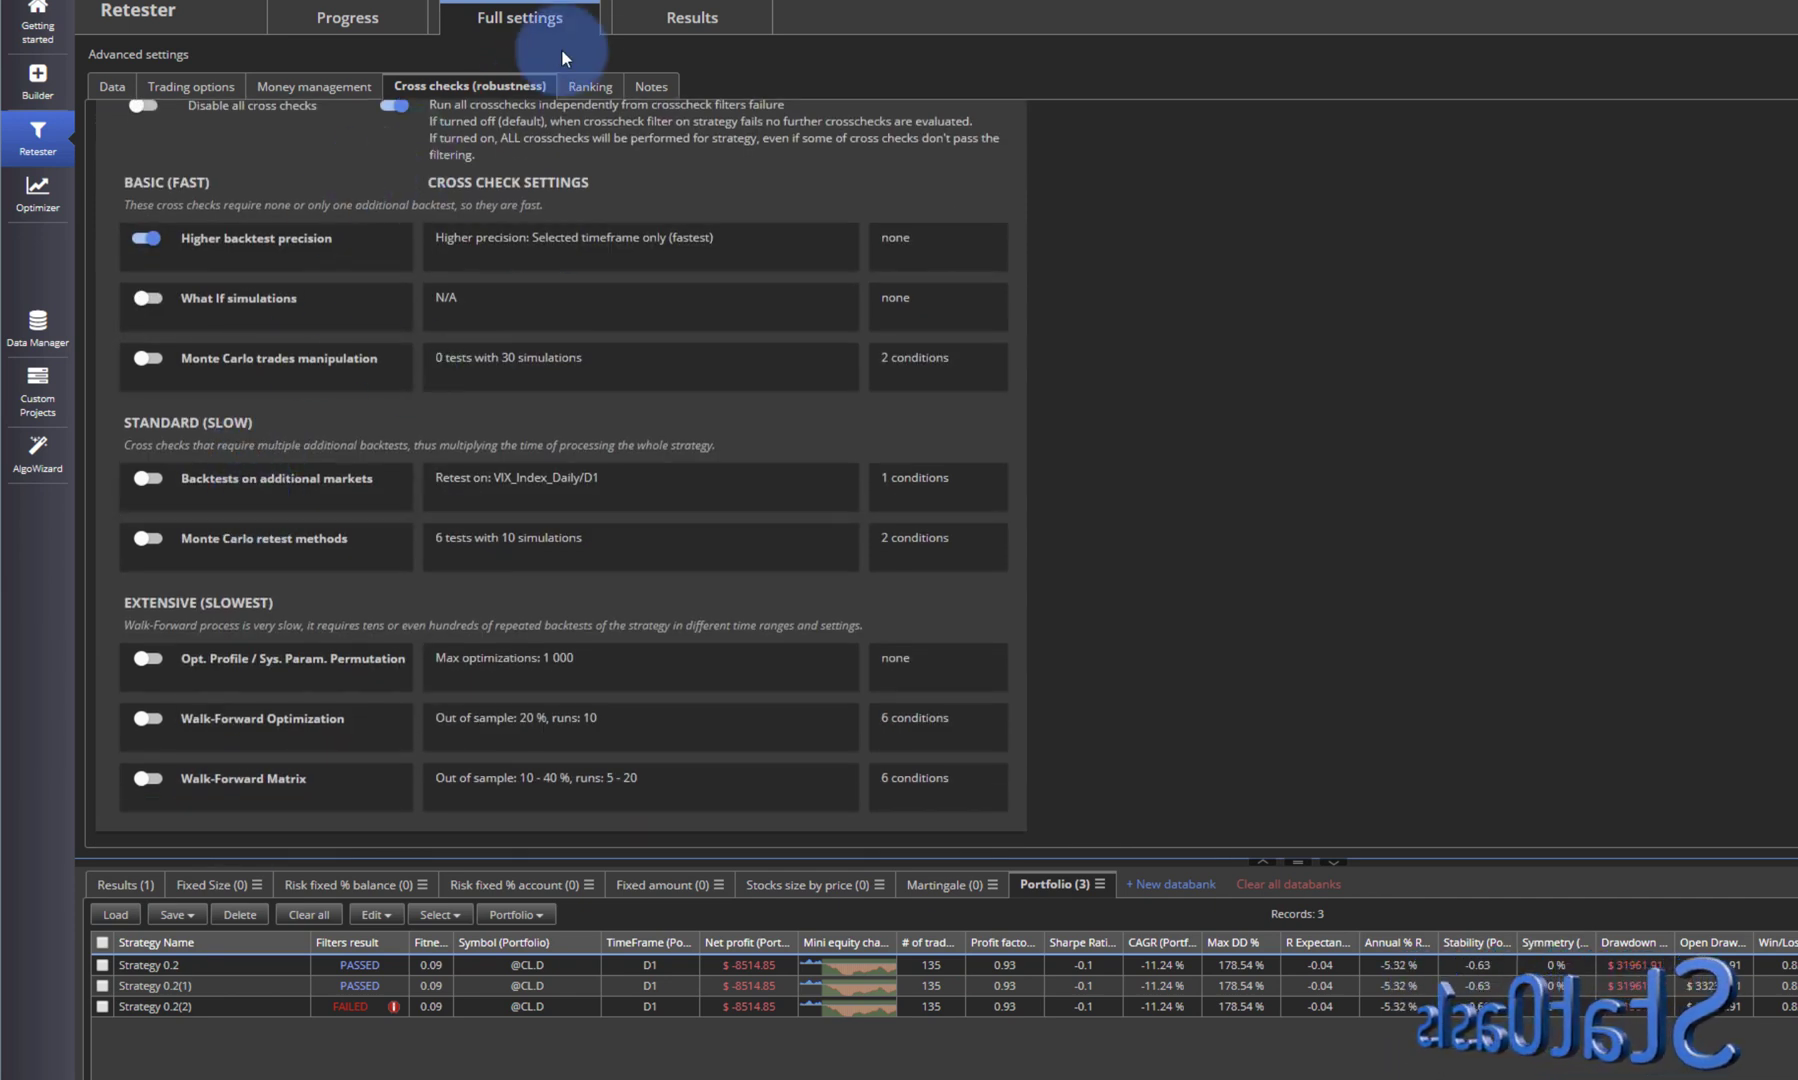
click(589, 82)
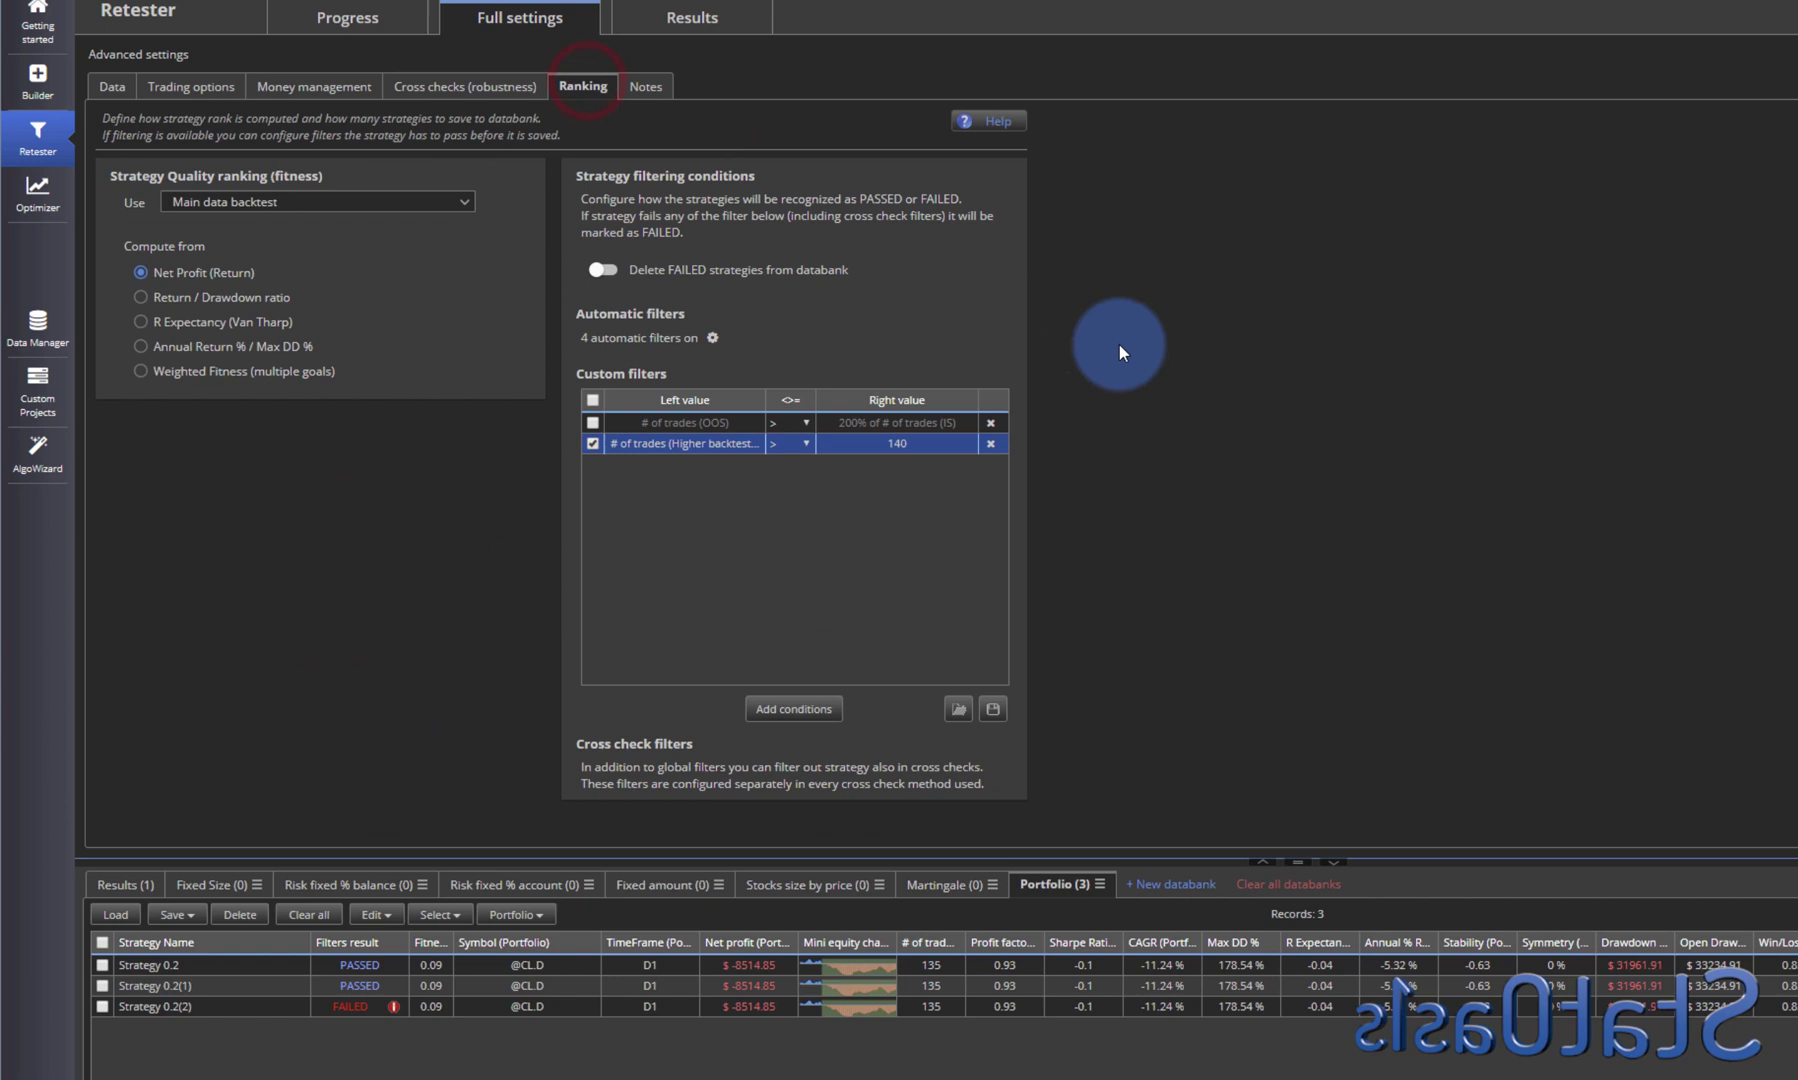
click(456, 87)
click(146, 364)
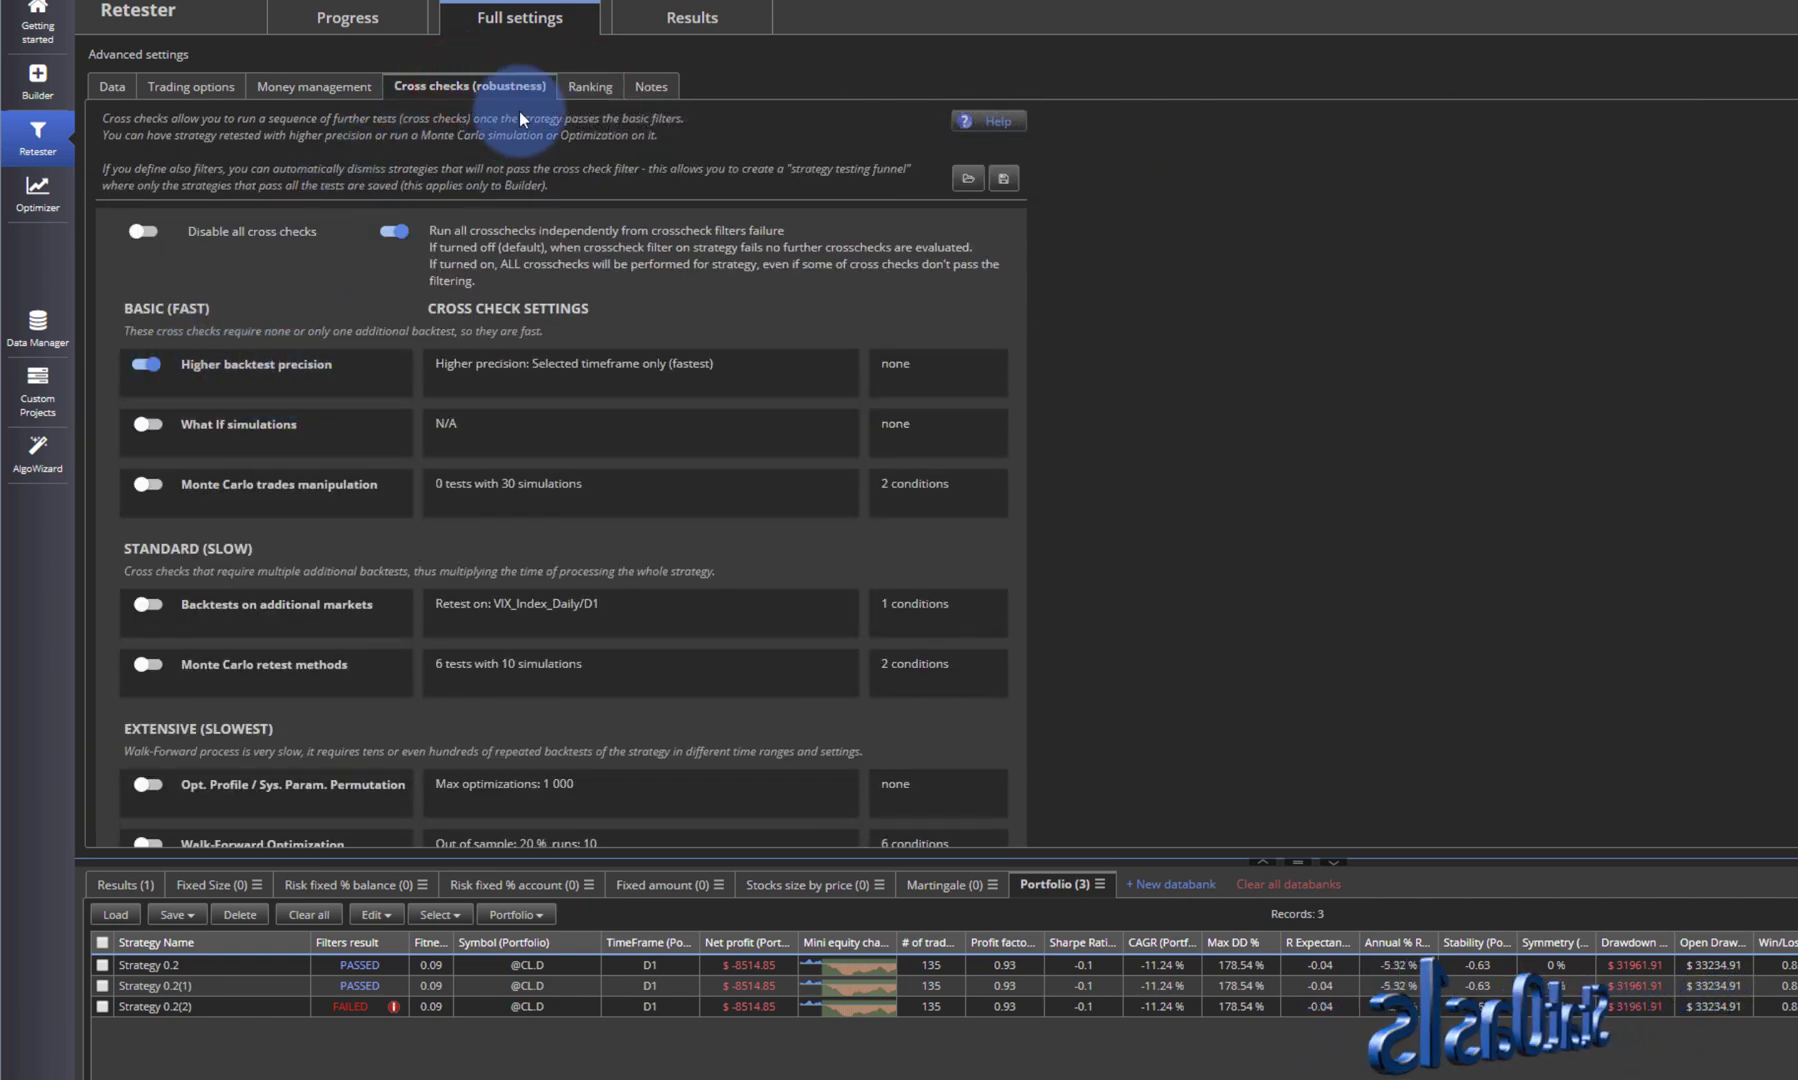
Step: Examine the metrics and source backtests available for the # of trades > 140 condition in the ranking settings
click(580, 90)
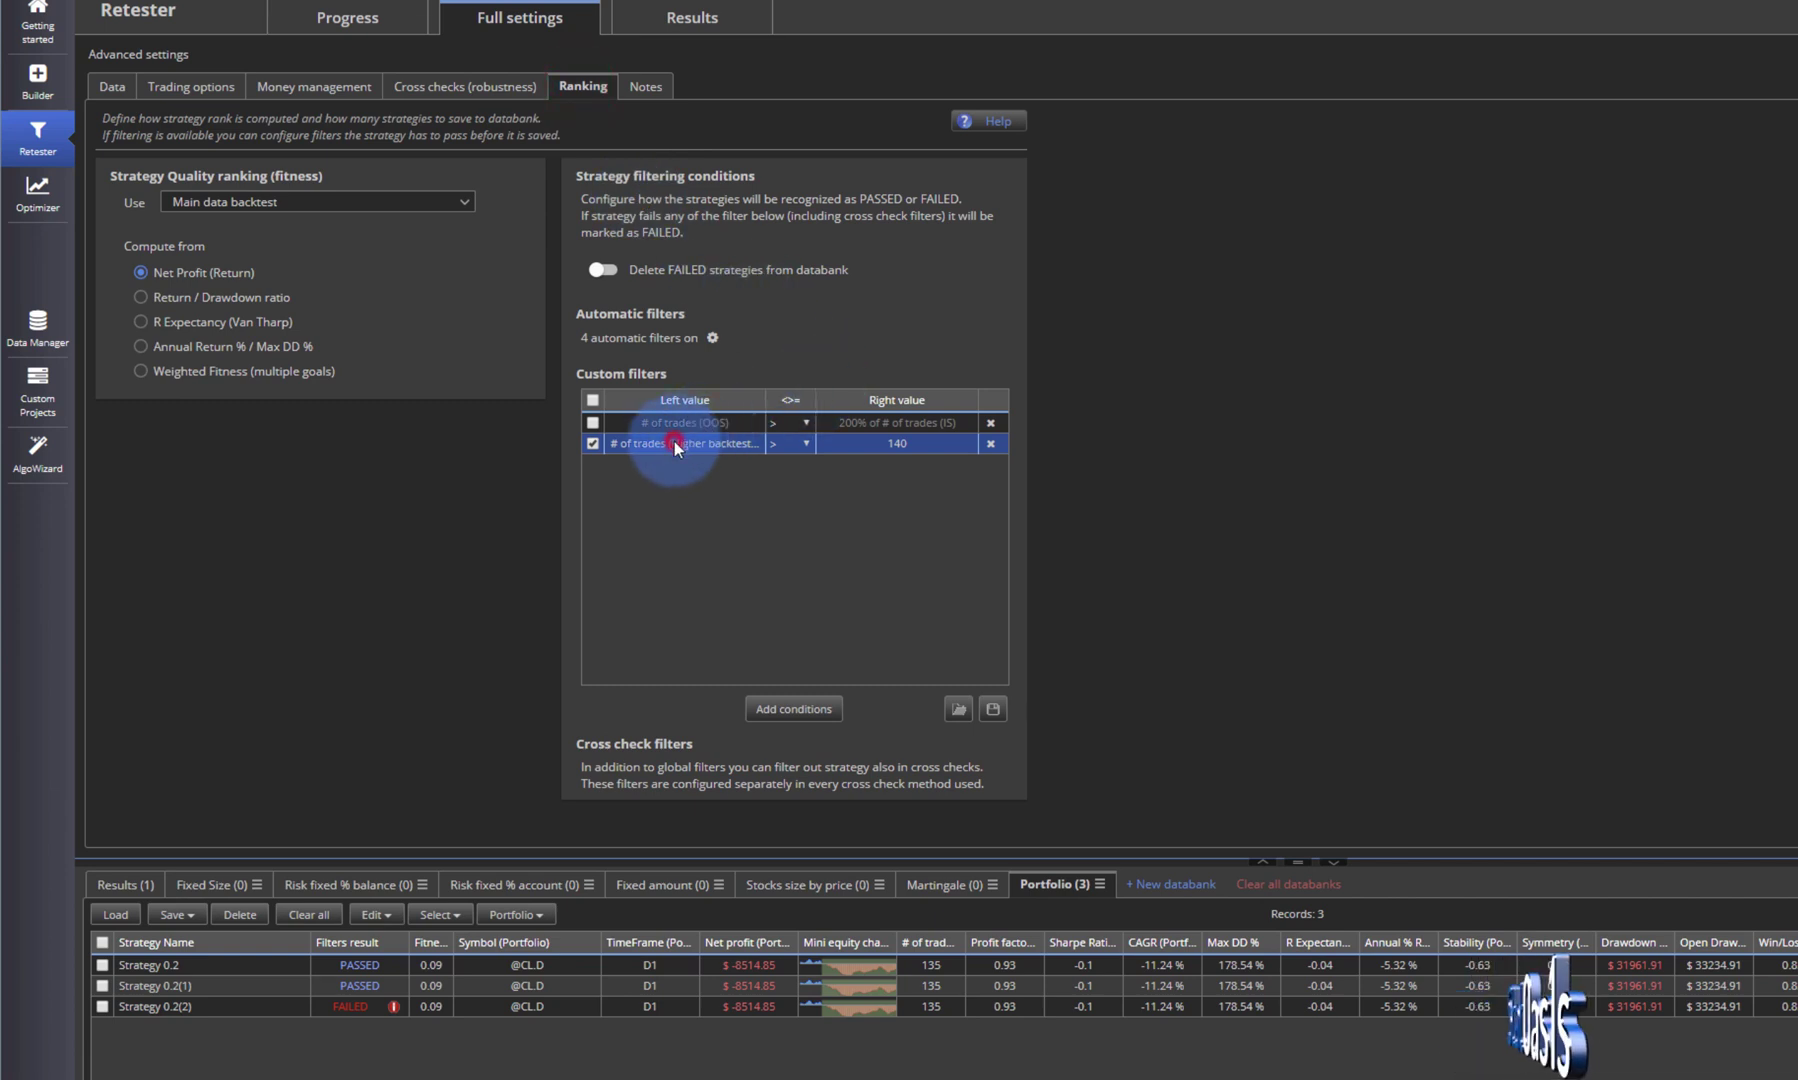
click(674, 441)
click(1225, 575)
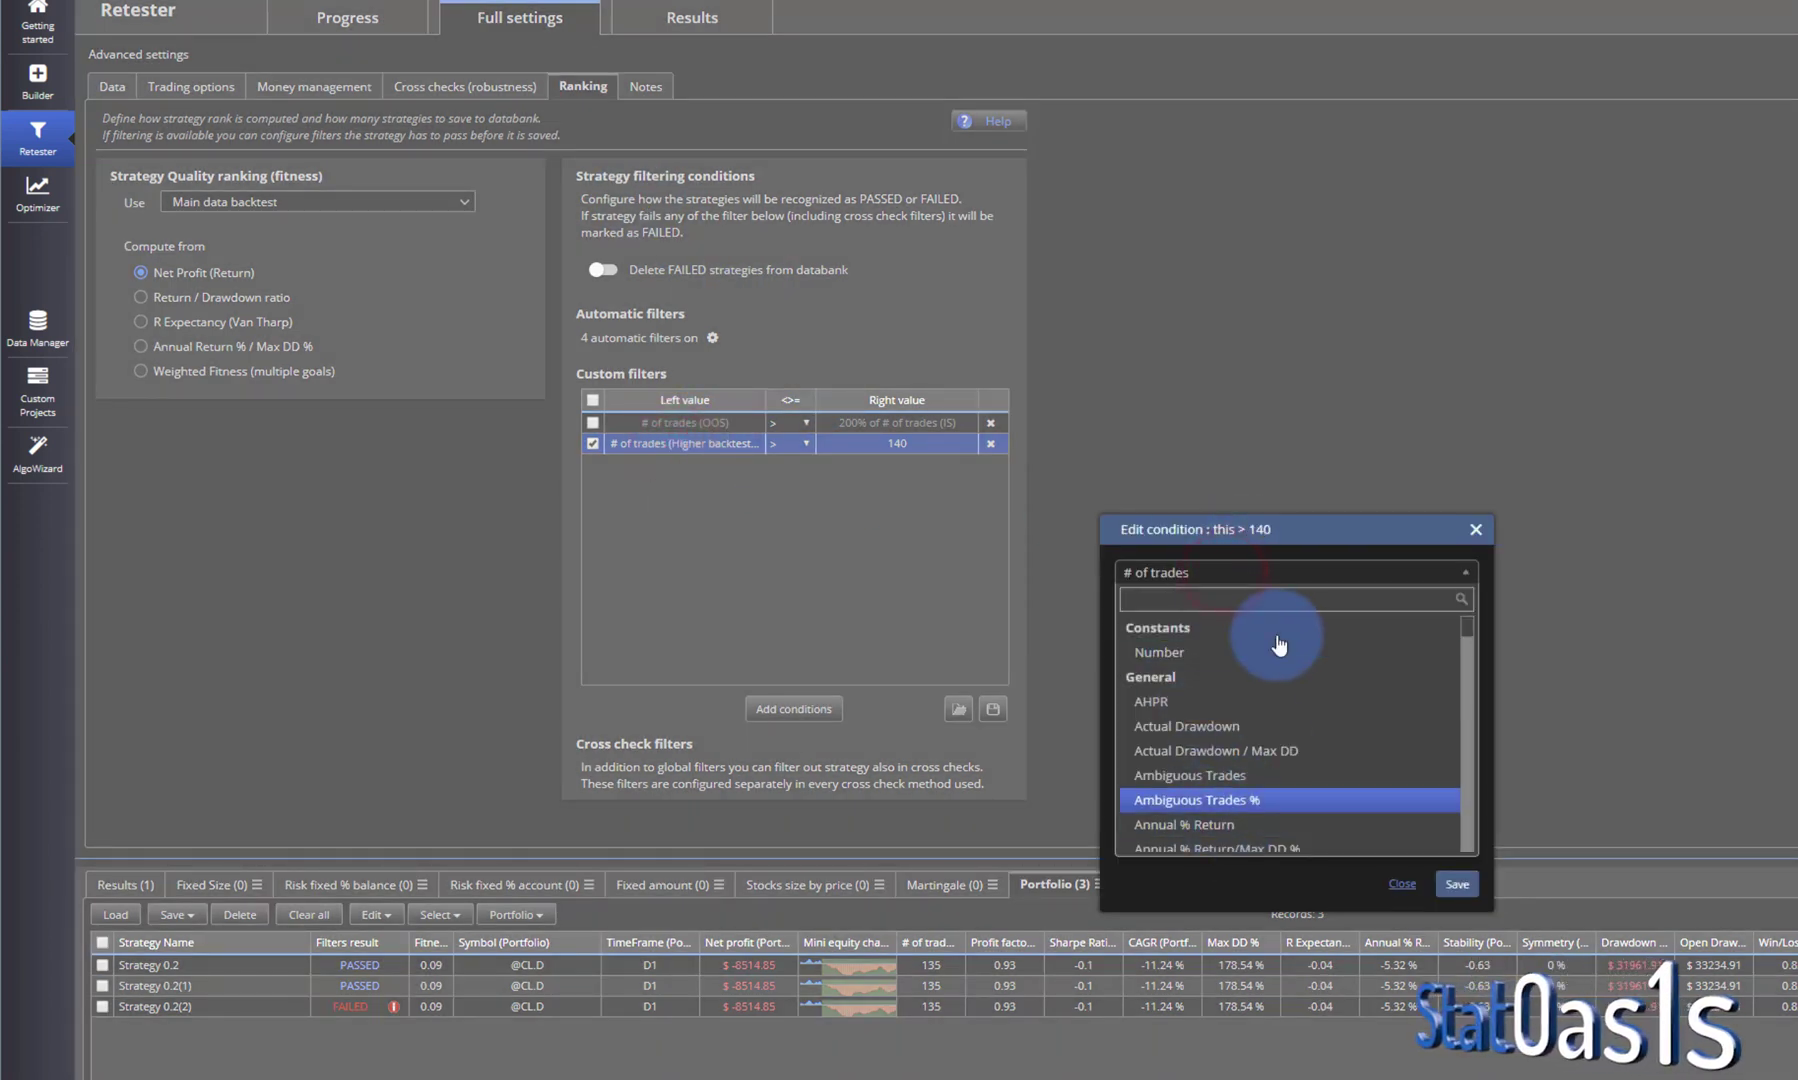
click(1264, 891)
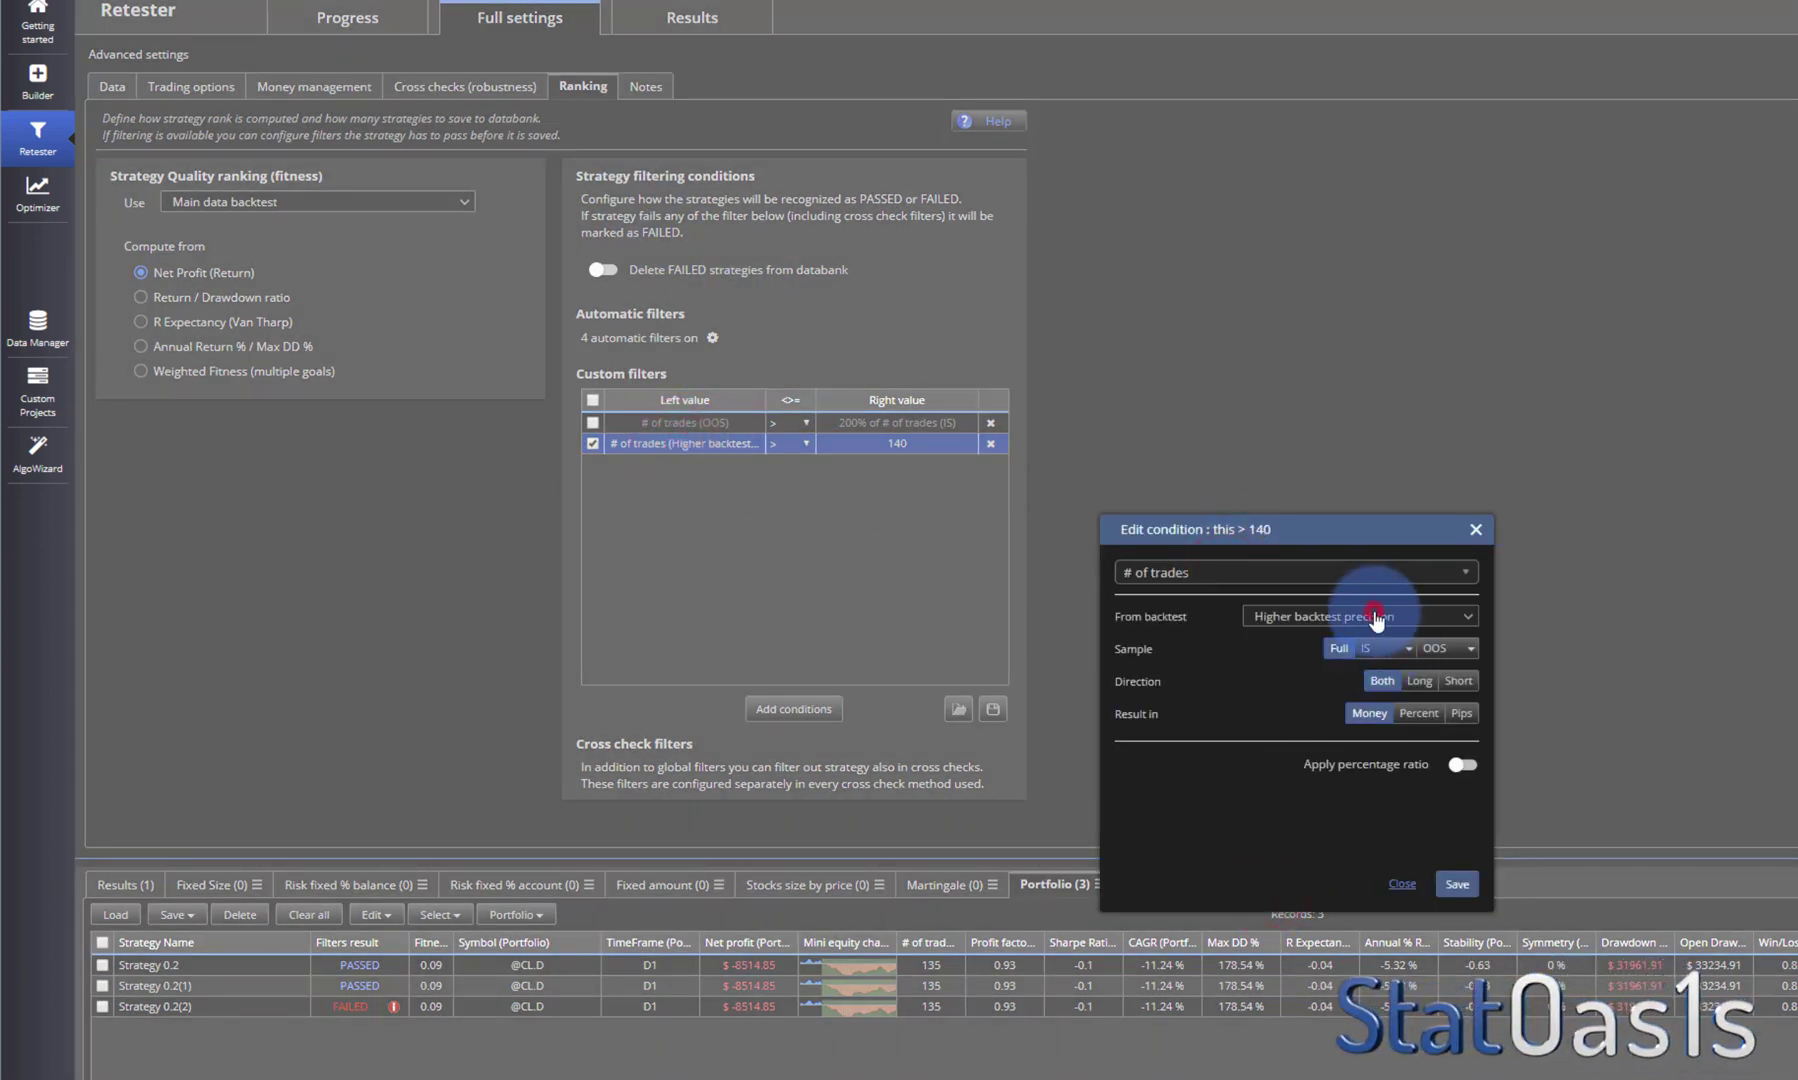
click(1372, 616)
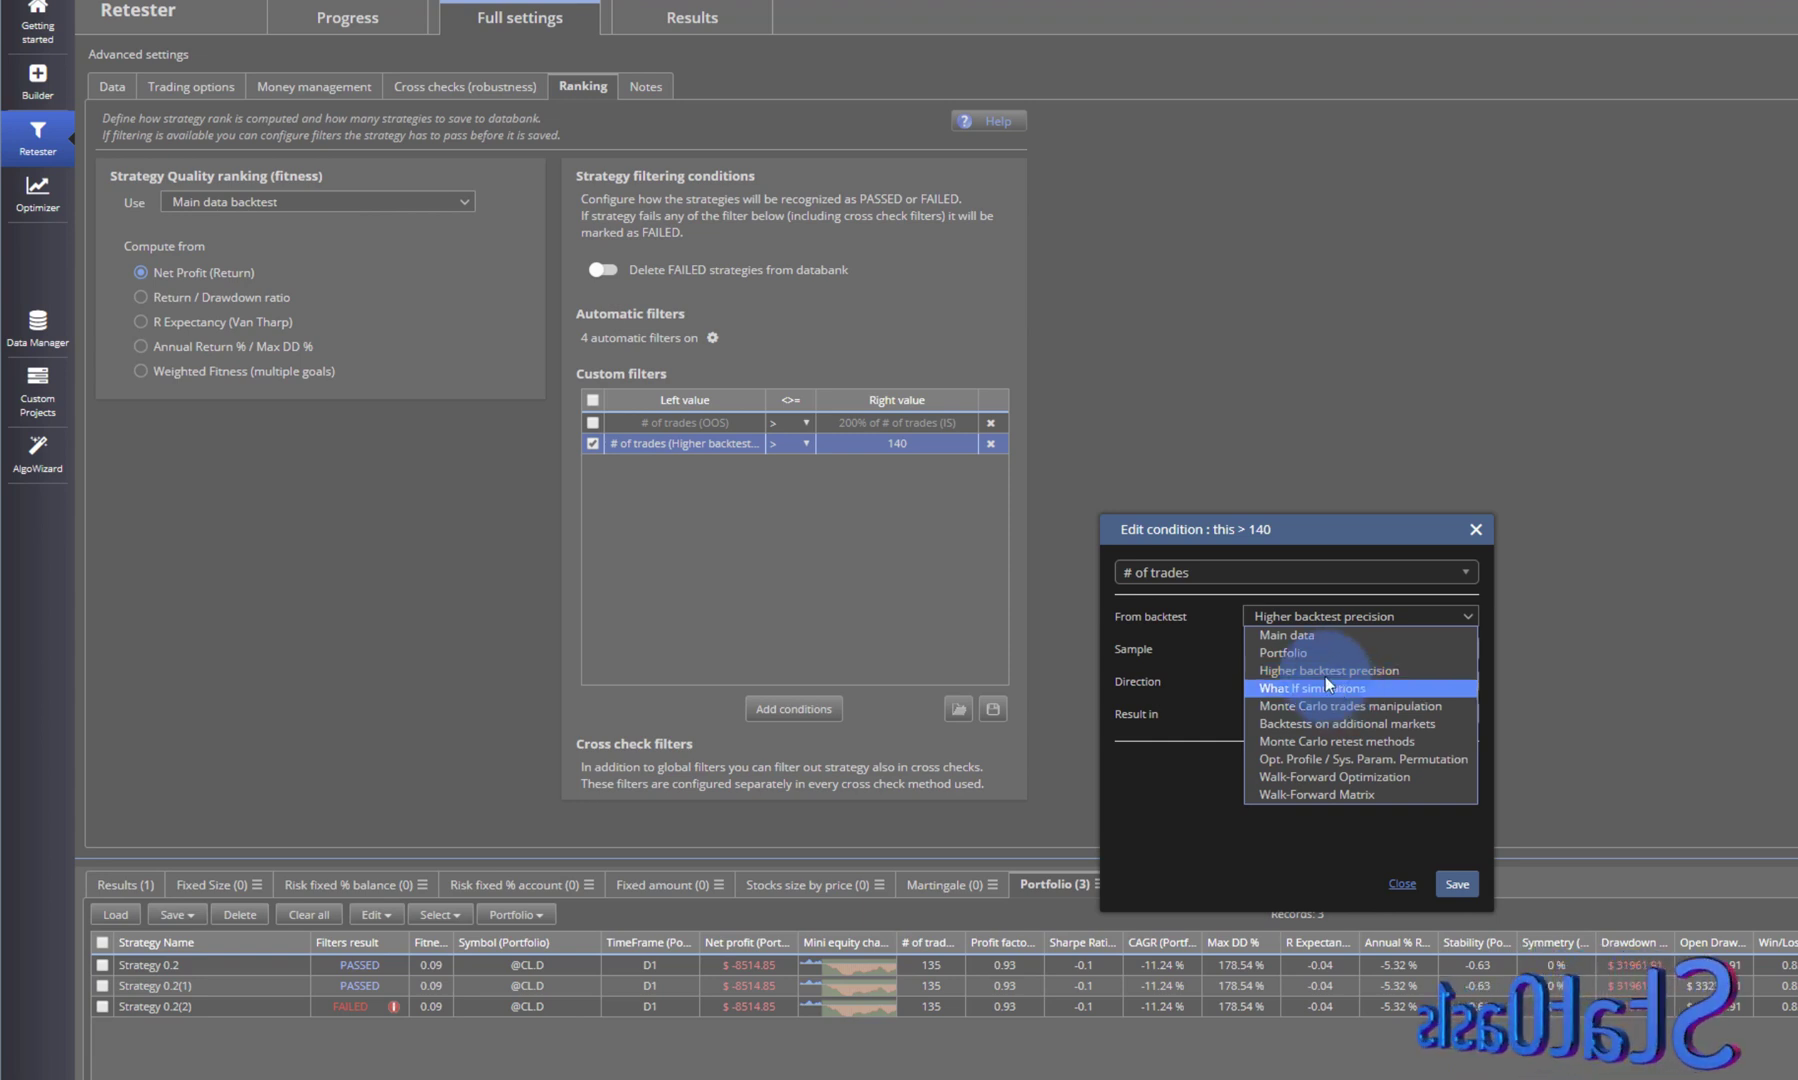
click(1160, 574)
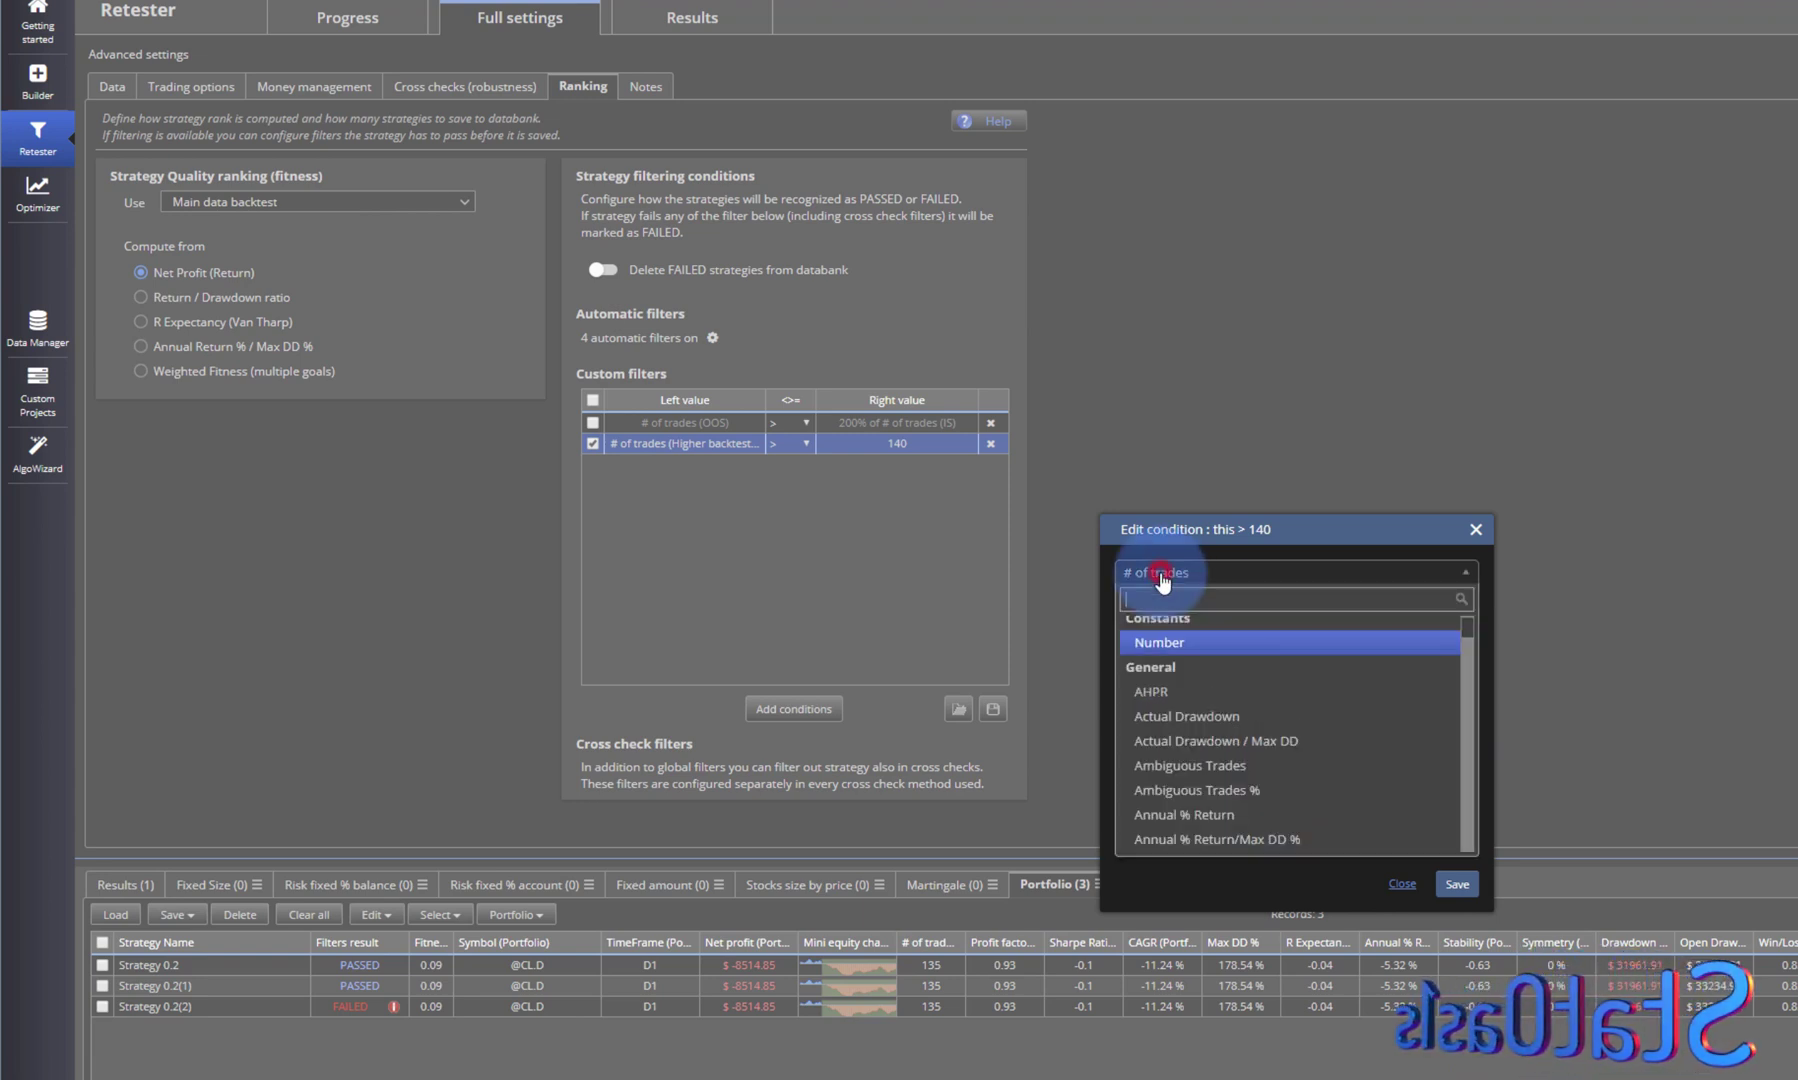
click(1465, 572)
Step: Try What If simulations as the condition's source backtest and close the editor without saving
click(1320, 617)
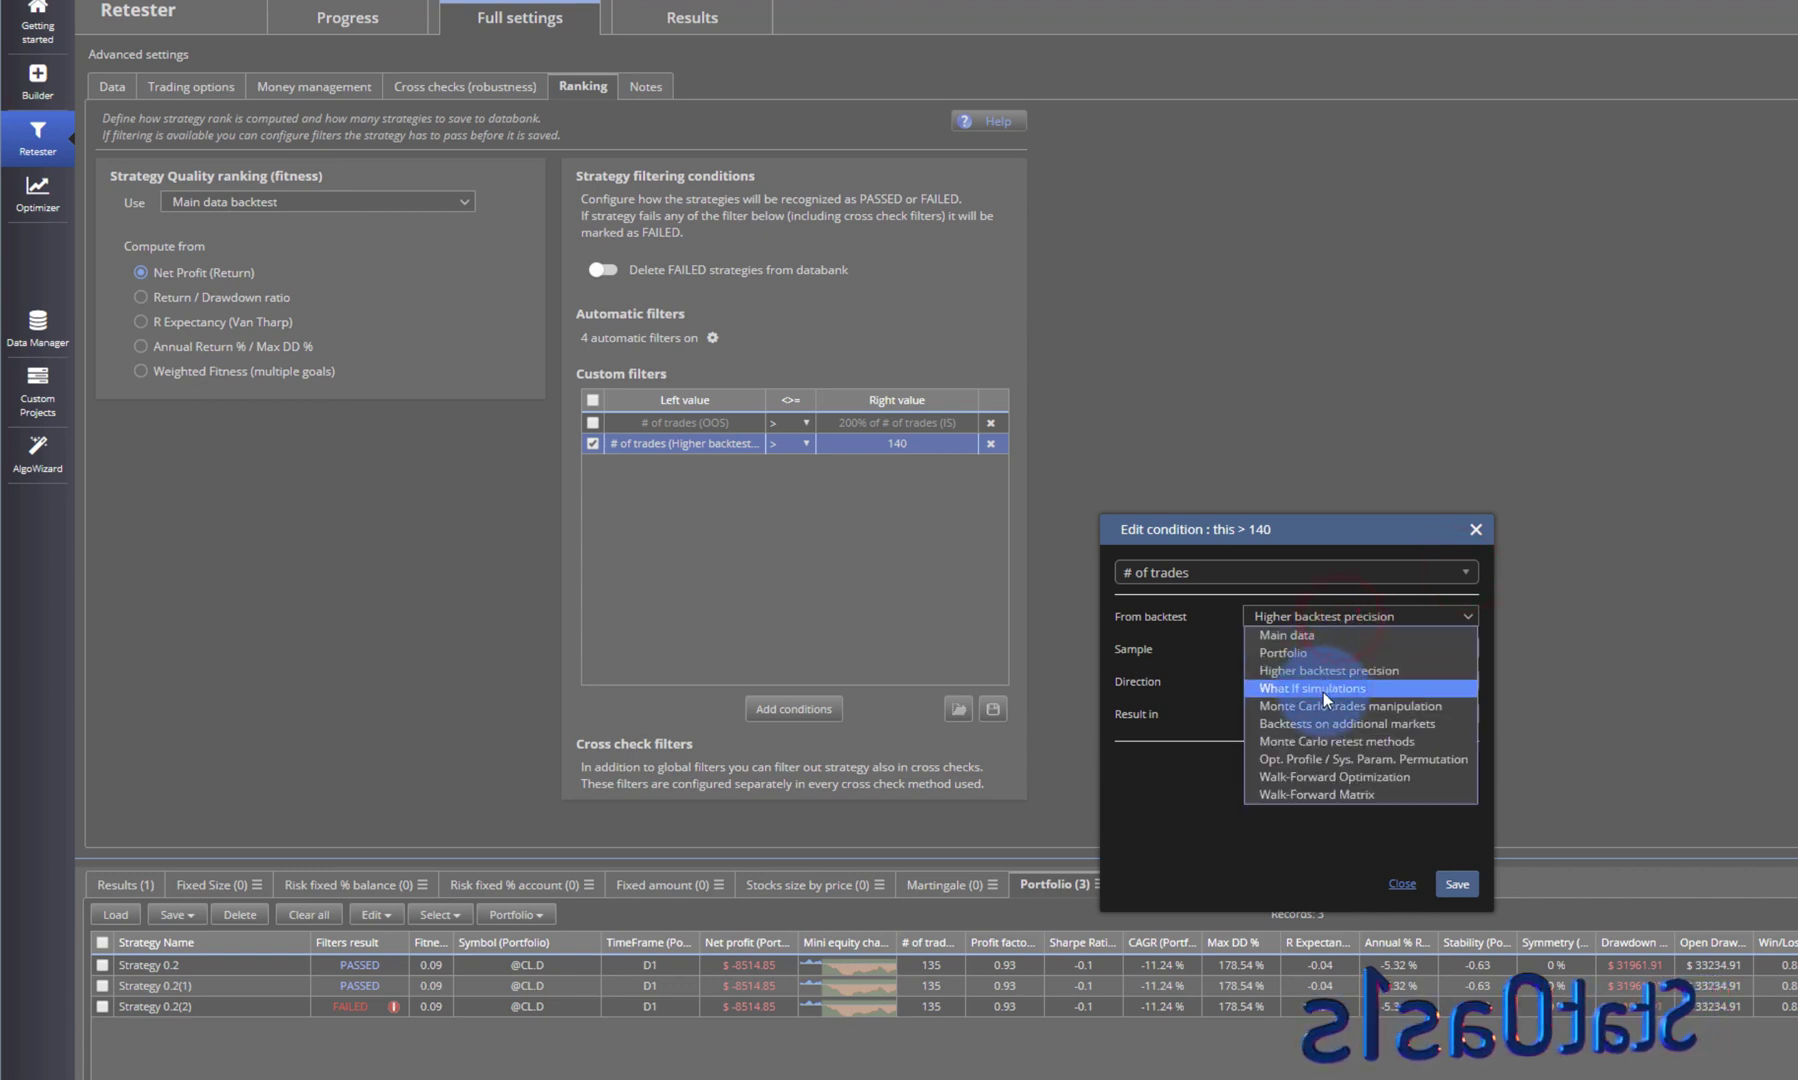
click(1322, 690)
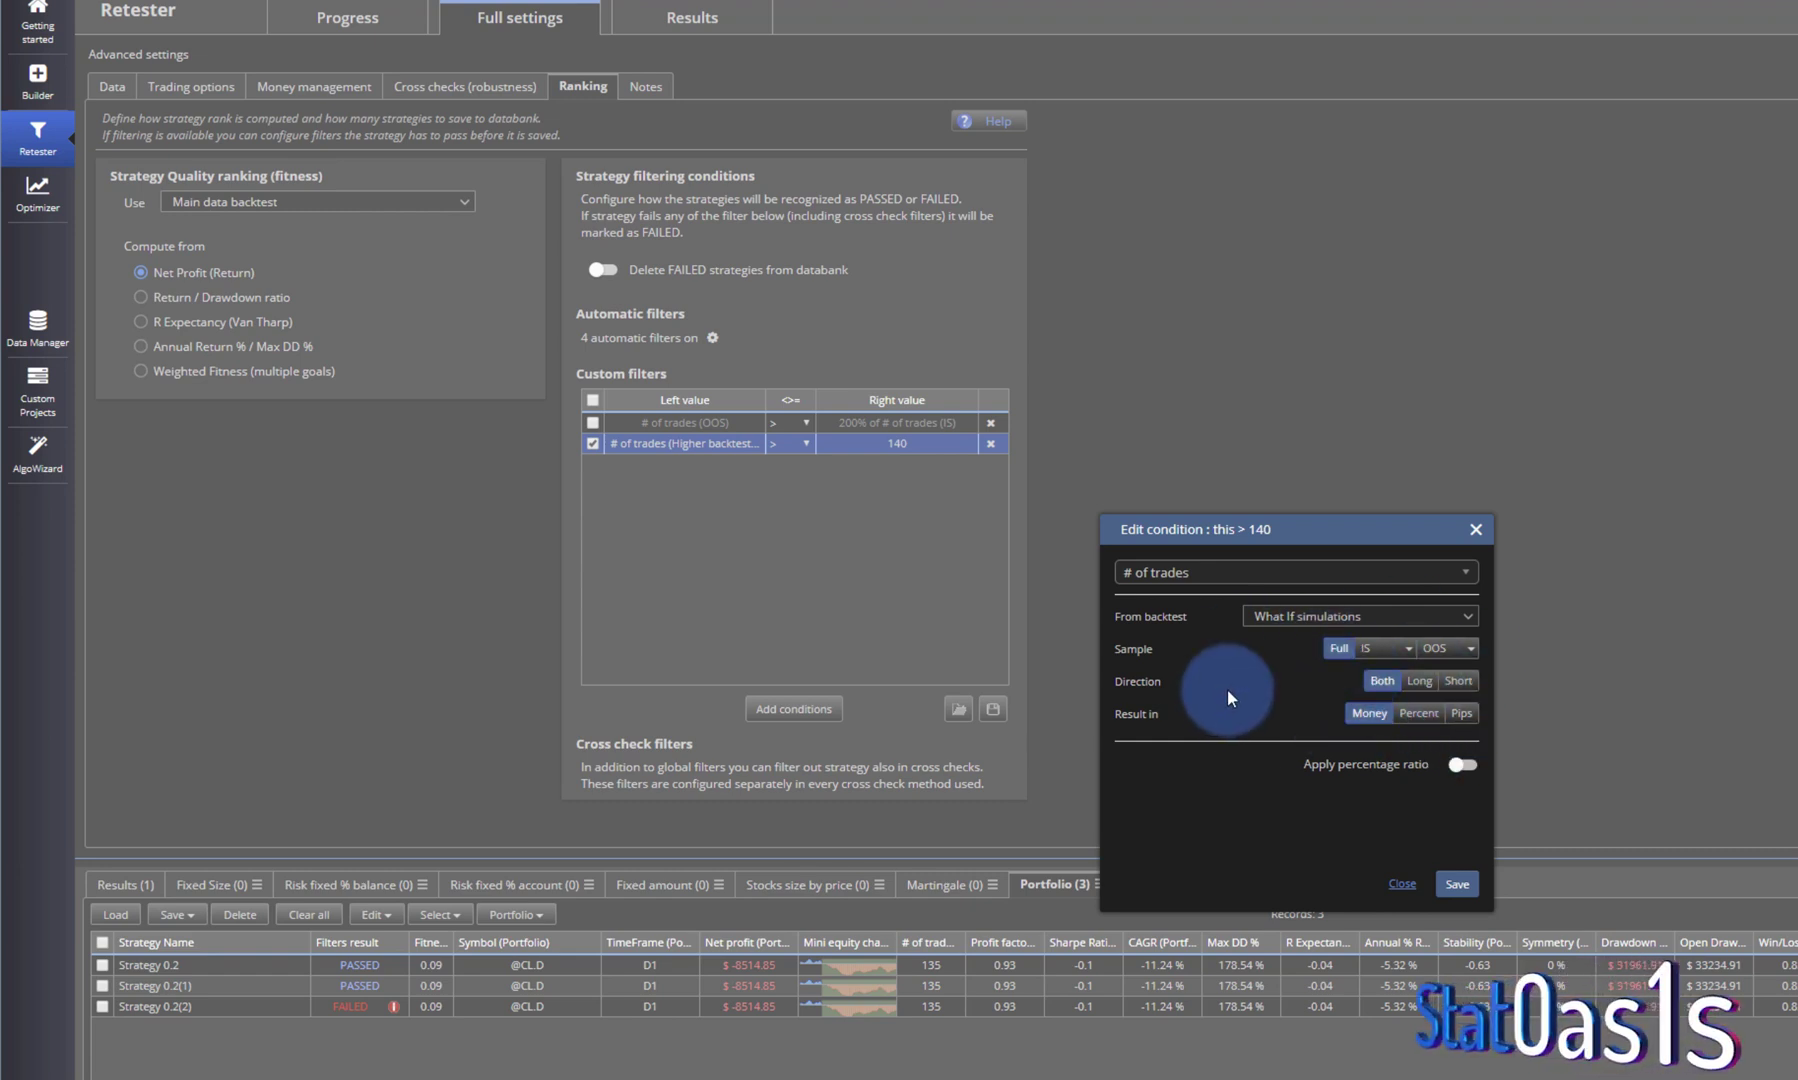
click(1403, 883)
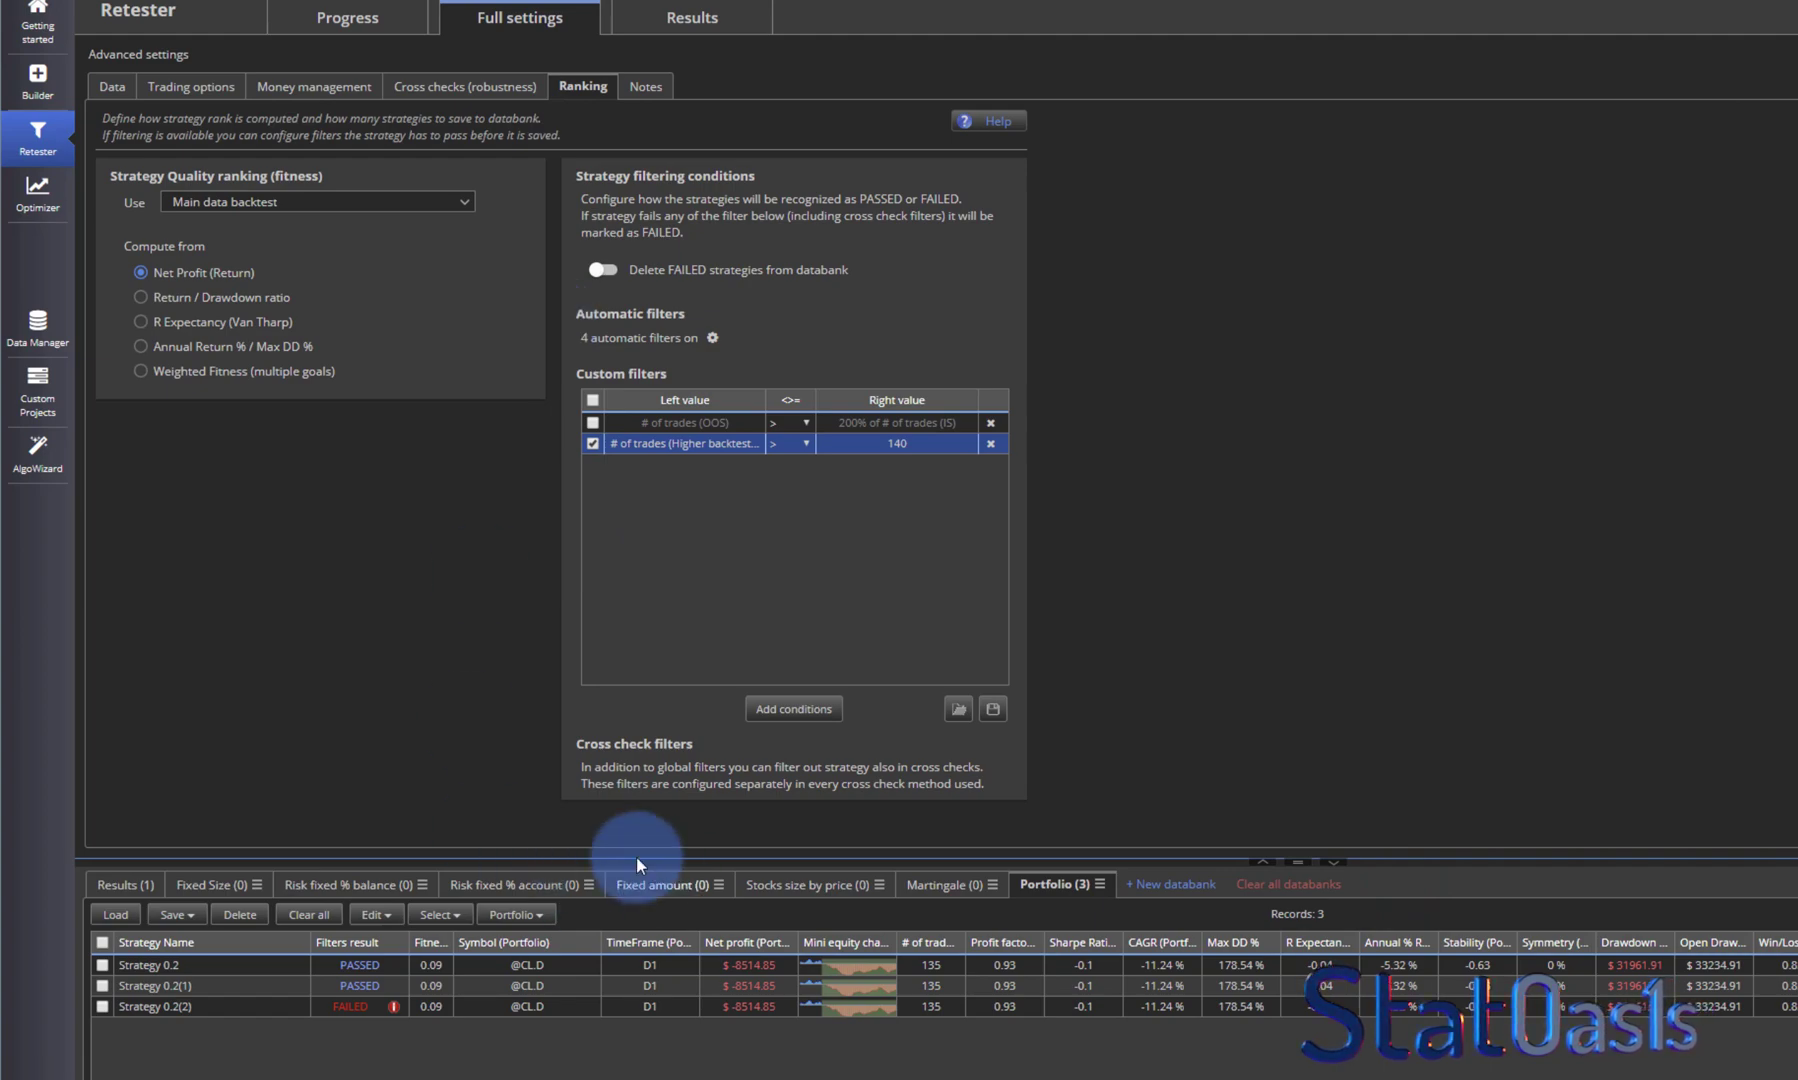
Step: Clear all reports from the Retester's Portfolio databank and check the progress view
click(311, 914)
click(1513, 750)
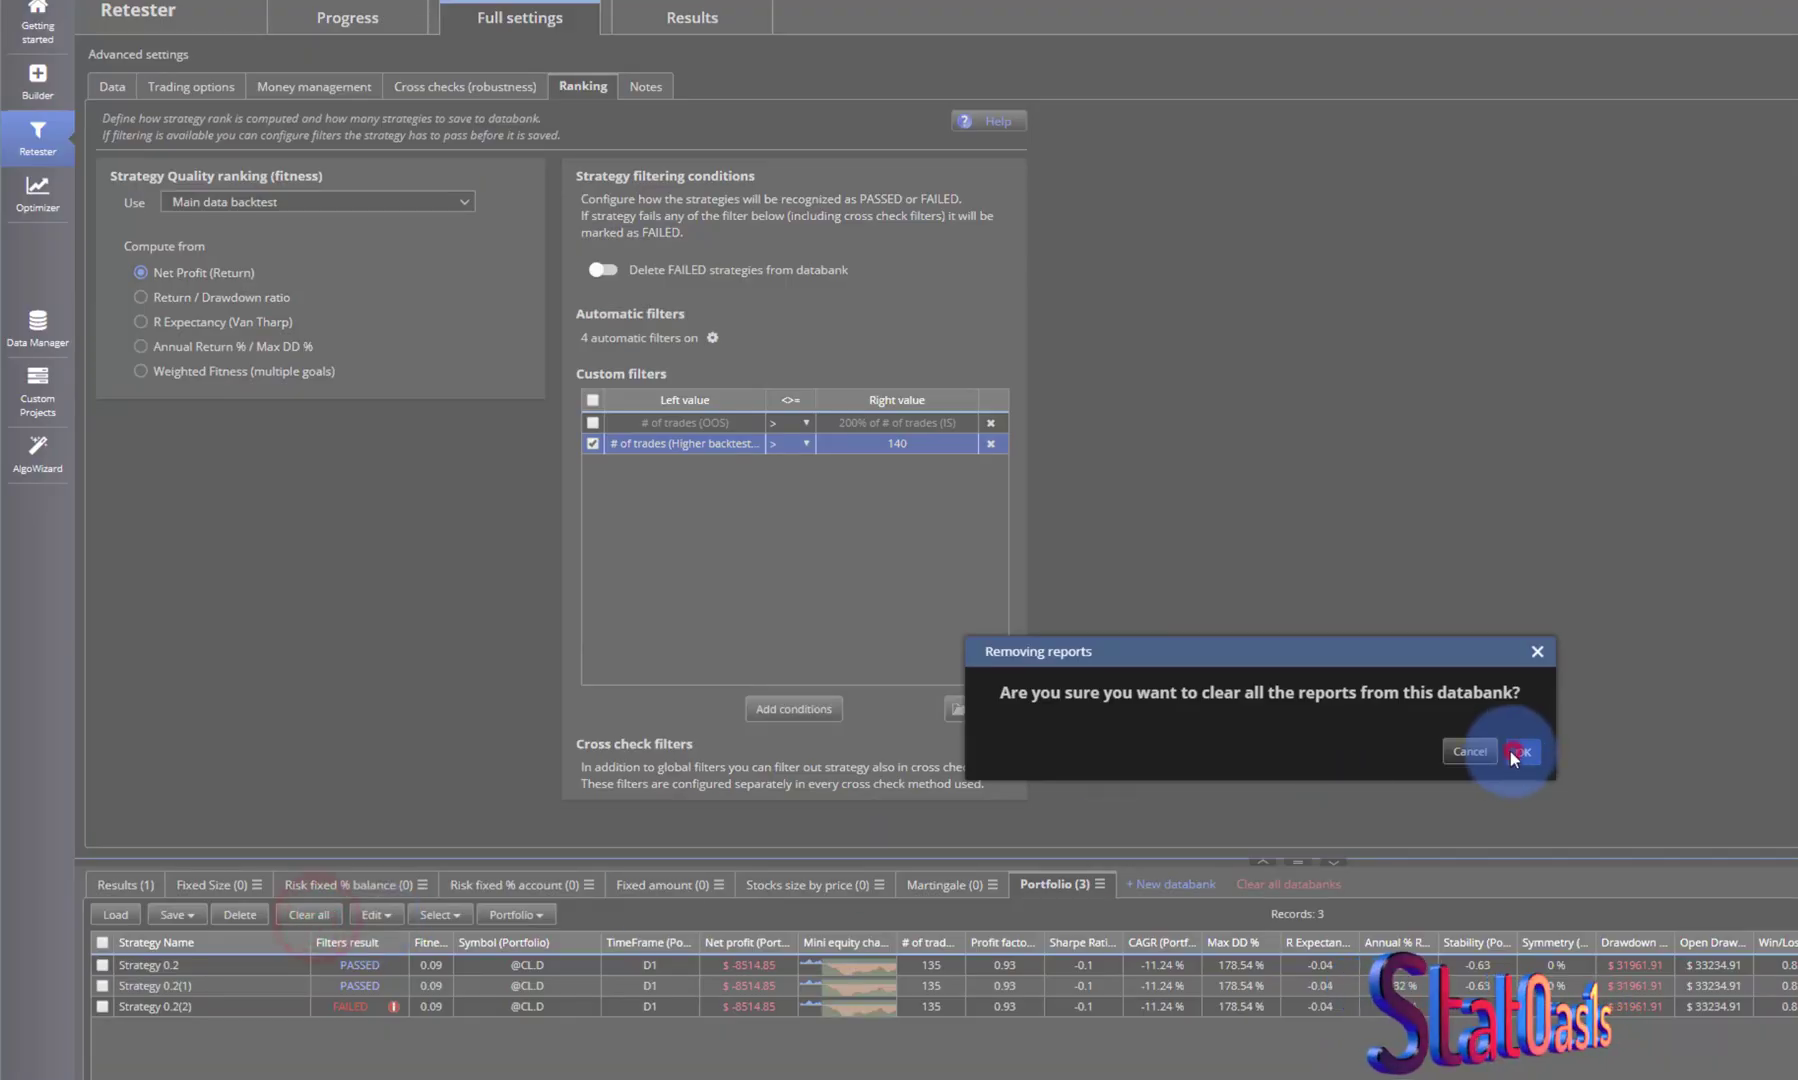
click(350, 17)
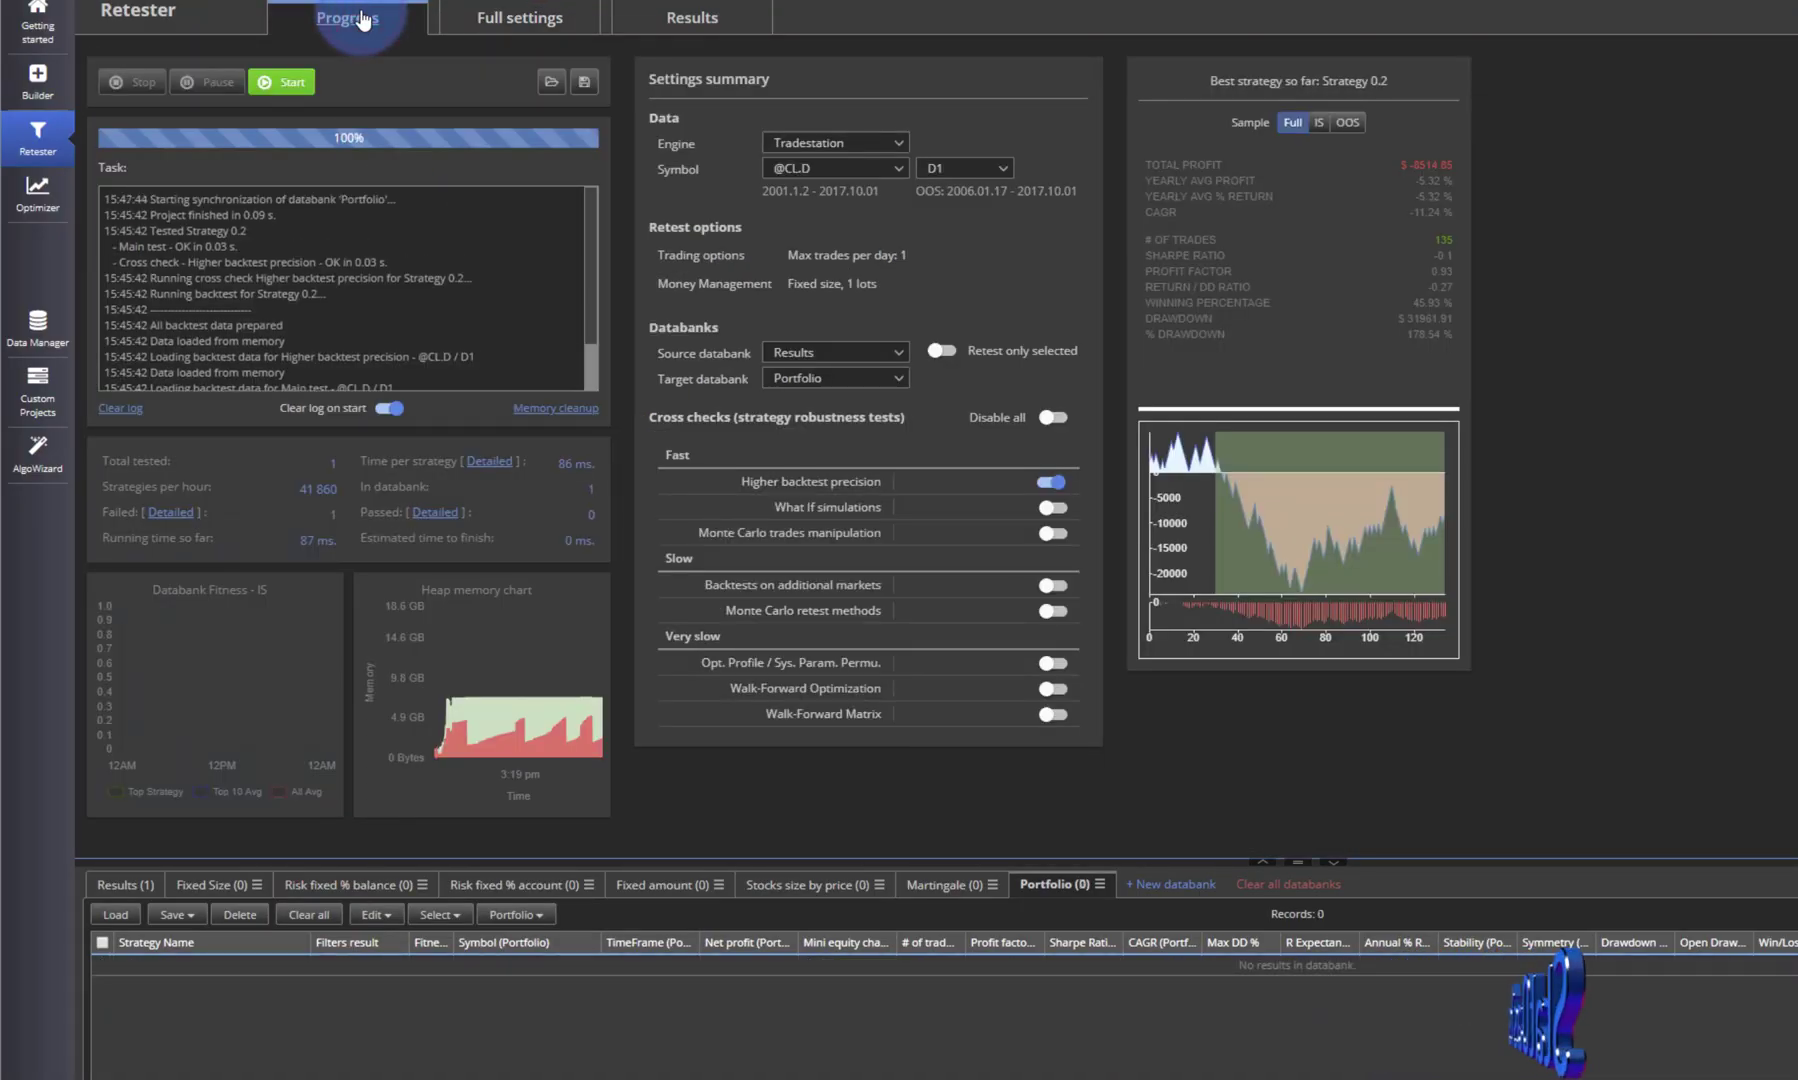
Step: In the Builder, delete every strategy from the Results databank except Strategy 0.2, 0.0, 0.1, 0.5 and 0.3
click(55, 88)
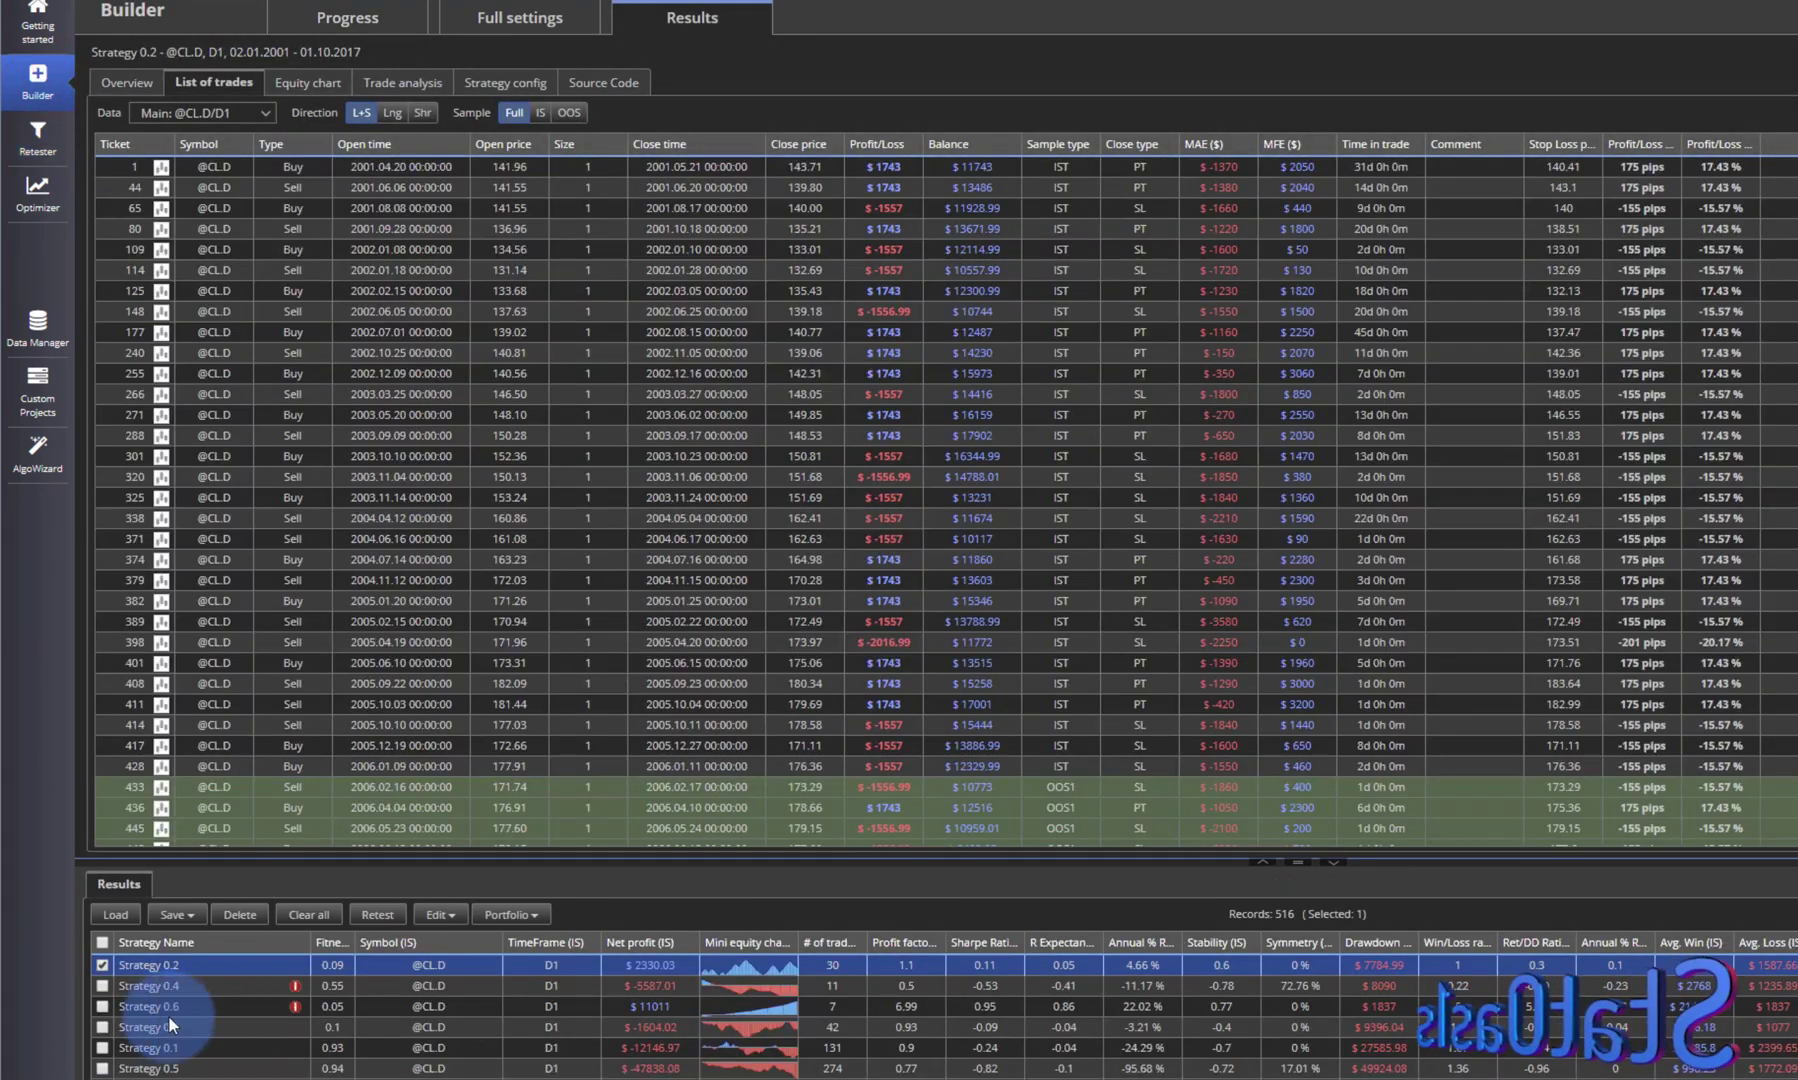
click(101, 942)
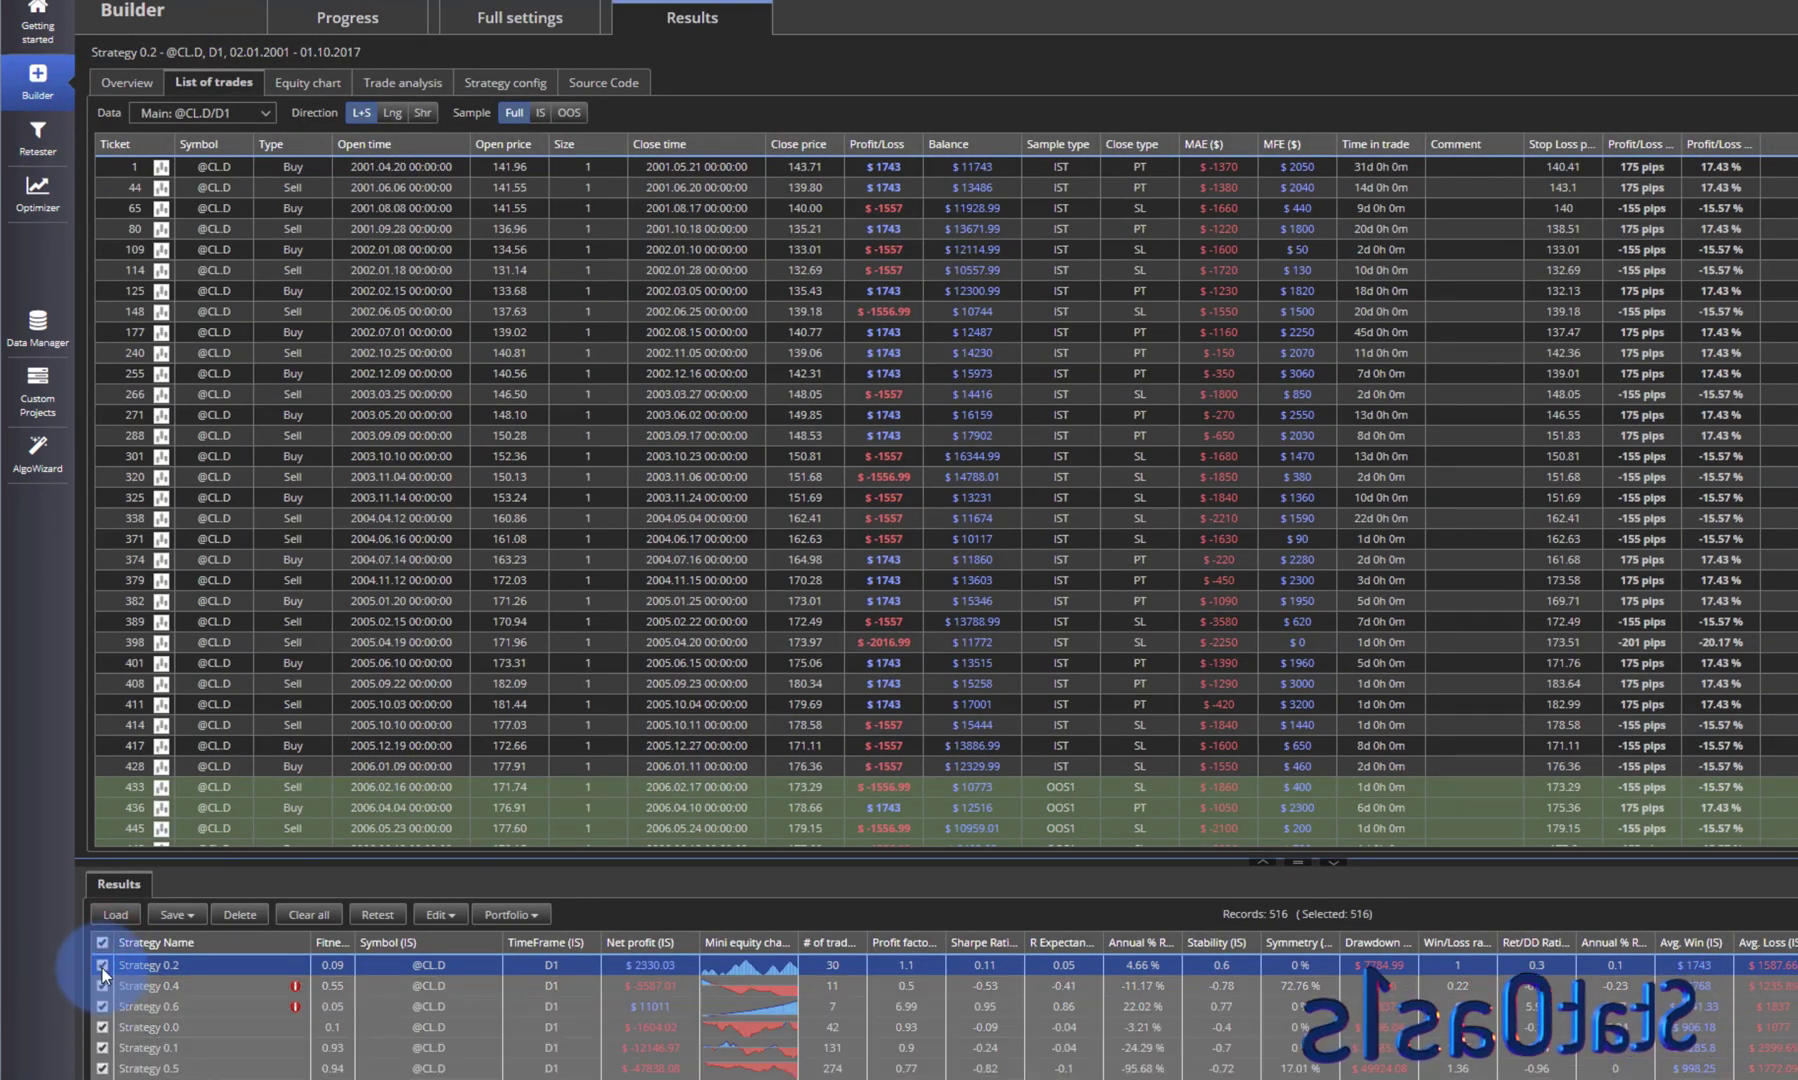
click(102, 965)
click(103, 1027)
click(103, 1048)
click(103, 1068)
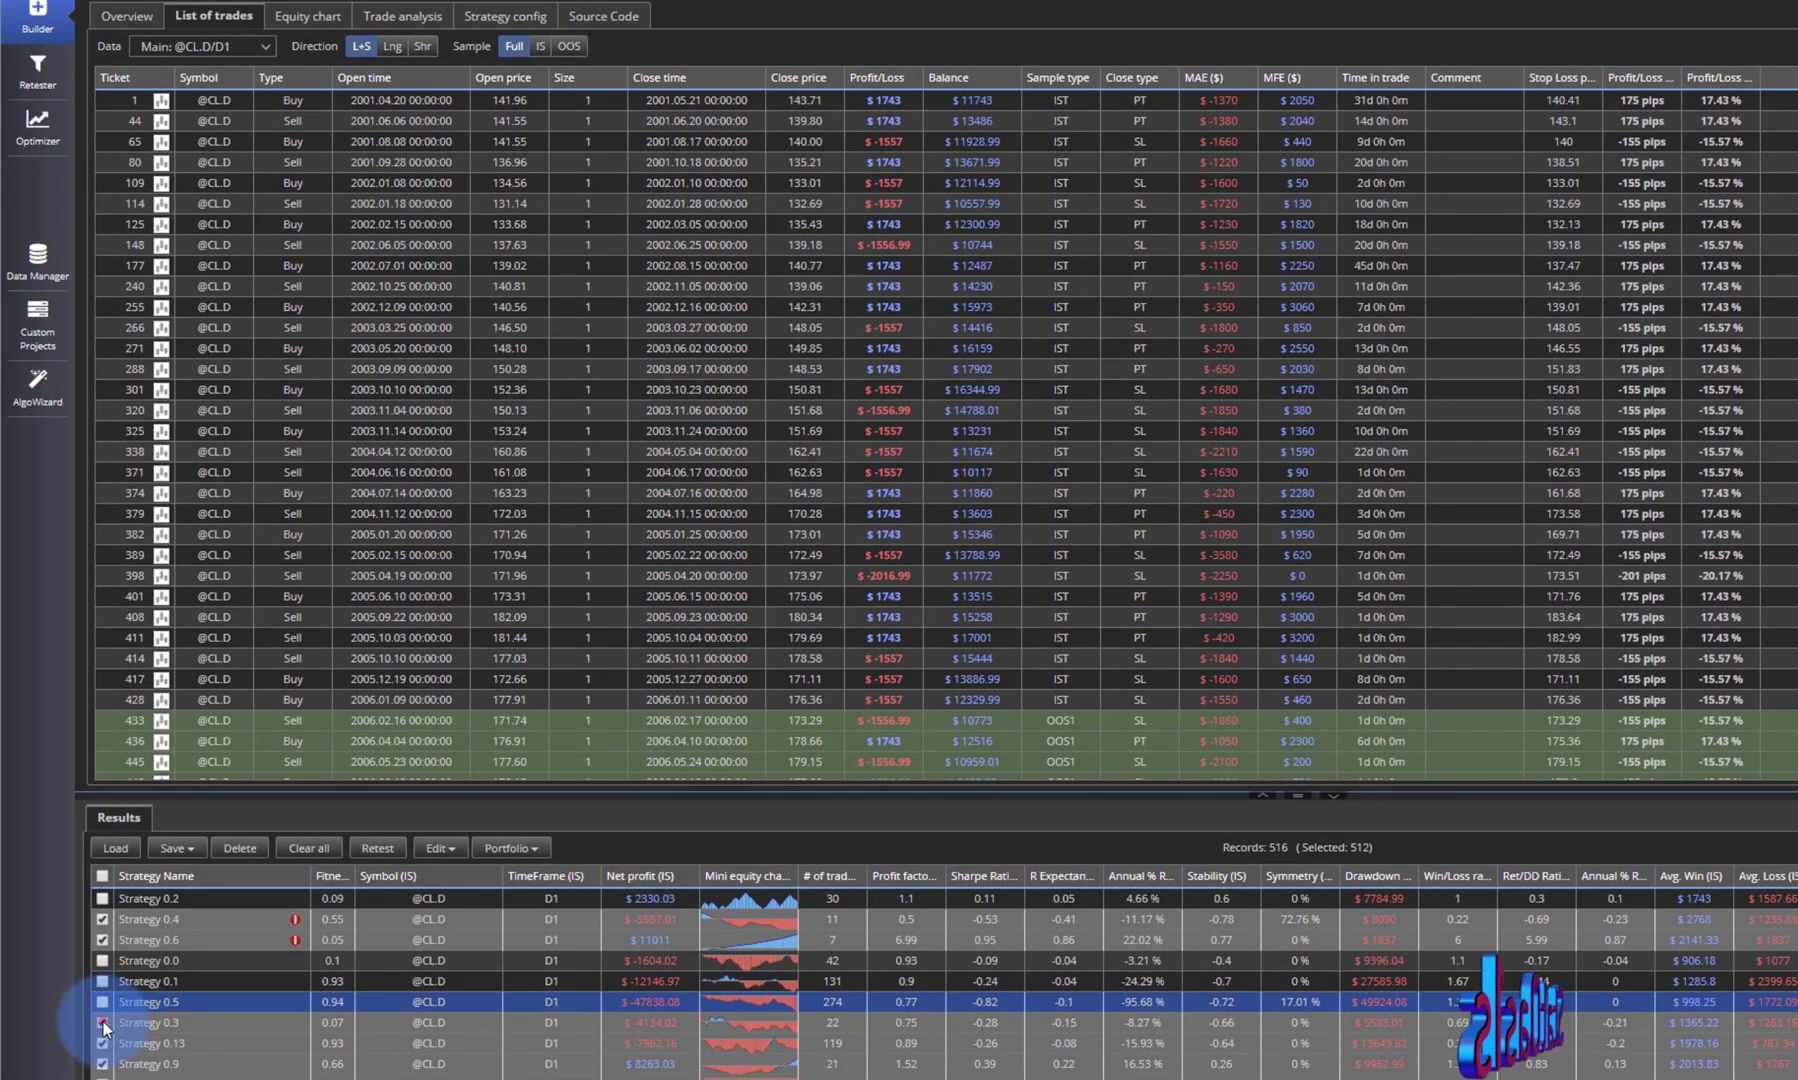
click(103, 1022)
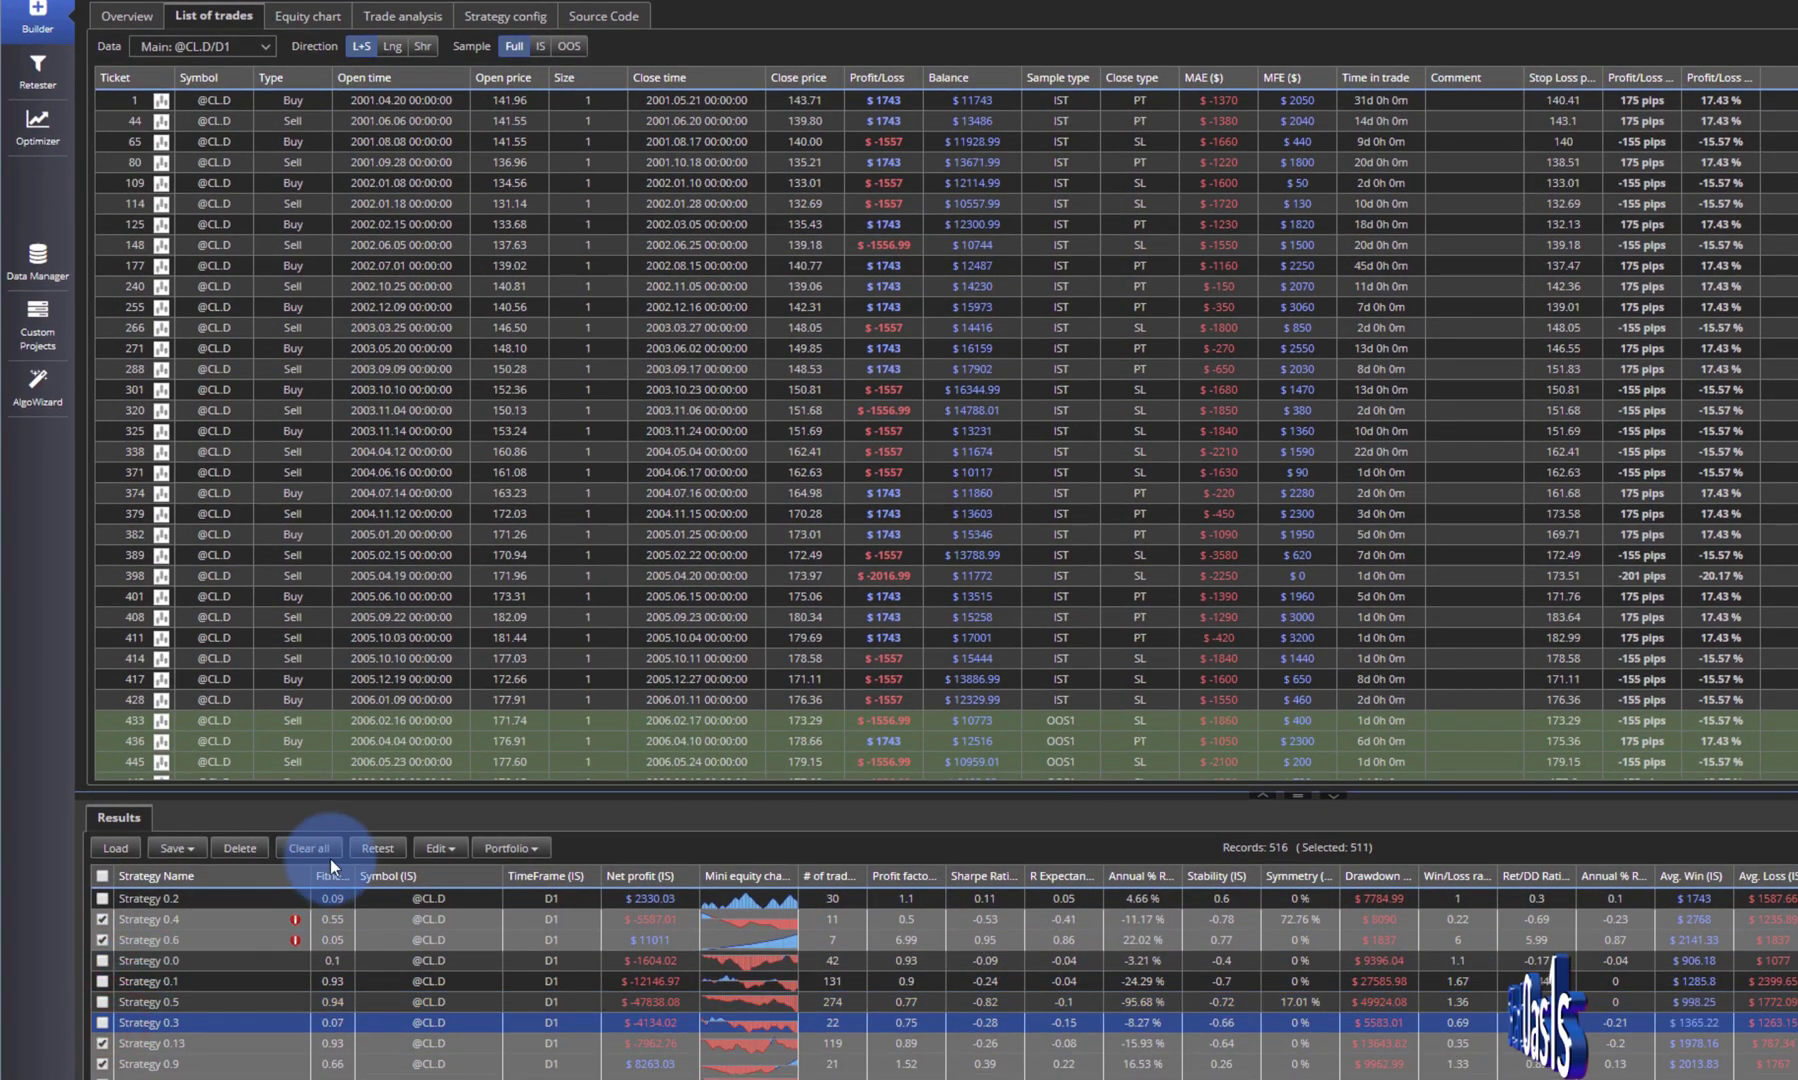
click(240, 848)
click(1523, 685)
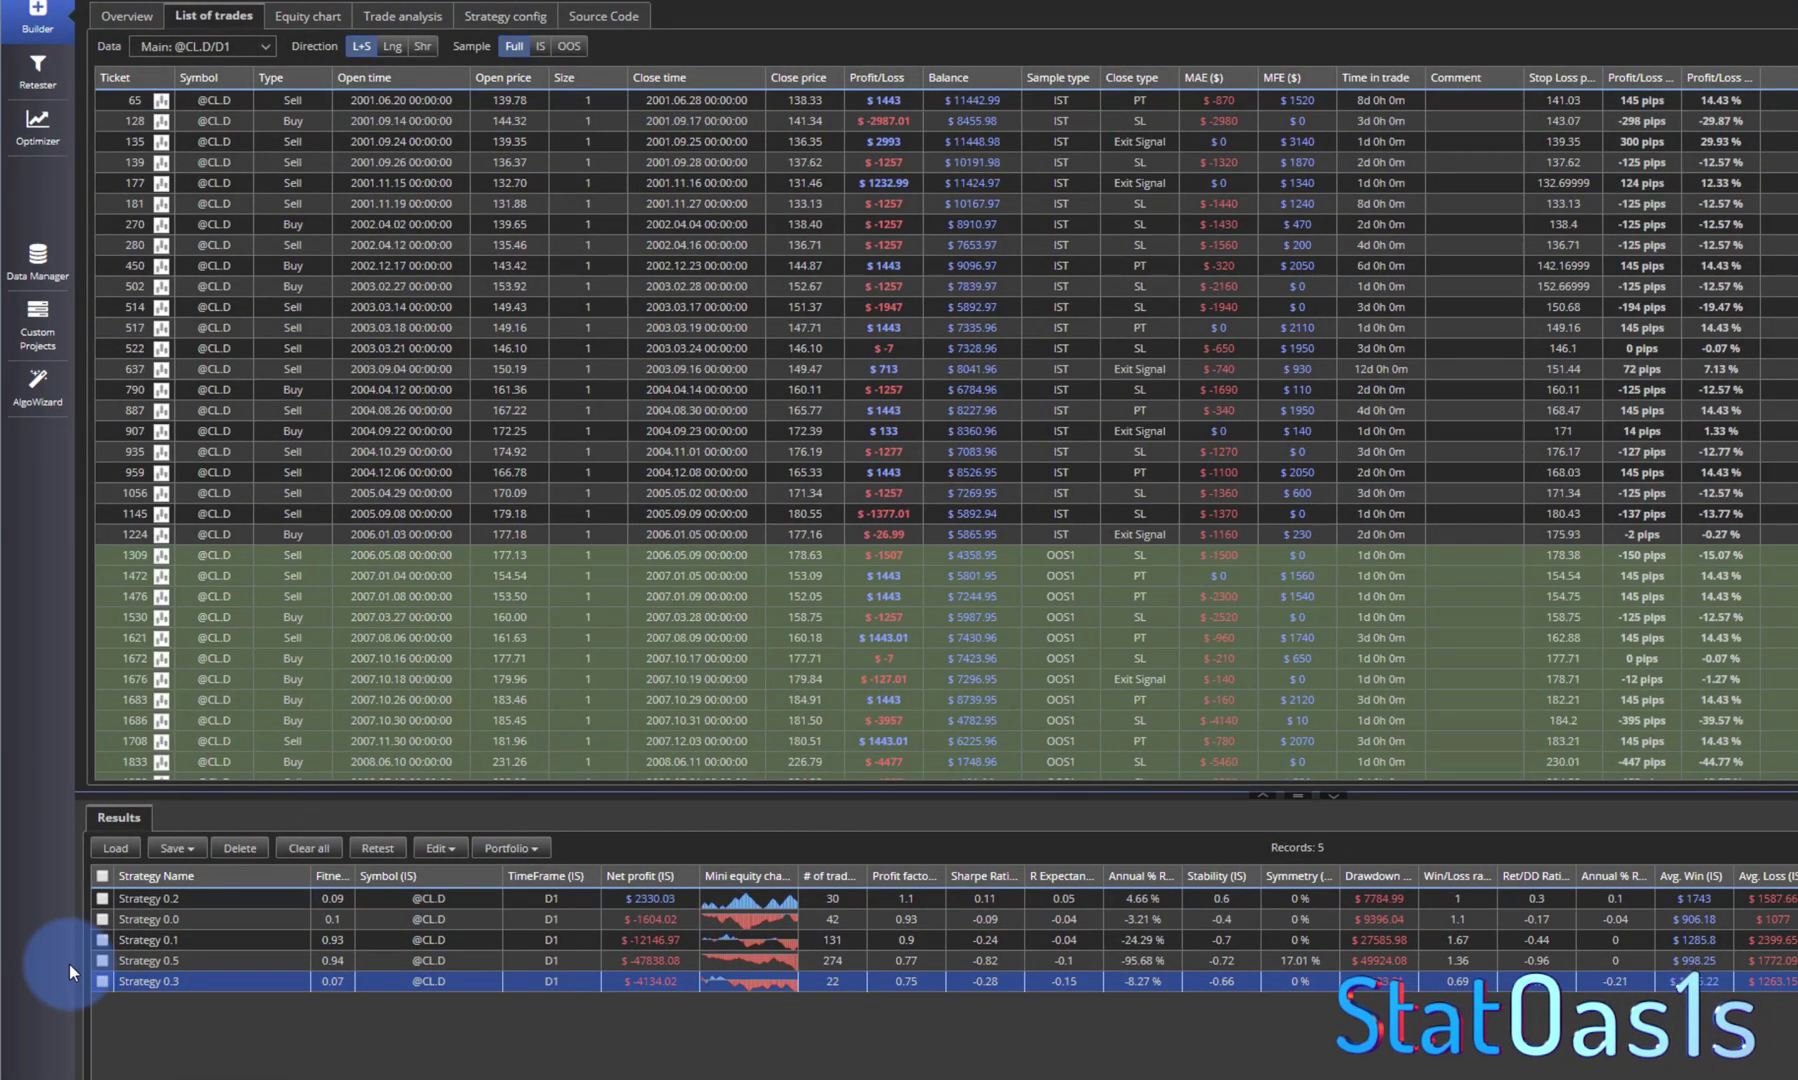
Step: Merge all five remaining strategies into a simulated portfolio named Portfolio, using the first strategy's initial capital and saving to Results
click(101, 877)
click(98, 879)
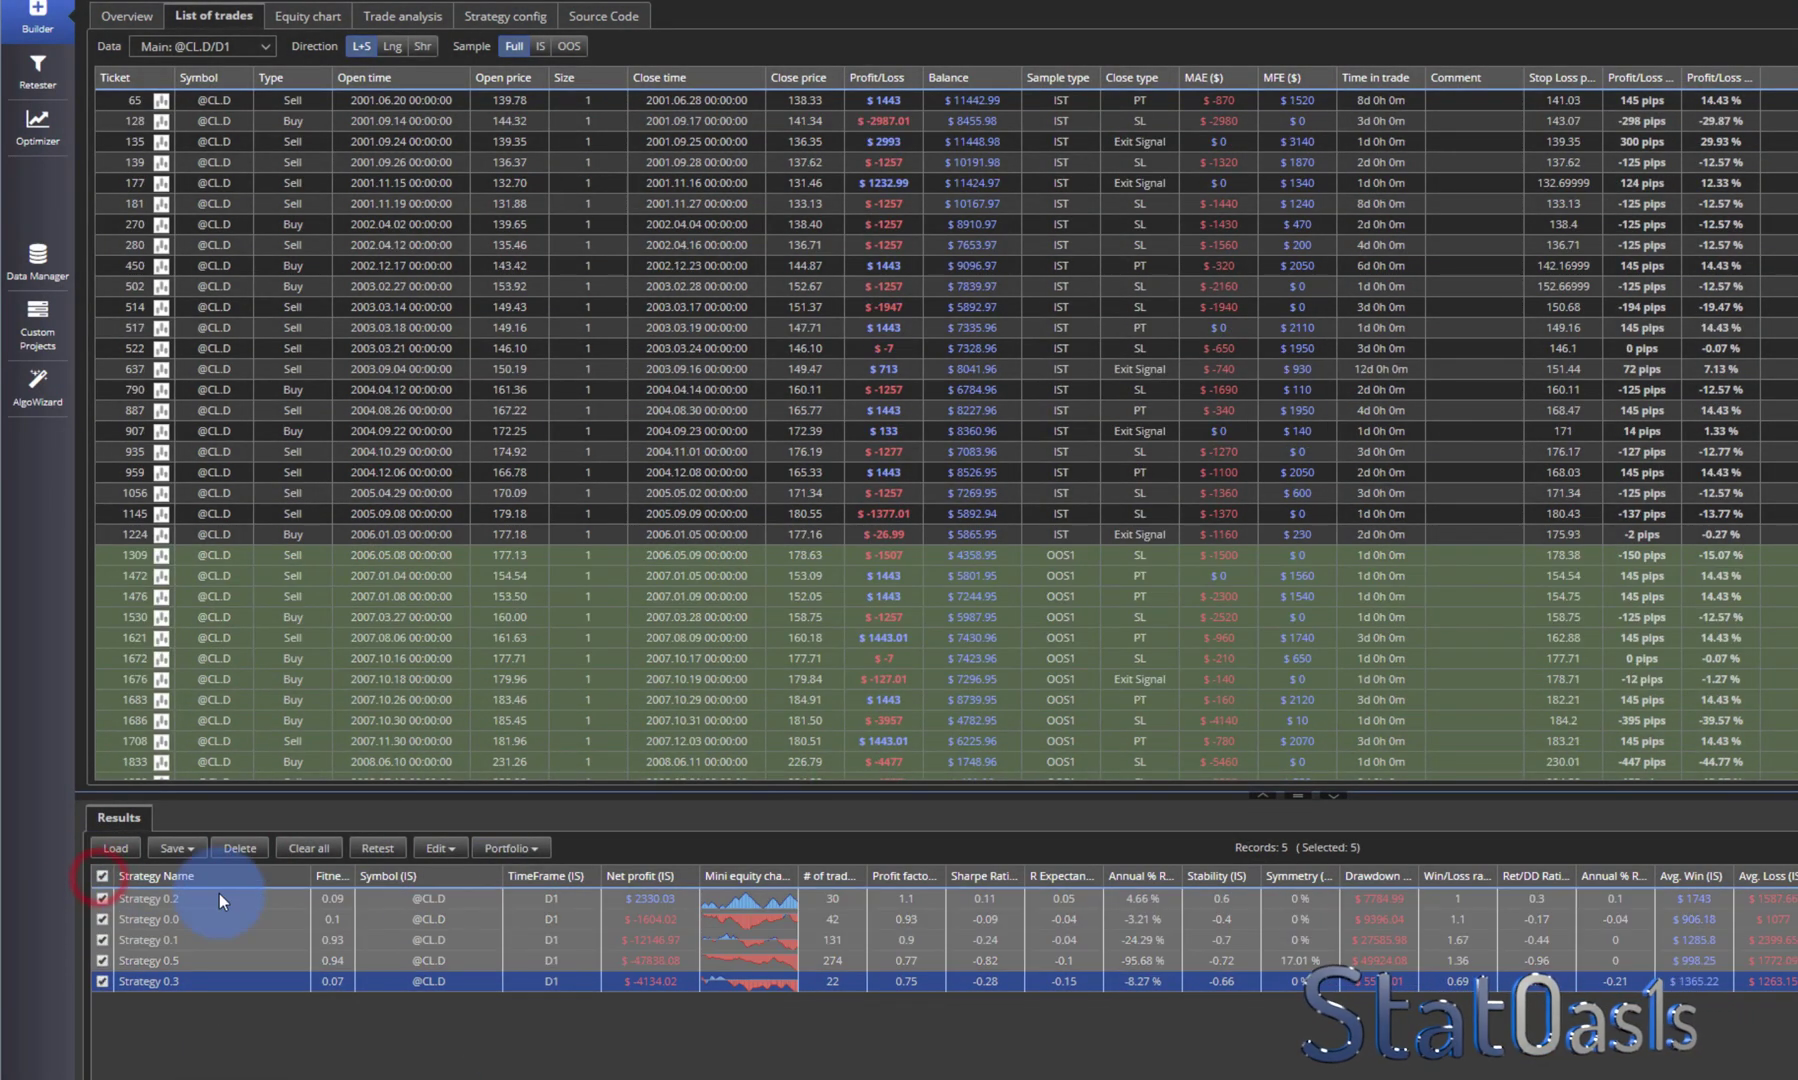
click(507, 848)
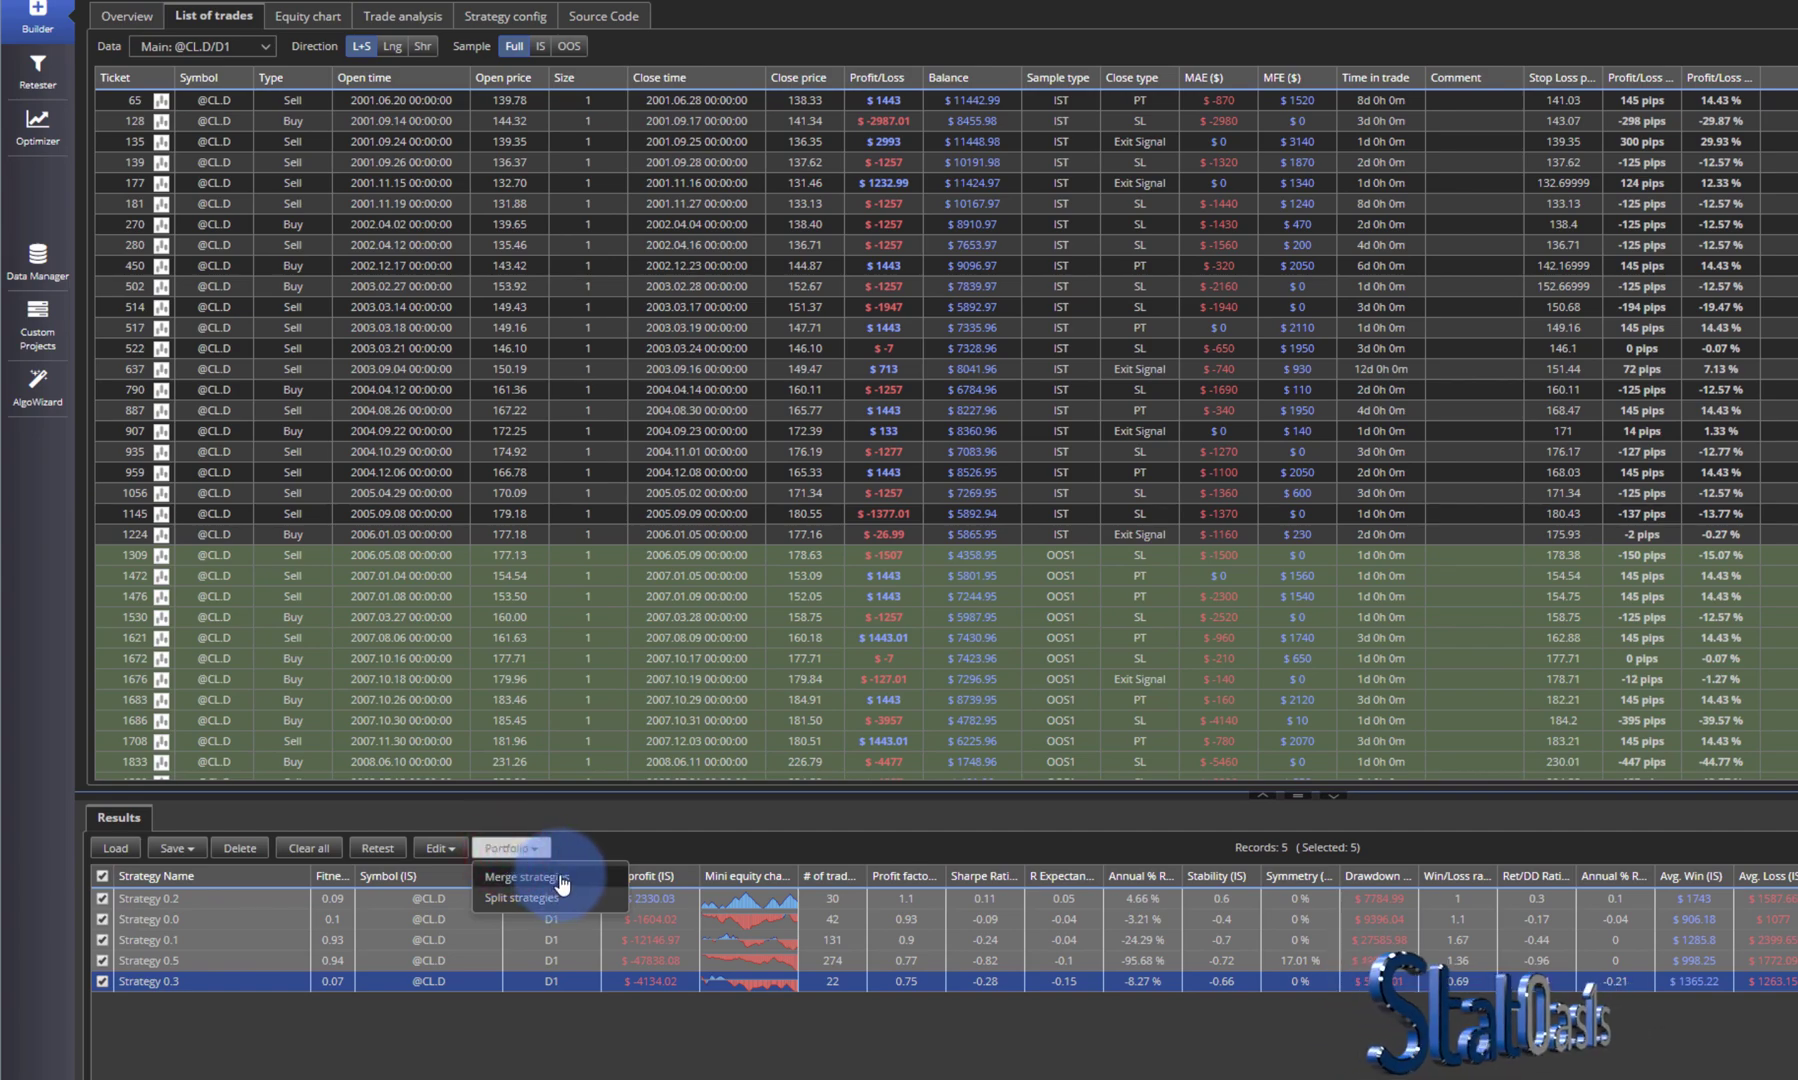
click(560, 879)
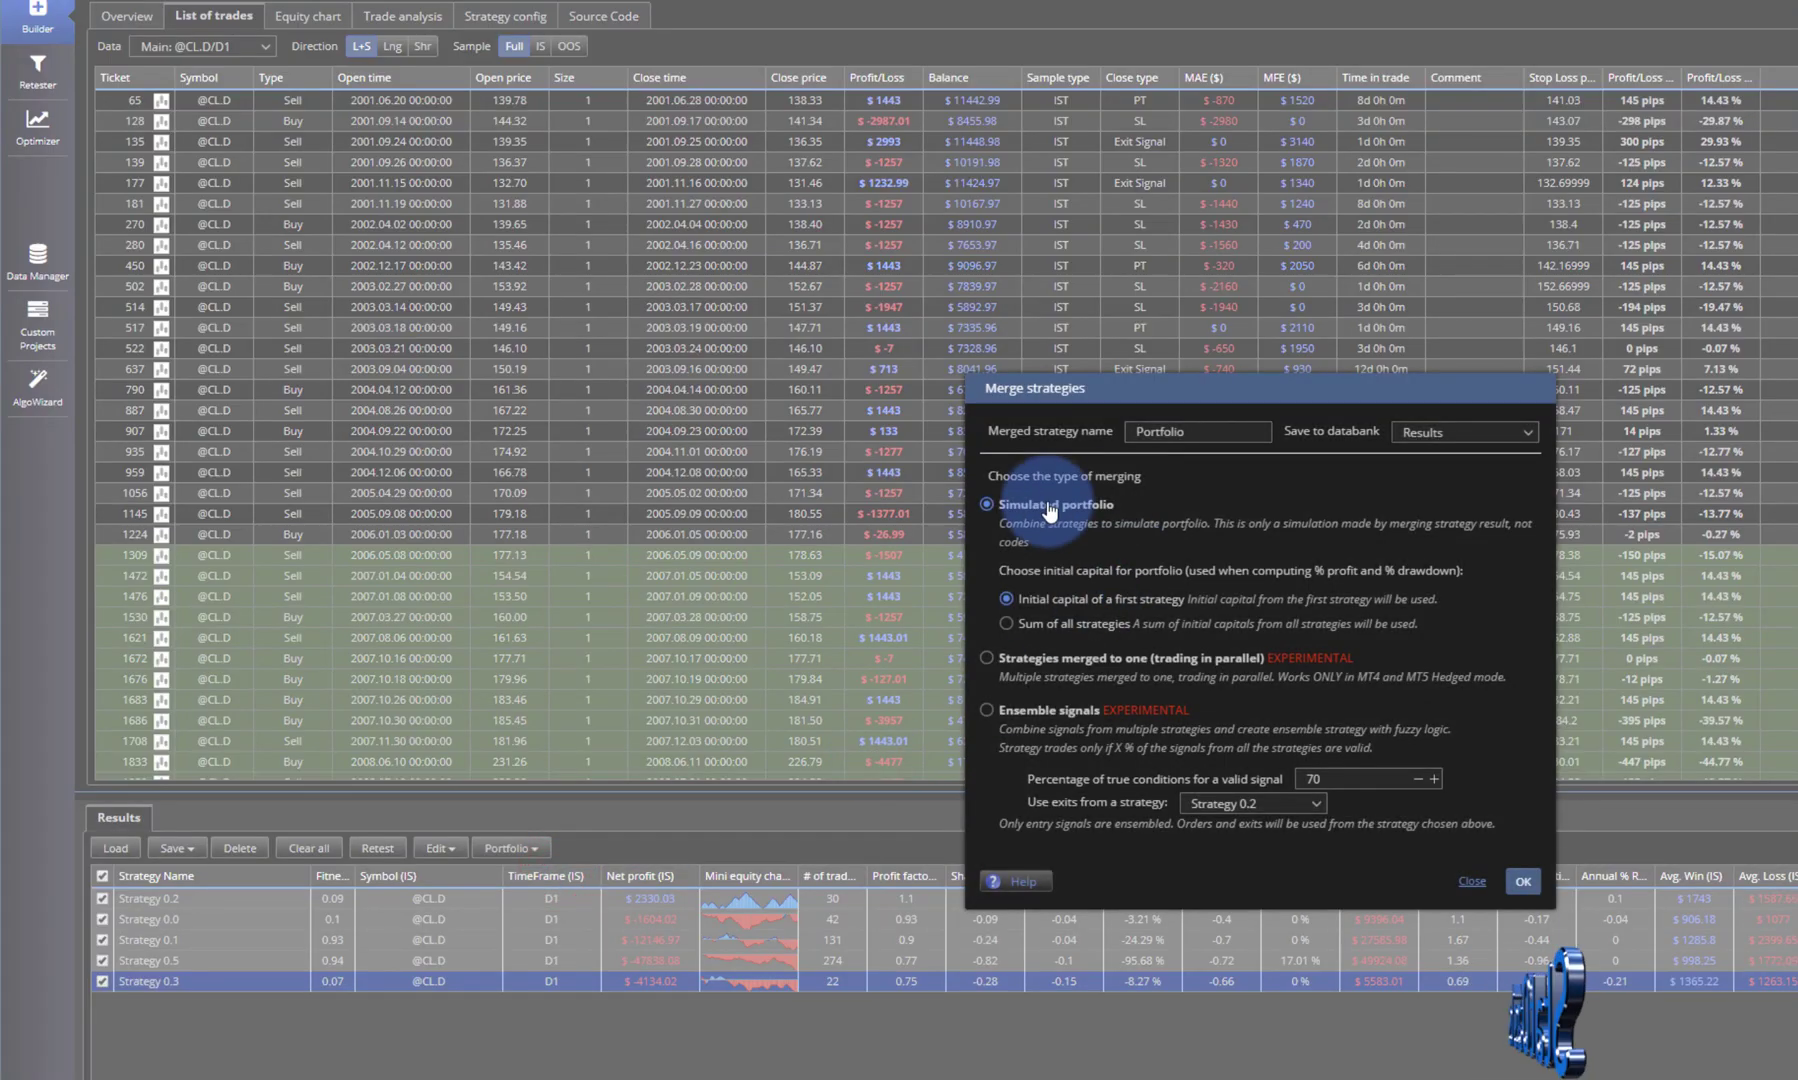
click(1521, 881)
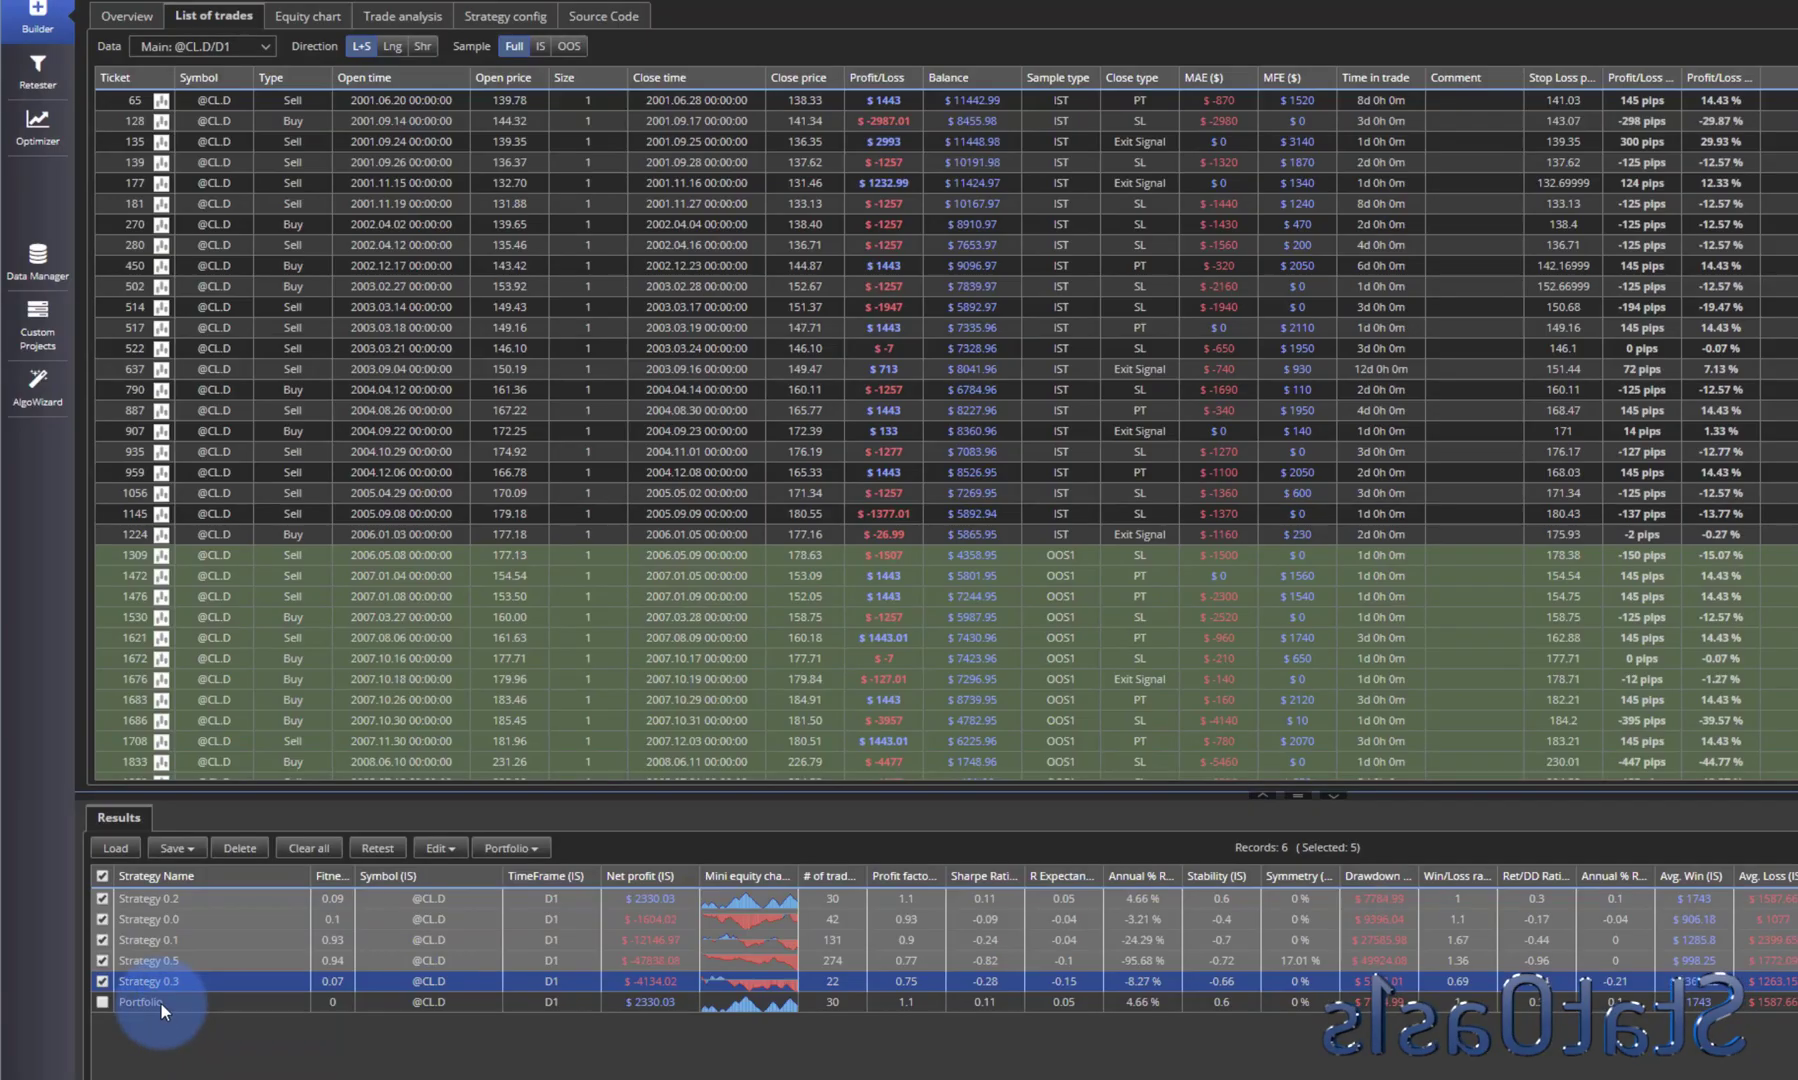
Step: Deselect the five individual strategies and send only the merged Portfolio to the Retester
click(103, 899)
click(103, 919)
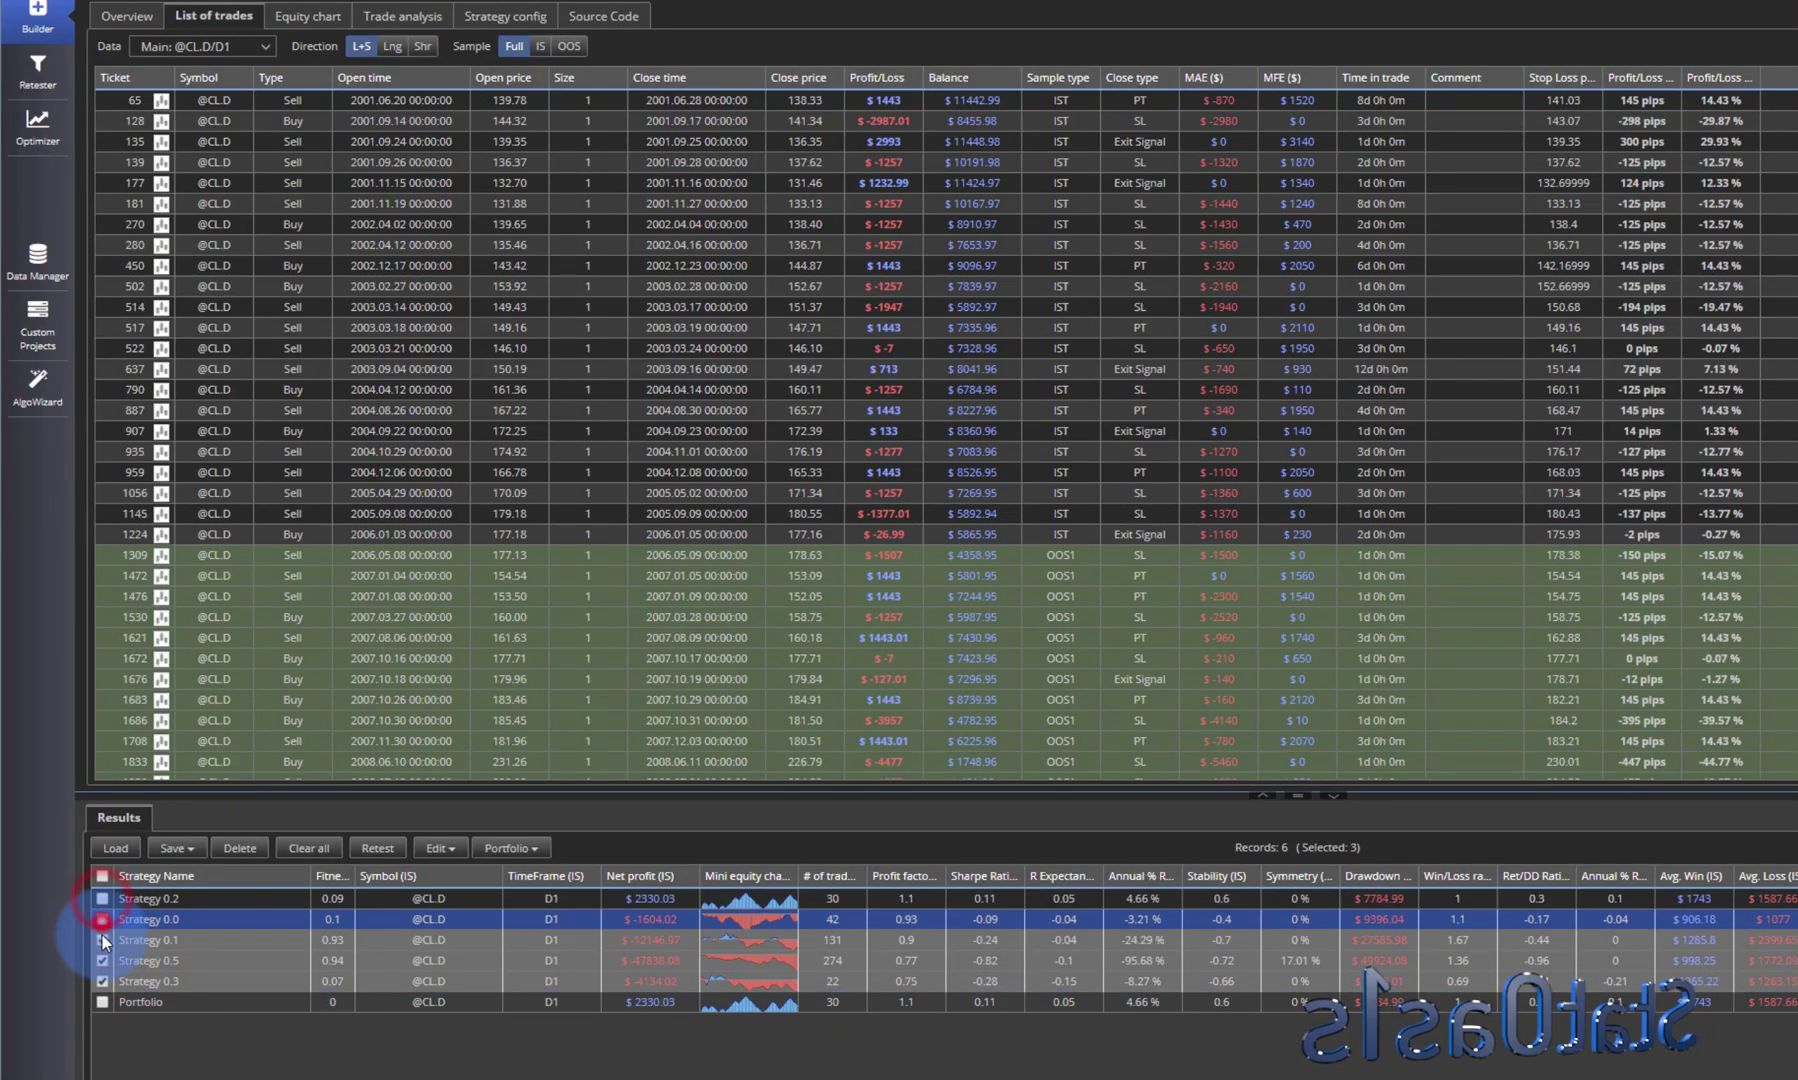
click(103, 940)
click(103, 960)
click(103, 980)
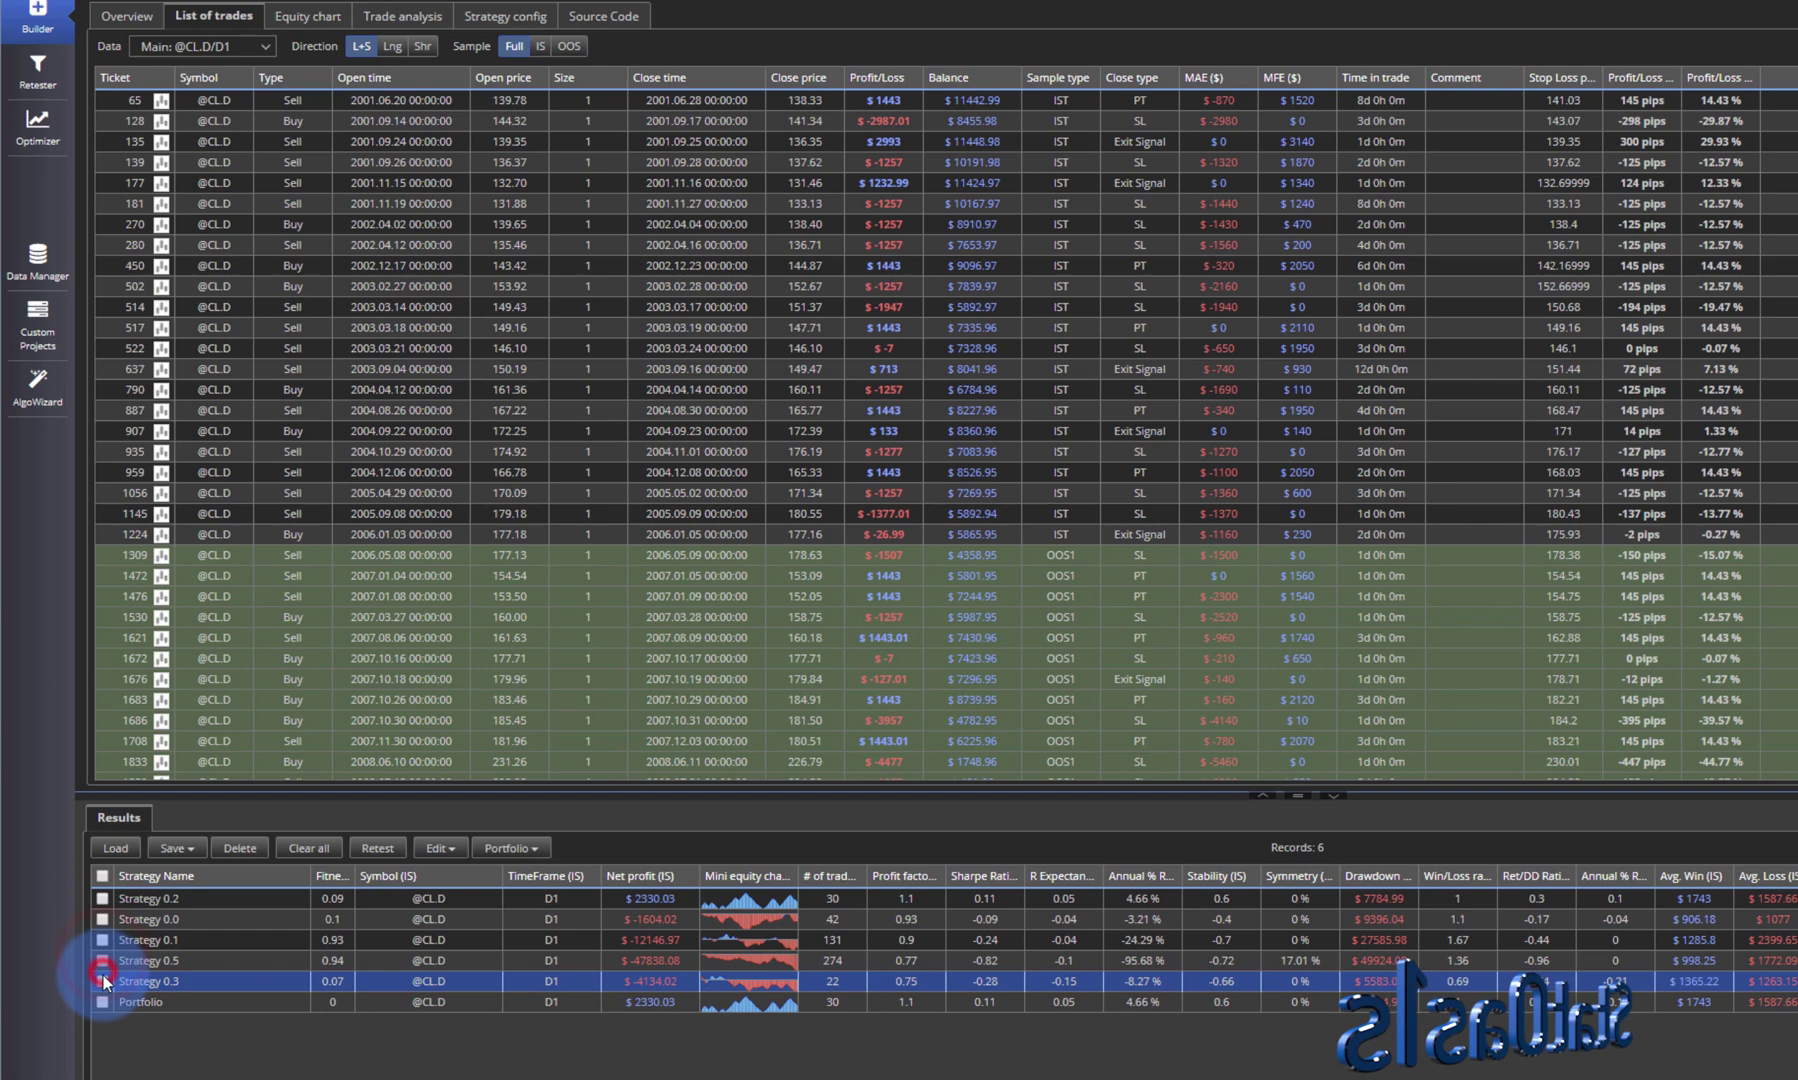
click(152, 1002)
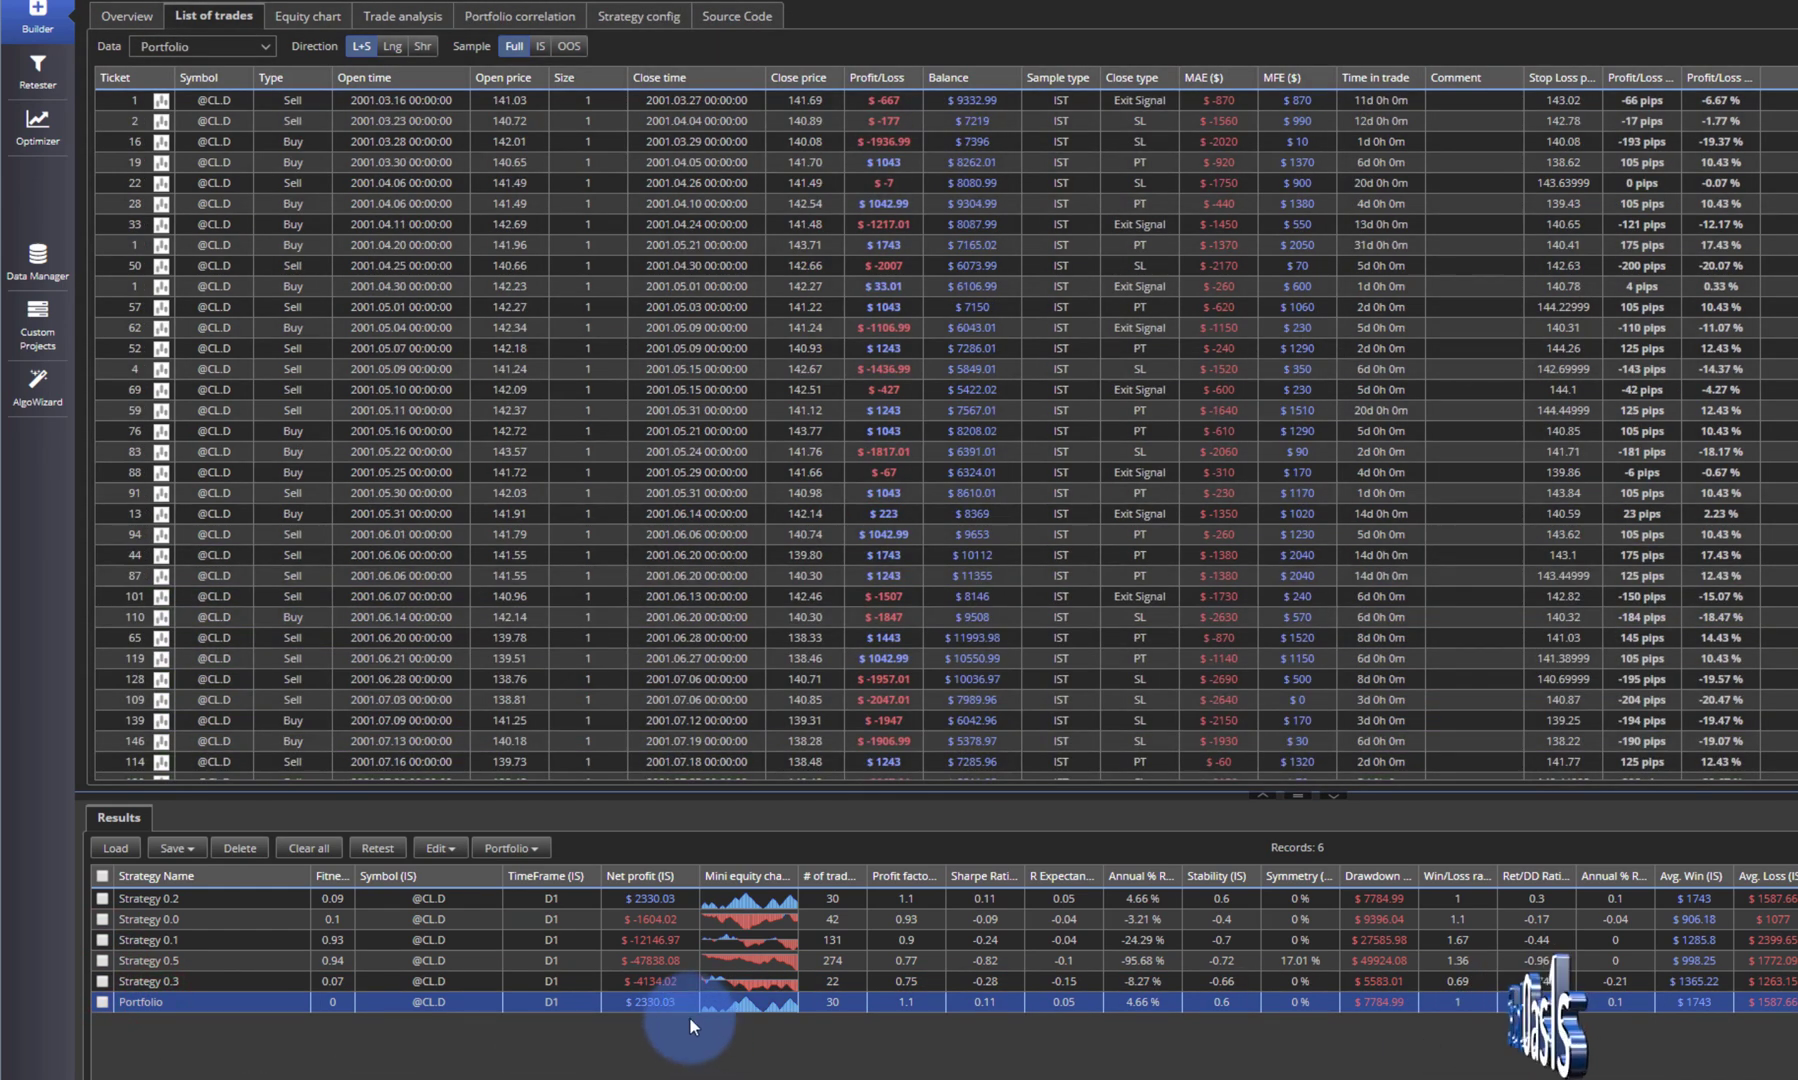
click(377, 848)
click(1131, 684)
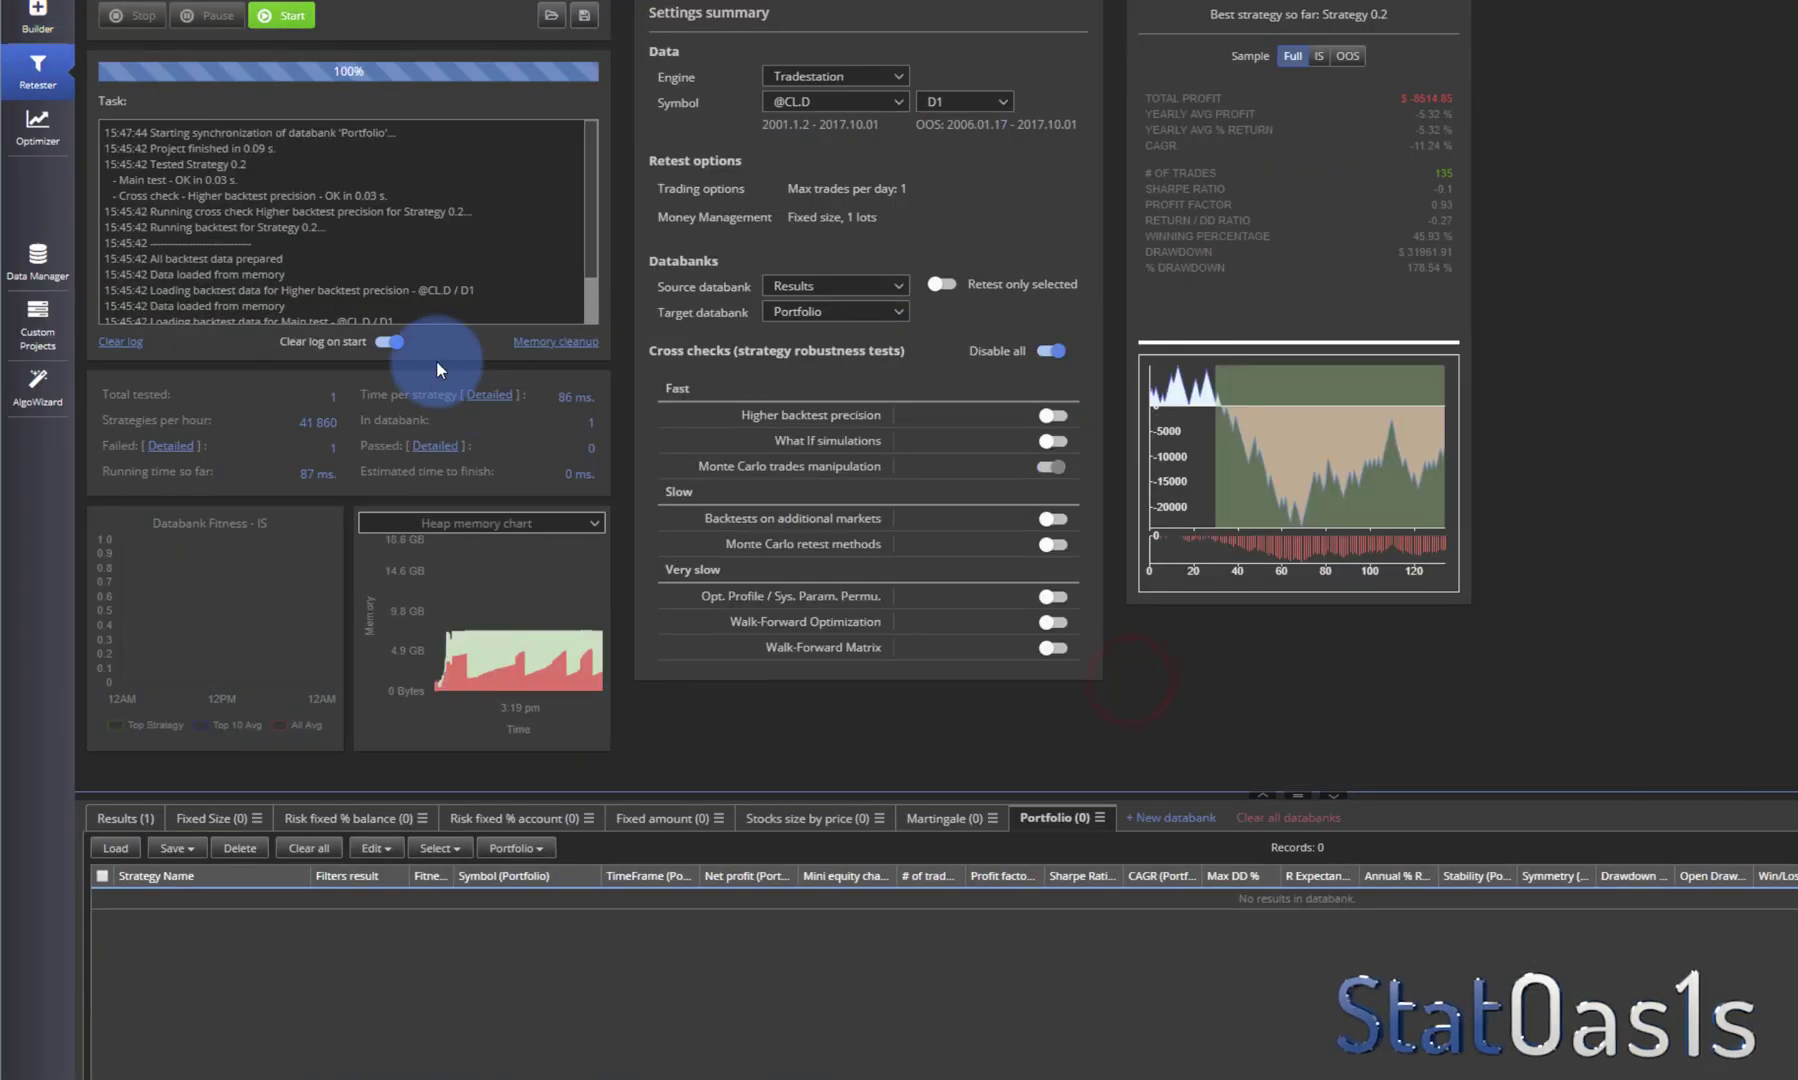
Step: Delete Strategy 0.2 from the Retester's Results databank and open the Portfolio's list of trades
click(125, 818)
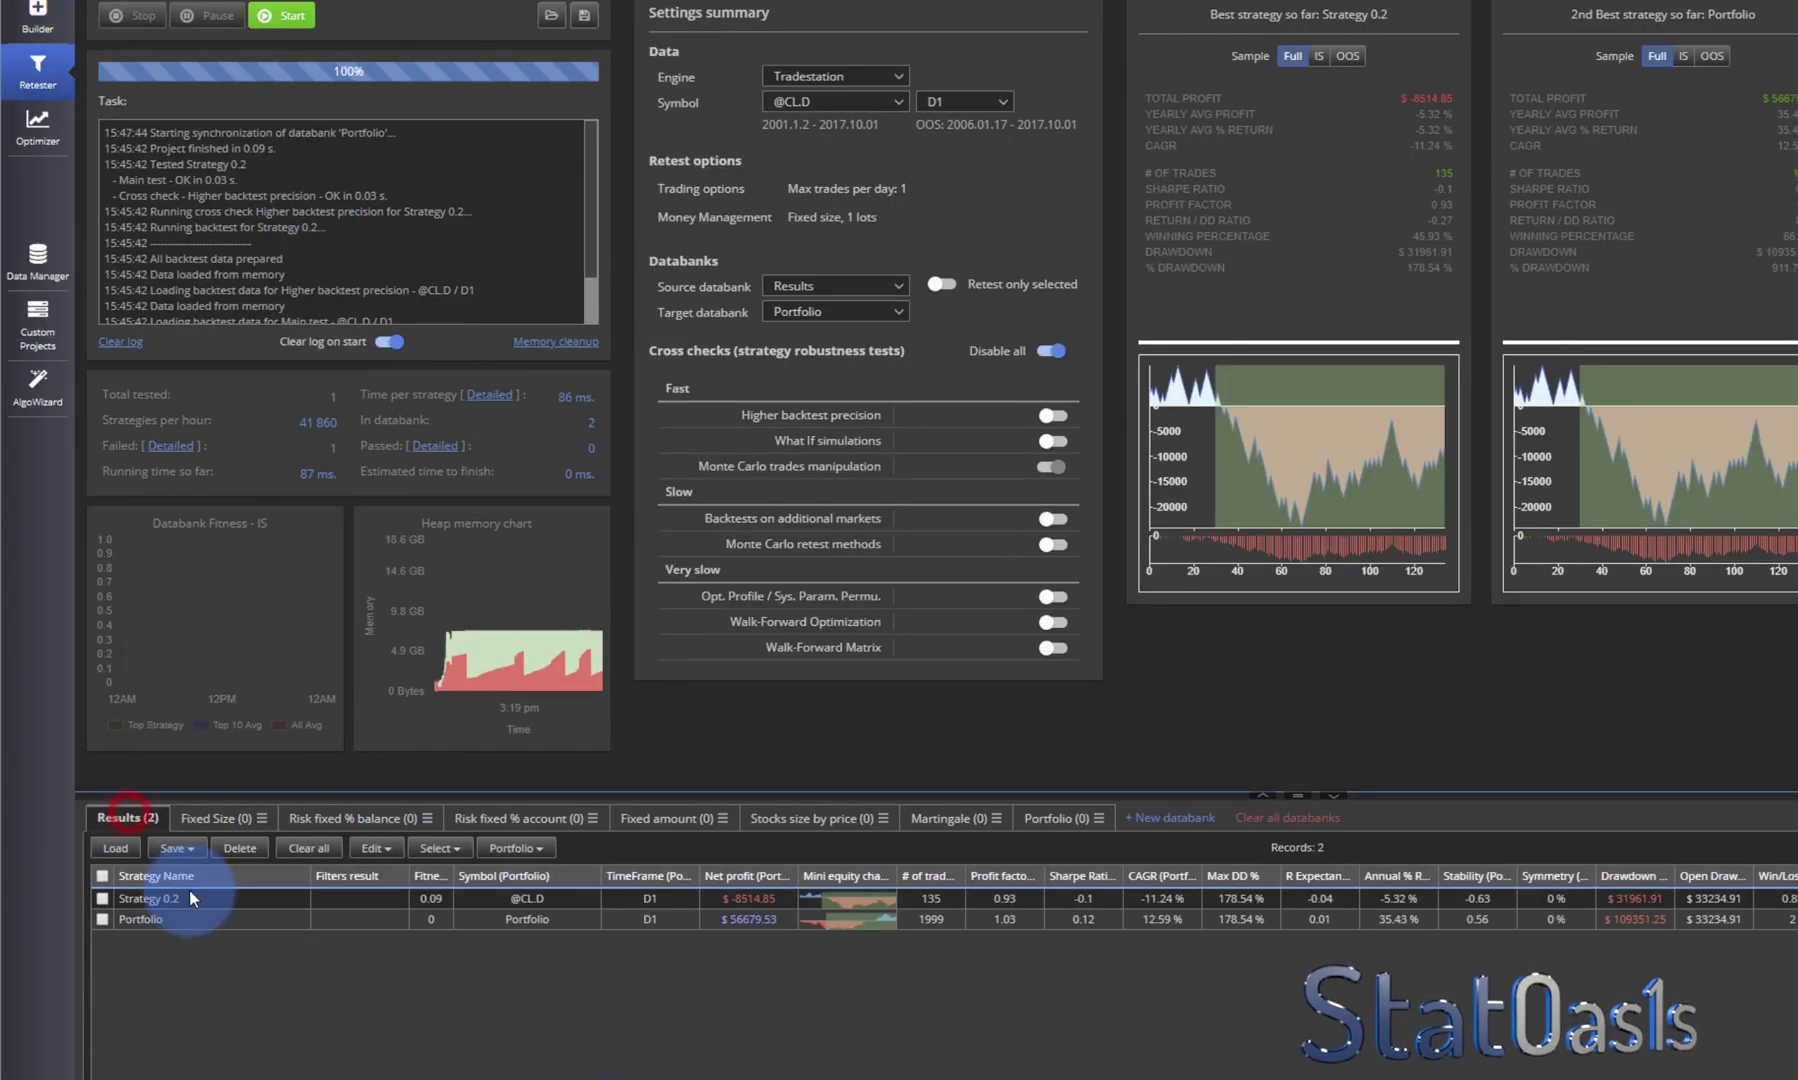
click(102, 899)
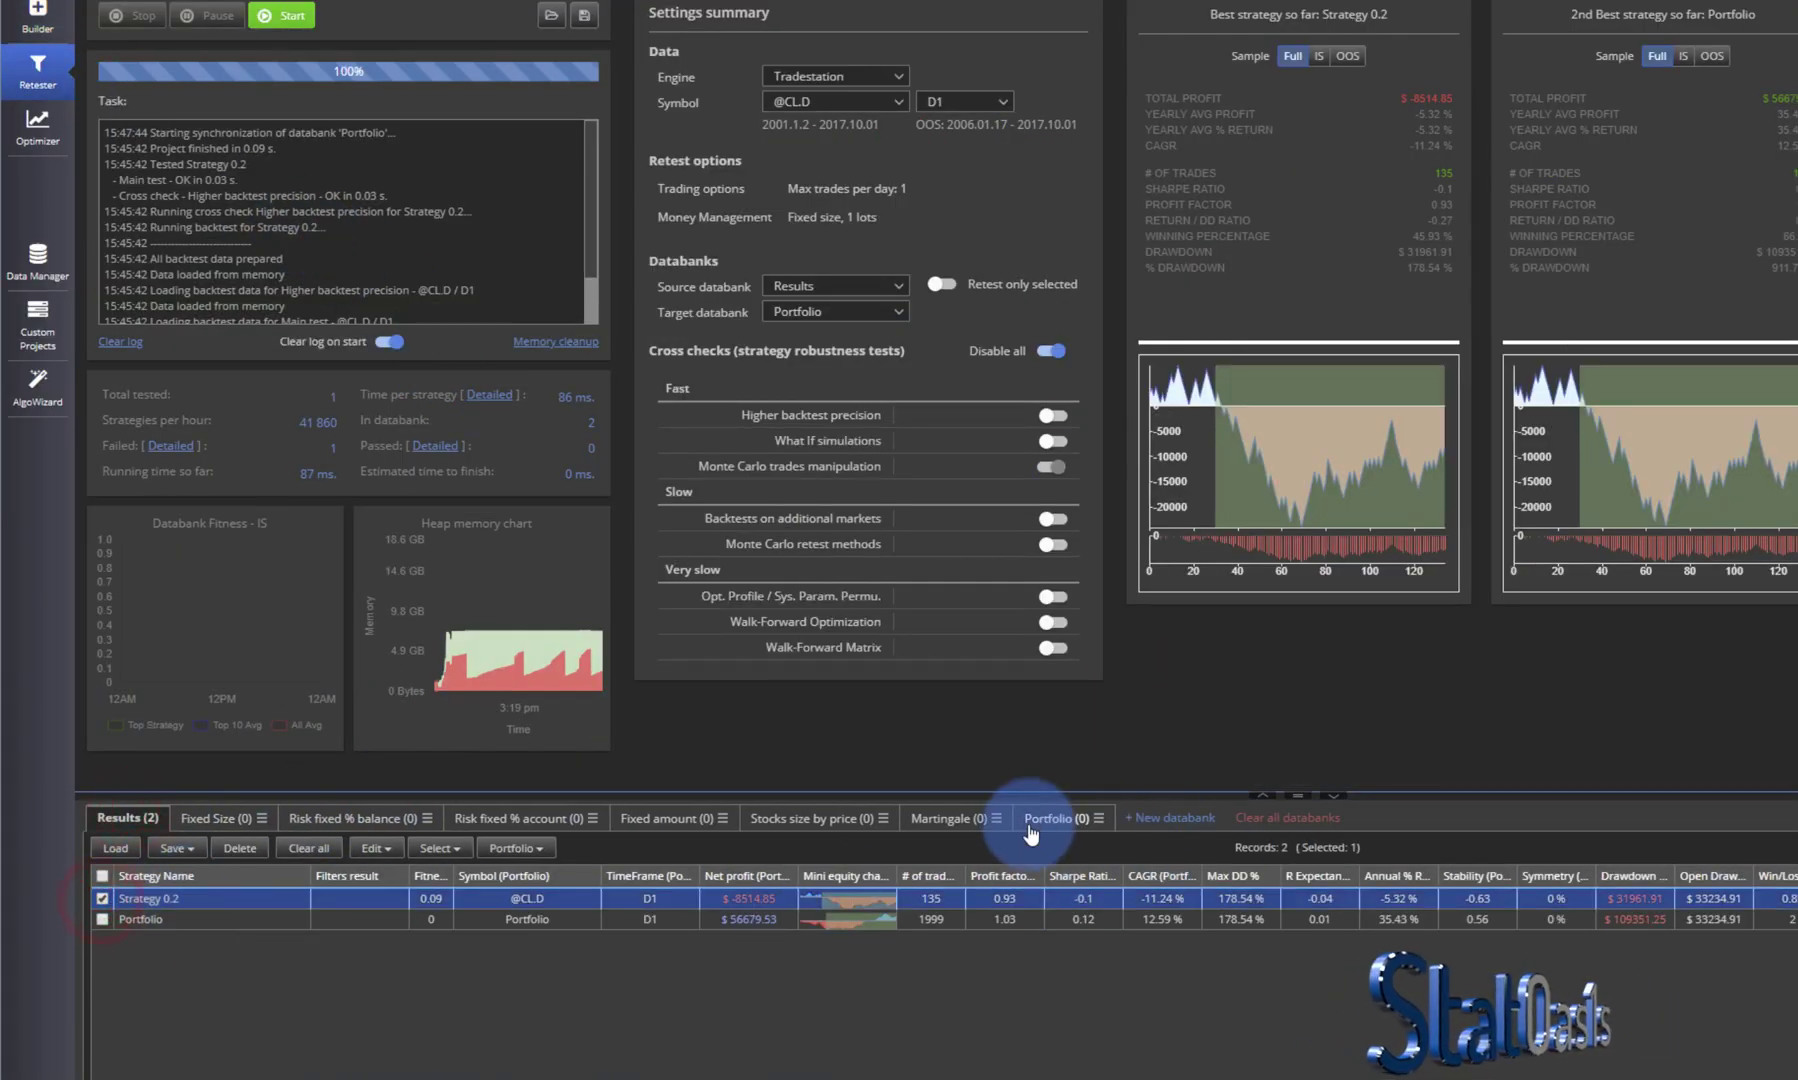
click(240, 848)
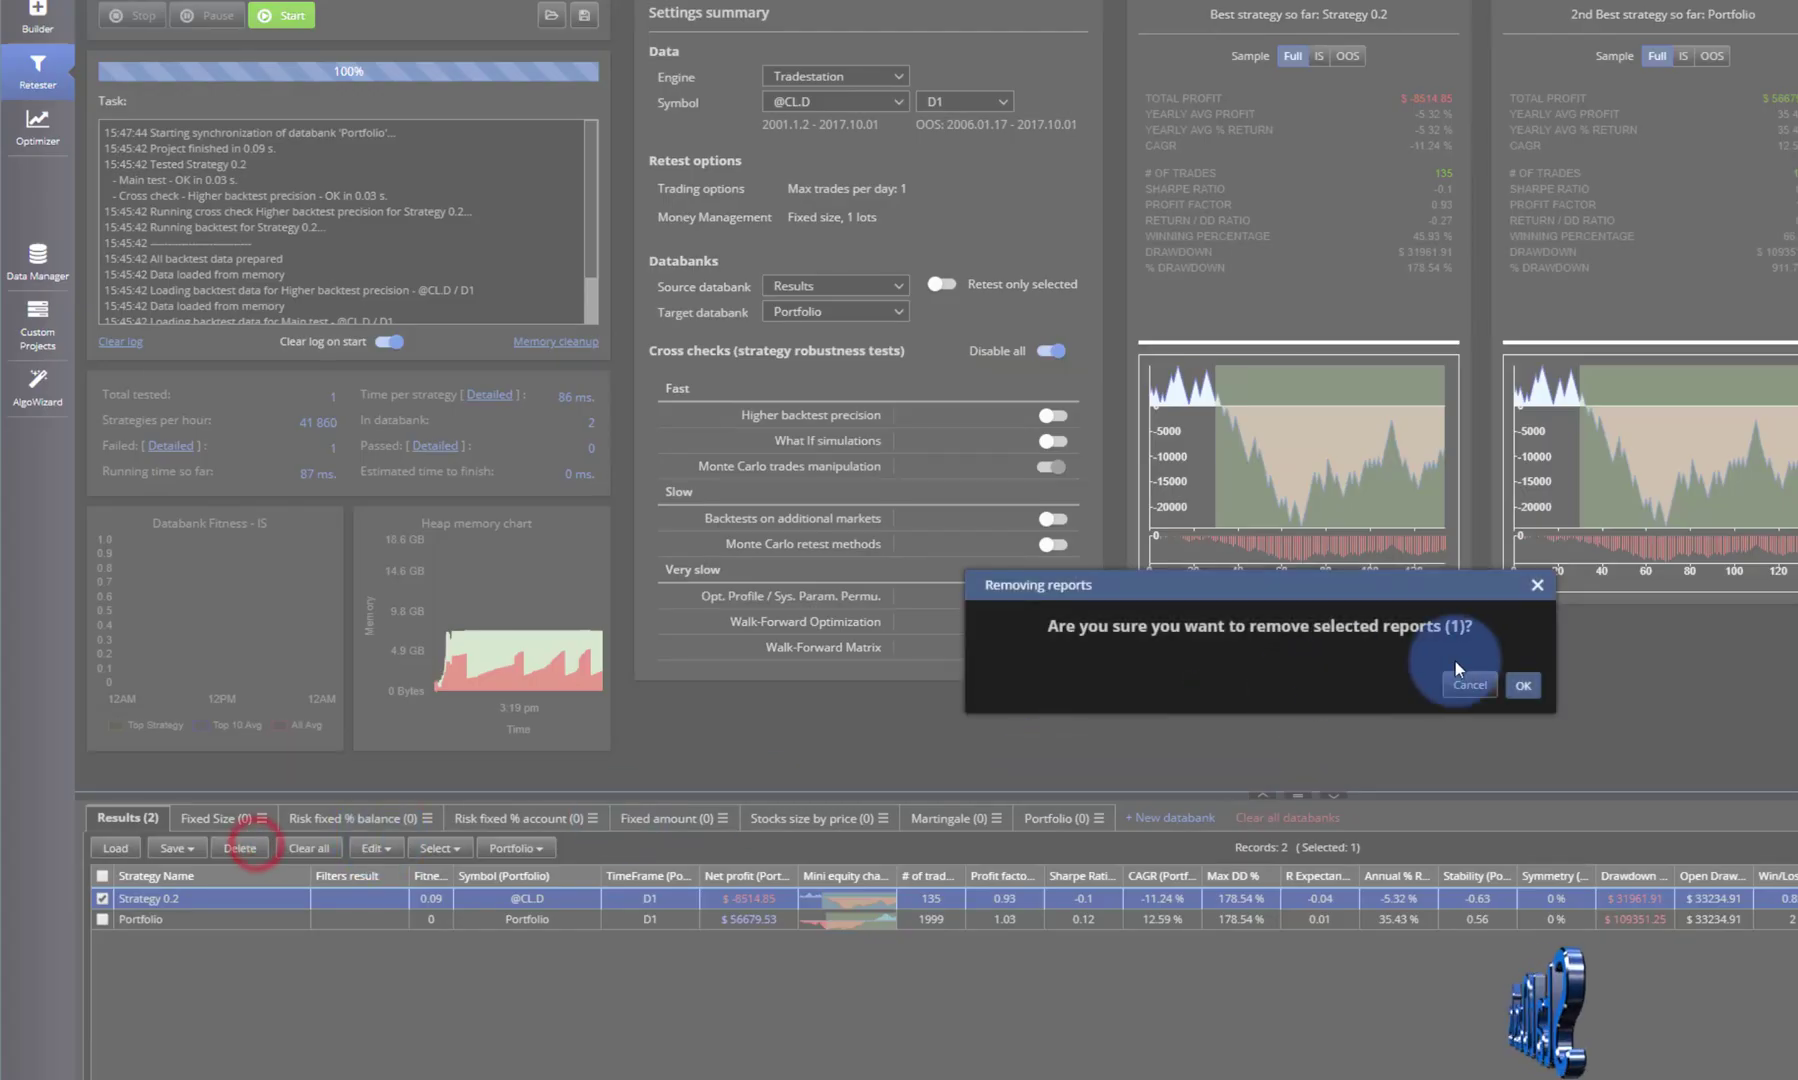
click(1518, 681)
double_click(199, 899)
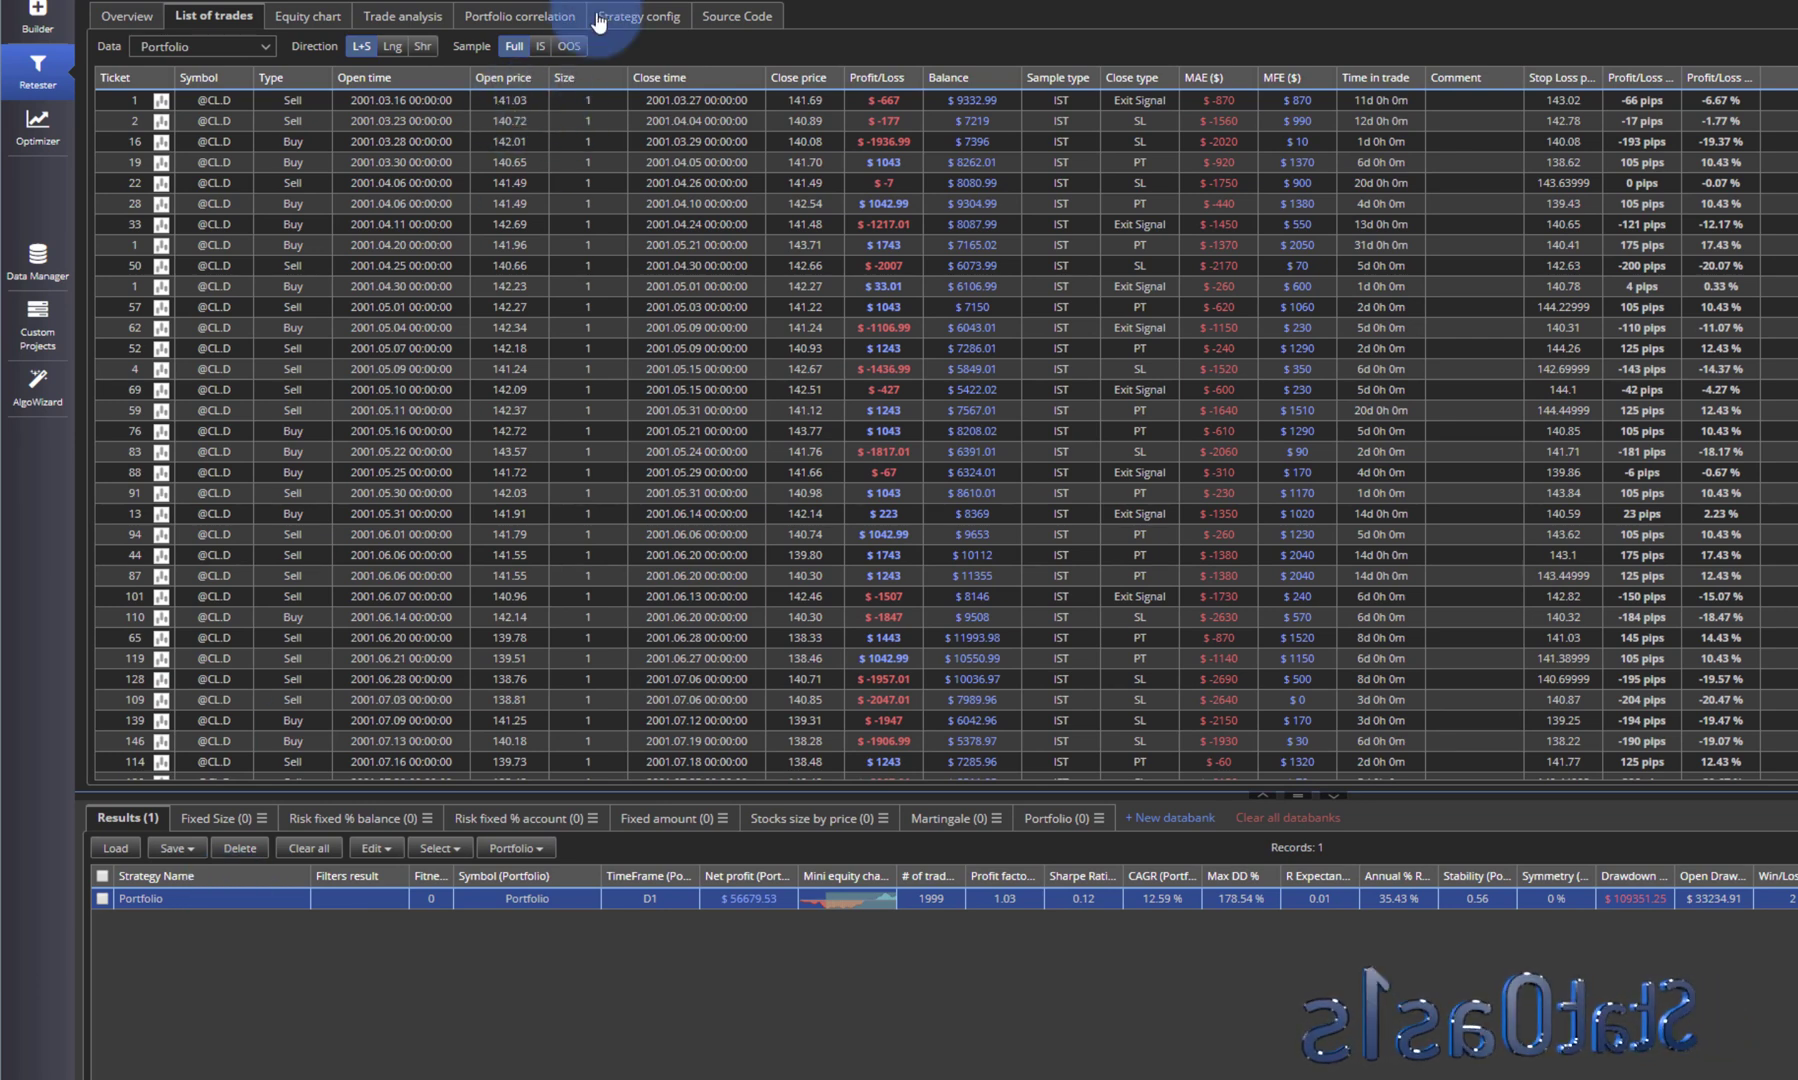
Step: Try Portfolio as the source backtest of the # of trades (OOS) ranking condition and close the editor without saving
click(553, 25)
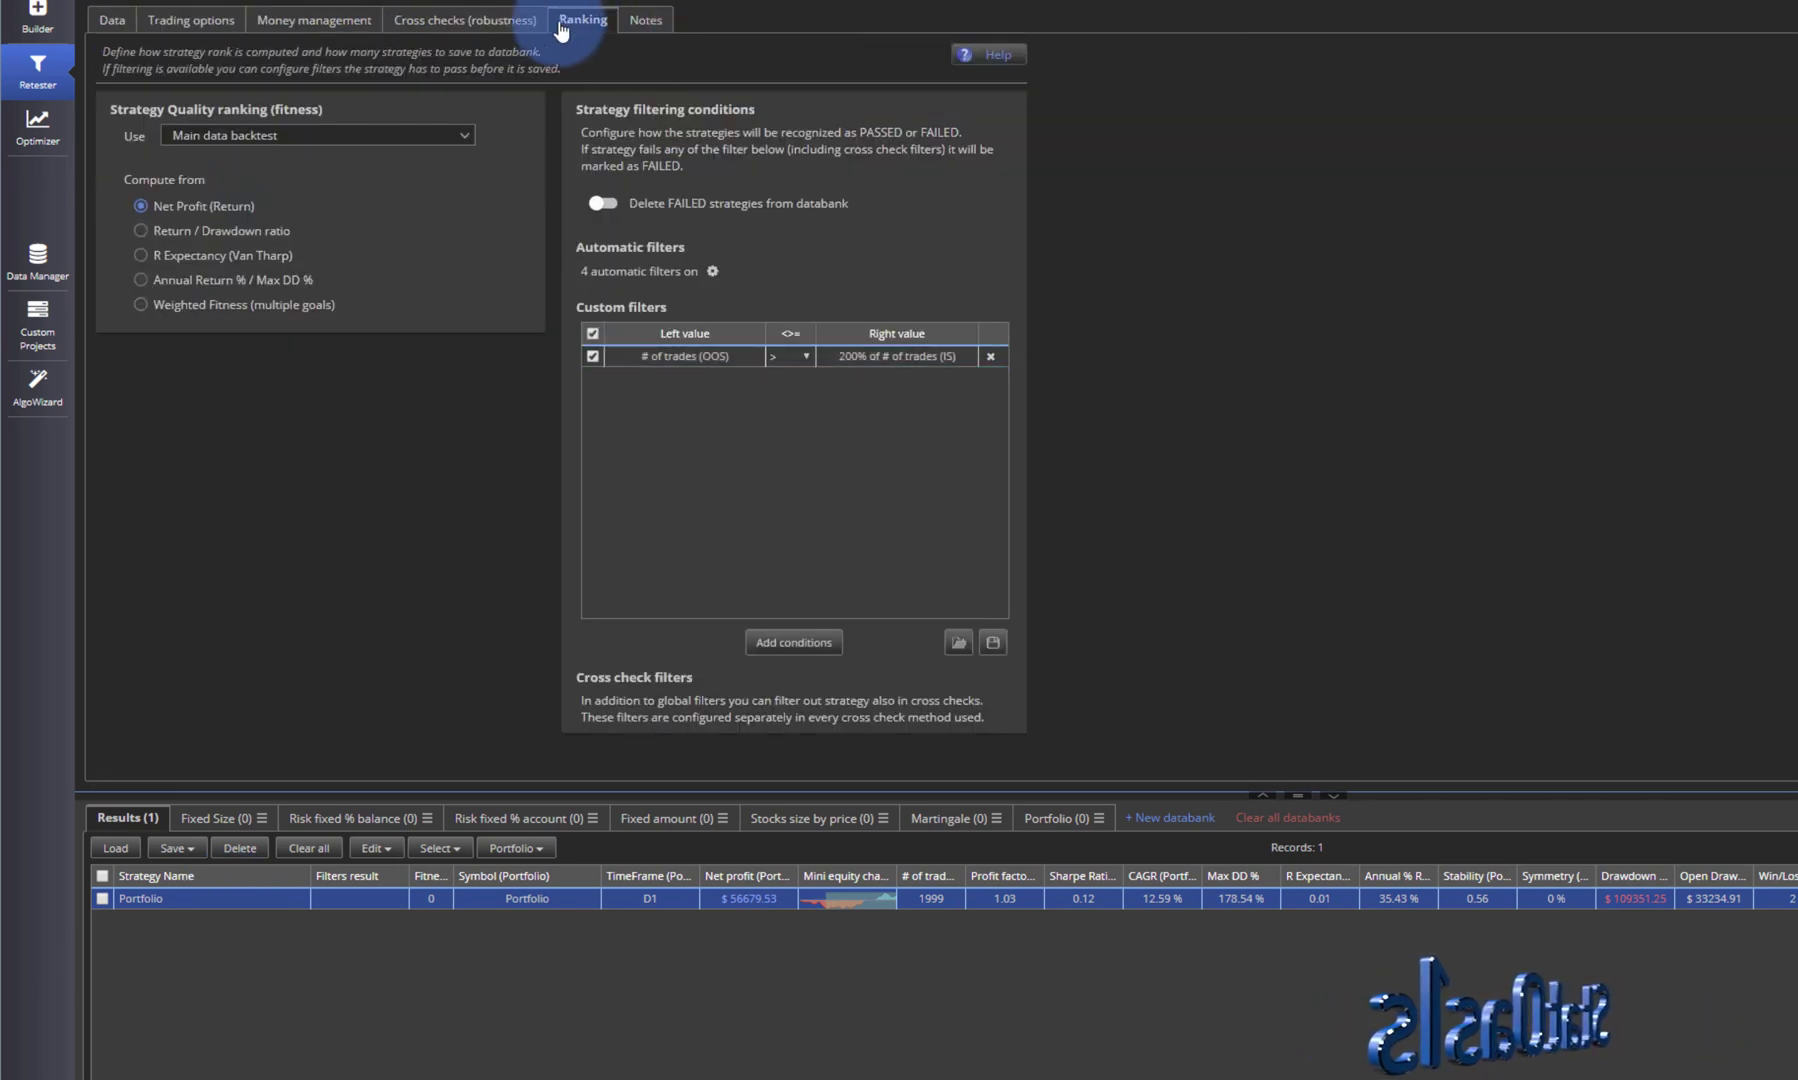
double_click(690, 372)
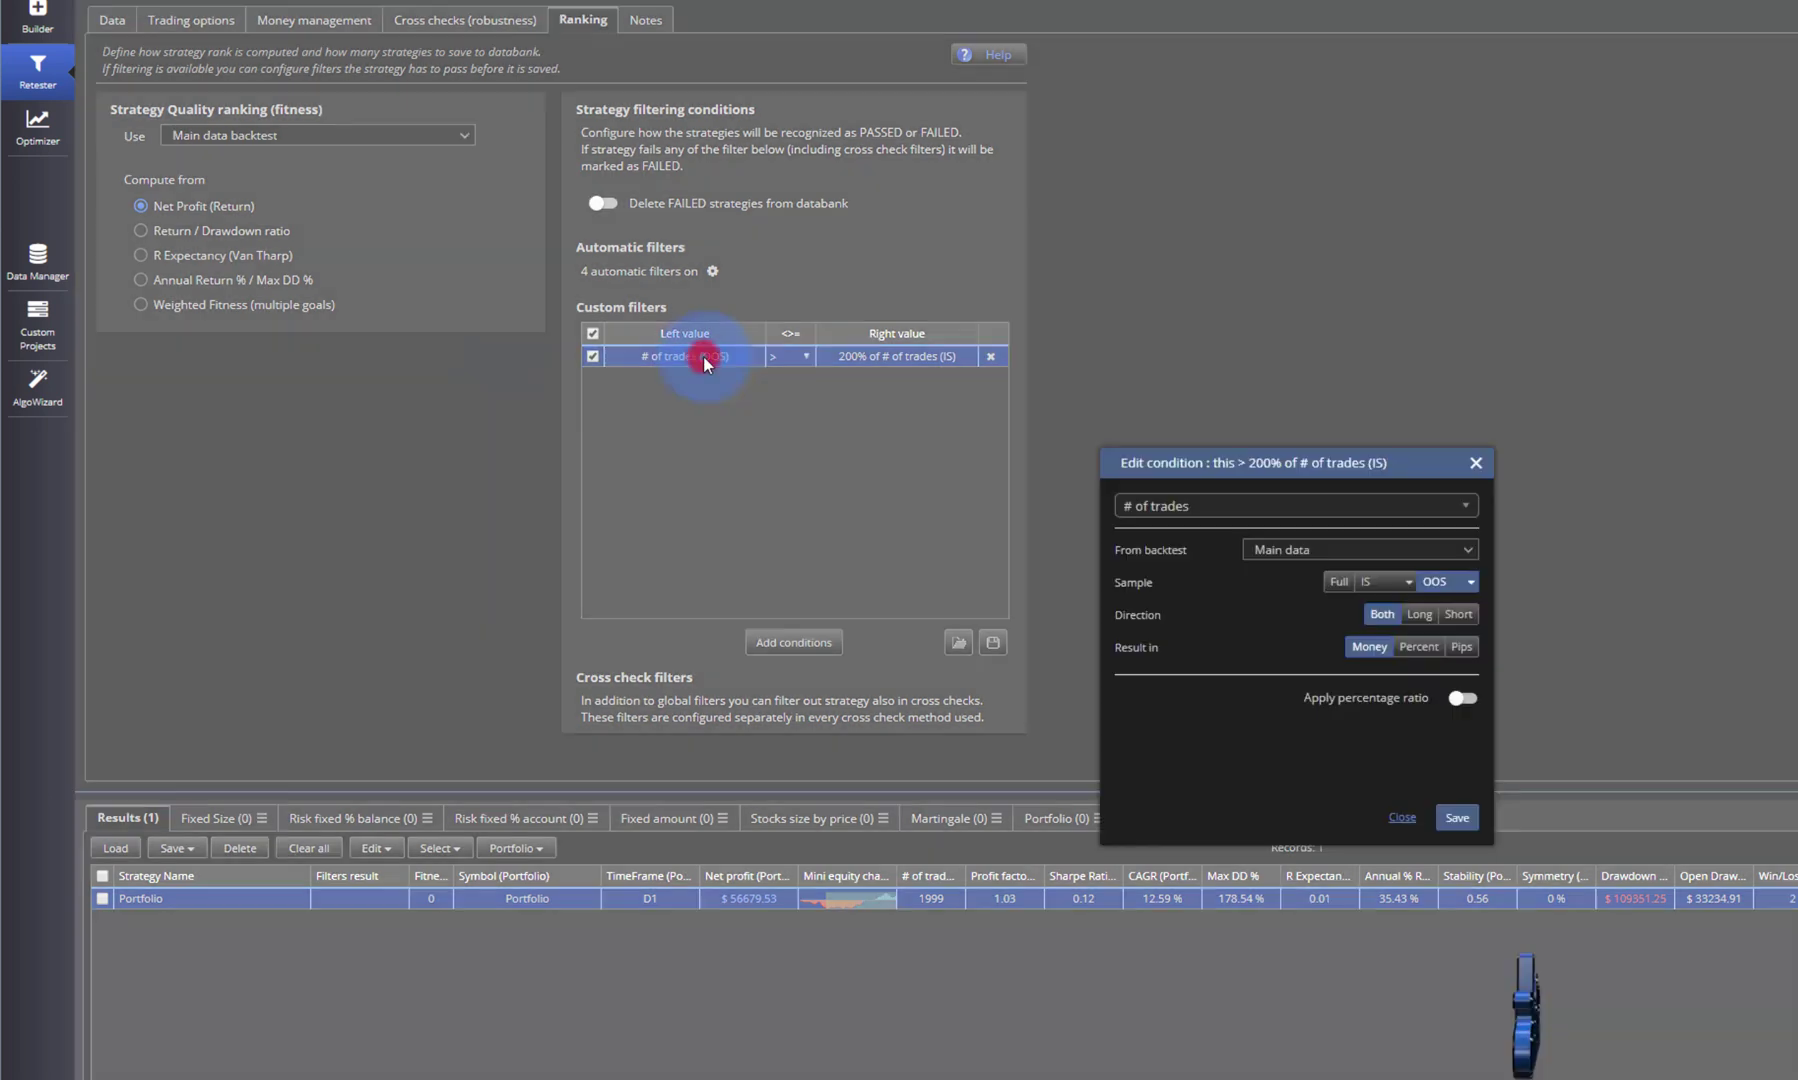
click(1295, 550)
click(1299, 584)
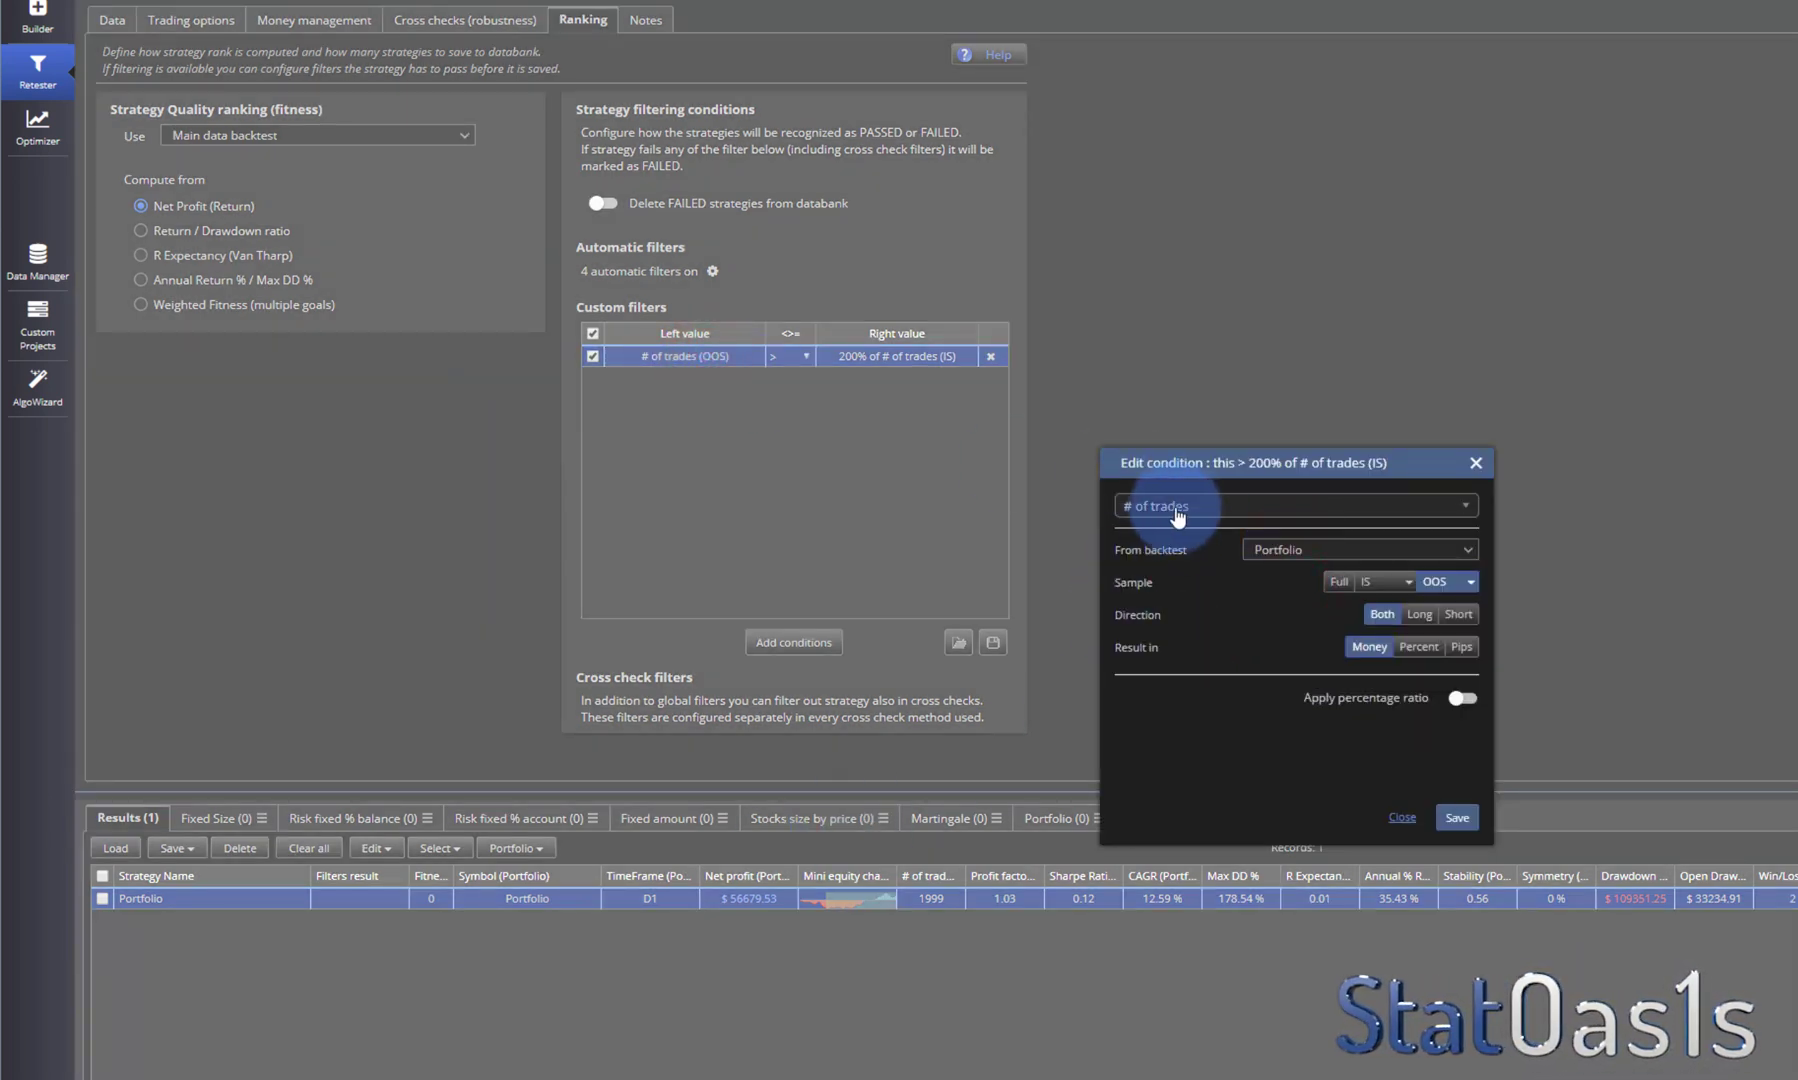
click(544, 848)
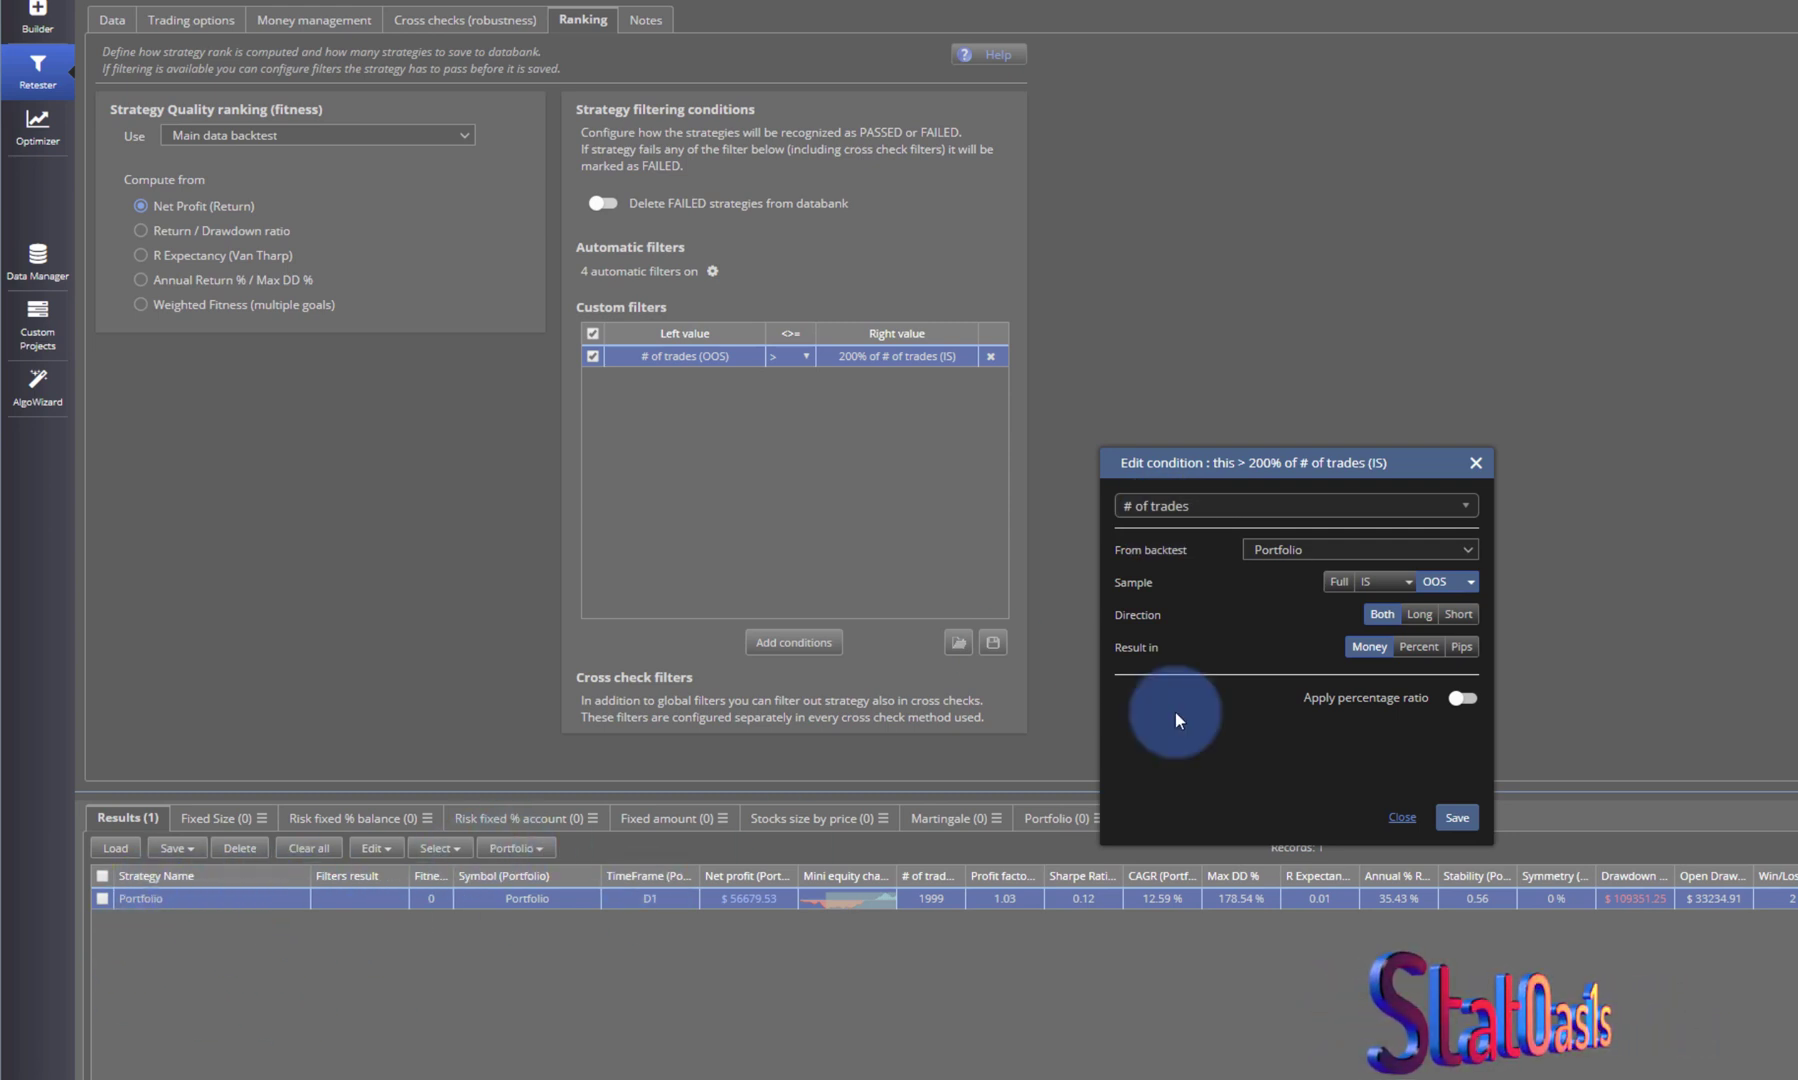
click(1296, 556)
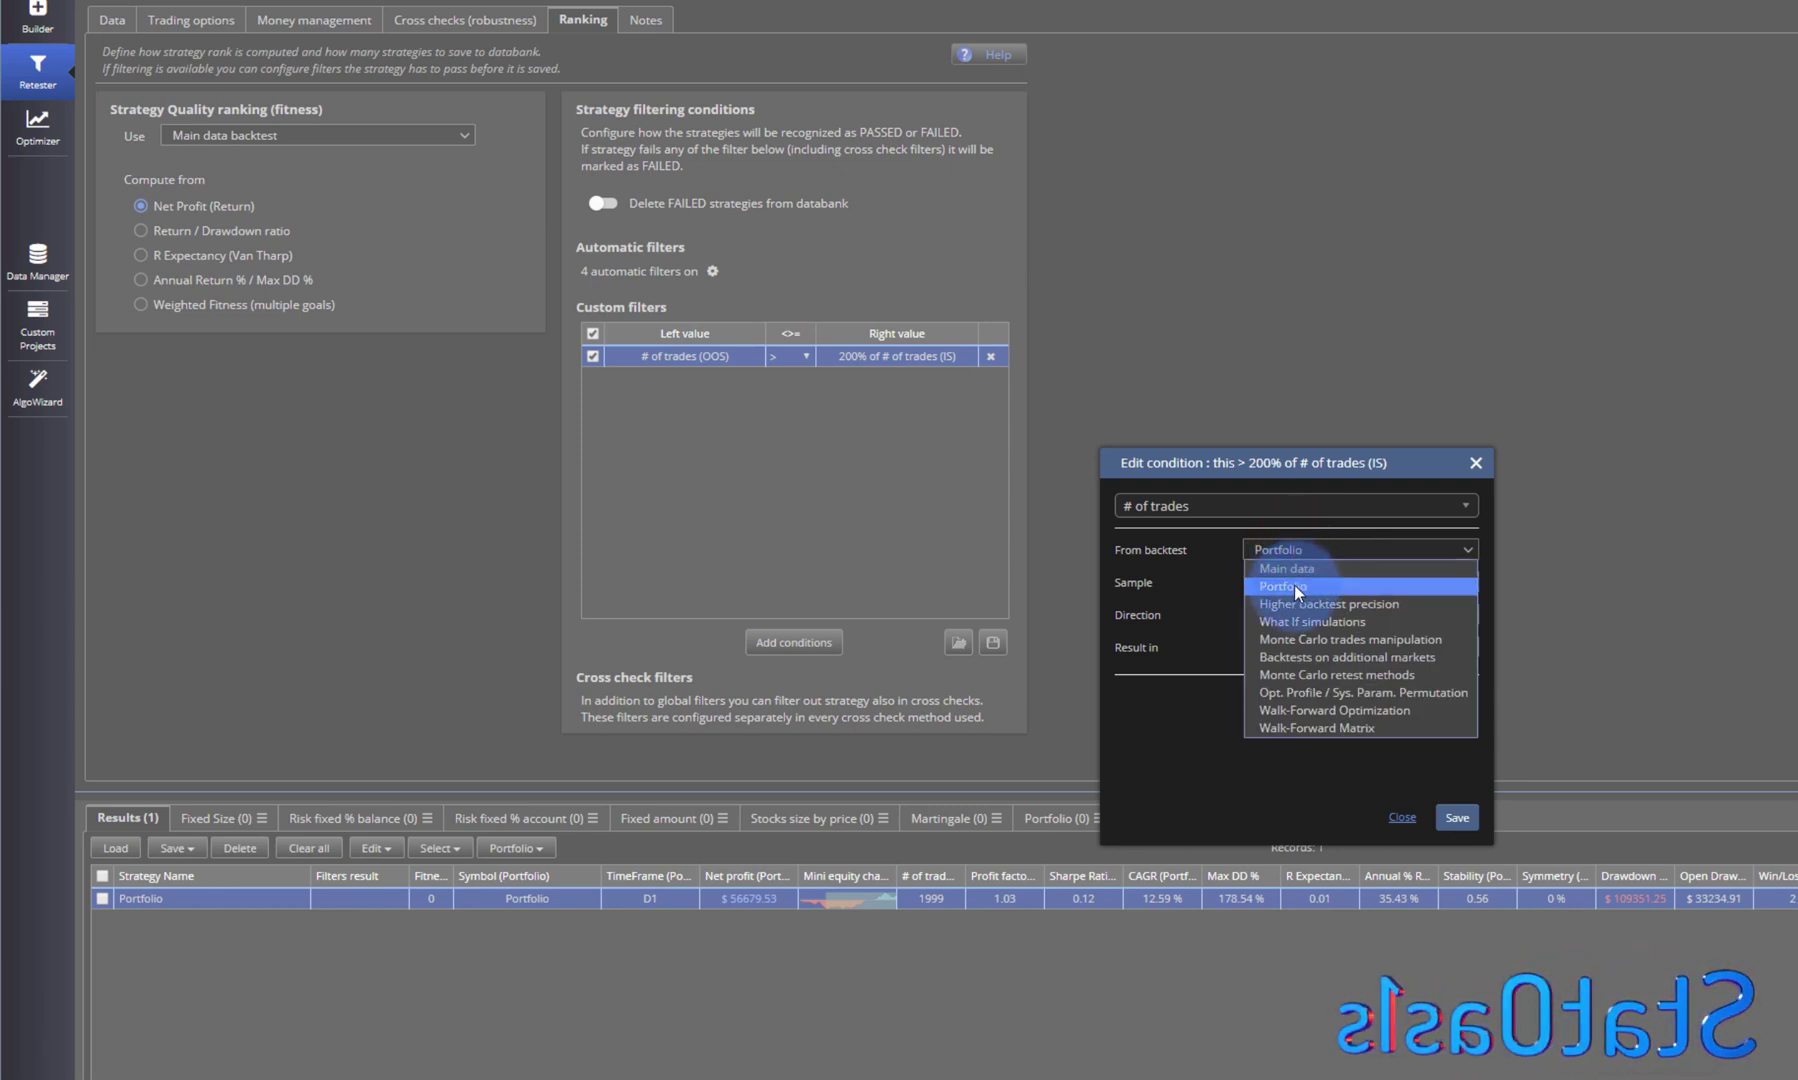
click(1403, 815)
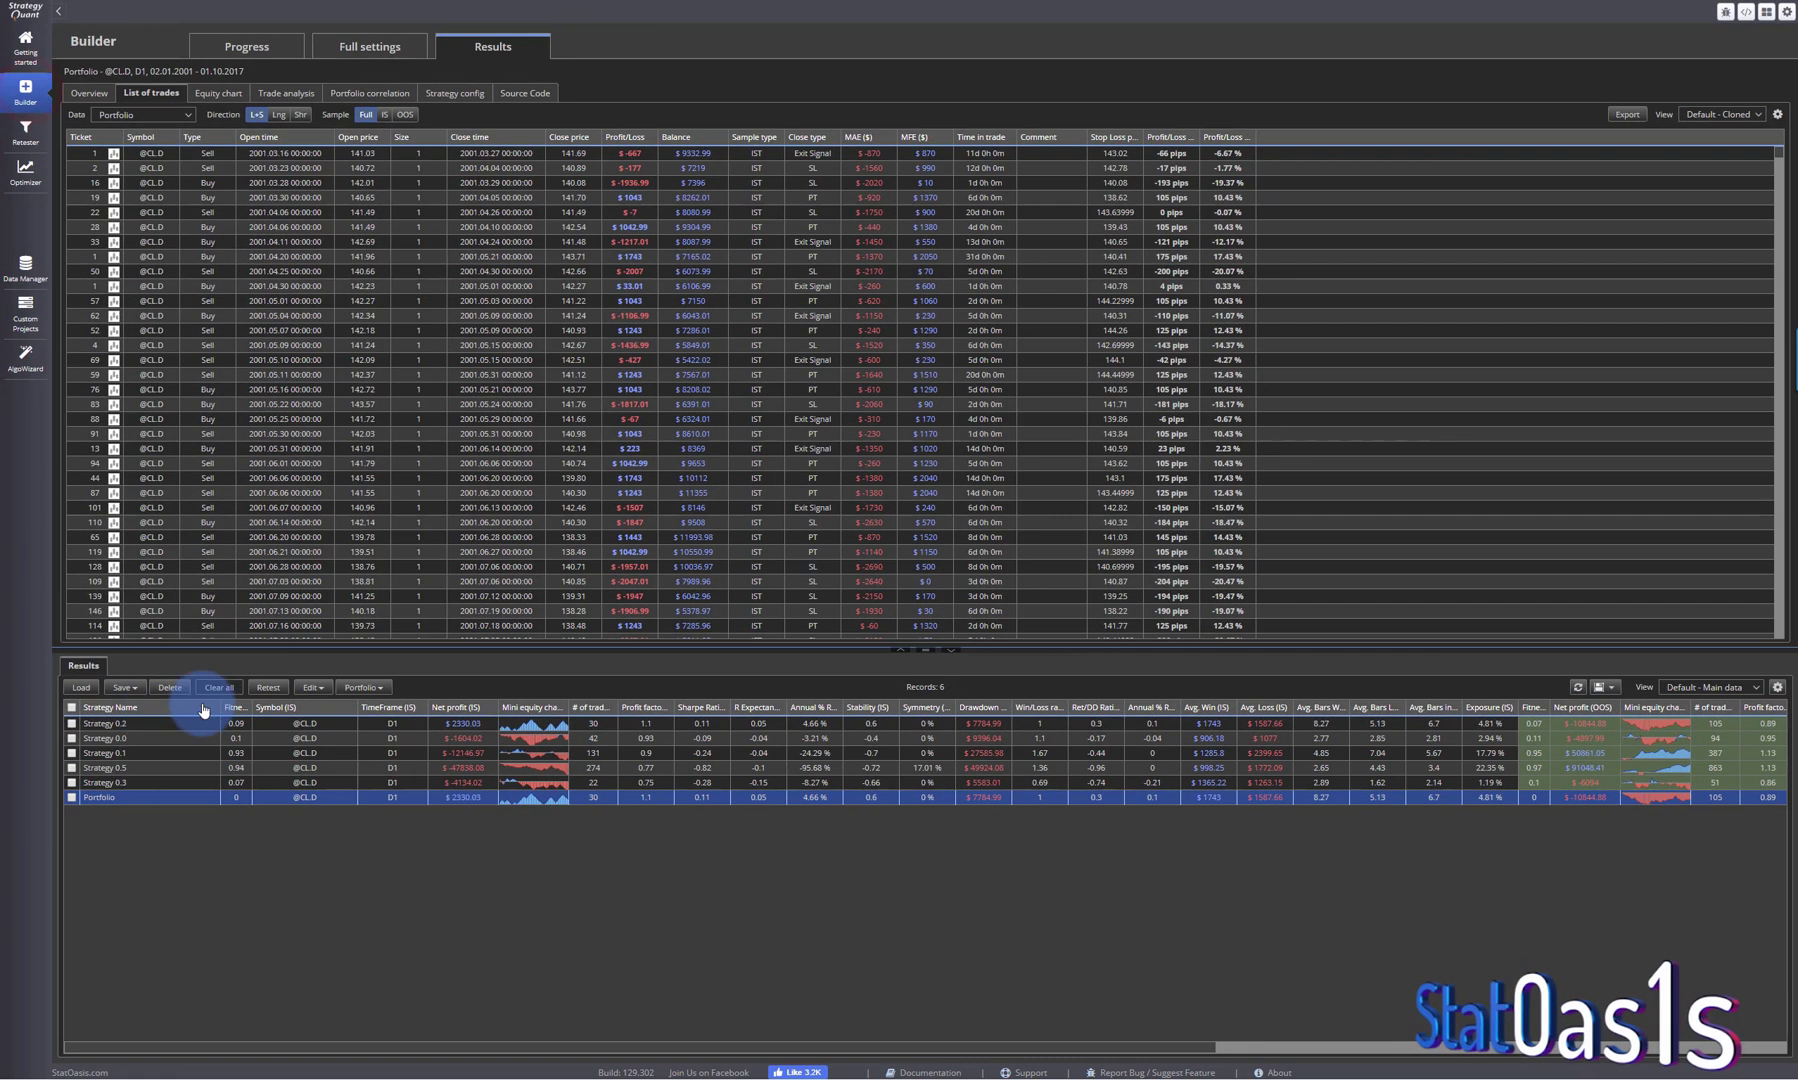
Step: Show the Results databank in the Default - Portfolio view and compare the Strategy 0.2 and Portfolio rows
click(152, 725)
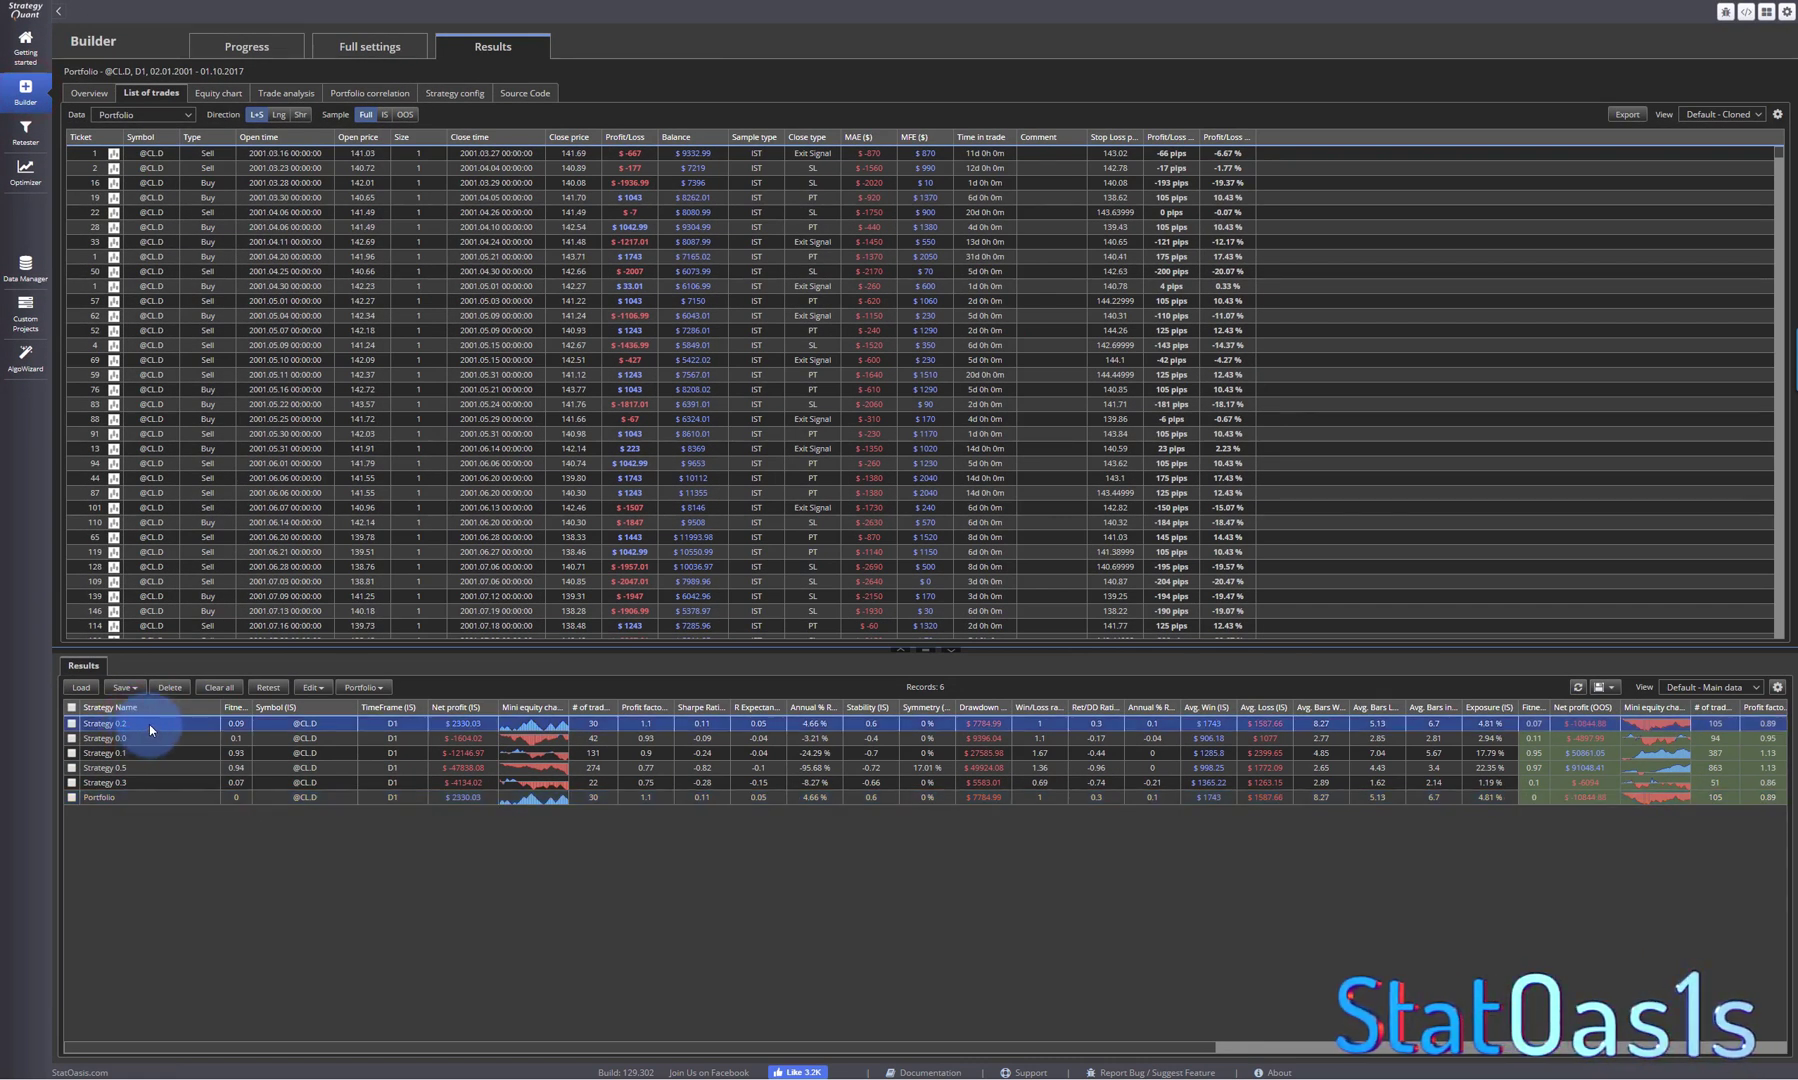
click(1696, 687)
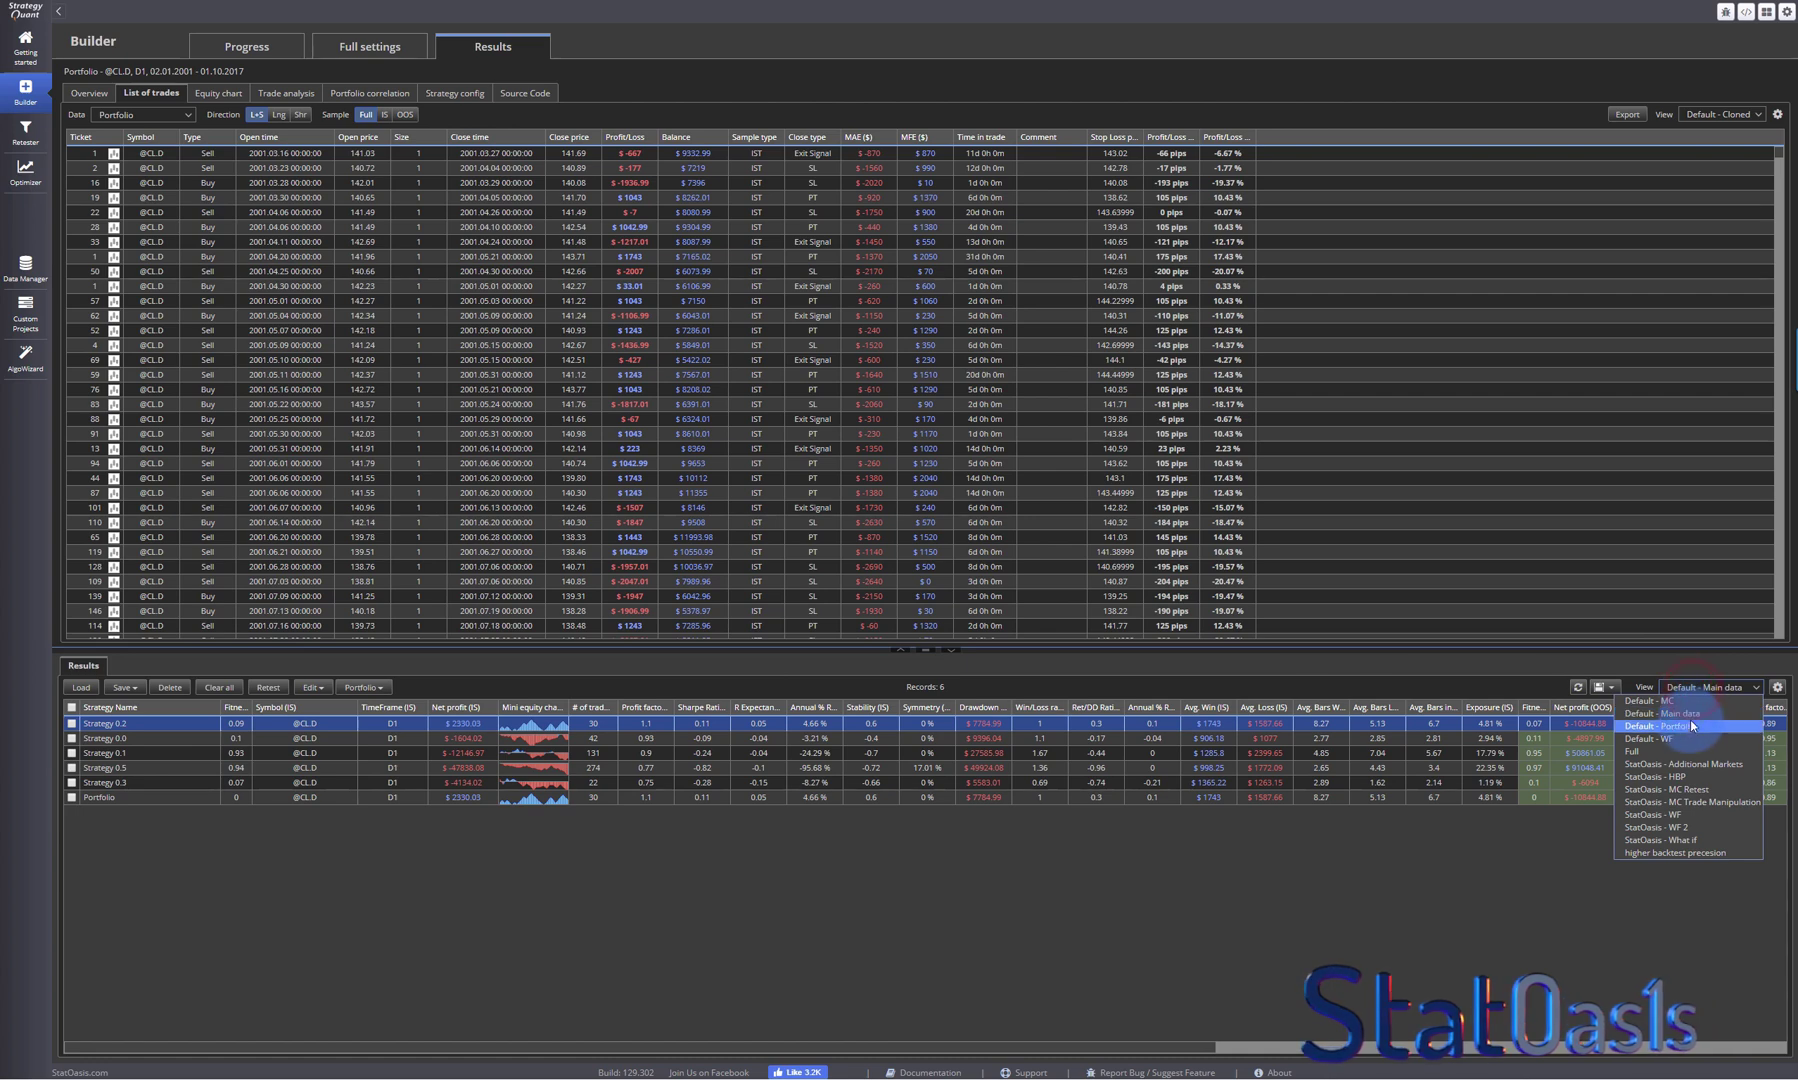
click(1691, 726)
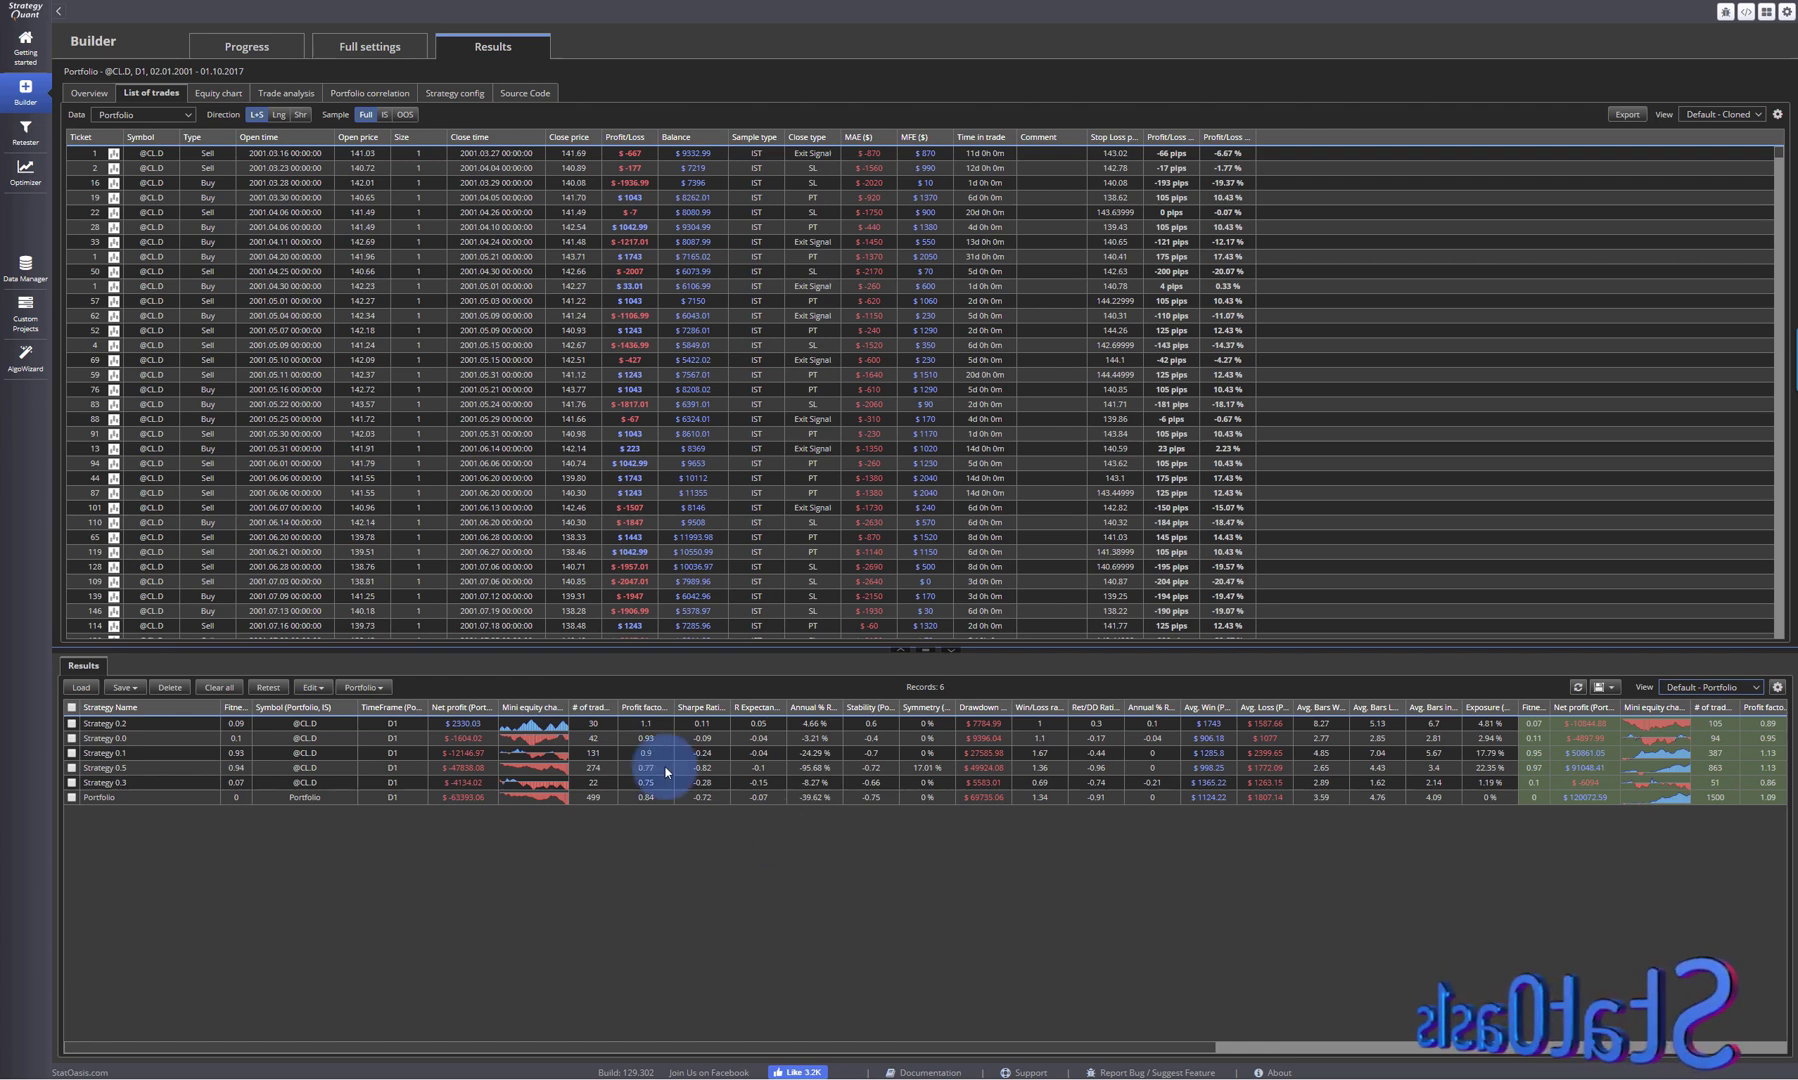
click(320, 725)
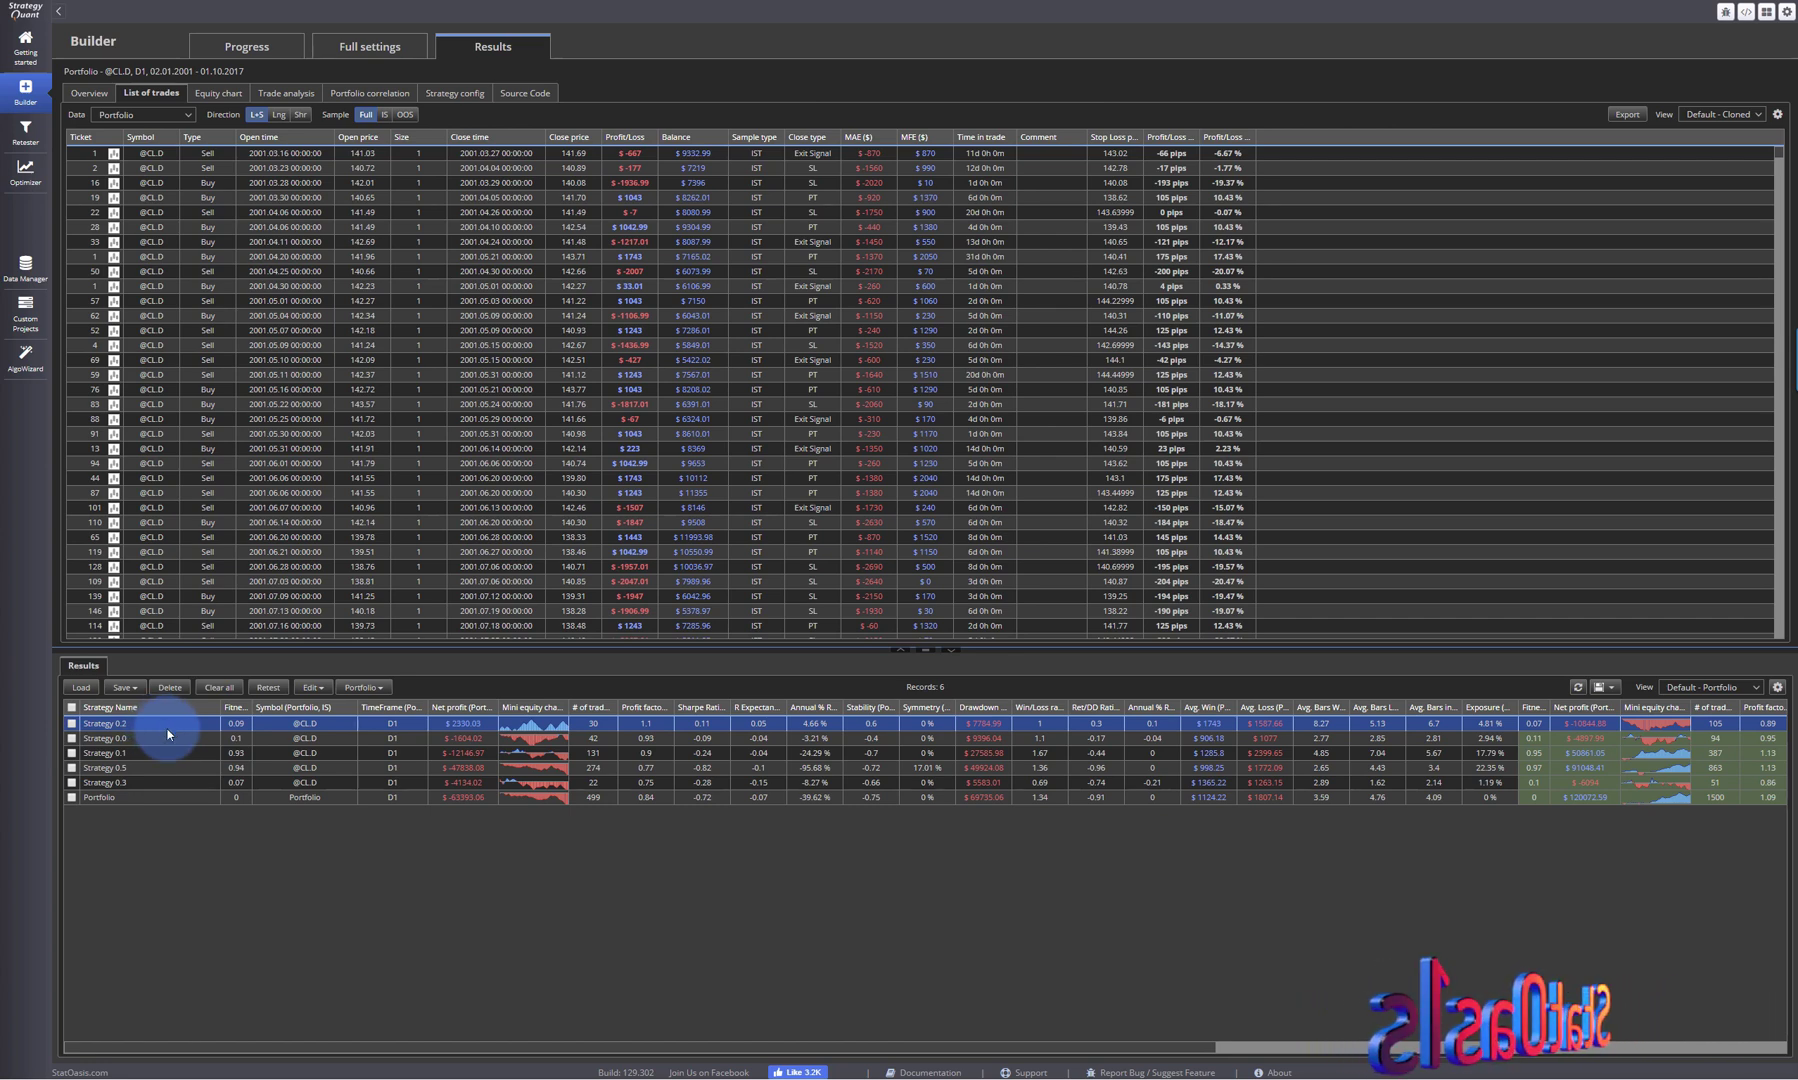
click(136, 801)
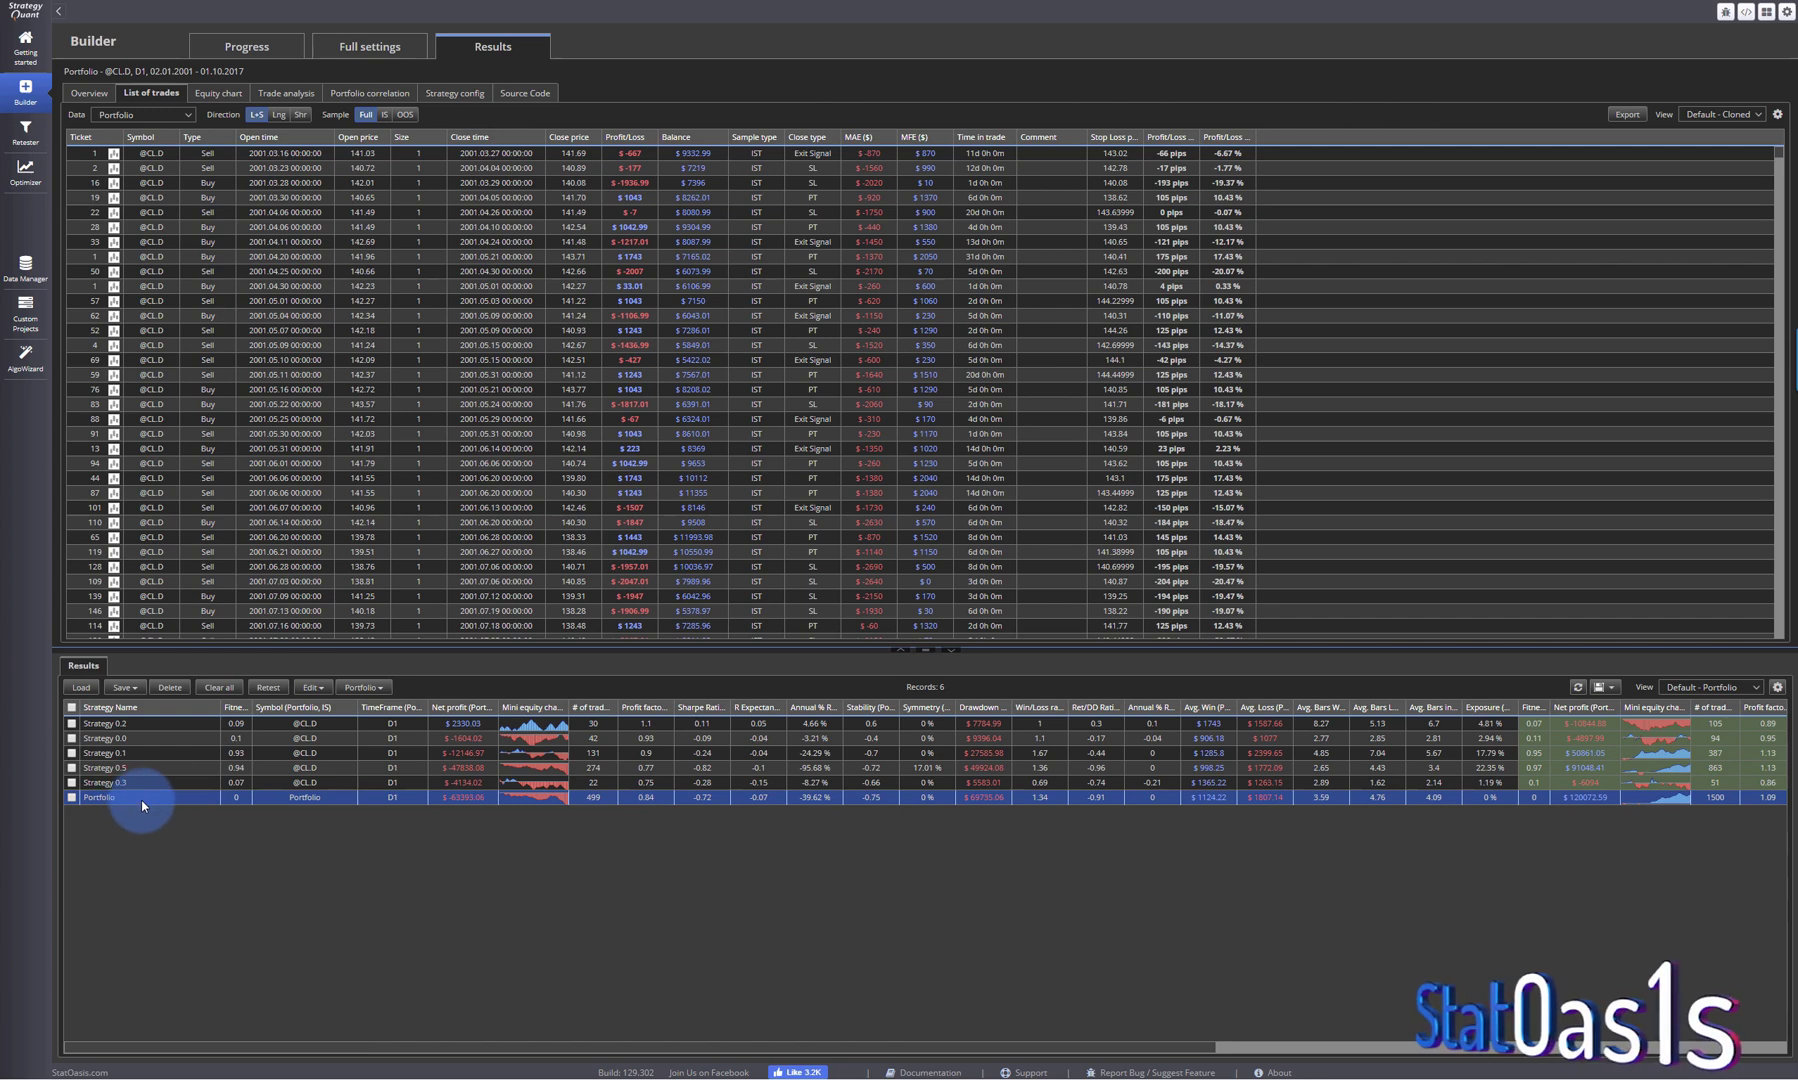
Step: Open the # of trades (OOS) ranking condition for editing and review its source backtest options, keeping Main data
click(378, 47)
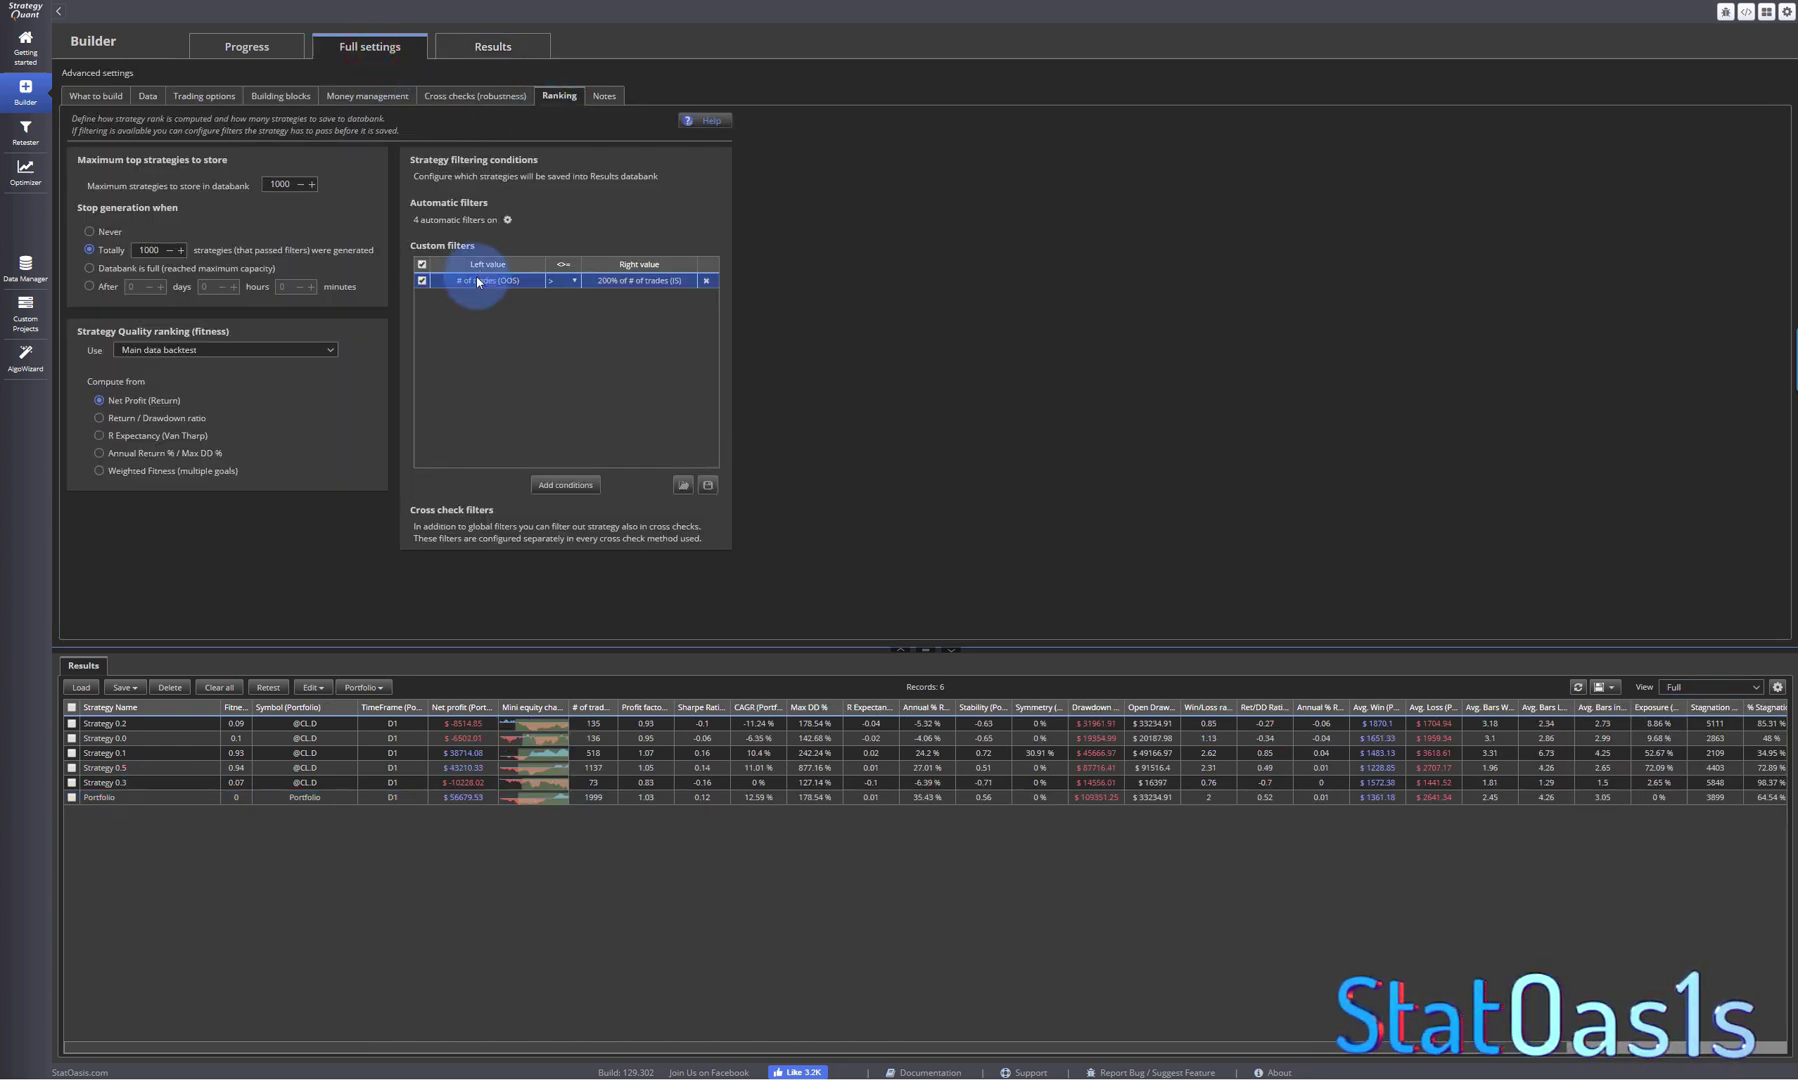
double_click(476, 280)
click(955, 462)
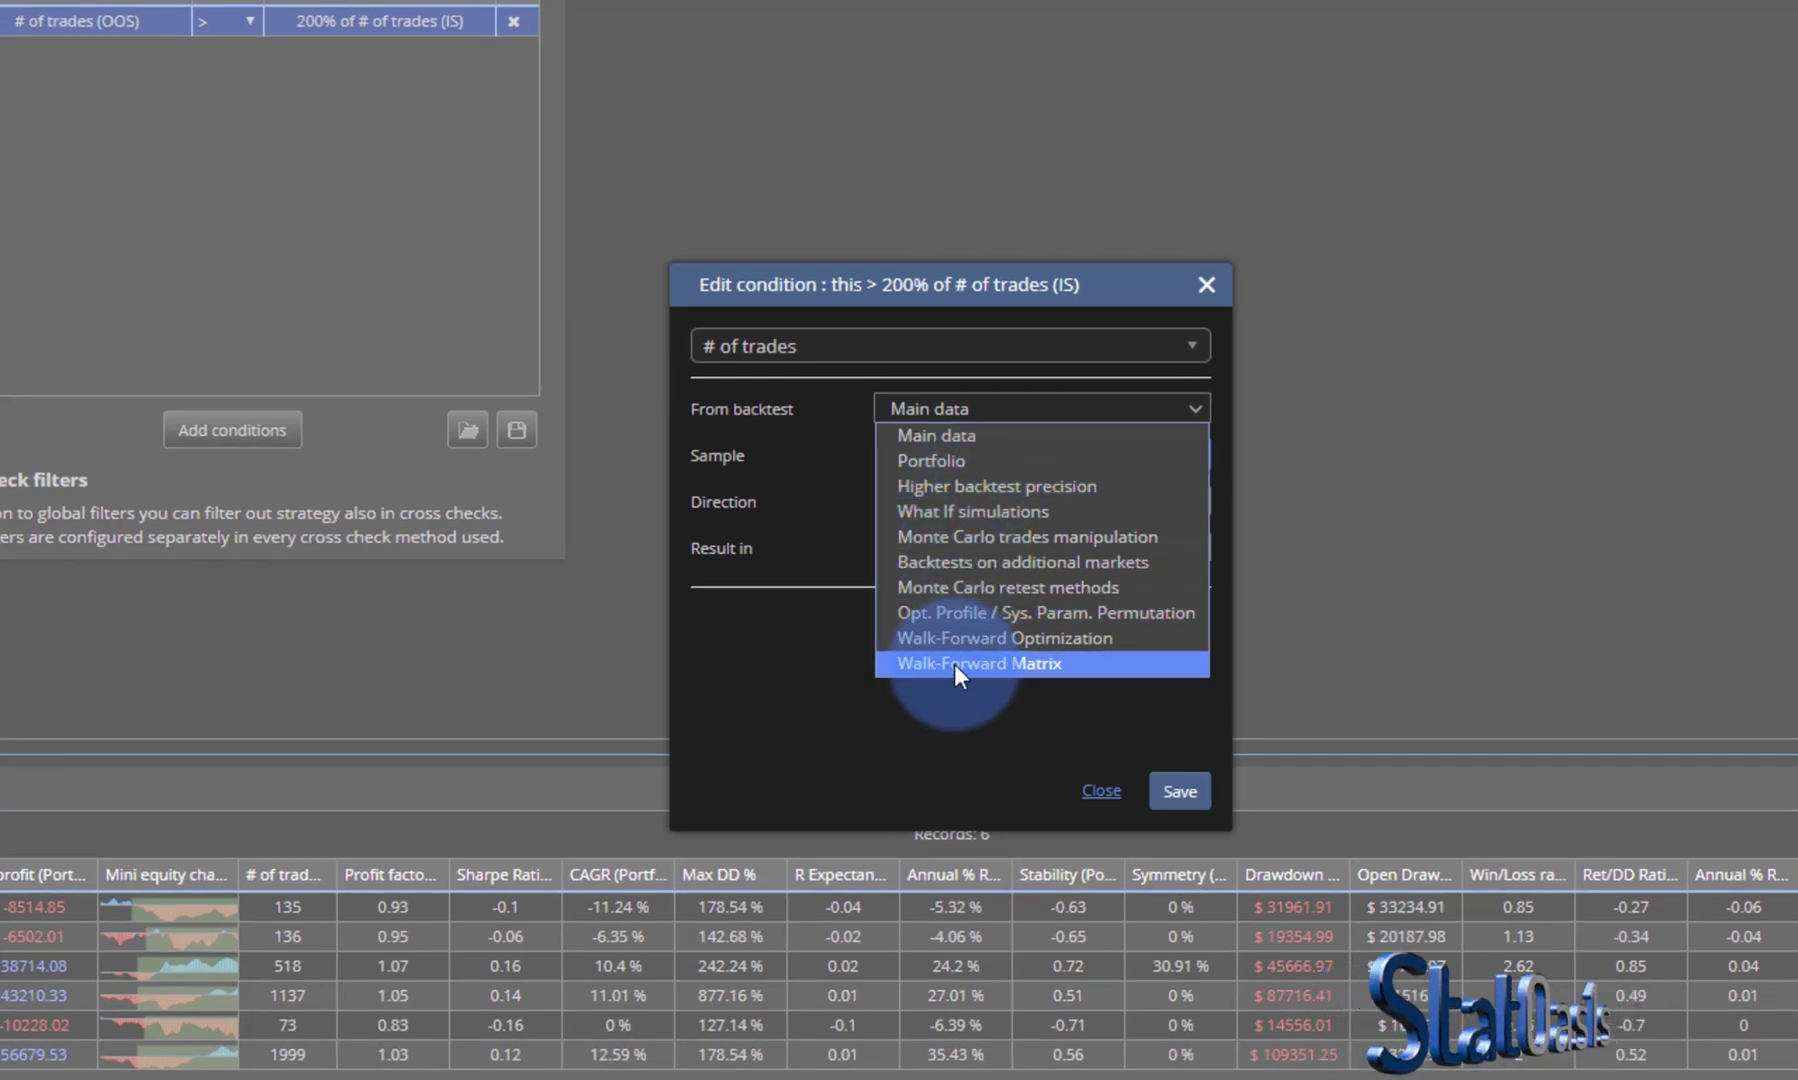
click(808, 719)
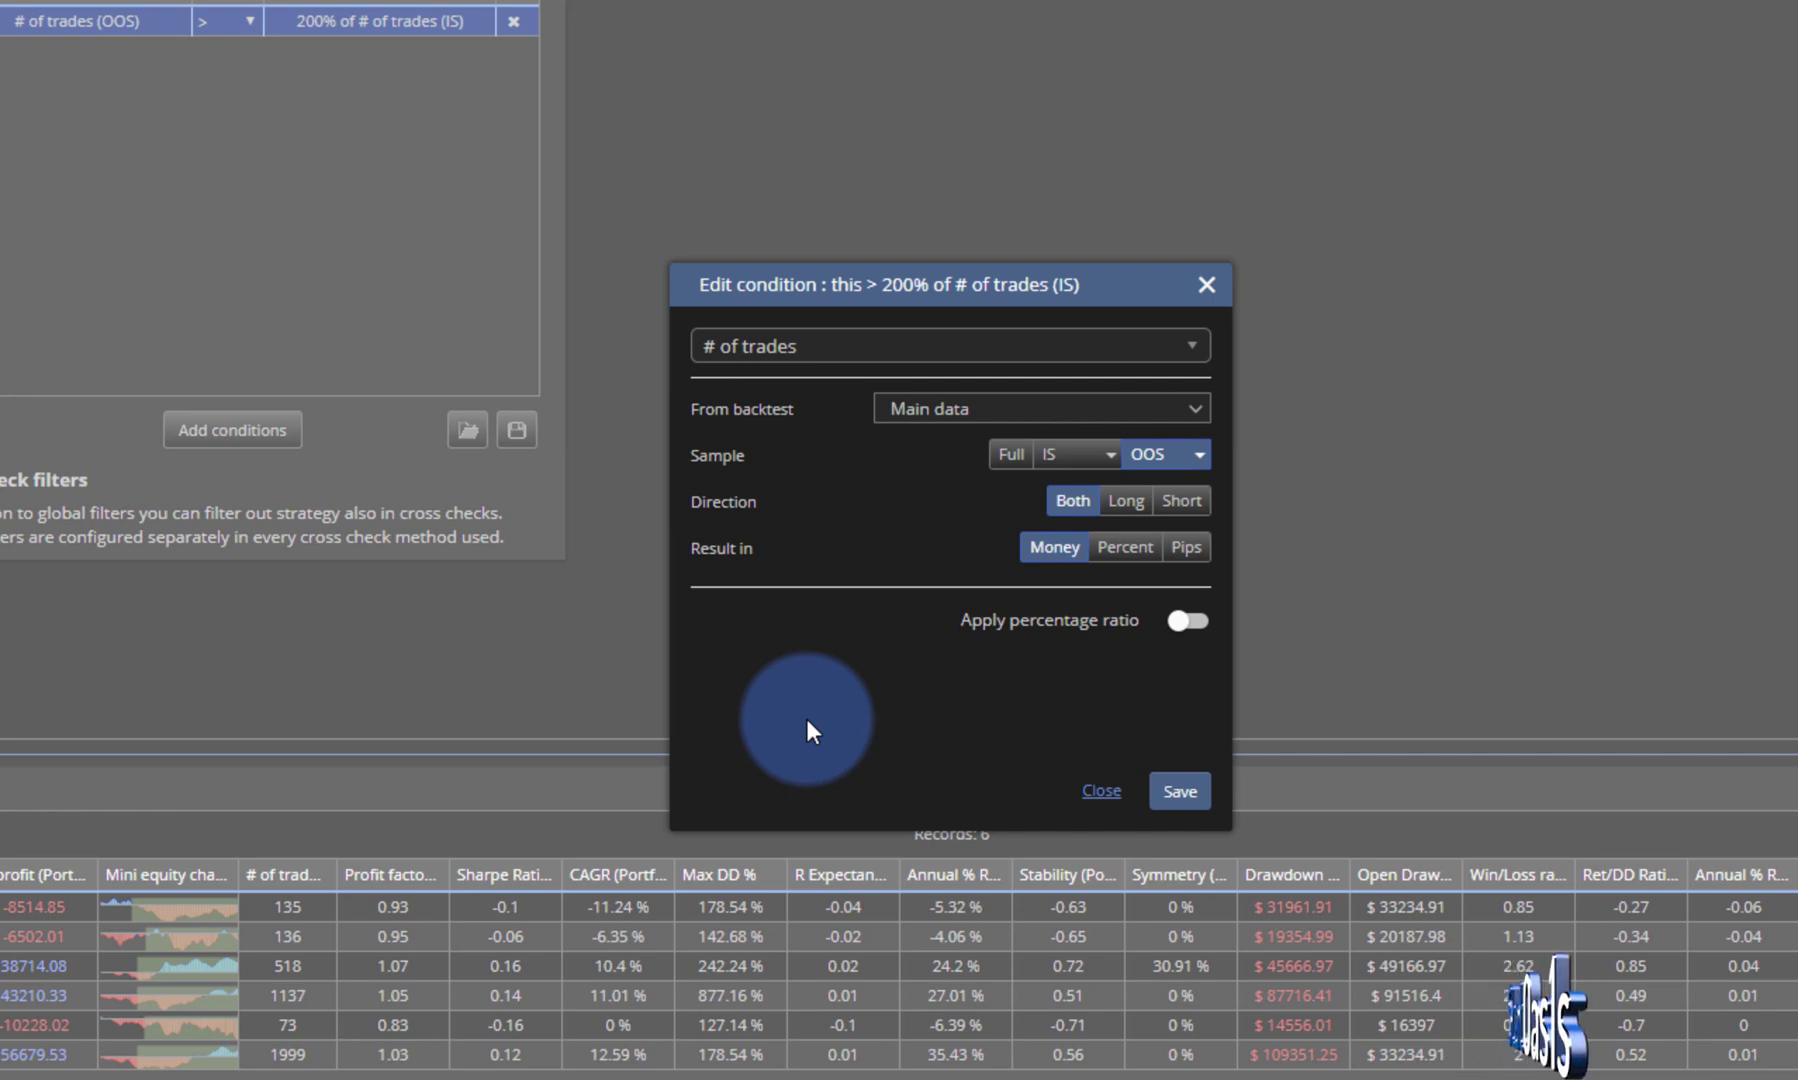
Step: Examine the metrics and source backtests offered for the # of trades condition, and close the editor without saving
click(855, 342)
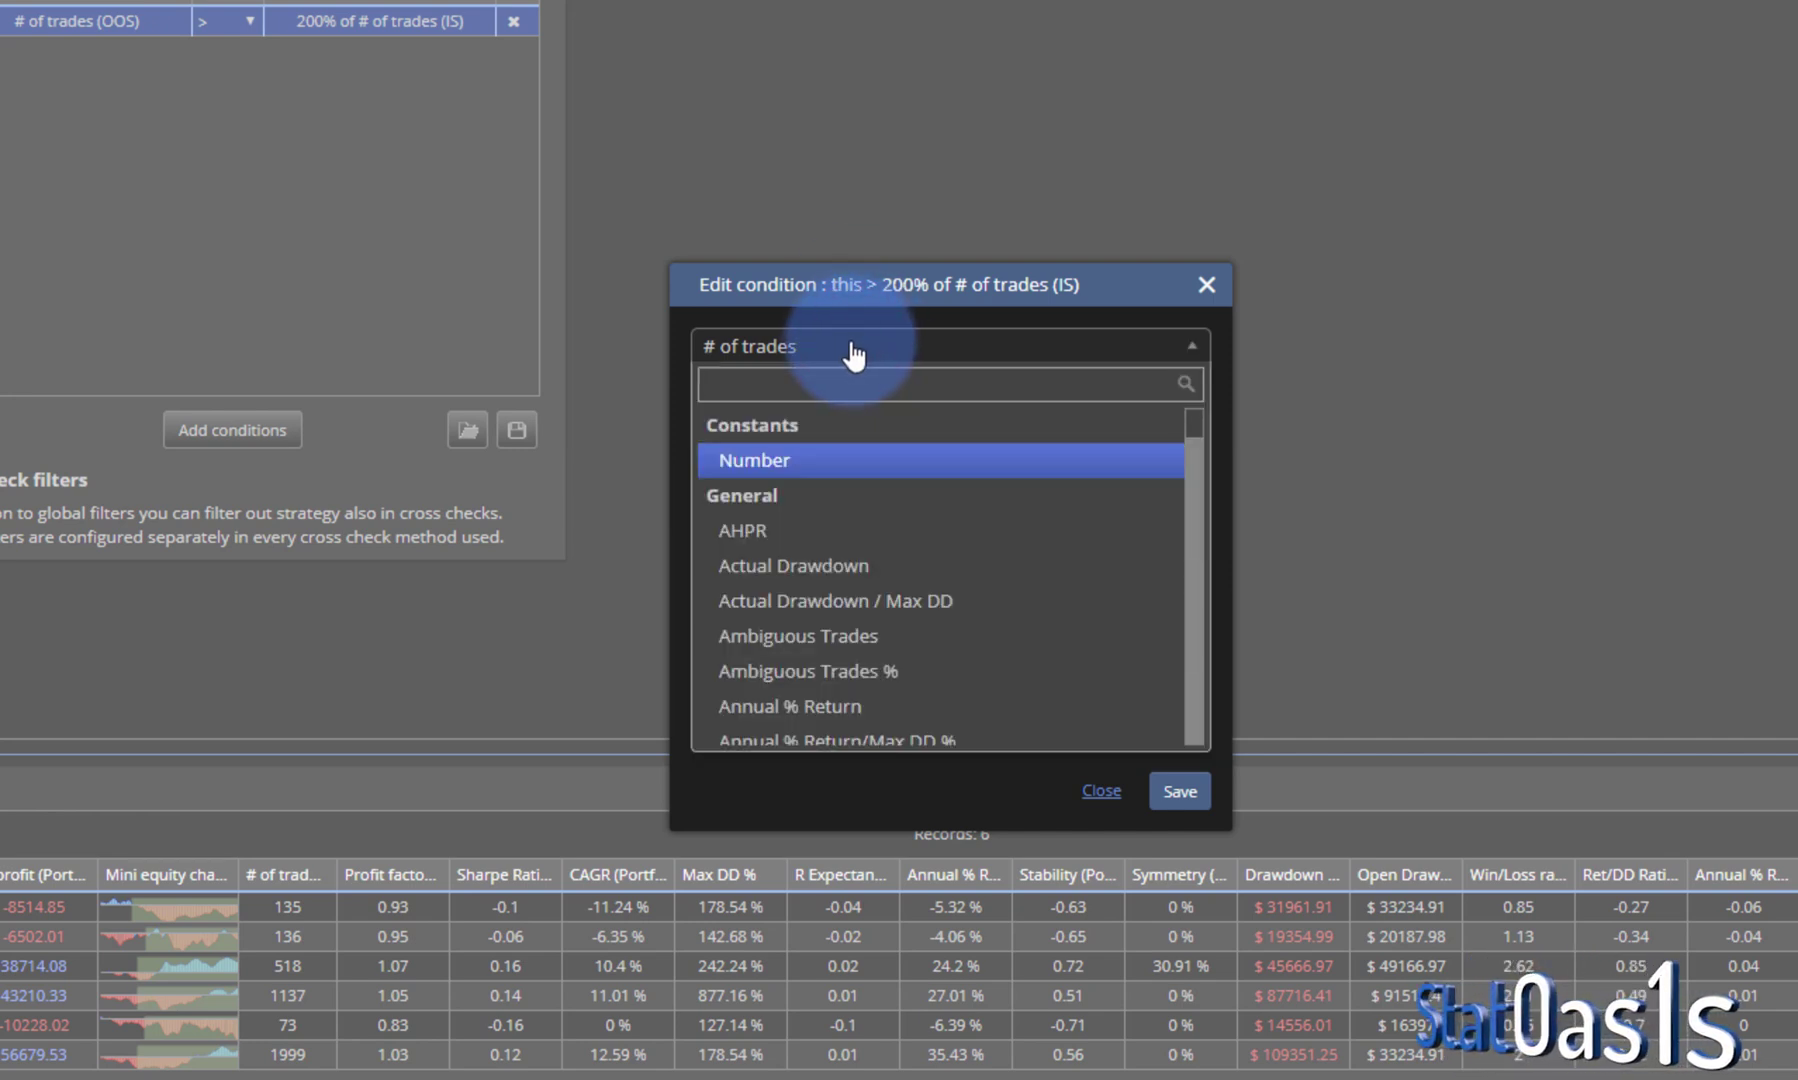
scroll(823, 482, down, 1)
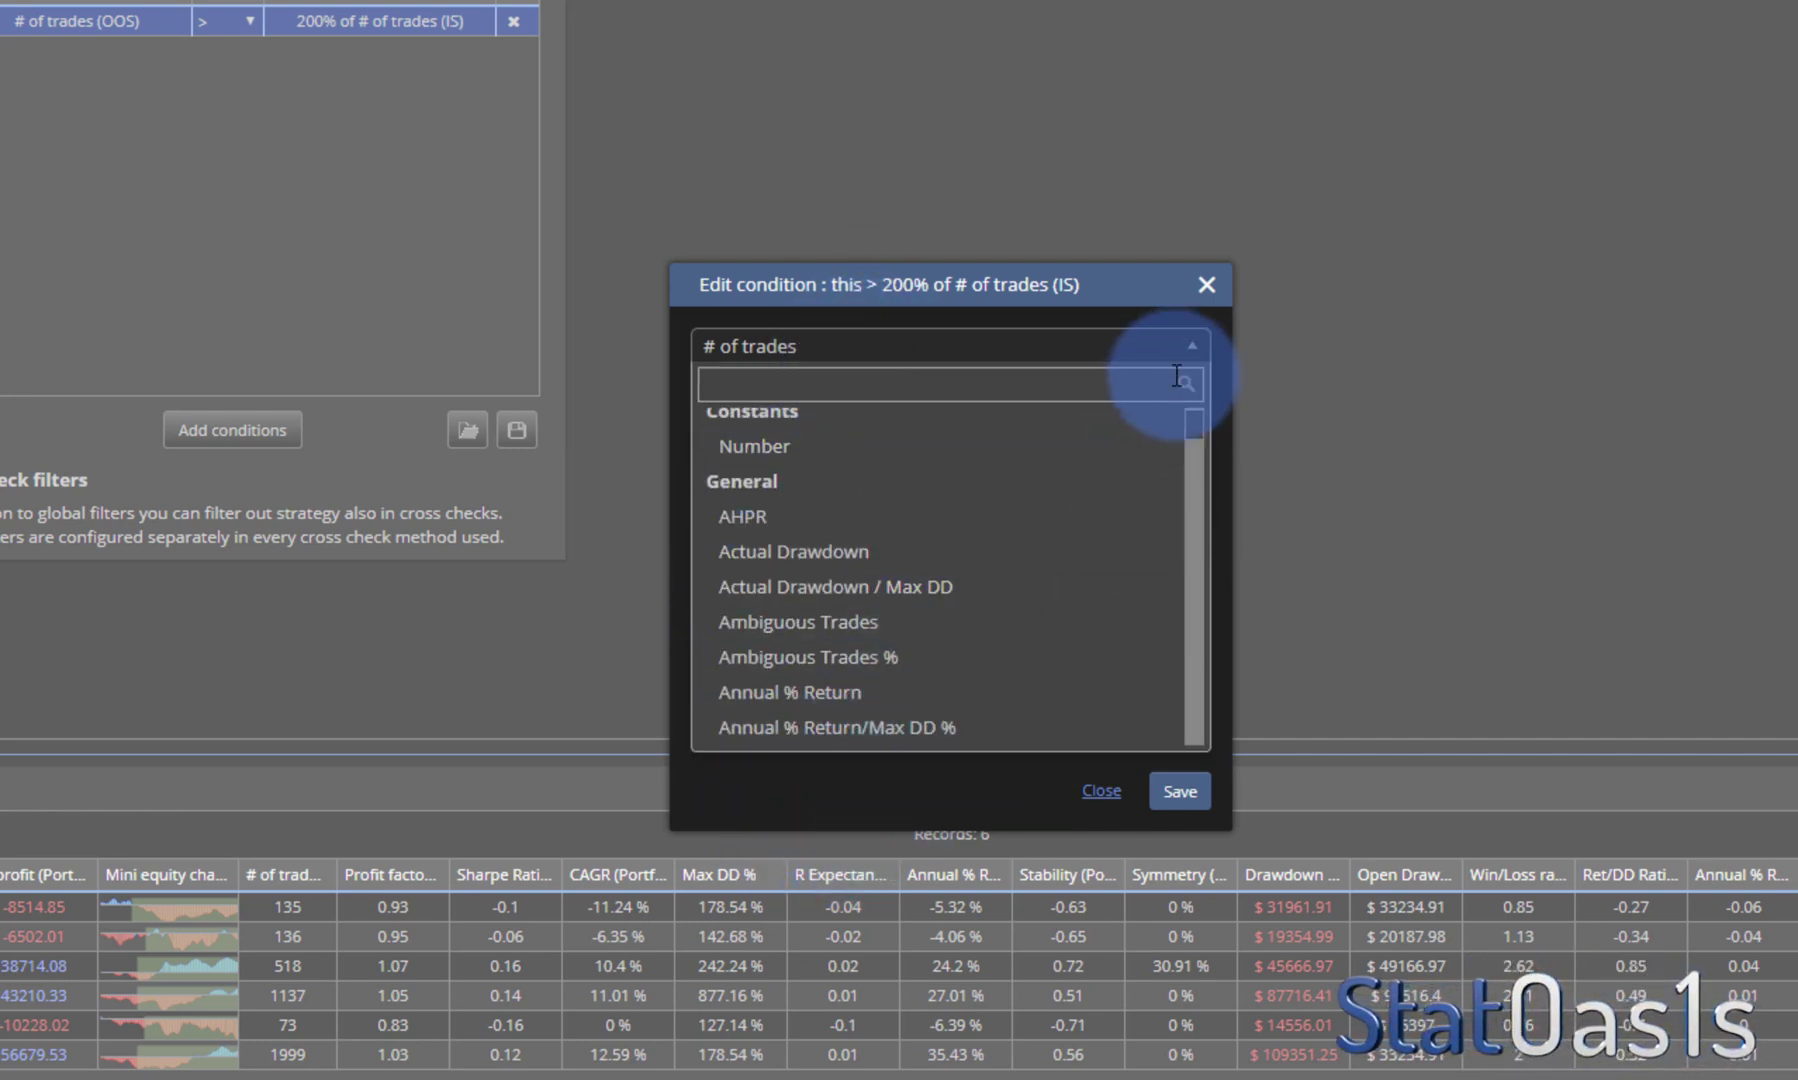
click(1193, 345)
click(1160, 414)
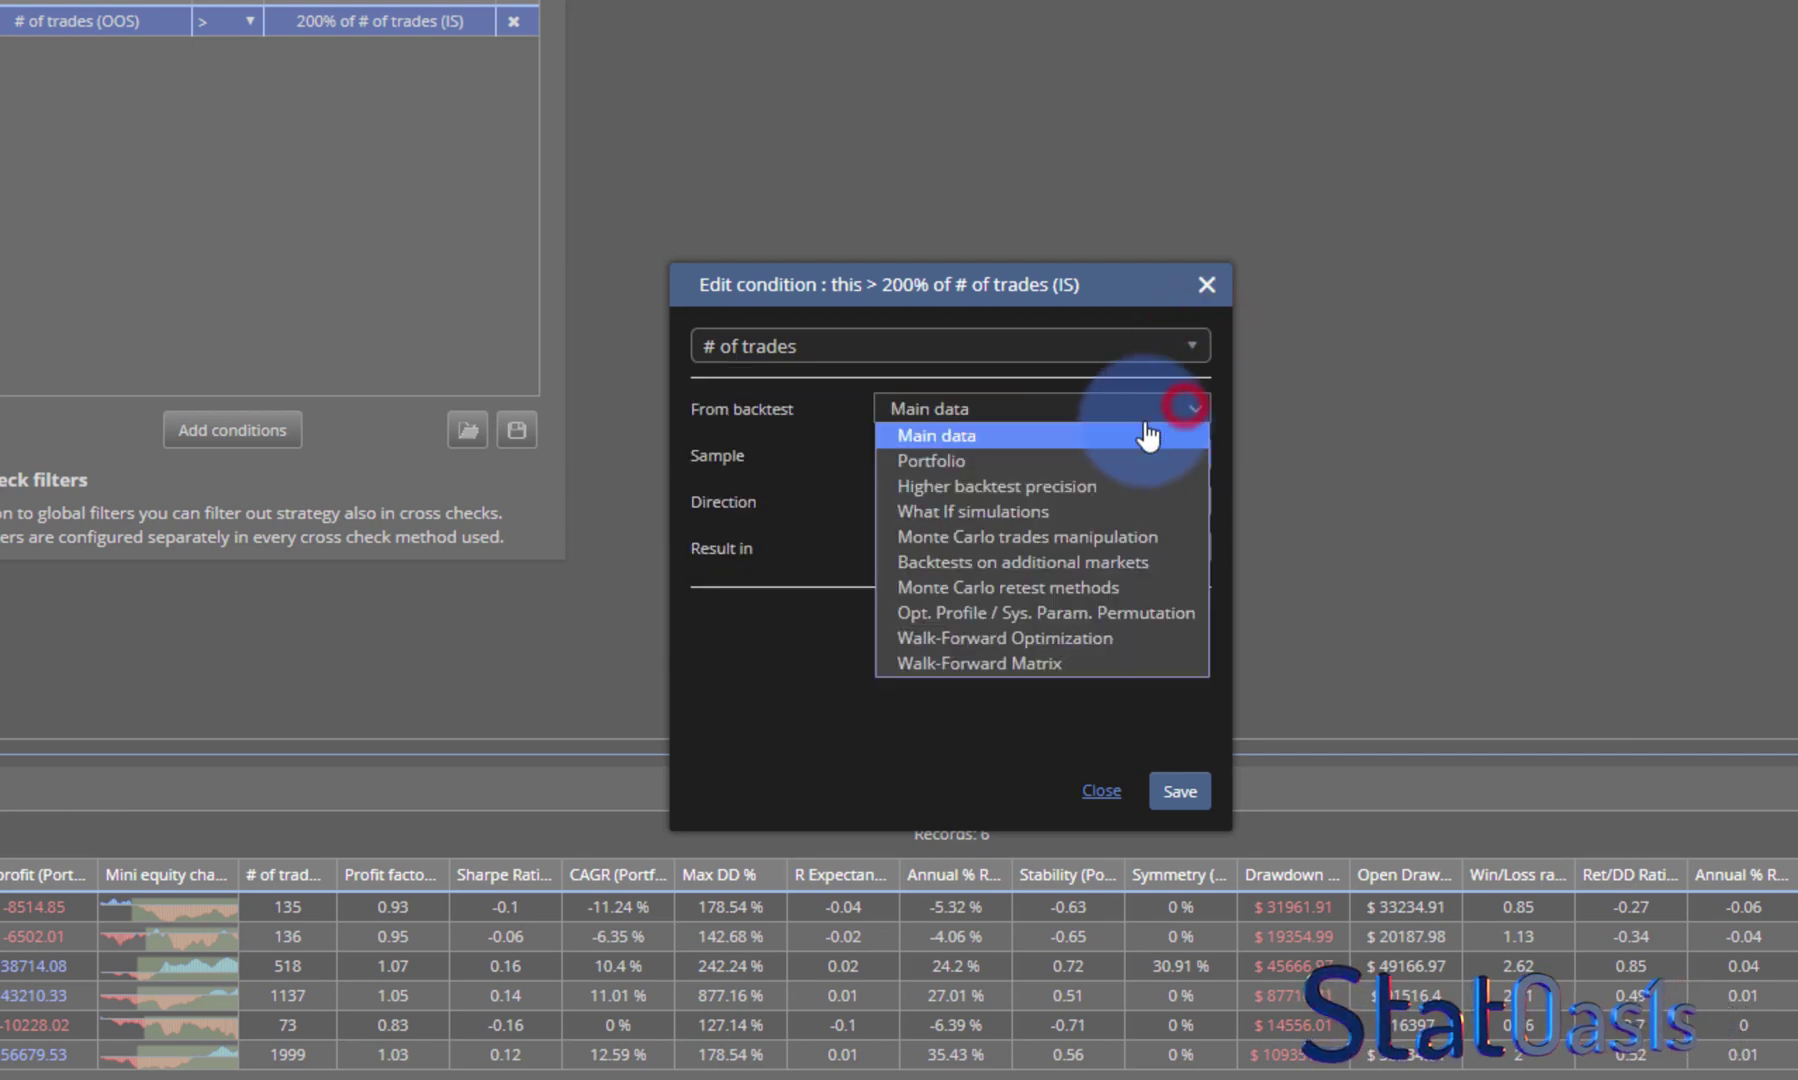
click(761, 690)
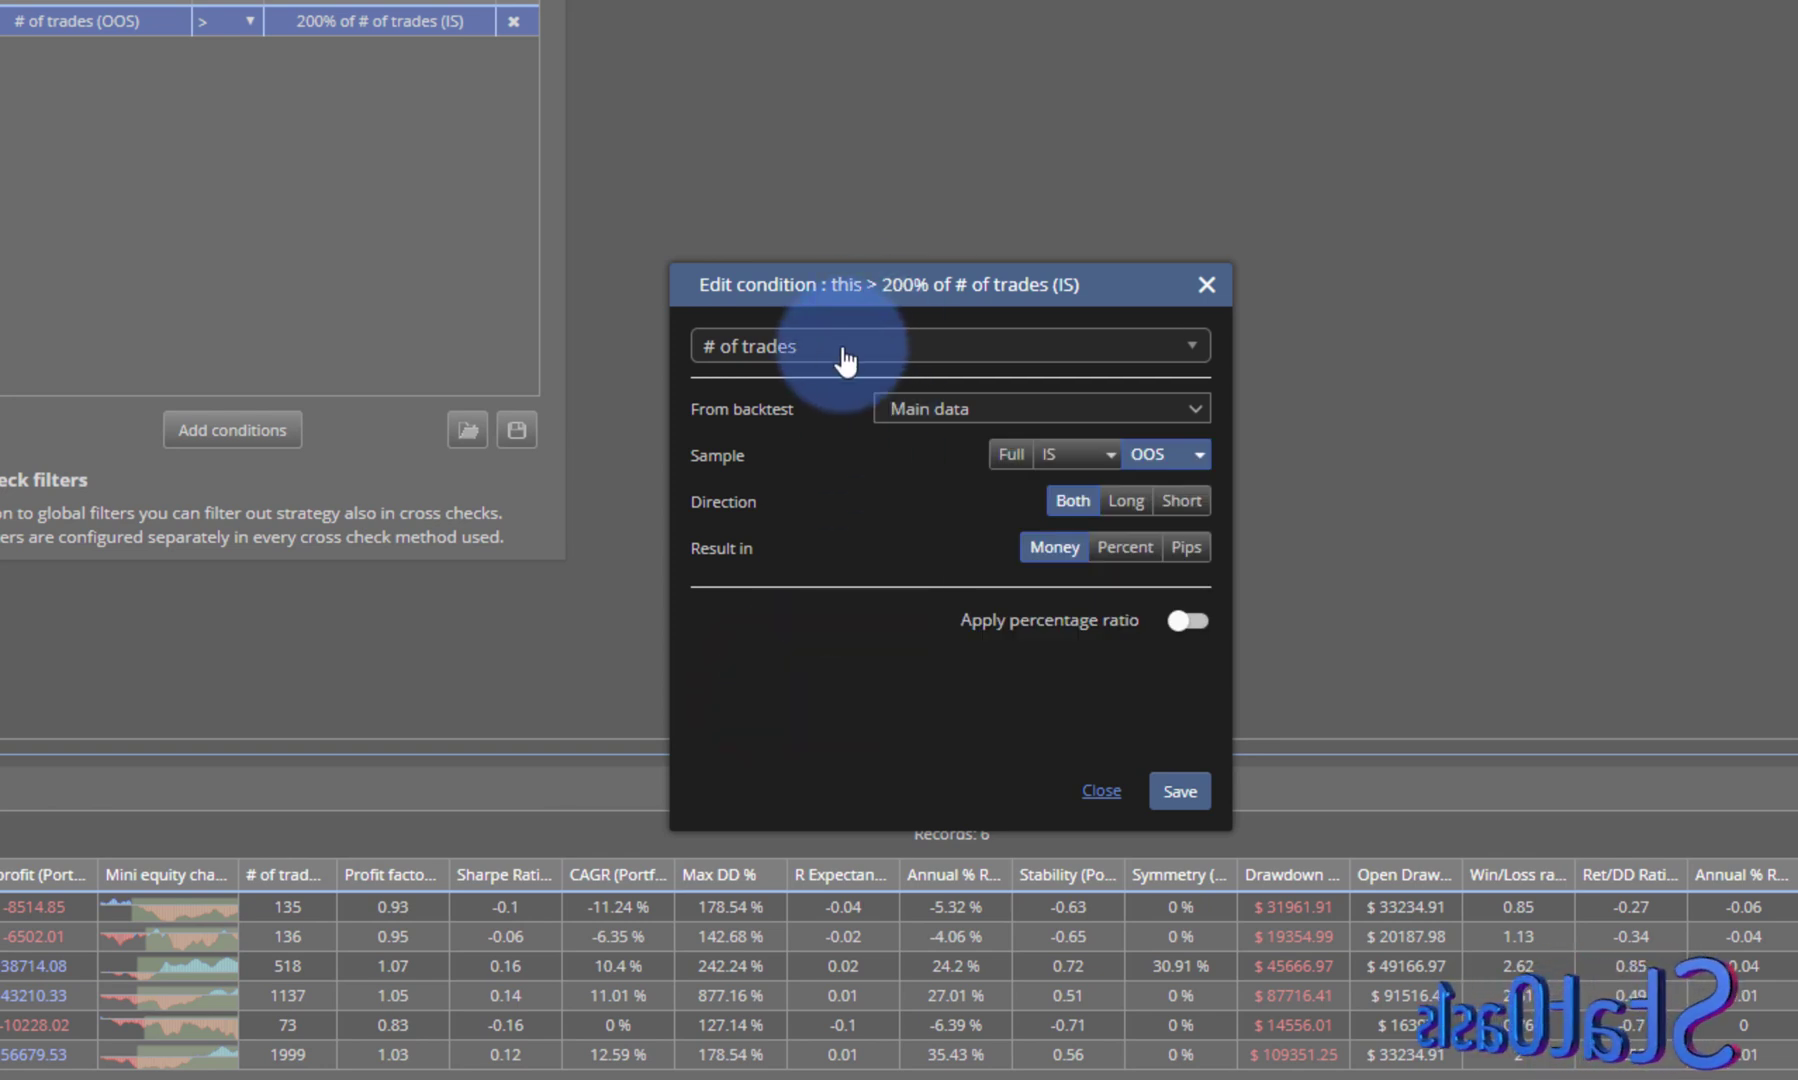
click(1000, 412)
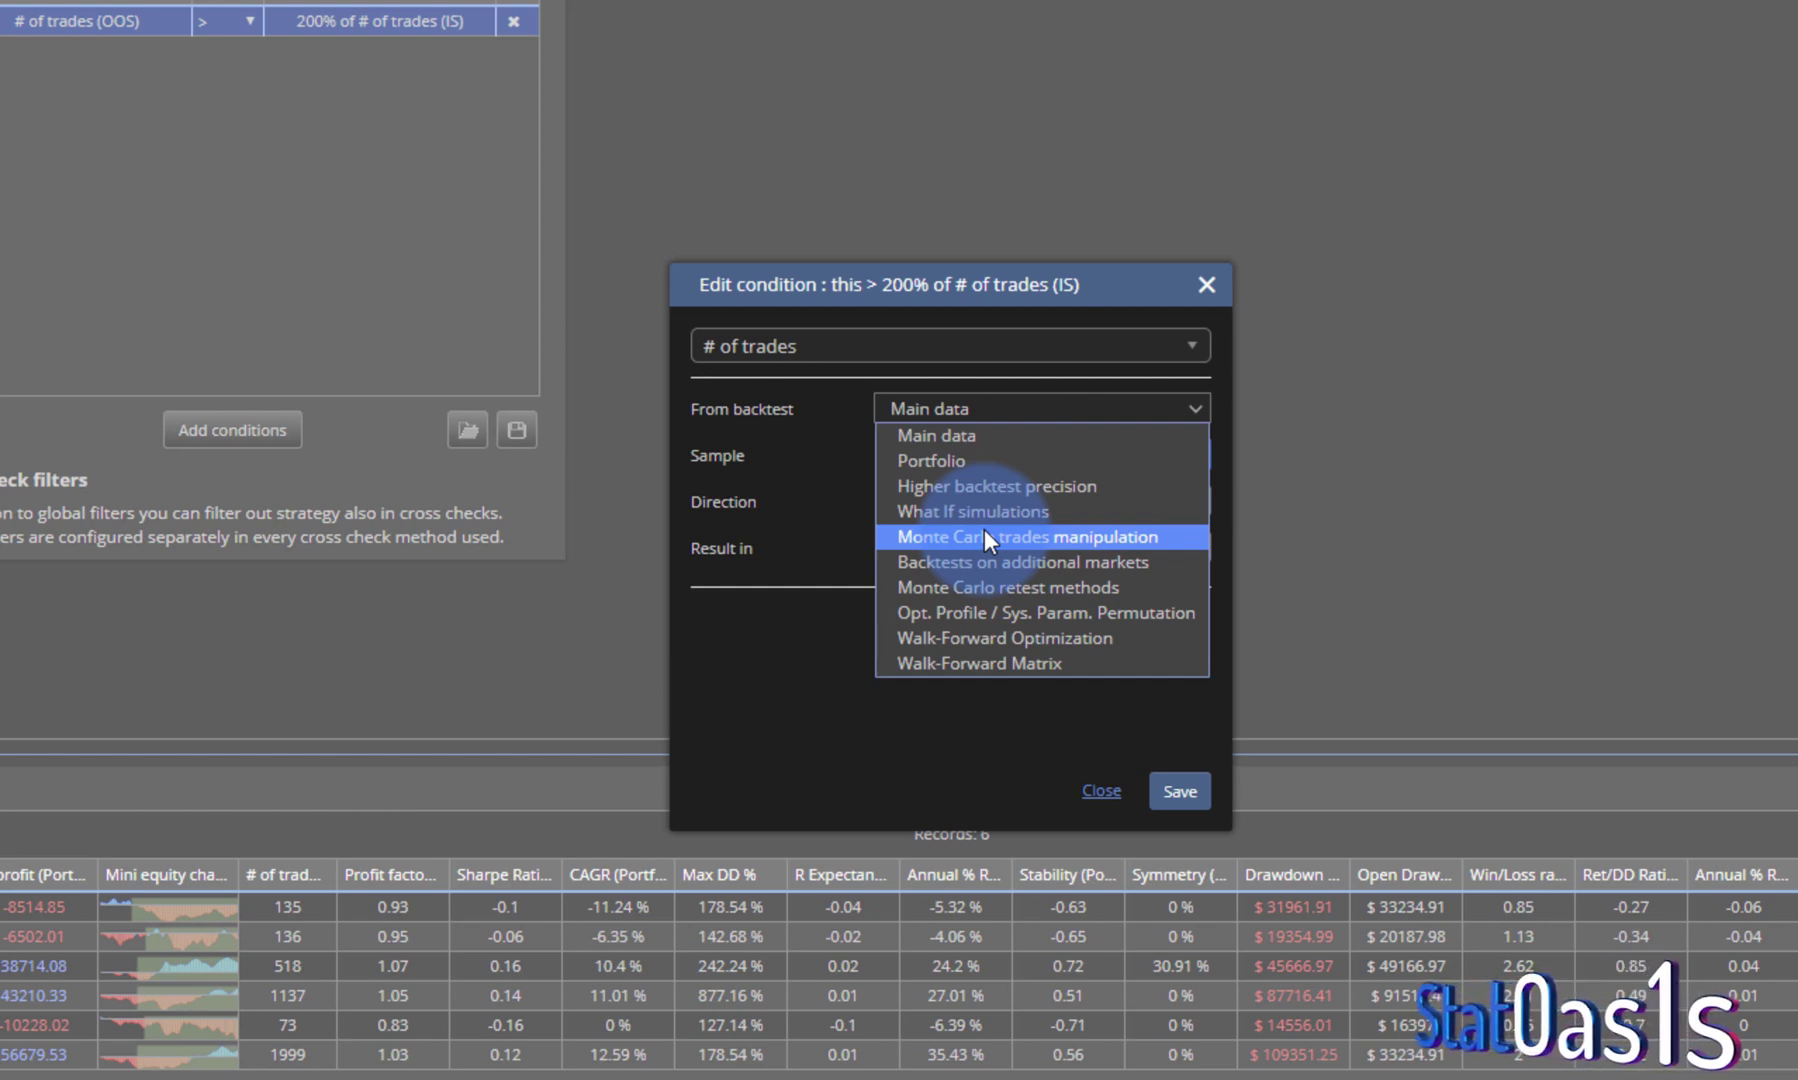
click(750, 657)
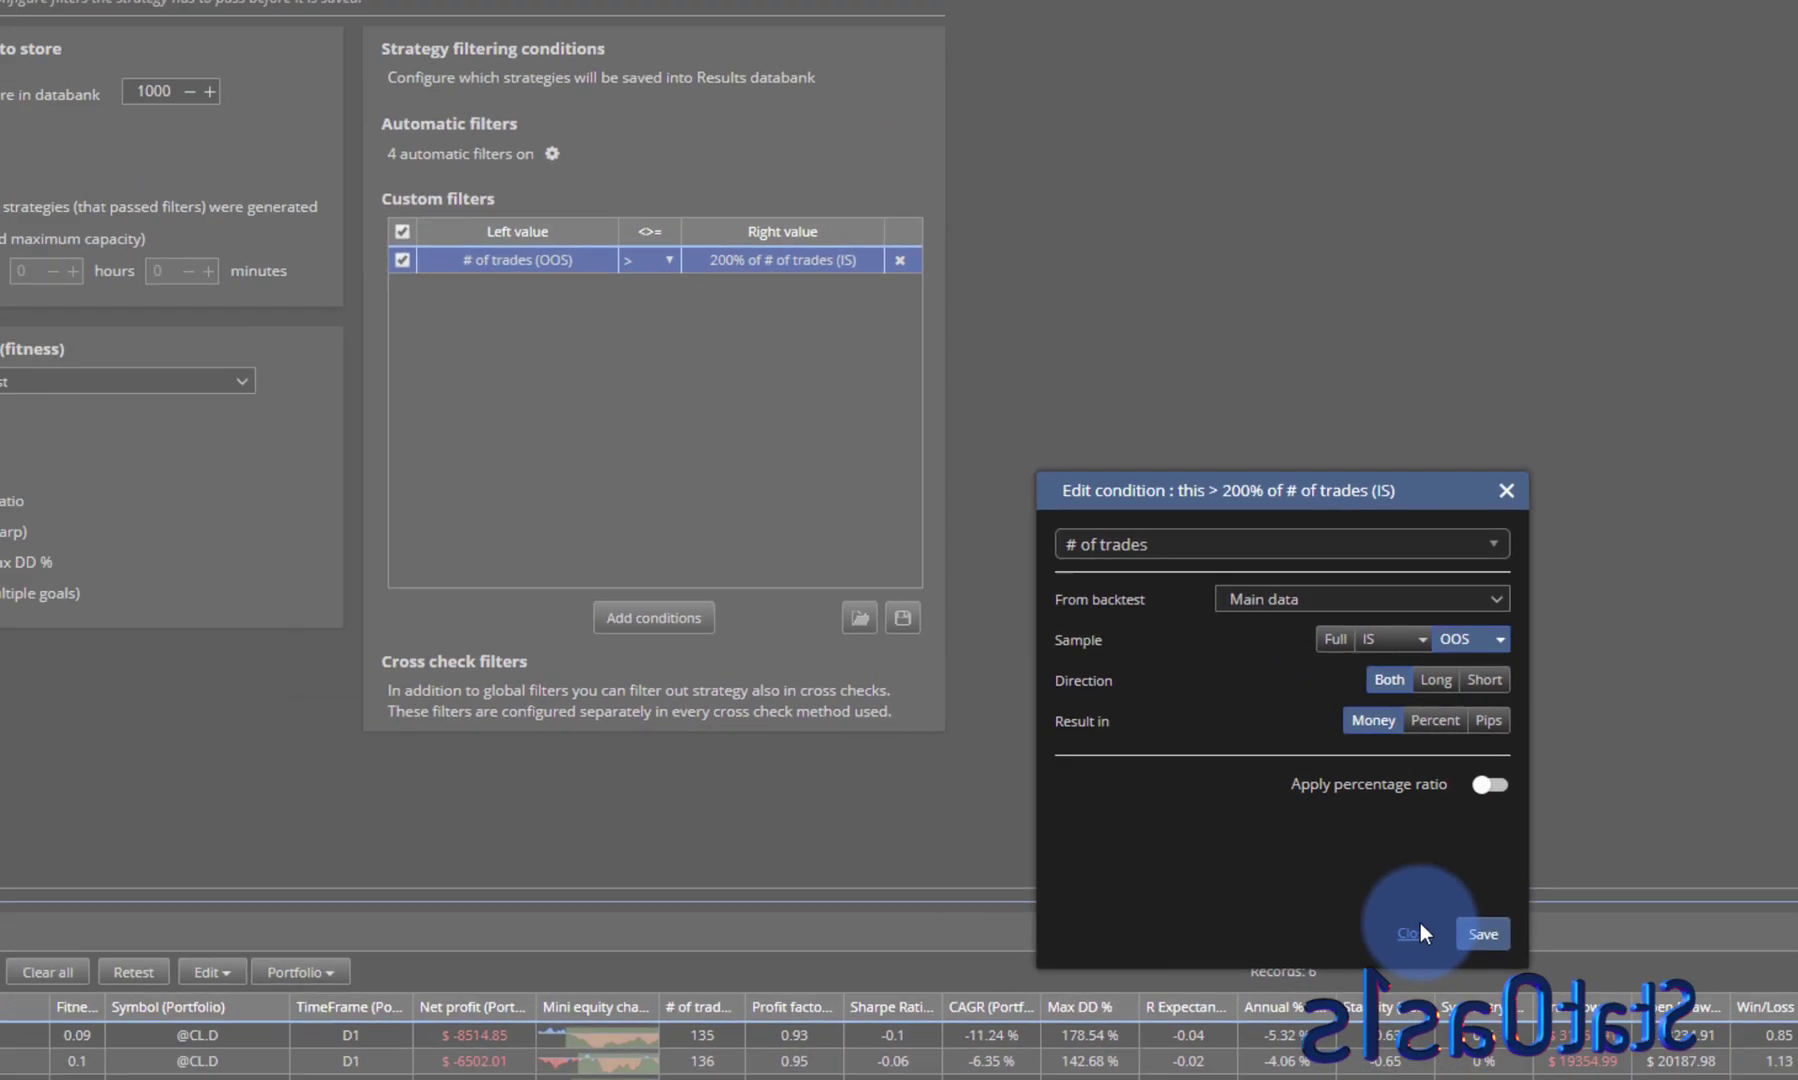
click(1412, 932)
Step: Inspect the filter conditions of the Monte Carlo trades manipulation cross check and close its settings
click(717, 110)
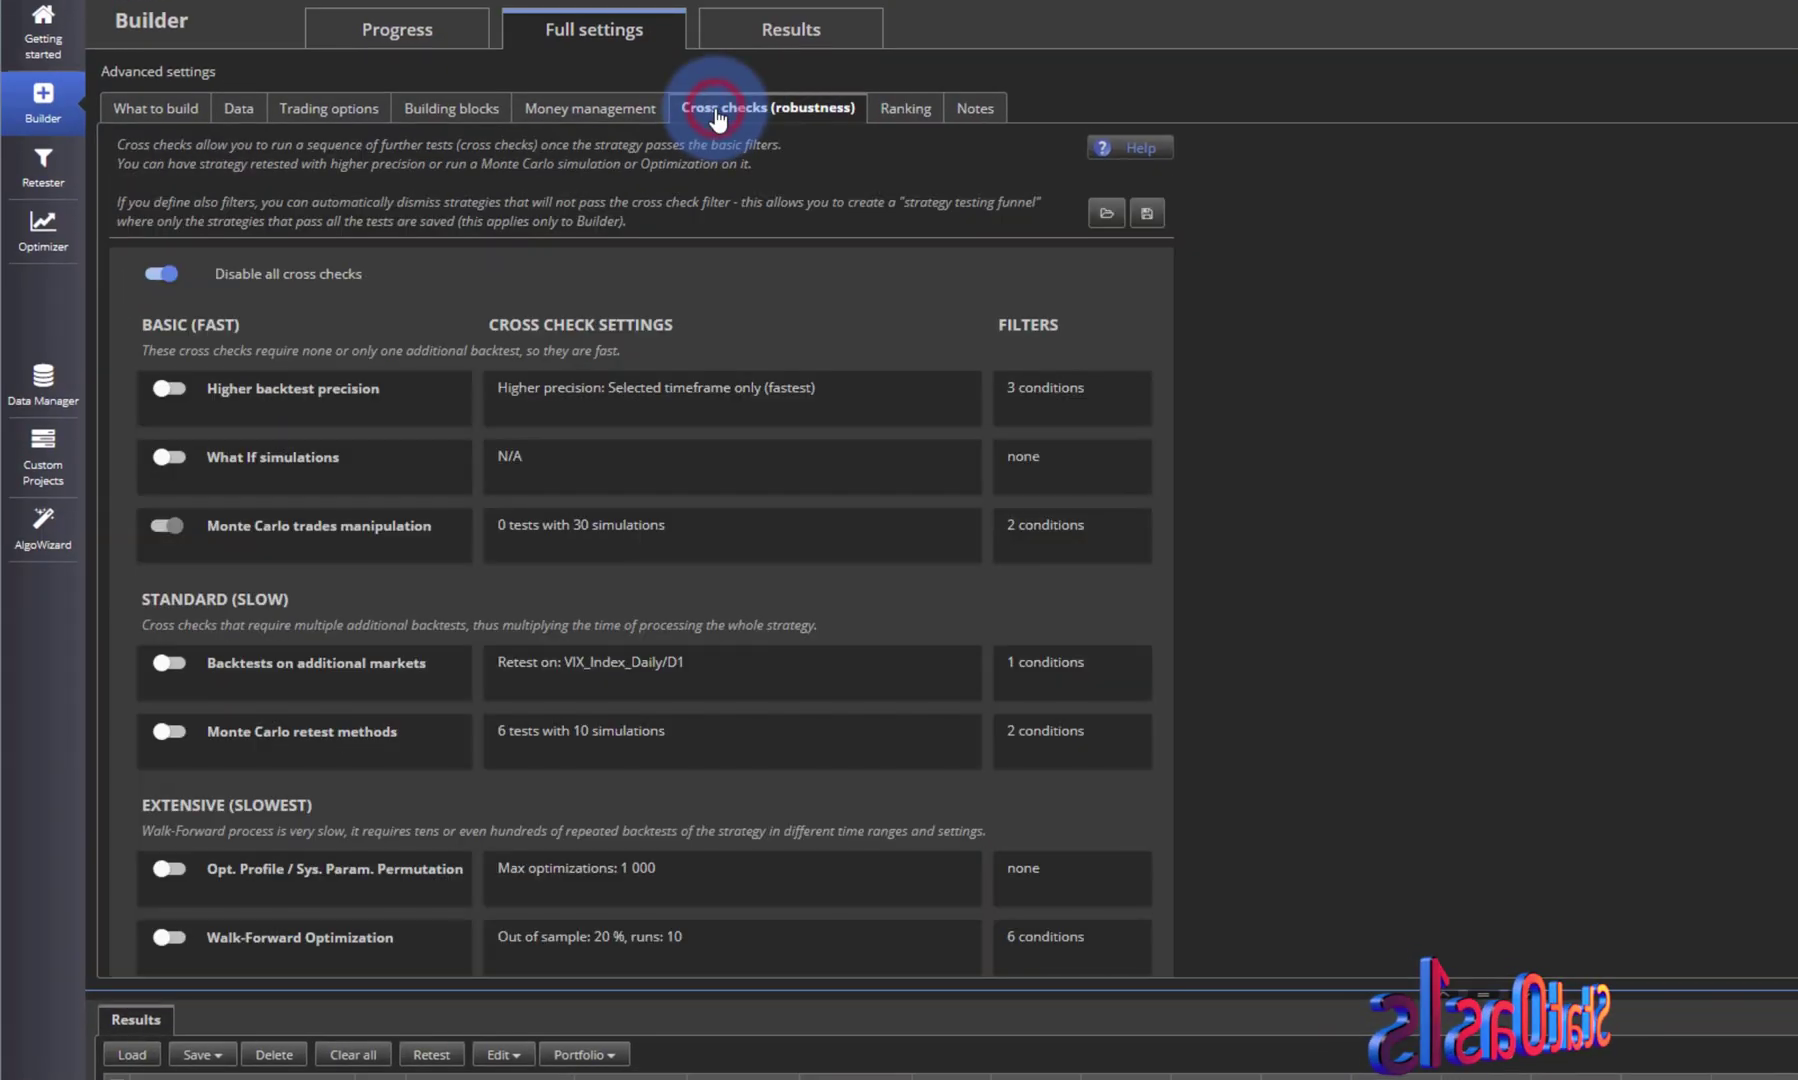
click(670, 512)
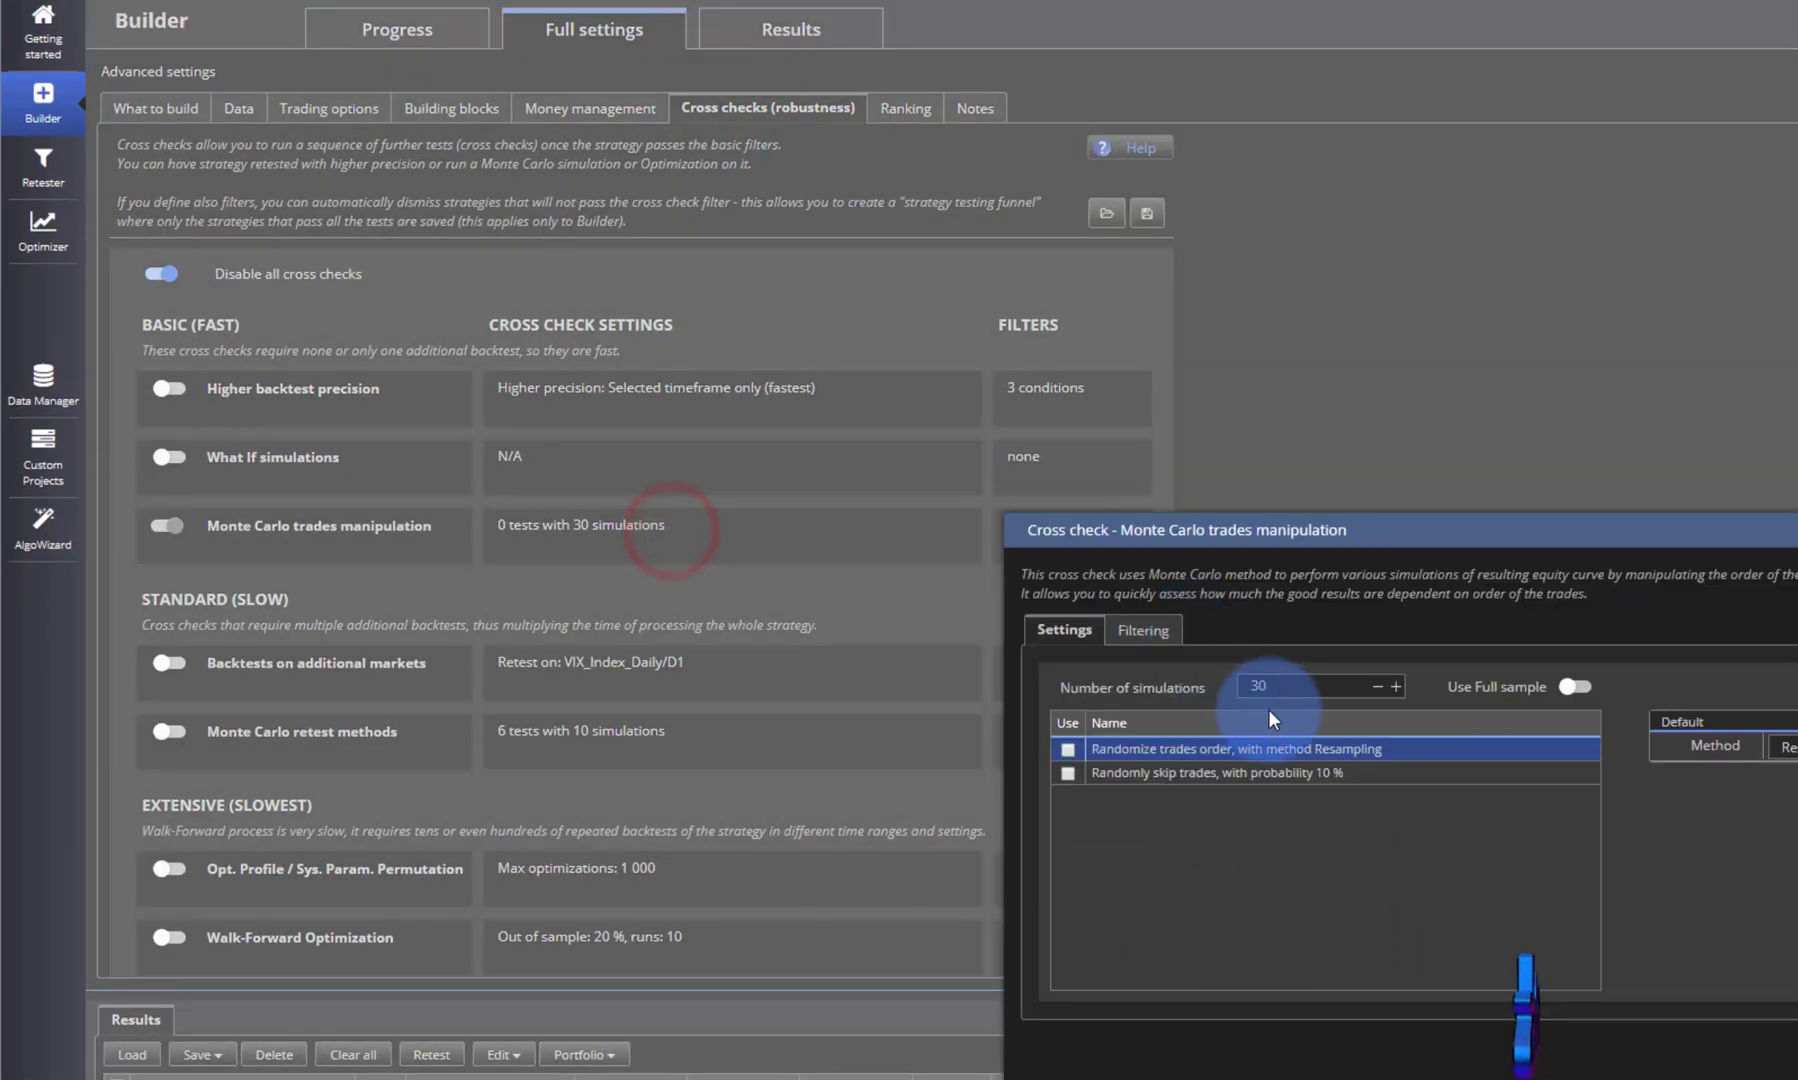
click(1163, 640)
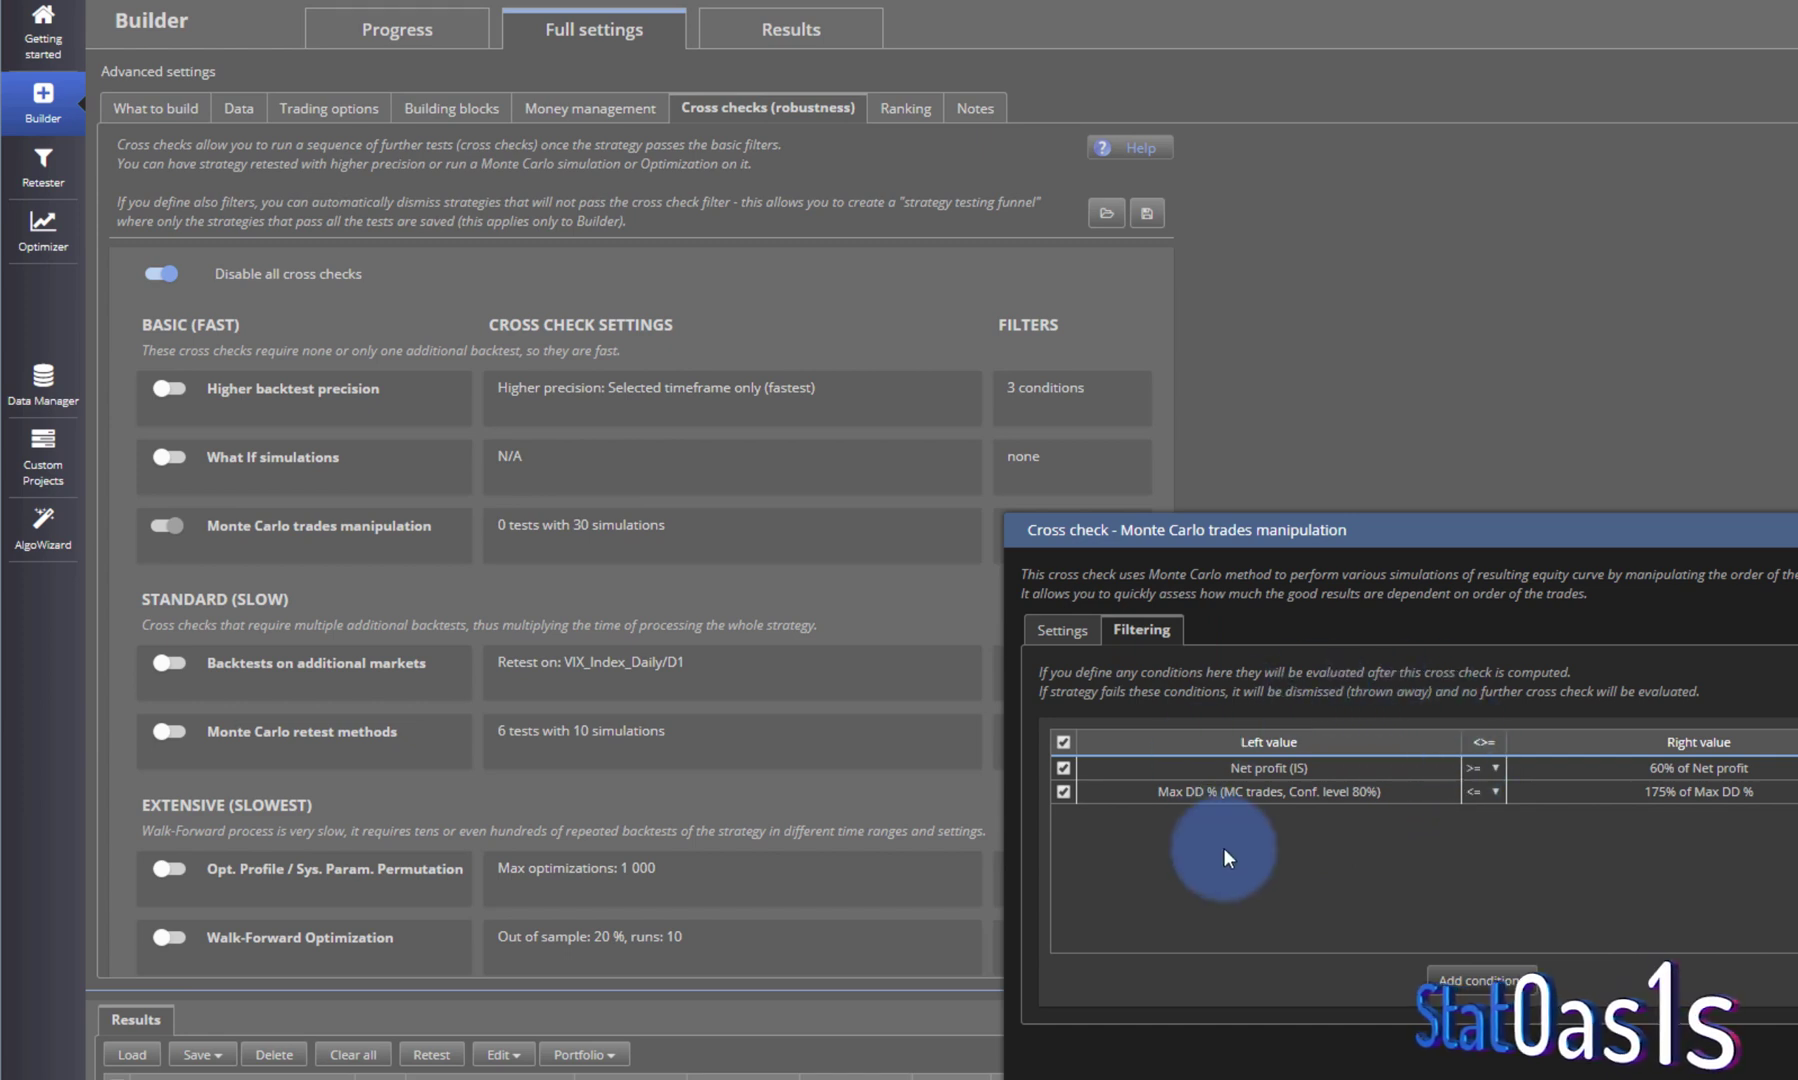
click(903, 110)
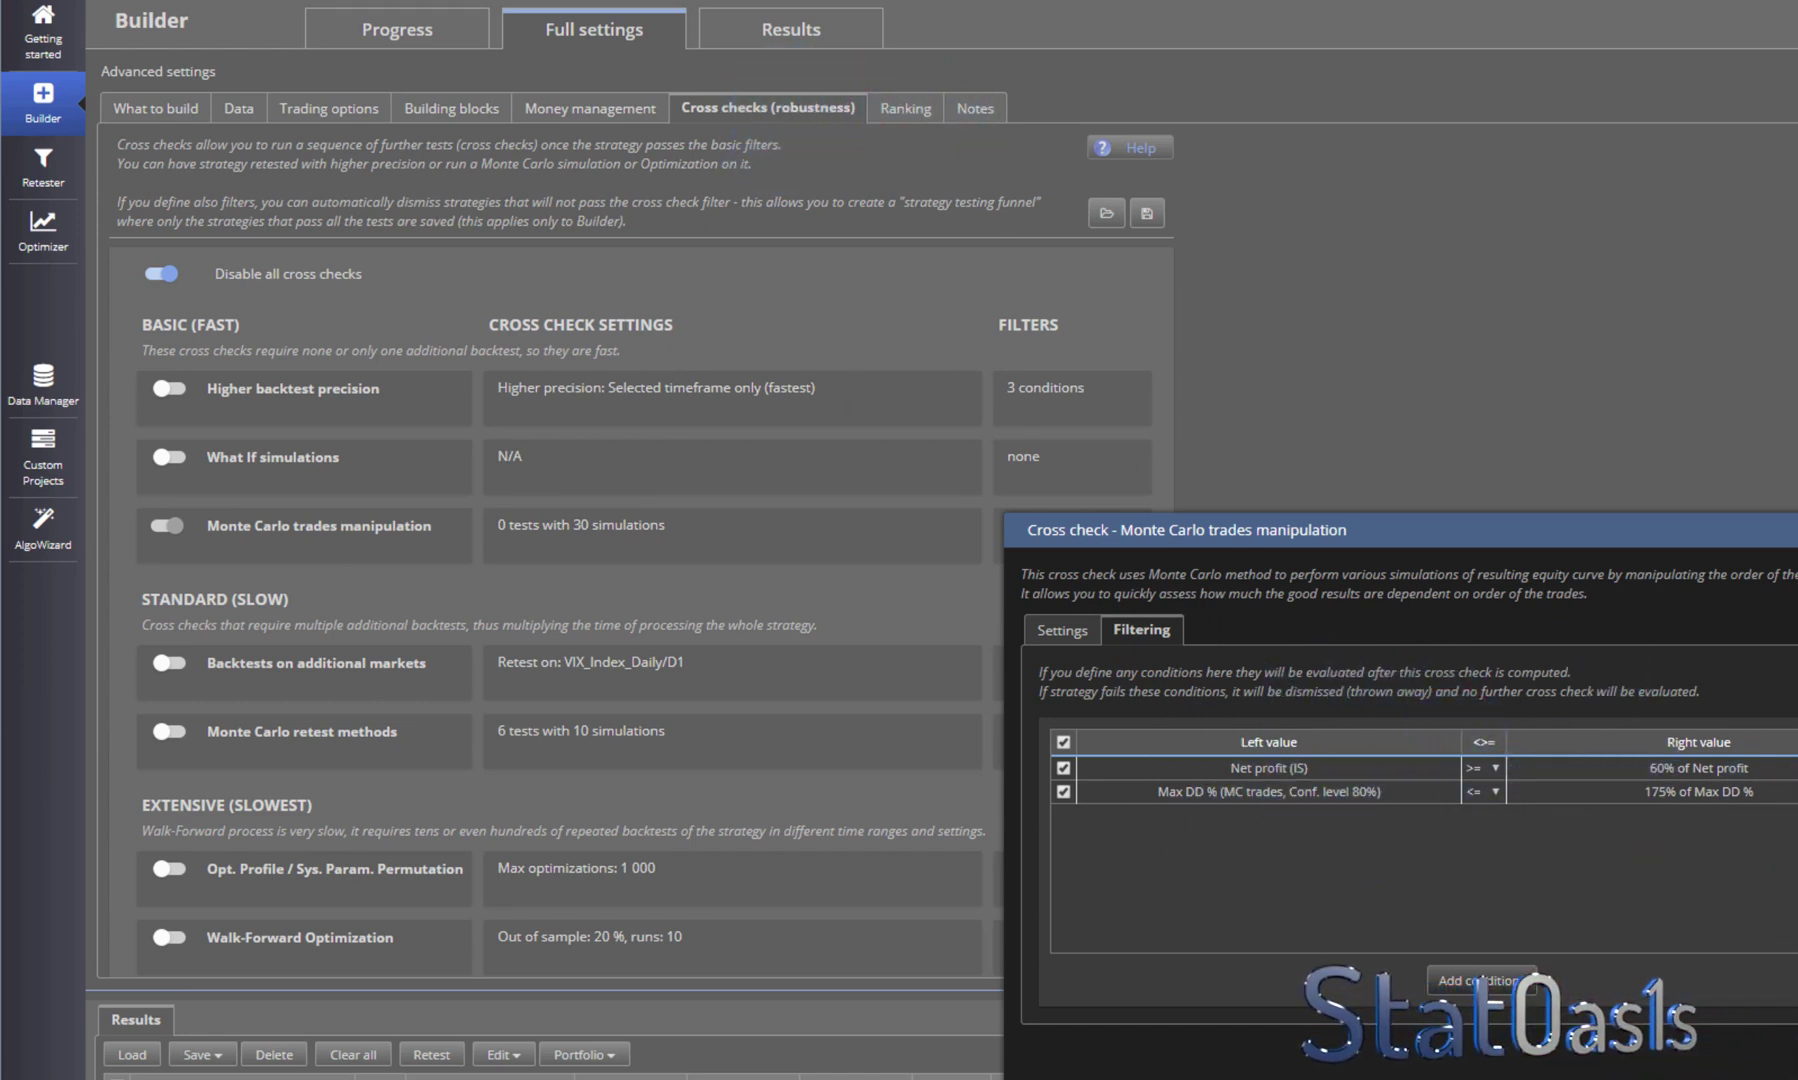
key(Return)
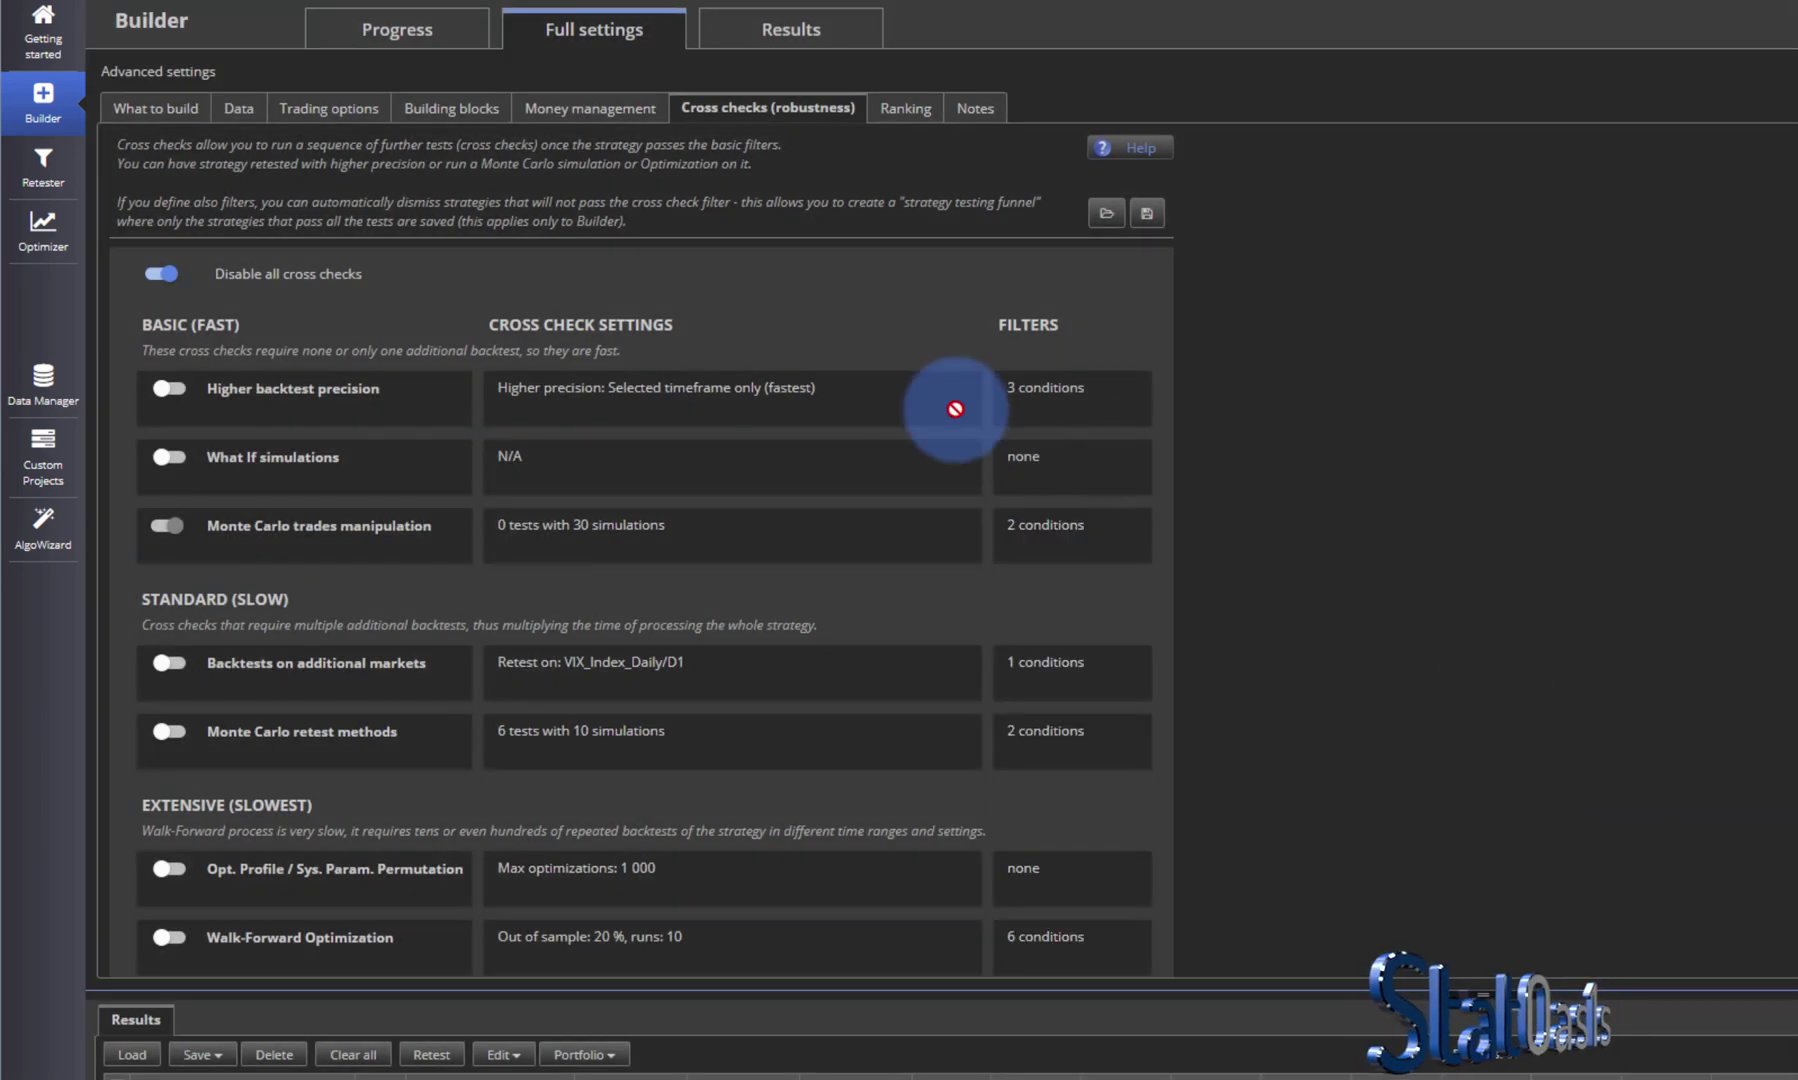
Step: Check the Builder's progress view, and go back to the custom filters in the ranking settings
click(390, 32)
click(592, 29)
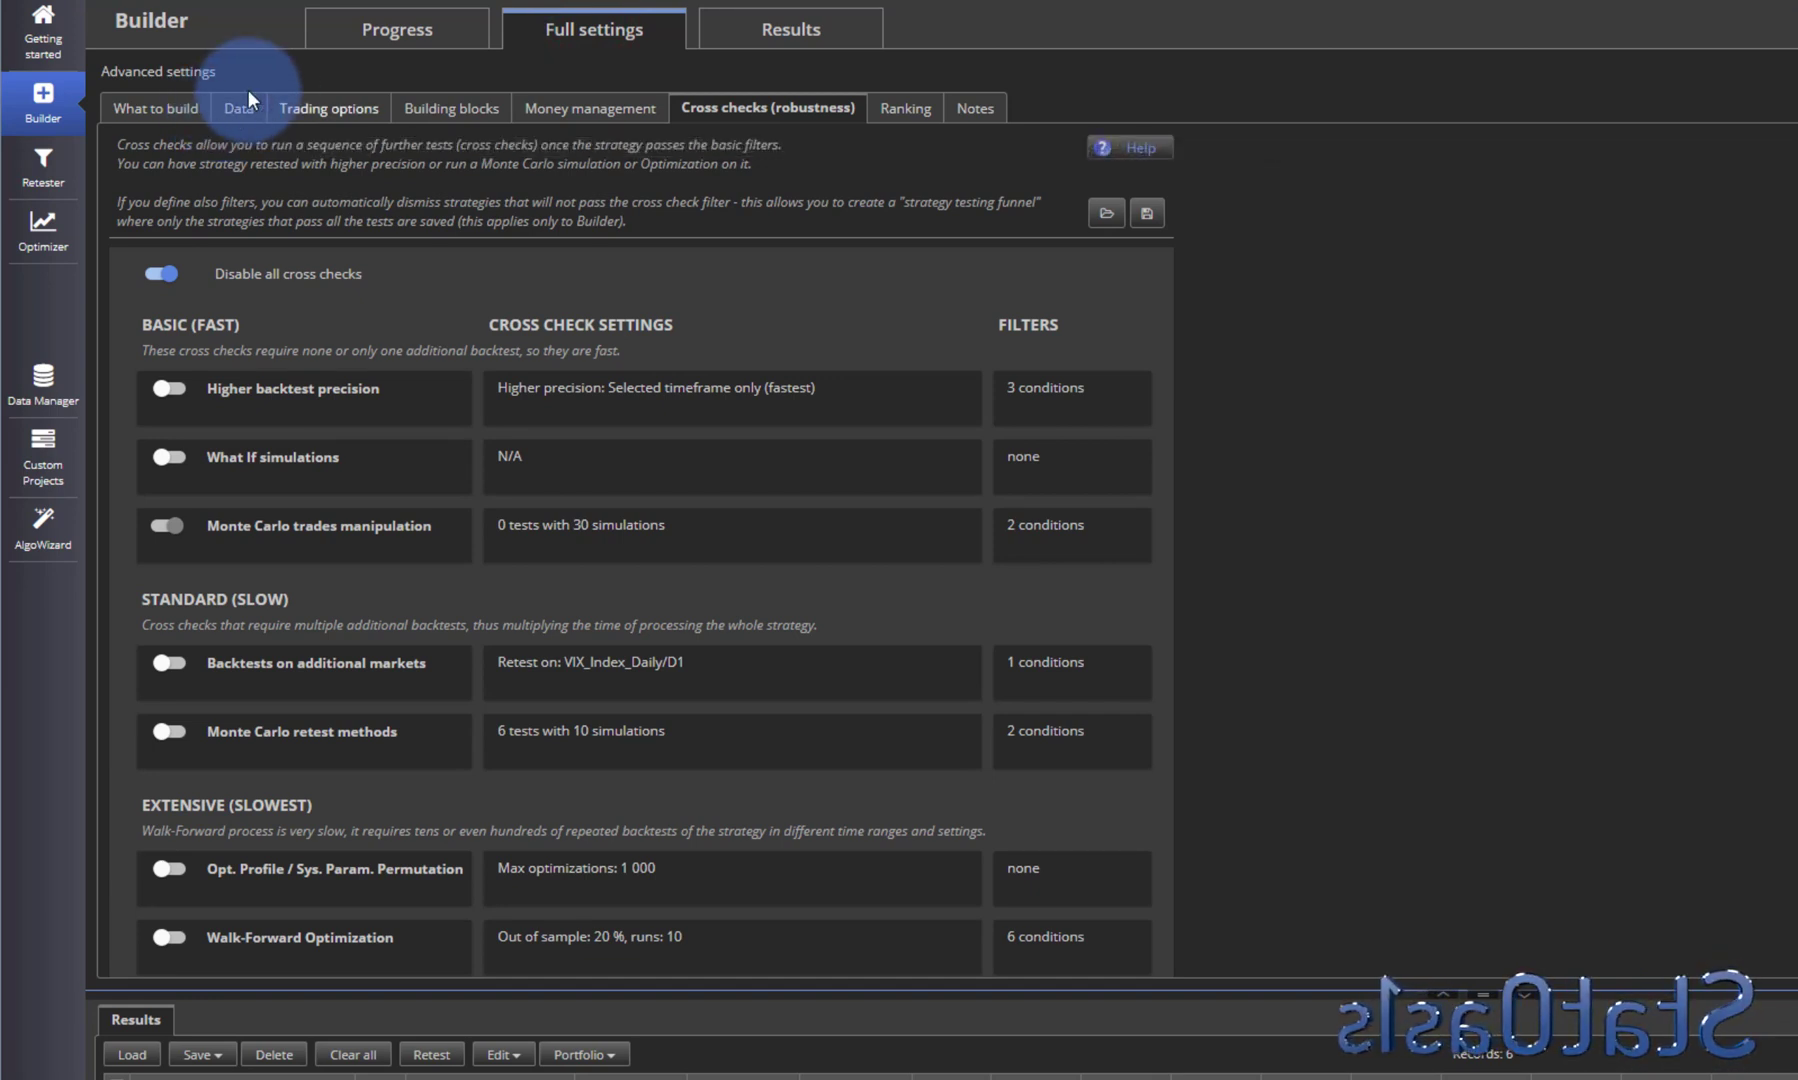
click(905, 108)
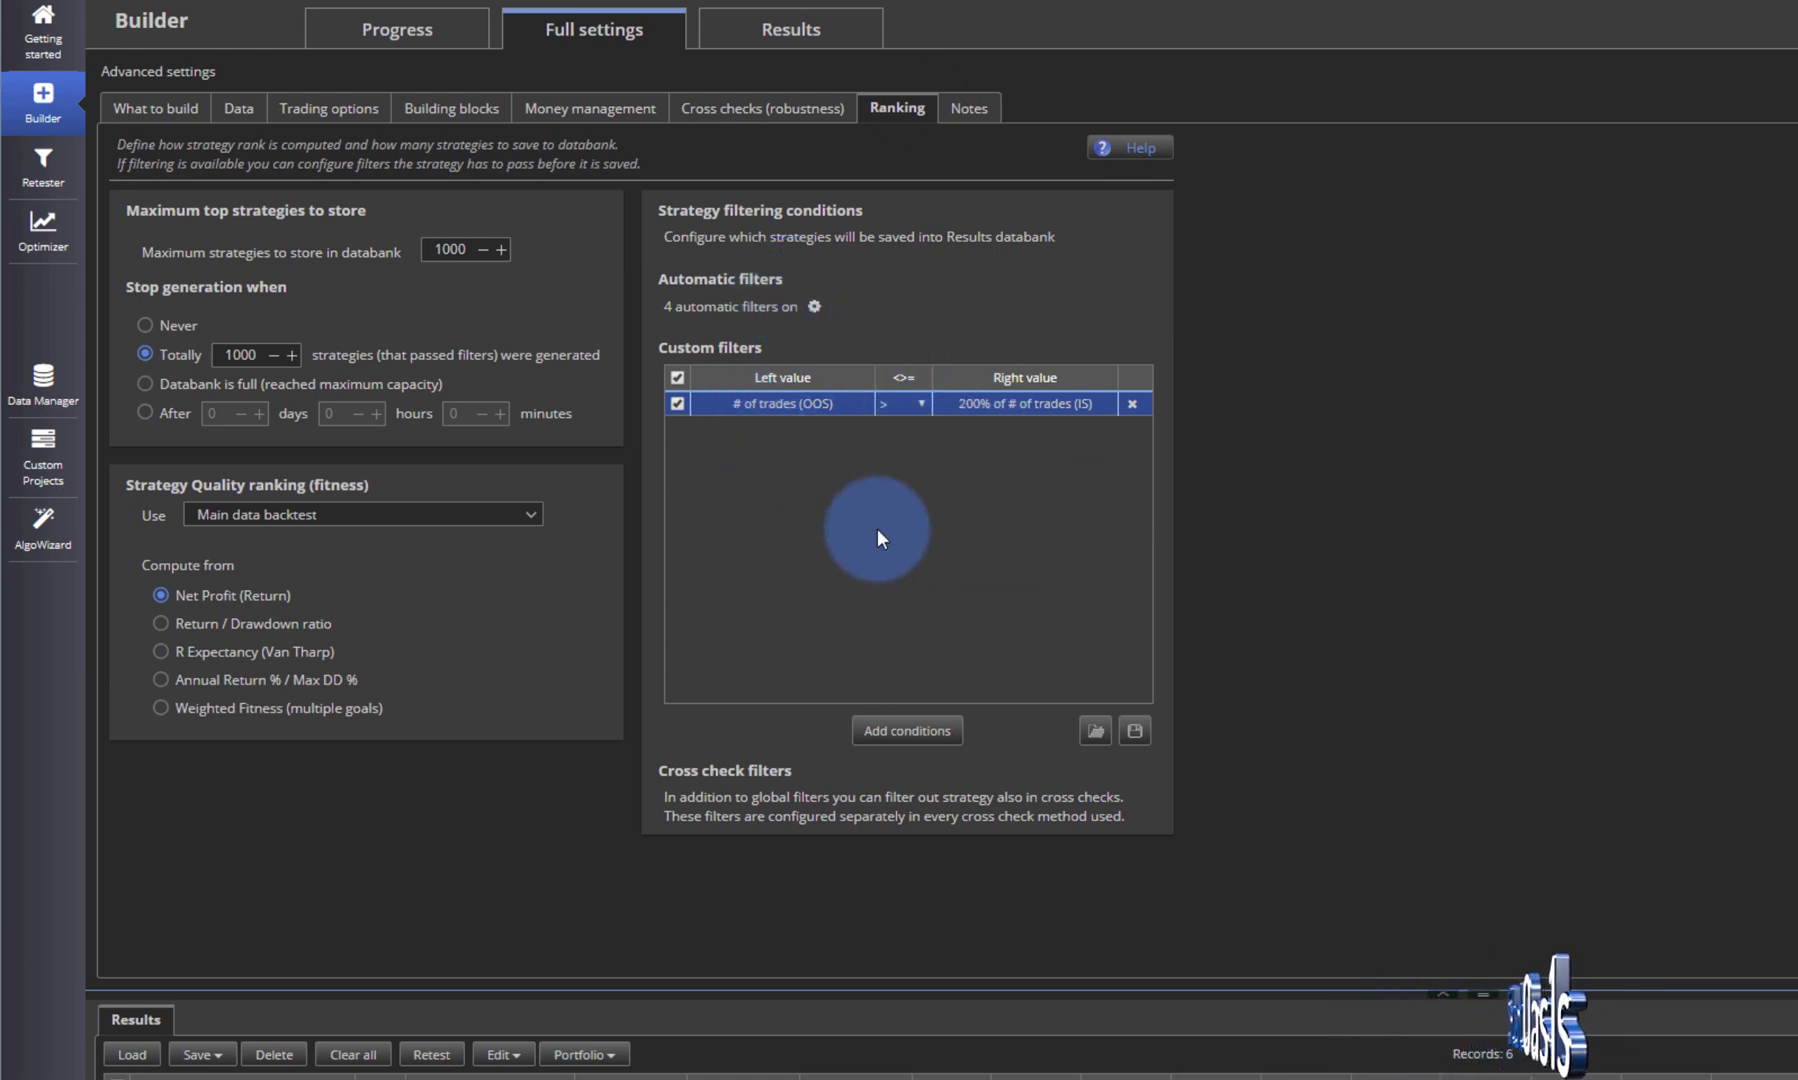
Step: Review the Monte Carlo trades manipulation filters again and return to the ranking's custom filters for comparison
click(733, 112)
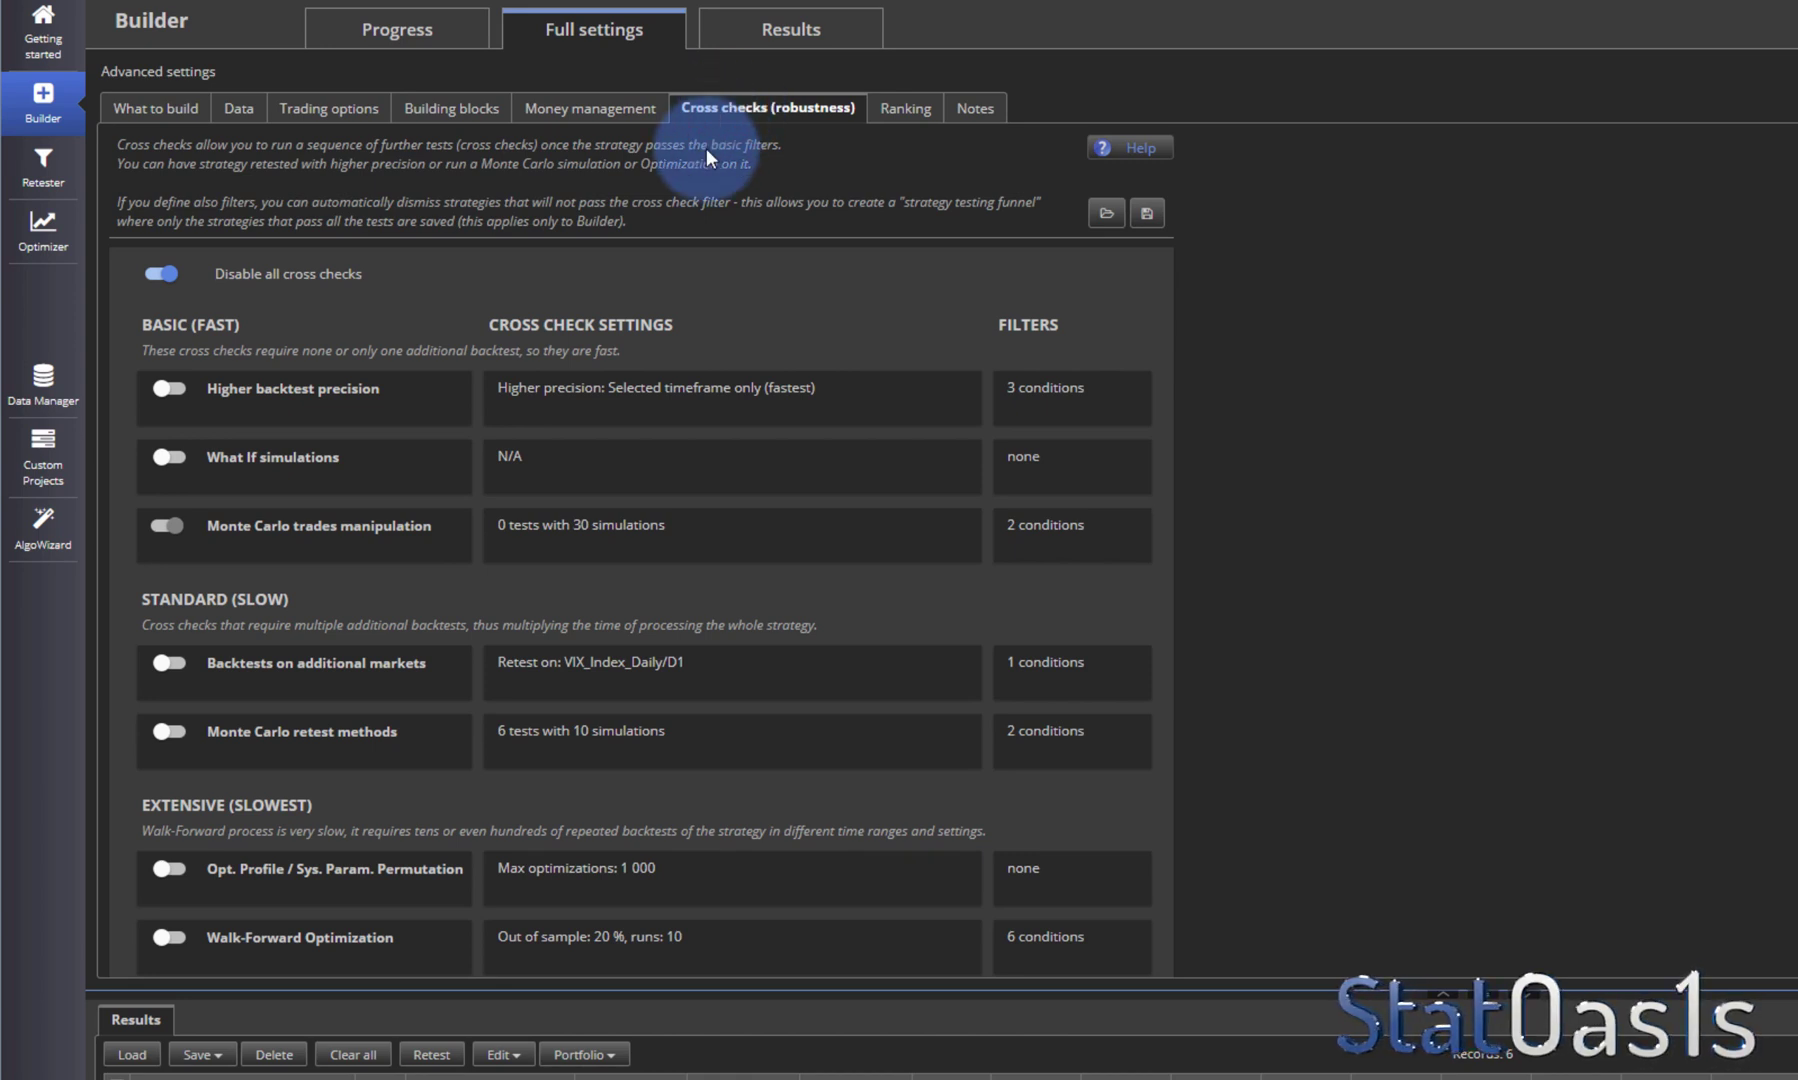
click(648, 545)
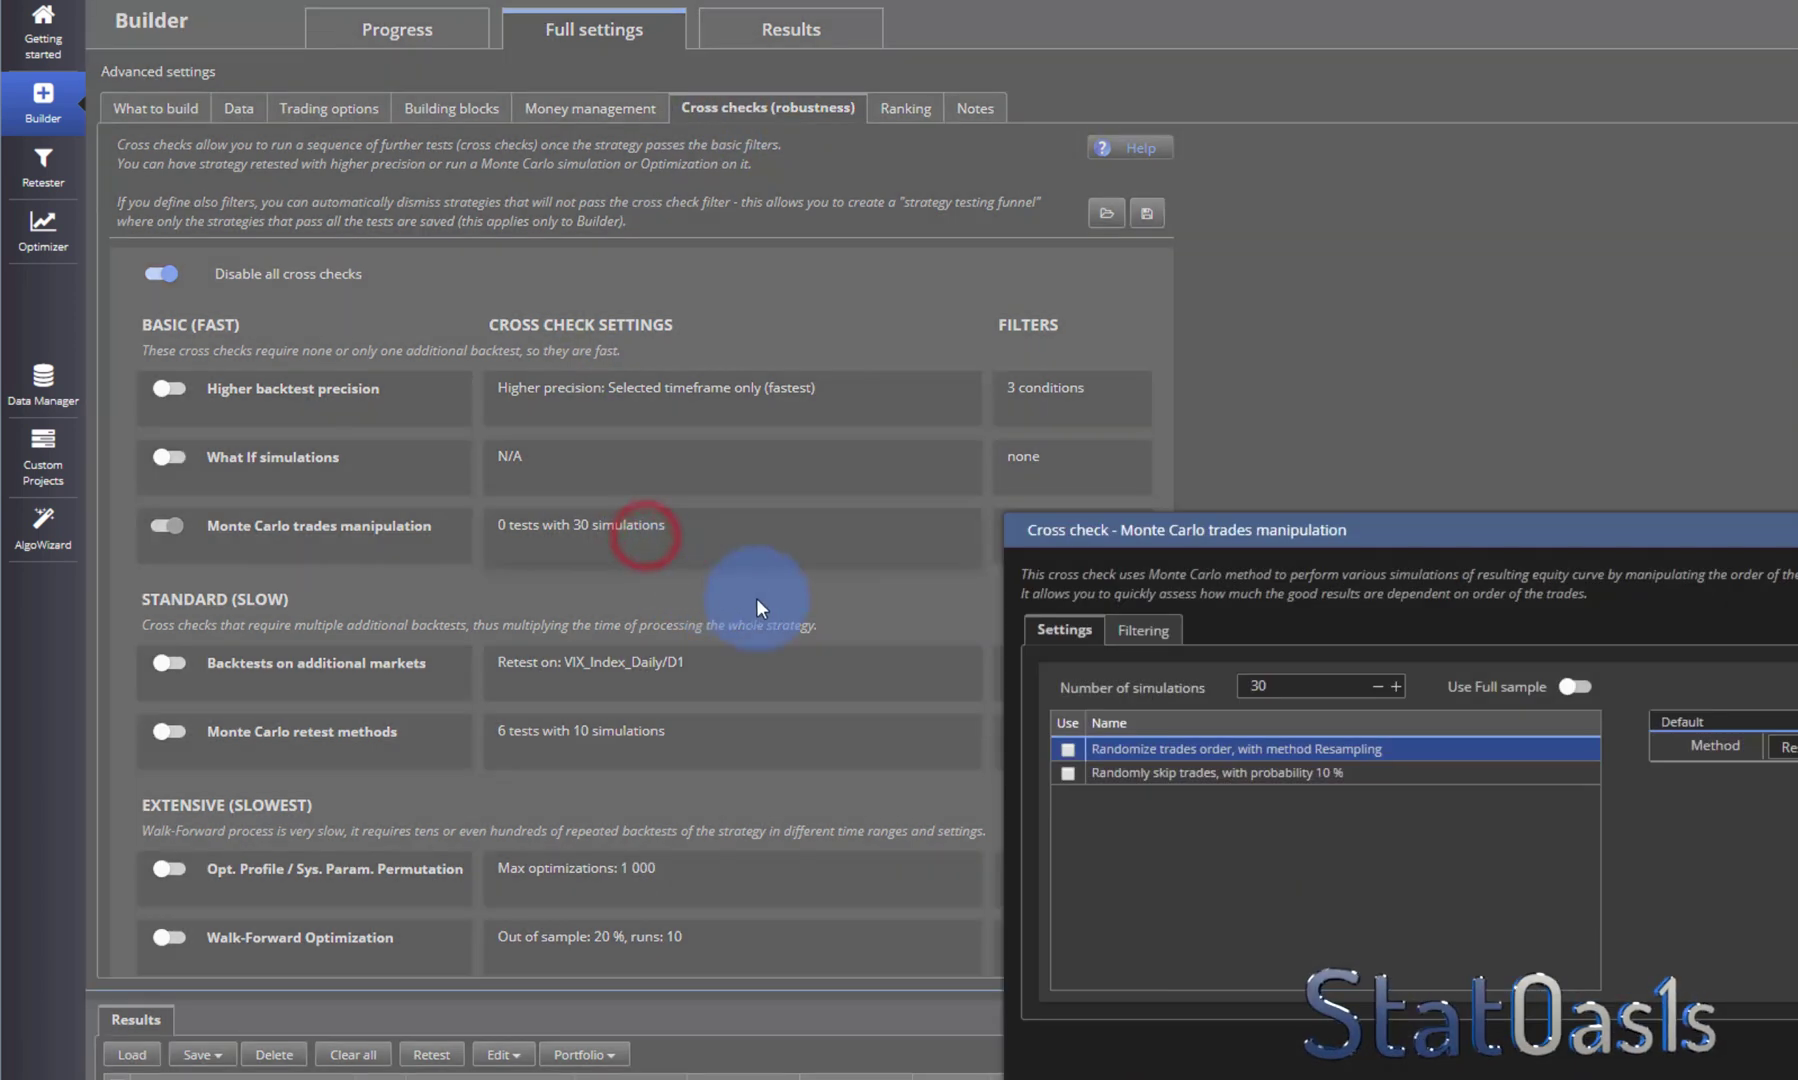
click(1141, 629)
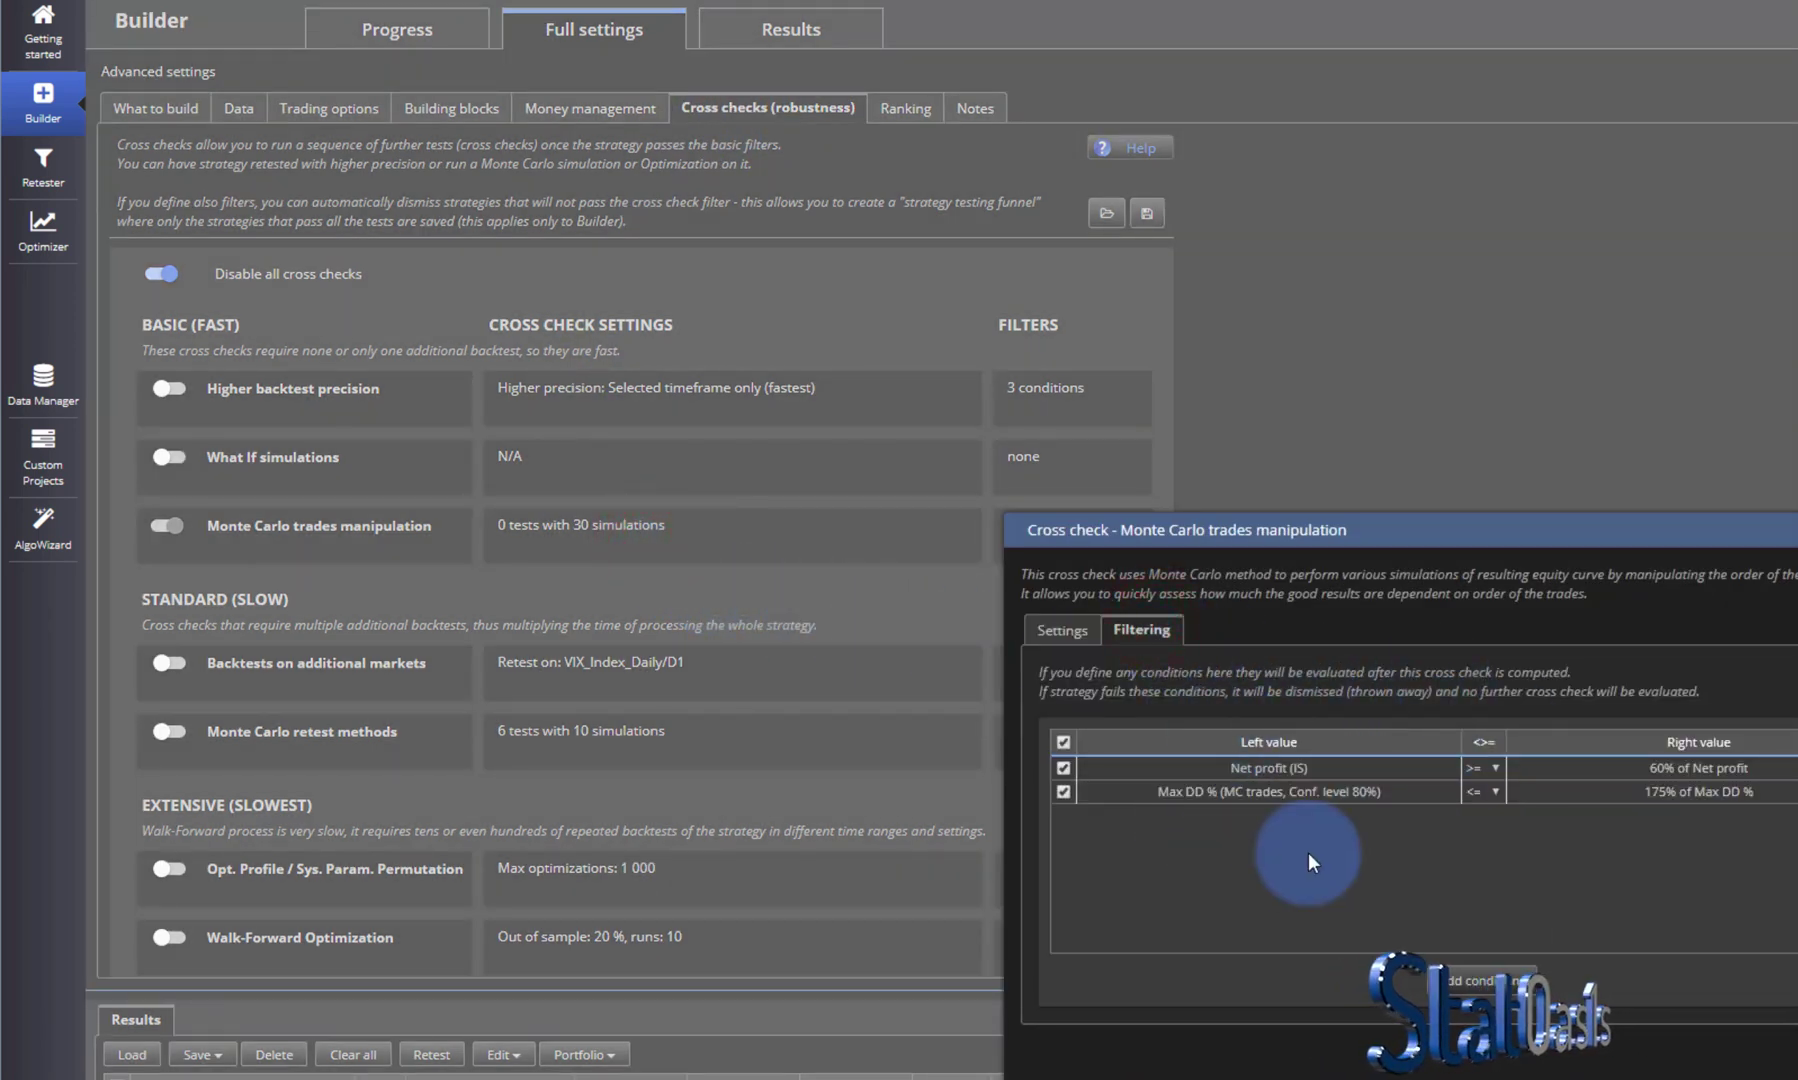
click(1020, 336)
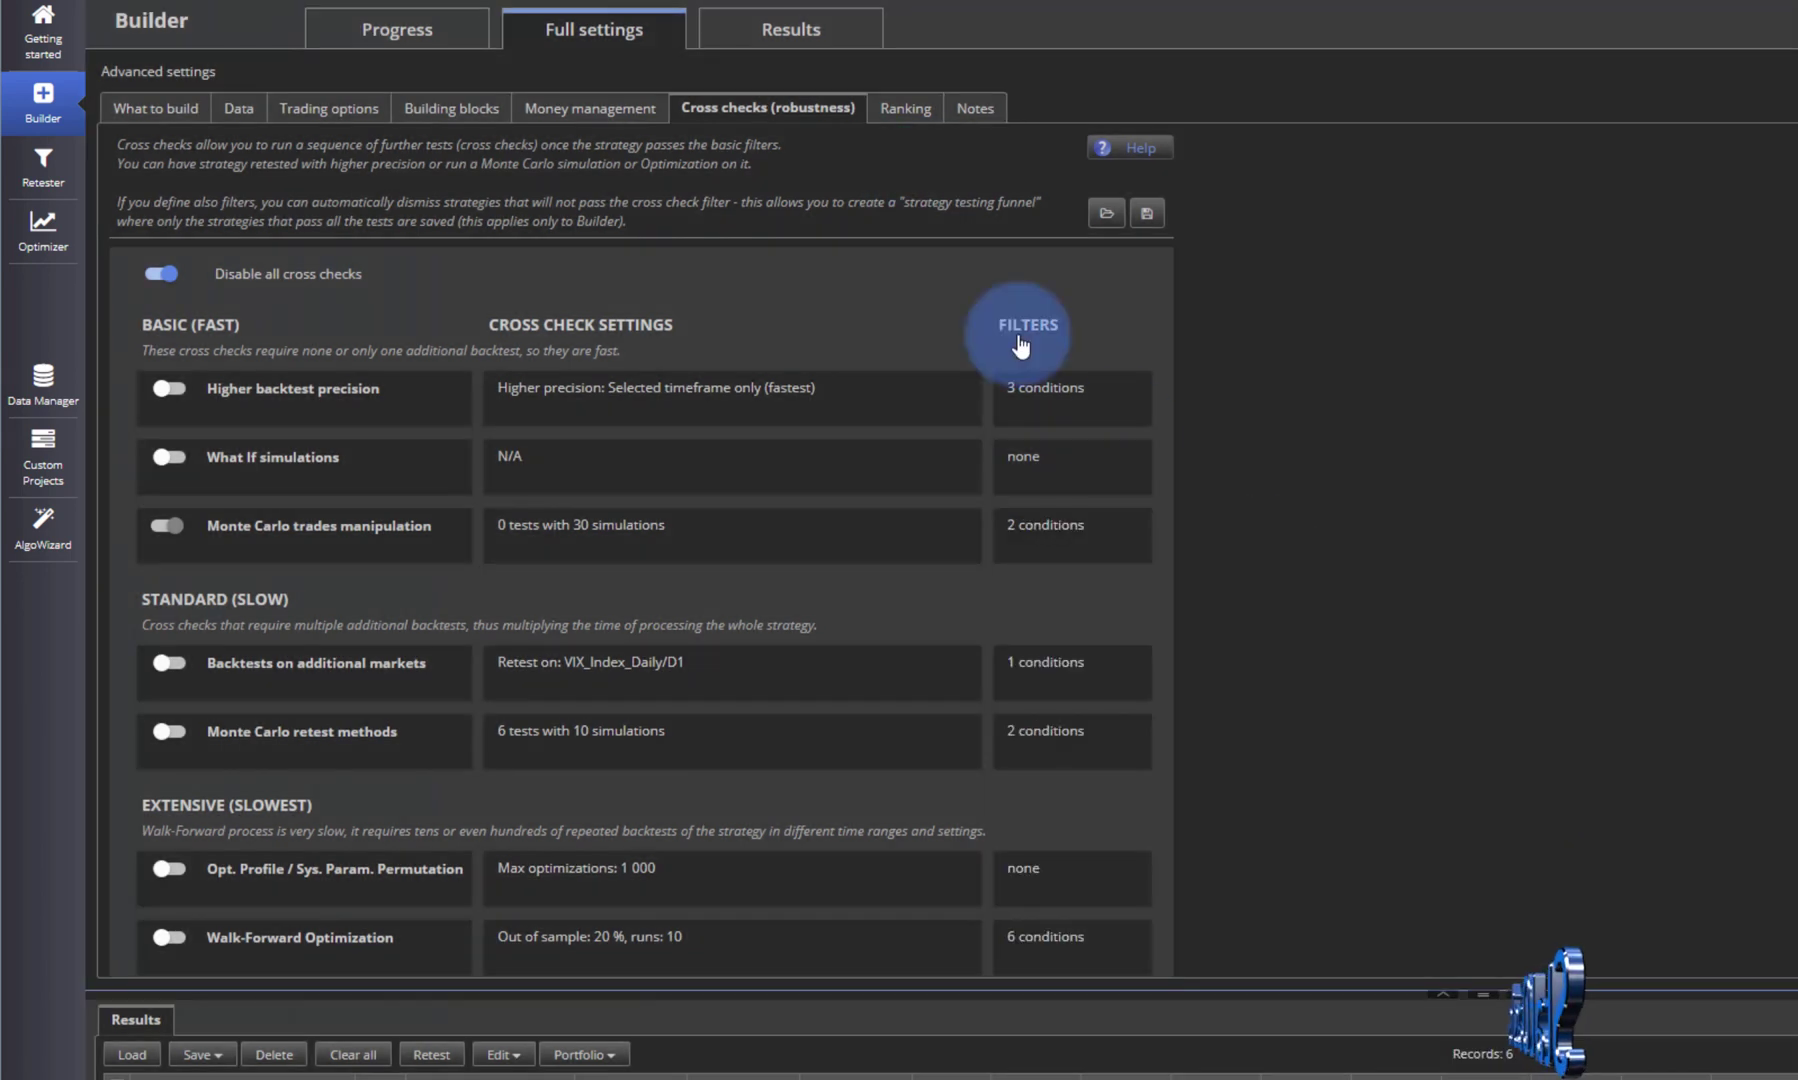
click(900, 110)
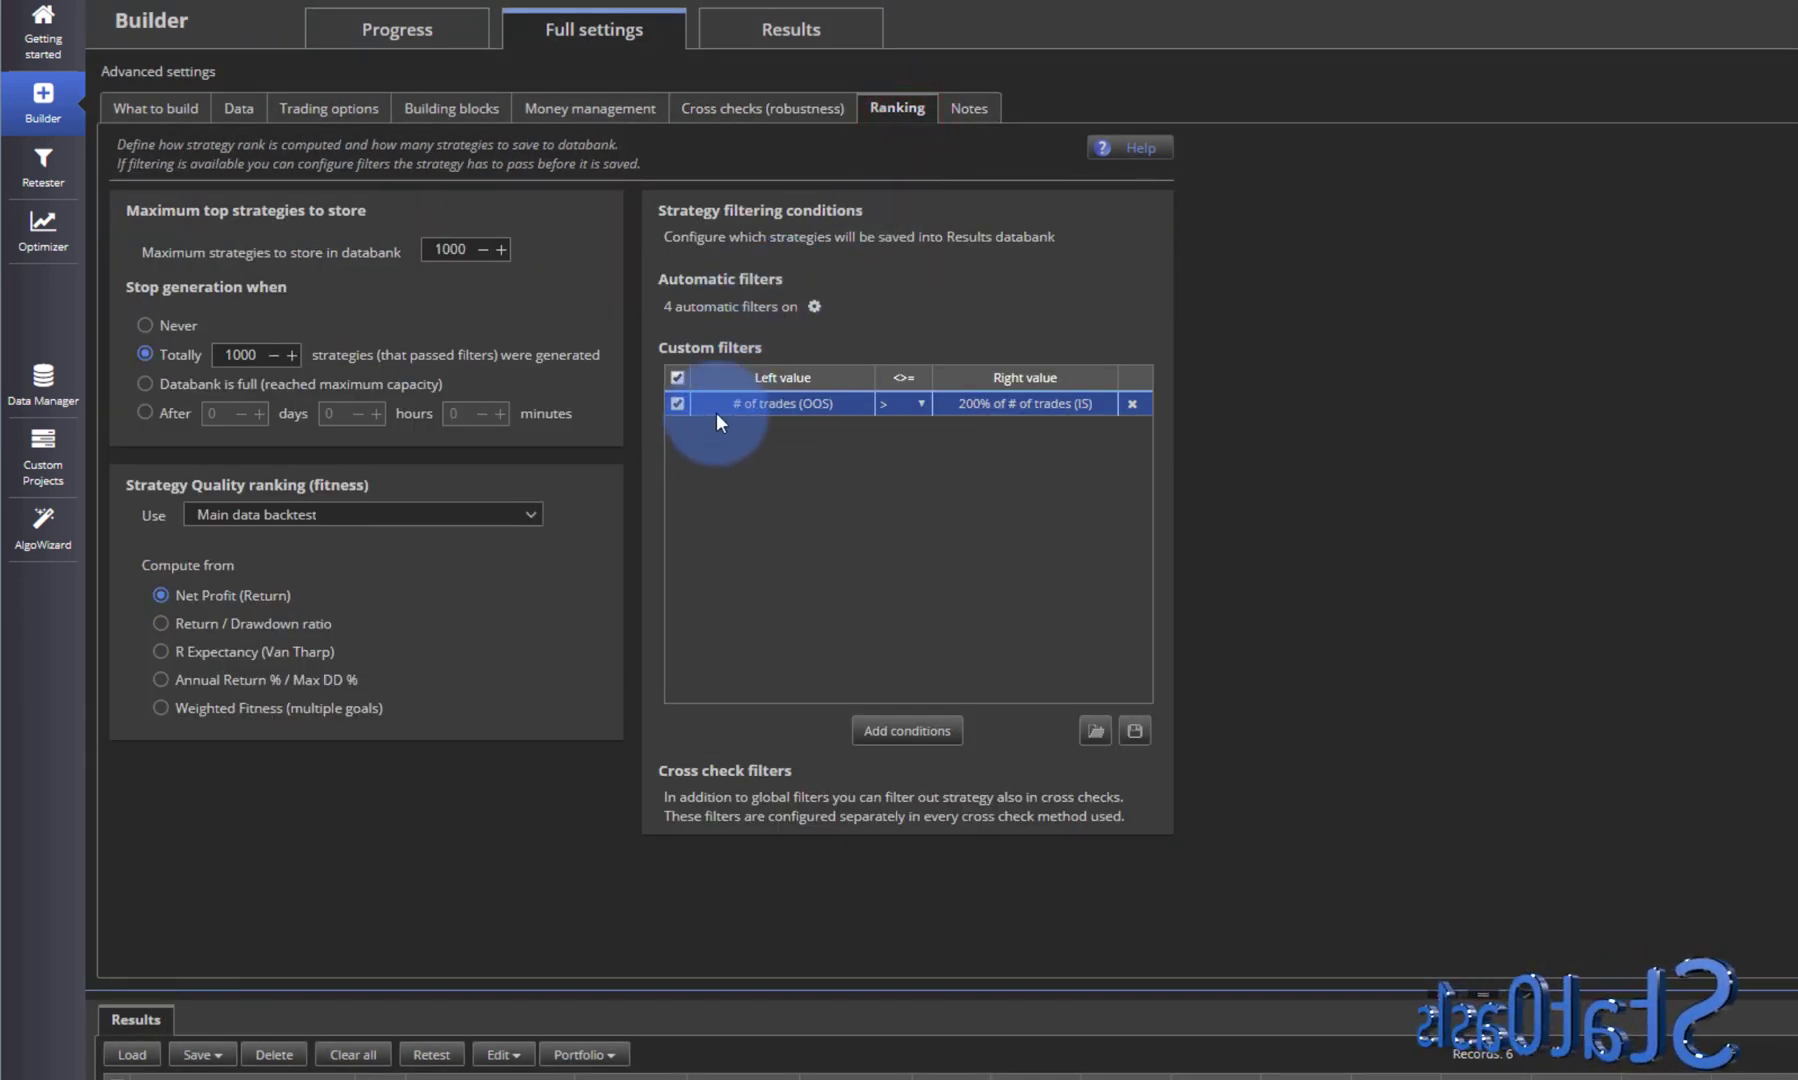